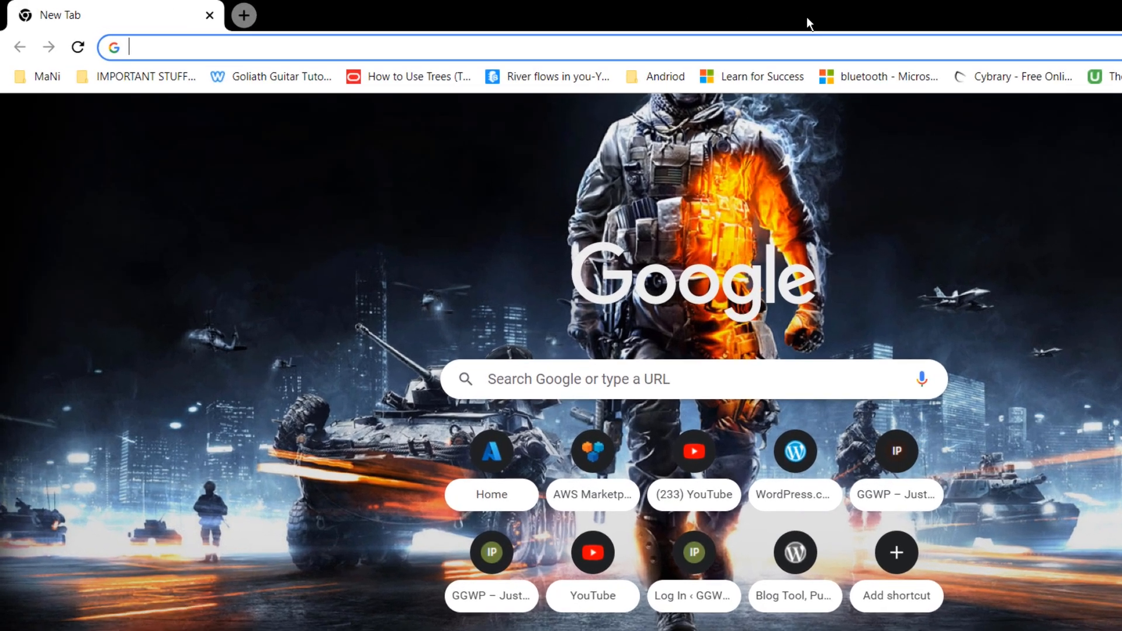
pyautogui.write('https://finds.synology.com/')
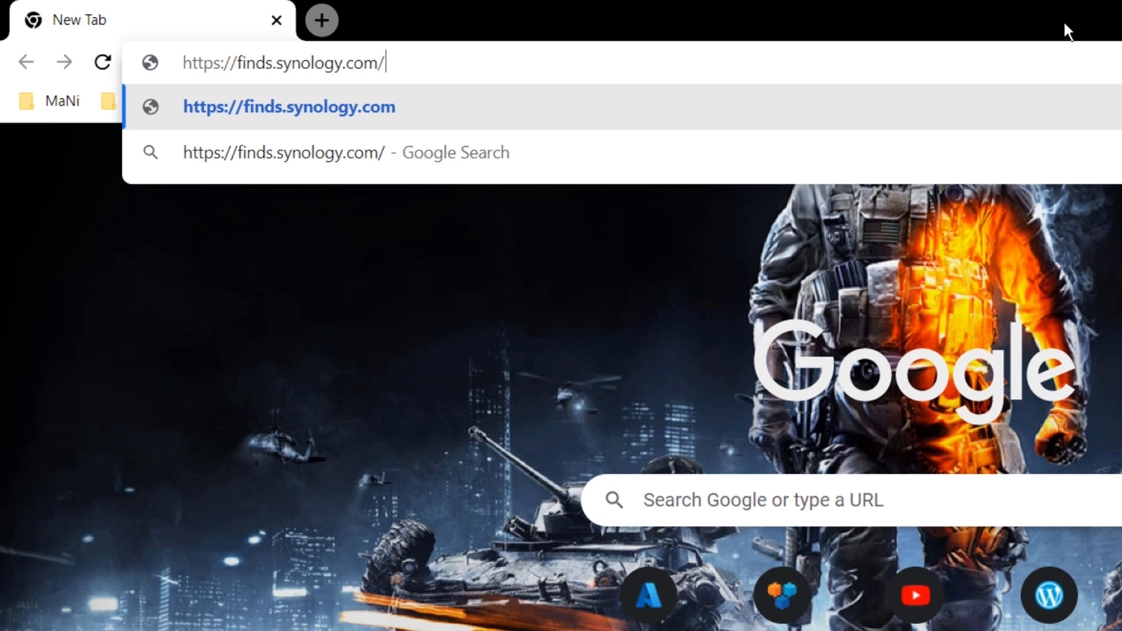
pyautogui.press('Return')
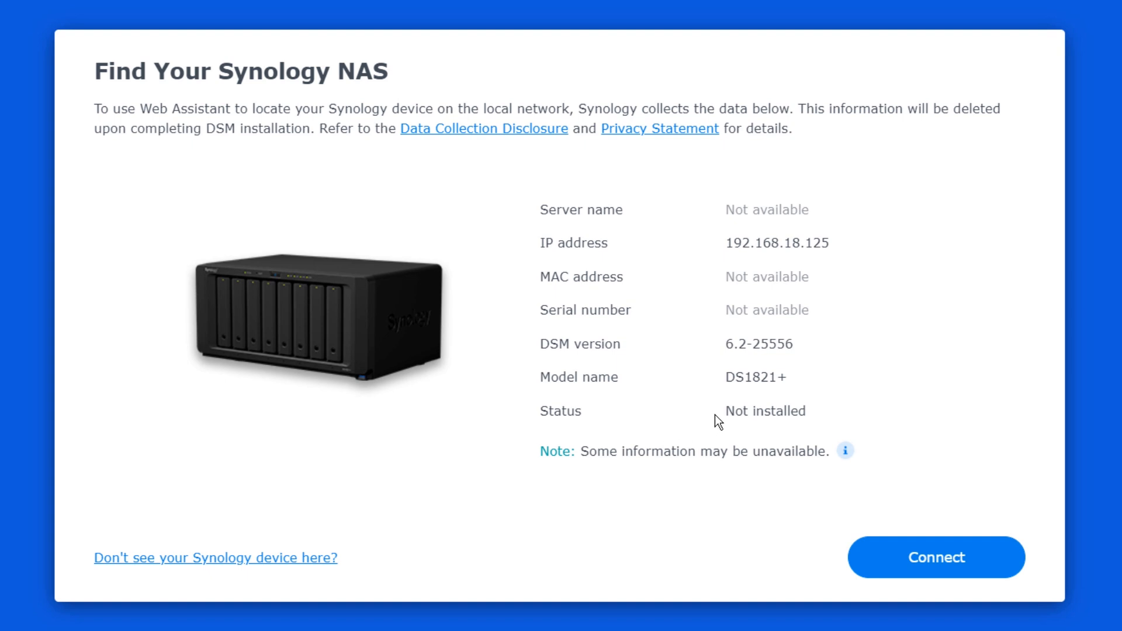
# - Connect to the found DS1821+, agree to the EULA and continue past the Privacy Statement
pyautogui.click(909, 563)
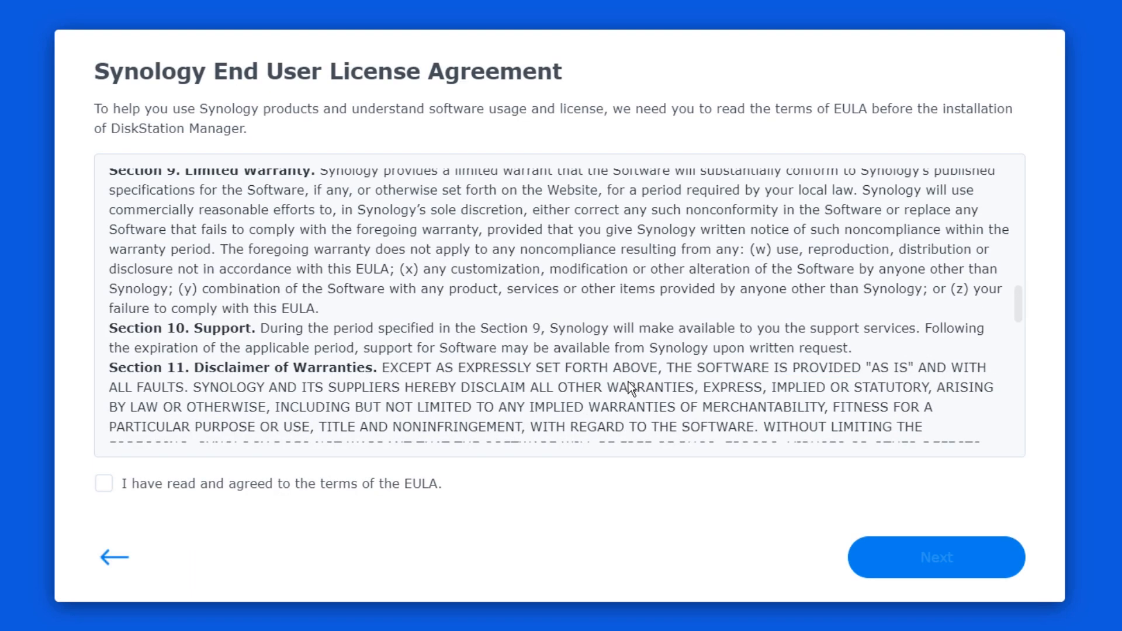
pyautogui.click(104, 485)
pyautogui.click(948, 567)
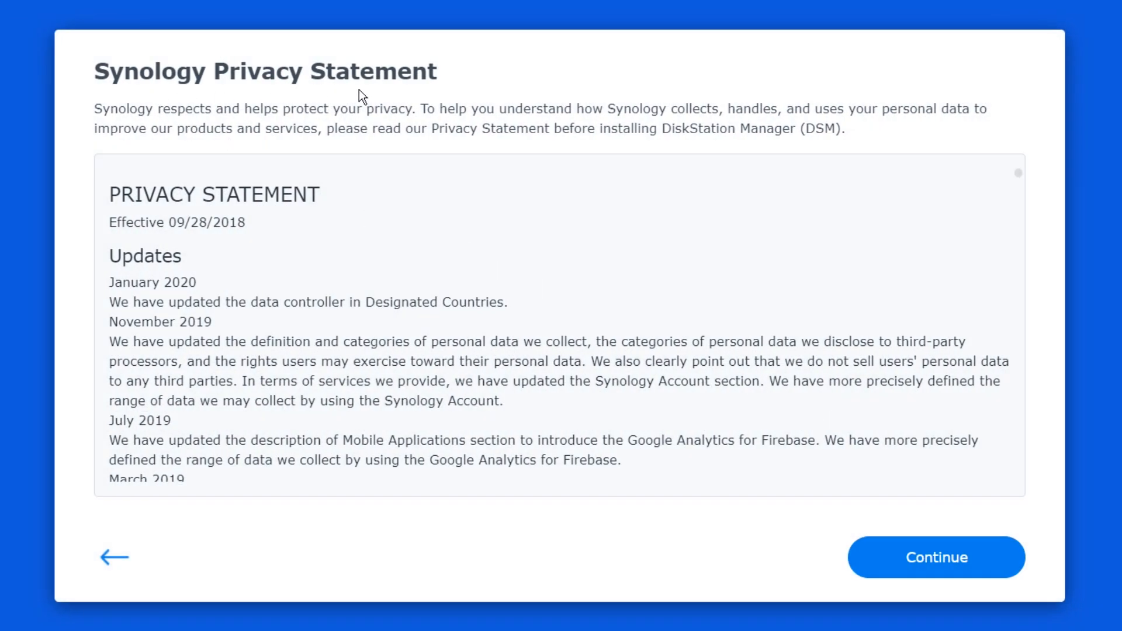
pyautogui.click(906, 556)
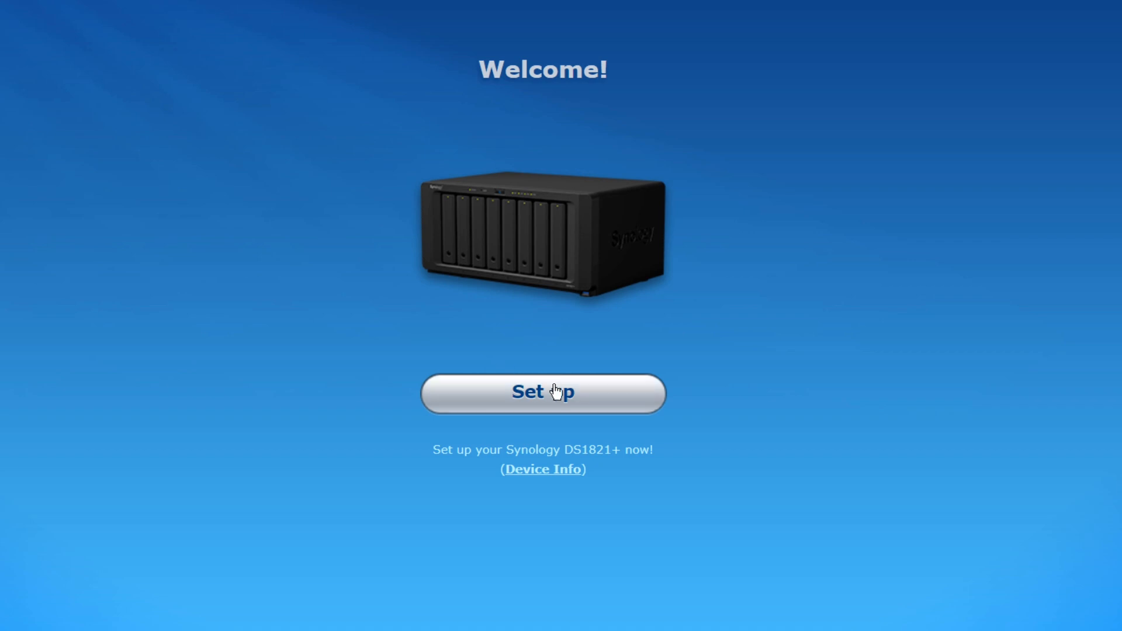
# - Install the latest DSM on the DS1821+, acknowledging that all disk data will be erased
pyautogui.click(635, 406)
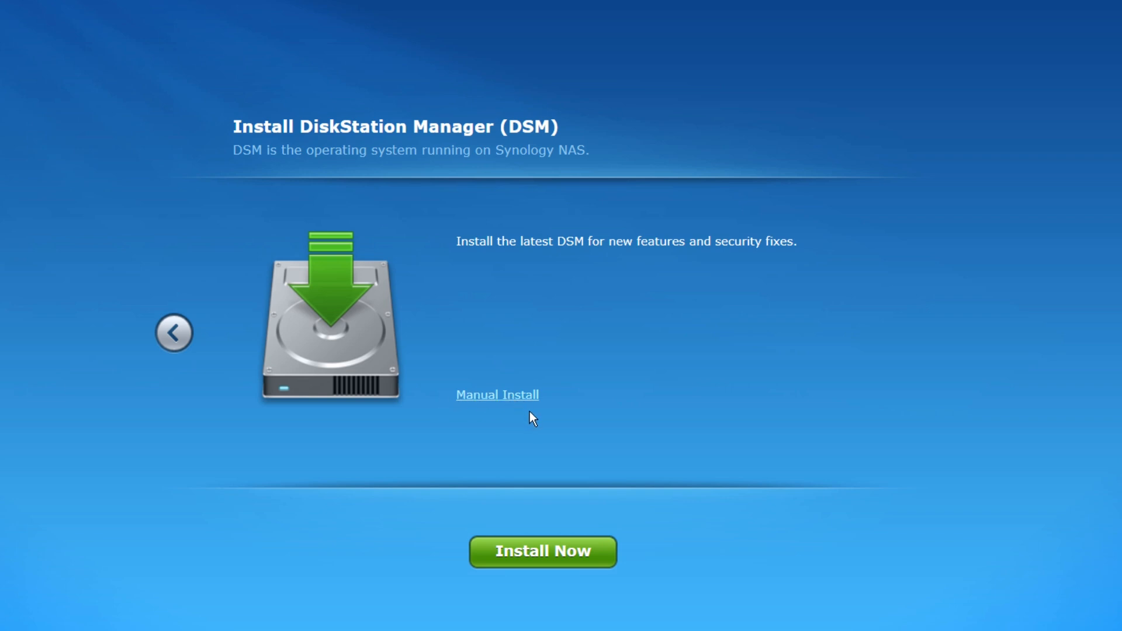
pyautogui.click(558, 558)
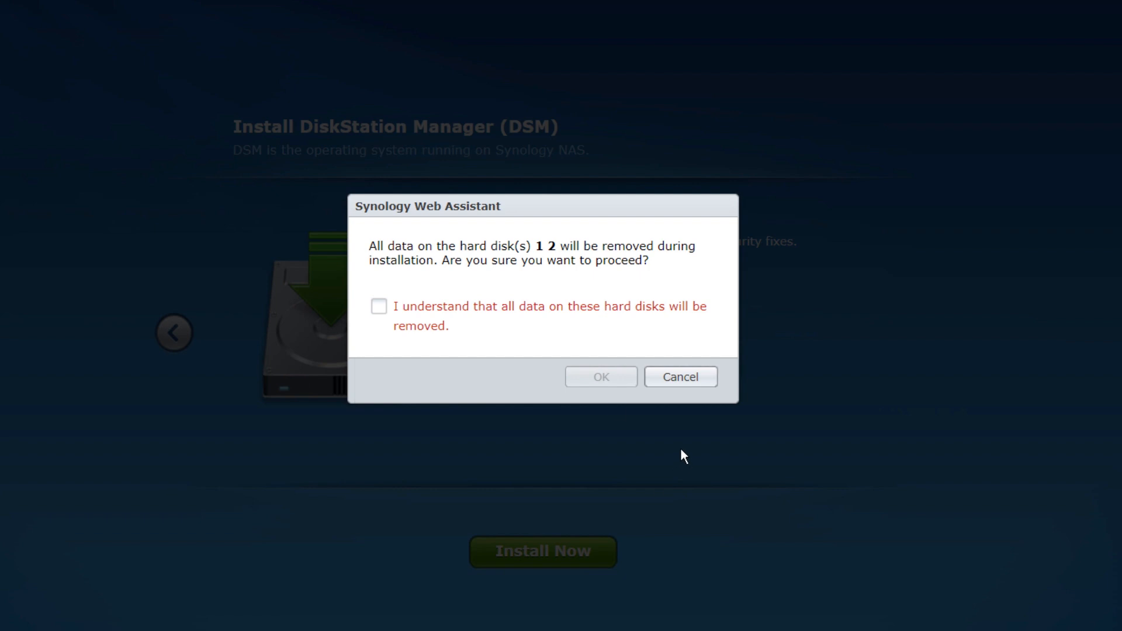
pyautogui.click(379, 307)
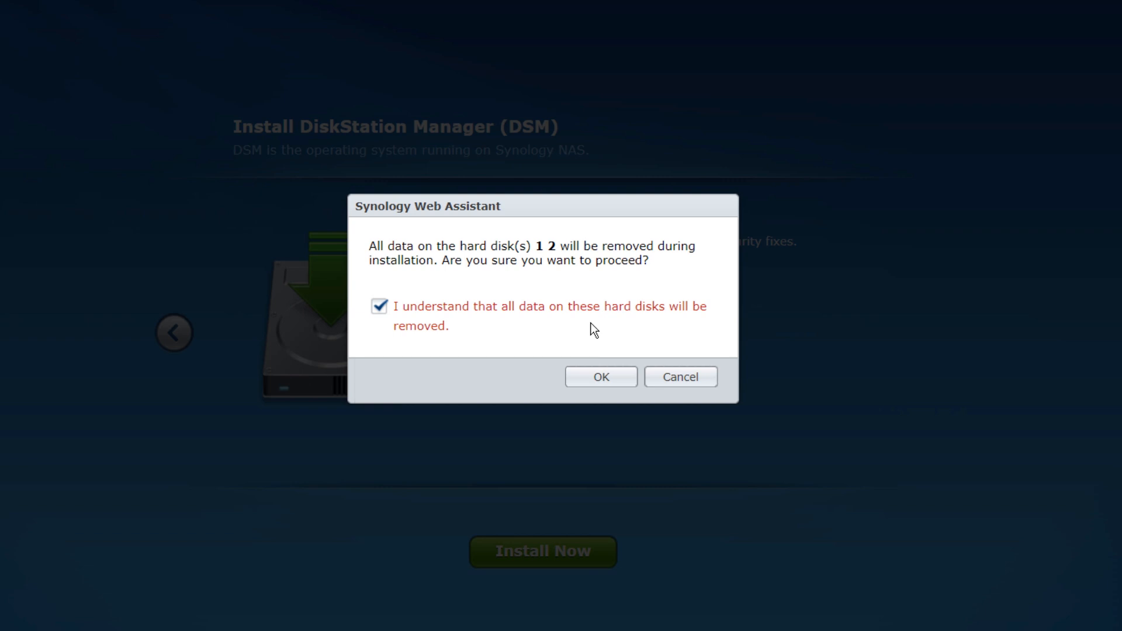
pyautogui.click(600, 379)
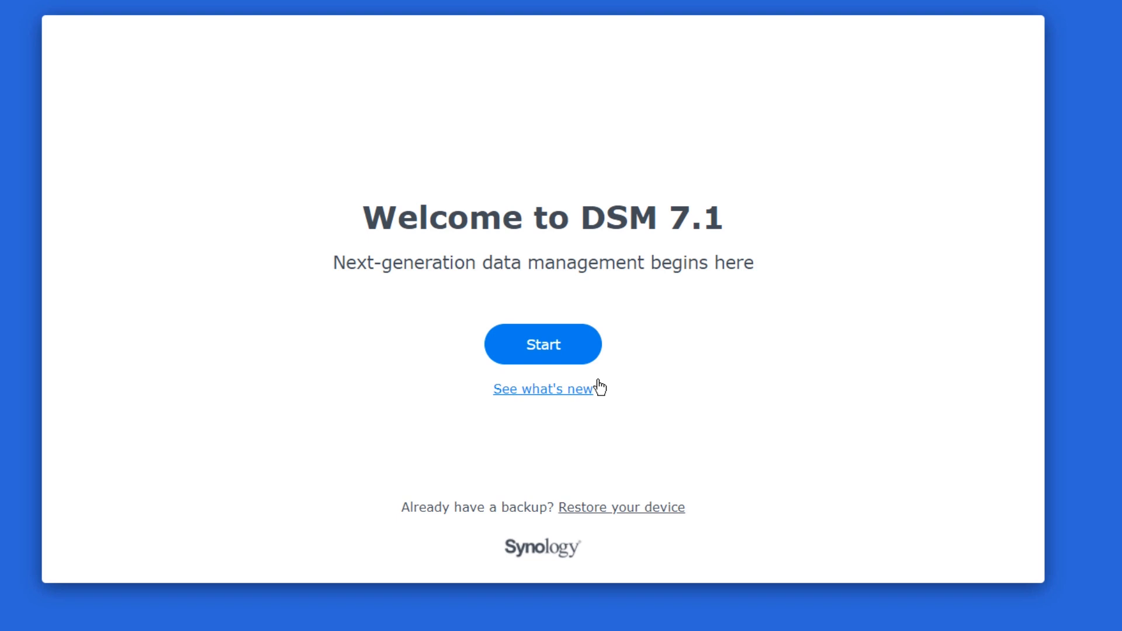
# - Start DSM setup, name the device LinuxHint_NAS and enter the administrator account name
pyautogui.click(567, 352)
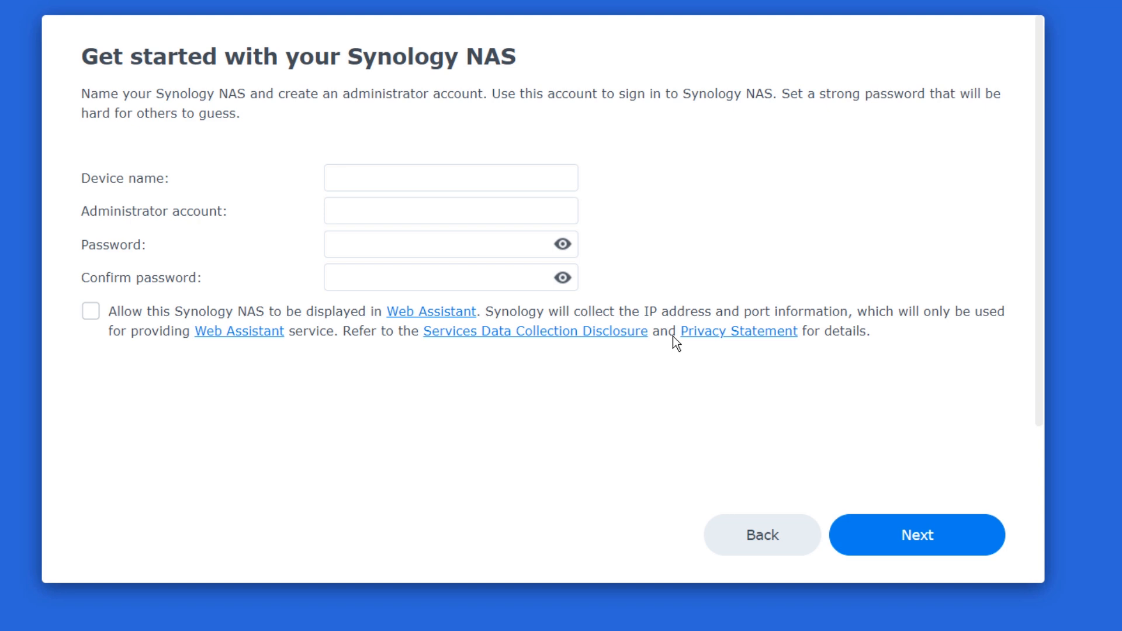
pyautogui.click(383, 172)
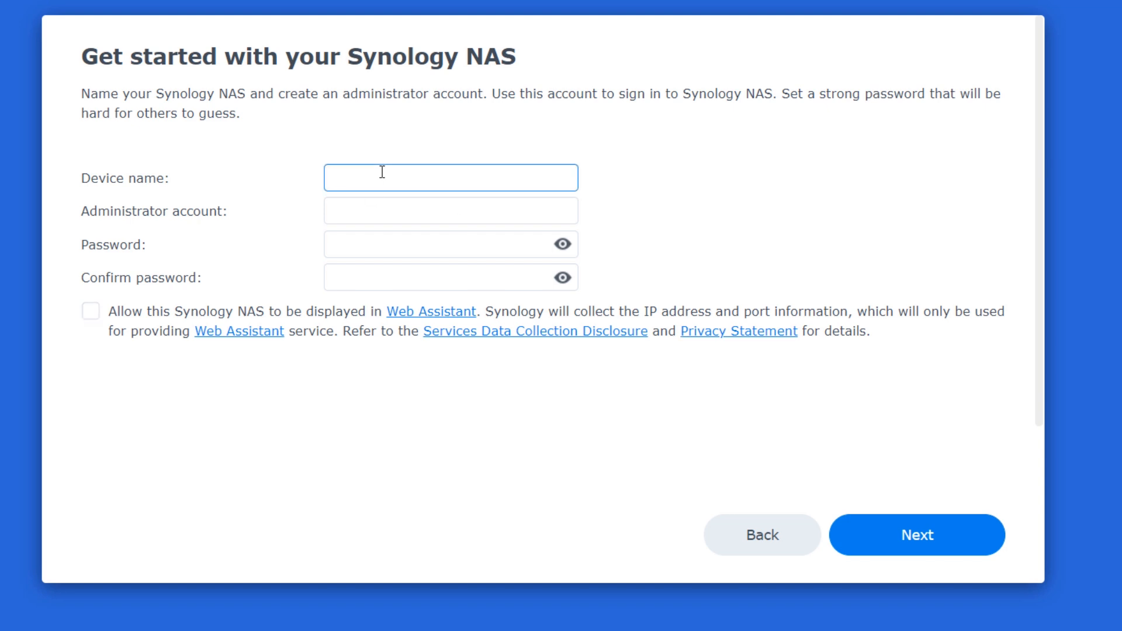
pyautogui.write('LinuxHint_NAS')
pyautogui.click(444, 217)
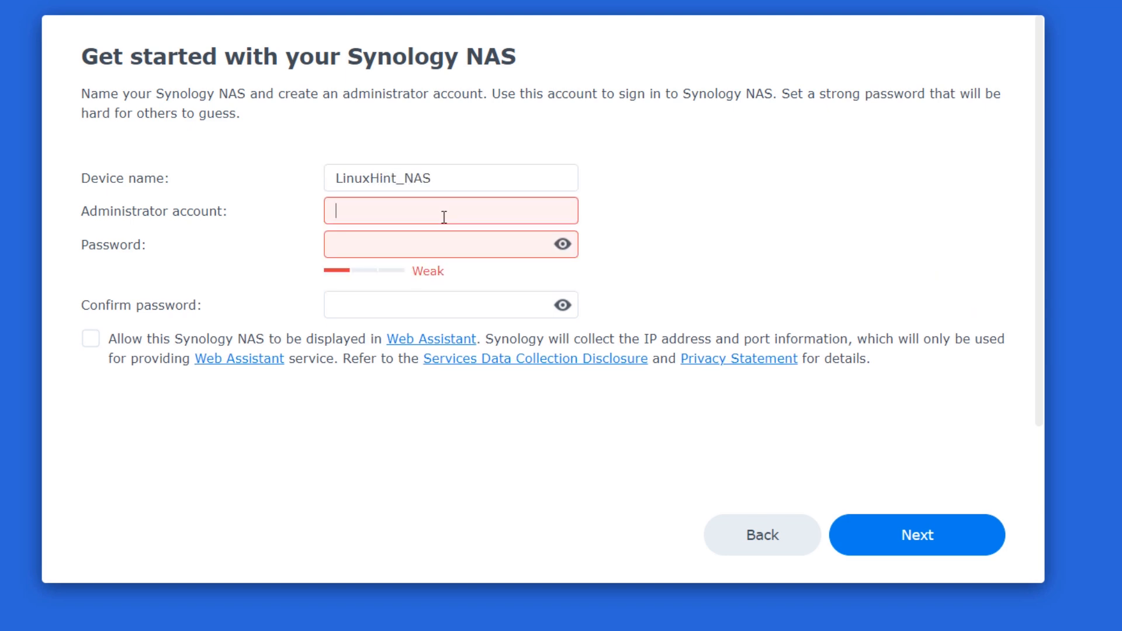
pyautogui.write('admin123')
# - Enter and confirm the administrator password, allow the NAS to appear in Web Assistant, and continue
pyautogui.click(393, 241)
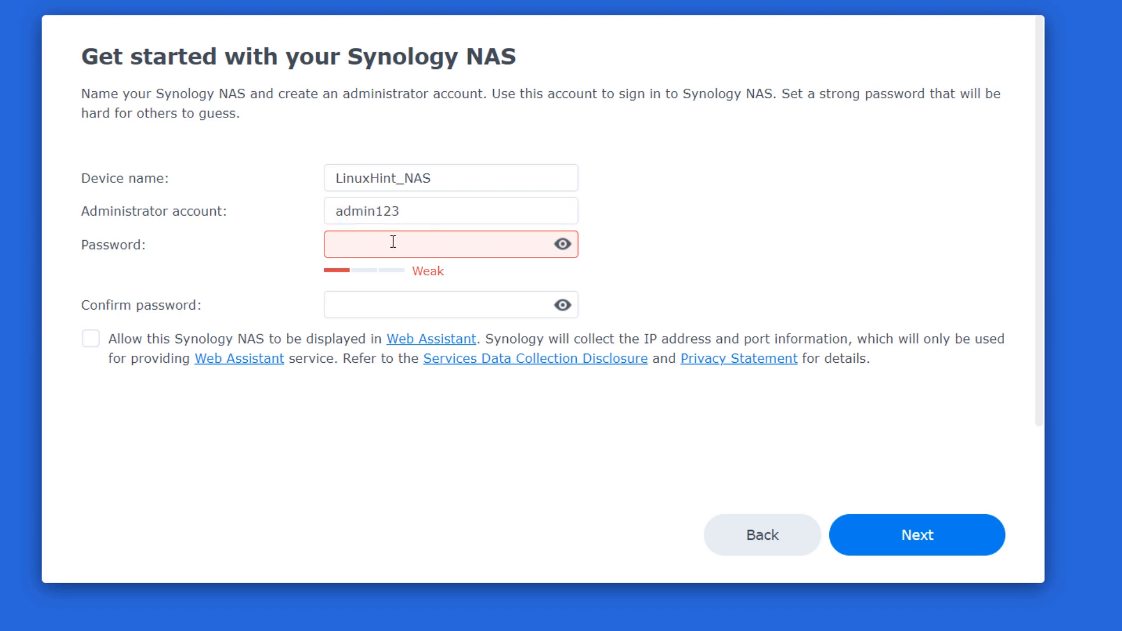
pyautogui.write('••••••••')
pyautogui.press('Tab')
pyautogui.write('••••••••')
pyautogui.doubleClick(413, 246)
pyautogui.write('••••••••')
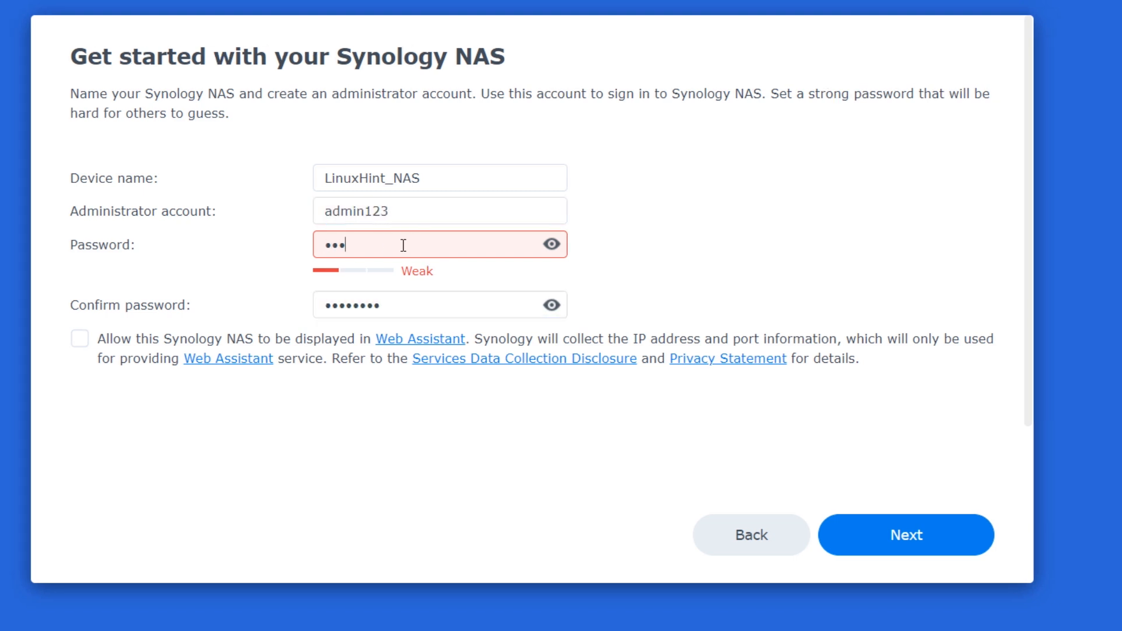
pyautogui.press('Tab')
pyautogui.write('••••••••')
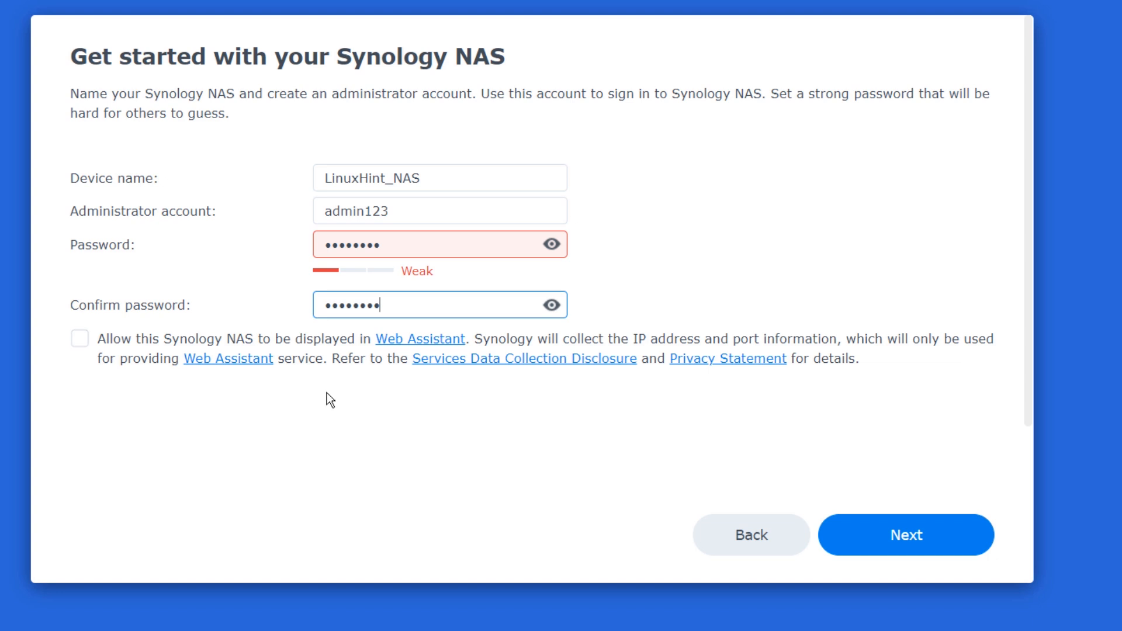
pyautogui.click(79, 337)
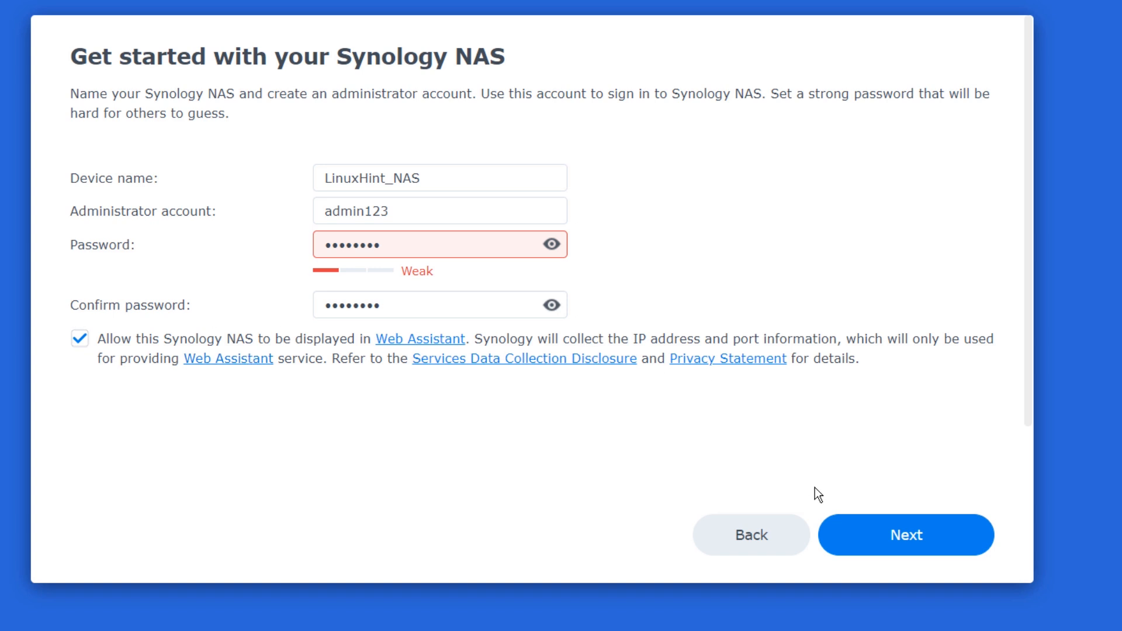
pyautogui.click(880, 534)
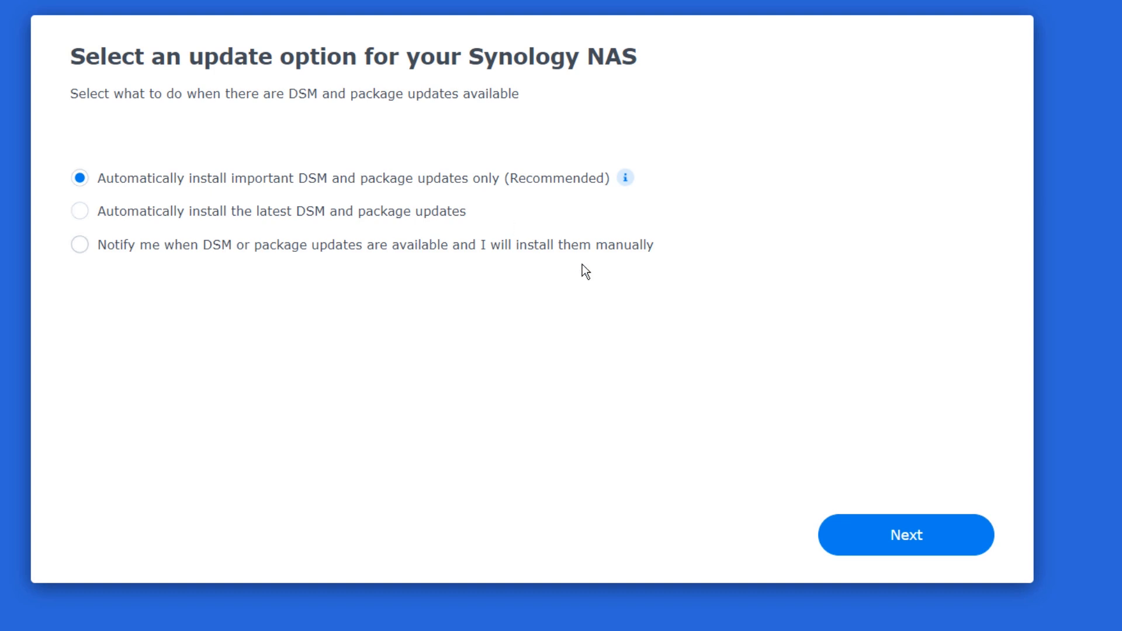
# - Keep important-updates-only, skip the Synology Account, and agree to share device analytics
pyautogui.click(859, 537)
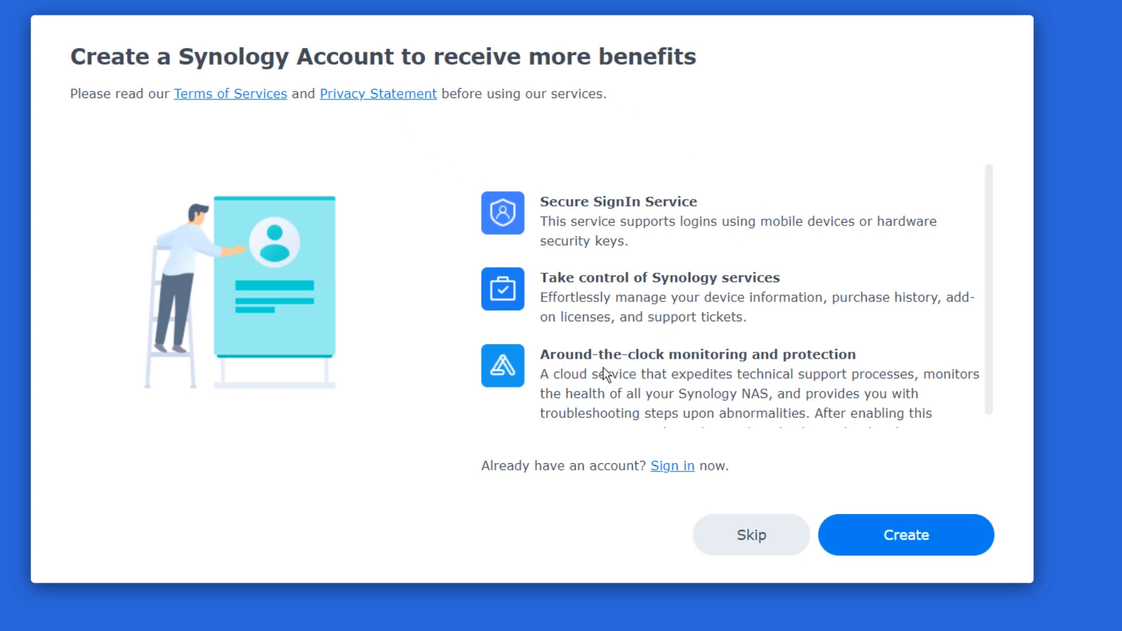
pyautogui.click(754, 542)
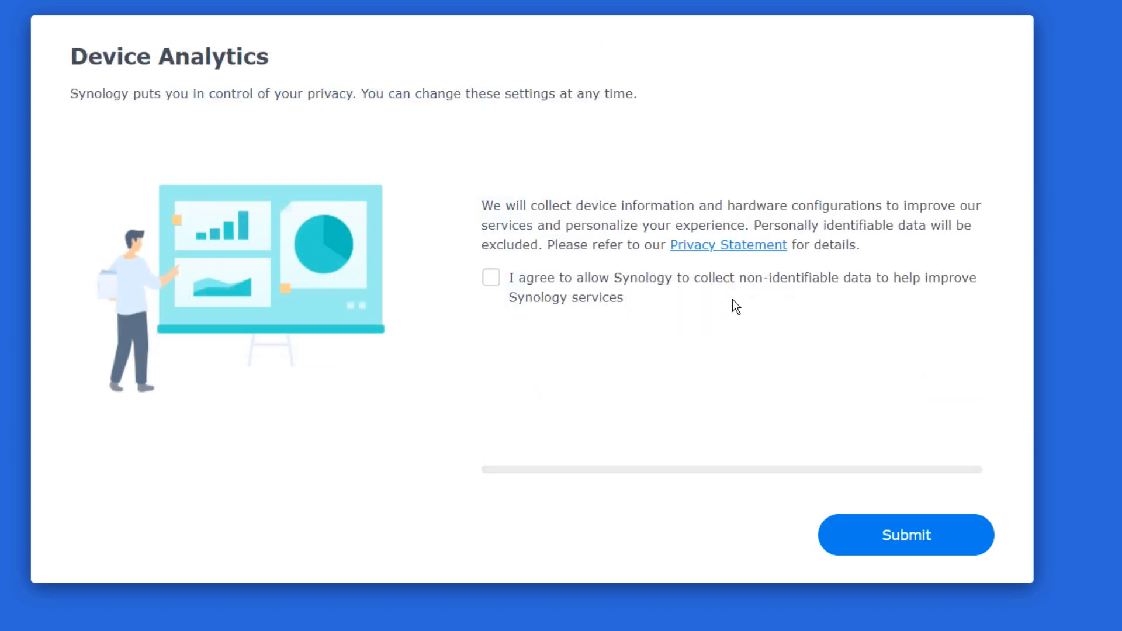
pyautogui.click(491, 278)
pyautogui.click(885, 542)
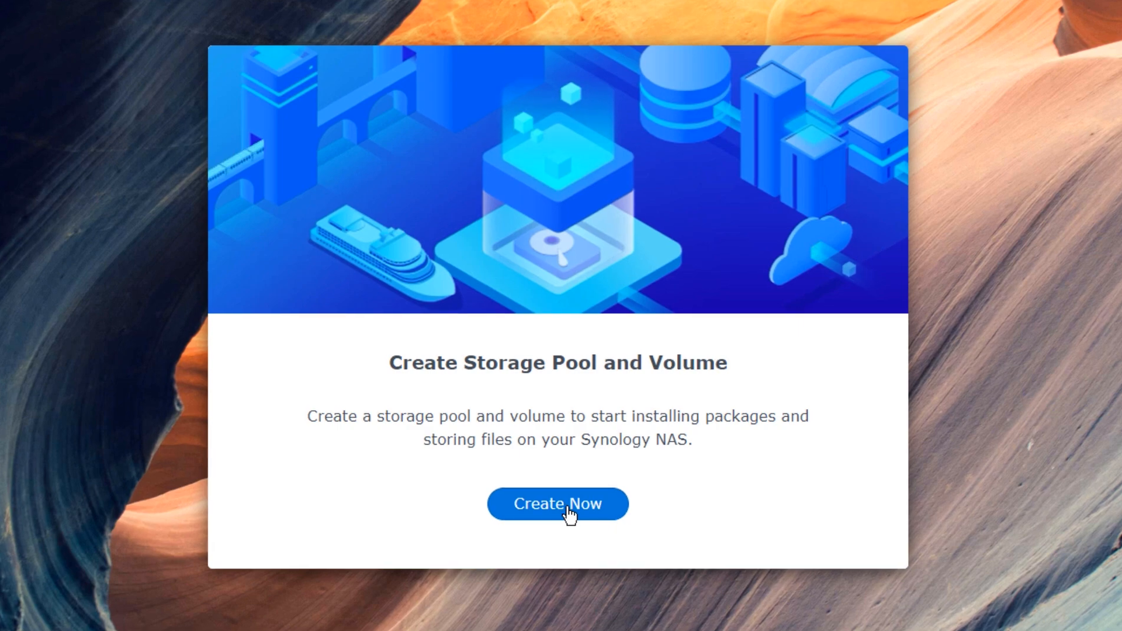
# - Launch the Storage Creation Wizard and open the RAID type list, keeping SHR
pyautogui.click(565, 479)
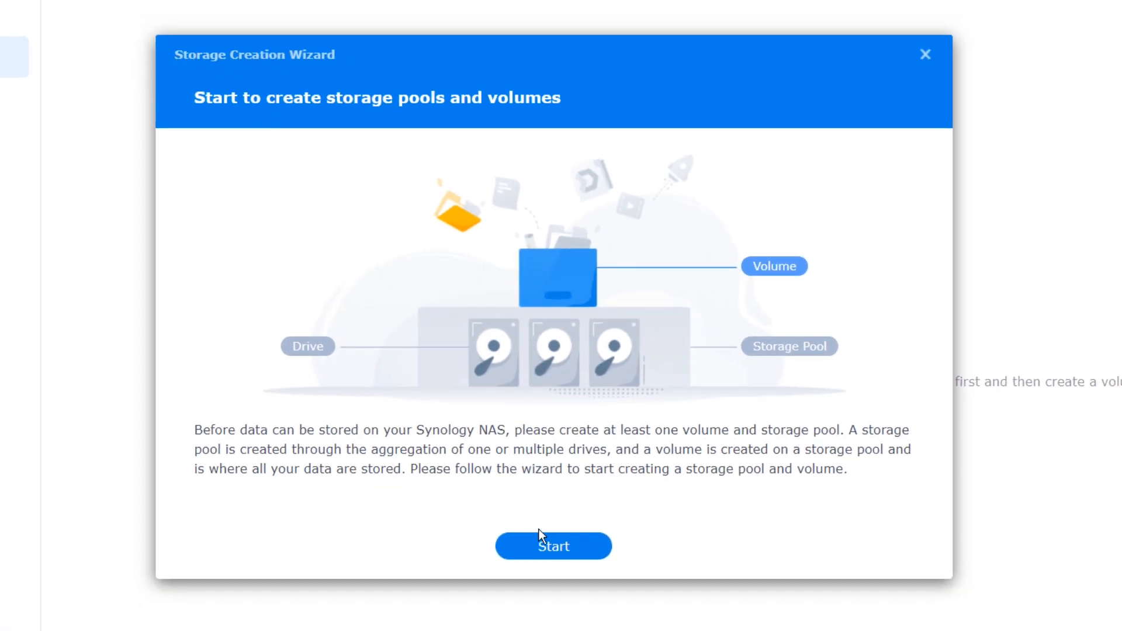
pyautogui.click(548, 545)
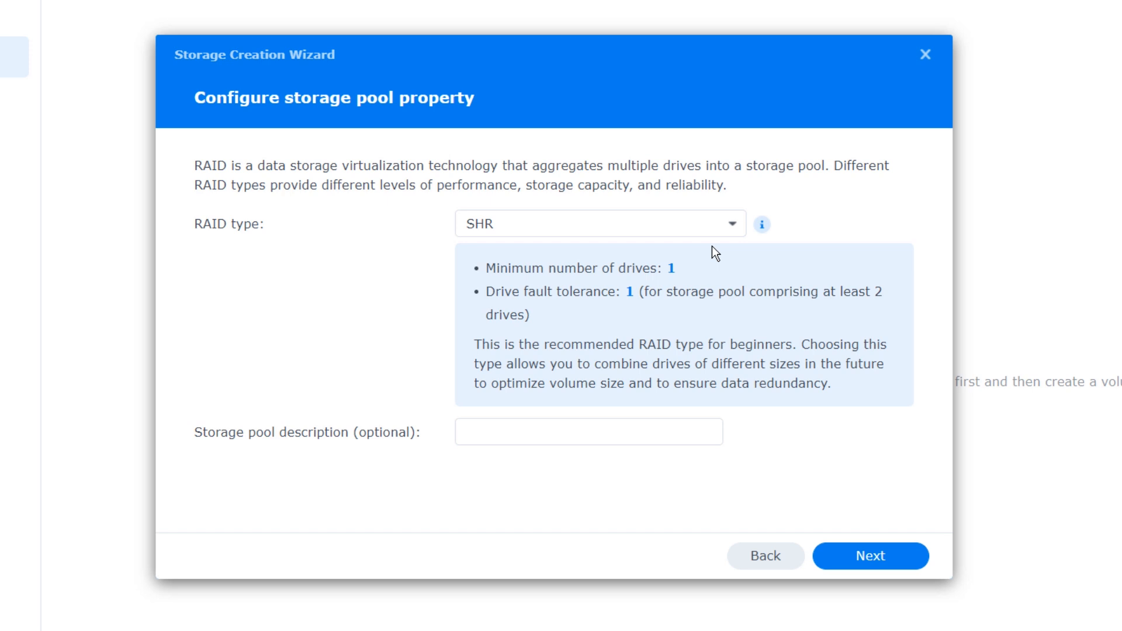
pyautogui.click(595, 228)
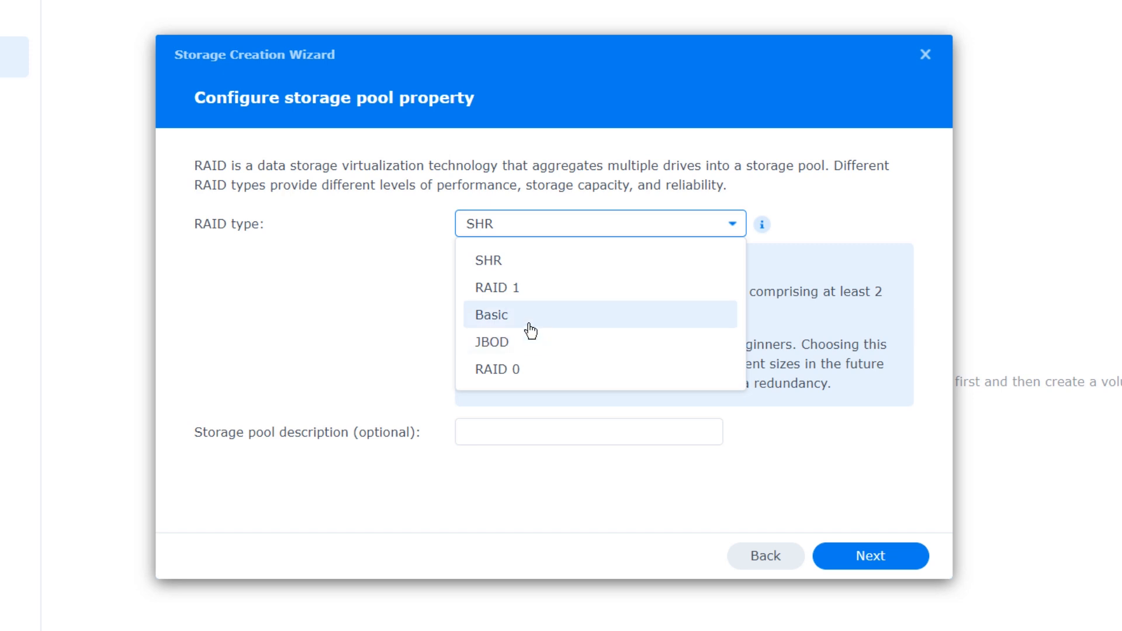
pyautogui.click(514, 258)
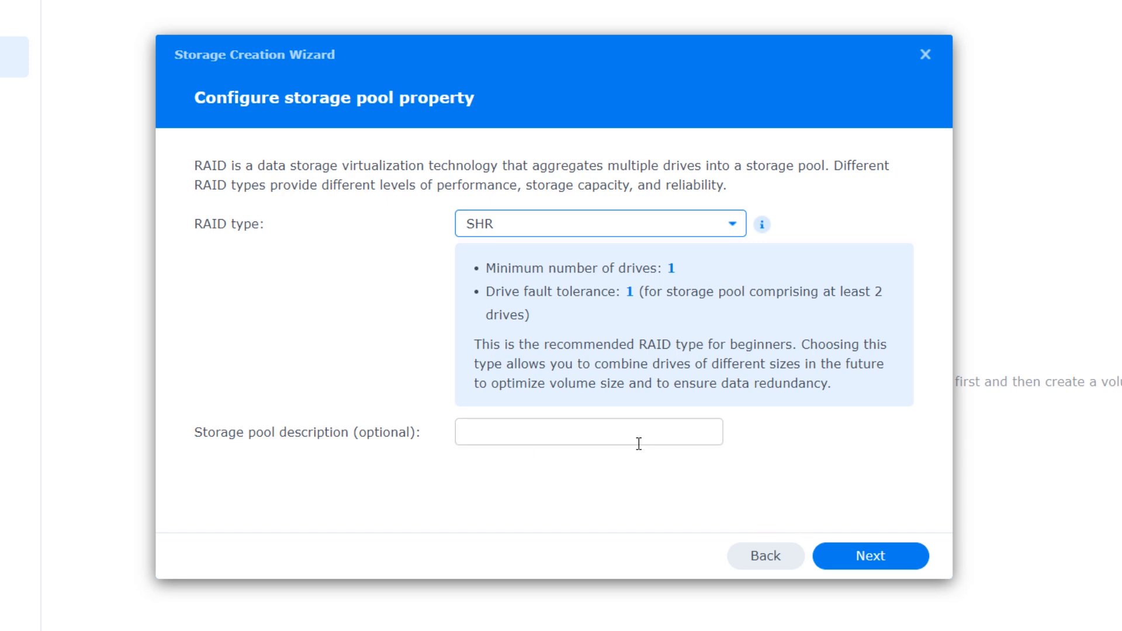
pyautogui.click(488, 271)
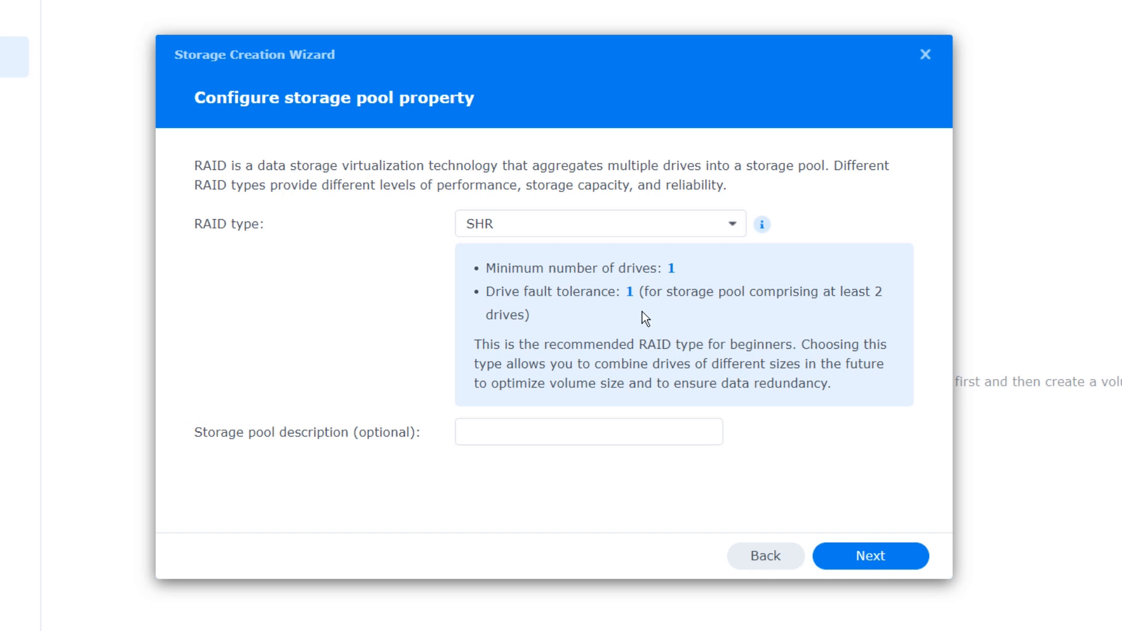
# - Try RAID 1, Basic, JBOD and RAID 0 as the RAID type, then settle on SHR
pyautogui.click(655, 231)
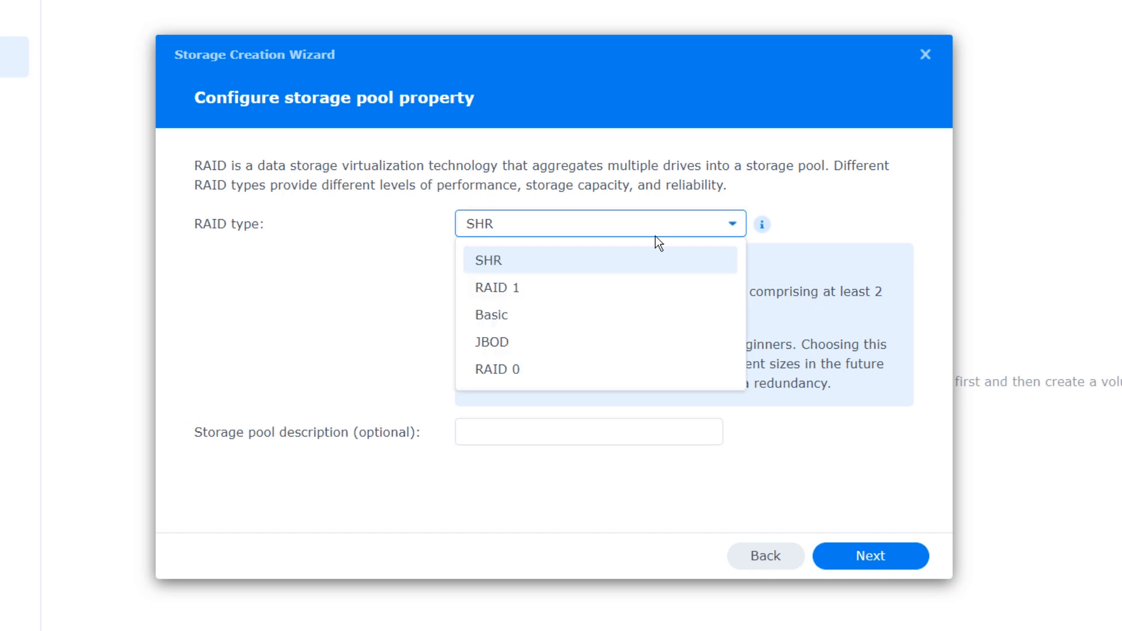
pyautogui.click(545, 288)
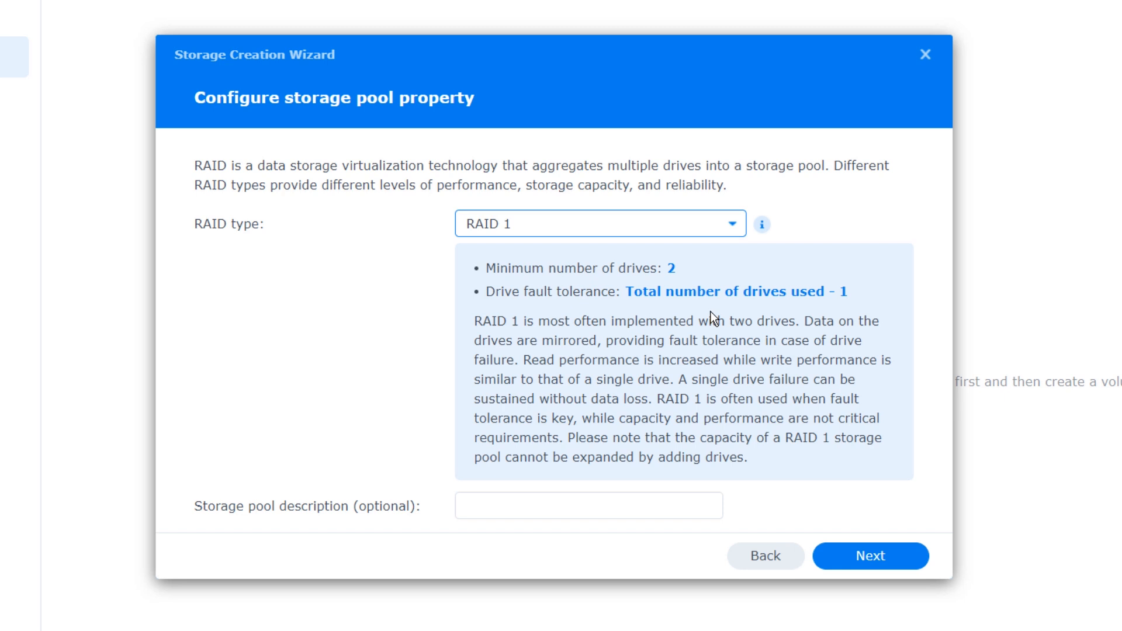
pyautogui.click(518, 314)
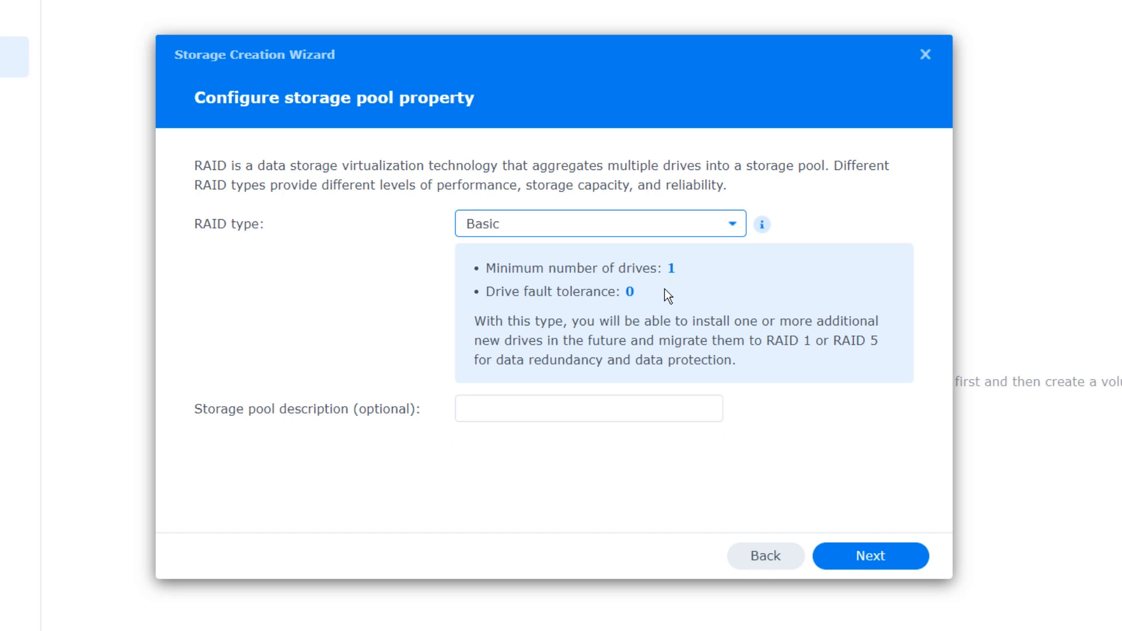
pyautogui.press('Down')
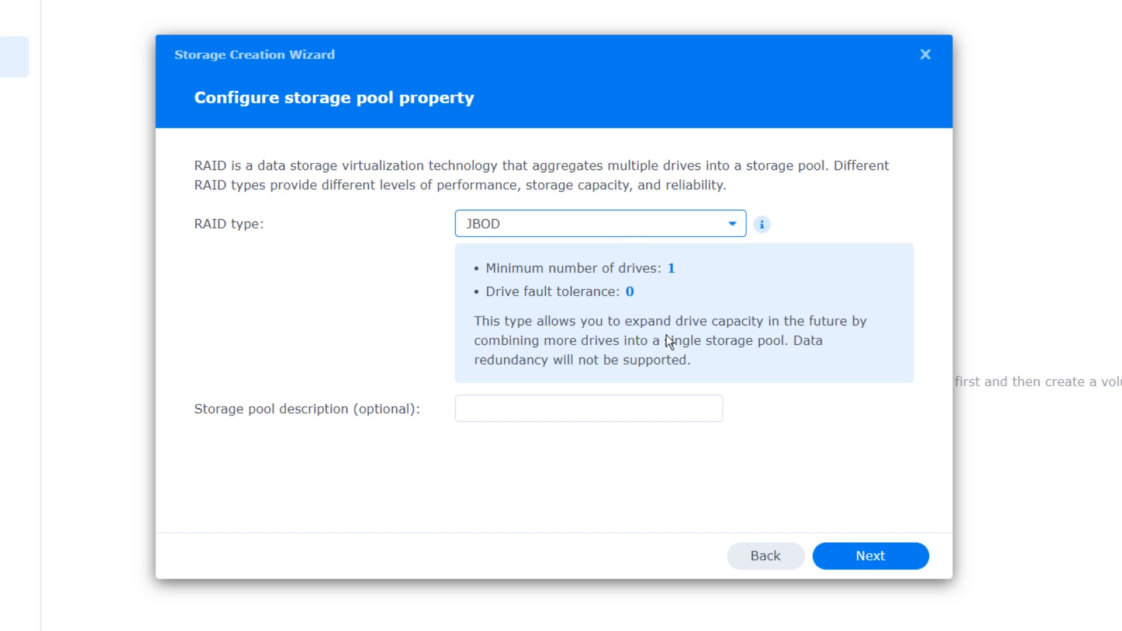
pyautogui.click(646, 234)
pyautogui.click(679, 362)
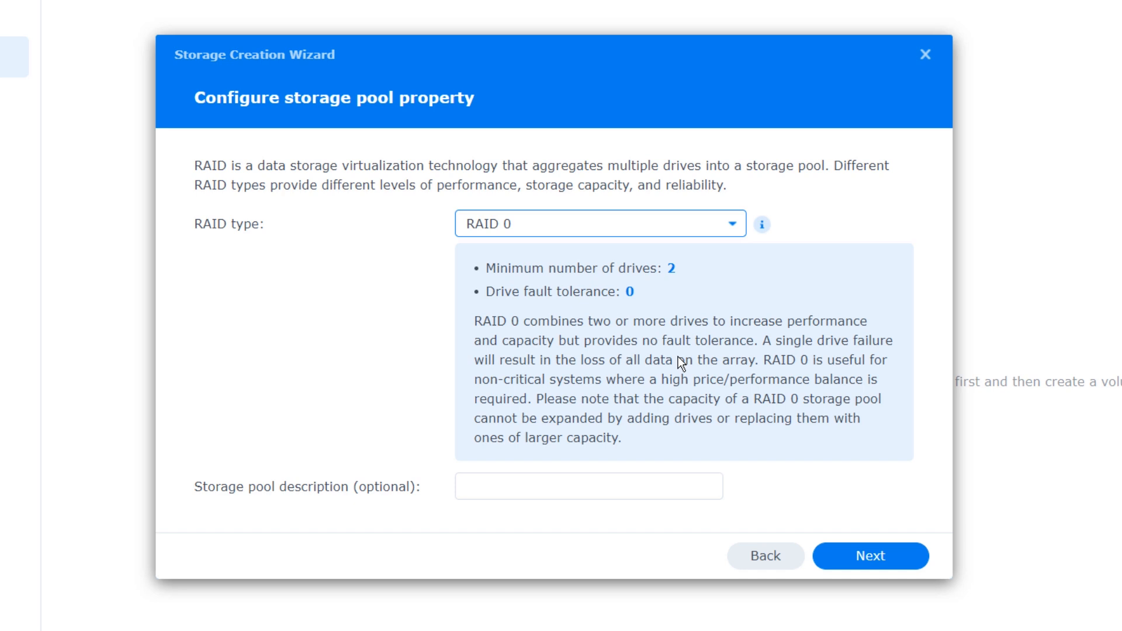
pyautogui.click(526, 227)
pyautogui.click(496, 260)
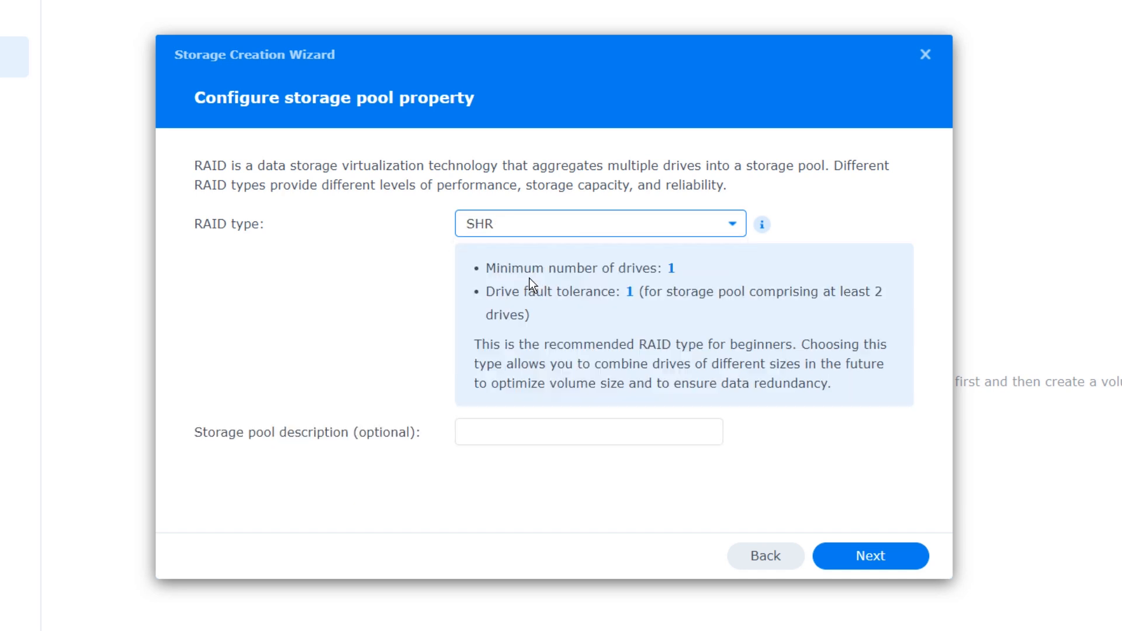
# - Select both 3.6 TB HAT5300-4T drives for the pool and continue to the drive check
pyautogui.click(884, 562)
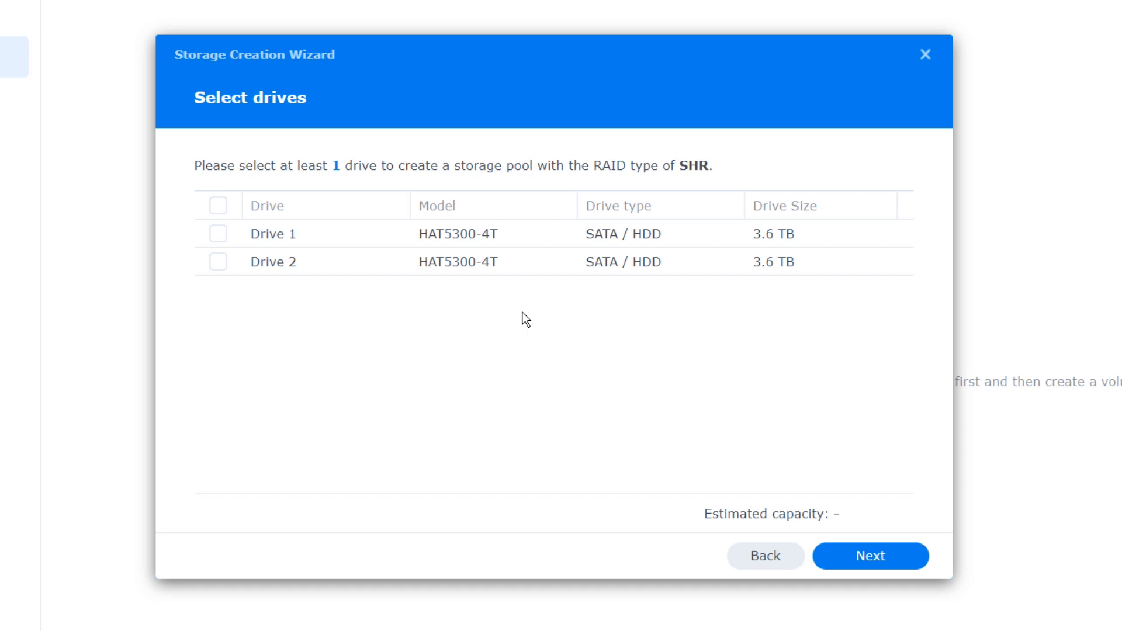
pyautogui.click(219, 206)
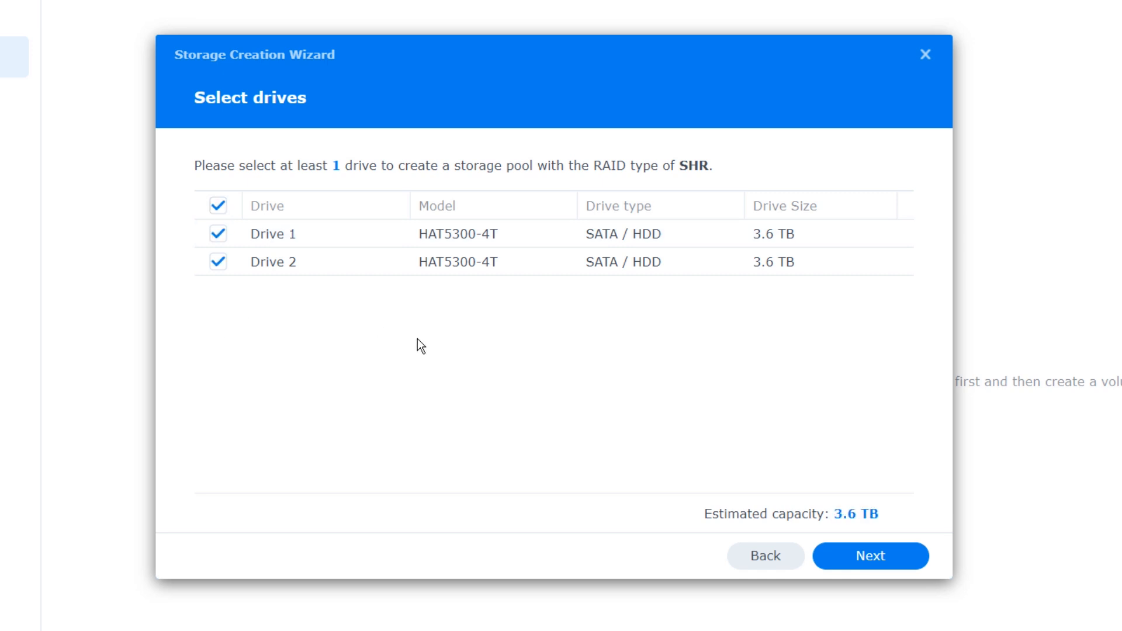
pyautogui.click(864, 557)
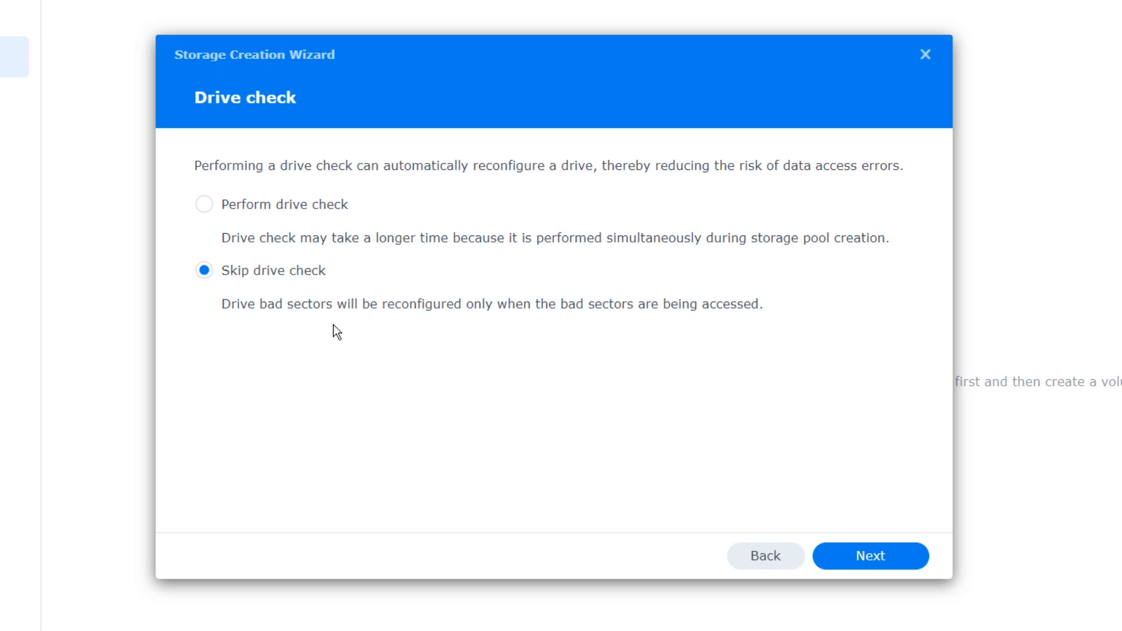
# - Skip the drive check and allocate the maximum 3715 GB to the volume
pyautogui.click(871, 560)
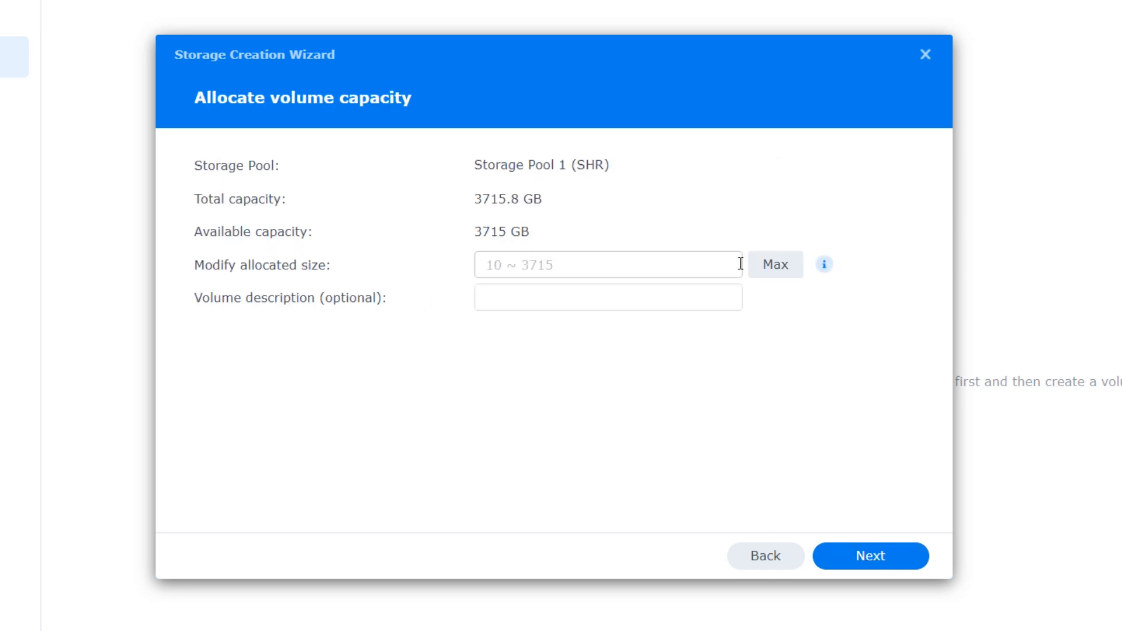
pyautogui.click(760, 266)
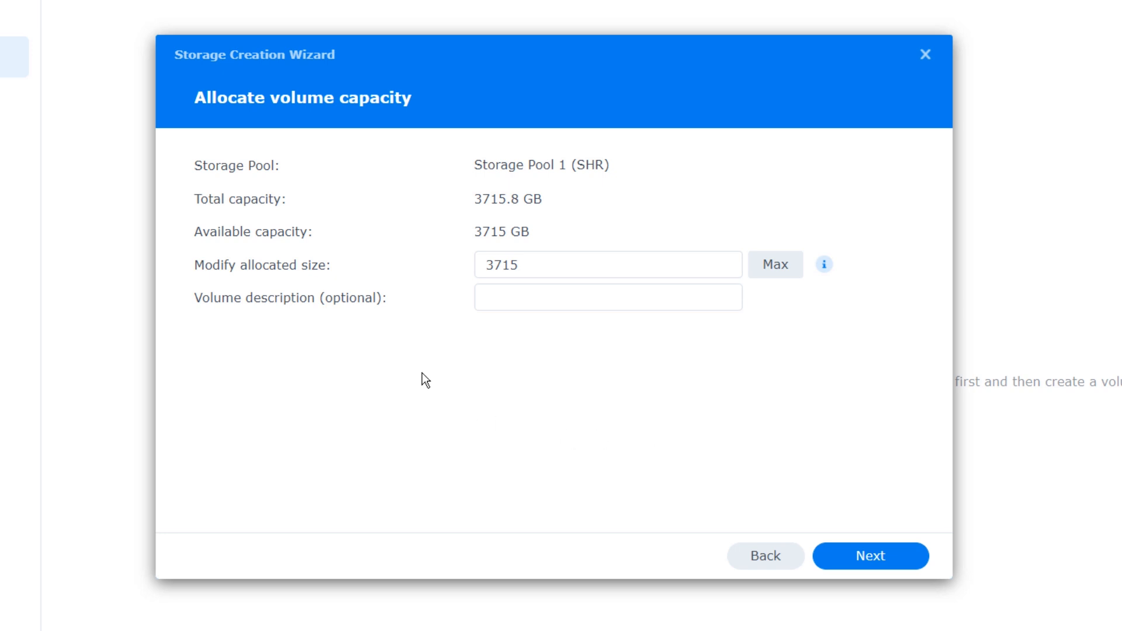
pyautogui.click(857, 556)
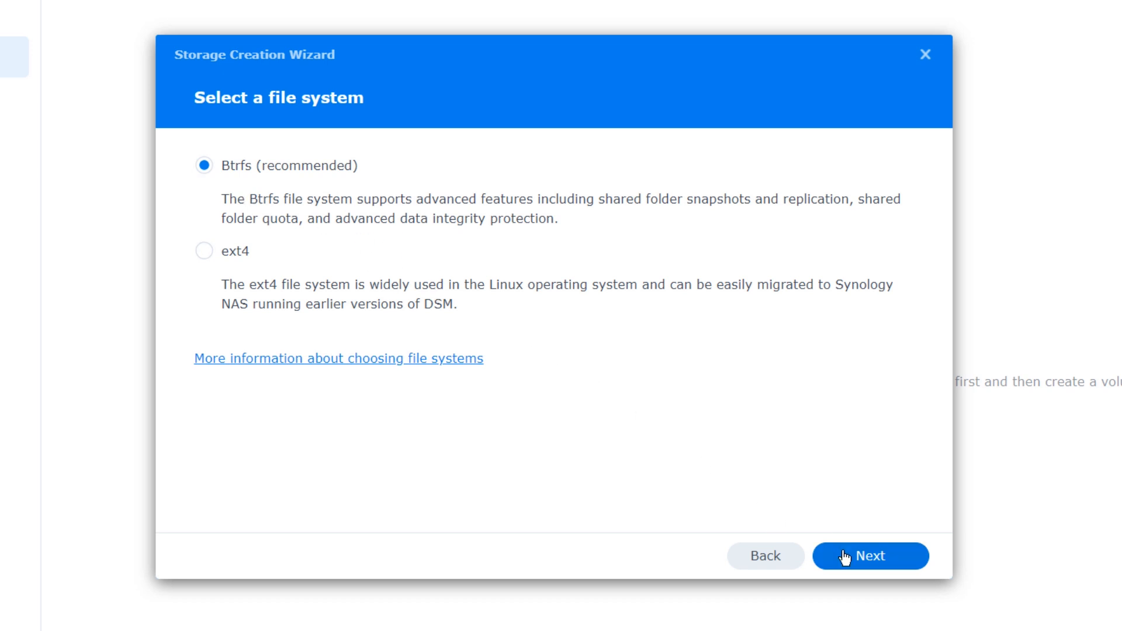
# - Keep Btrfs, apply the pool and volume settings, and confirm erasing the drives
pyautogui.click(864, 555)
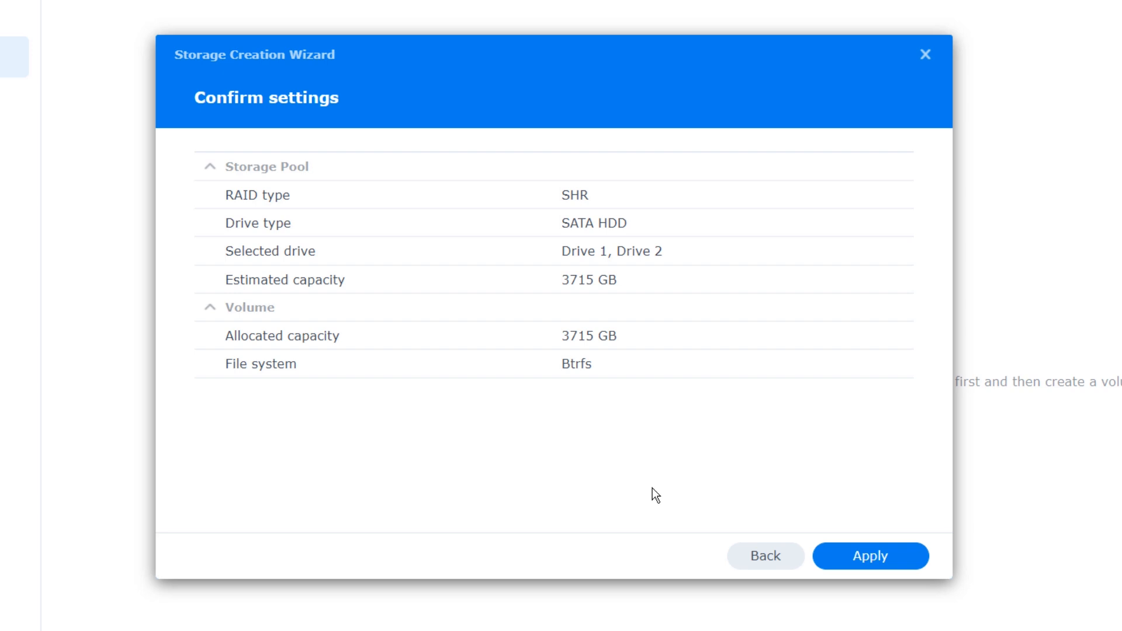
pyautogui.click(844, 554)
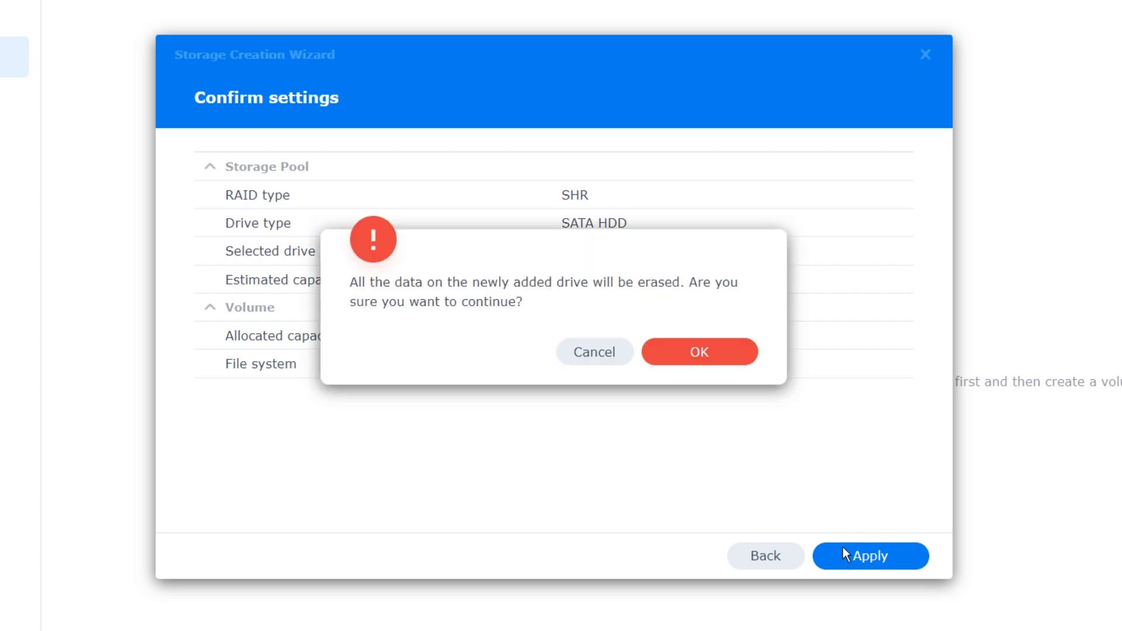
pyautogui.click(690, 363)
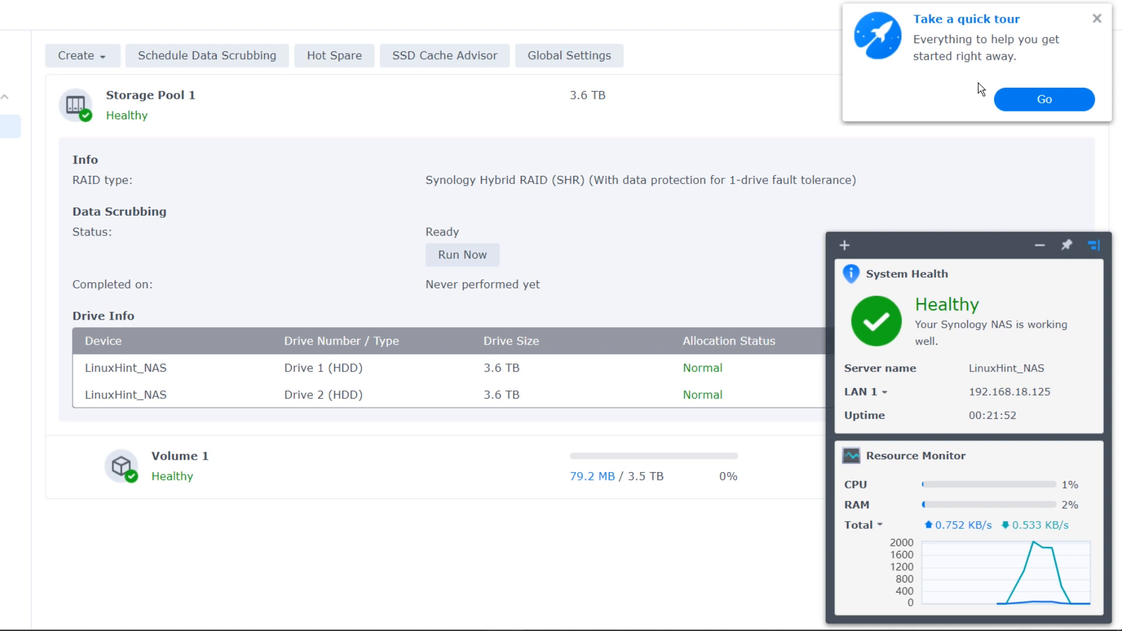
# - Dismiss the quick tour offer and move the unpinned widgets panel to the top right
pyautogui.click(1096, 19)
pyautogui.click(1094, 245)
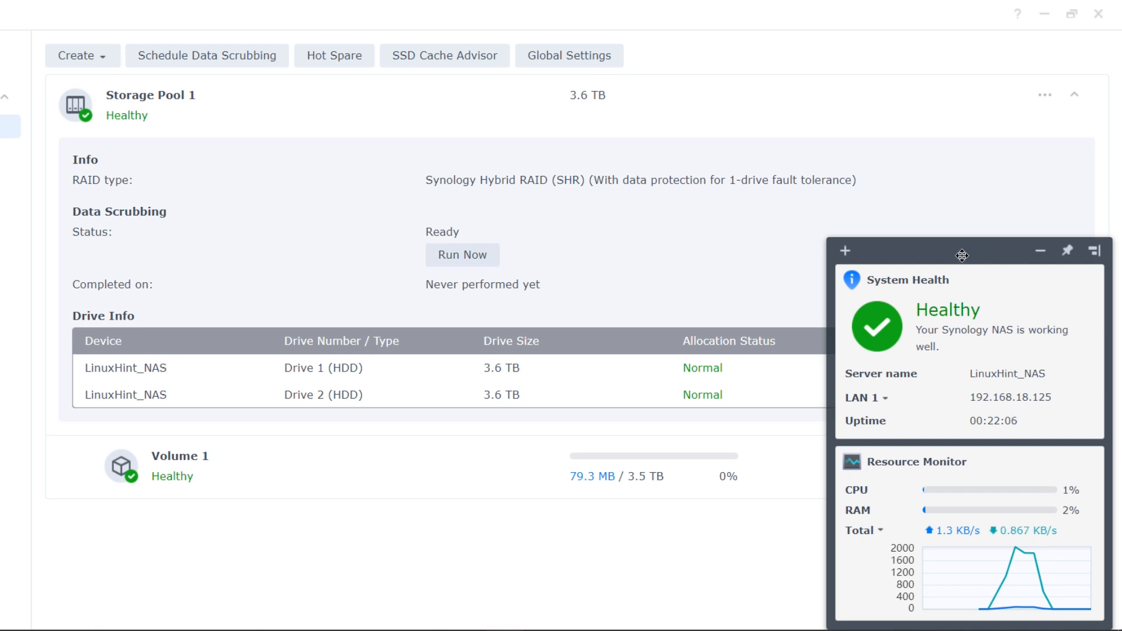
pyautogui.moveTo(942, 250); pyautogui.dragTo(952, 39)
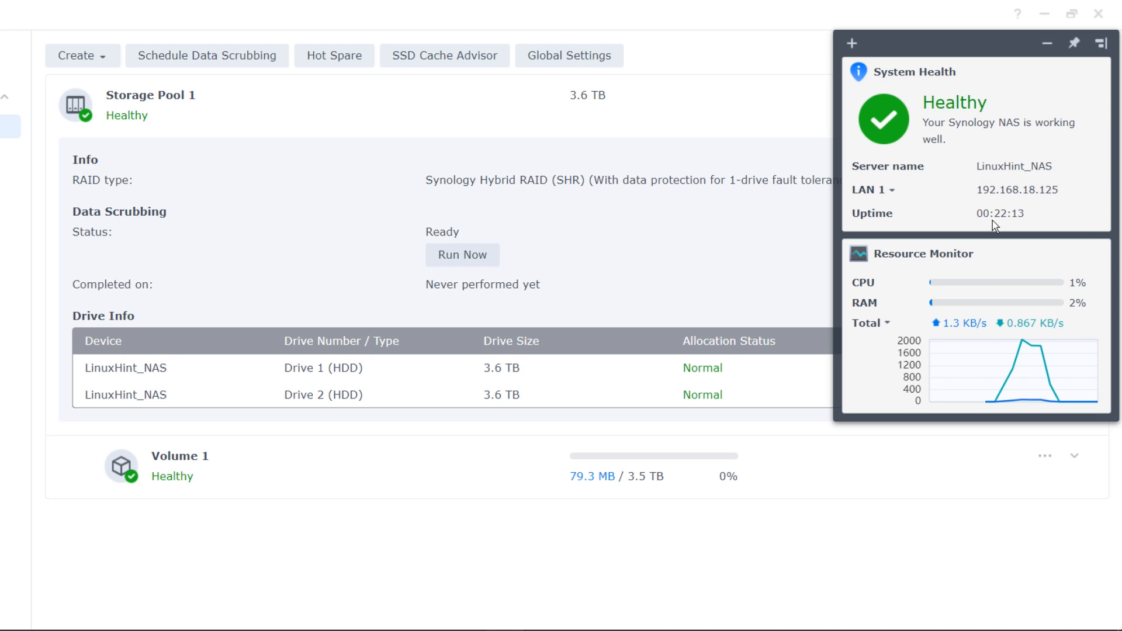
# - Hide the widgets panel and close Storage Manager
pyautogui.moveTo(916, 255)
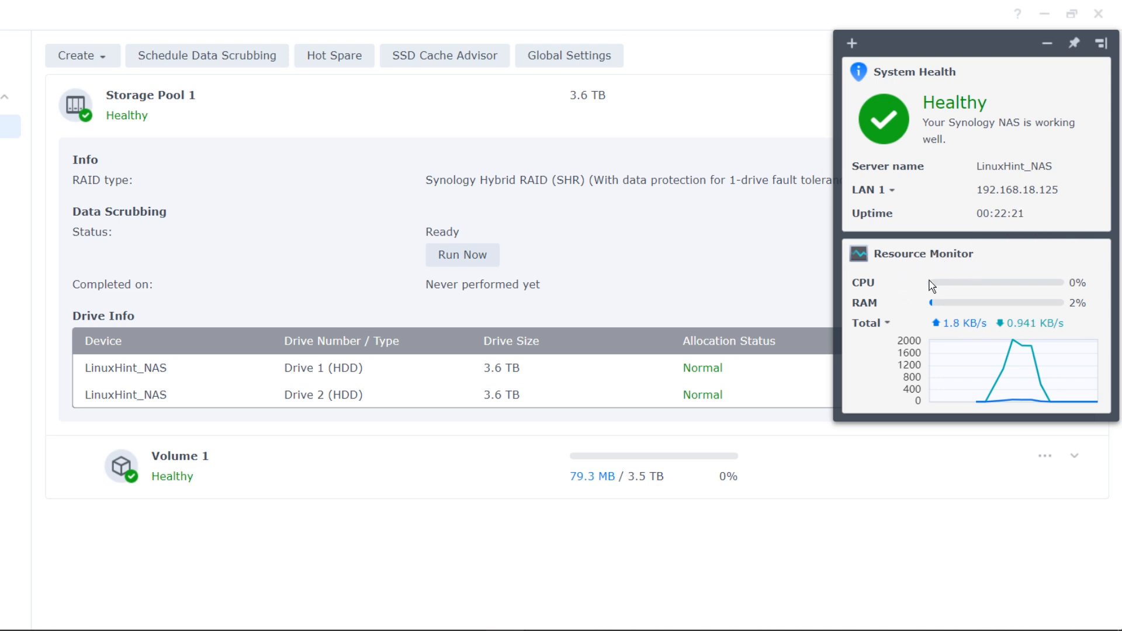
pyautogui.moveTo(937, 286)
pyautogui.click(1048, 46)
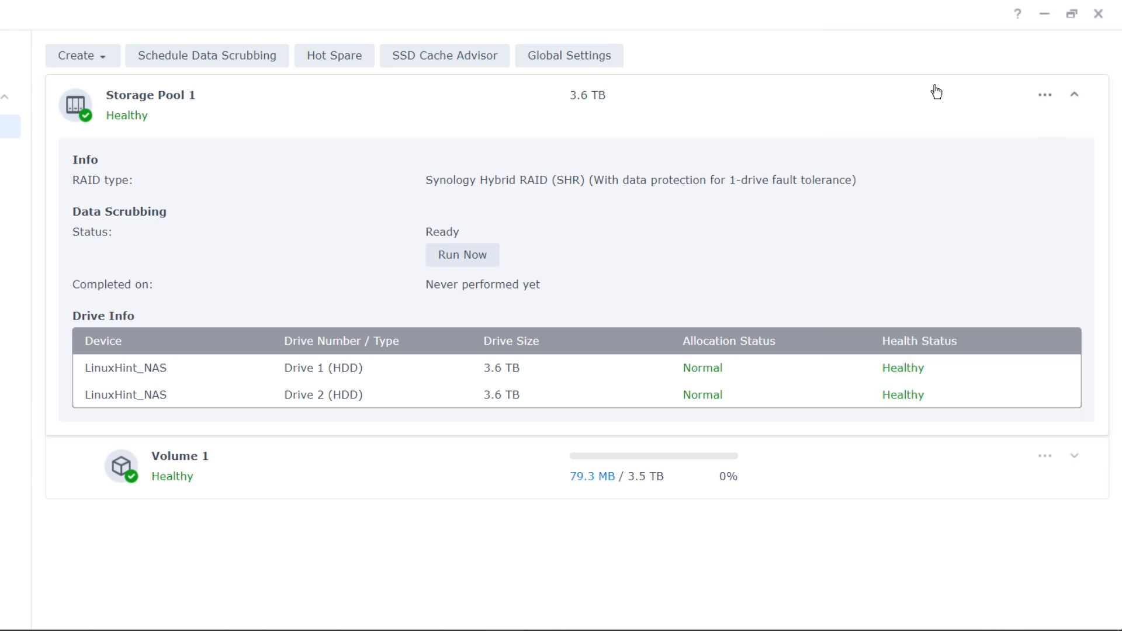
pyautogui.click(1103, 19)
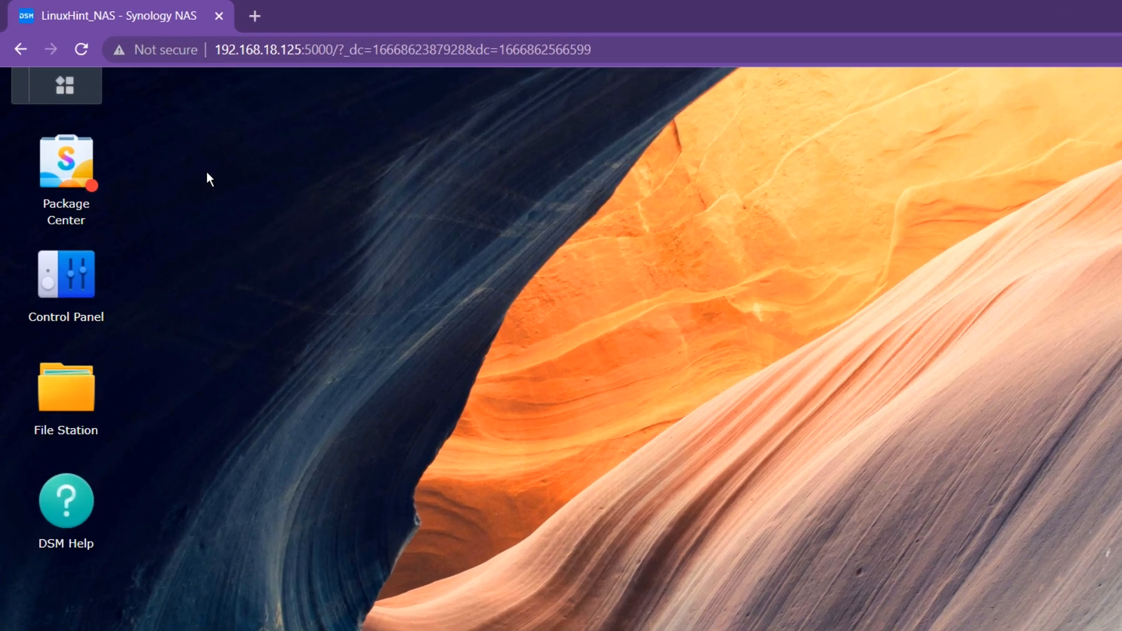
pyautogui.moveTo(139, 108); pyautogui.dragTo(59, 431)
pyautogui.moveTo(80, 597); pyautogui.dragTo(79, 595)
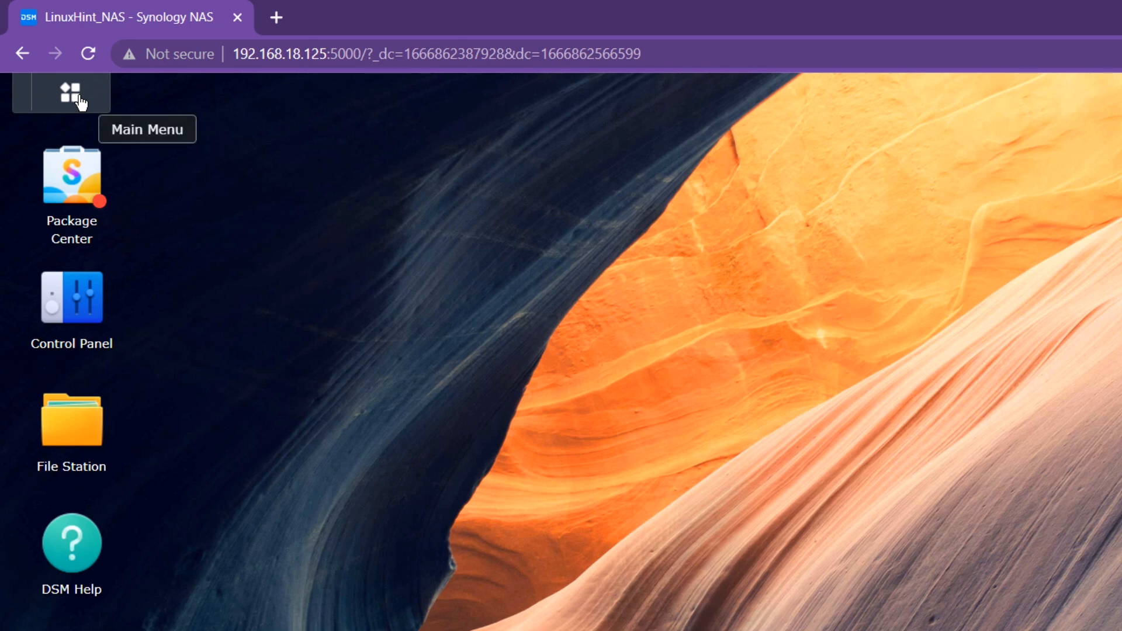
# - Launch Package Center from the app list and accept its Terms of Service
pyautogui.click(80, 103)
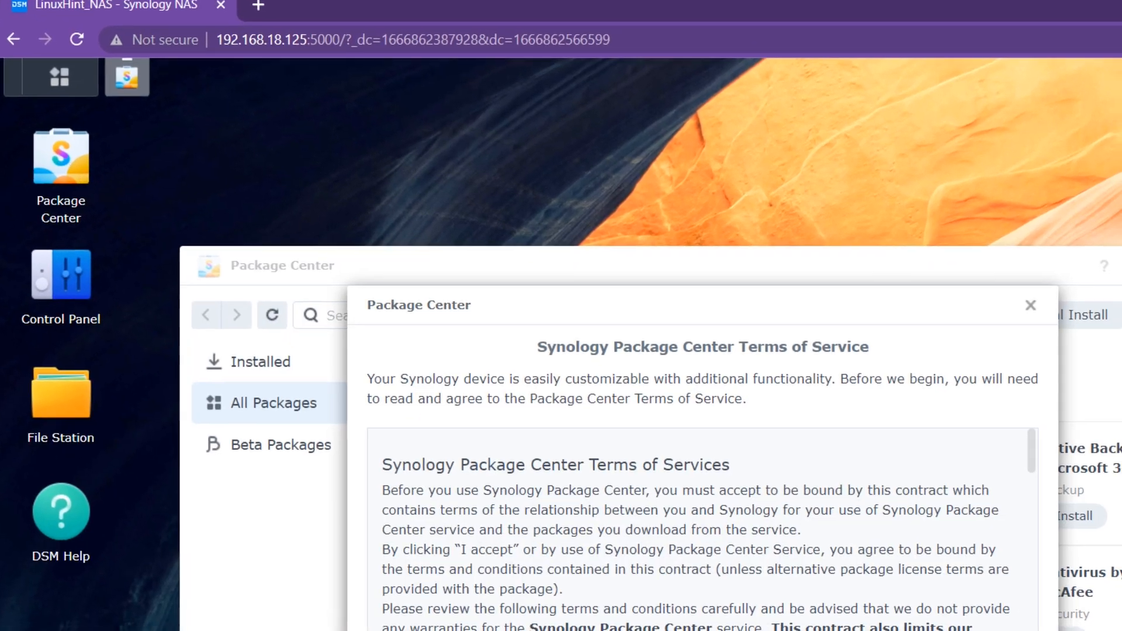
pyautogui.click(375, 630)
pyautogui.click(681, 630)
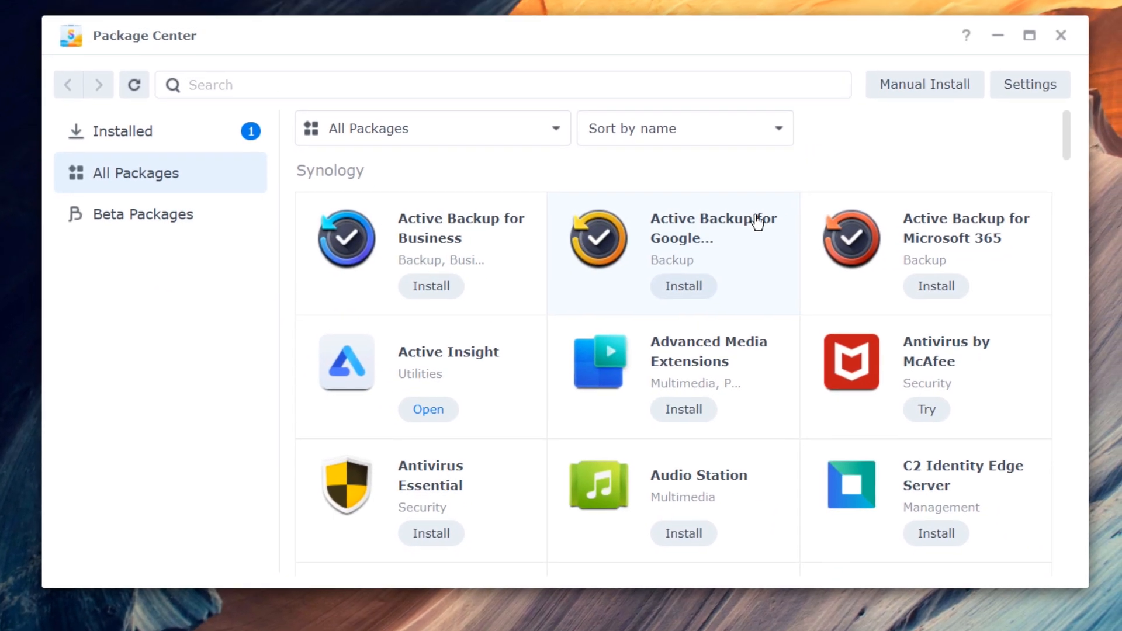
# - Scroll through the All Packages list to review the available packages
pyautogui.scroll(-10, 835, 234)
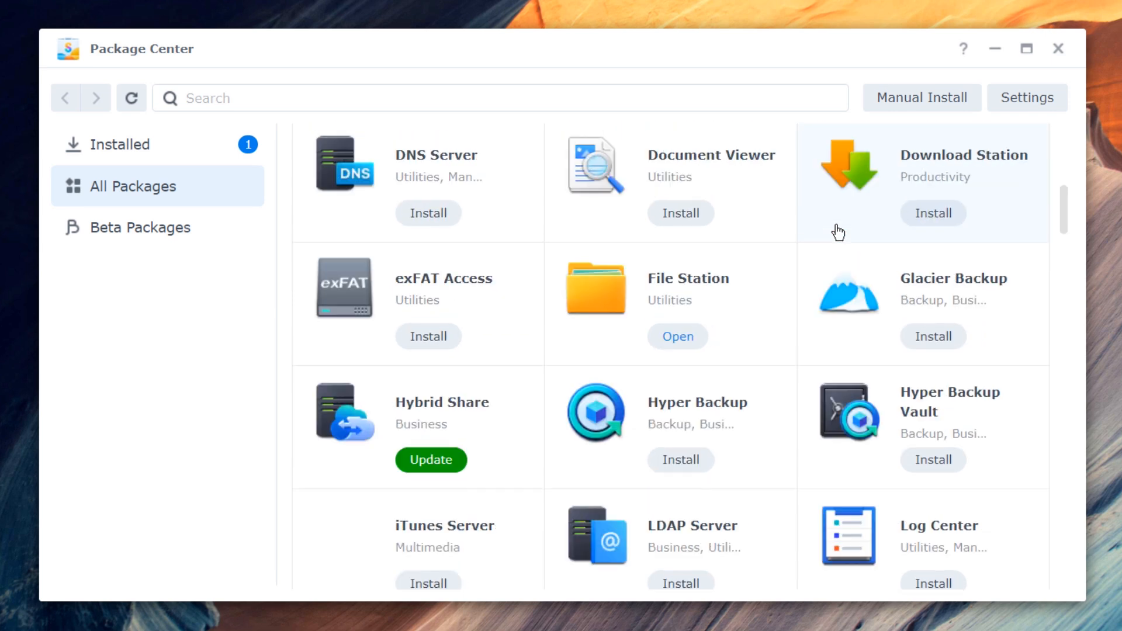
pyautogui.scroll(-10, 816, 242)
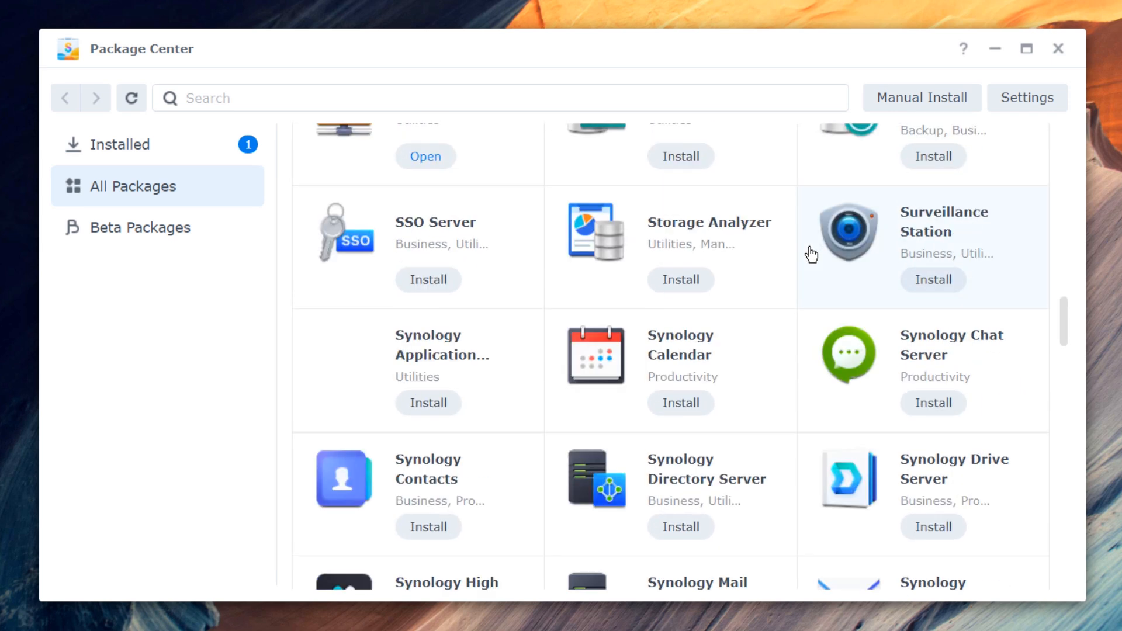
pyautogui.scroll(-5, 811, 254)
pyautogui.scroll(-10, 783, 313)
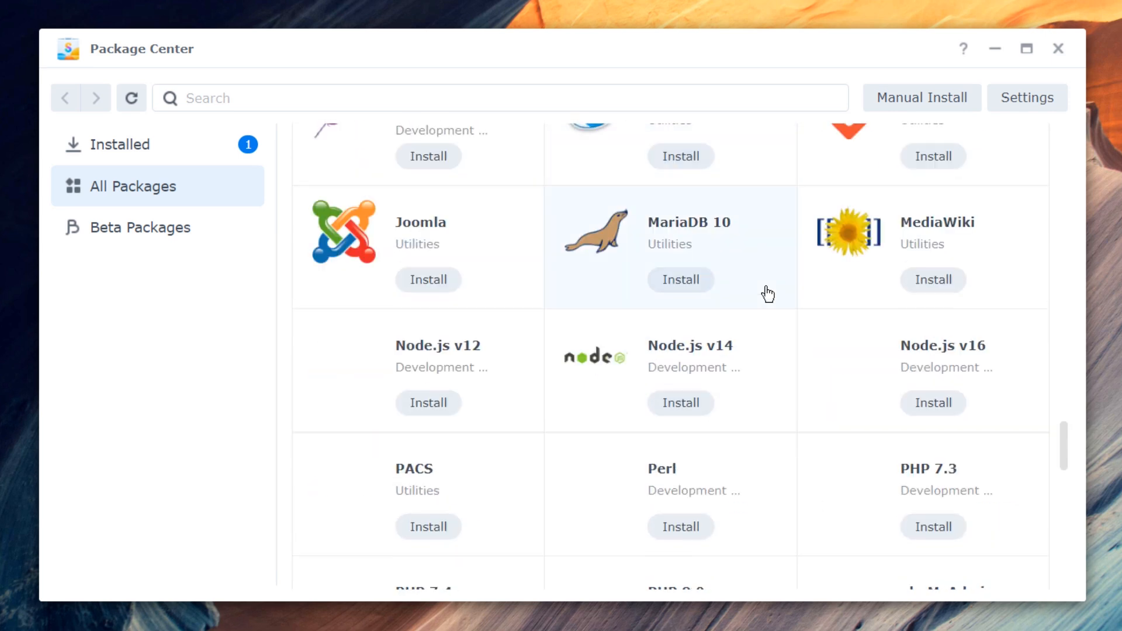
pyautogui.scroll(2, 774, 315)
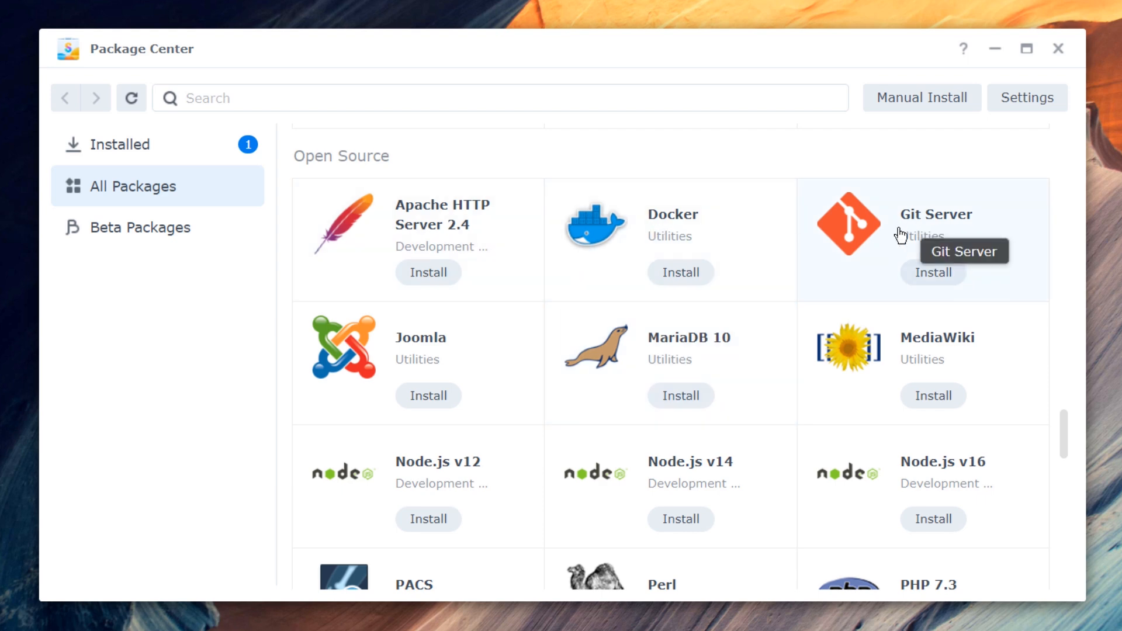
pyautogui.scroll(-2, 453, 359)
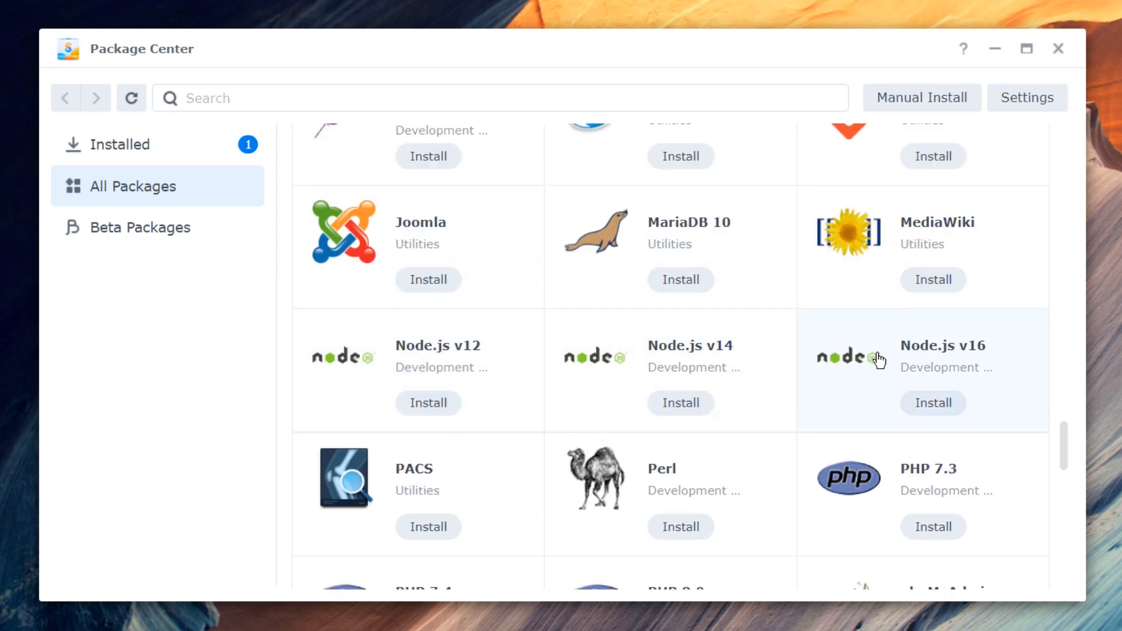
pyautogui.scroll(-15, 879, 359)
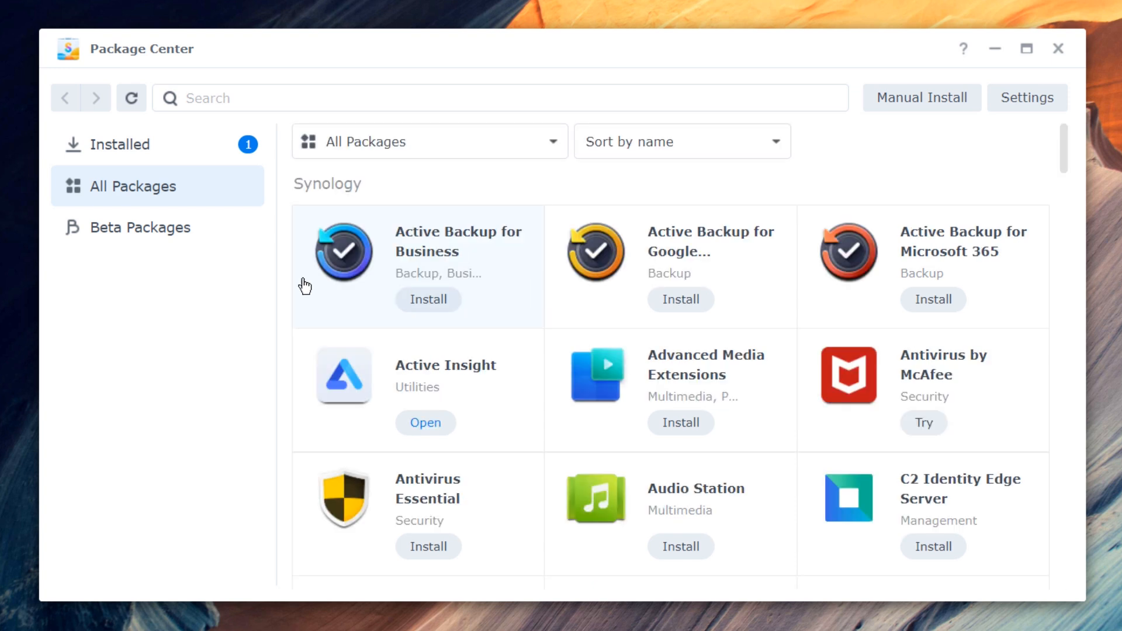
# - Update the Hybrid Share package from the installed list, then close Package Center
pyautogui.click(143, 155)
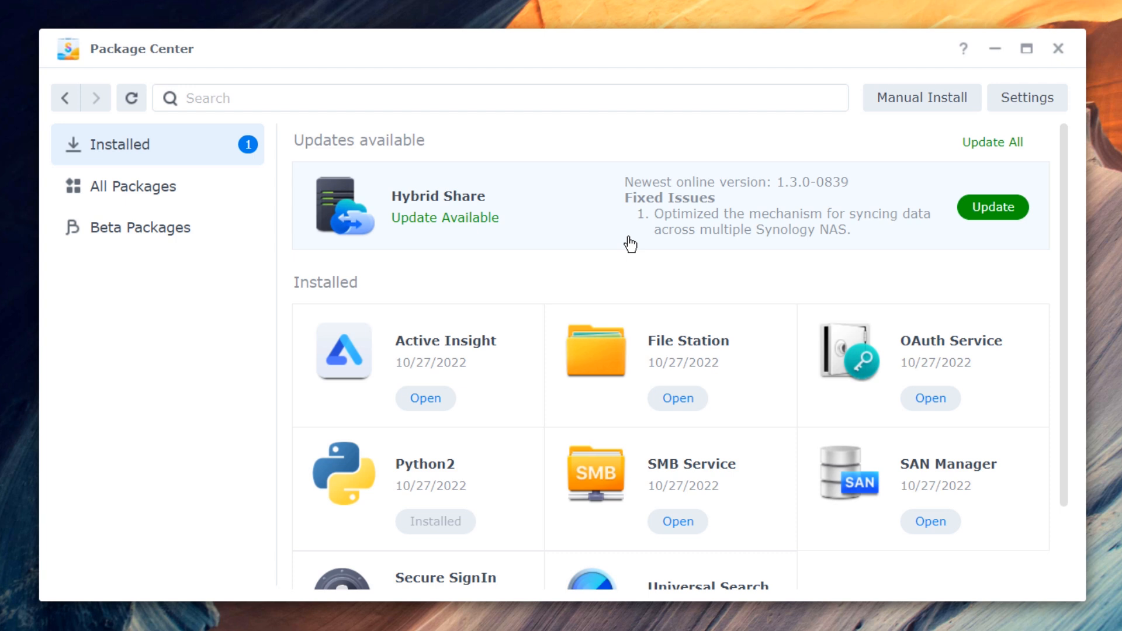
pyautogui.click(993, 208)
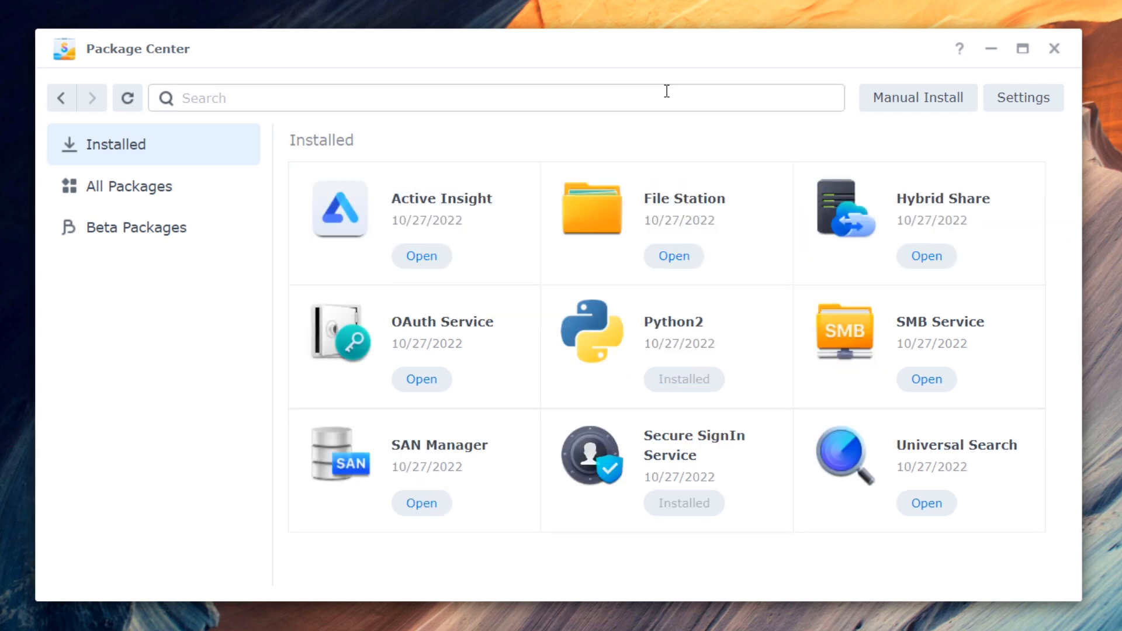
pyautogui.click(1058, 53)
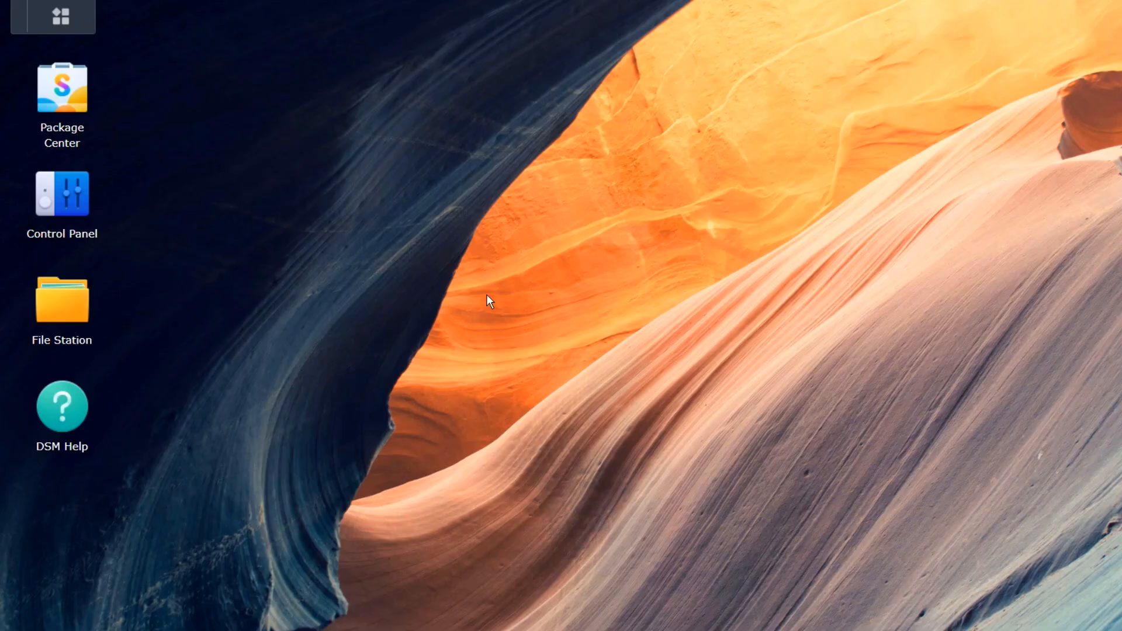
pyautogui.click(63, 302)
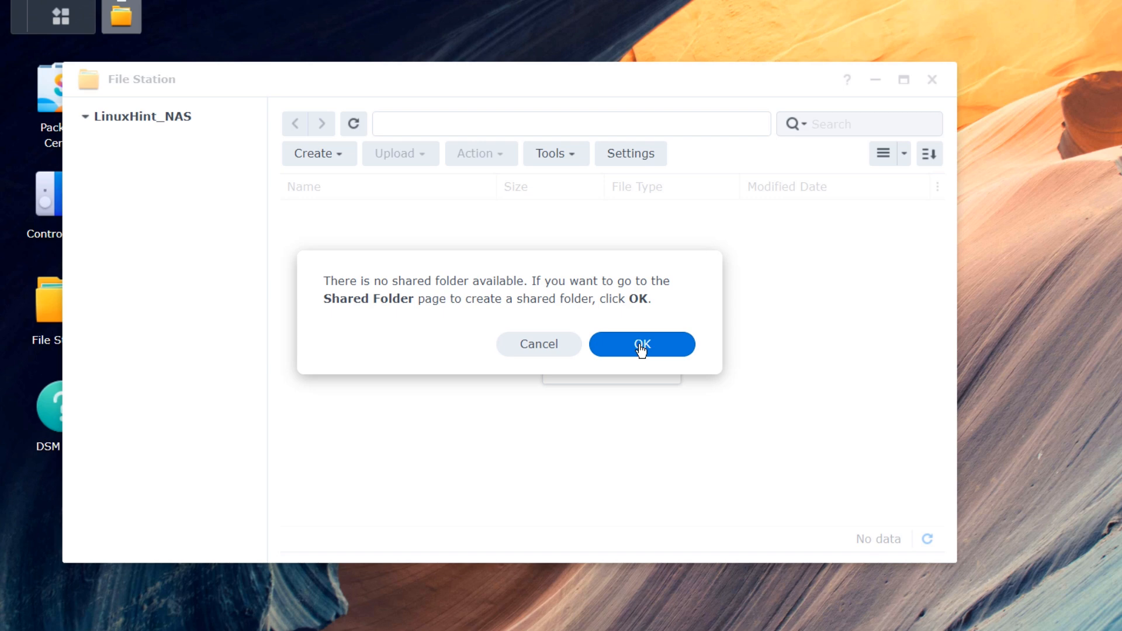
pyautogui.click(641, 346)
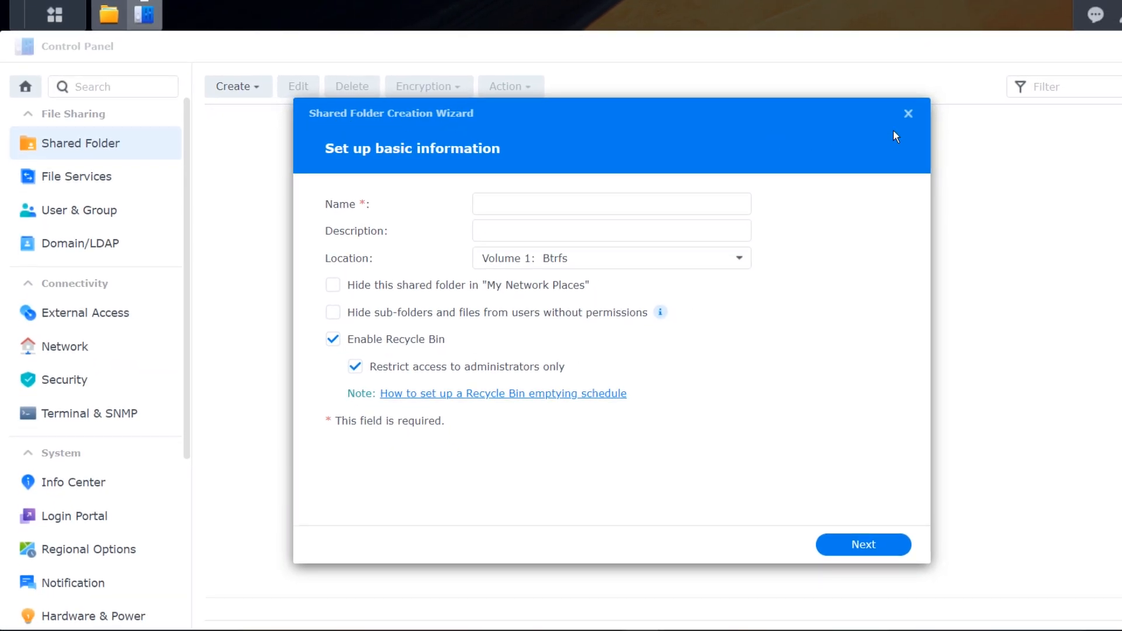
pyautogui.click(908, 114)
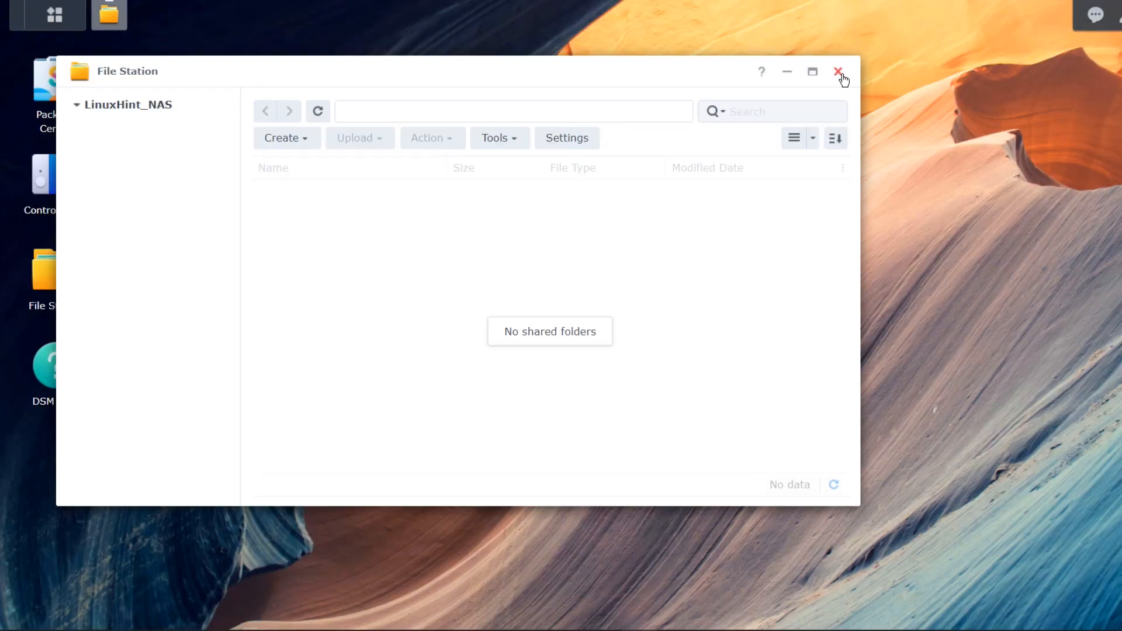
pyautogui.click(840, 71)
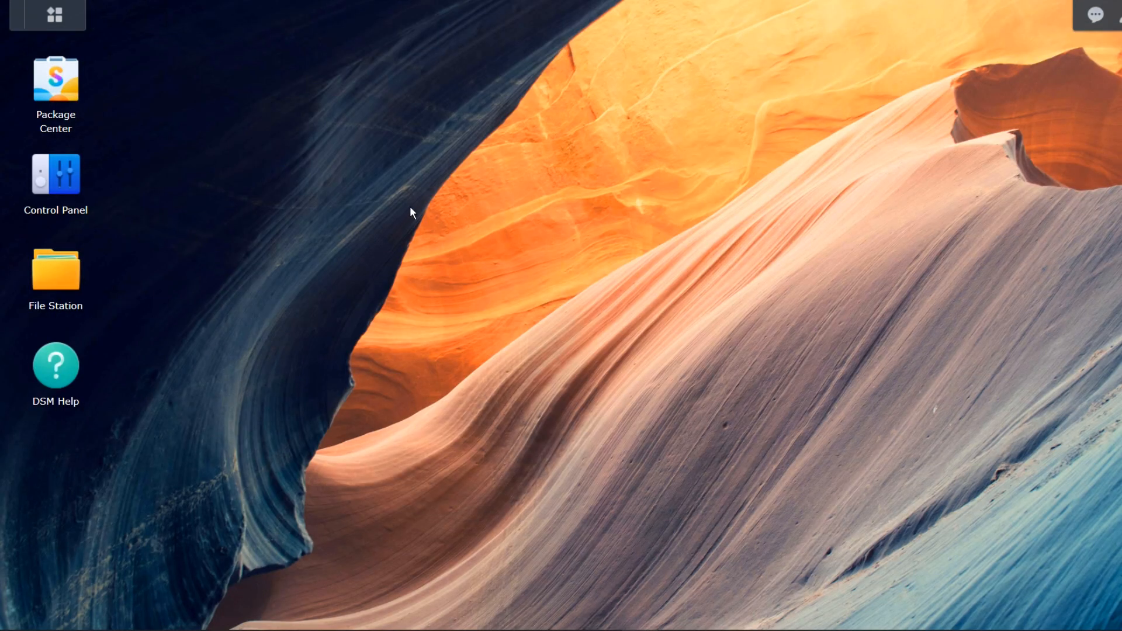
# - Open Resource Monitor and review its Task Manager, Connections, Speed Limit, Performance Alarm and Performance pages
pyautogui.click(55, 15)
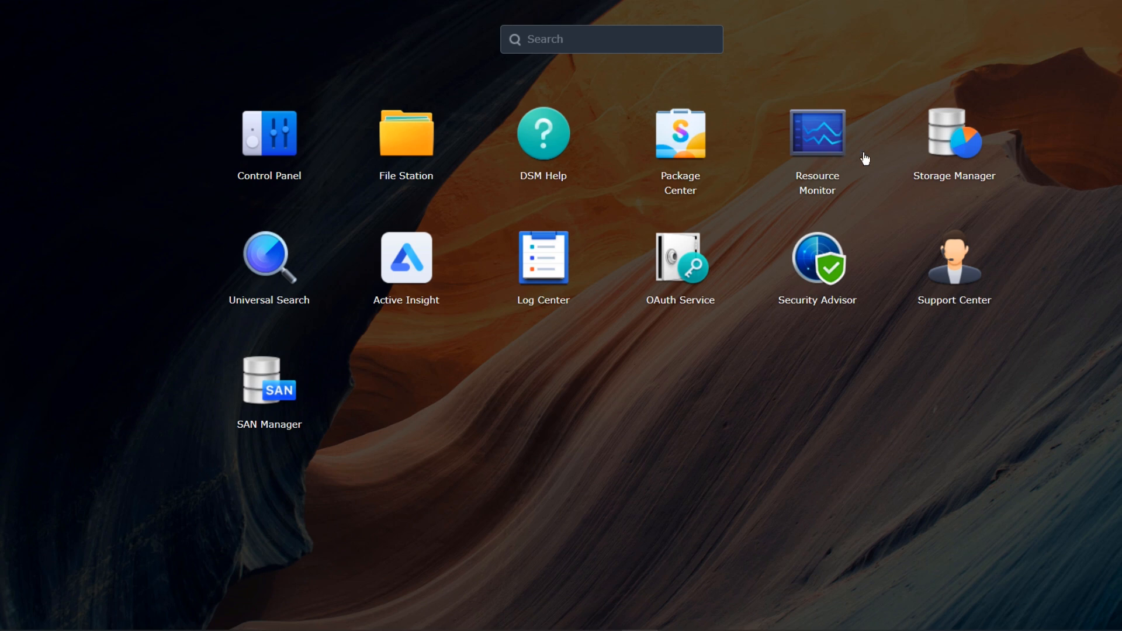
pyautogui.click(818, 136)
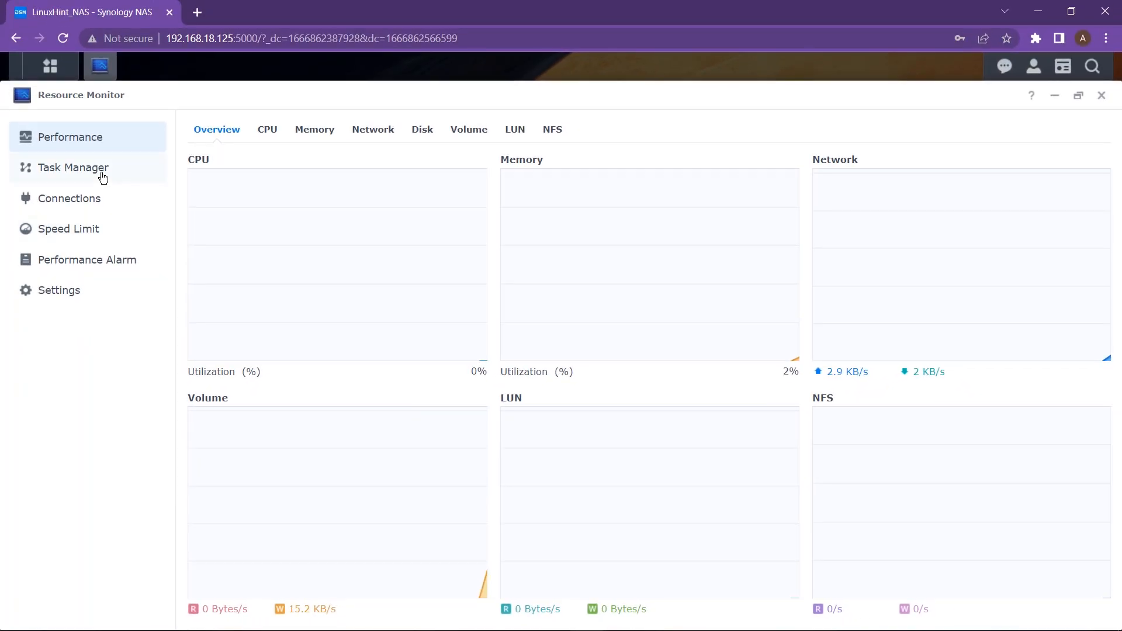
pyautogui.click(102, 175)
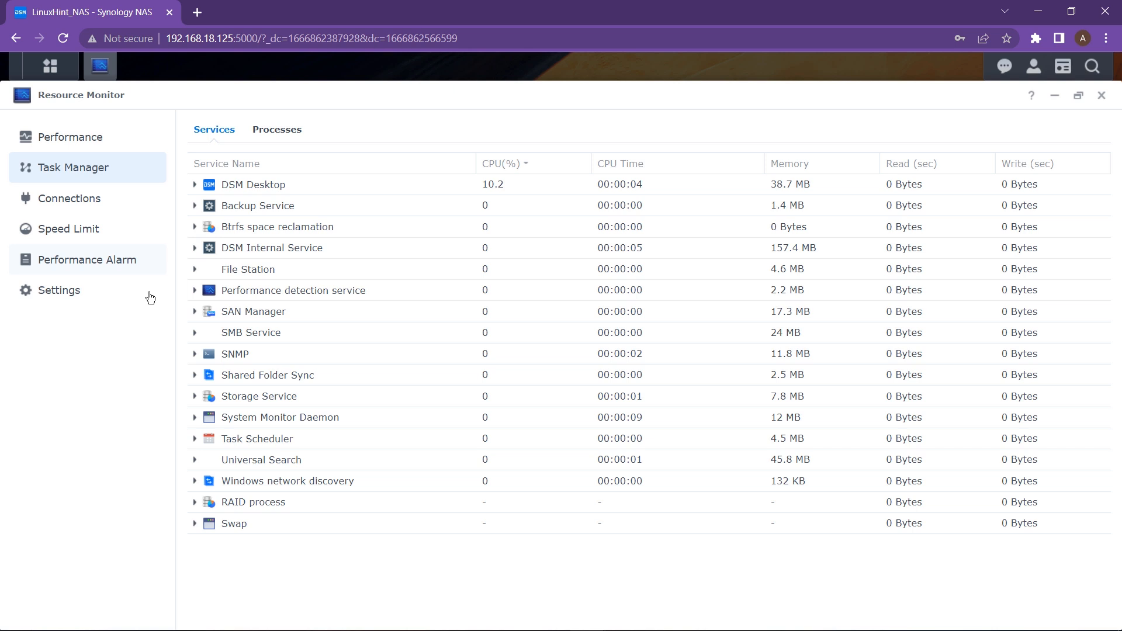
pyautogui.click(102, 209)
pyautogui.click(106, 234)
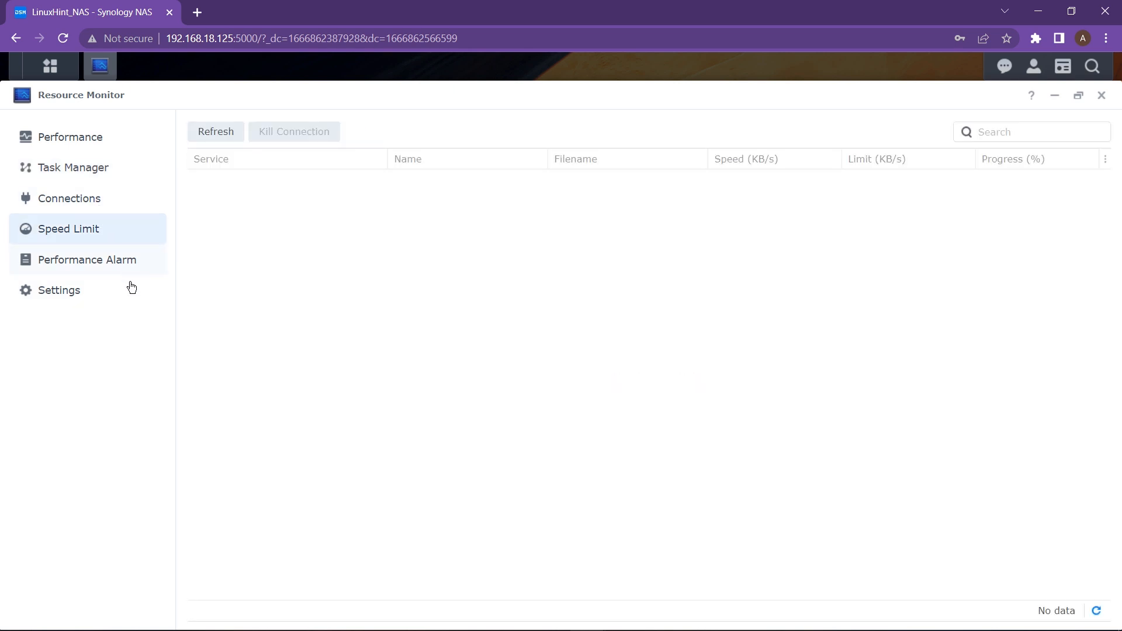
pyautogui.click(131, 270)
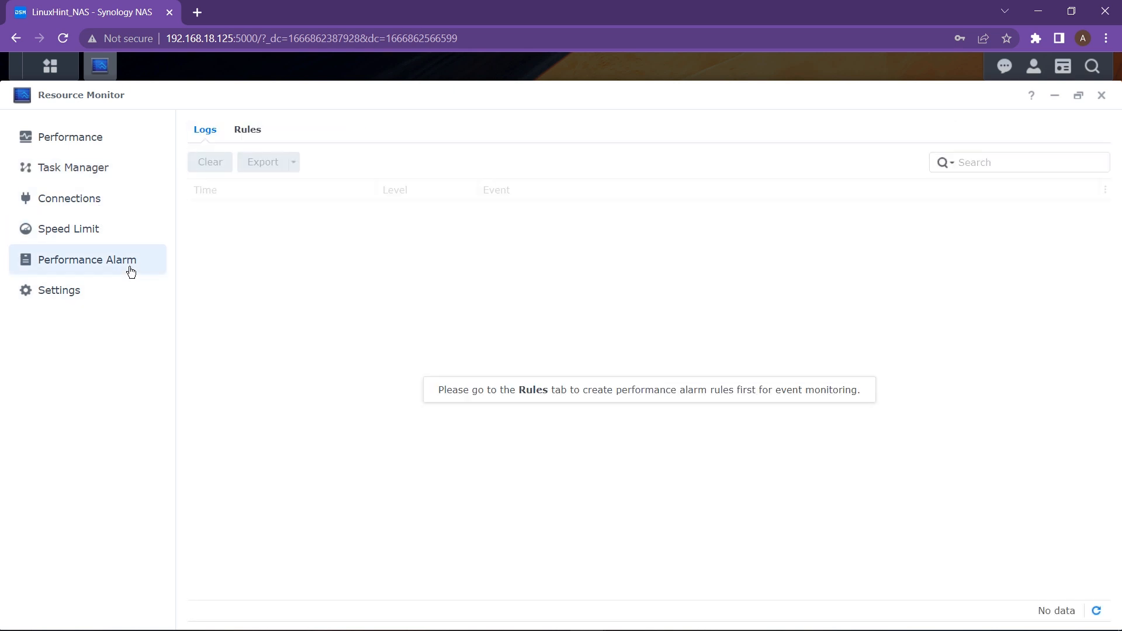
pyautogui.click(88, 146)
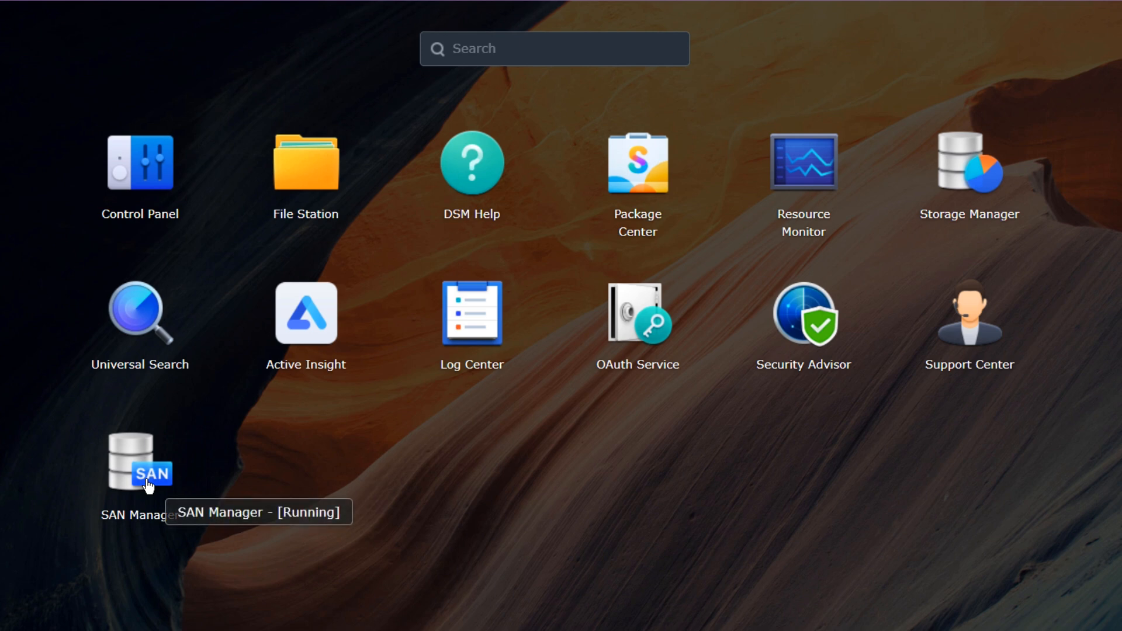
# - Close the Main Menu app grid by clicking an empty part of the desktop
pyautogui.click(620, 446)
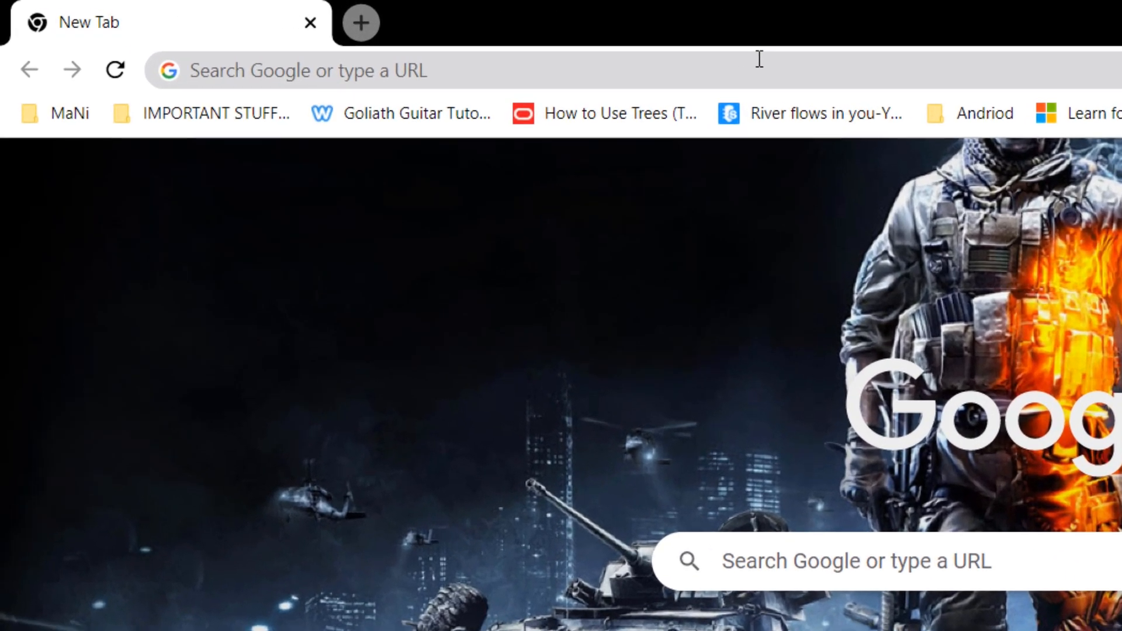
pyautogui.write('http://192.168.18.125:5000/')
pyautogui.click(489, 354)
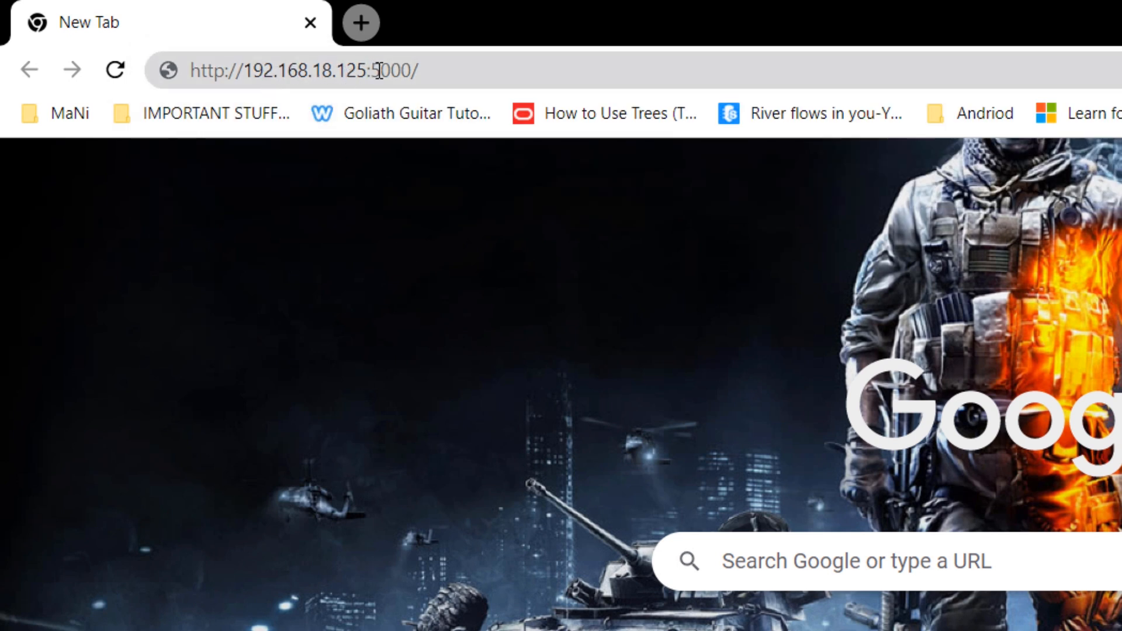
pyautogui.click(482, 81)
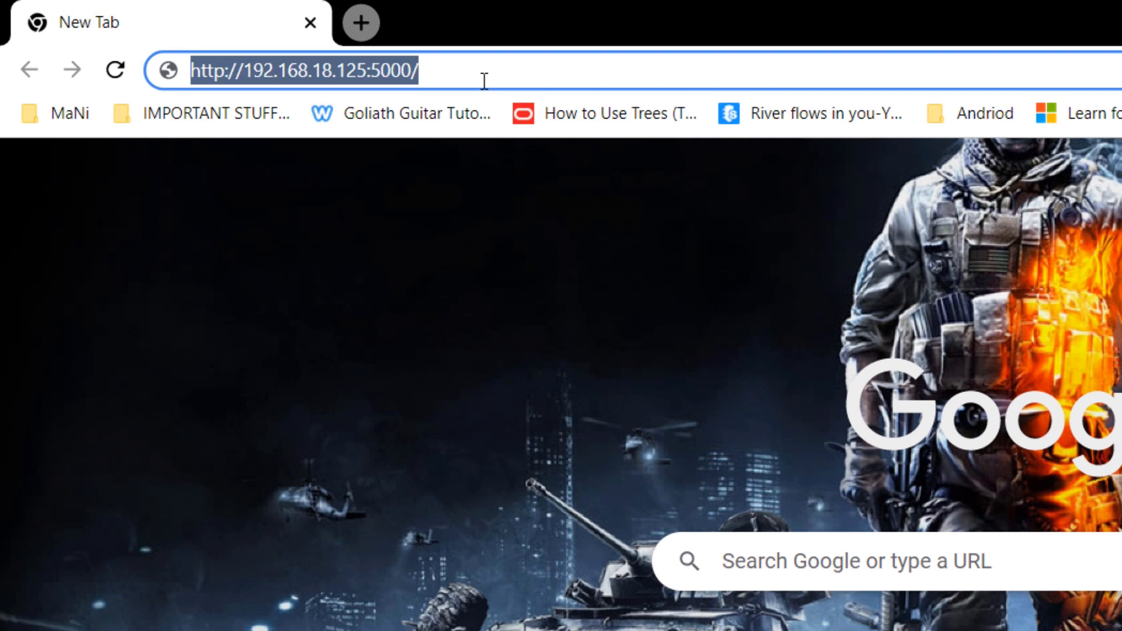
pyautogui.press('Return')
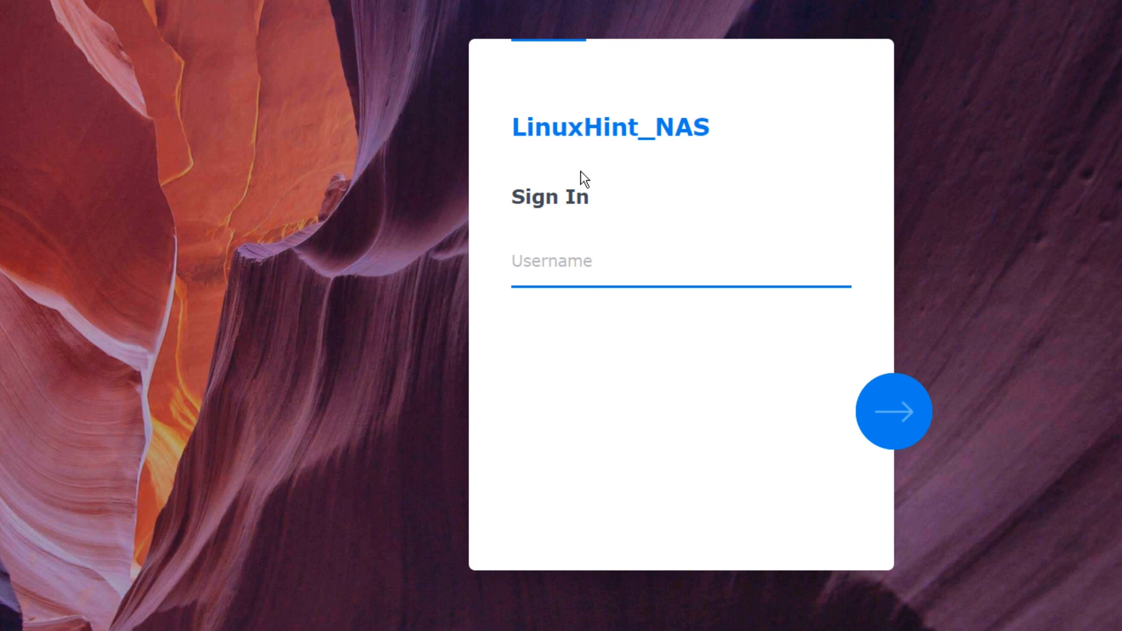
# - Sign in with the admin account's username and password
pyautogui.click(634, 268)
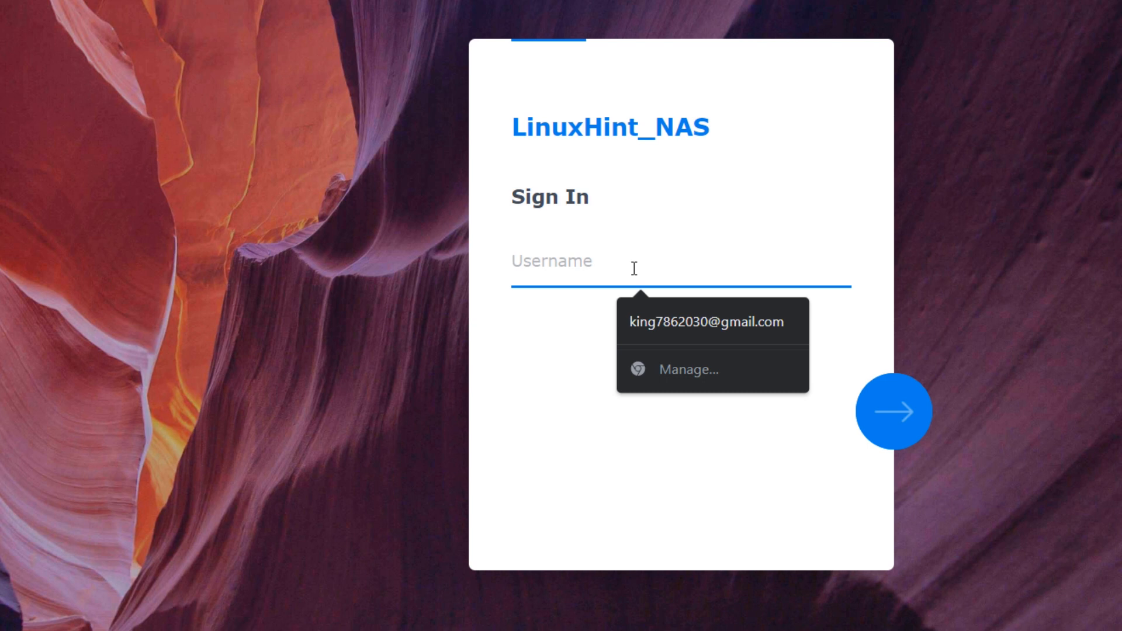
pyautogui.write('admin123')
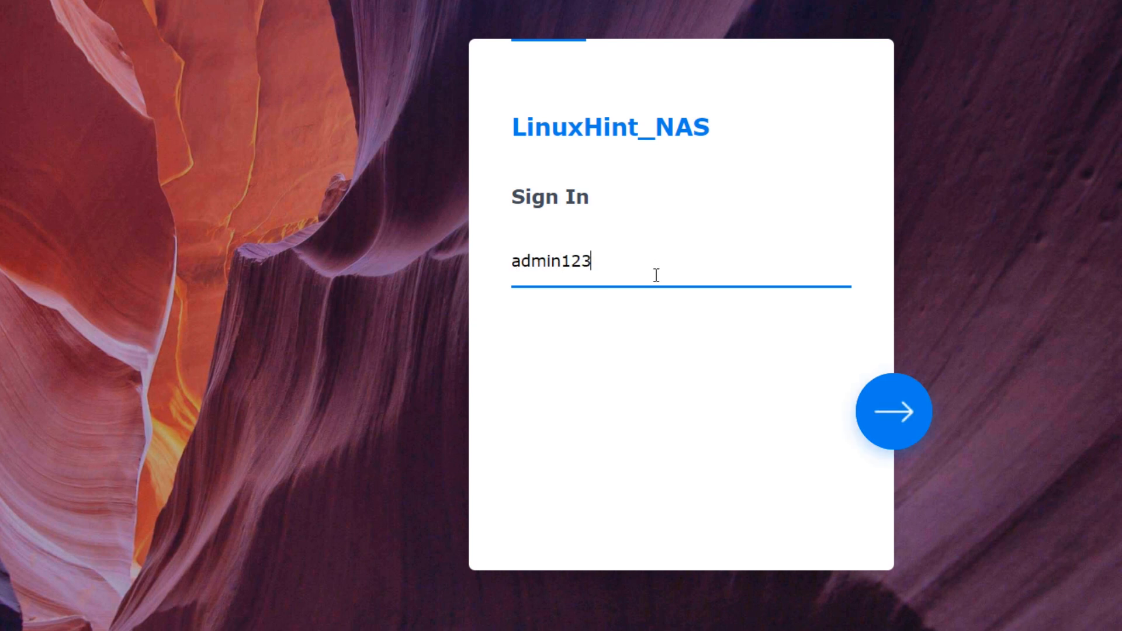
pyautogui.click(883, 409)
pyautogui.write('Admin@123')
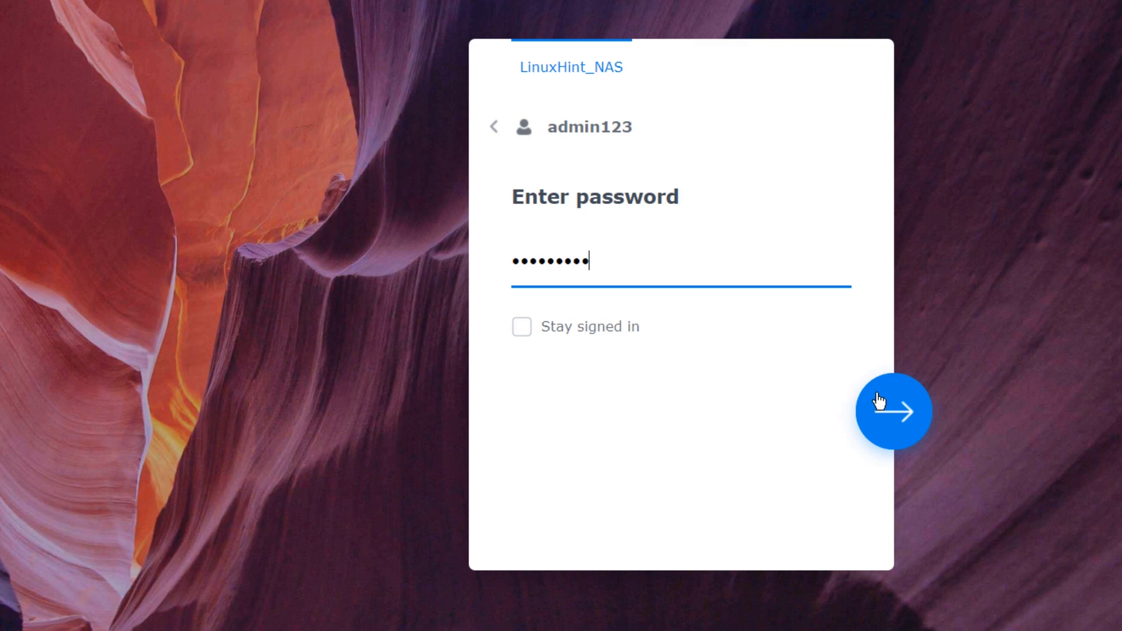
pyautogui.click(881, 411)
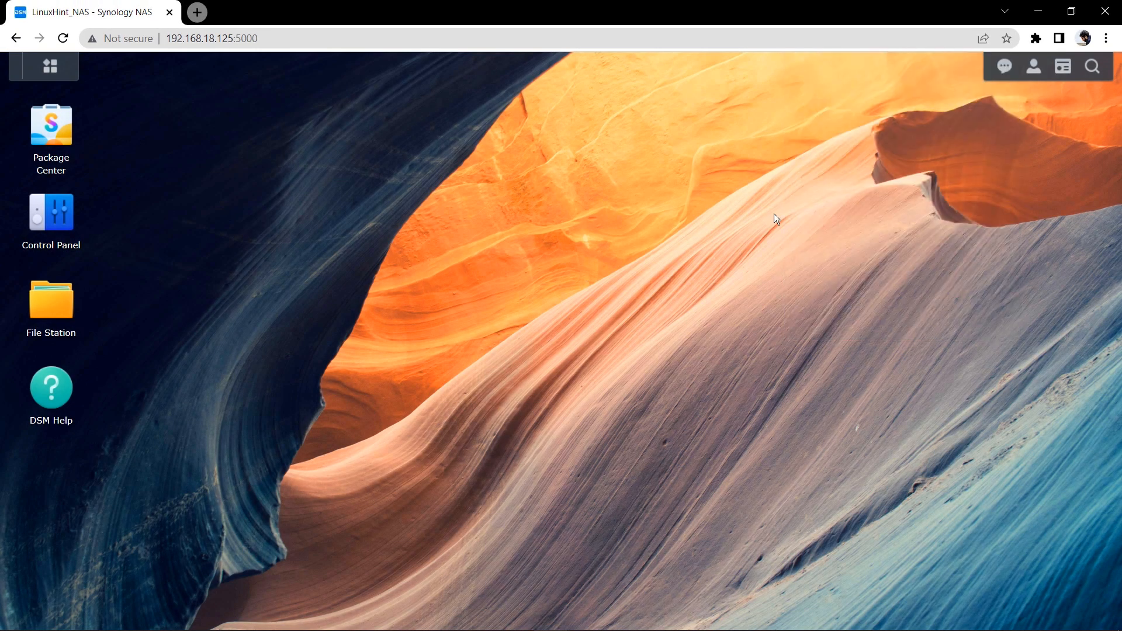
# - Close the NAS window, open find.synology.com and connect to the found DS1821+
pyautogui.click(1104, 10)
pyautogui.write('find')
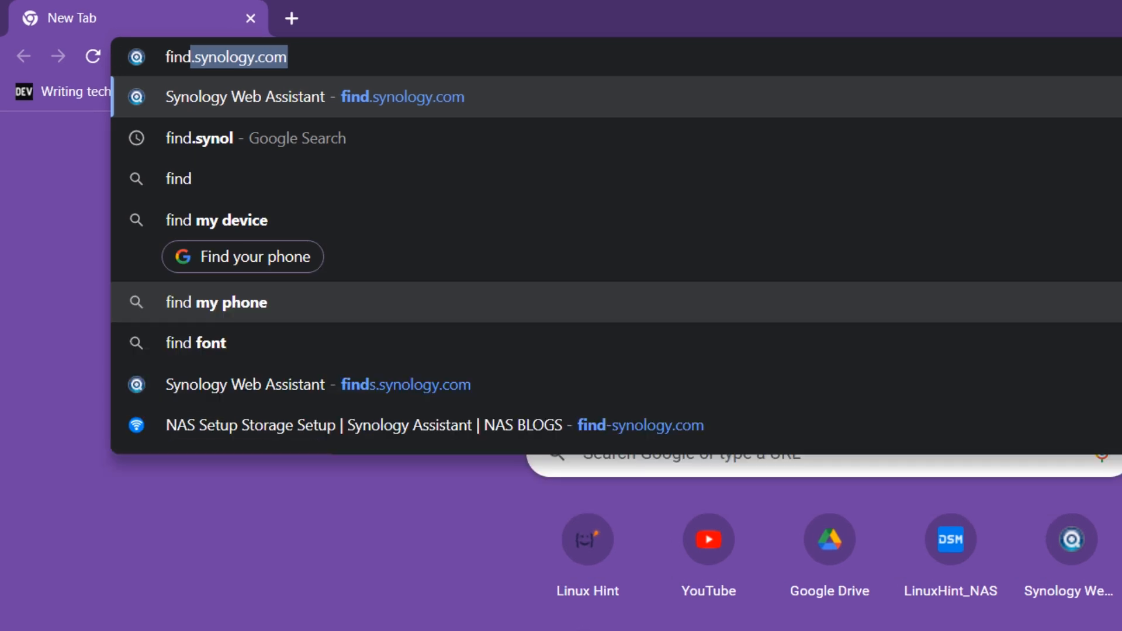
pyautogui.press('Return')
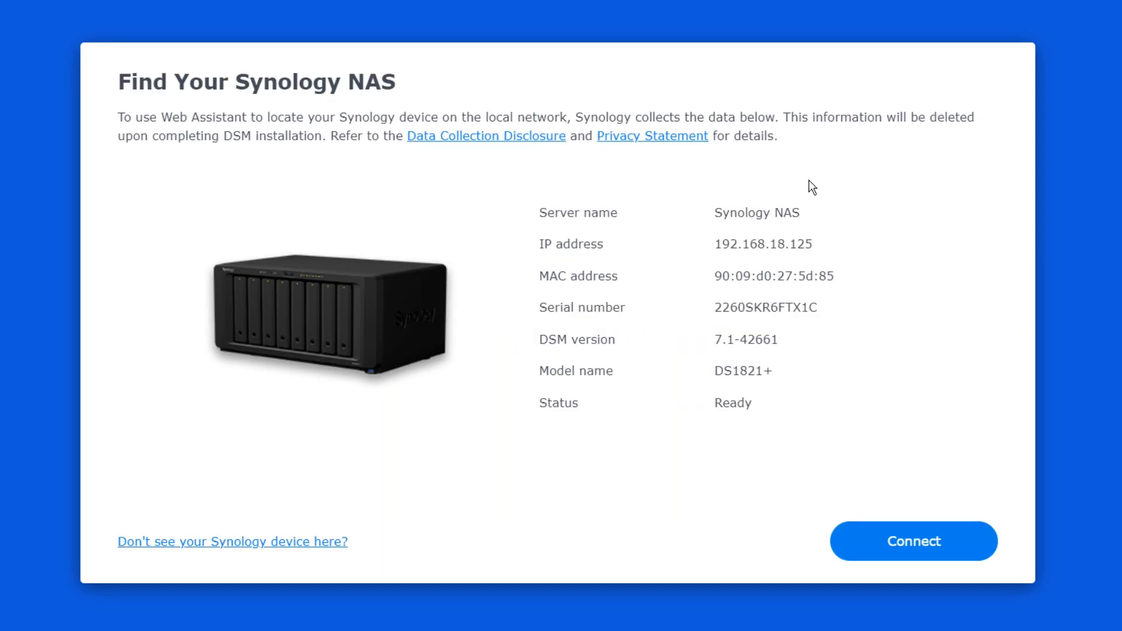
pyautogui.click(892, 551)
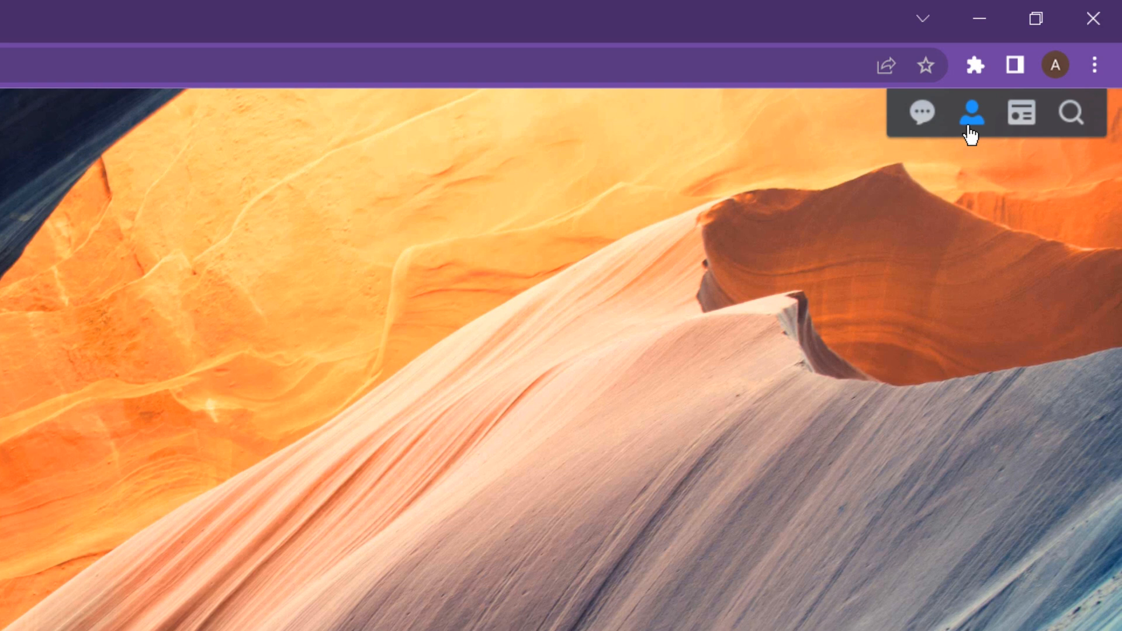
pyautogui.click(968, 128)
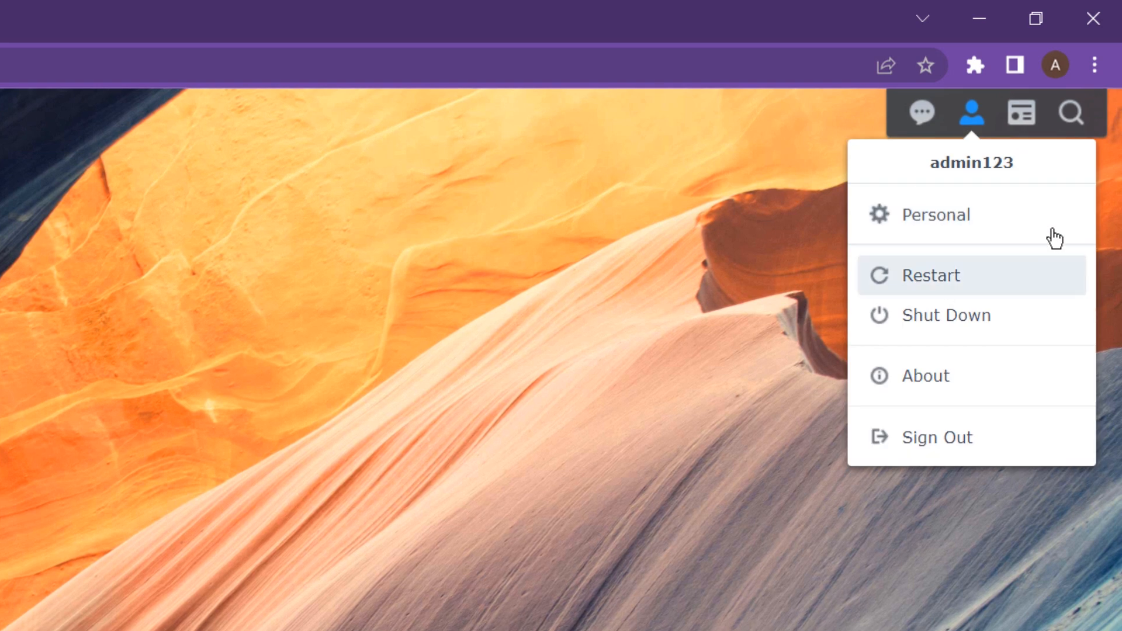
pyautogui.click(975, 123)
pyautogui.click(975, 123)
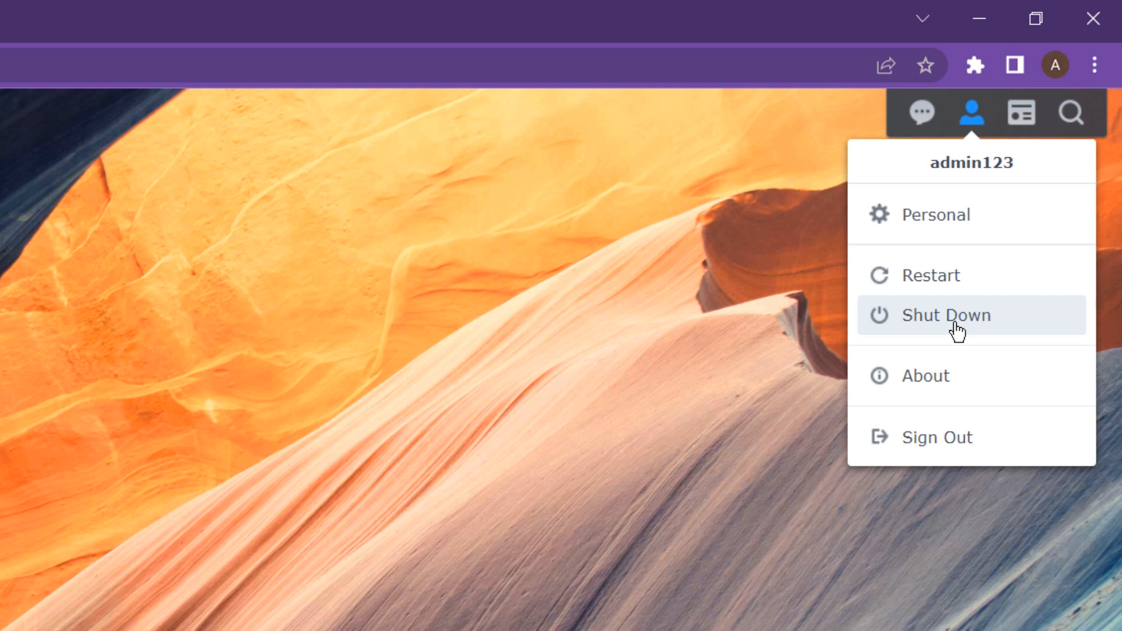
pyautogui.click(488, 479)
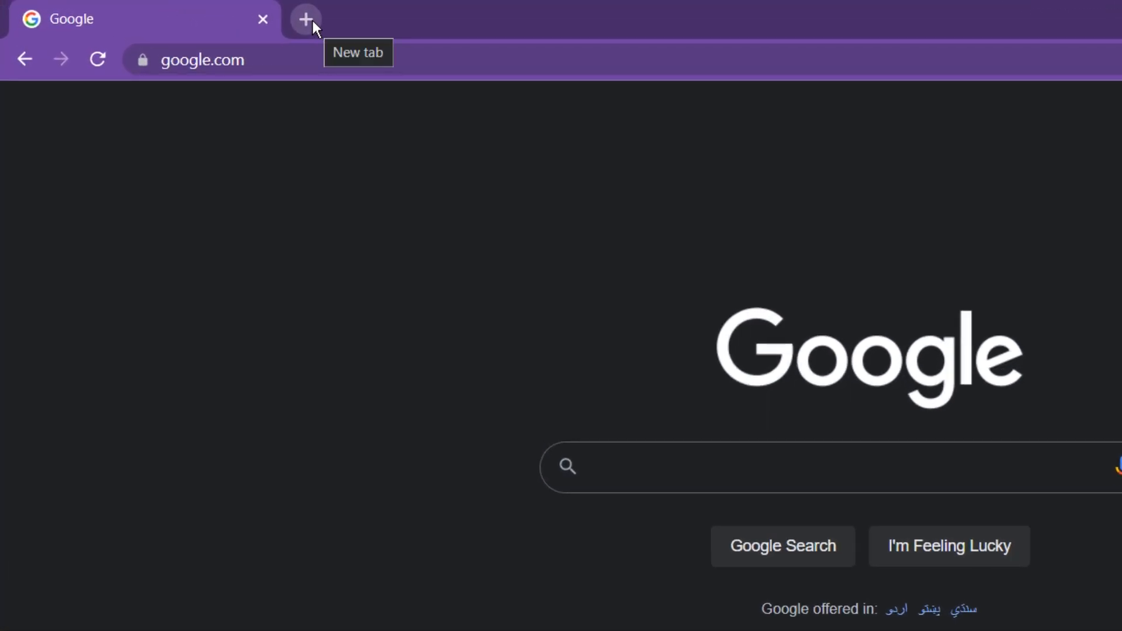
# - Load find.synology.com in a new tab, then rearrange tabs and close the Synology Web Assistant tab
pyautogui.click(312, 19)
pyautogui.write('find')
pyautogui.press('Return')
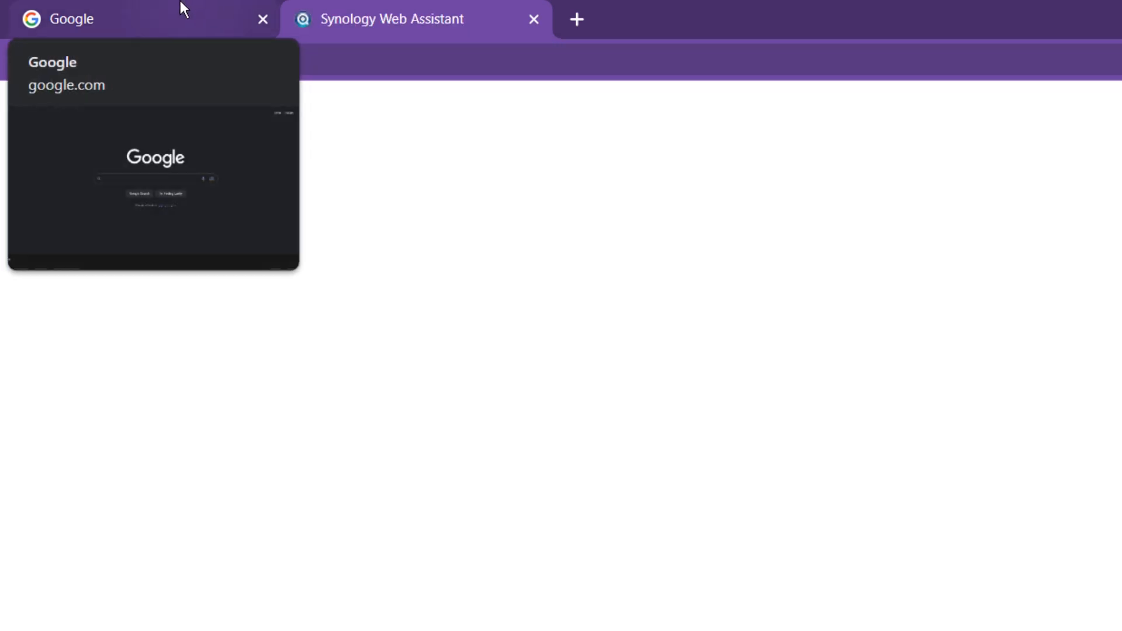
pyautogui.moveTo(180, 2); pyautogui.dragTo(334, 1)
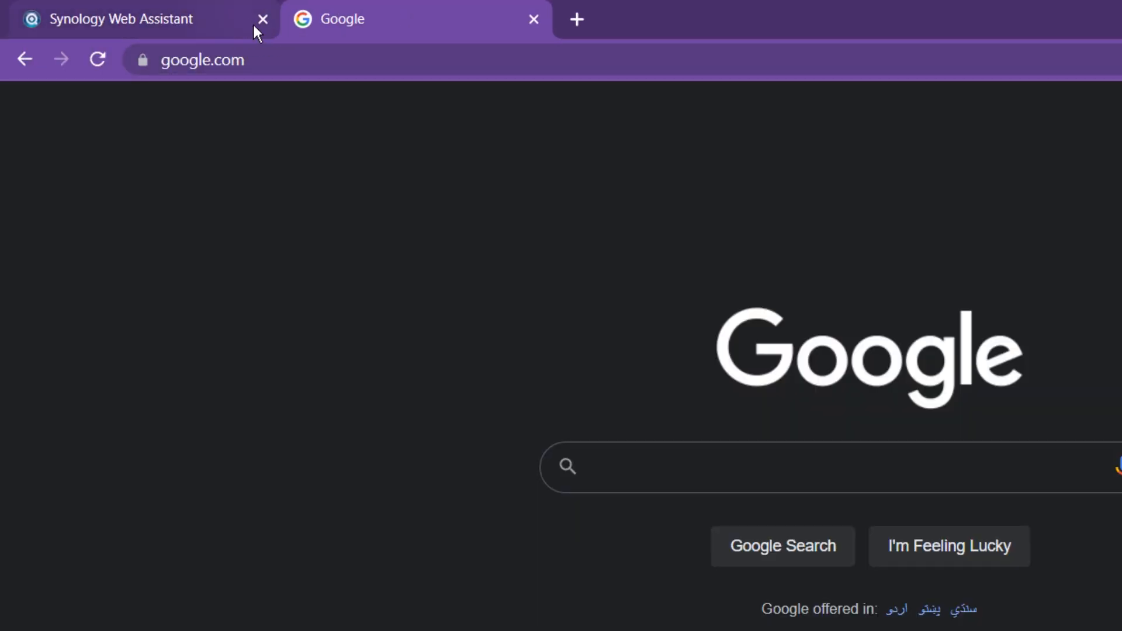
pyautogui.click(263, 19)
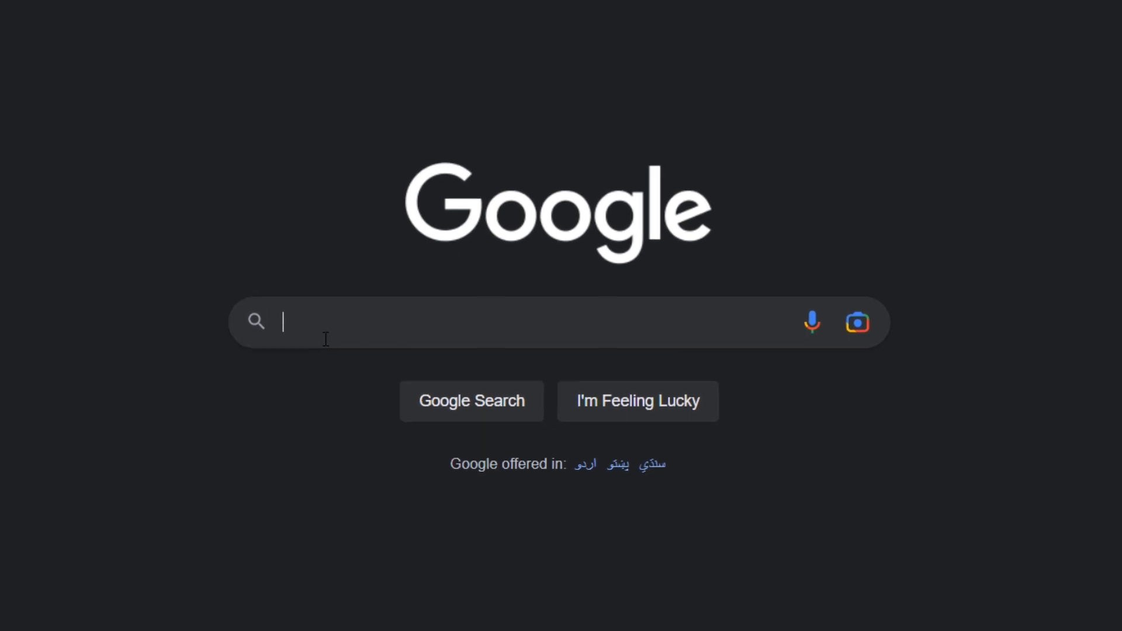
# - Search Google for 'download center synology' and open the 'Download Center | Synology Inc.' result
pyautogui.click(461, 402)
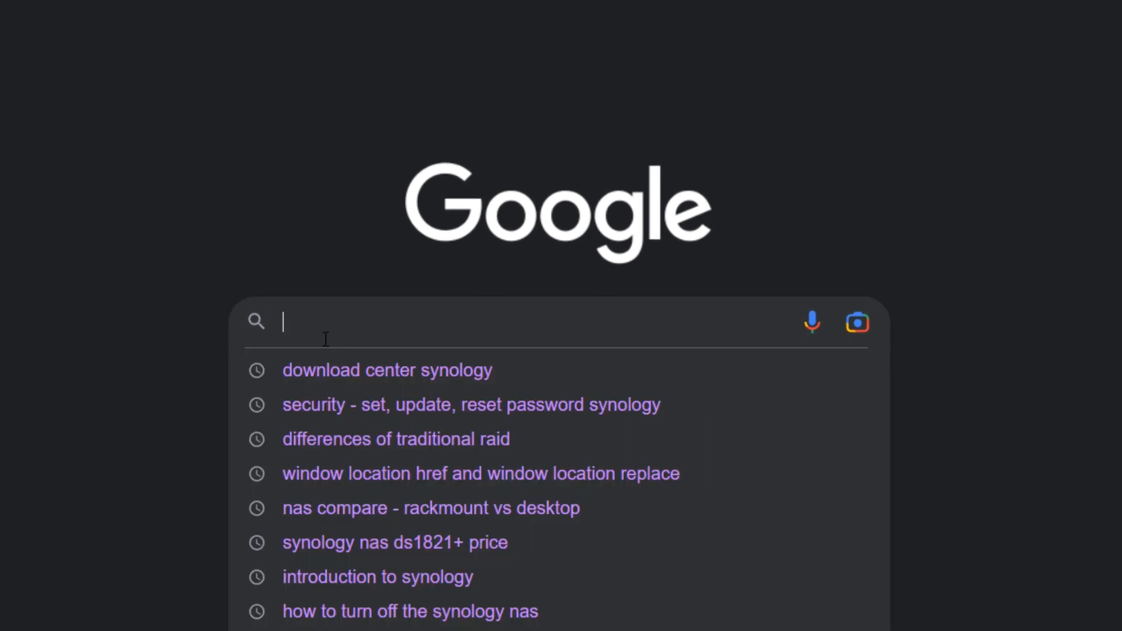
pyautogui.press('Down')
pyautogui.press('Return')
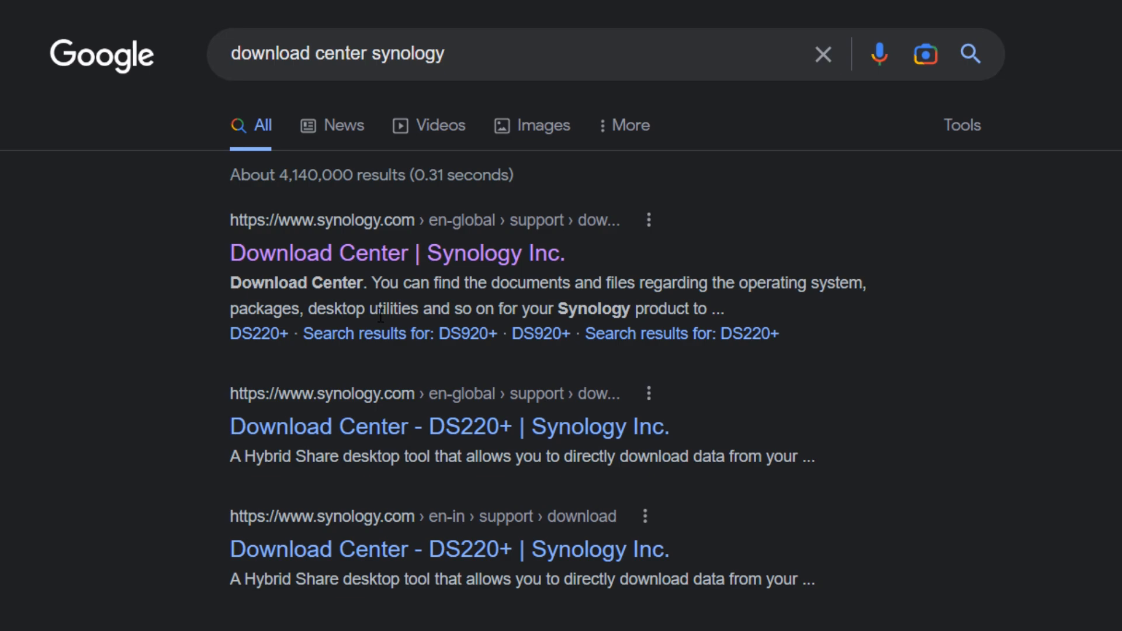
pyautogui.click(426, 253)
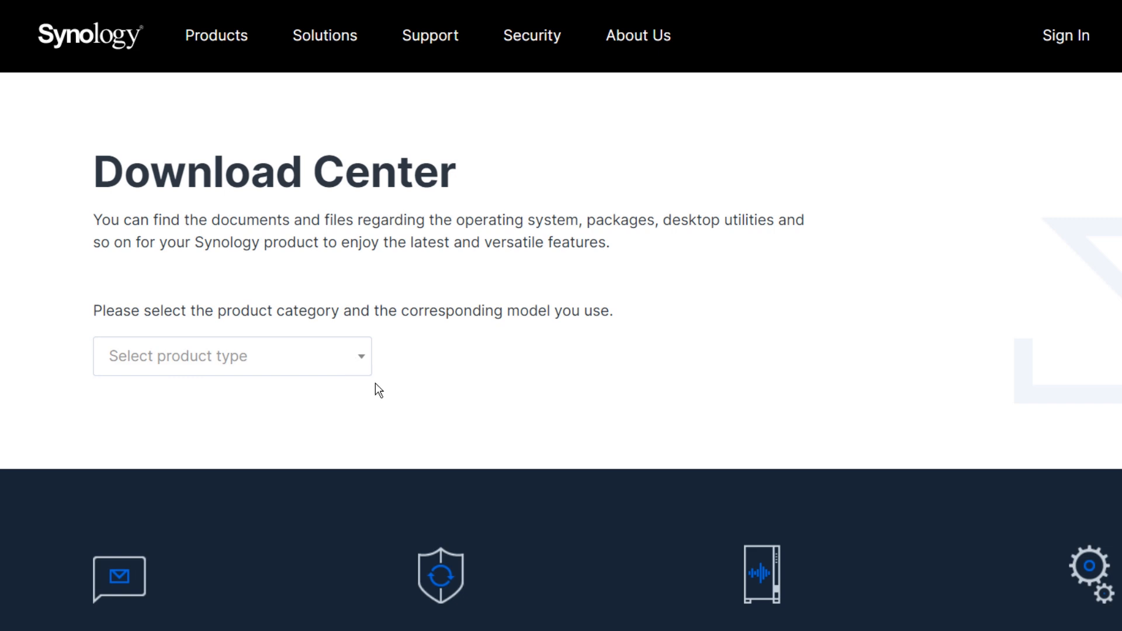
# - Choose NAS as the product type and DS1821+ as the model
pyautogui.click(333, 360)
pyautogui.click(212, 393)
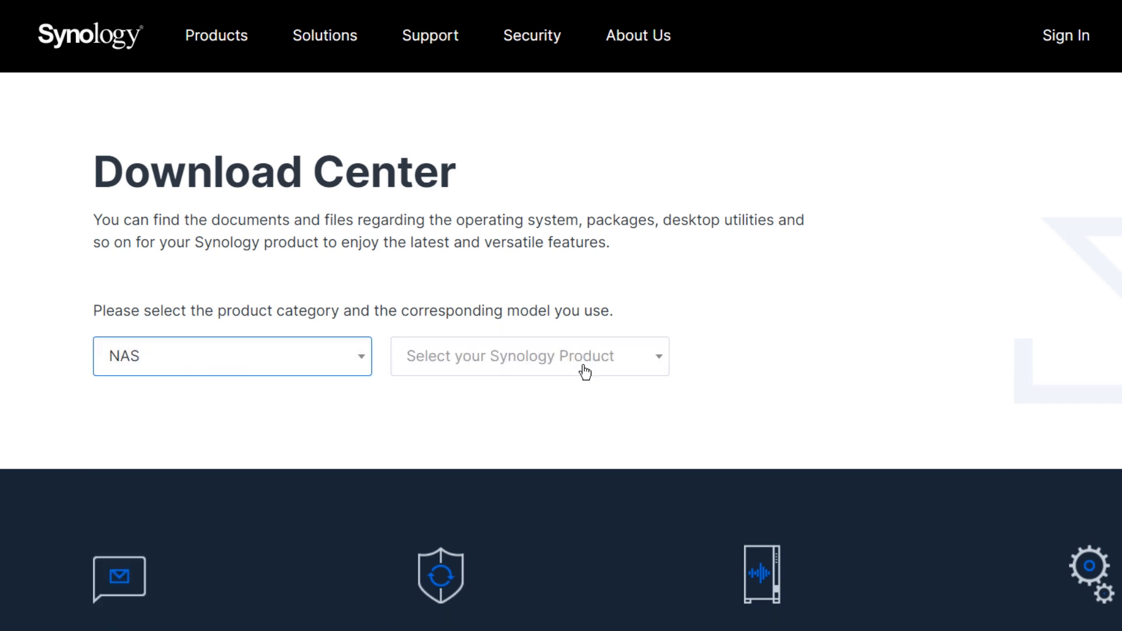
pyautogui.click(650, 358)
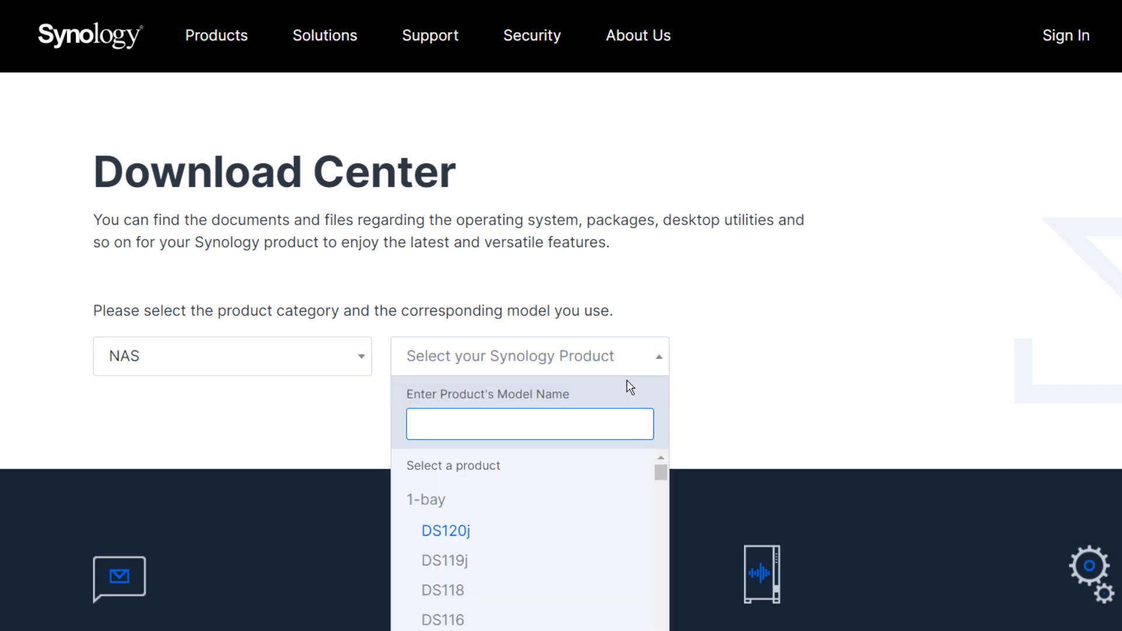
pyautogui.write('ds18')
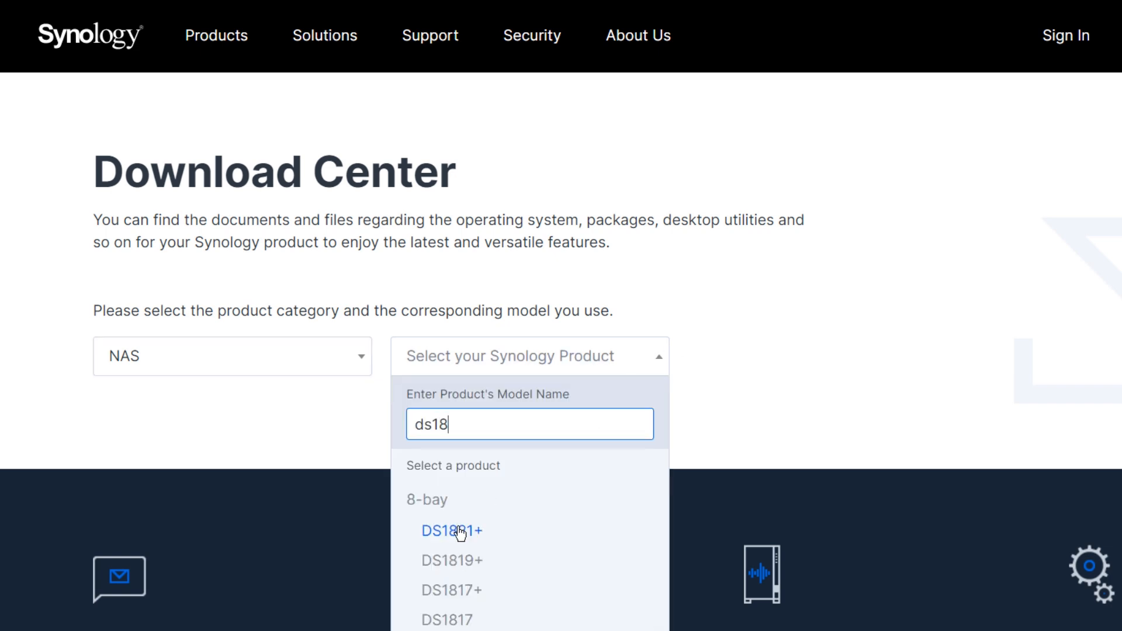
pyautogui.click(459, 531)
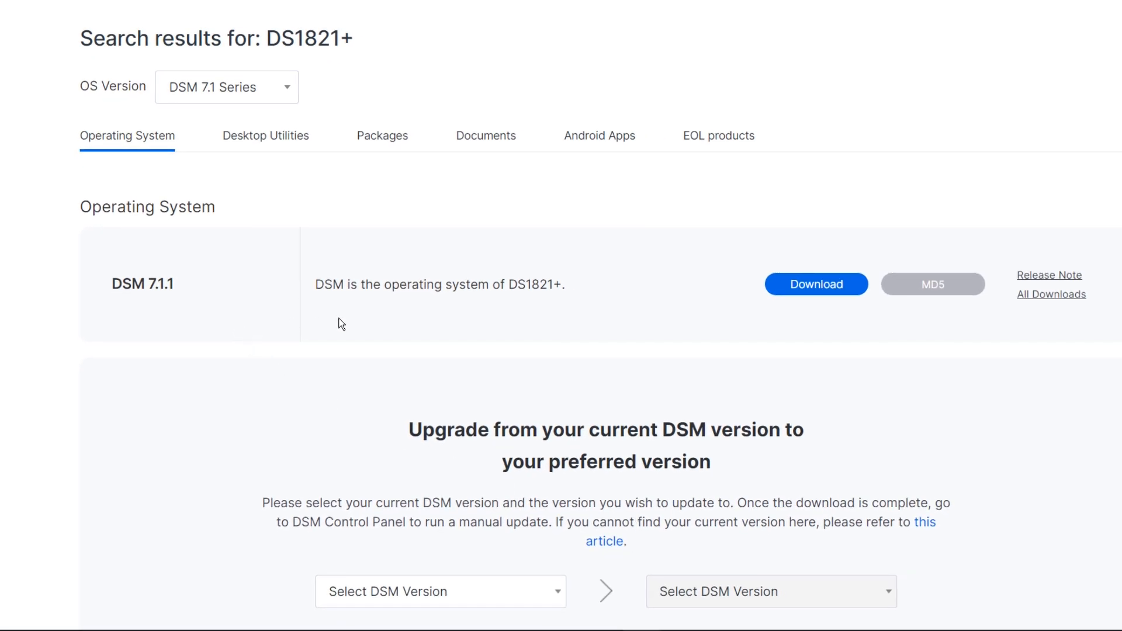
# - Browse the DS1821+ Desktop Utilities, Packages, Documents, Android and discontinued product tabs
pyautogui.click(288, 146)
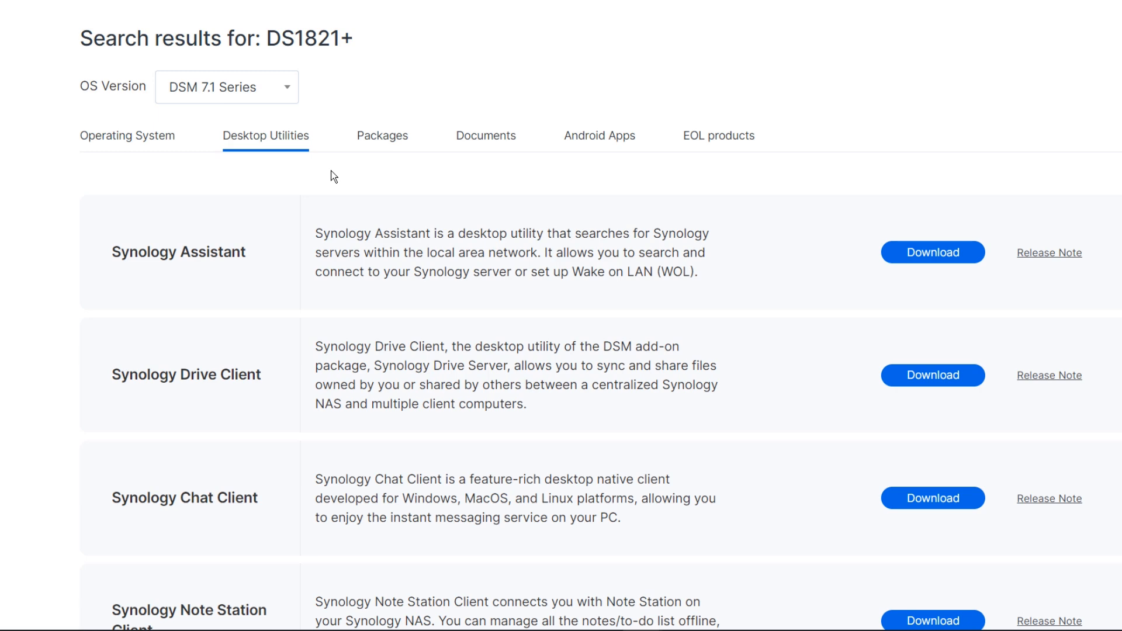
pyautogui.click(382, 143)
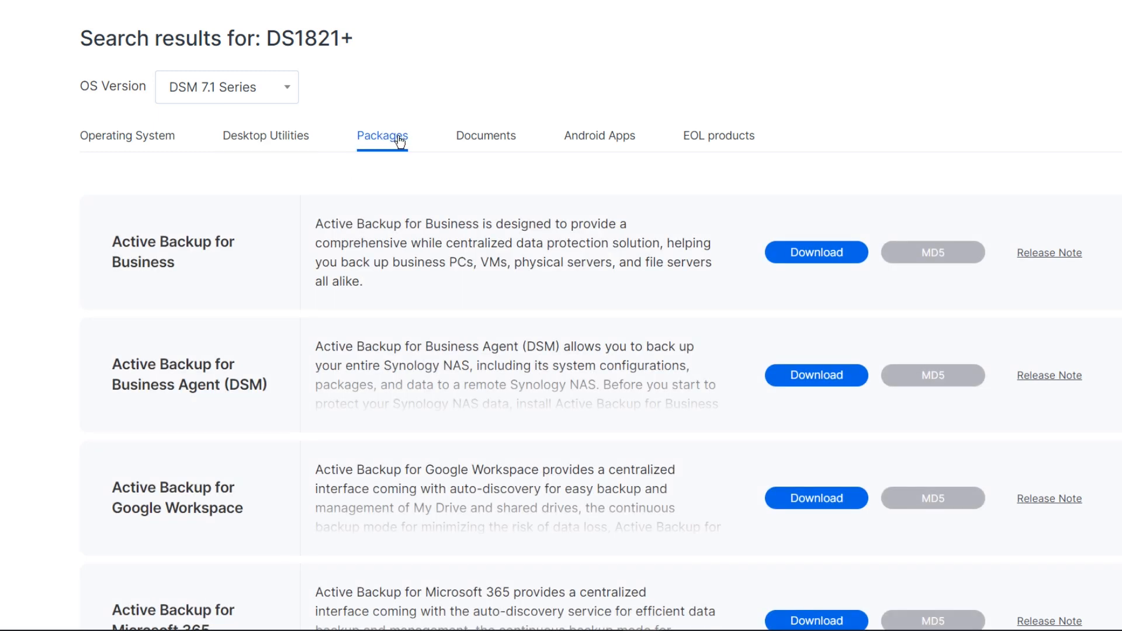
pyautogui.click(483, 143)
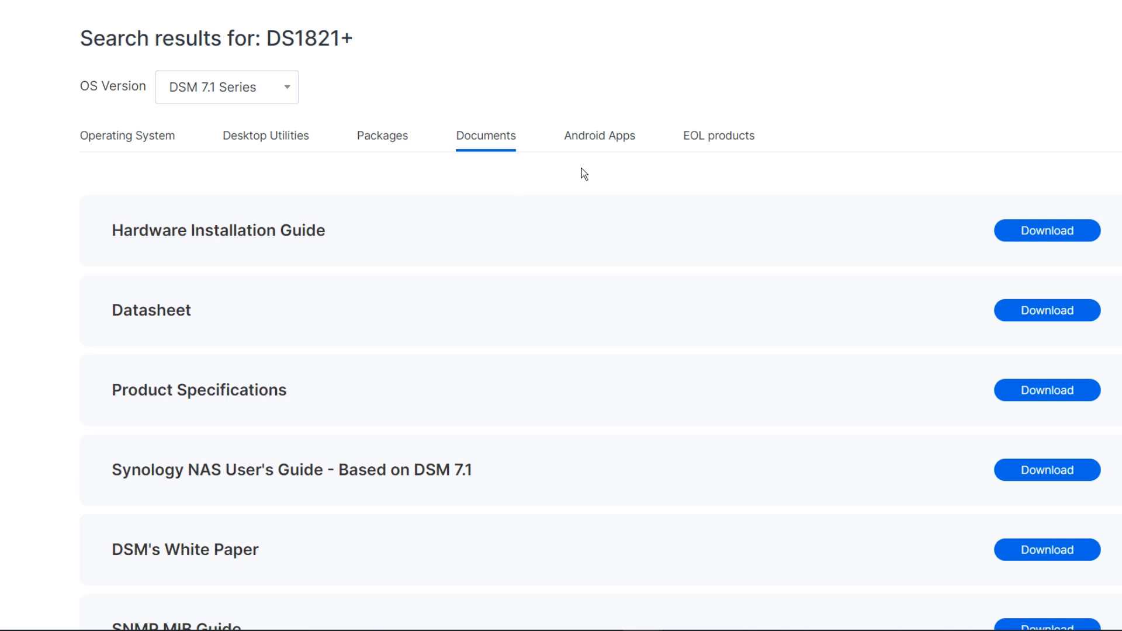
pyautogui.click(611, 140)
pyautogui.click(687, 142)
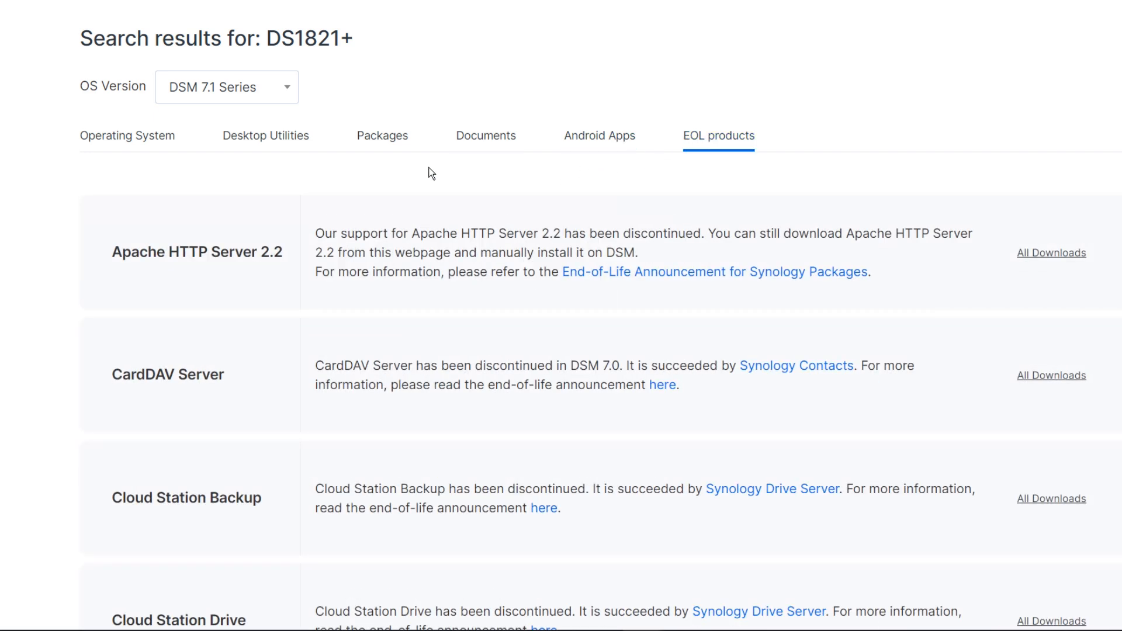
pyautogui.click(286, 149)
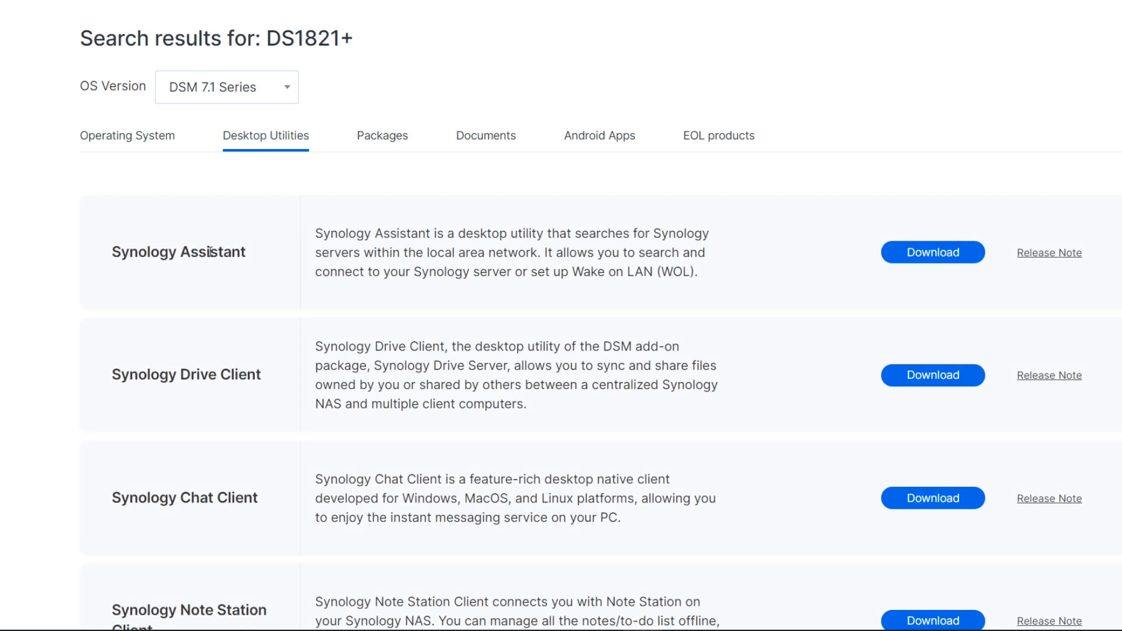
# - Download the Windows (exe) version of Synology Assistant from Desktop Utilities
pyautogui.scroll(-3, 251, 327)
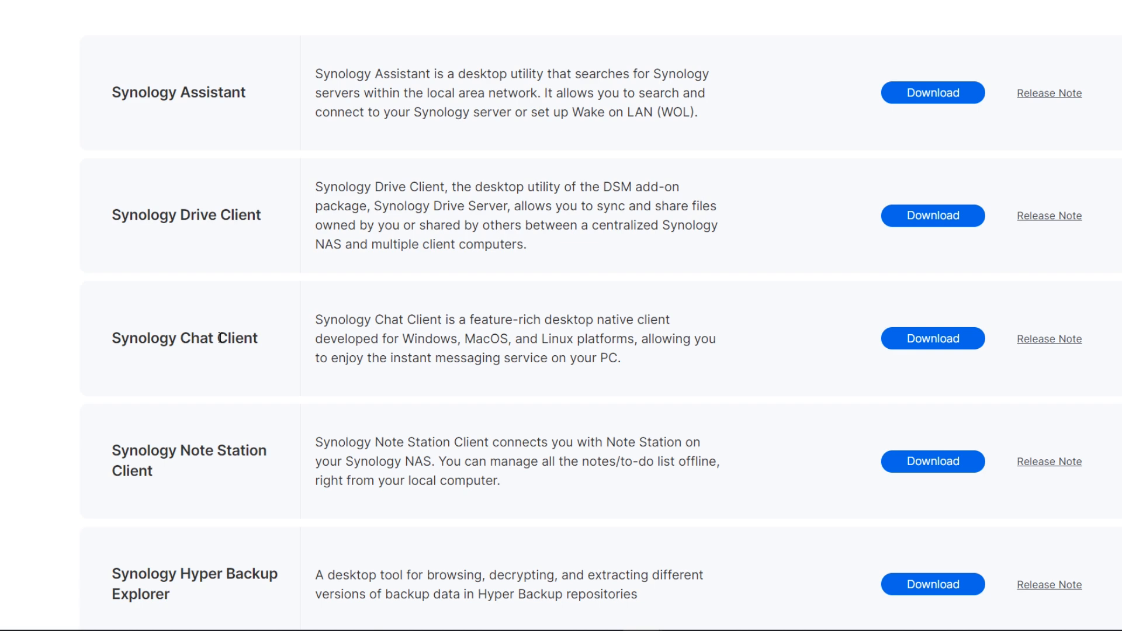
pyautogui.scroll(-10, 221, 338)
pyautogui.scroll(12, 200, 365)
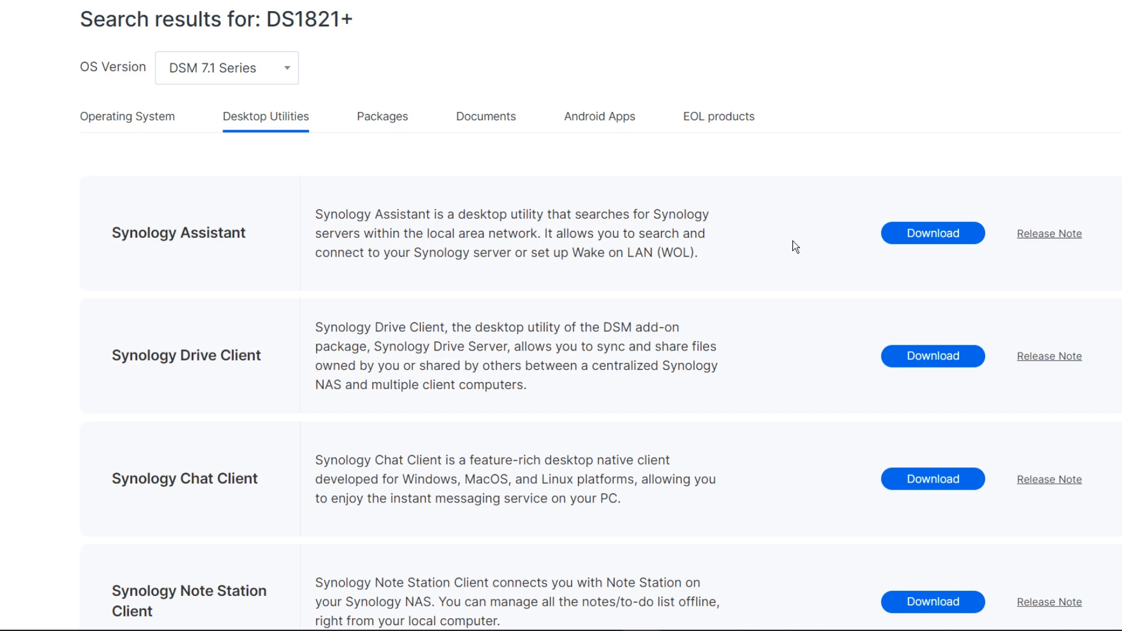
pyautogui.click(875, 242)
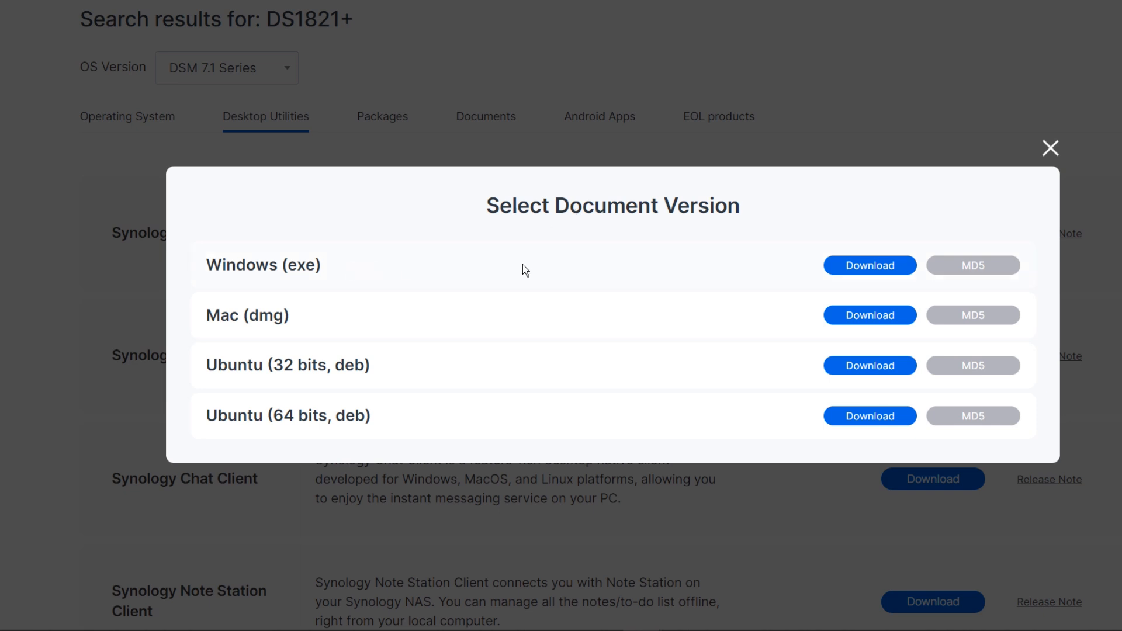
pyautogui.click(873, 263)
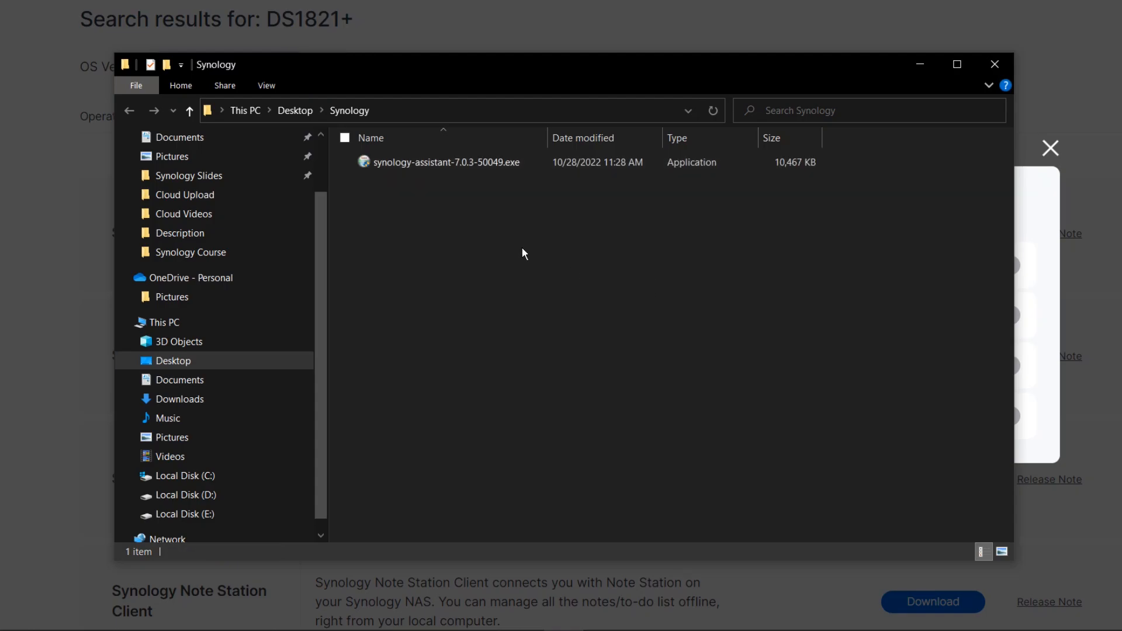
# - Run the installer in English, install to the default folder with the Synology driver, and finish
pyautogui.click(466, 168)
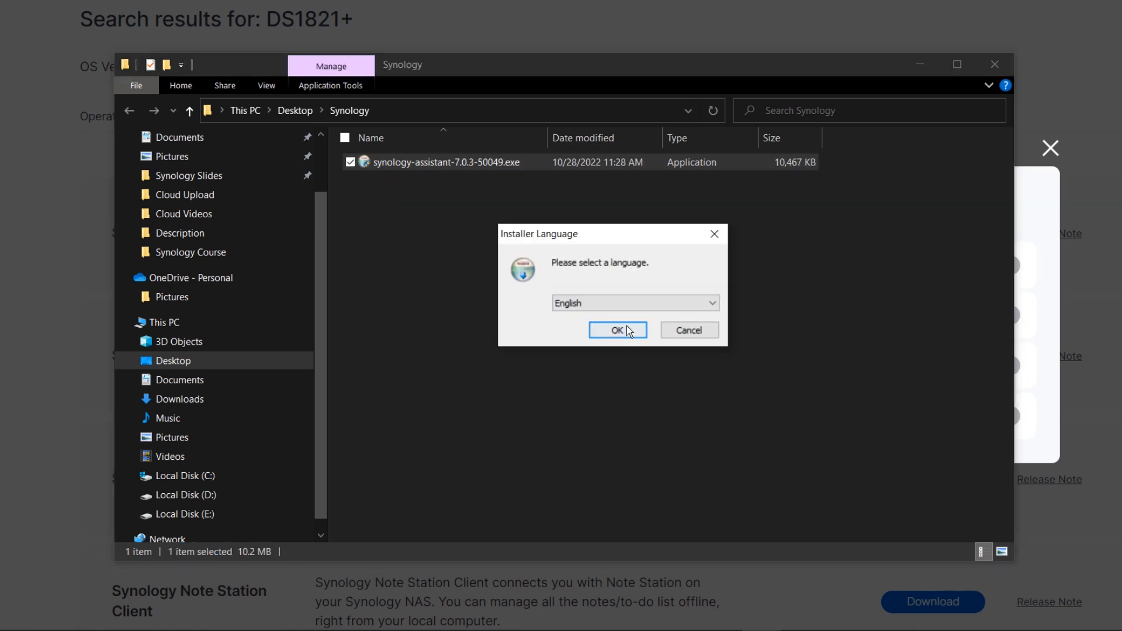
pyautogui.click(624, 326)
pyautogui.click(702, 420)
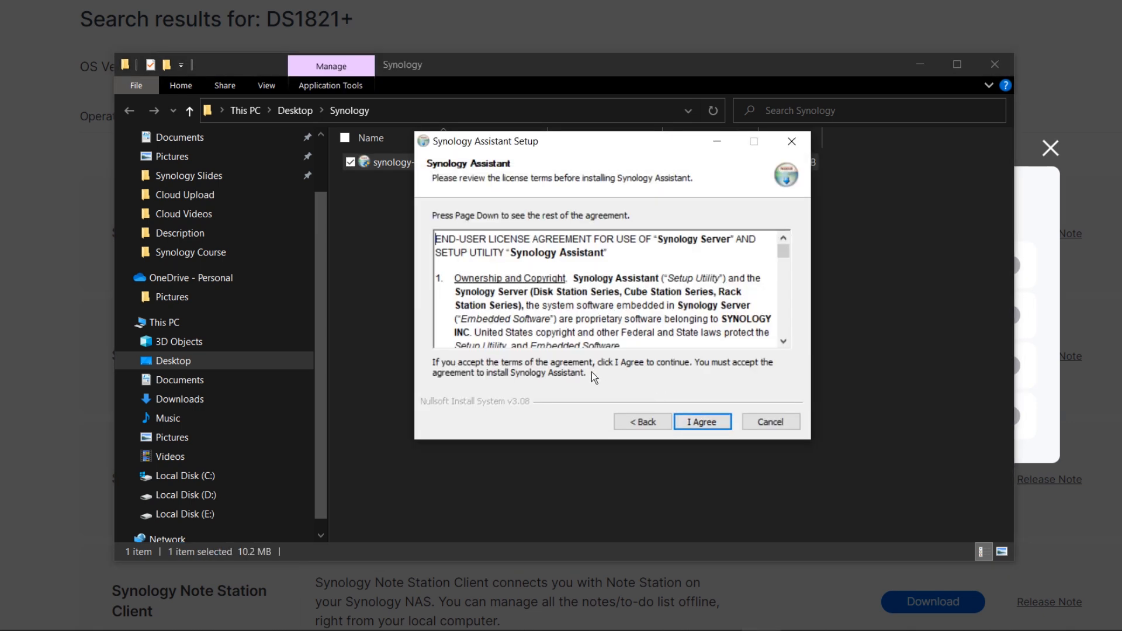
pyautogui.click(705, 422)
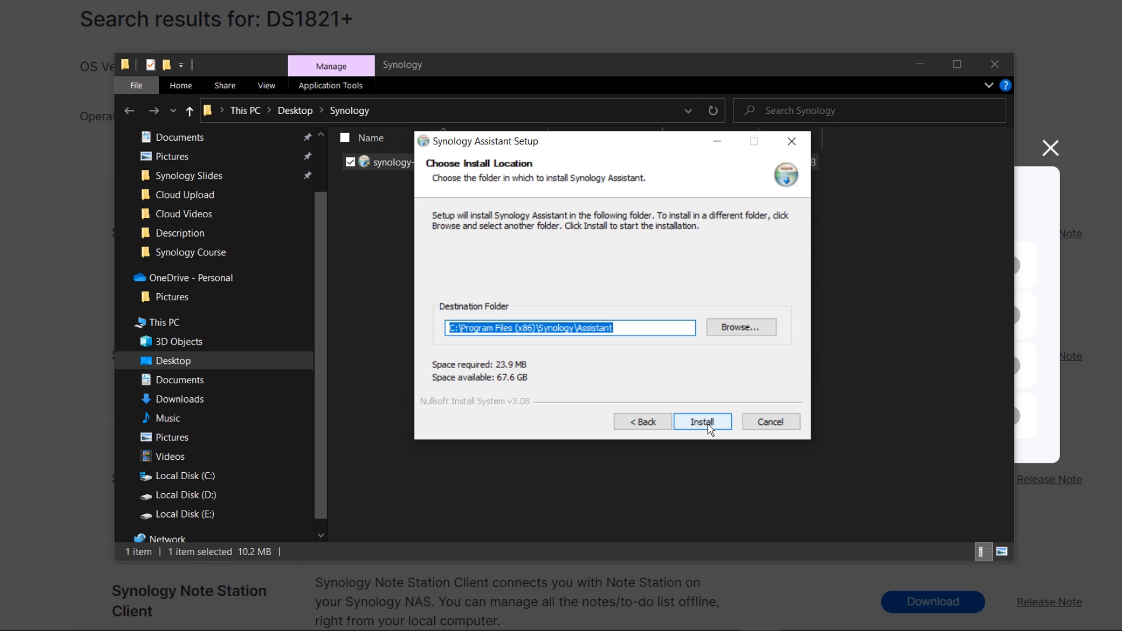
pyautogui.click(707, 425)
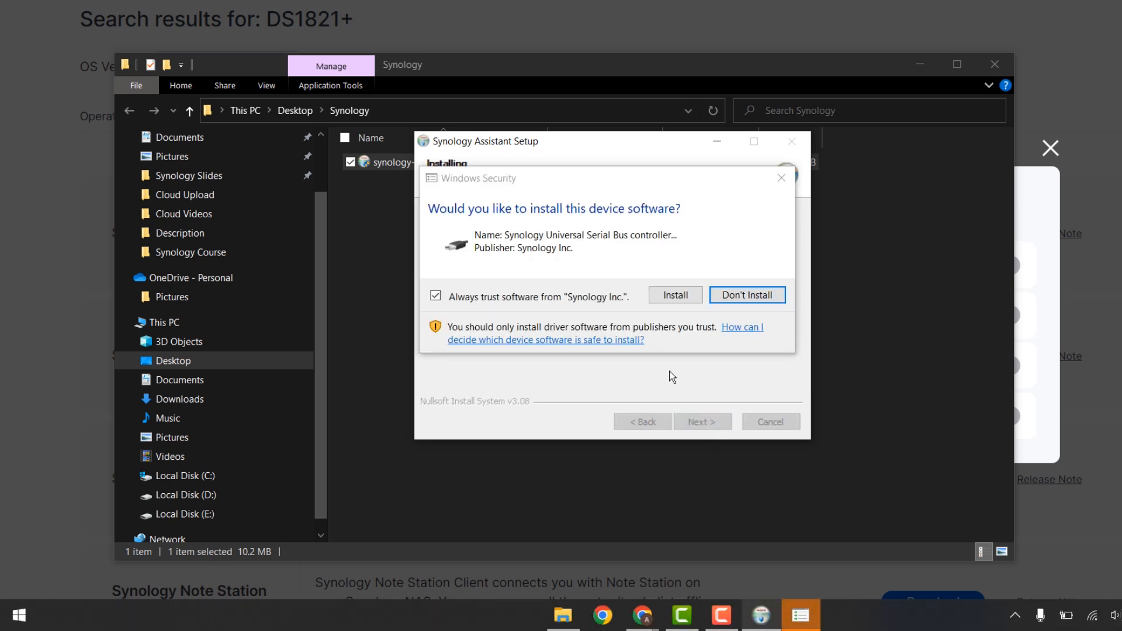
pyautogui.click(681, 299)
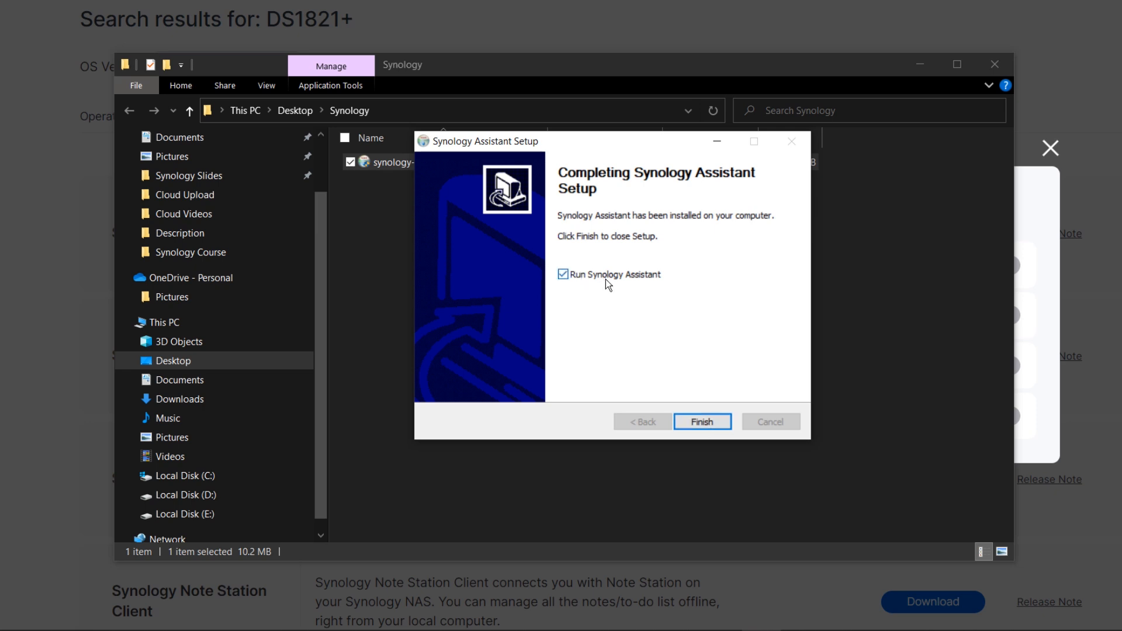
pyautogui.click(704, 421)
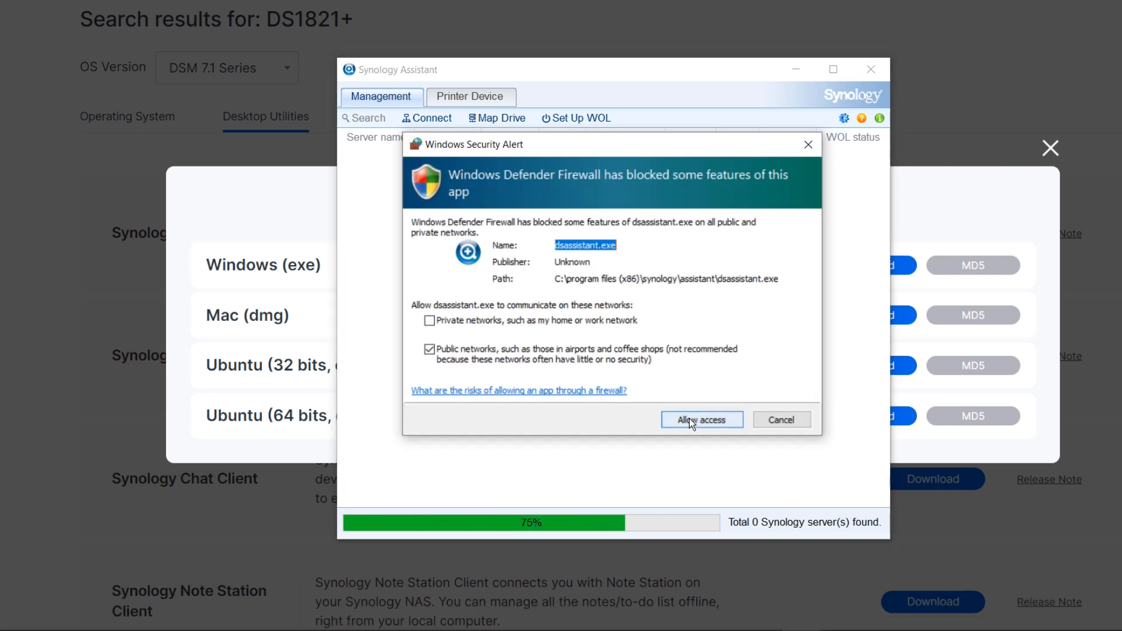
# - Allow Synology Assistant through the firewall, search the network, and select LinuxHint_NAS
pyautogui.click(689, 419)
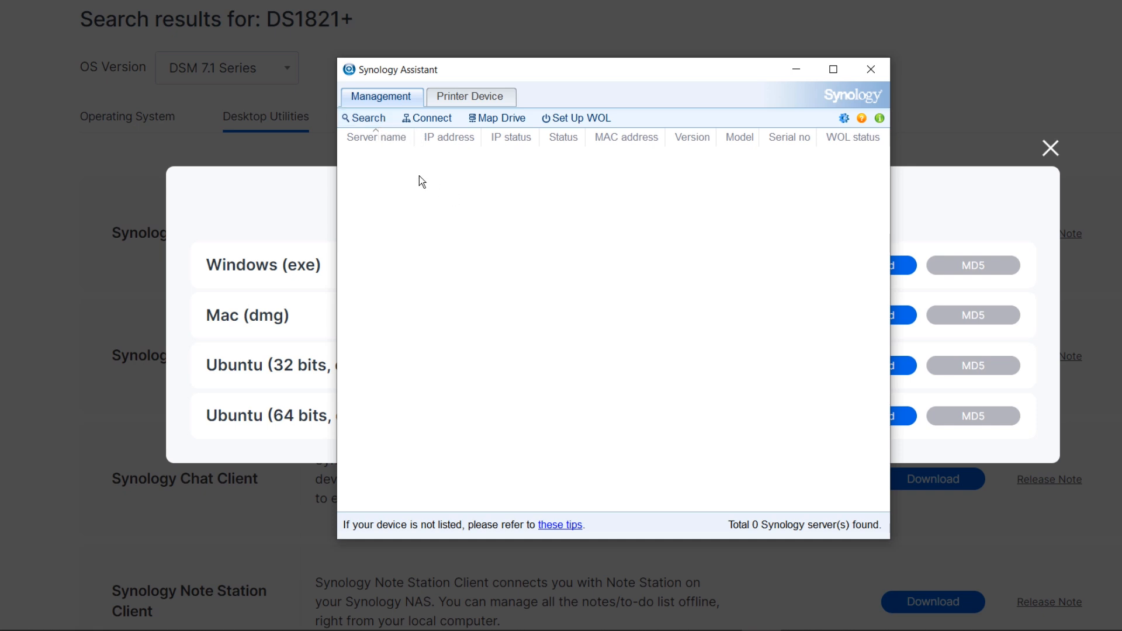
pyautogui.click(365, 119)
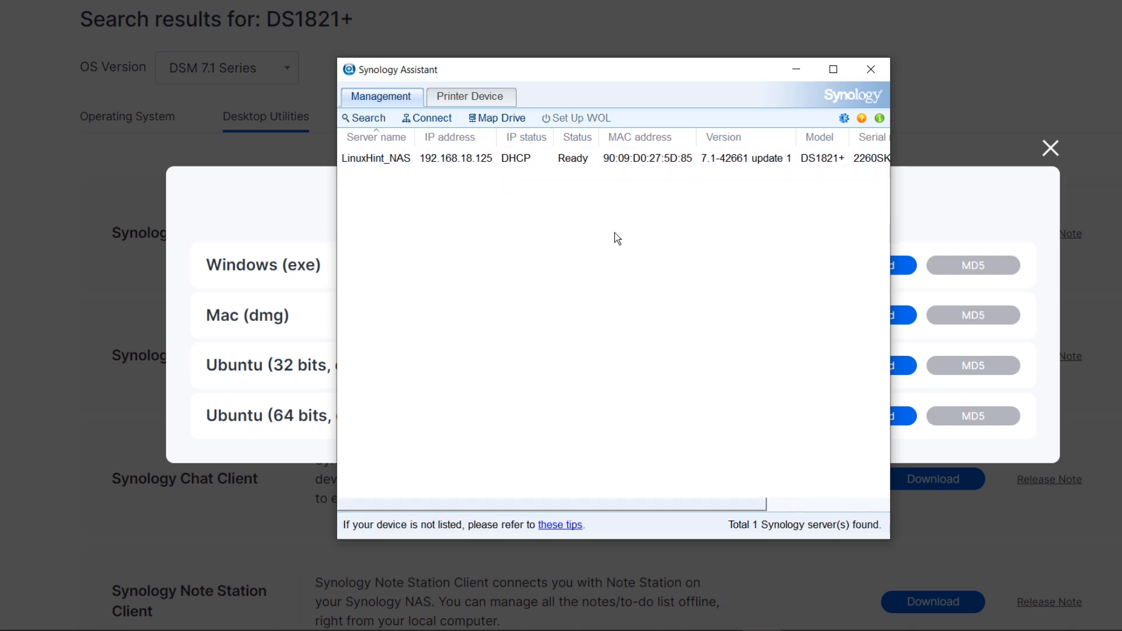
pyautogui.click(397, 159)
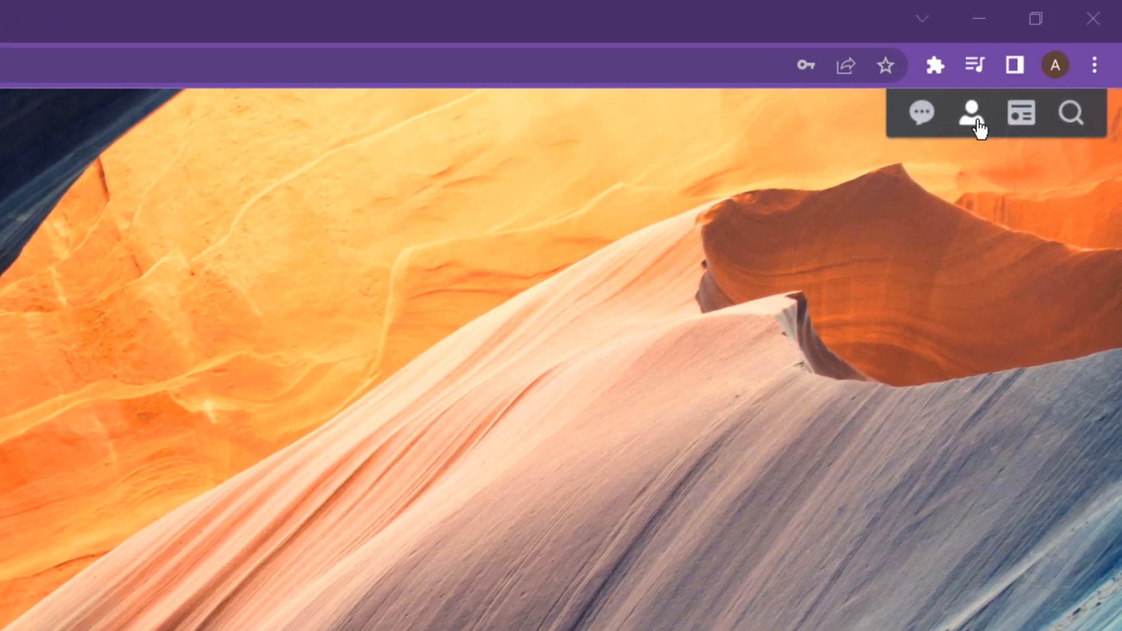
# - Open the Personal account settings from the account menu
pyautogui.click(979, 128)
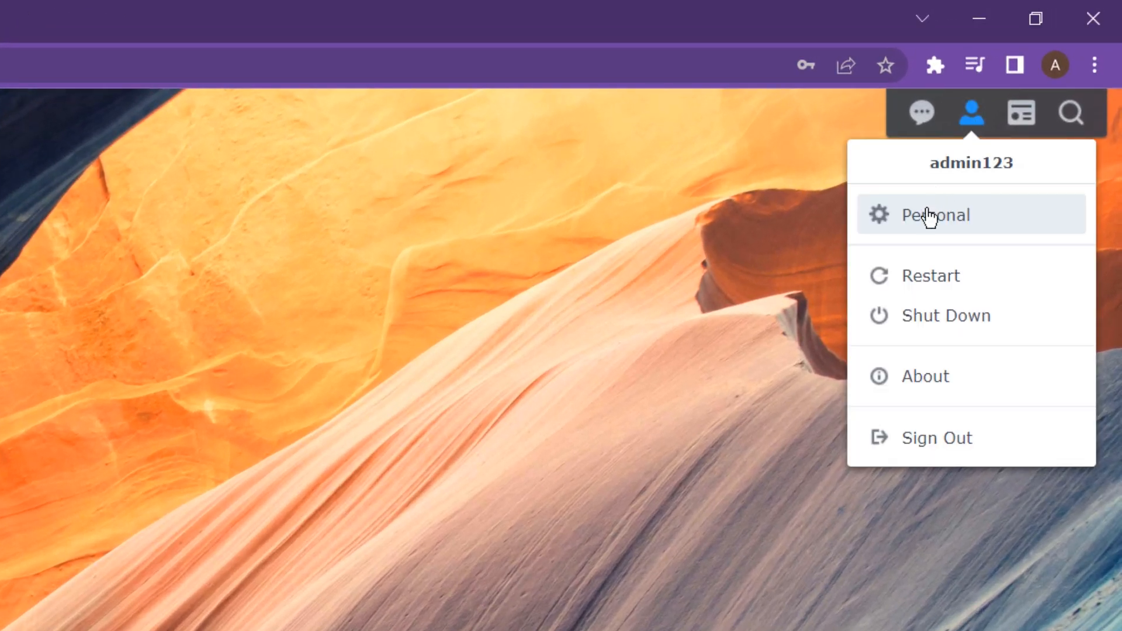
pyautogui.click(979, 220)
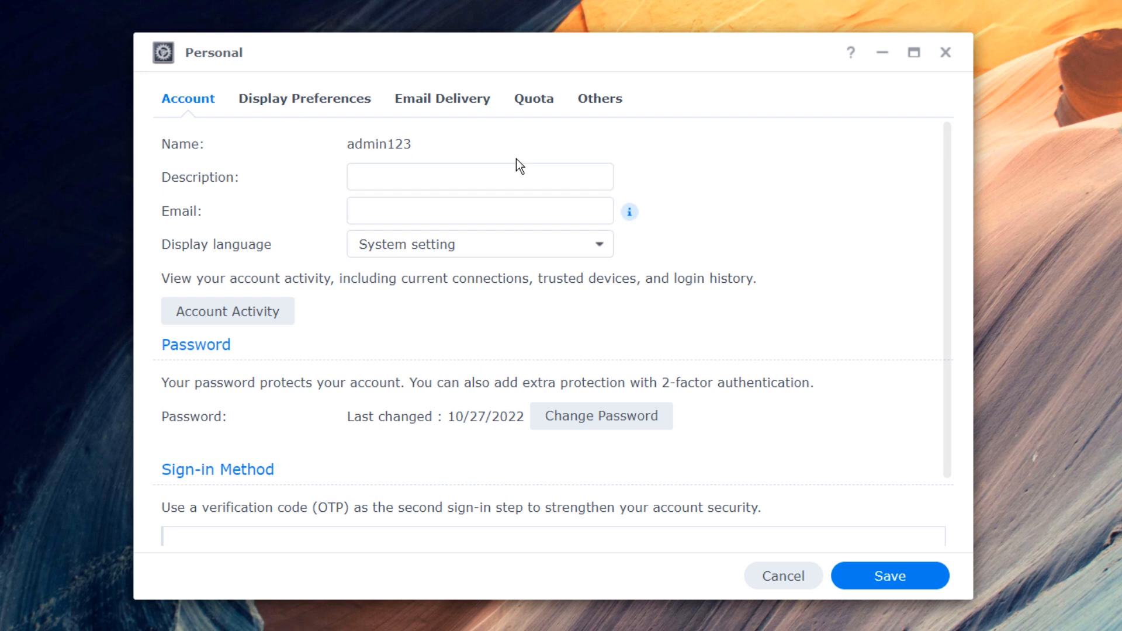
pyautogui.click(381, 215)
pyautogui.click(669, 215)
# - Review Connected Users and Login History under Account Activity, then close it
pyautogui.click(247, 320)
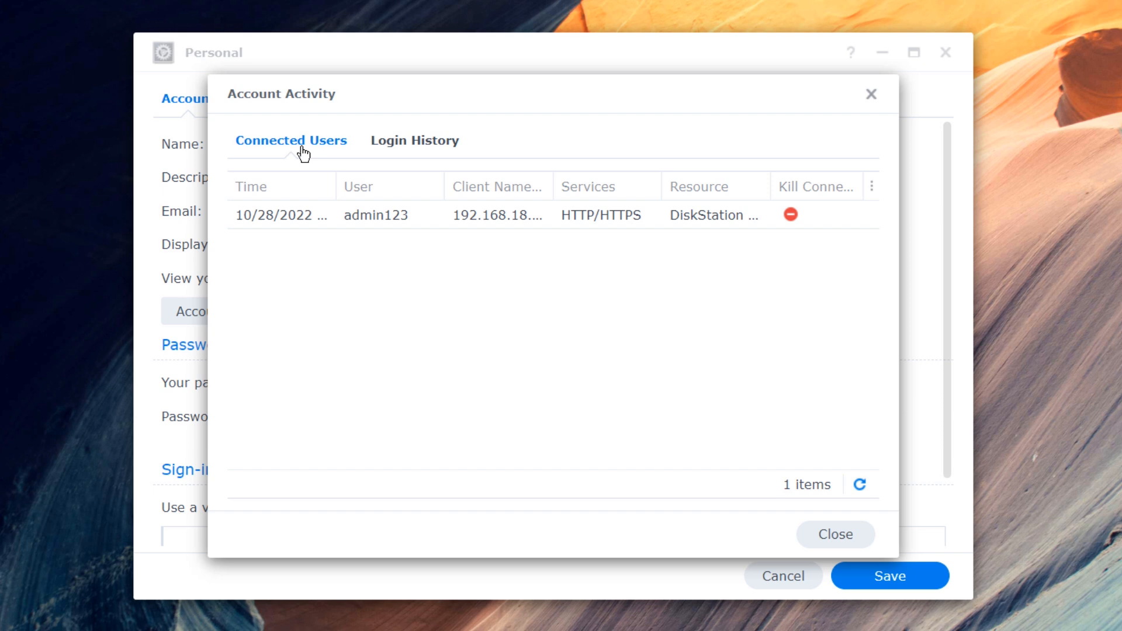
pyautogui.click(413, 151)
pyautogui.click(870, 94)
pyautogui.scroll(-2, 341, 288)
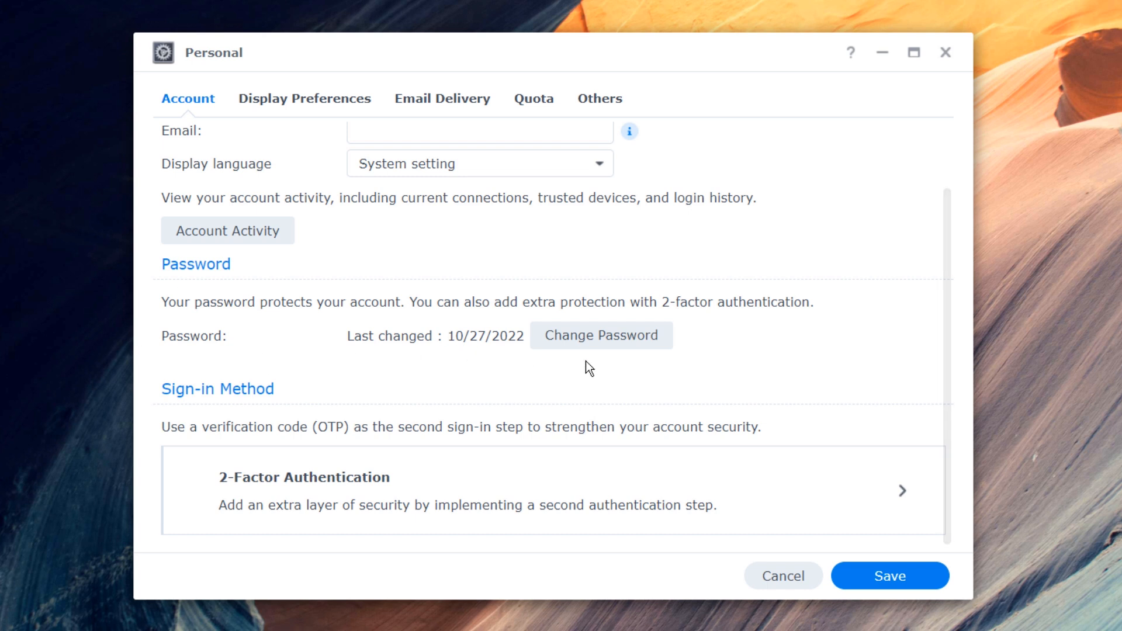
pyautogui.click(591, 345)
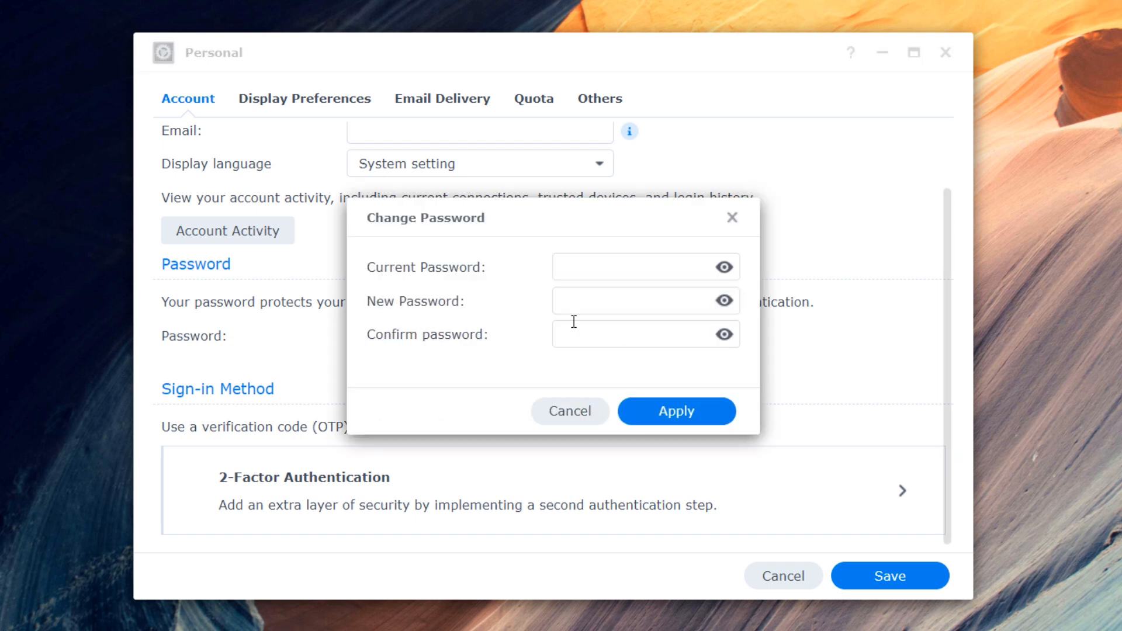
pyautogui.click(605, 267)
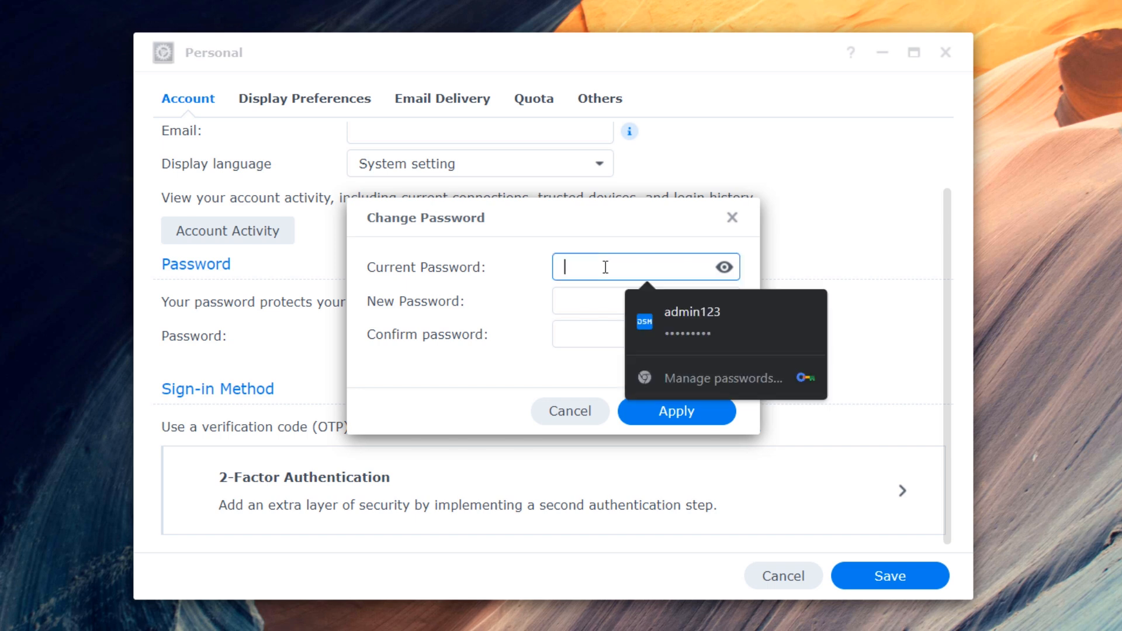
pyautogui.click(689, 319)
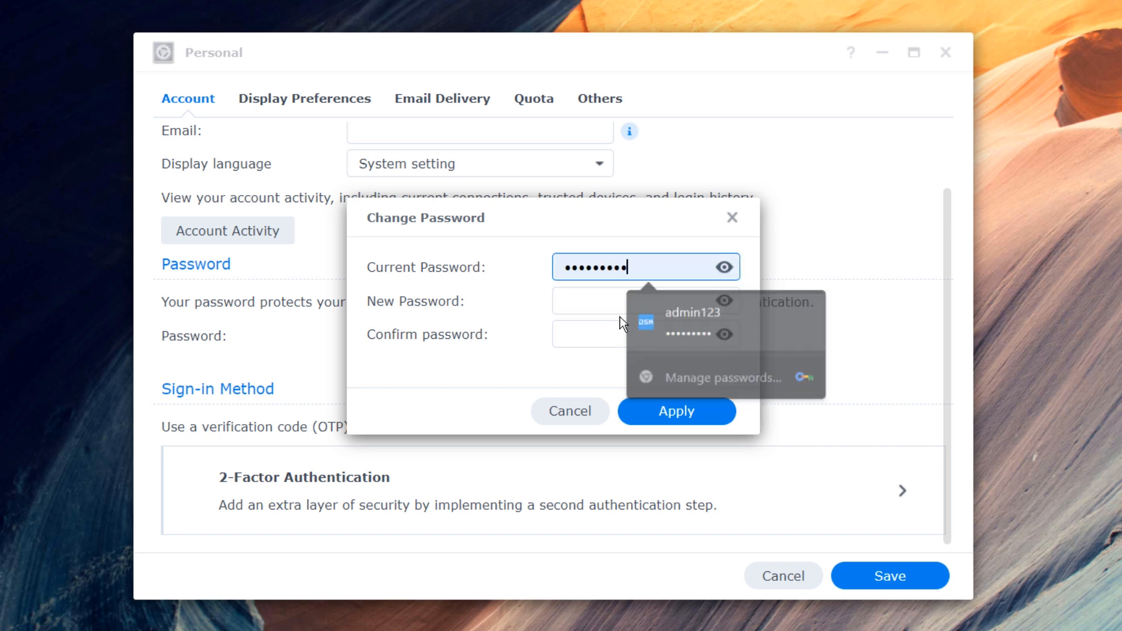
pyautogui.click(593, 292)
pyautogui.hotkey('ctrl', 'v')
pyautogui.write('•••••')
pyautogui.press('Tab')
pyautogui.write('•••••••••')
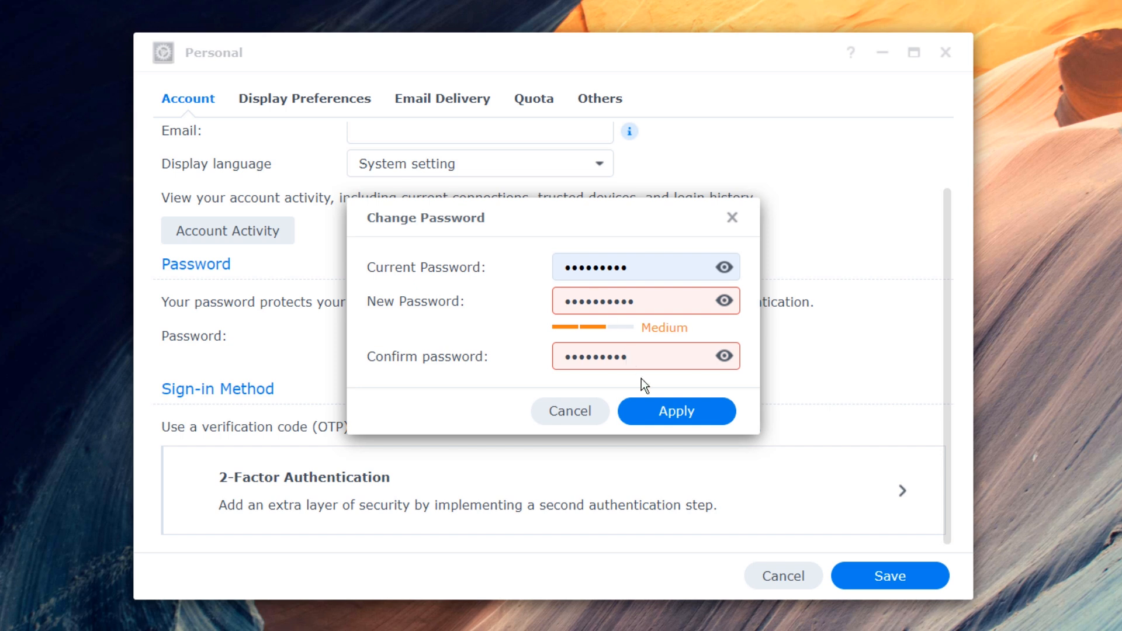
pyautogui.click(732, 218)
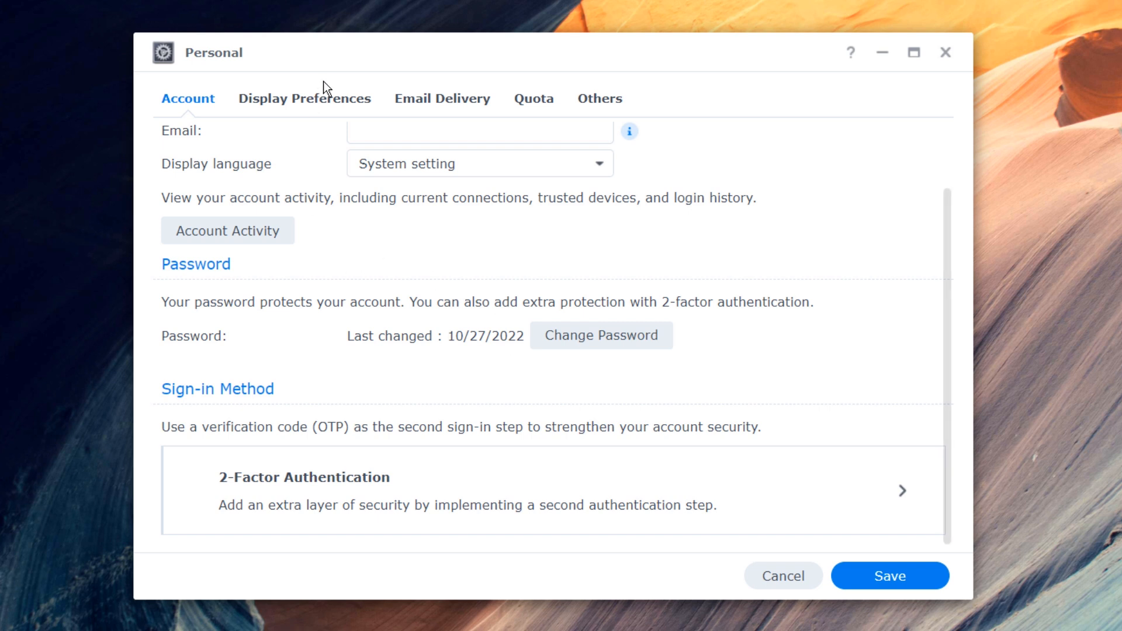
pyautogui.click(332, 99)
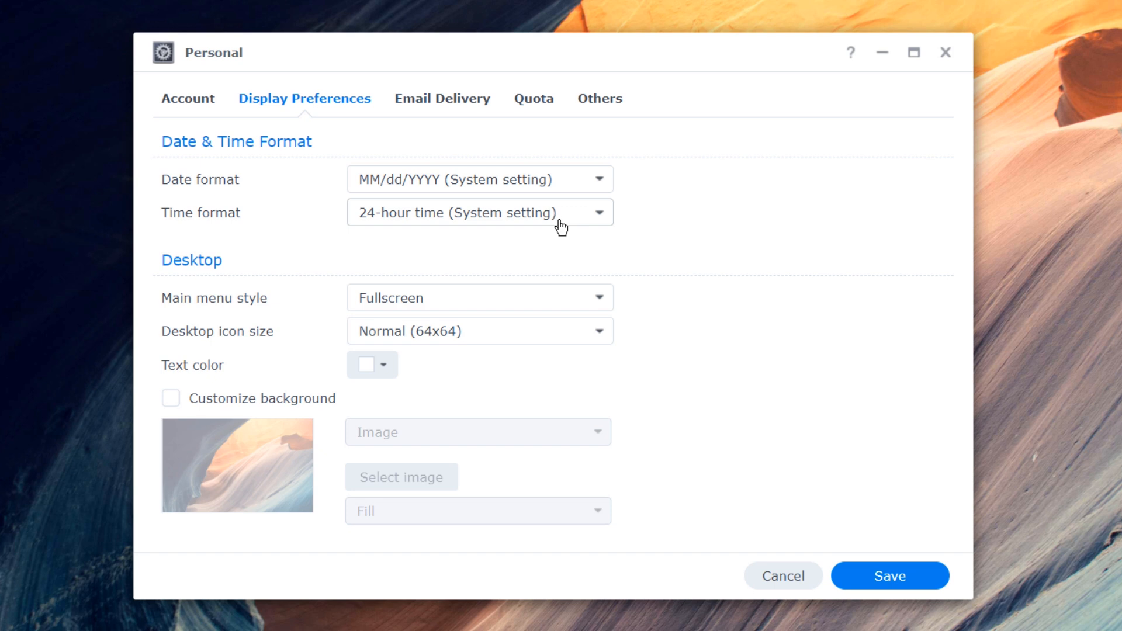
pyautogui.click(458, 106)
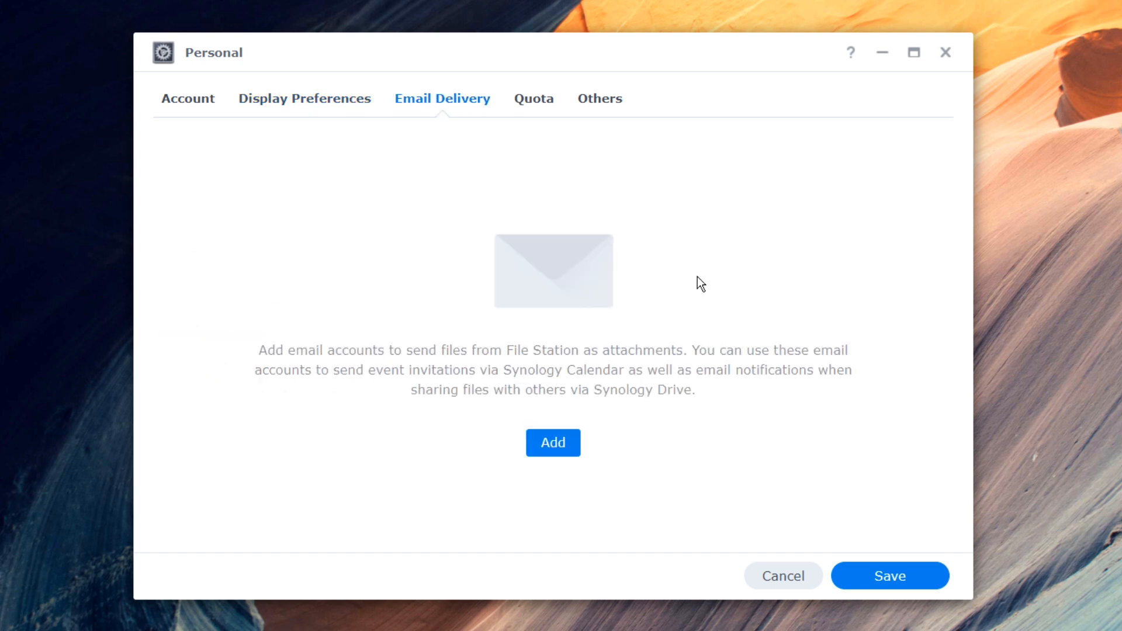
pyautogui.click(548, 100)
pyautogui.click(602, 101)
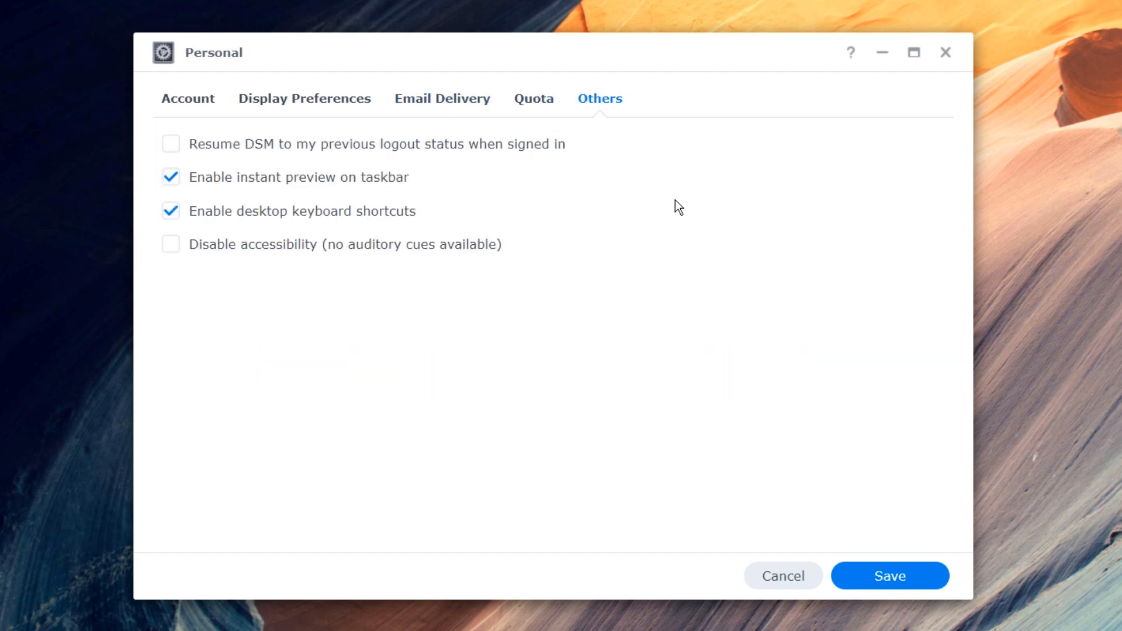
pyautogui.click(199, 100)
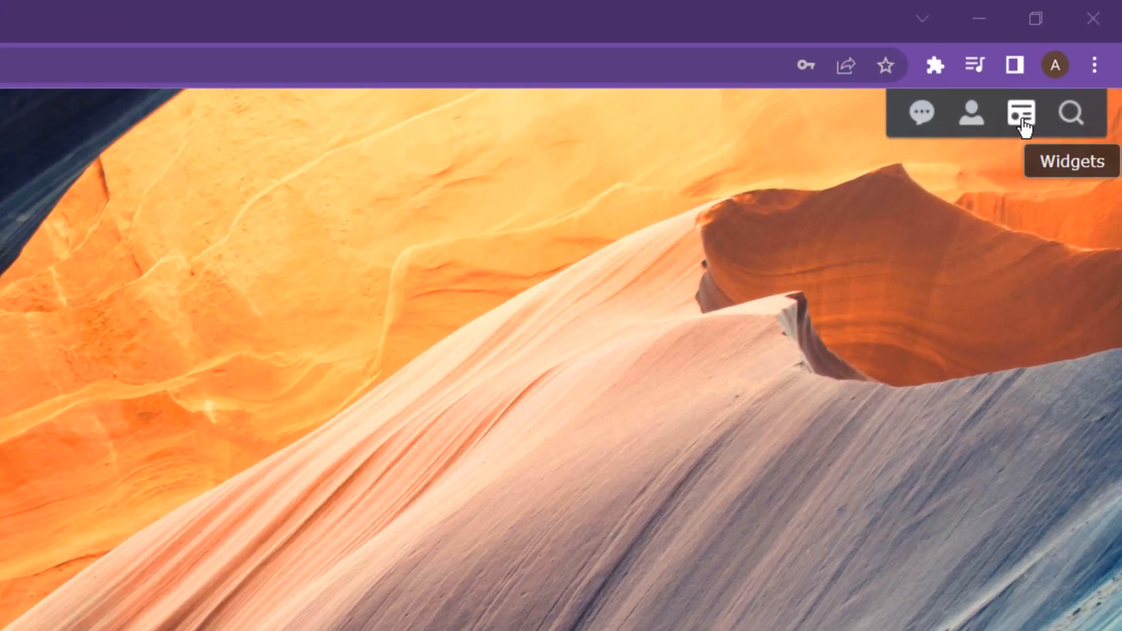
# - Open the widget panel and add the Storage, Connected Users and Scheduled Tasks widgets
pyautogui.click(1023, 117)
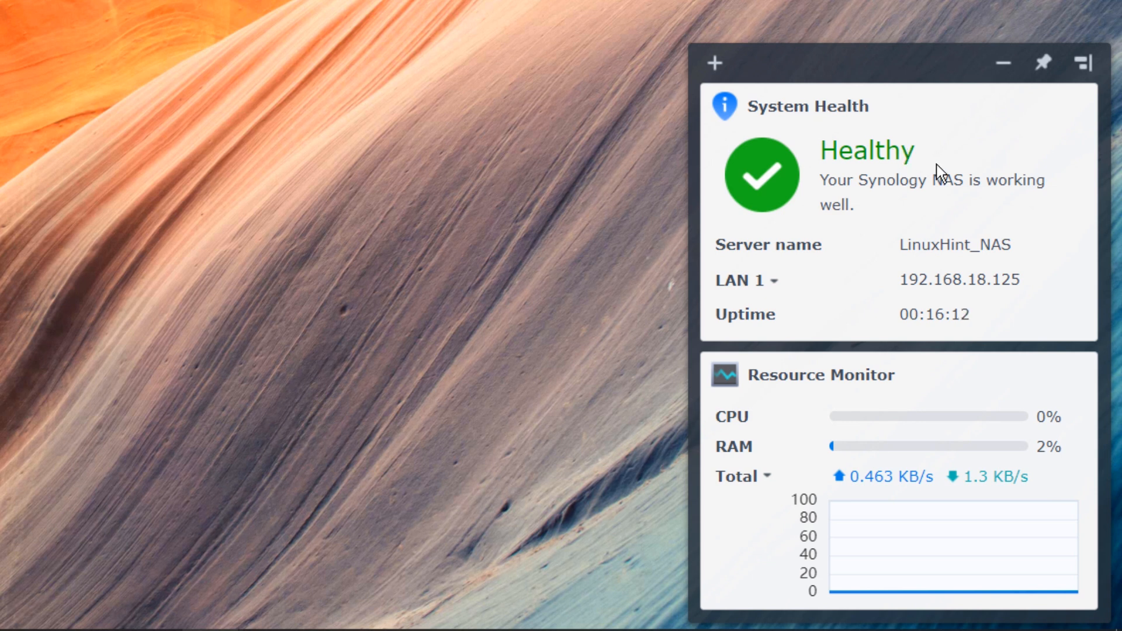
pyautogui.click(714, 63)
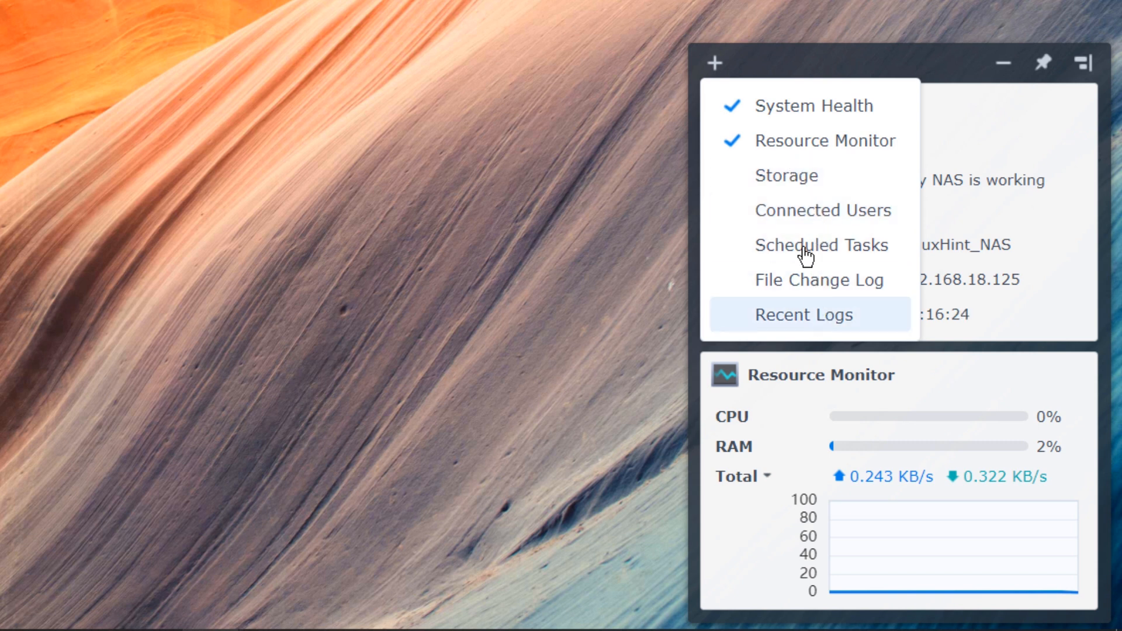
pyautogui.click(777, 181)
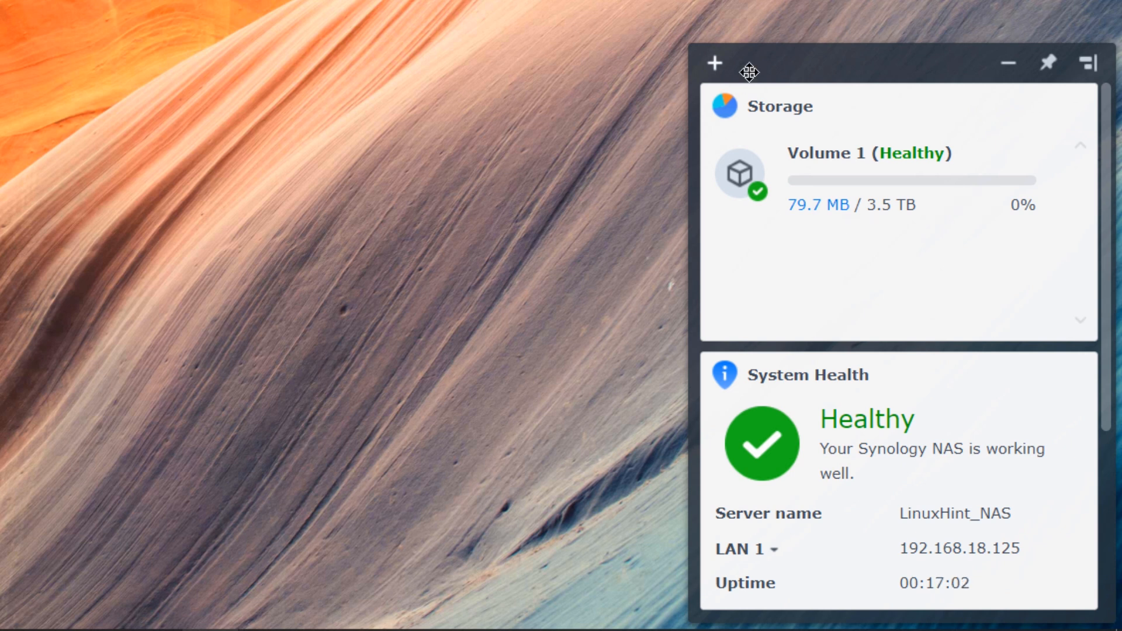
pyautogui.click(714, 63)
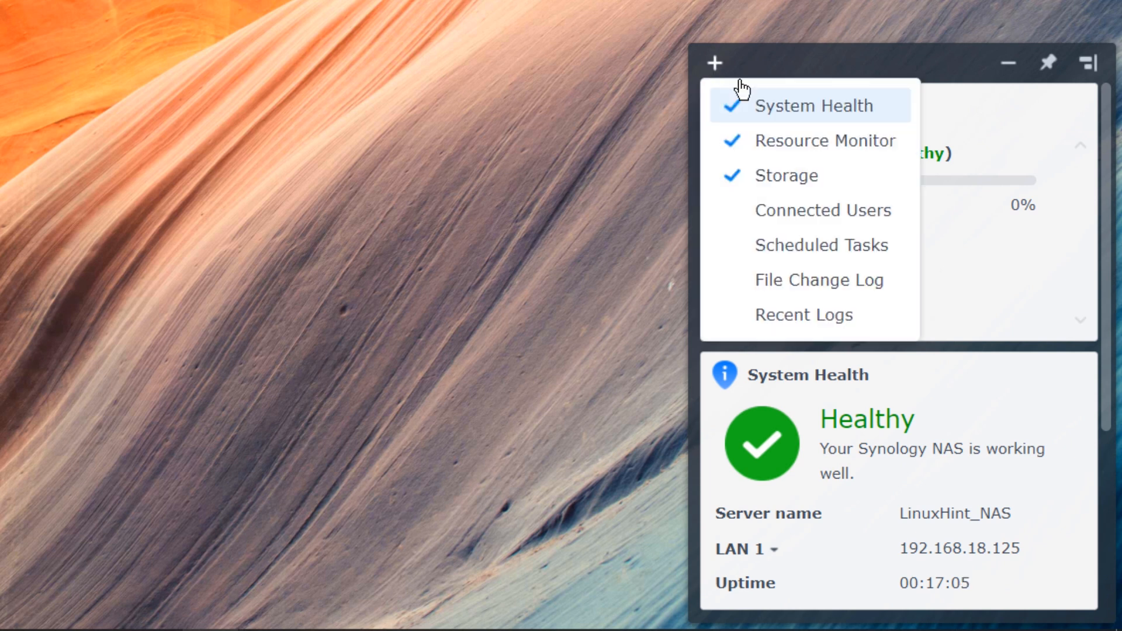
pyautogui.click(847, 225)
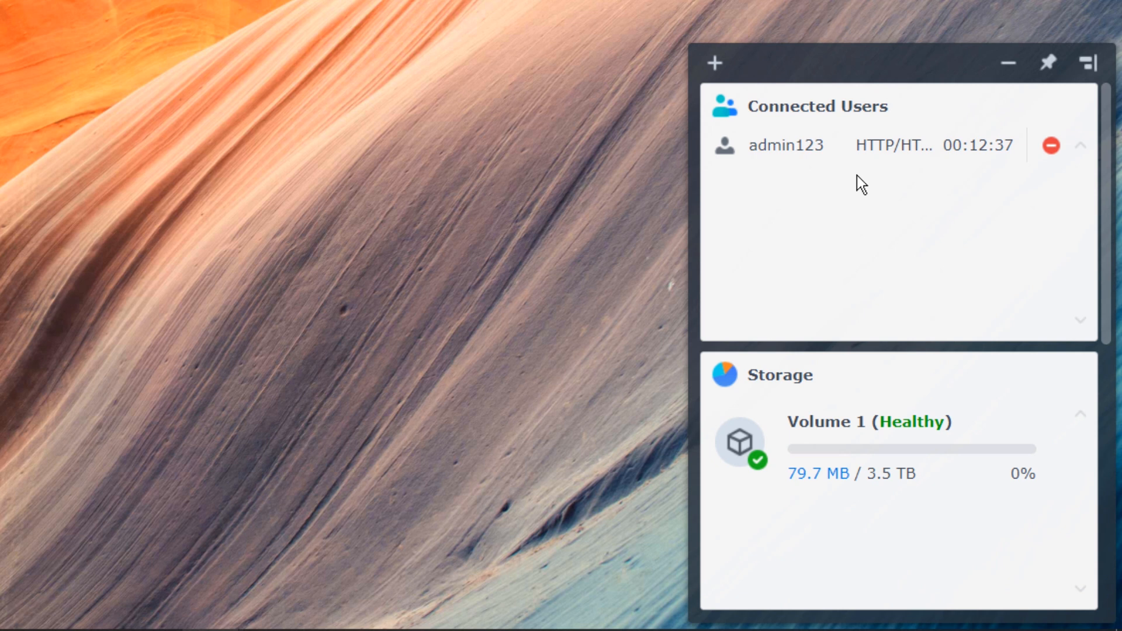
pyautogui.click(715, 69)
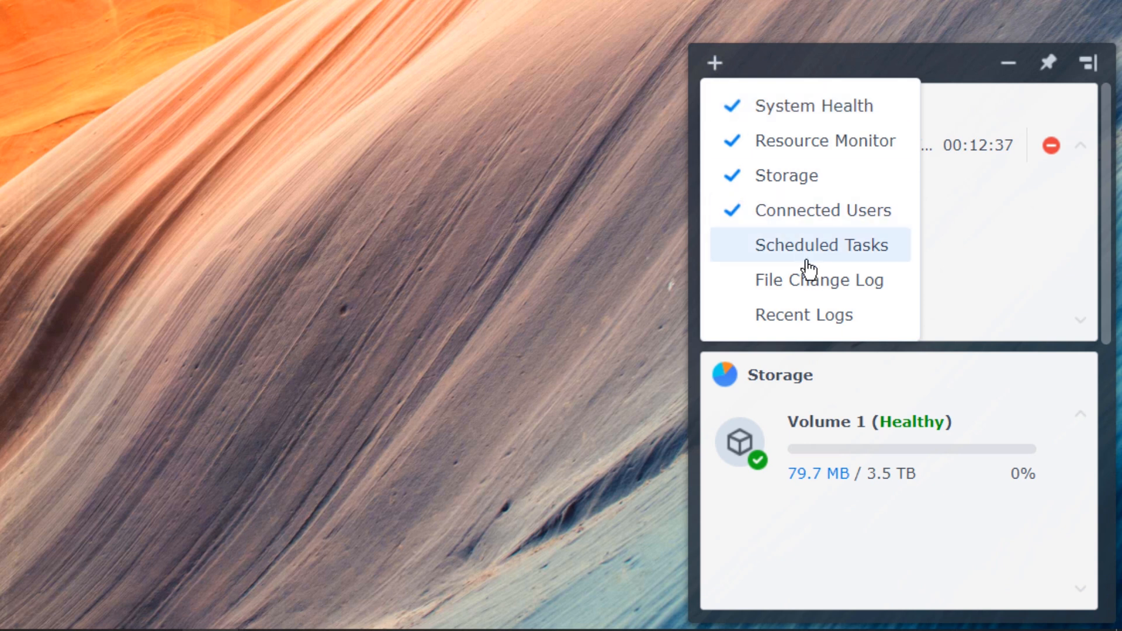
pyautogui.click(829, 263)
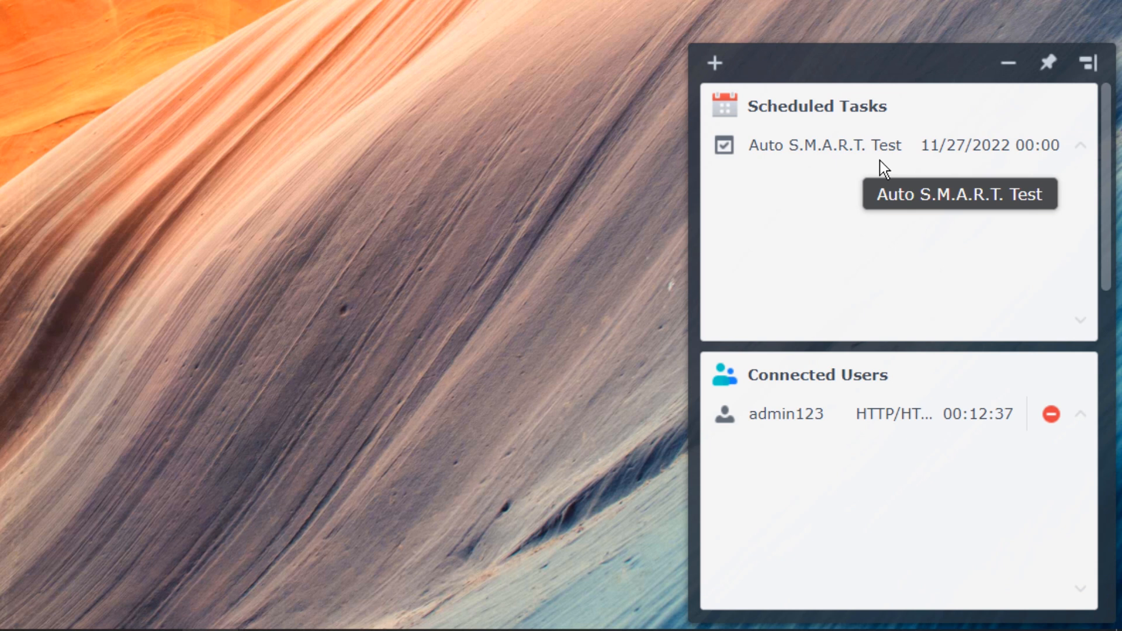
# - Add the File Change Log and Recent Logs widgets and confirm which widgets are enabled
pyautogui.click(714, 63)
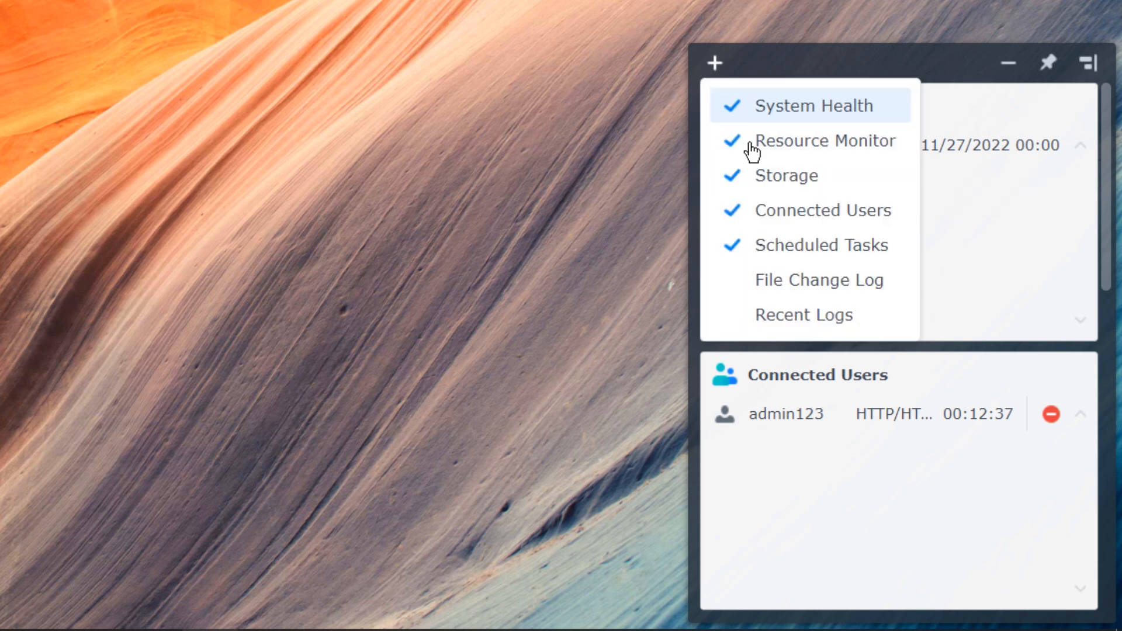
pyautogui.click(827, 286)
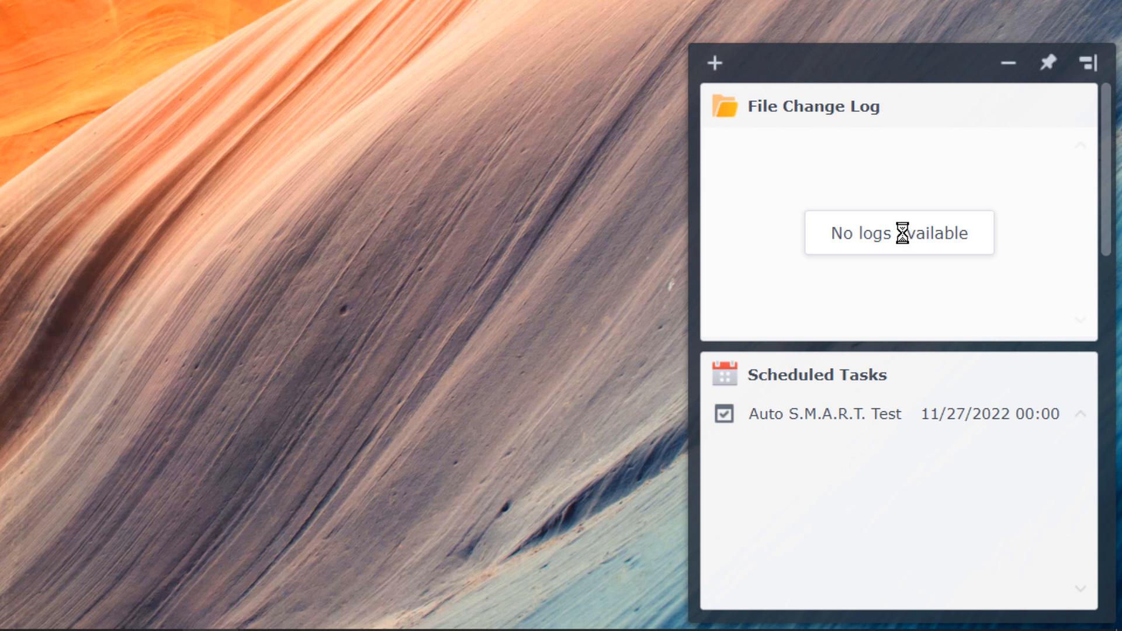
pyautogui.click(715, 63)
pyautogui.click(793, 319)
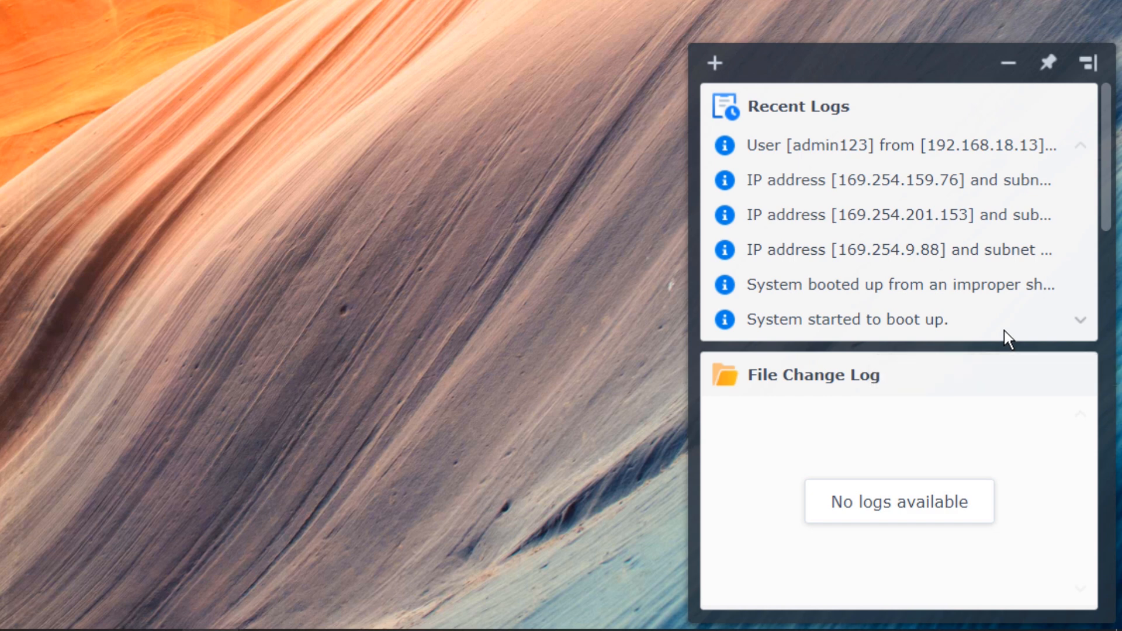
pyautogui.click(714, 63)
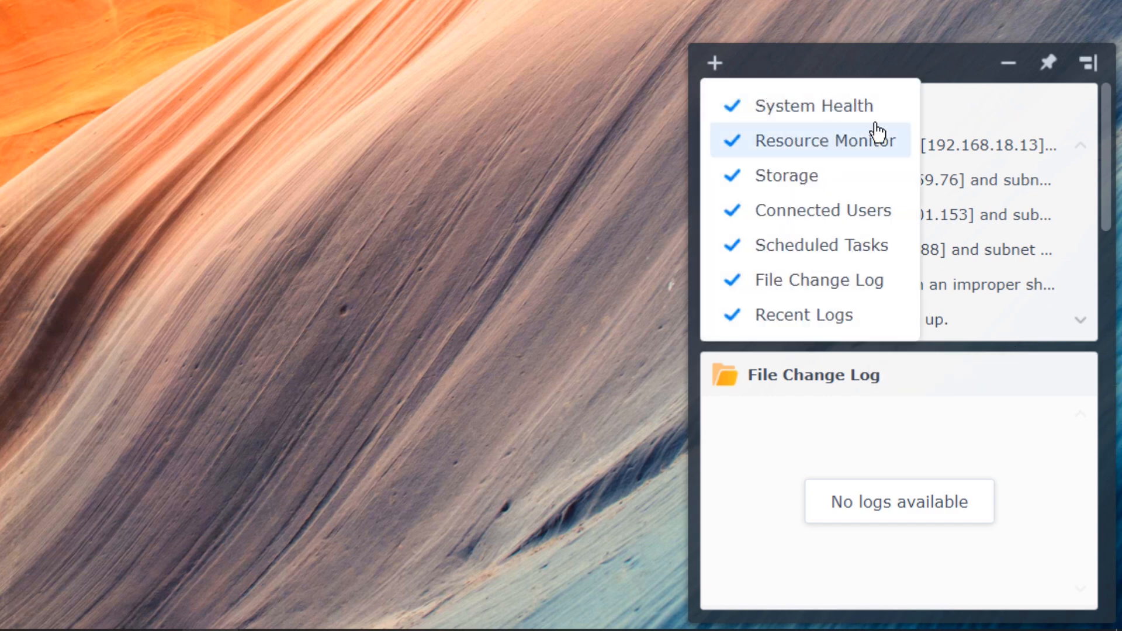
pyautogui.scroll(-5, 980, 281)
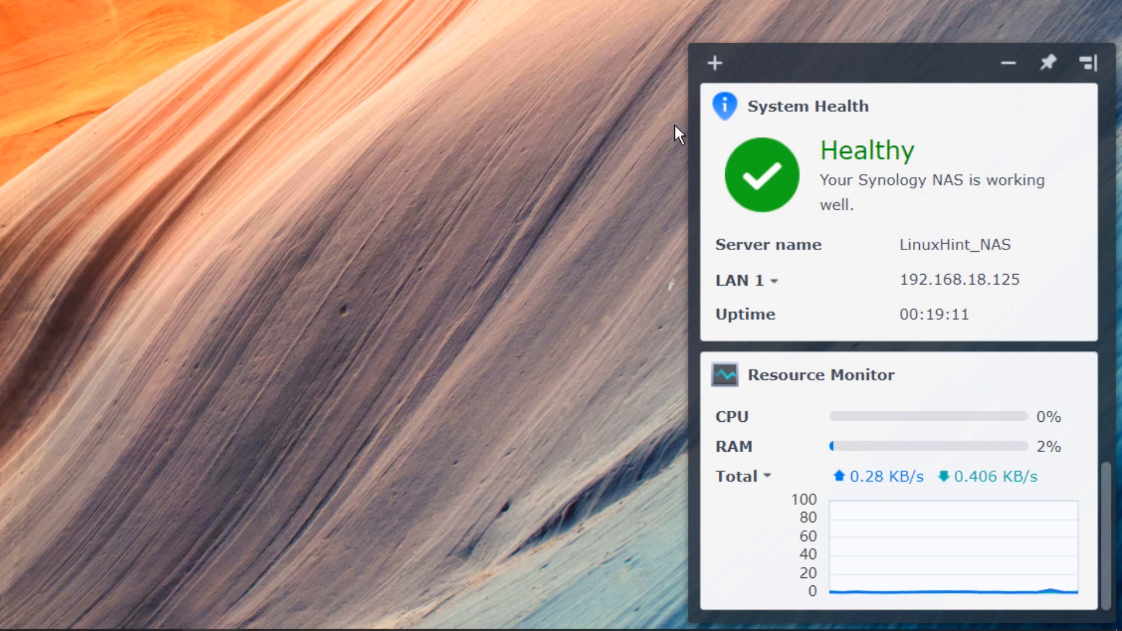
pyautogui.moveTo(923, 447)
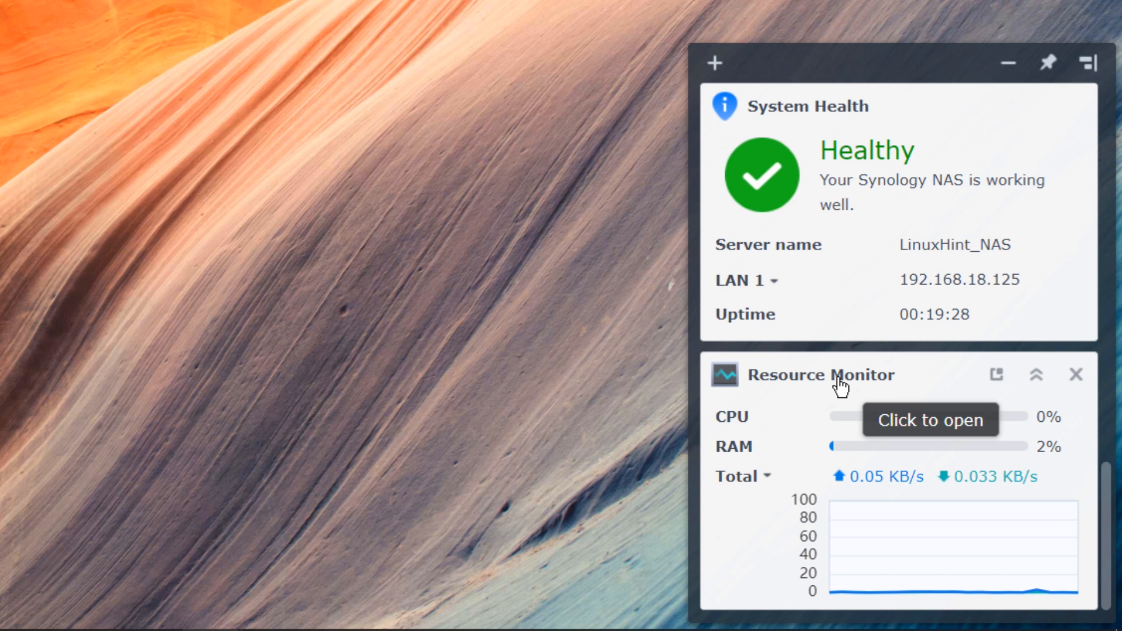
# - Collapse the Resource Monitor and System Health widgets
pyautogui.click(996, 377)
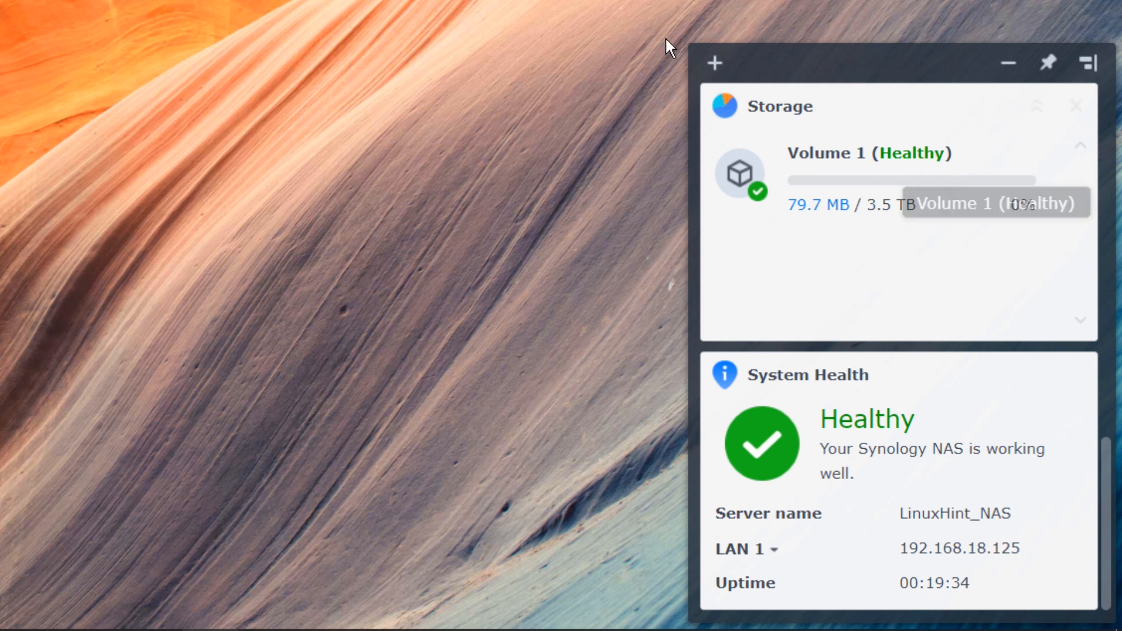
pyautogui.moveTo(654, 25); pyautogui.dragTo(1083, 608)
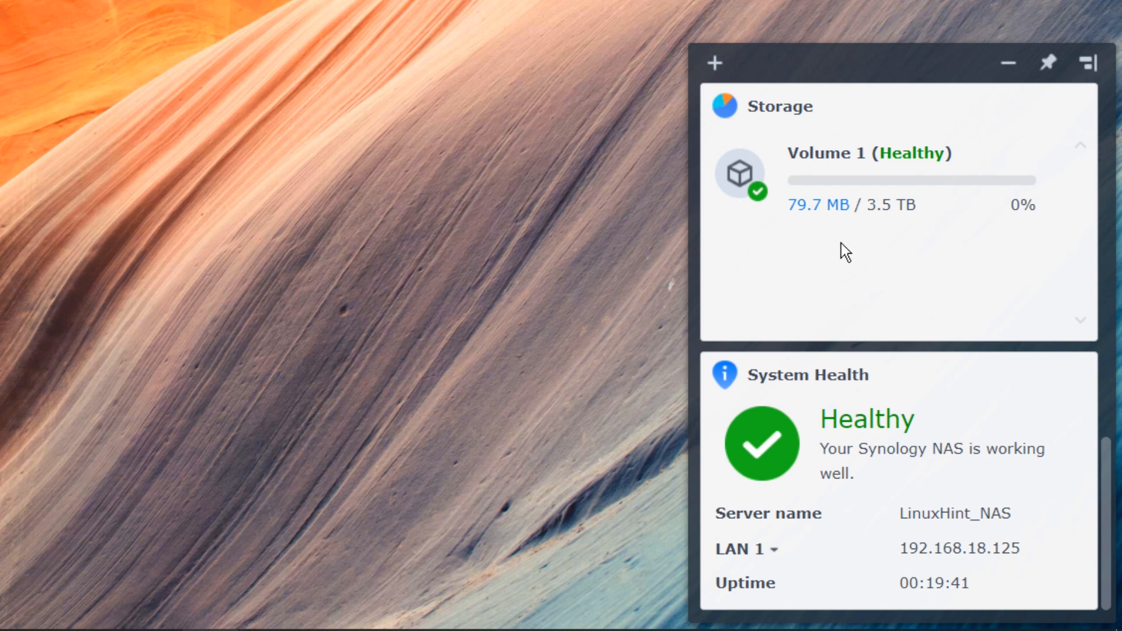
pyautogui.scroll(-2, 900, 480)
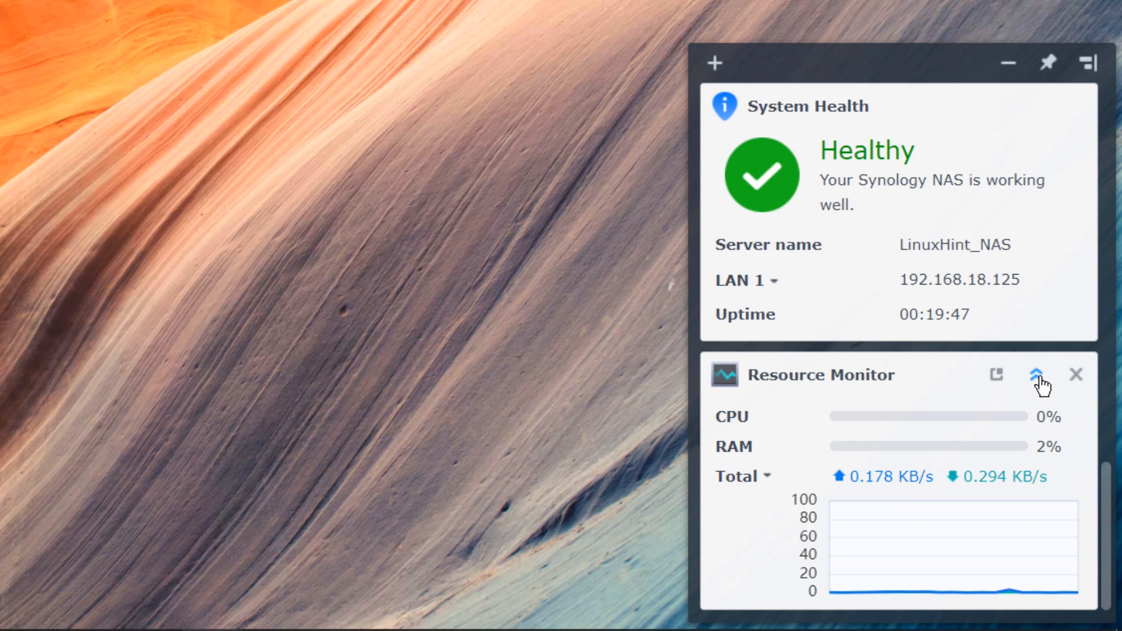
pyautogui.click(1037, 377)
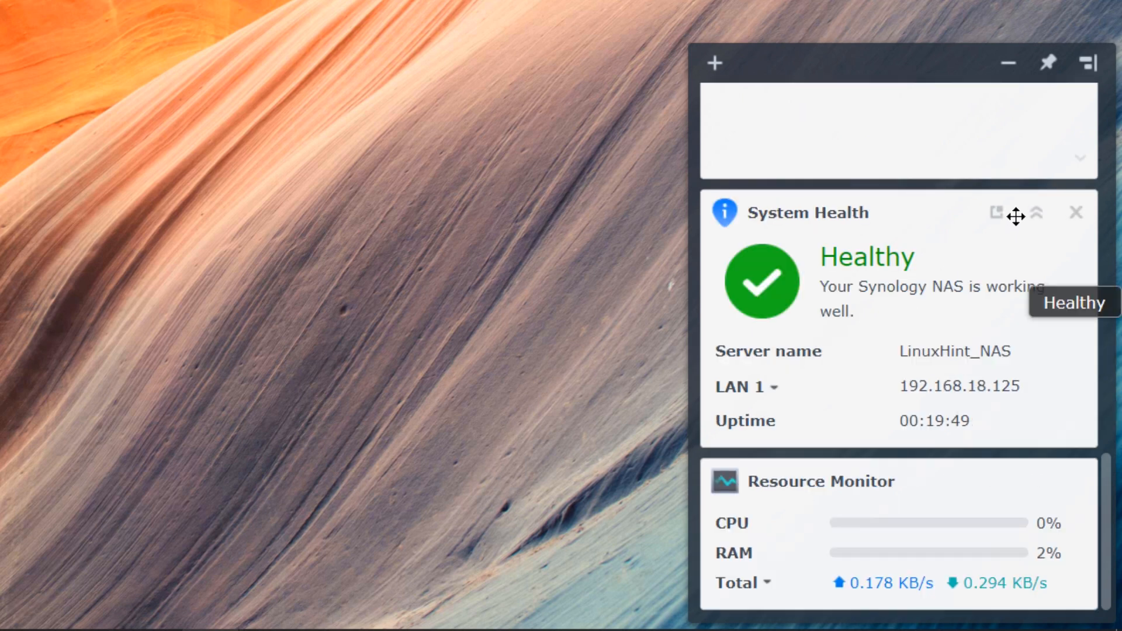
pyautogui.click(1037, 212)
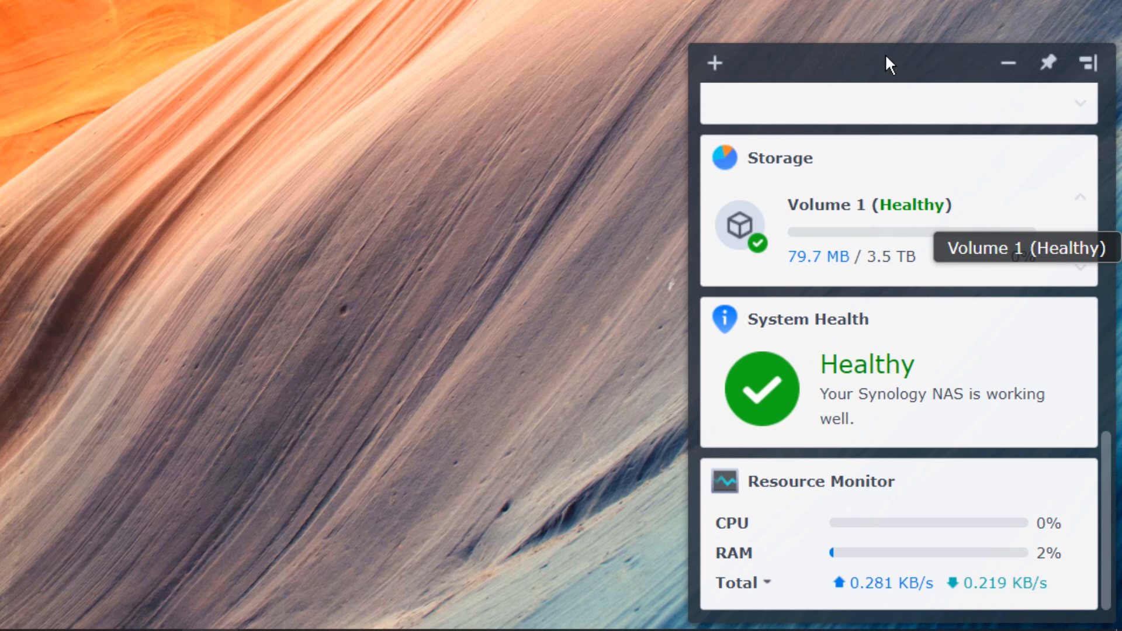
# - Move System Health so Recent Logs and File Change Log sit at the top
pyautogui.moveTo(931, 328)
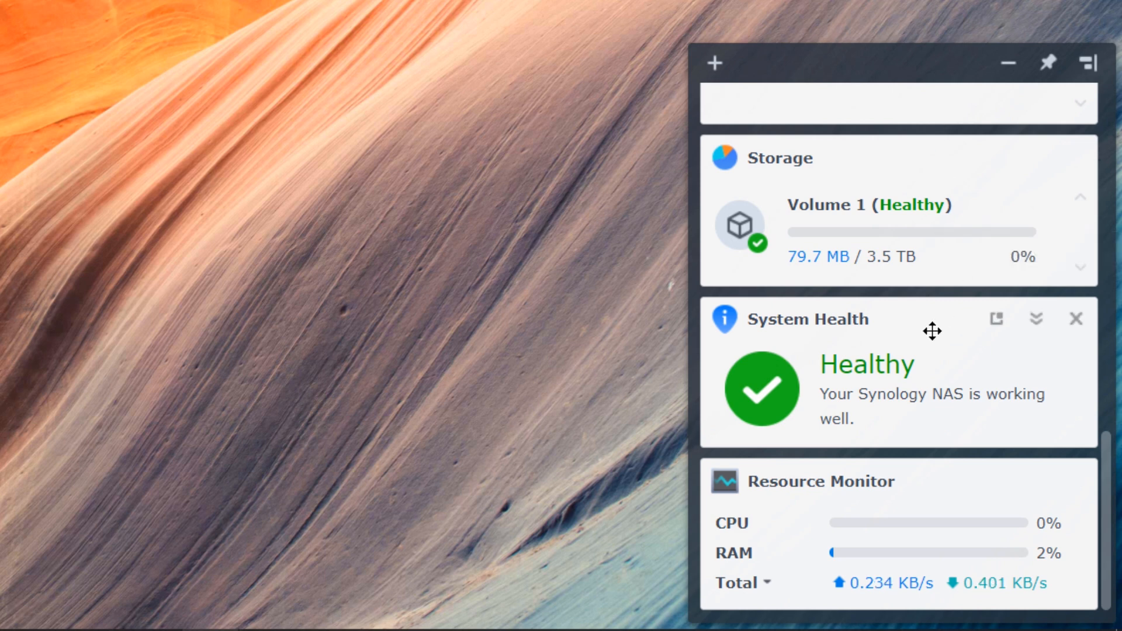
pyautogui.click(988, 326)
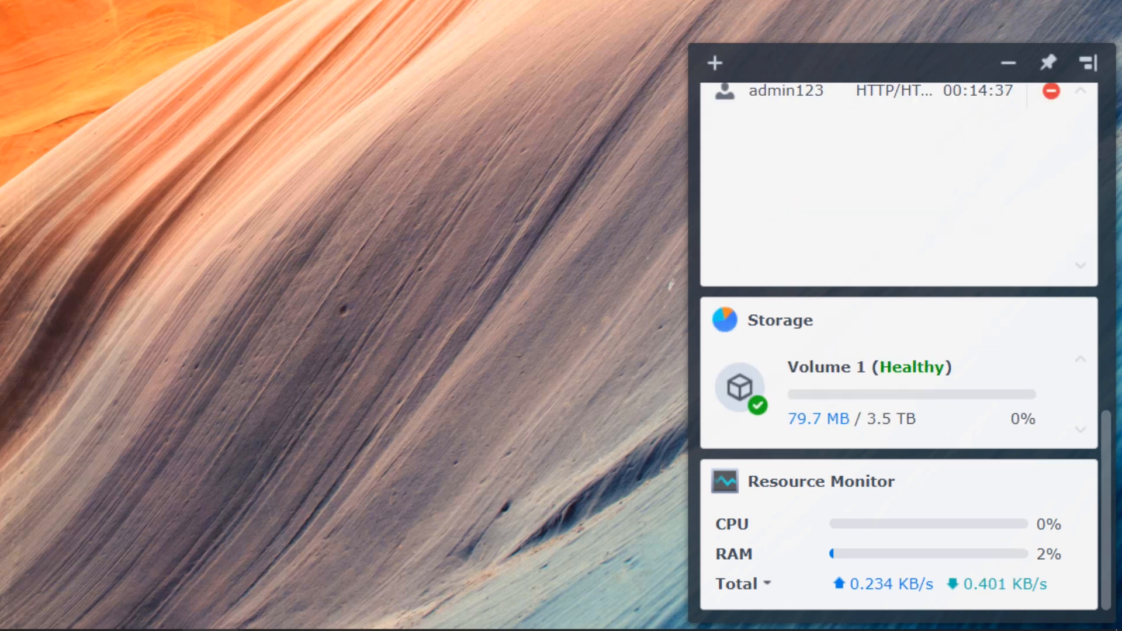
pyautogui.scroll(3, 964, 322)
pyautogui.scroll(-3, 927, 358)
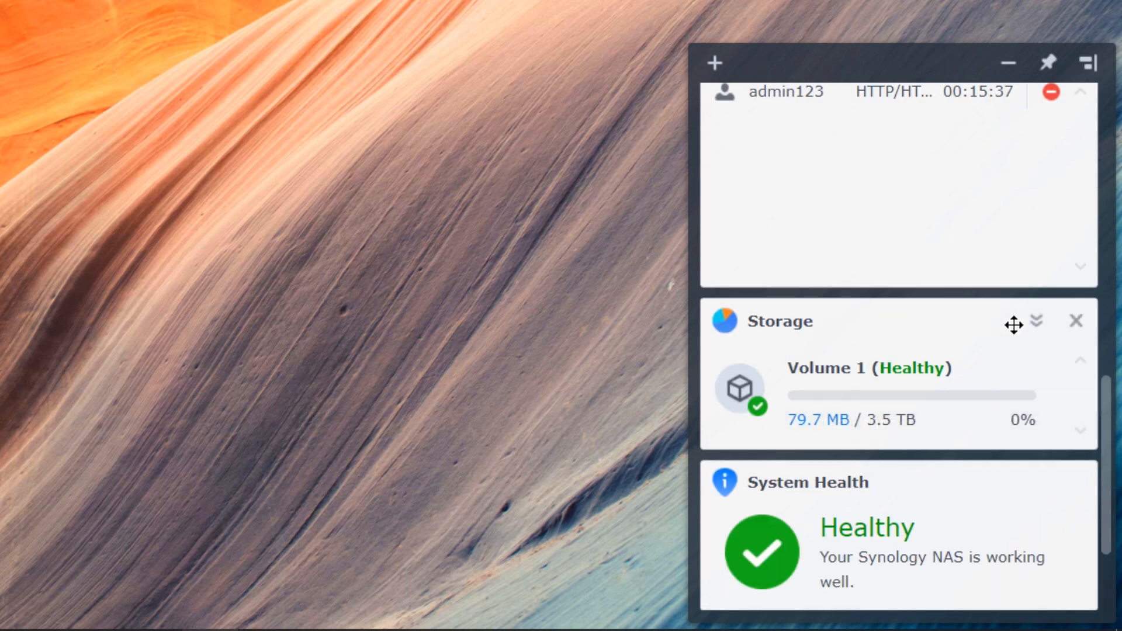
pyautogui.scroll(10, 1010, 323)
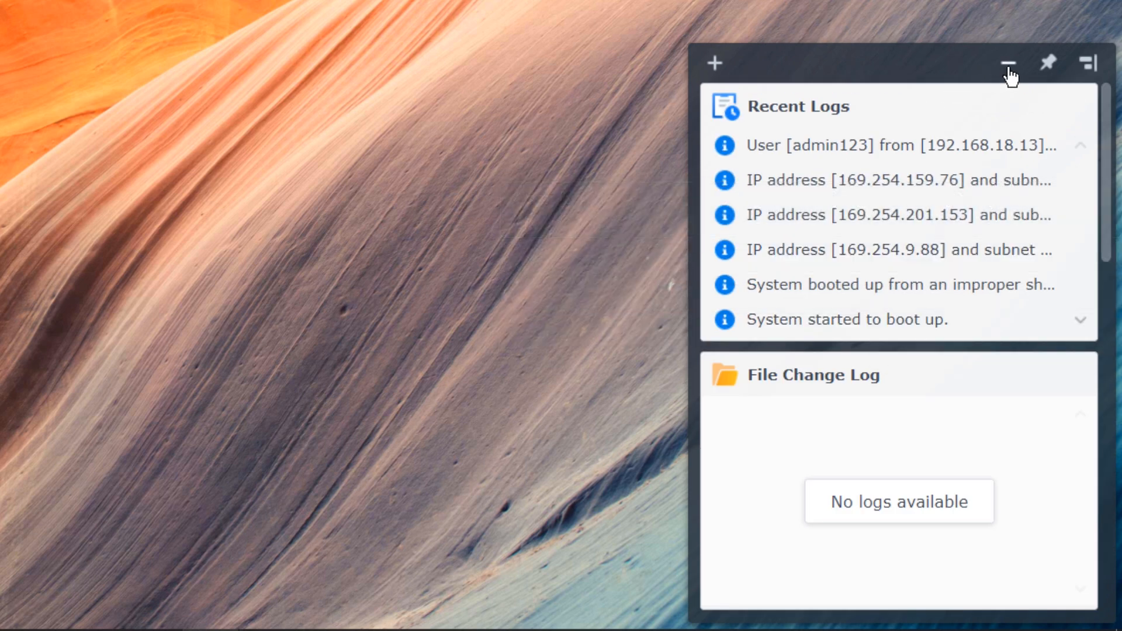
# - Minimize the widget panel to clear the DSM desktop
pyautogui.click(1008, 64)
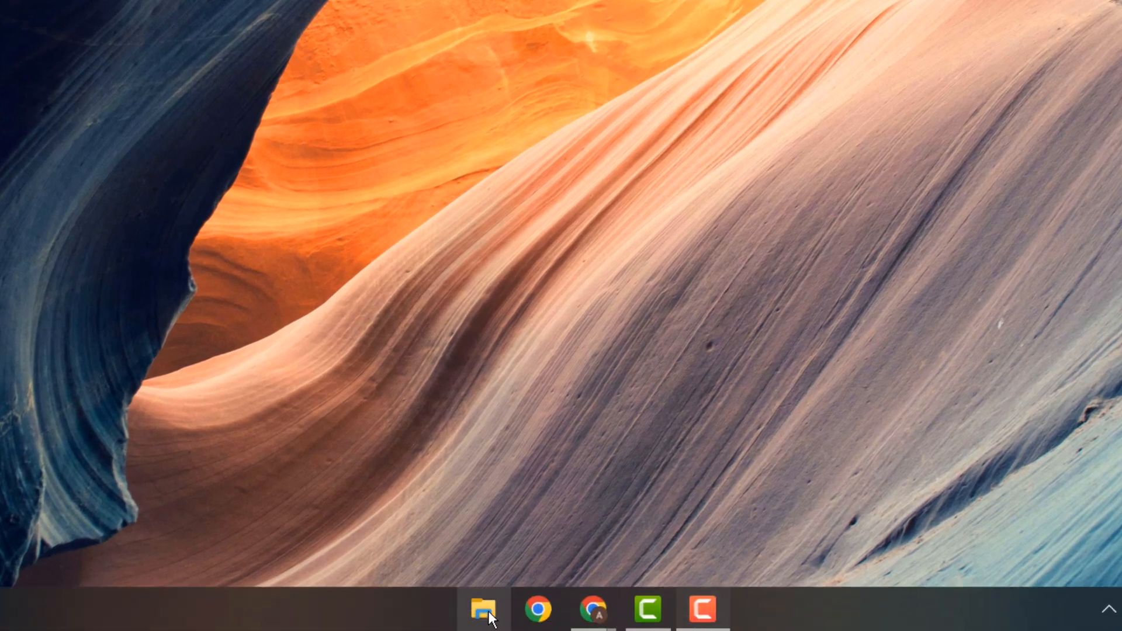
# - Open File Explorer and browse Network to find the NAS devices
pyautogui.click(483, 609)
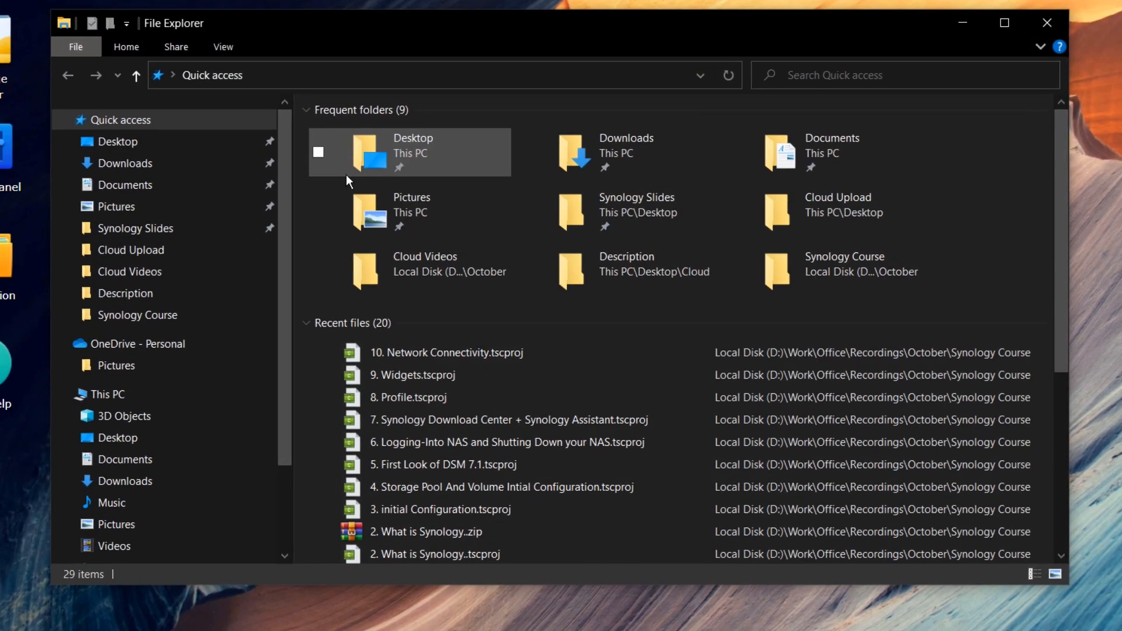
pyautogui.scroll(-2, 205, 399)
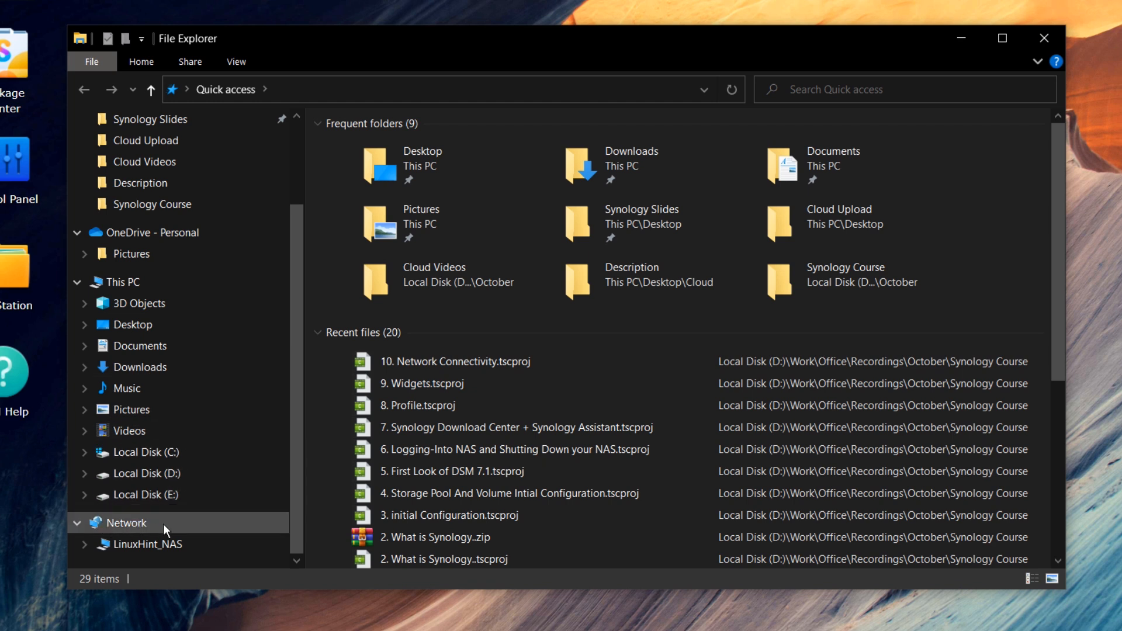
pyautogui.click(124, 283)
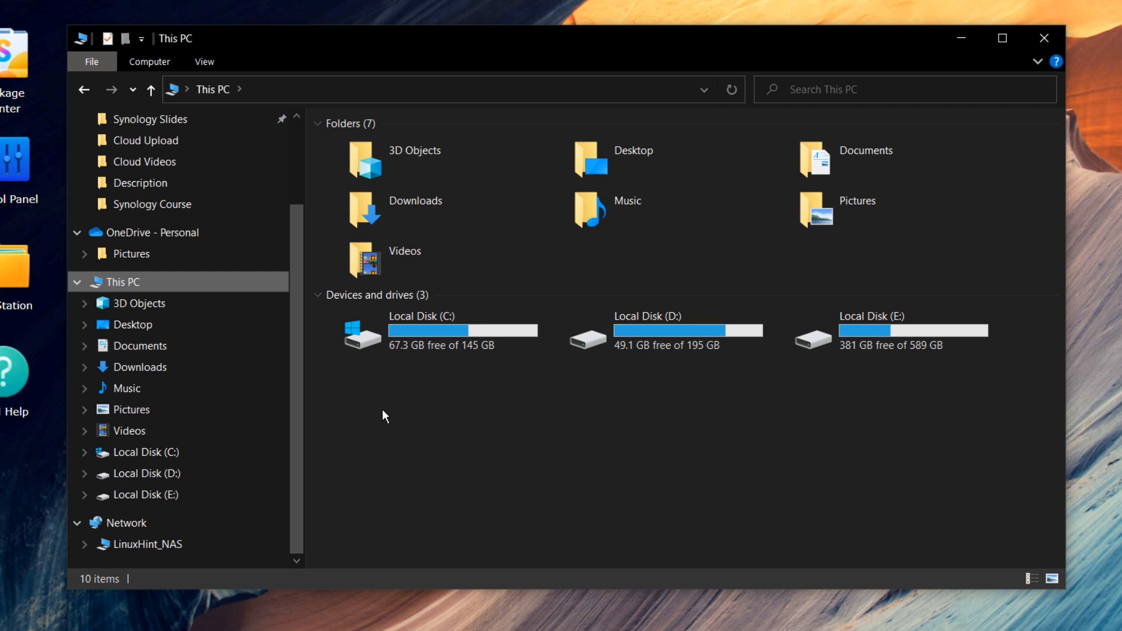
pyautogui.click(126, 523)
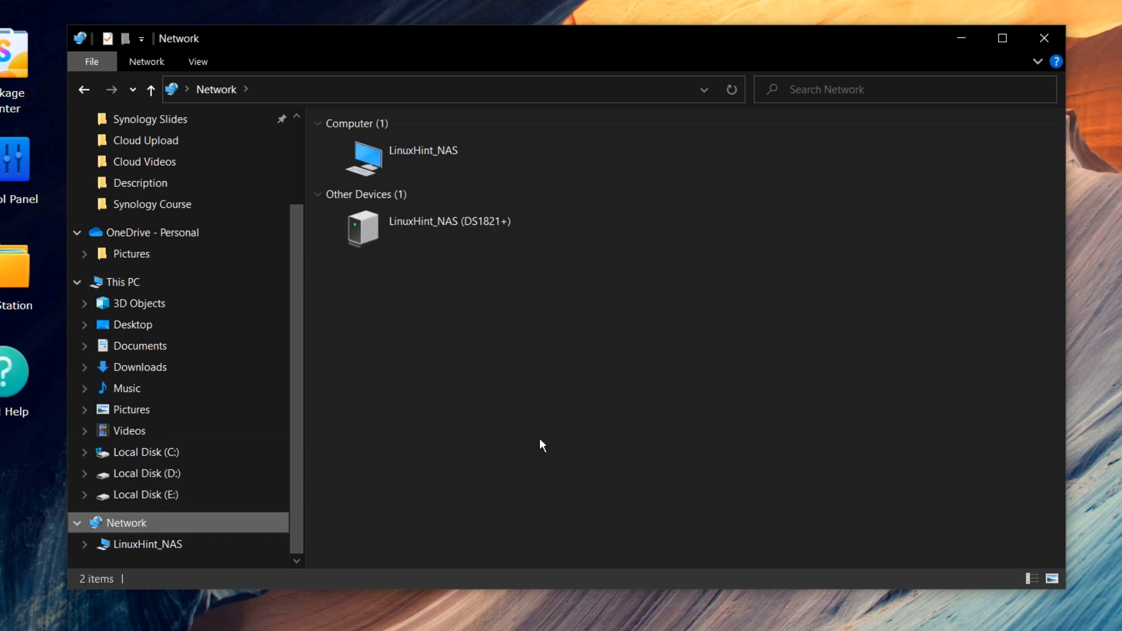
pyautogui.moveTo(599, 331); pyautogui.dragTo(413, 156)
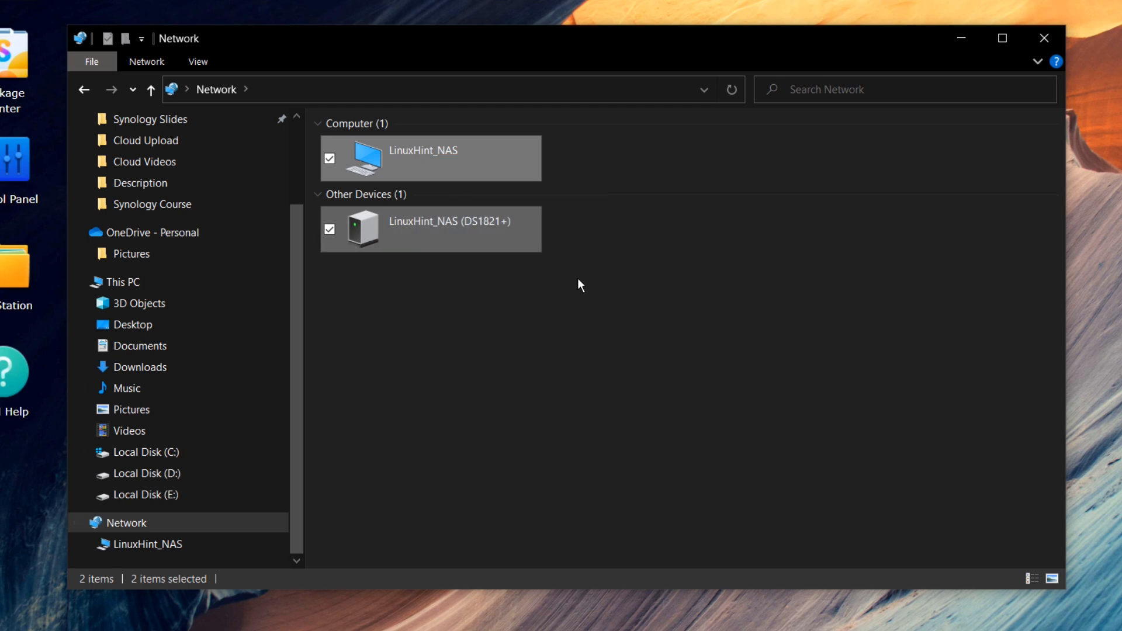
pyautogui.click(577, 278)
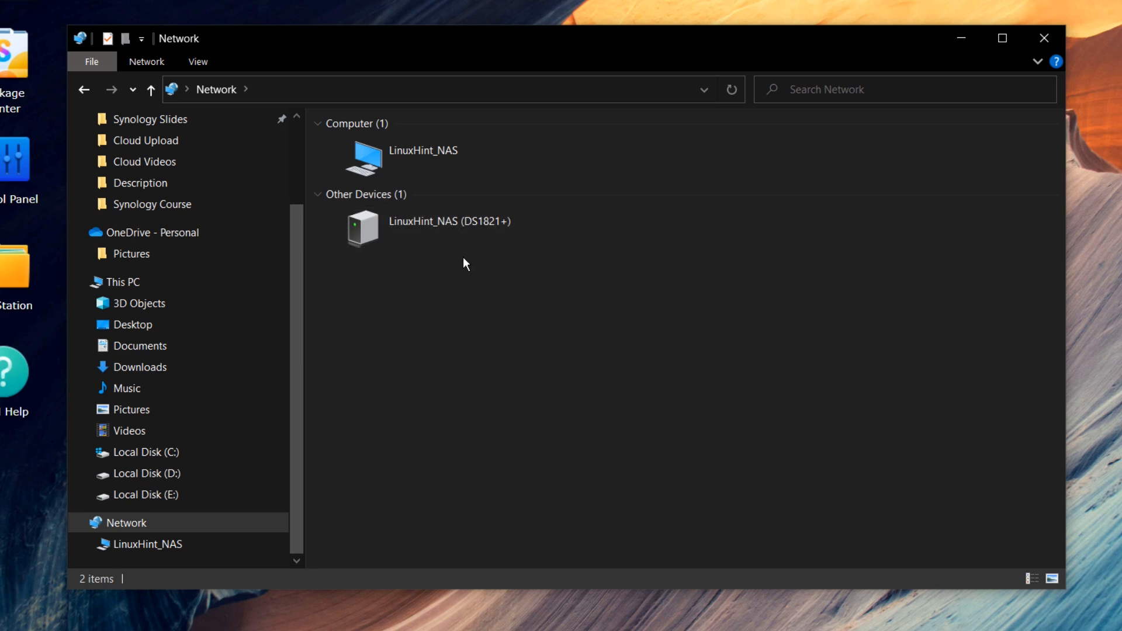
# - Open LinuxHint_NAS from Network, see it is empty, and return to This PC
pyautogui.doubleClick(489, 228)
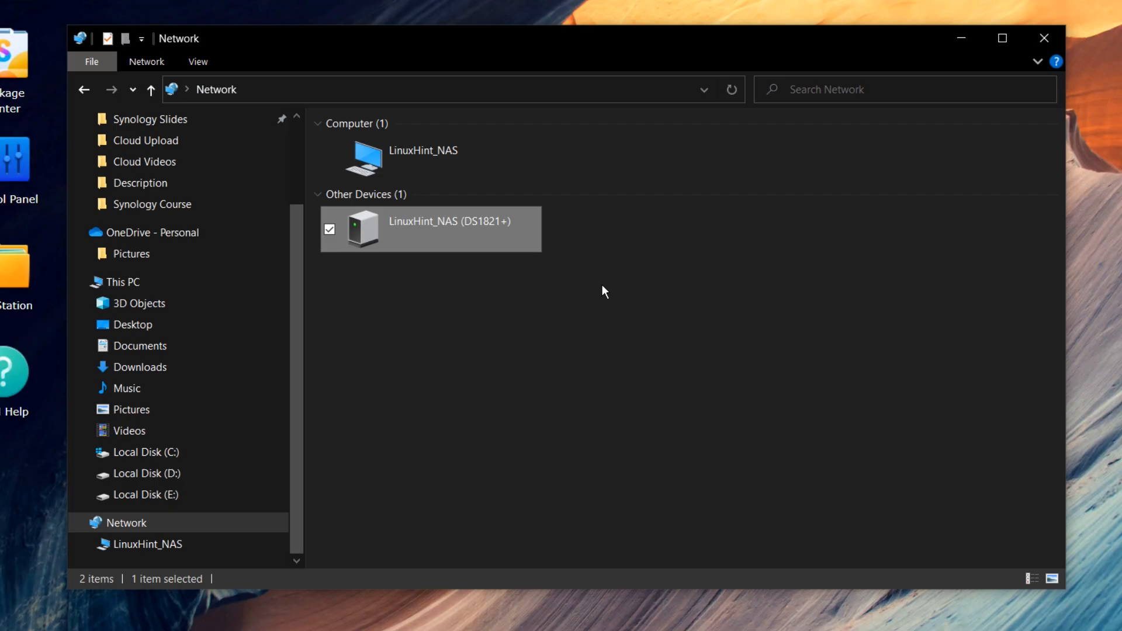
pyautogui.click(602, 285)
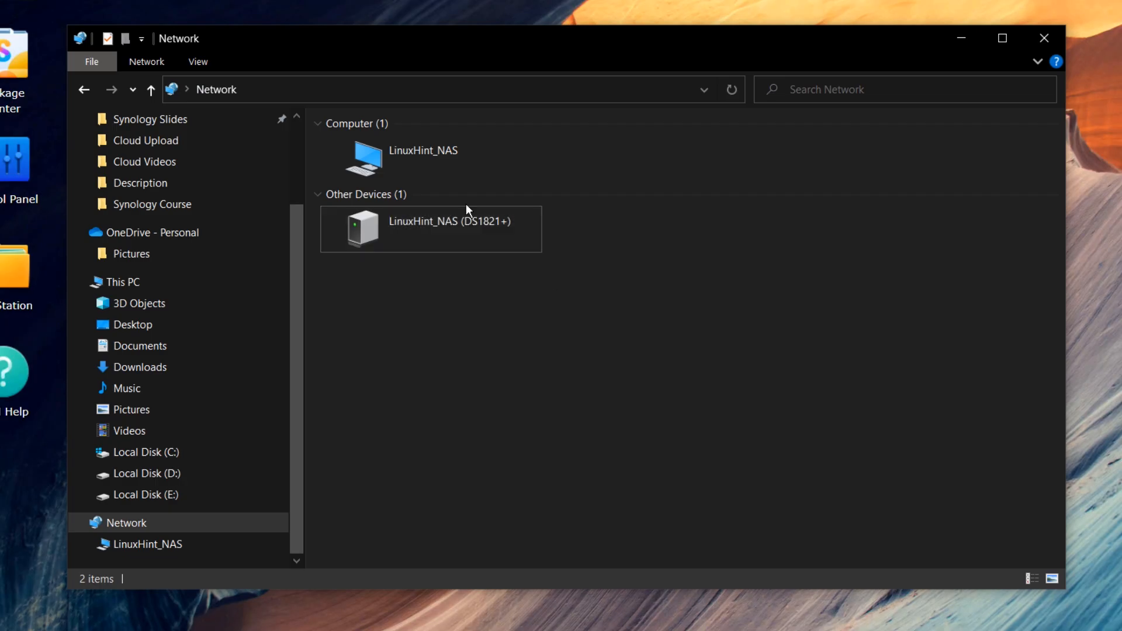
pyautogui.doubleClick(438, 154)
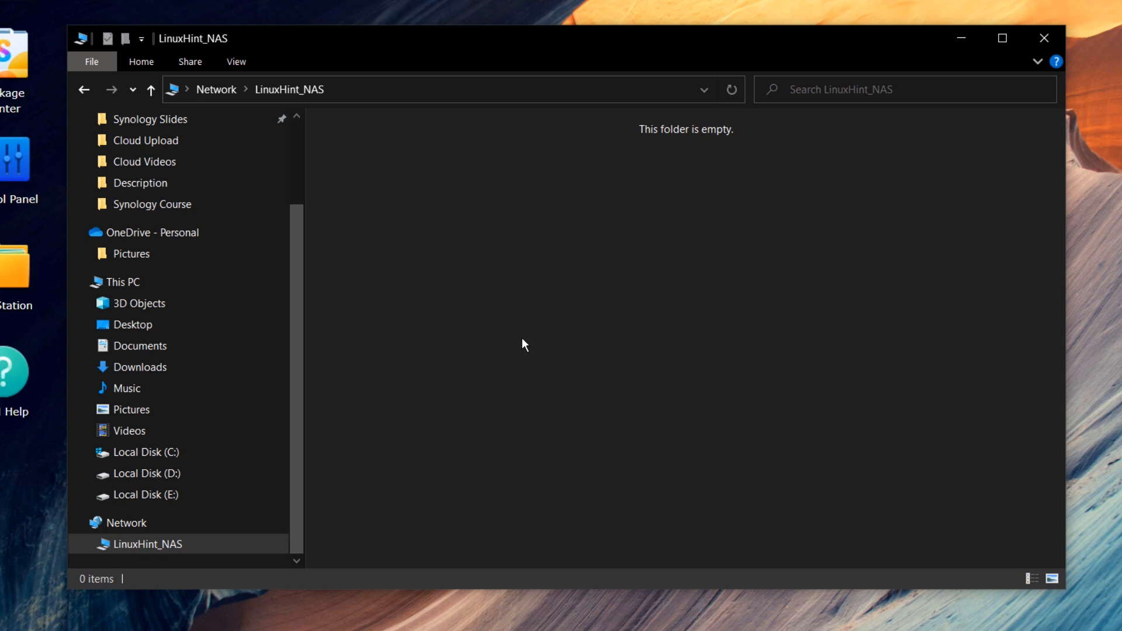
pyautogui.hotkey('alt', 'Left')
pyautogui.scroll(-1, 186, 467)
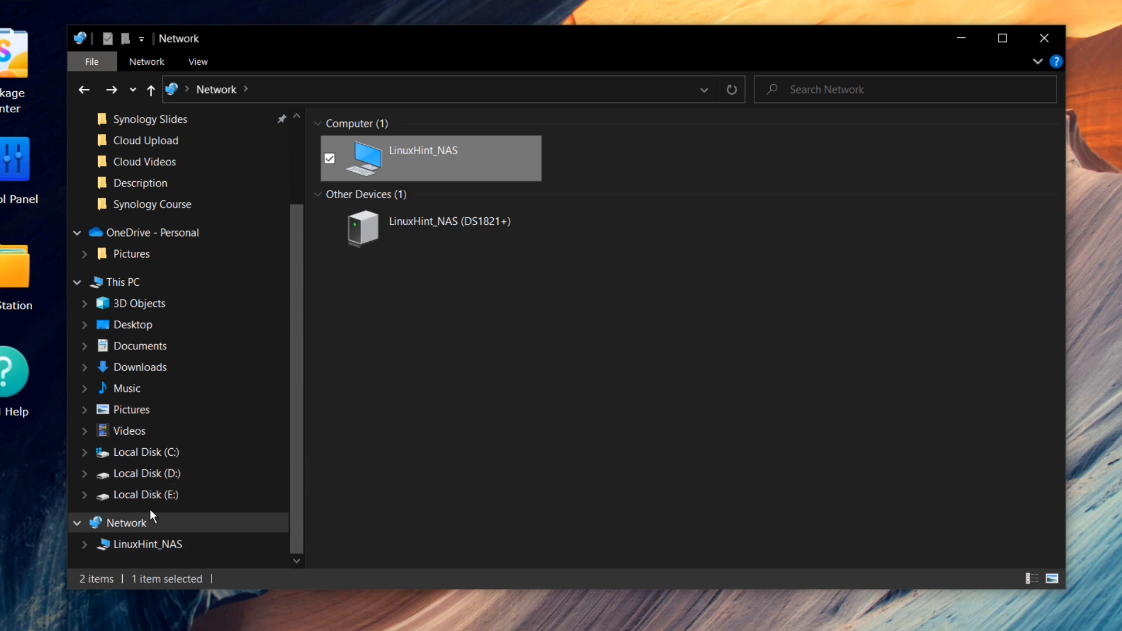
pyautogui.click(117, 282)
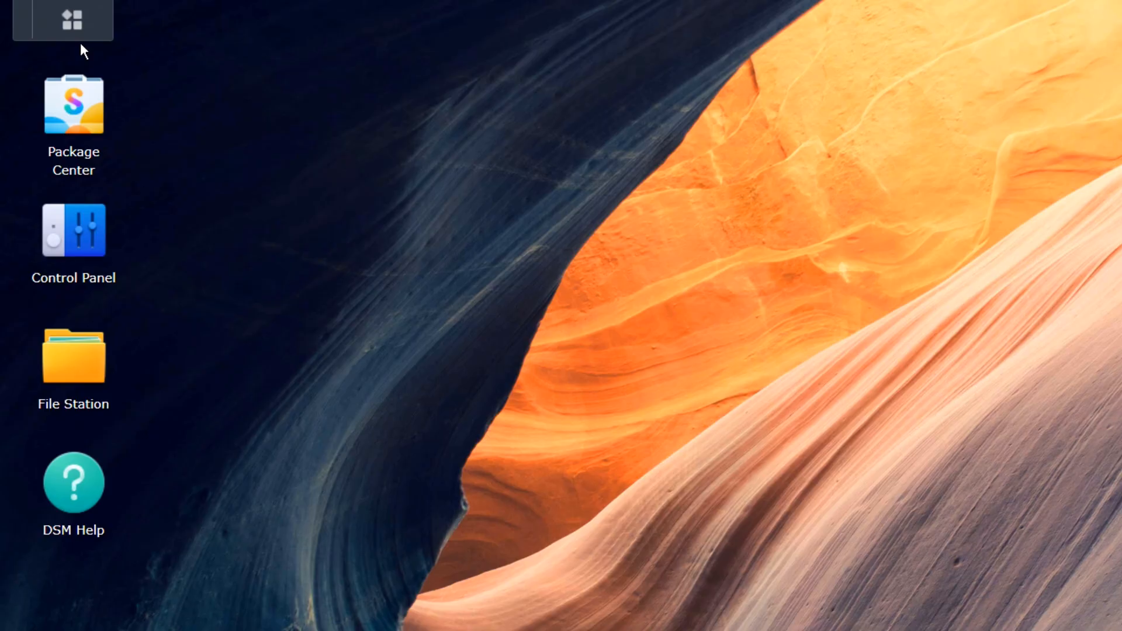
# - In Control Panel > File Services, copy the SMB Windows address \\LinuxHint_NAS
pyautogui.click(76, 26)
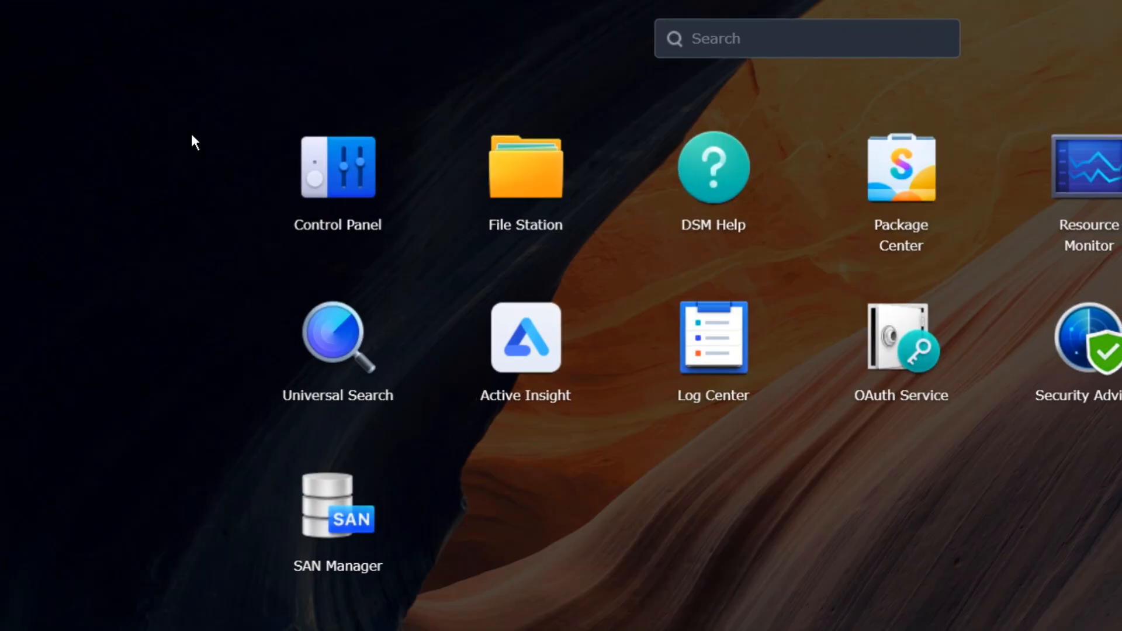
pyautogui.click(362, 195)
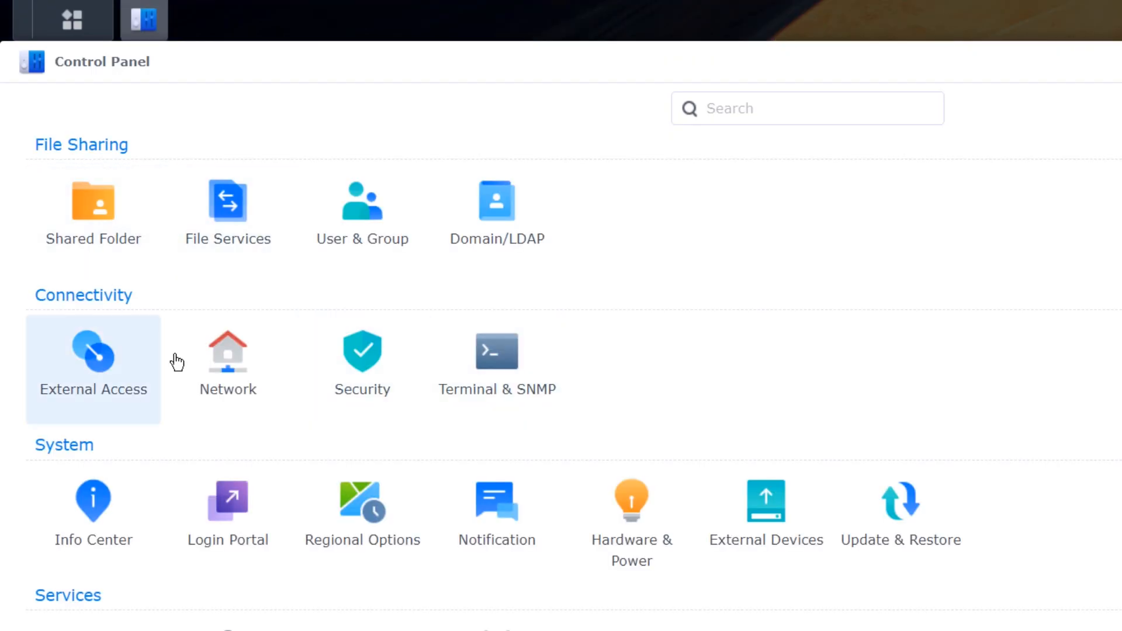
pyautogui.click(242, 228)
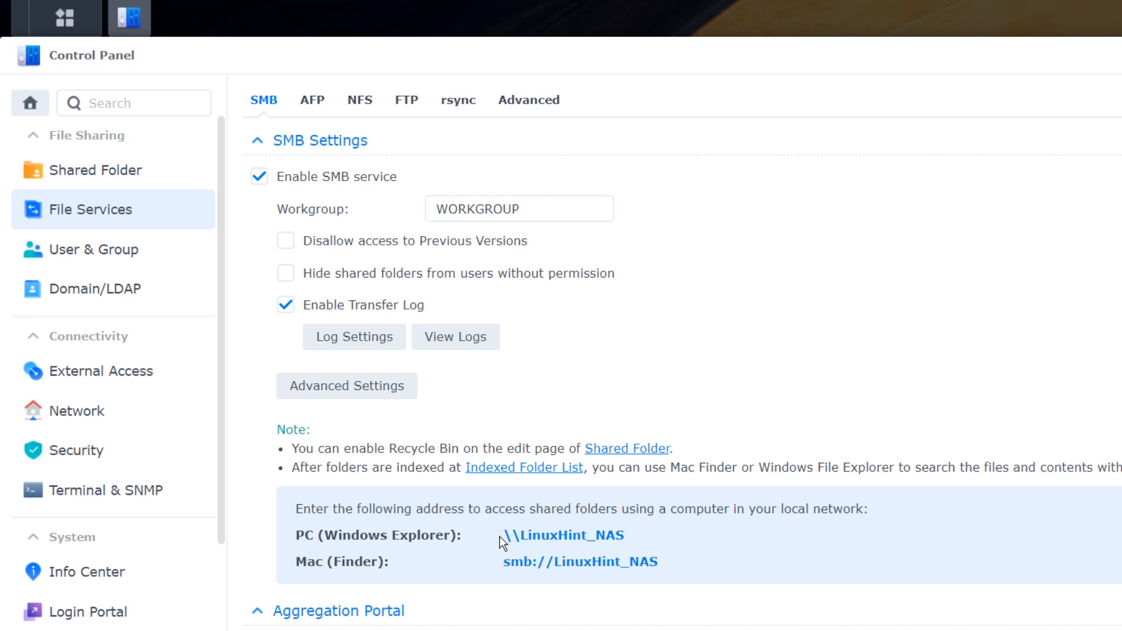
pyautogui.moveTo(508, 537); pyautogui.dragTo(651, 536)
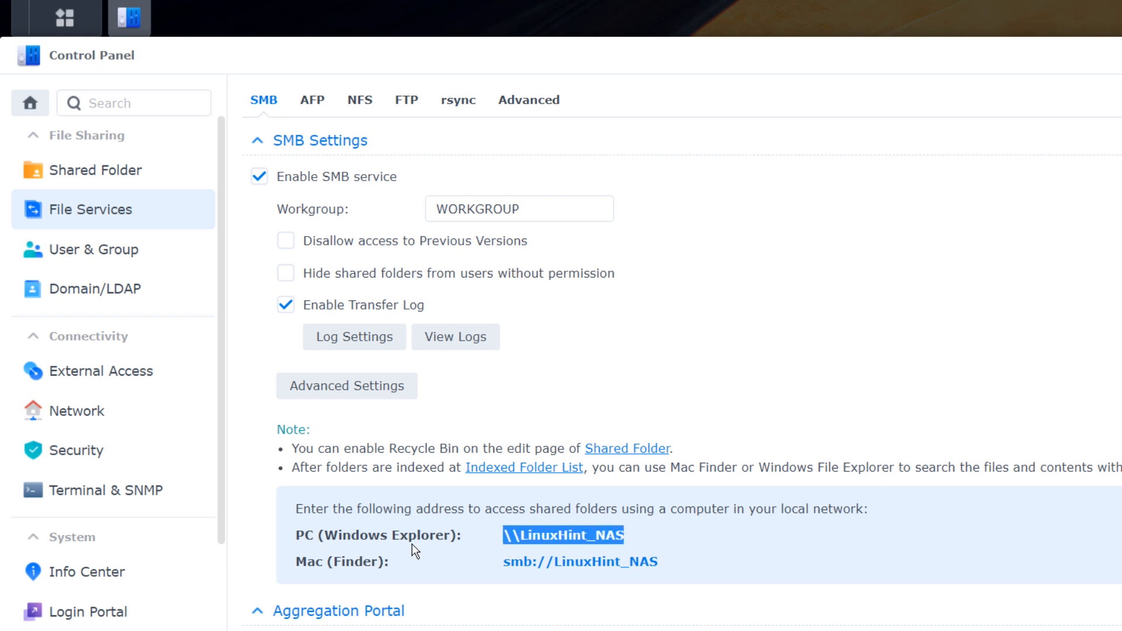
pyautogui.rightClick(549, 534)
pyautogui.click(594, 543)
# - Paste \\LinuxHint_NAS into File Explorer's address bar and go to it
pyautogui.hotkey('alt', 'Tab')
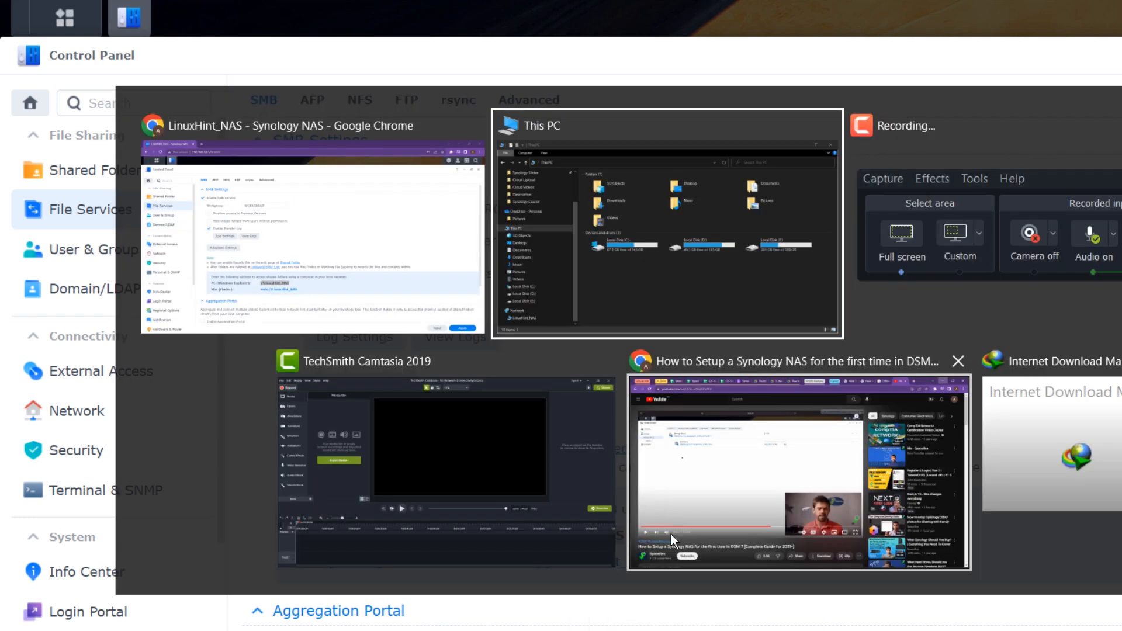
pyautogui.click(477, 132)
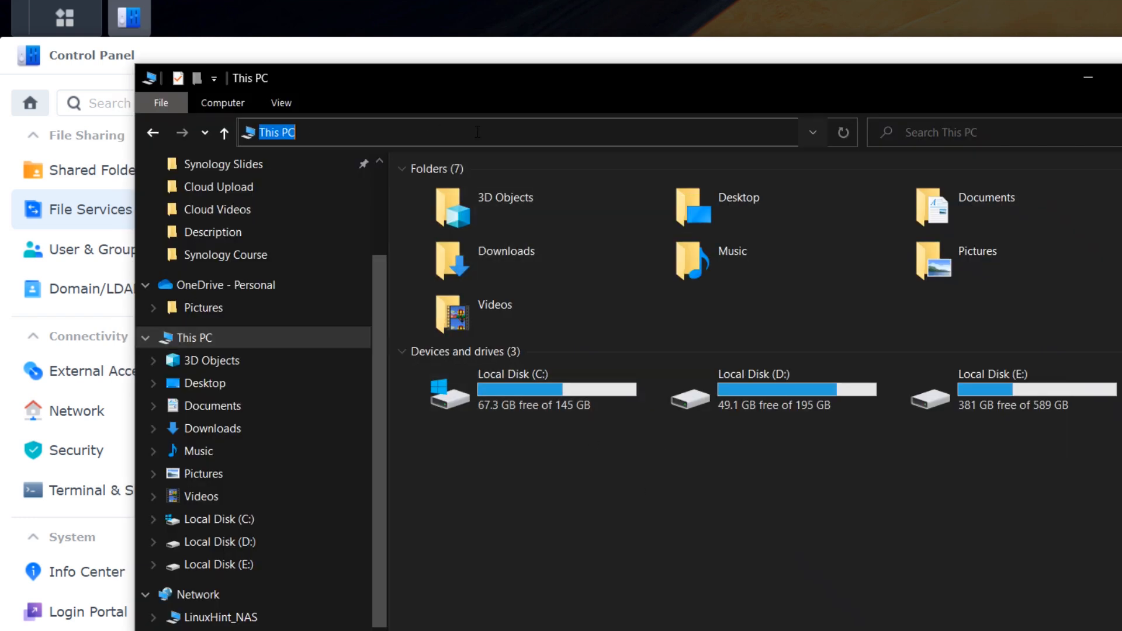
pyautogui.hotkey('ctrl', 'v')
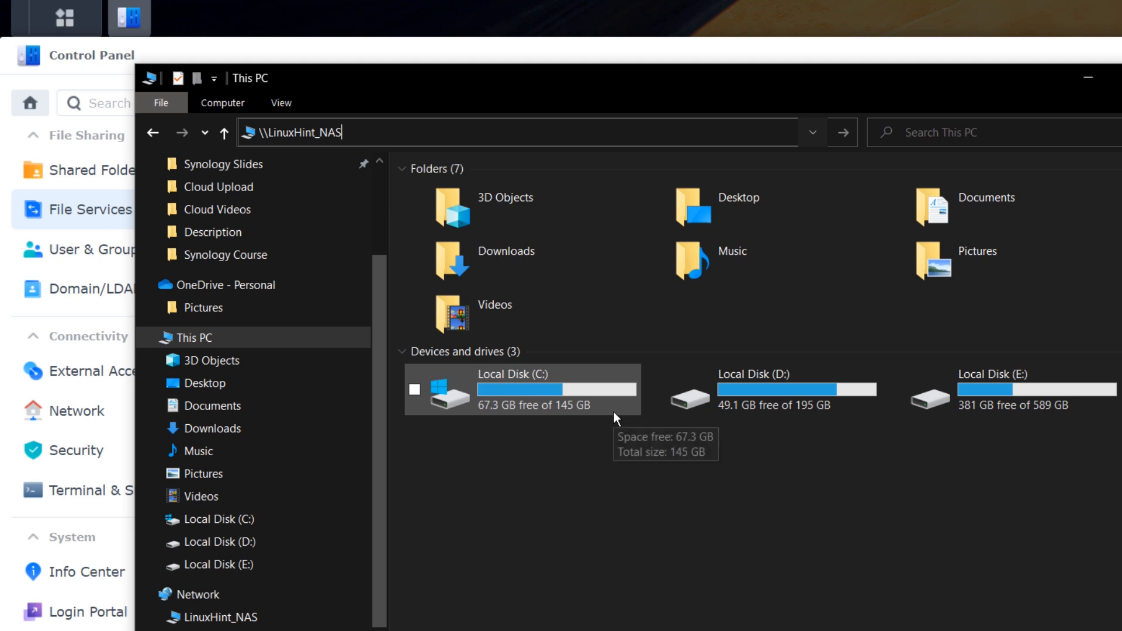
pyautogui.press('Return')
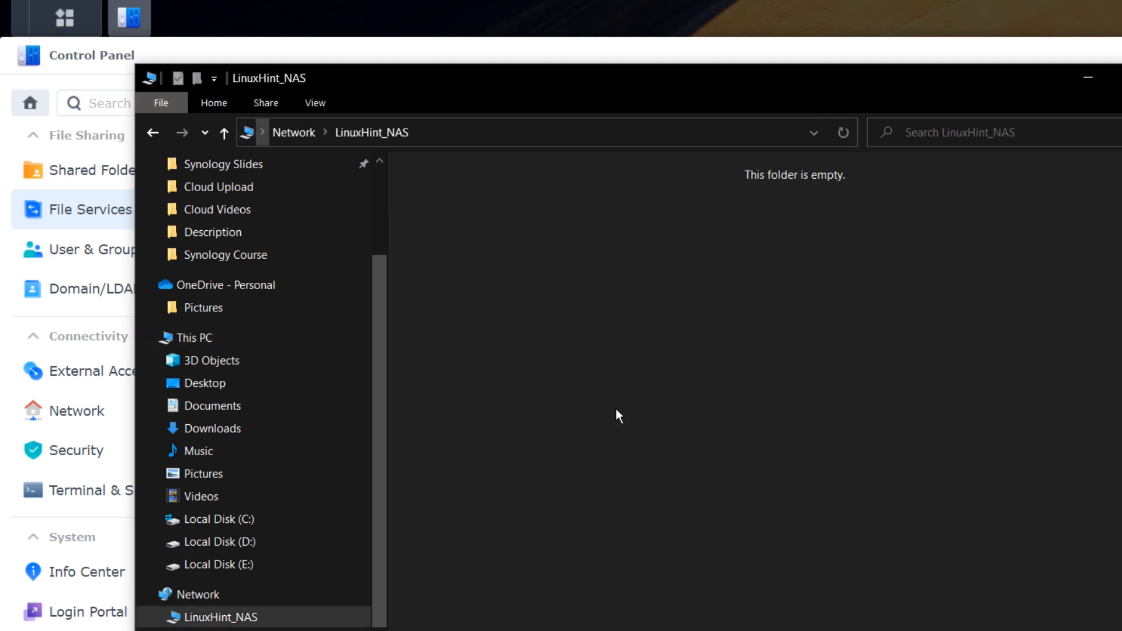
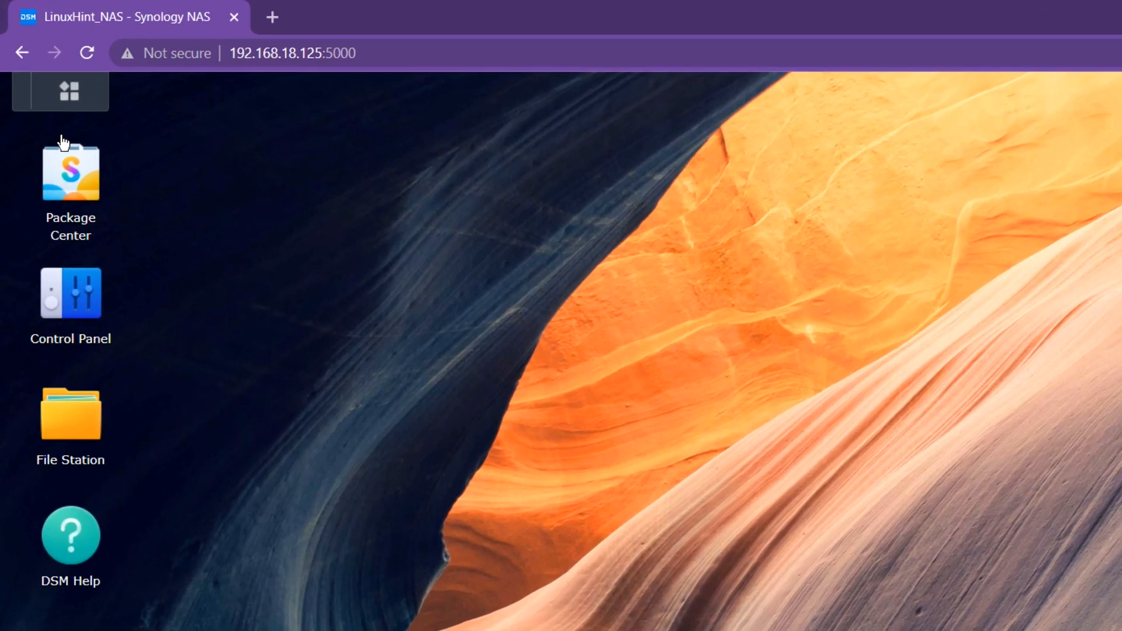
# - Open Control Panel's User & Group page listing the admin, admin123 and guest accounts
pyautogui.click(62, 82)
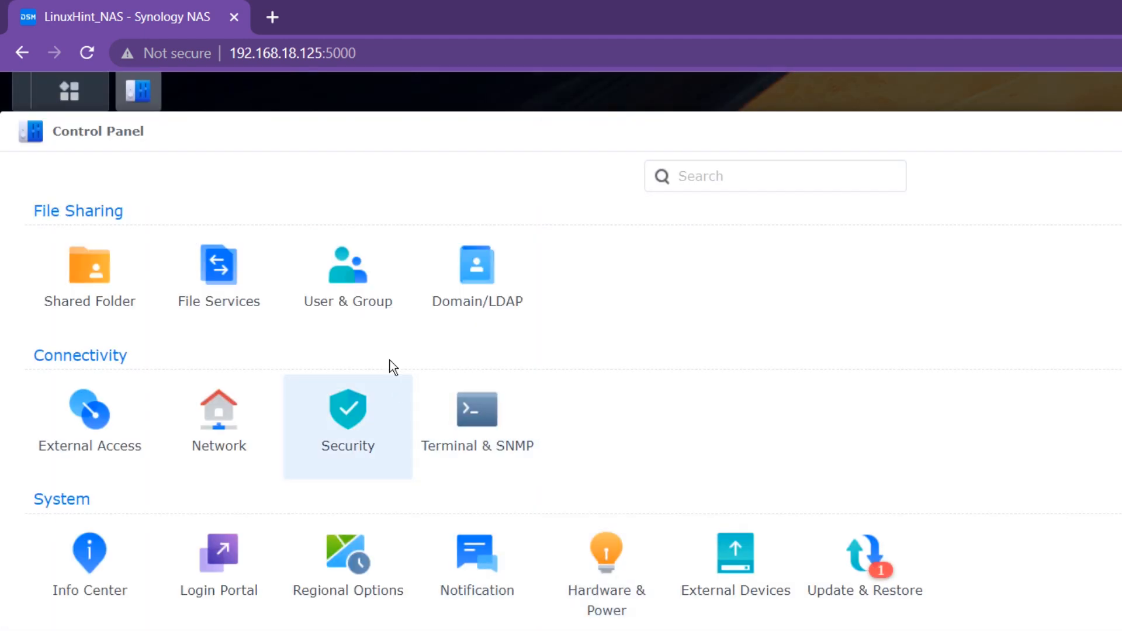
pyautogui.click(360, 316)
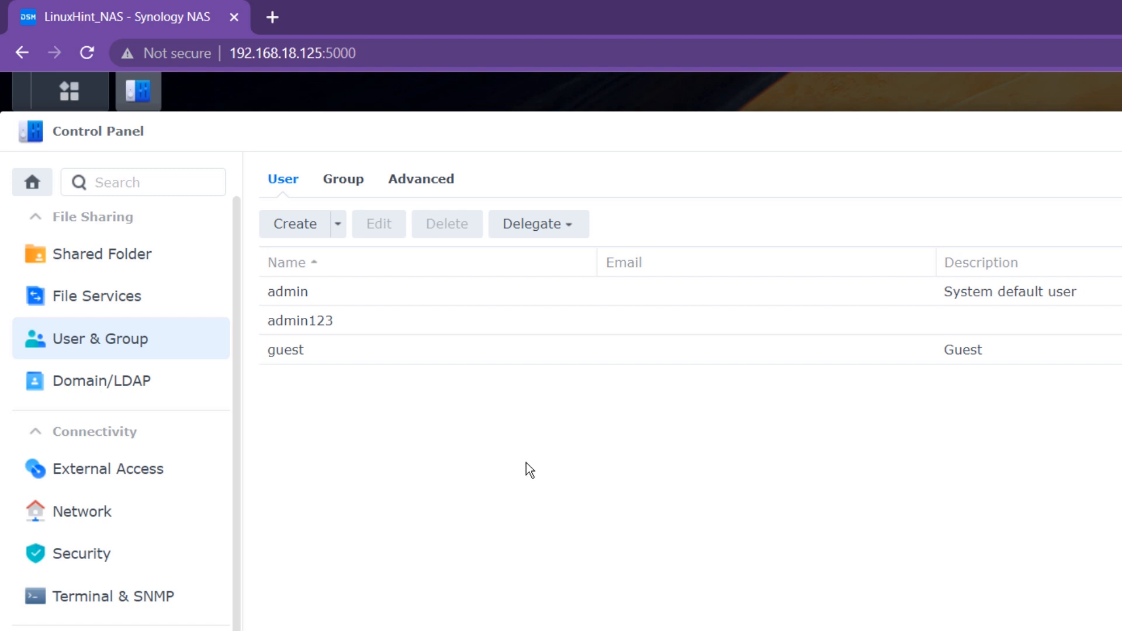
# - Start a new user named testUser1 and enter its e-mail address
pyautogui.click(305, 224)
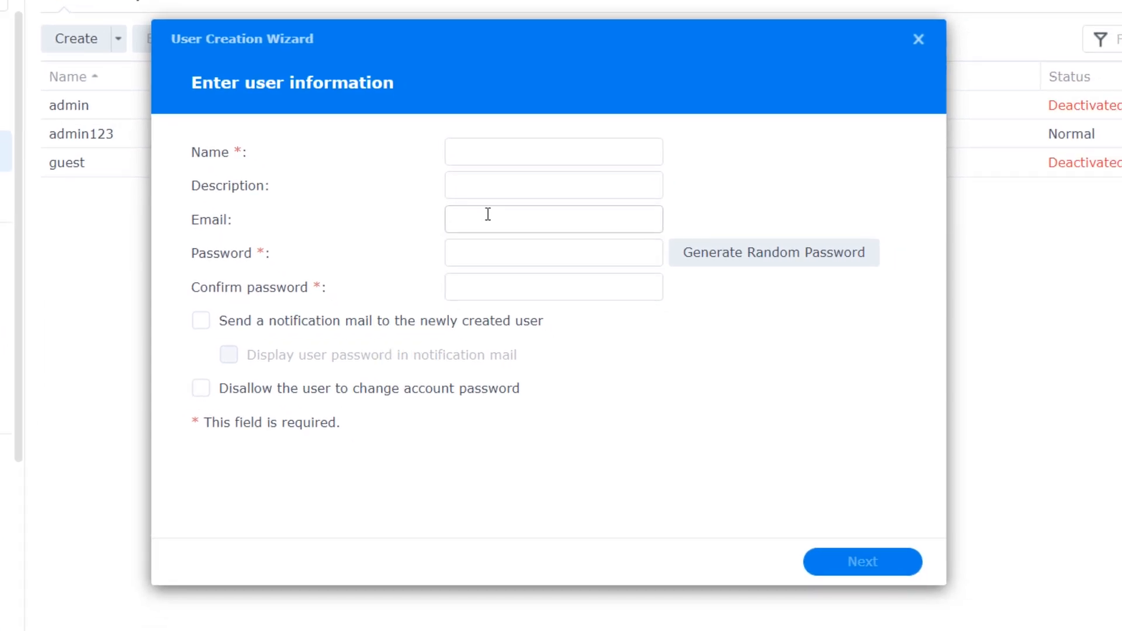
pyautogui.click(496, 162)
pyautogui.write('testUse')
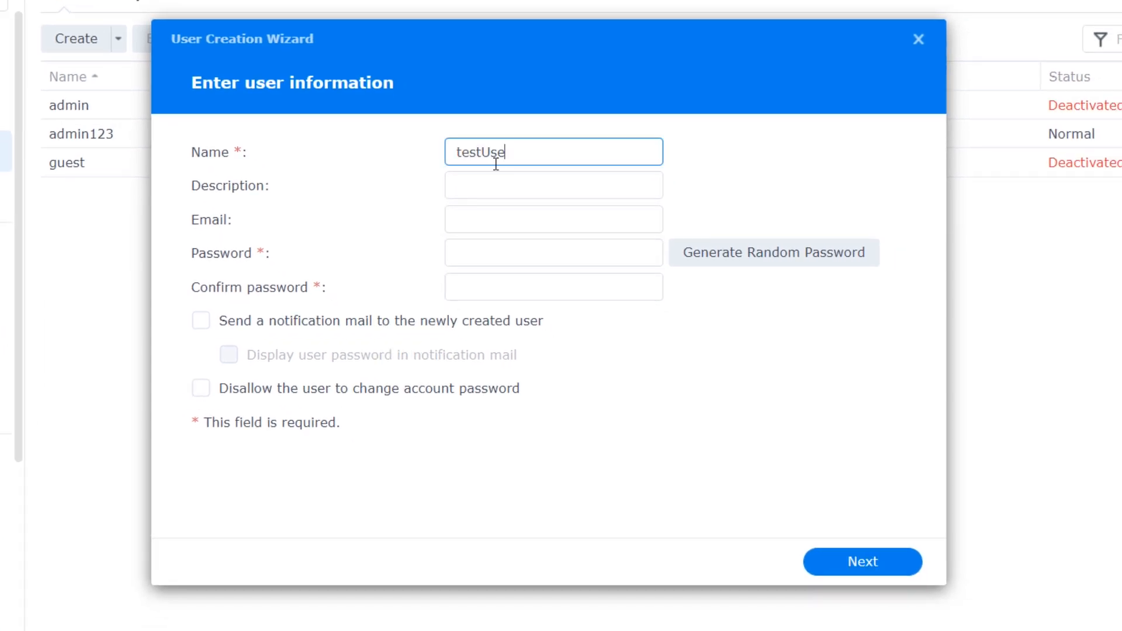
pyautogui.write('r1')
pyautogui.click(498, 184)
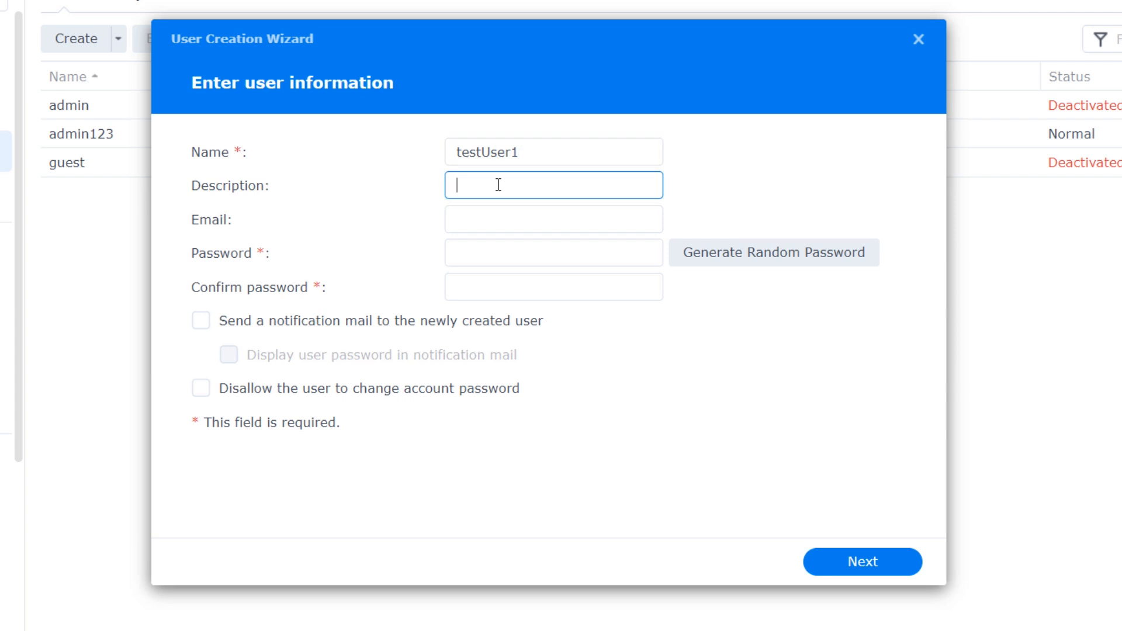
pyautogui.click(482, 223)
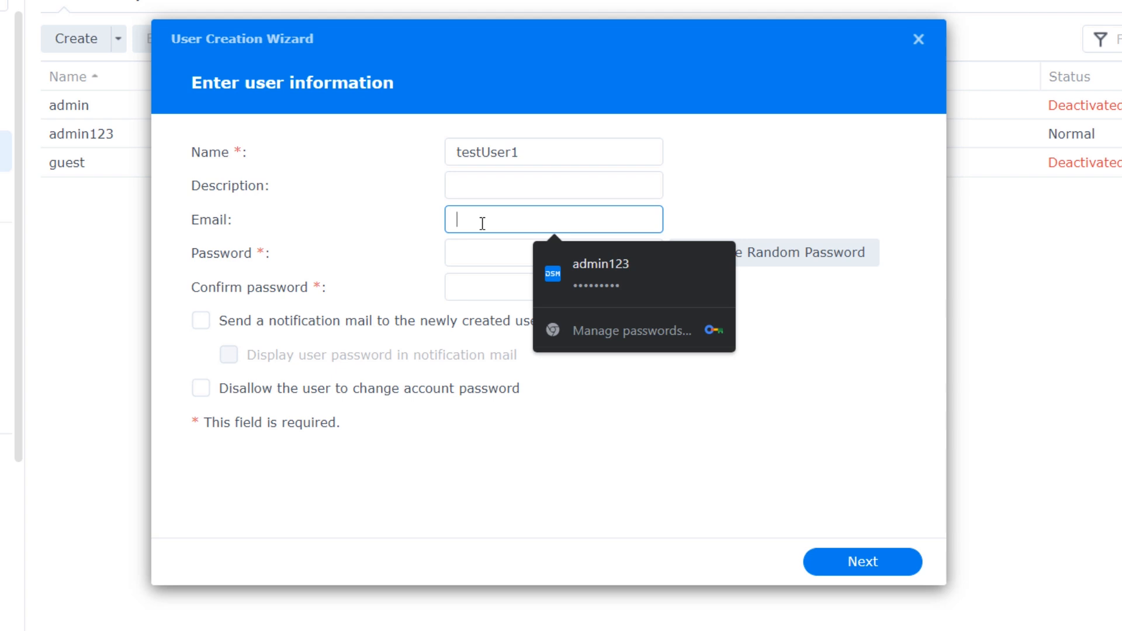
pyautogui.write('test')
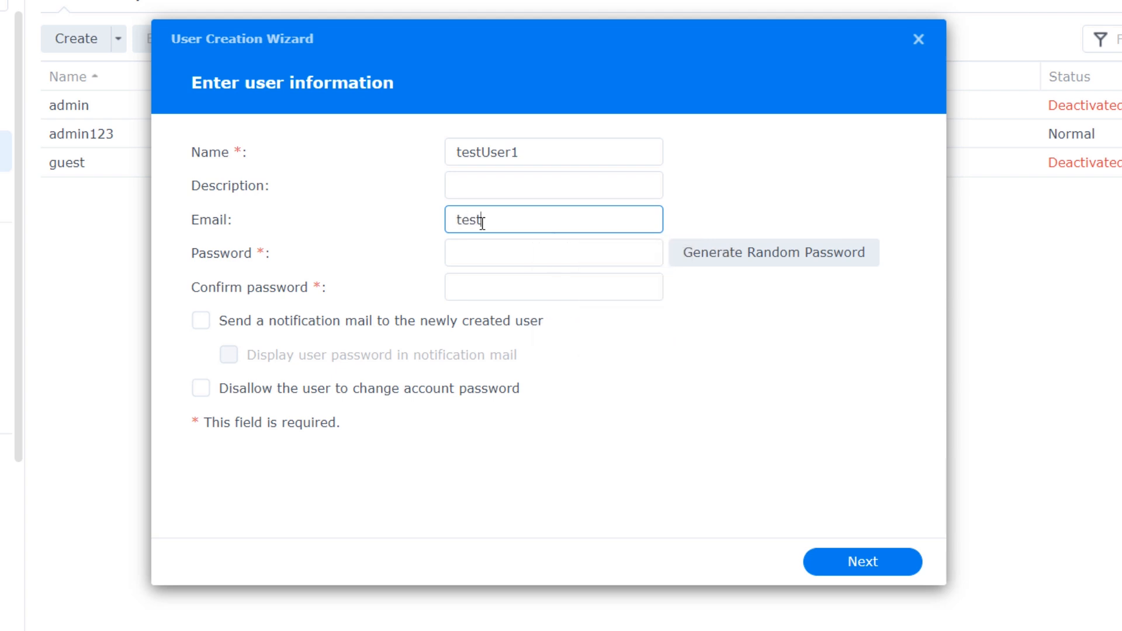
pyautogui.write('User1@test.com')
# - Enter a strong password for testUser1 and confirm it
pyautogui.click(484, 248)
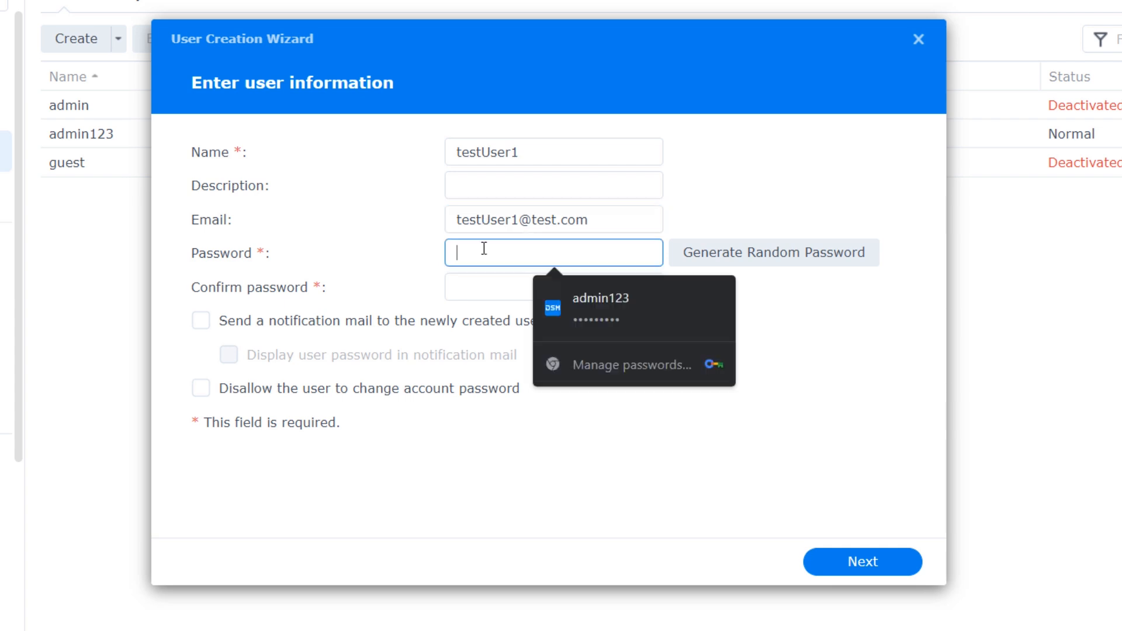
pyautogui.write('•••••••••••••••••••')
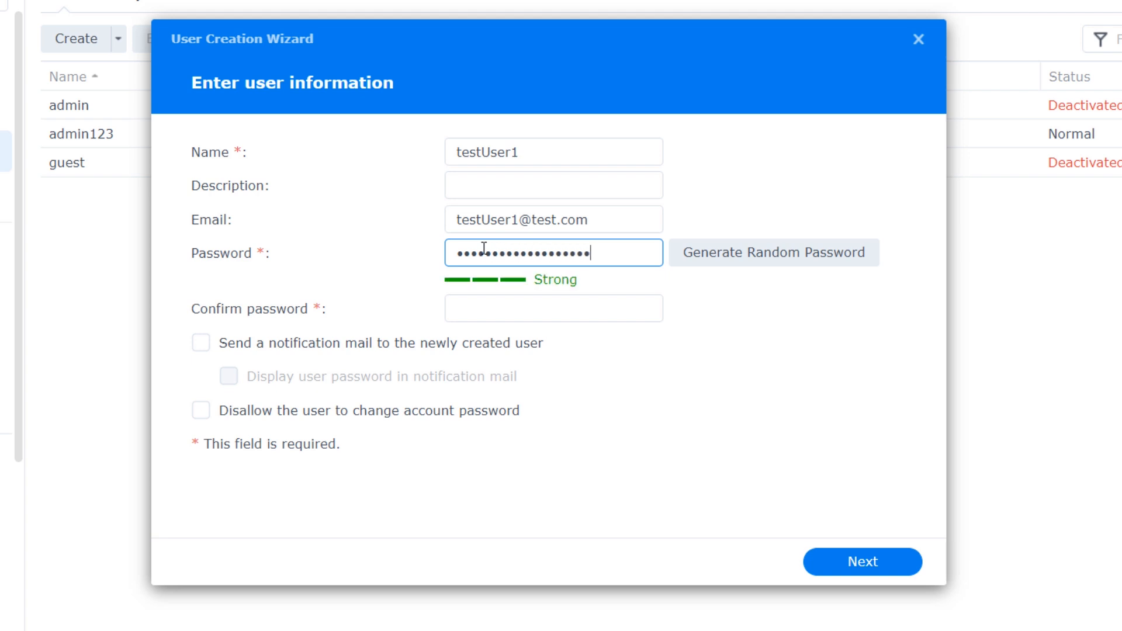
pyautogui.press('Tab')
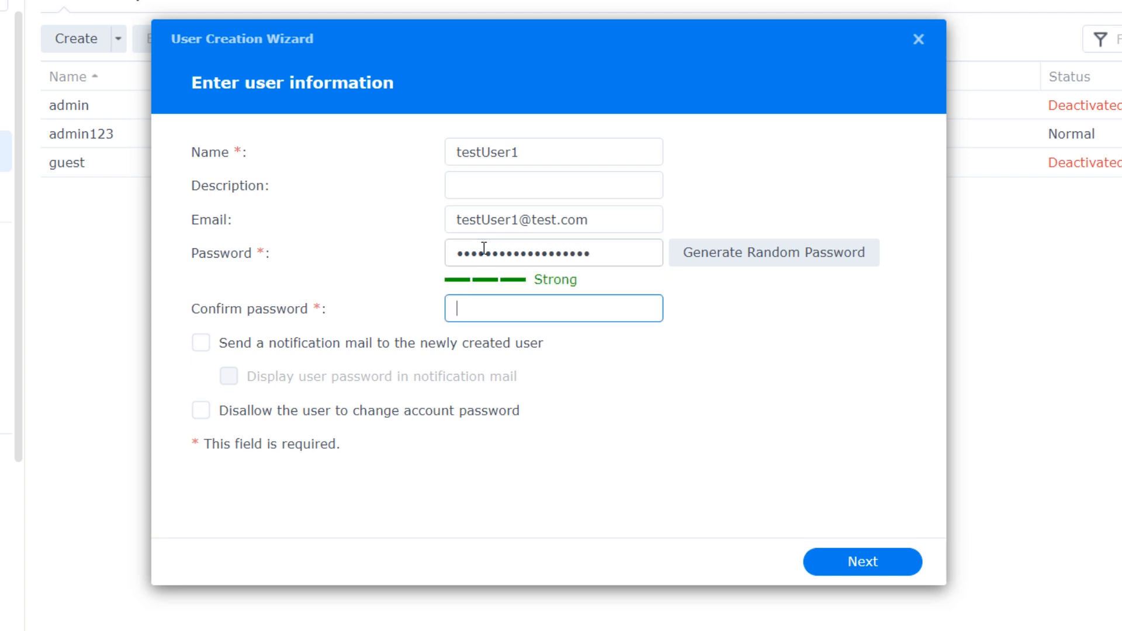
pyautogui.write('•••••••••••••••••••')
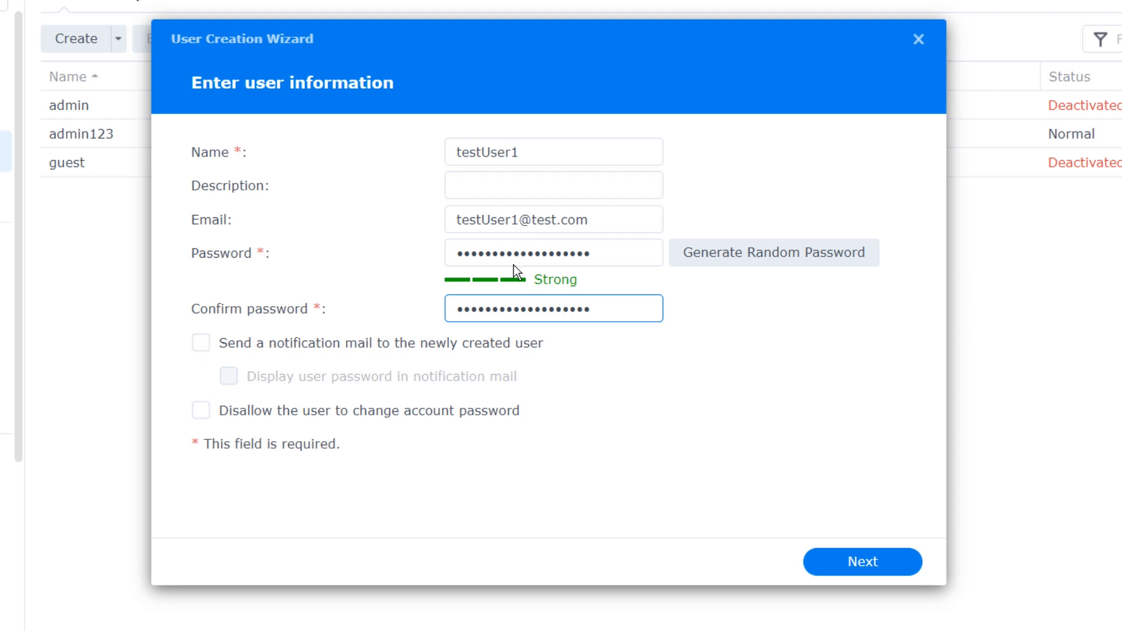
pyautogui.moveTo(607, 222); pyautogui.dragTo(451, 273)
pyautogui.click(300, 353)
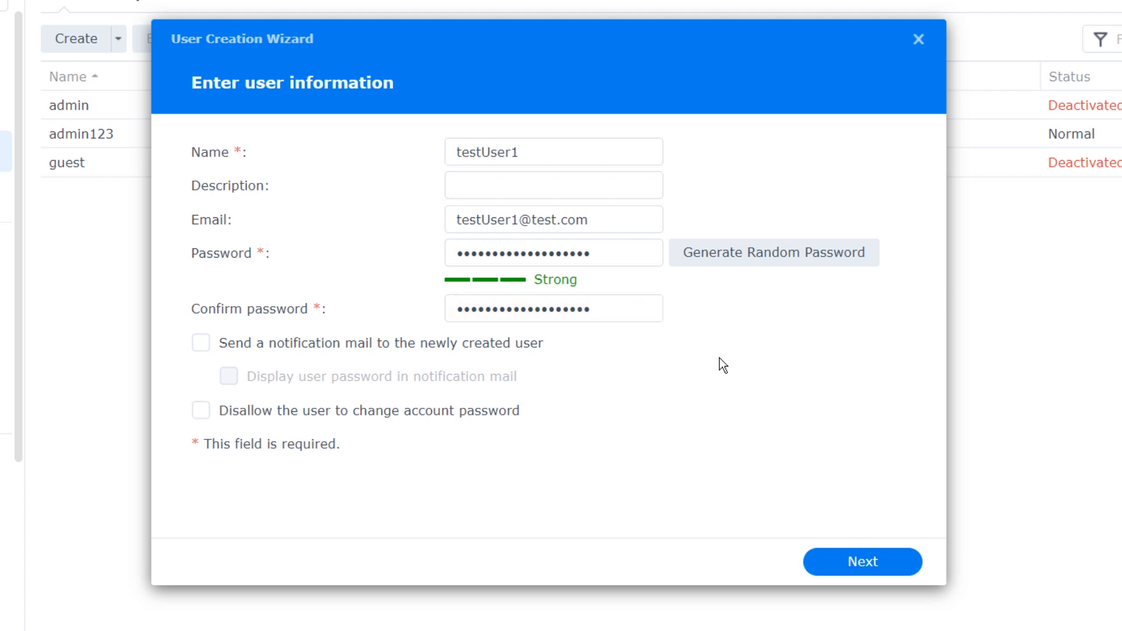
# - Keep the default groups, folder permissions, quota, app permissions (FTP unchanged) and speed limit
pyautogui.click(857, 570)
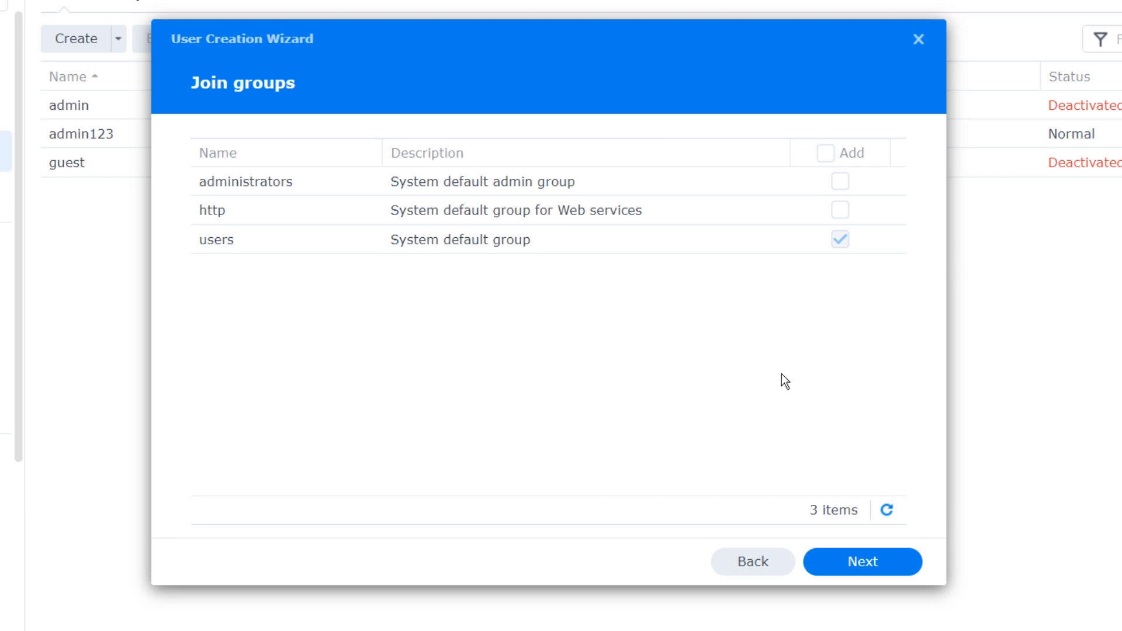
pyautogui.click(857, 572)
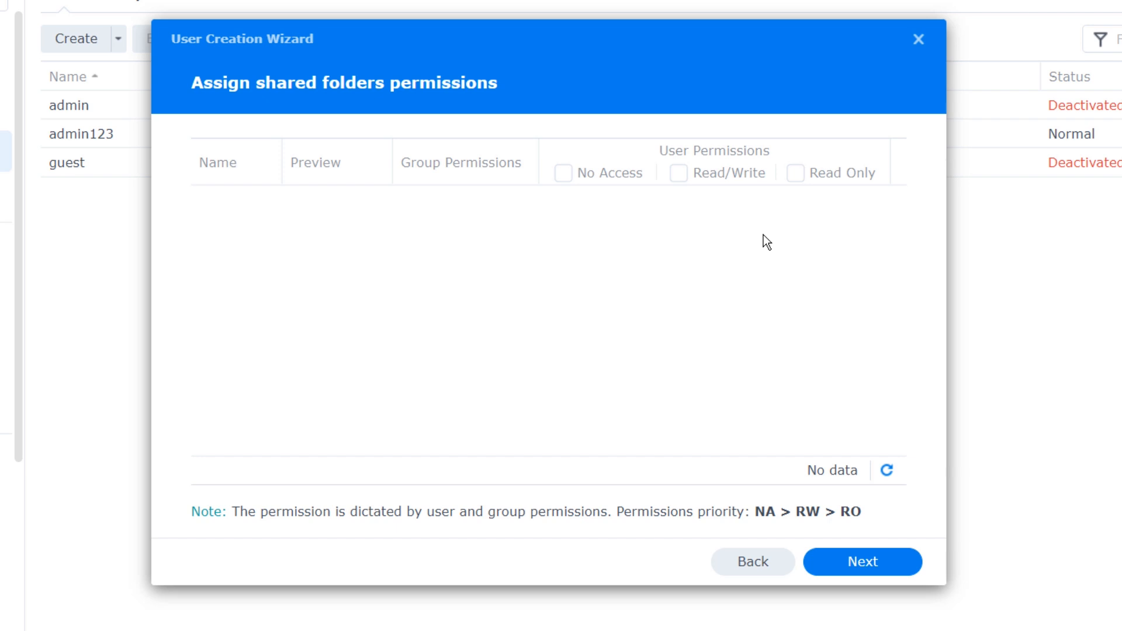
pyautogui.click(869, 565)
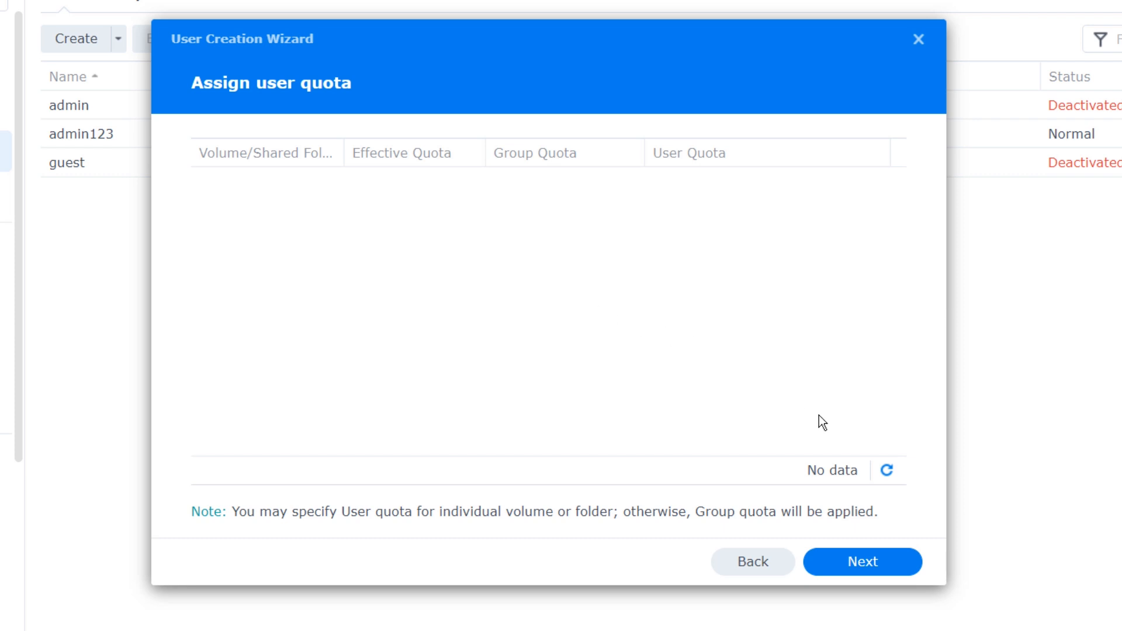
pyautogui.click(871, 565)
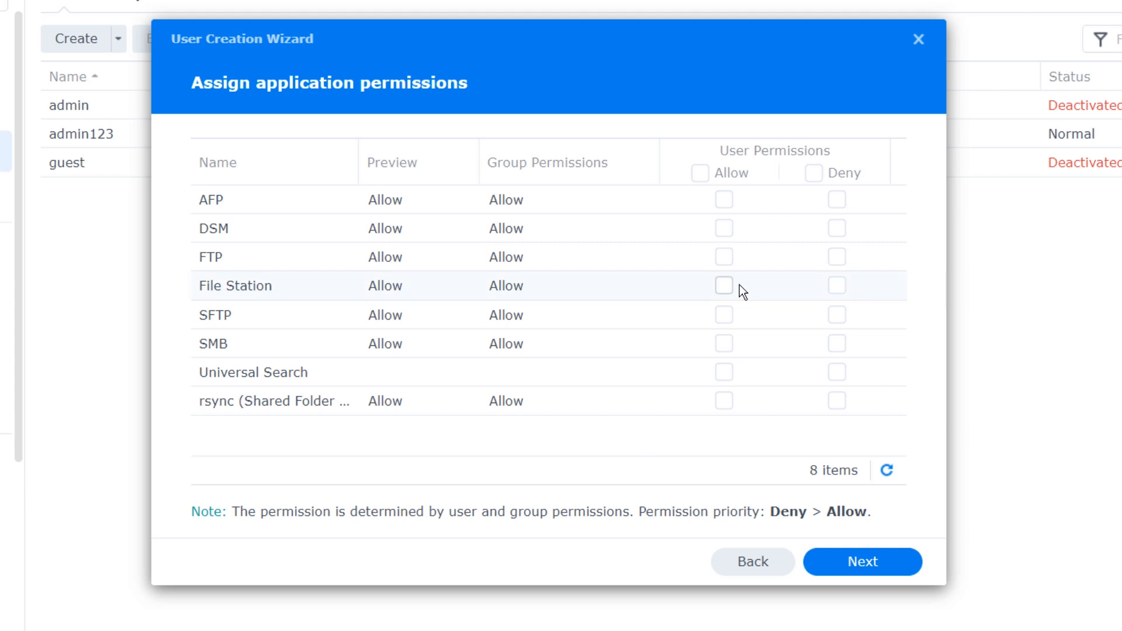
pyautogui.click(725, 257)
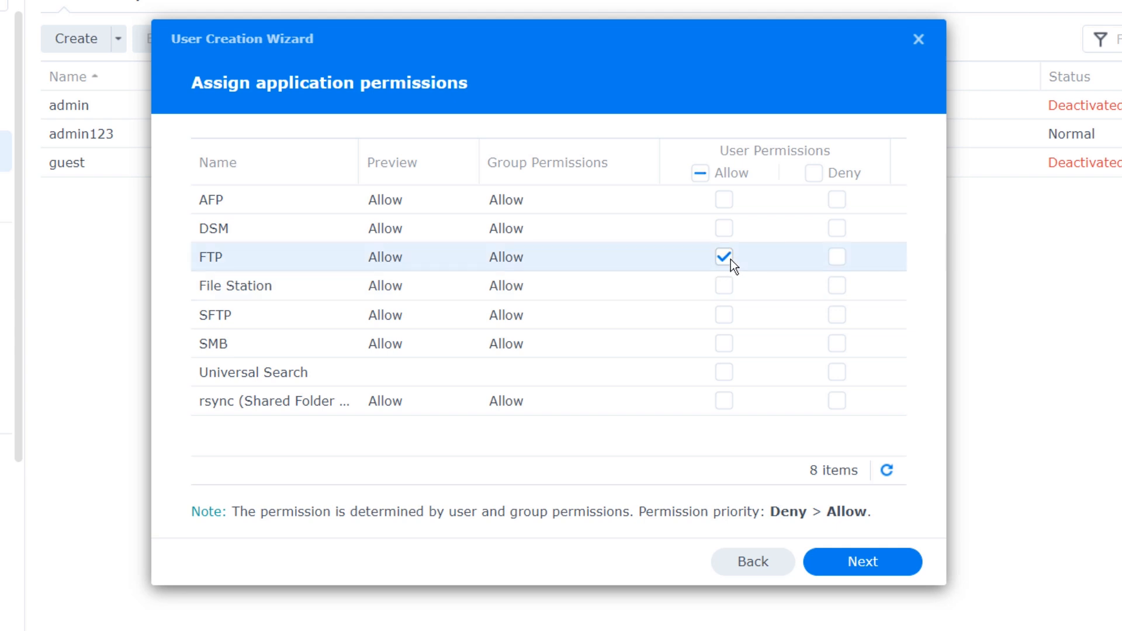
pyautogui.click(725, 257)
pyautogui.click(864, 567)
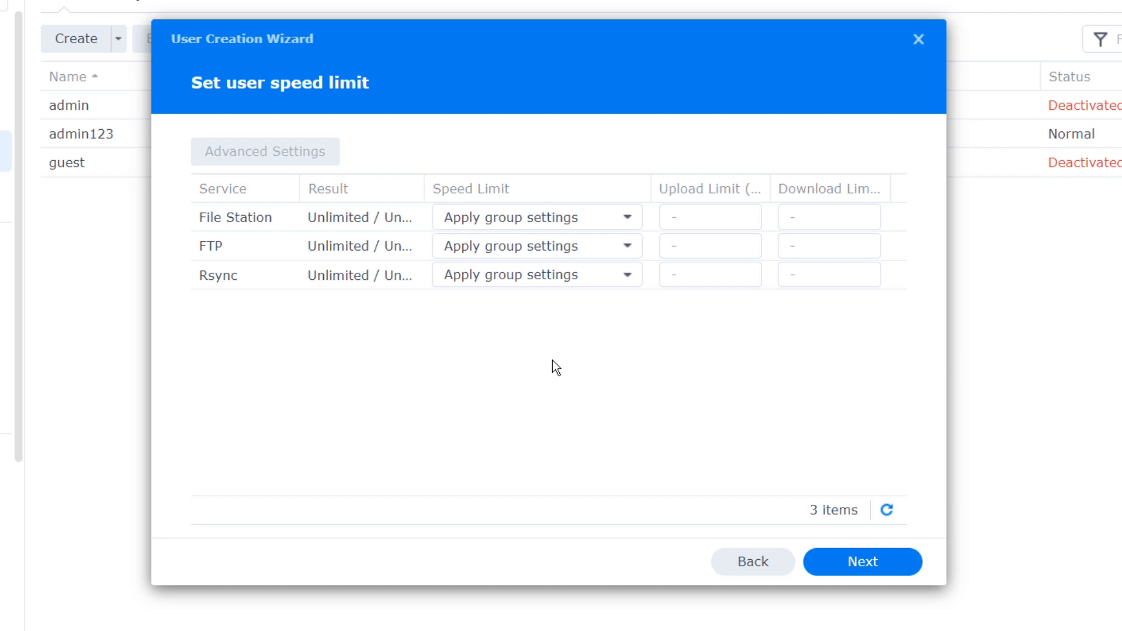
pyautogui.click(854, 565)
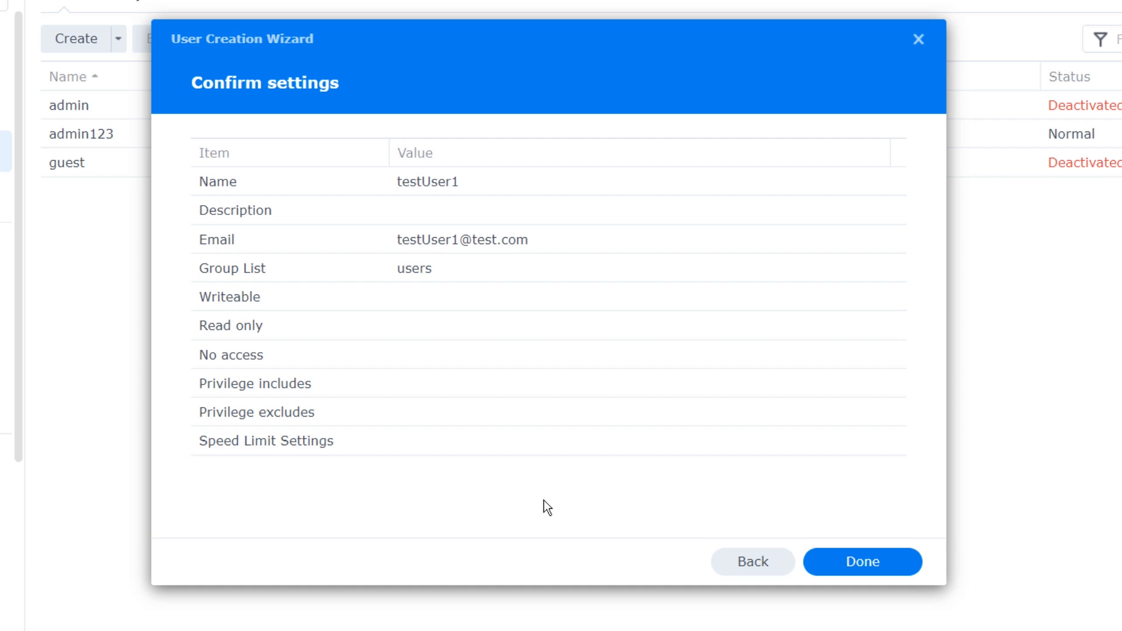
# - Finish creating testUser1 and switch to the Group list
pyautogui.click(889, 565)
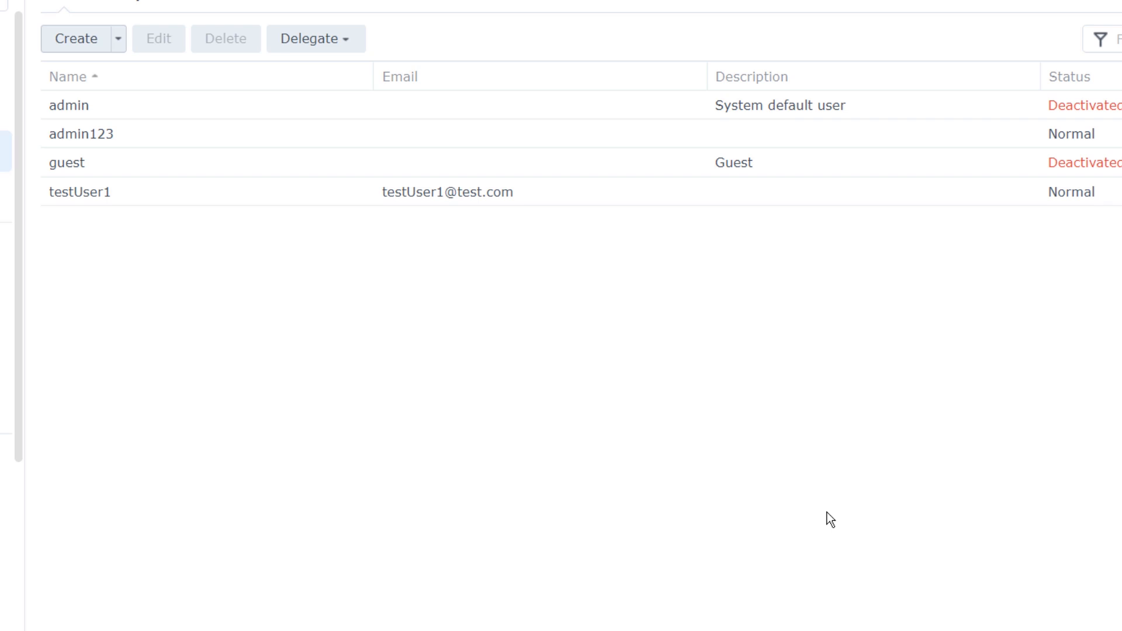
pyautogui.click(162, 191)
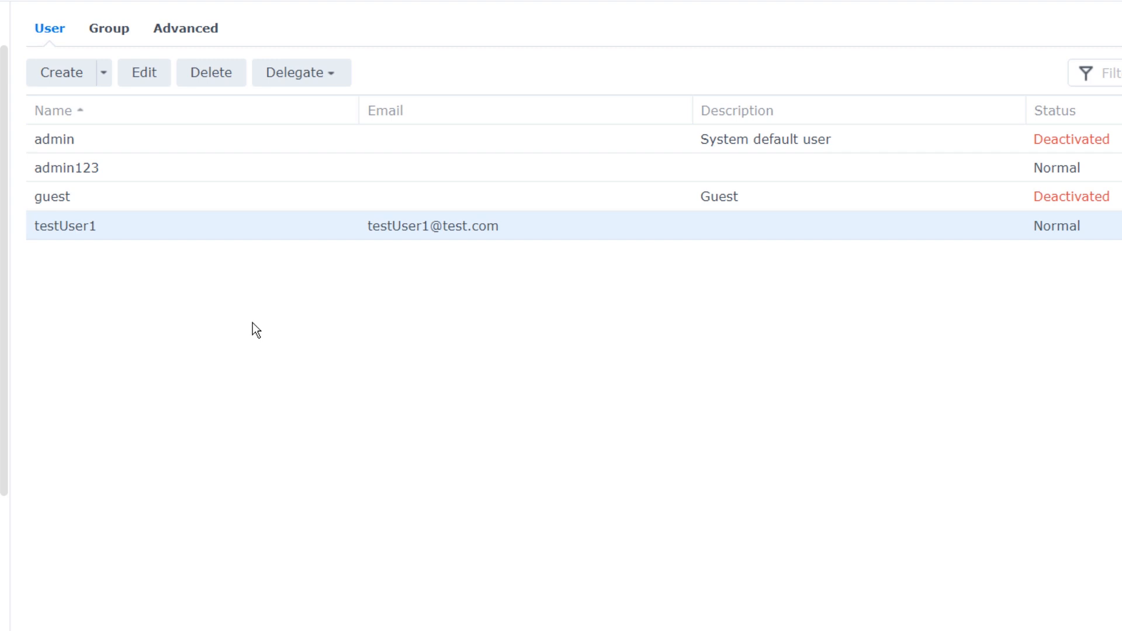
pyautogui.click(111, 28)
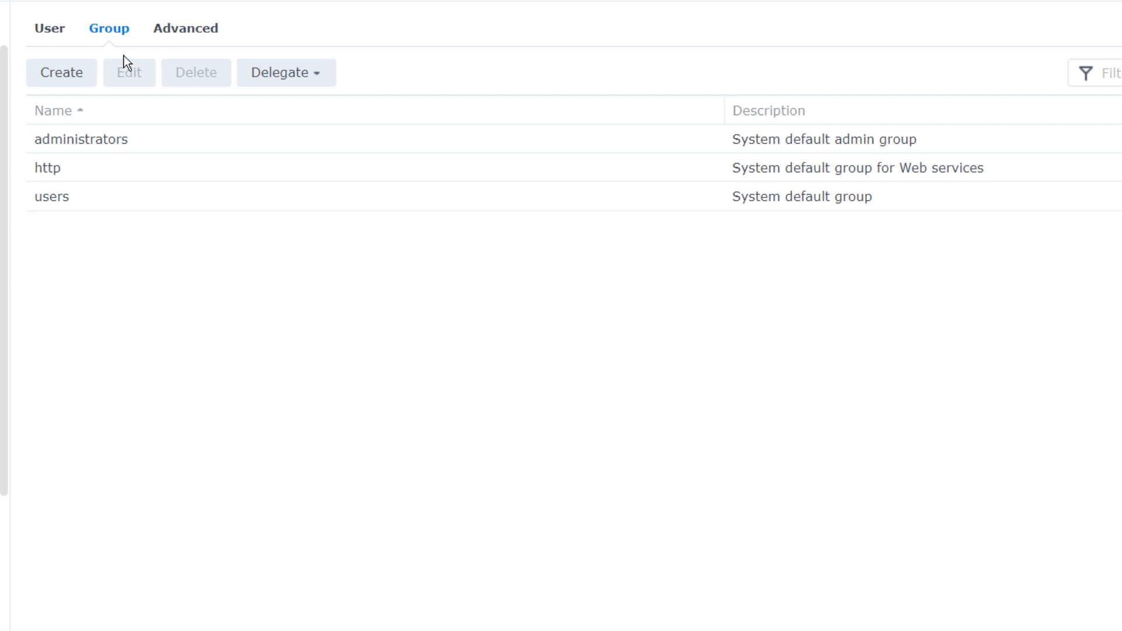
# - Create group testUserGroup with testUser1 as member, keeping all other defaults
pyautogui.click(80, 76)
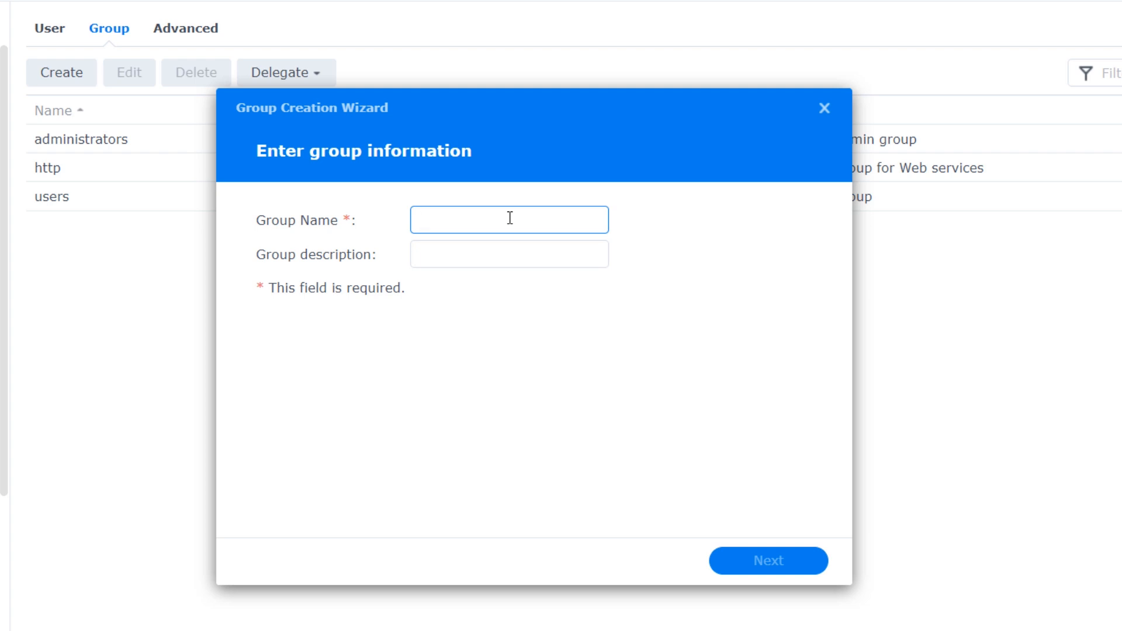
pyautogui.write('testUserGroup')
pyautogui.click(573, 293)
pyautogui.click(539, 262)
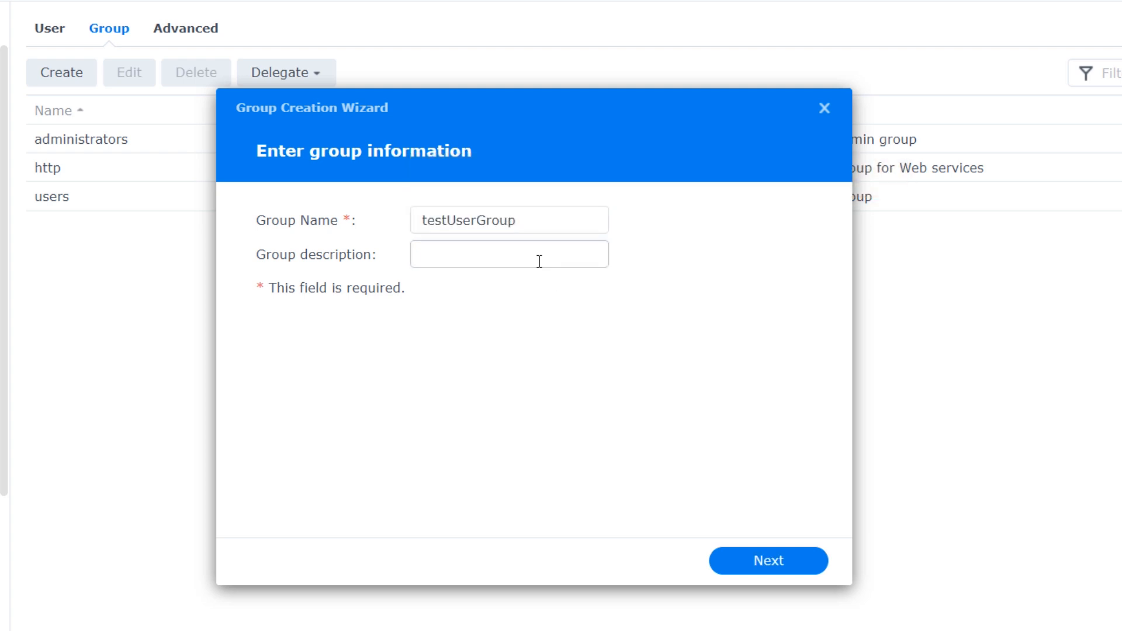
pyautogui.click(767, 563)
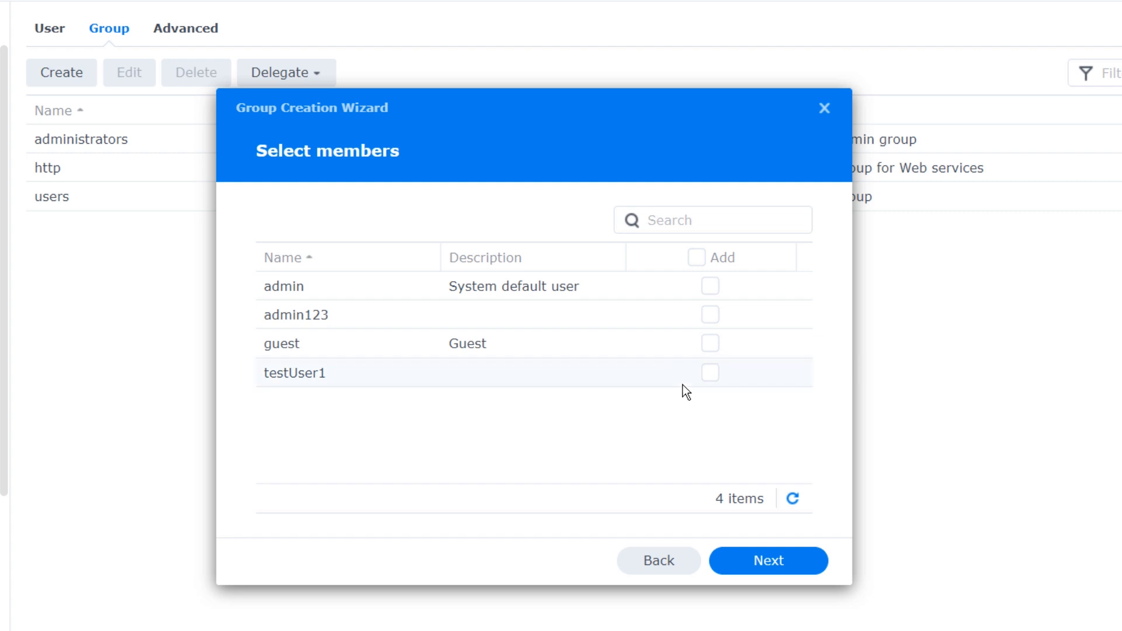
pyautogui.click(717, 380)
pyautogui.click(762, 563)
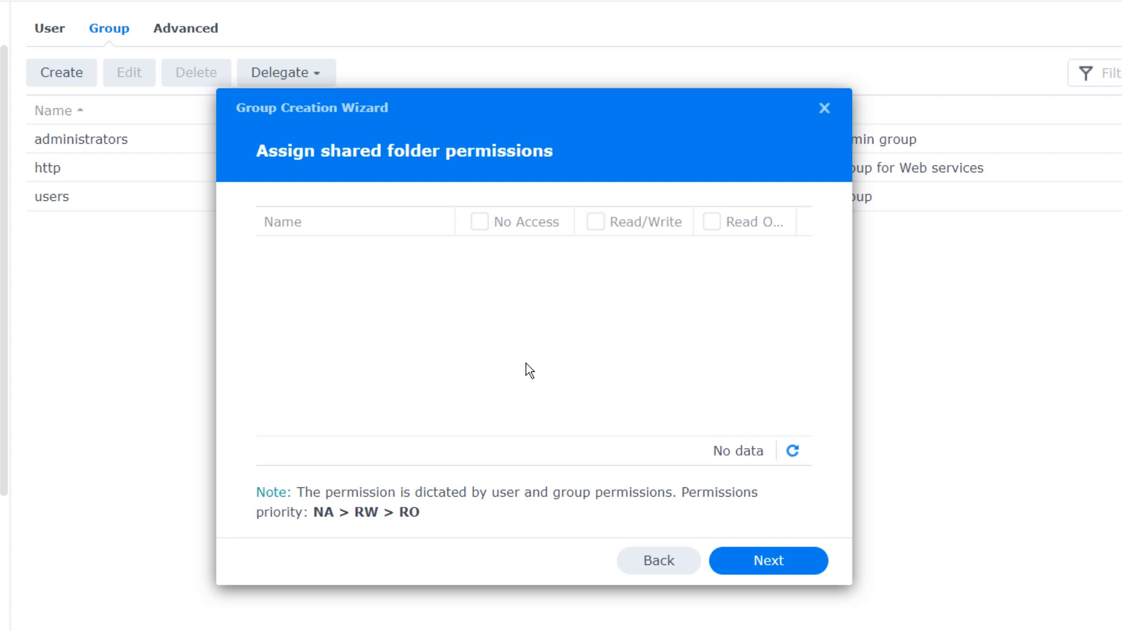
pyautogui.click(766, 561)
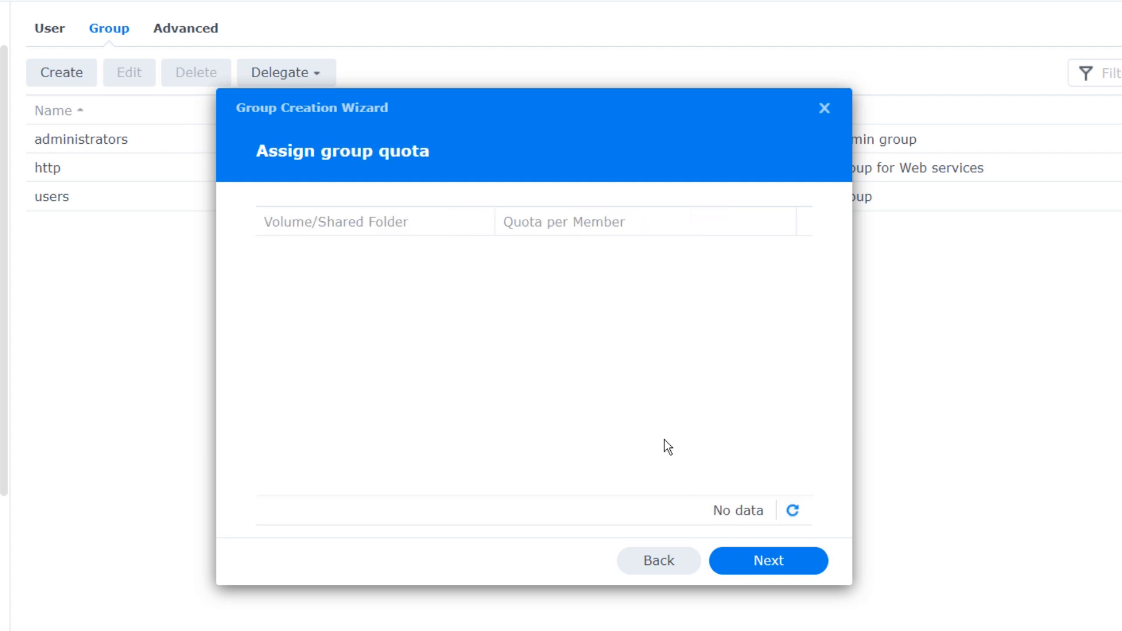
pyautogui.click(737, 565)
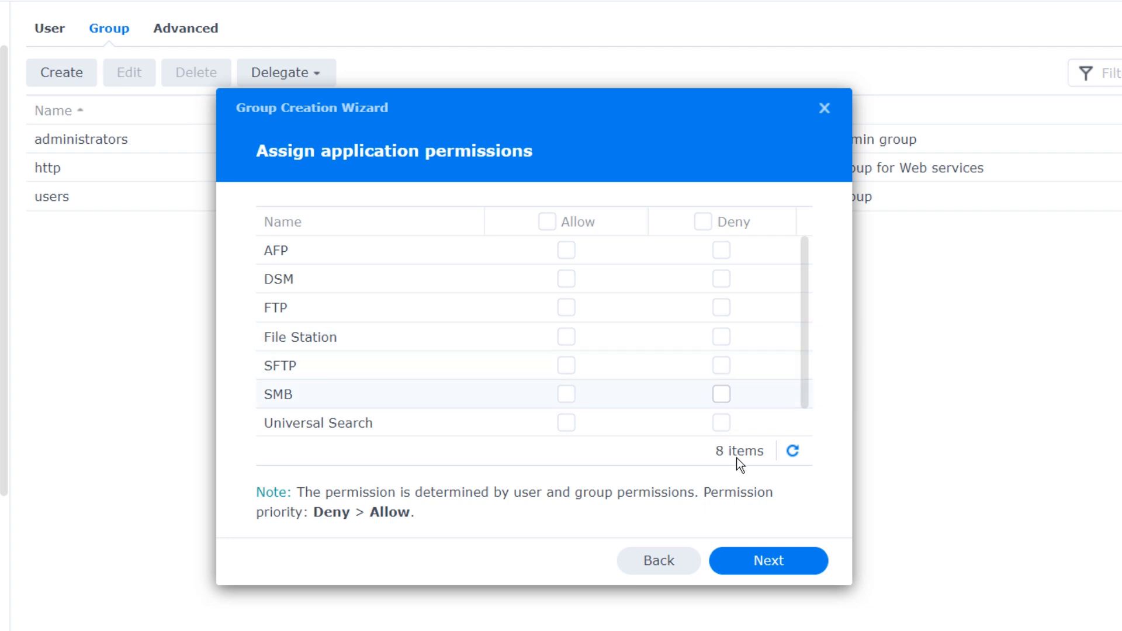
pyautogui.click(755, 566)
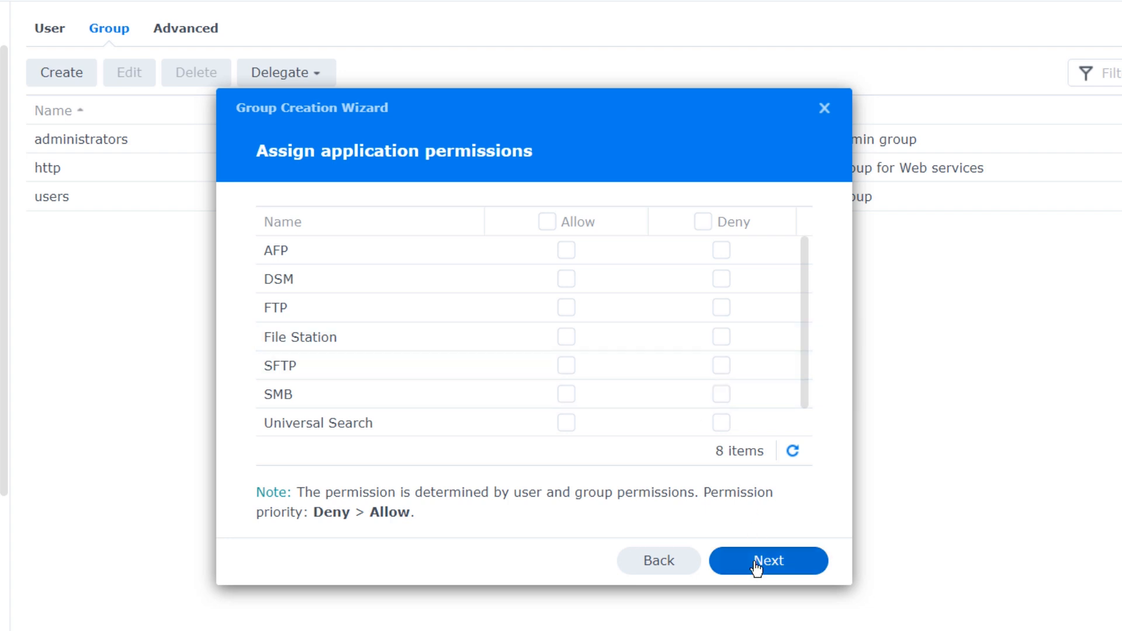
pyautogui.click(767, 567)
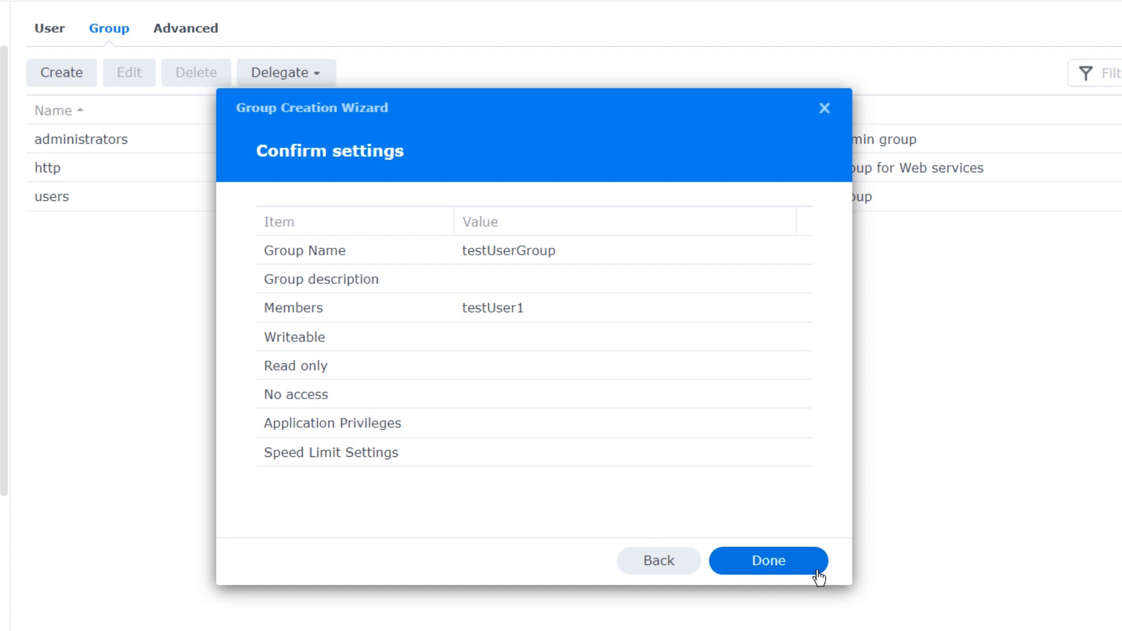
pyautogui.click(744, 561)
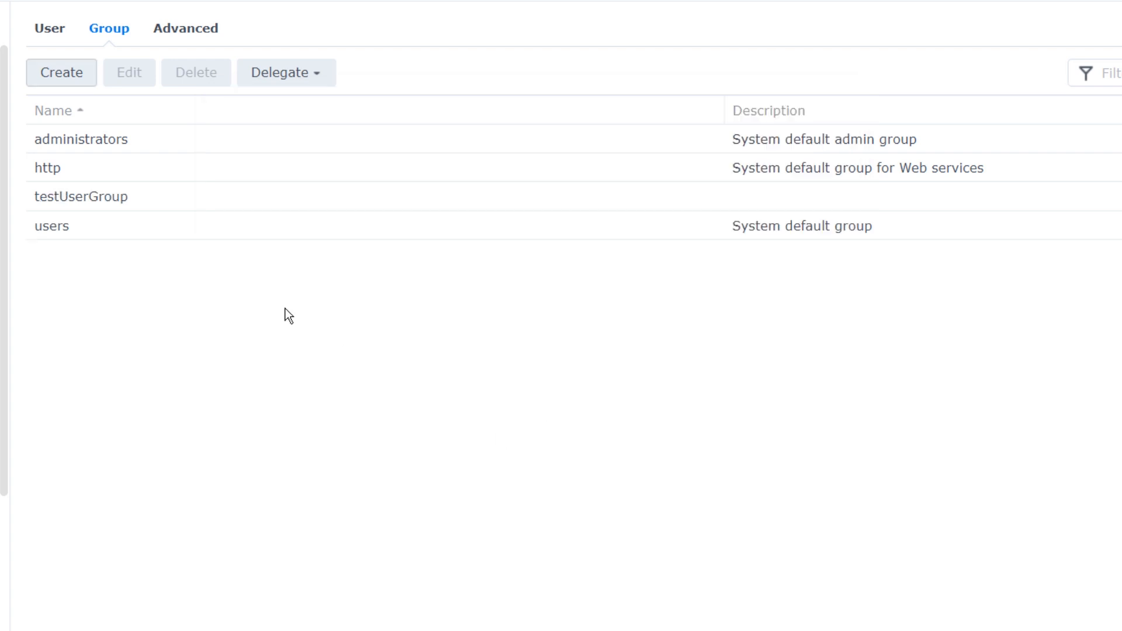
# - Check testUserGroup's Members tab lists testUser1, then close without saving
pyautogui.click(282, 201)
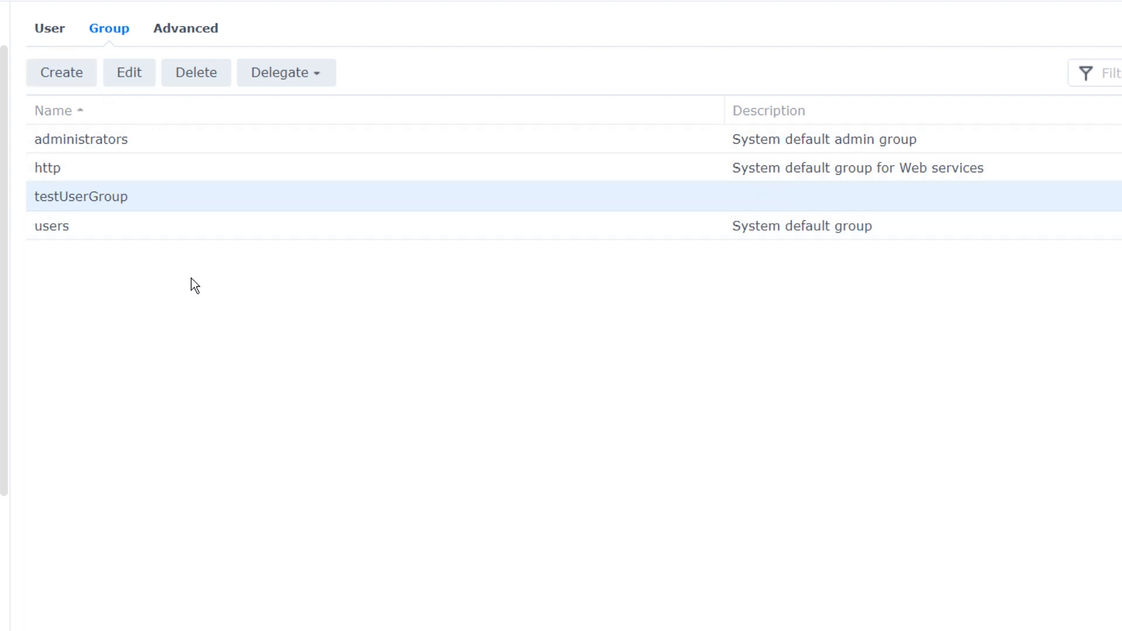
pyautogui.click(135, 75)
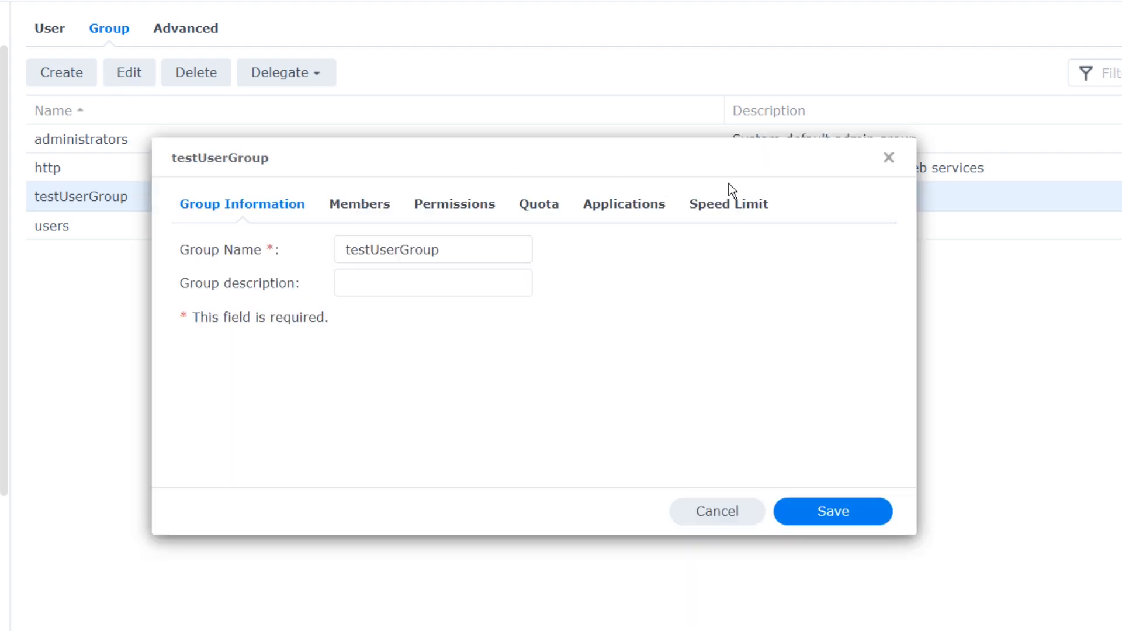
pyautogui.click(355, 214)
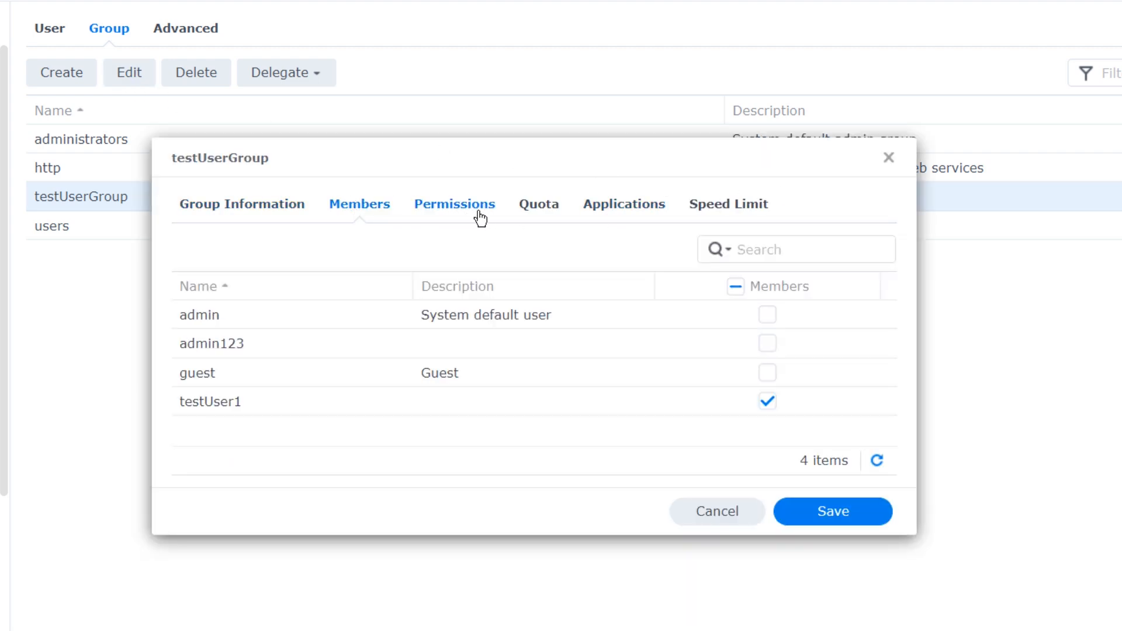
pyautogui.click(889, 157)
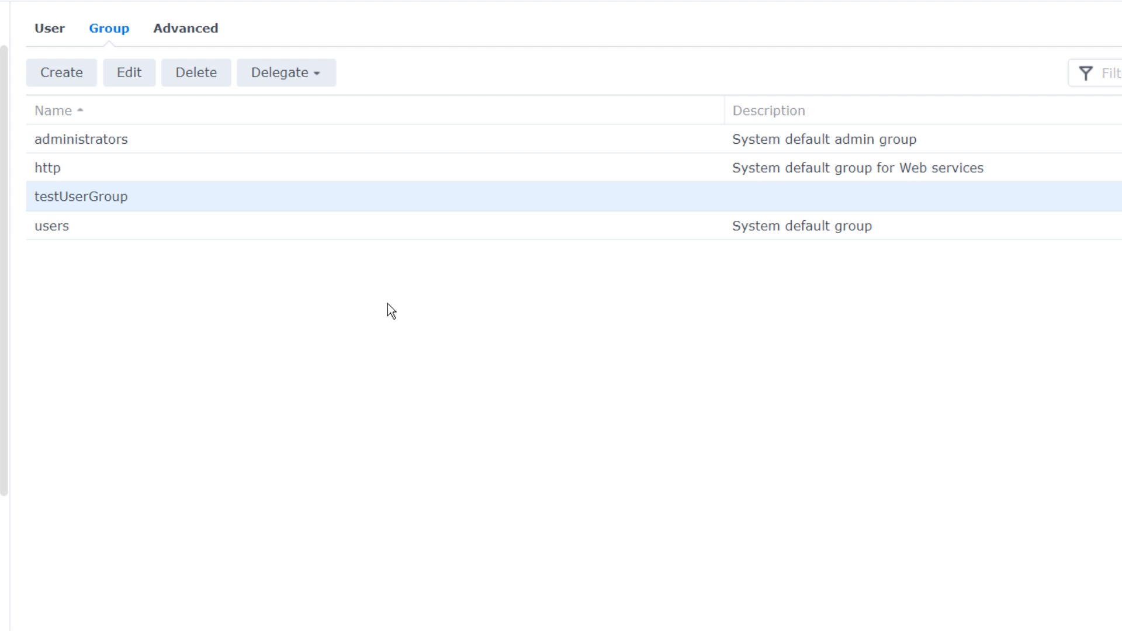
# - Start deleting testUserGroup, then reconnect to the NAS from the web finder
pyautogui.click(203, 76)
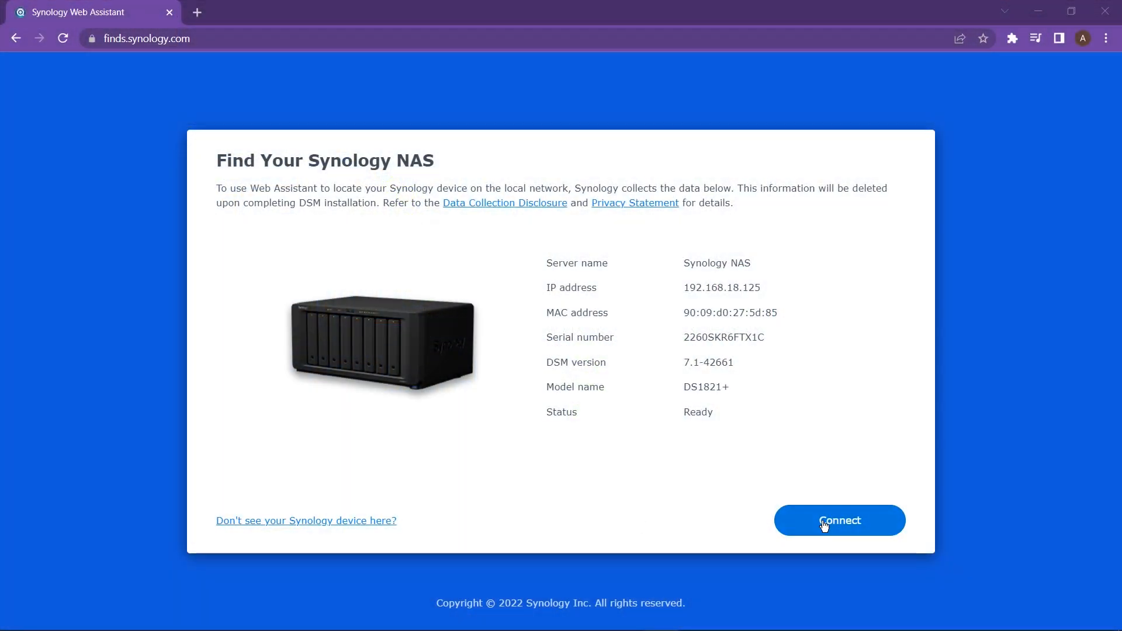
pyautogui.click(838, 510)
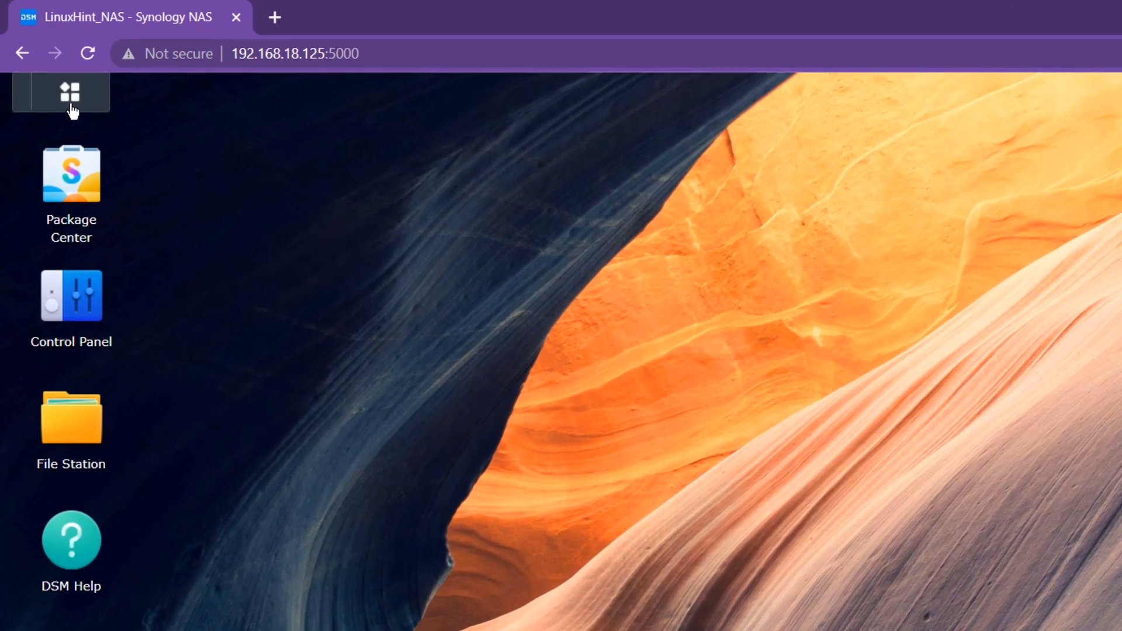
# - Launch Storage Manager to see Volume 1 healthy, using 79.8 MB of 3.5 TB
pyautogui.click(72, 93)
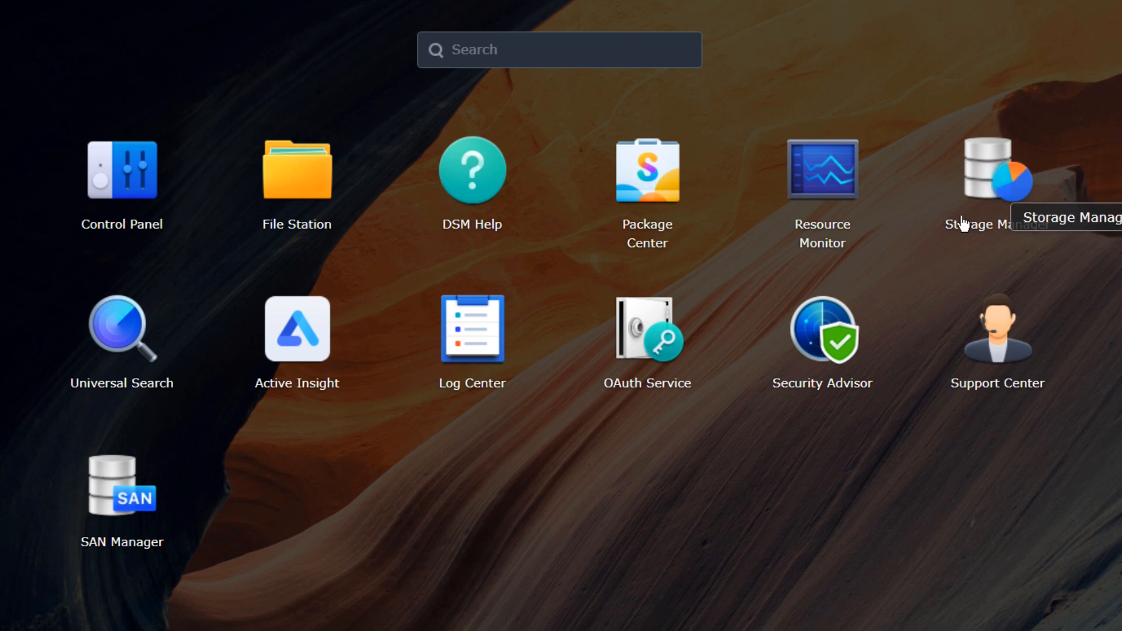
pyautogui.click(1005, 218)
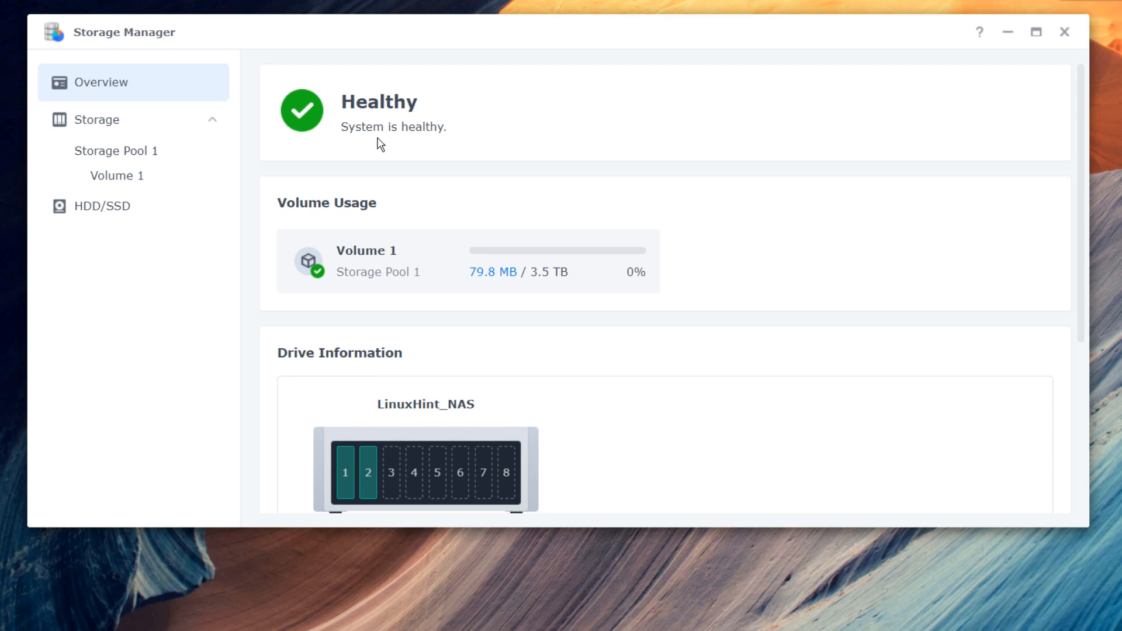
pyautogui.scroll(-1, 392, 189)
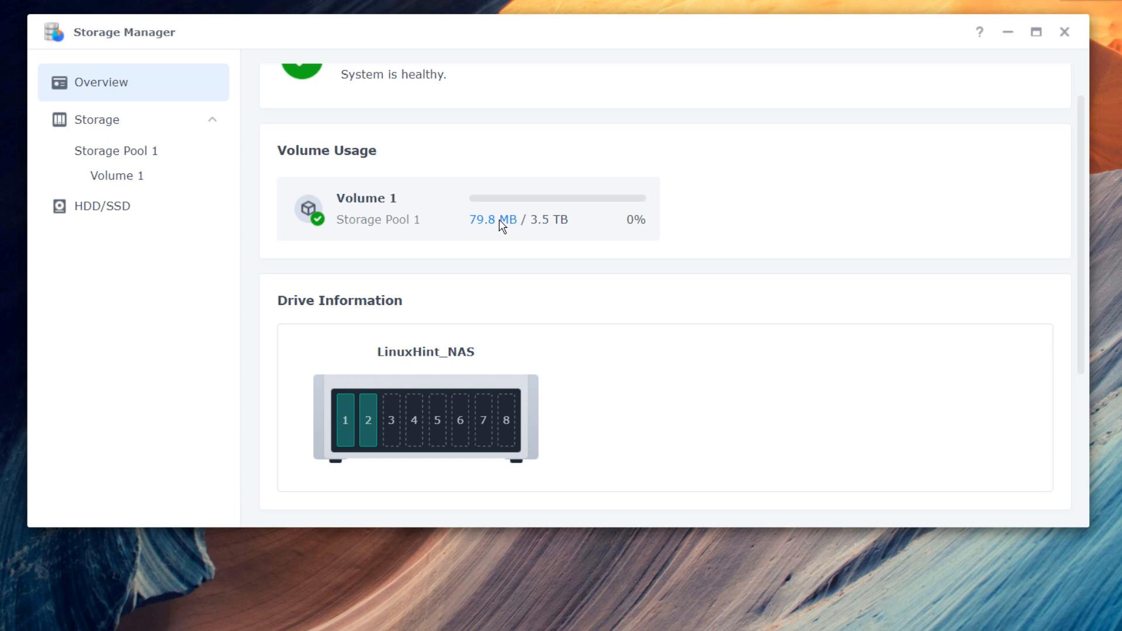
pyautogui.moveTo(498, 221)
pyautogui.scroll(-2, 565, 242)
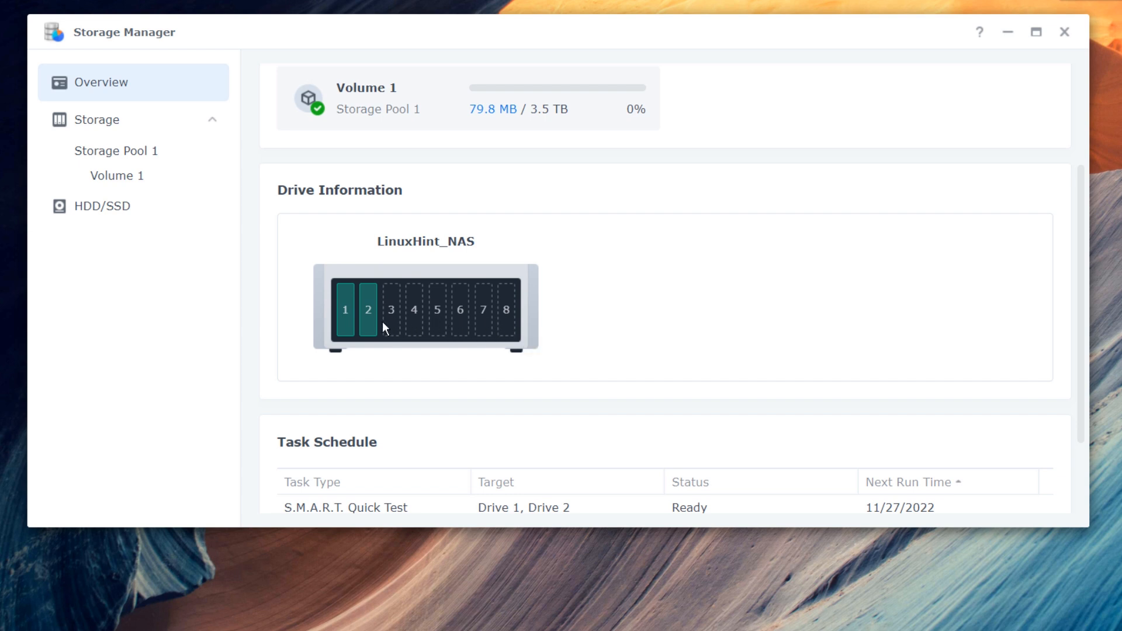
pyautogui.moveTo(347, 325)
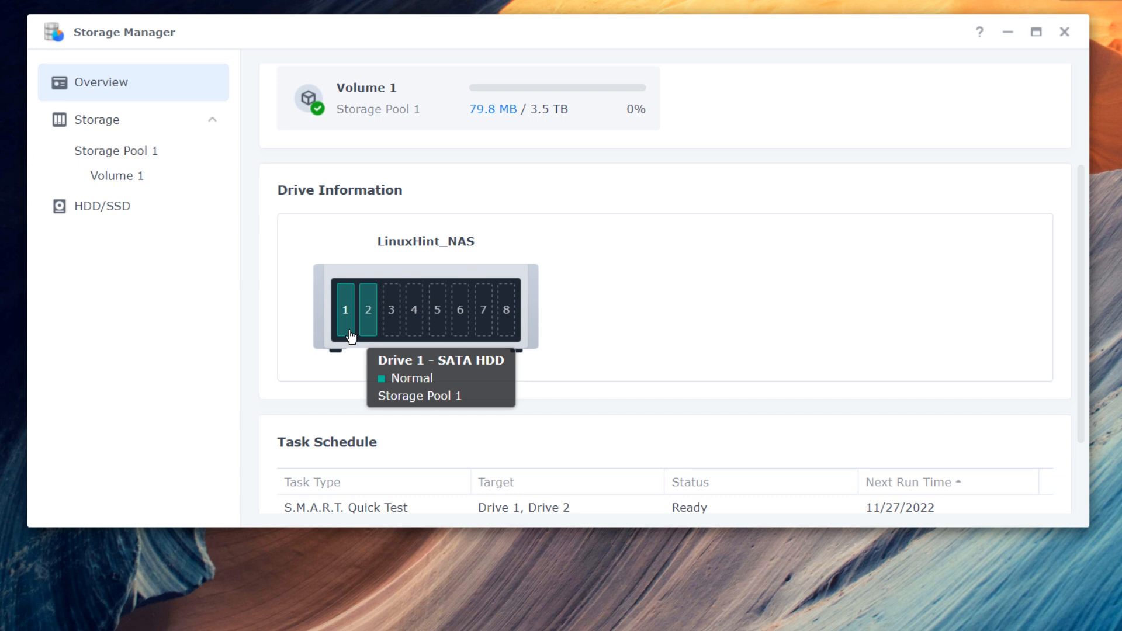
pyautogui.click(350, 335)
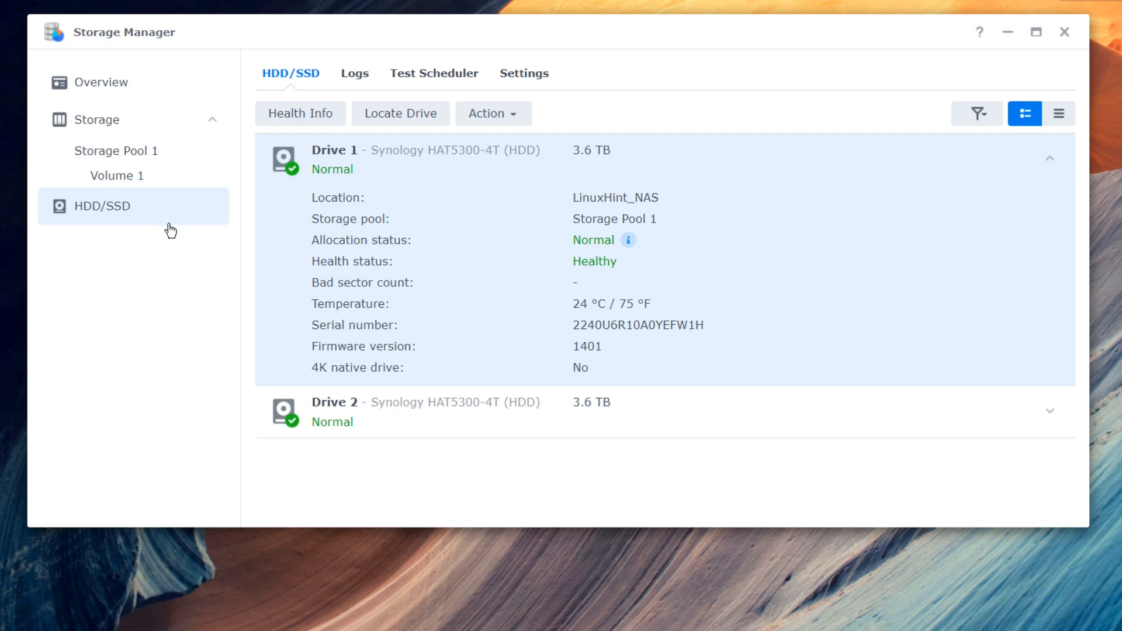
pyautogui.click(127, 94)
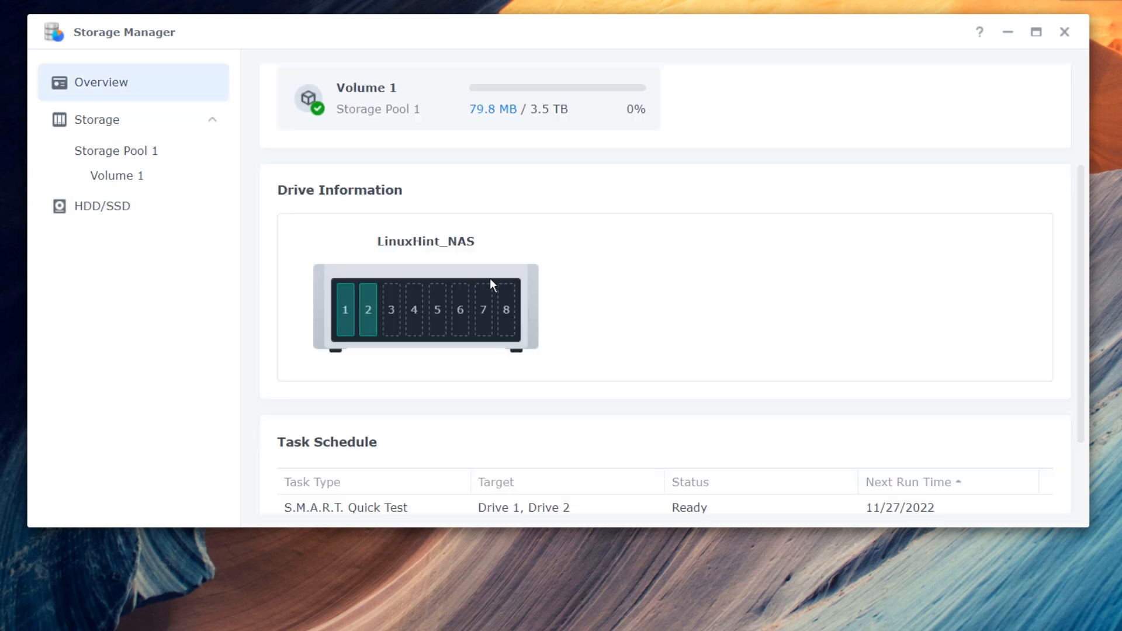
pyautogui.scroll(-3, 548, 286)
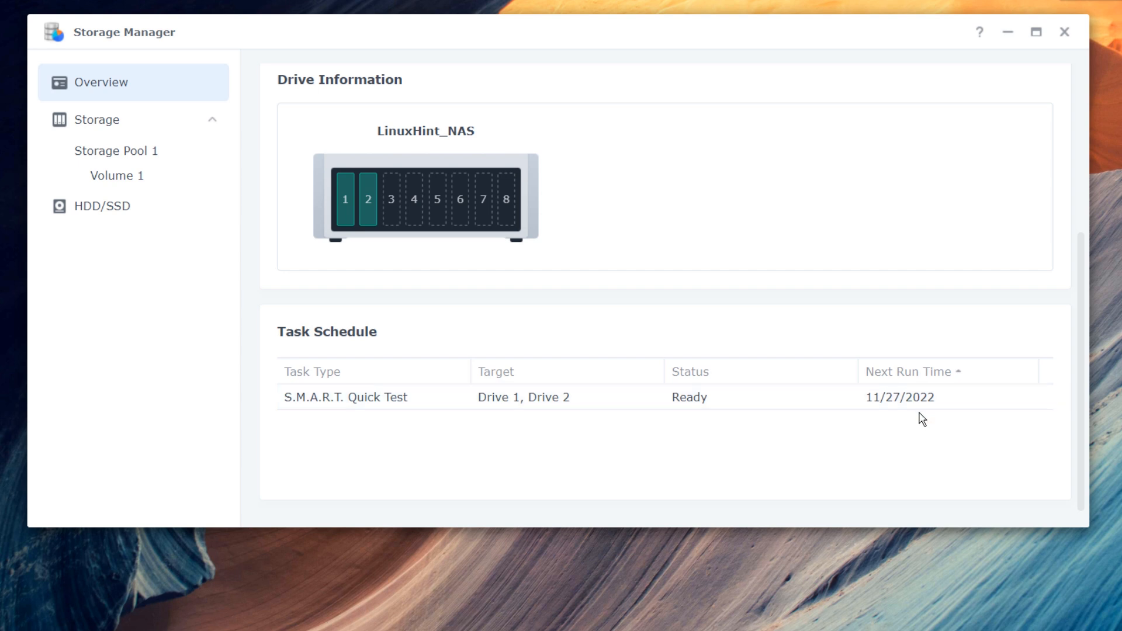
pyautogui.scroll(3, 619, 384)
pyautogui.scroll(1, 619, 384)
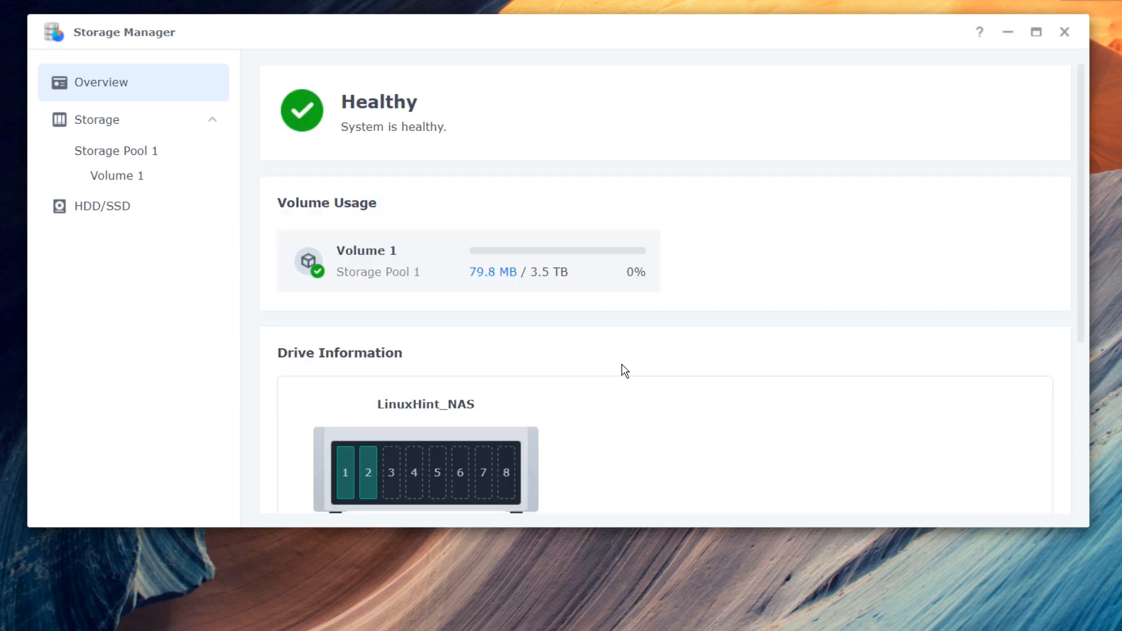
pyautogui.click(213, 128)
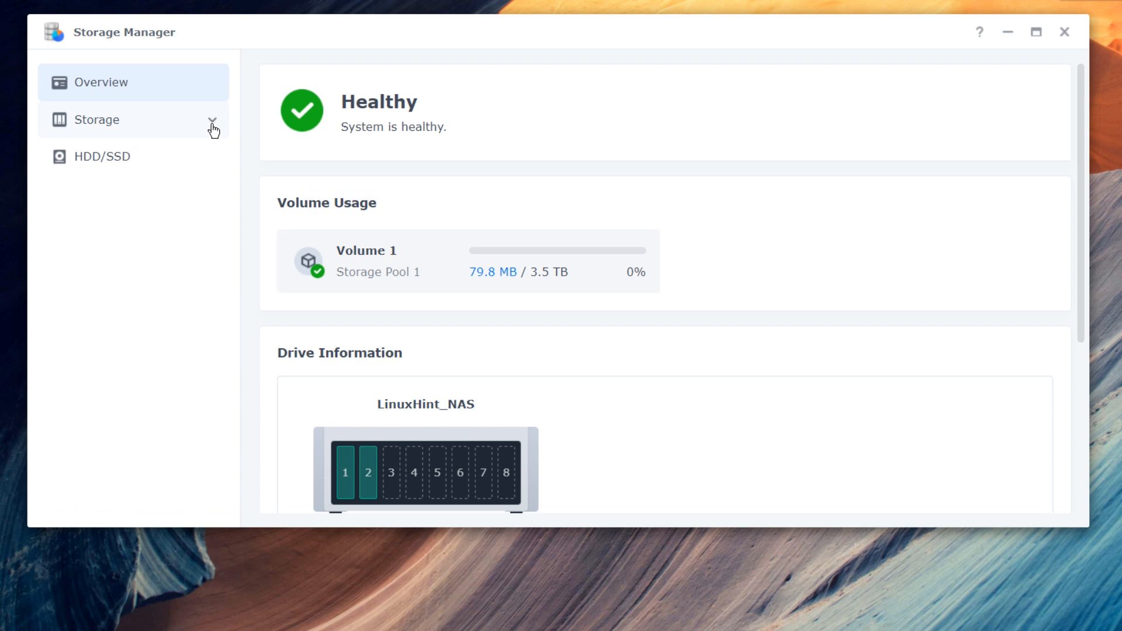
# - Open Storage Pool 1 and review its SHR RAID type and two healthy drives
pyautogui.click(154, 125)
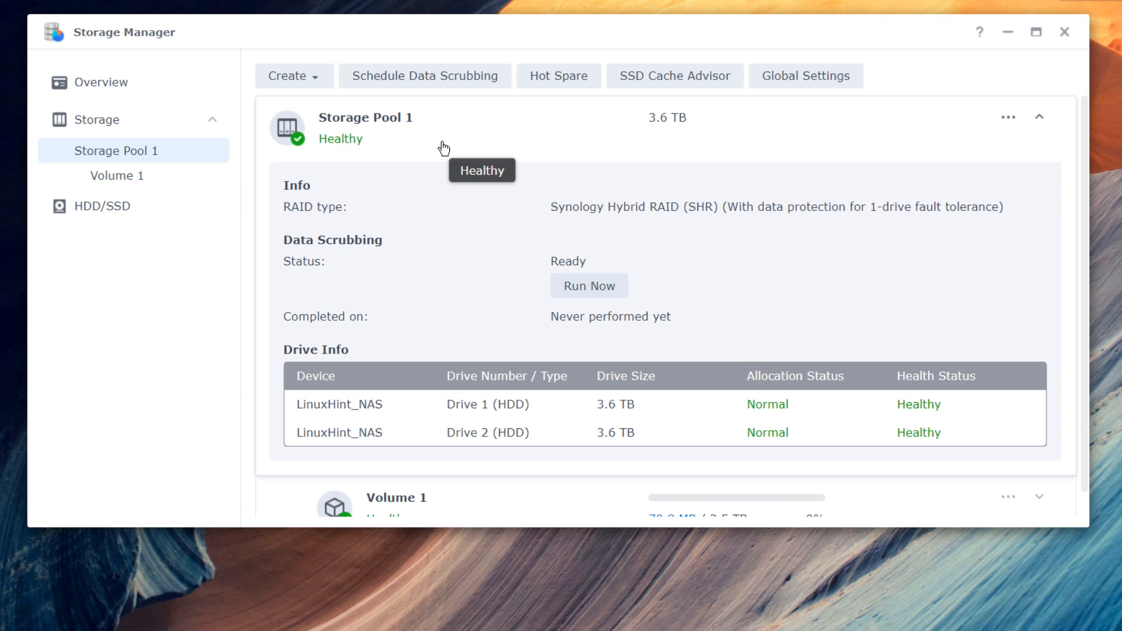
pyautogui.scroll(-1, 490, 170)
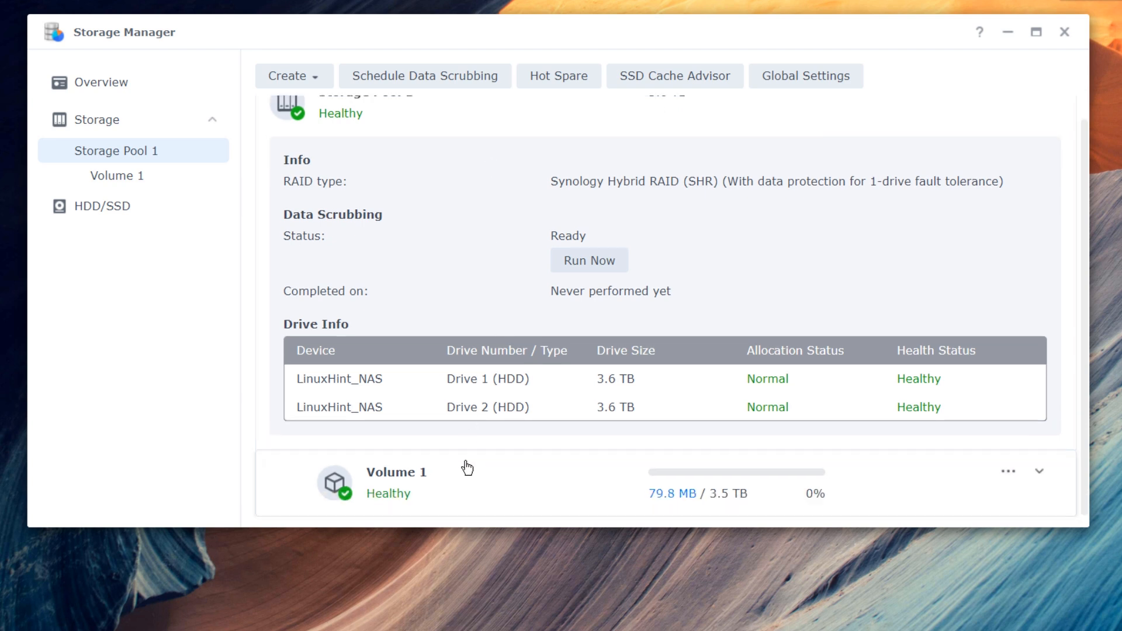
pyautogui.scroll(1, 513, 440)
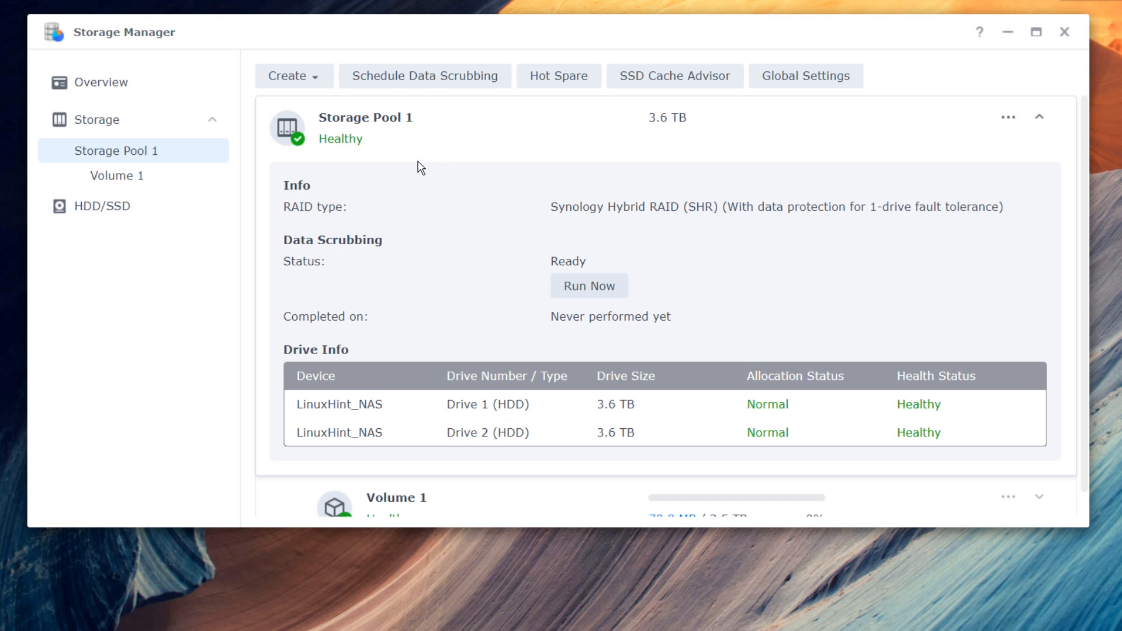
pyautogui.scroll(-1, 481, 226)
pyautogui.scroll(1, 501, 350)
pyautogui.scroll(-1, 508, 257)
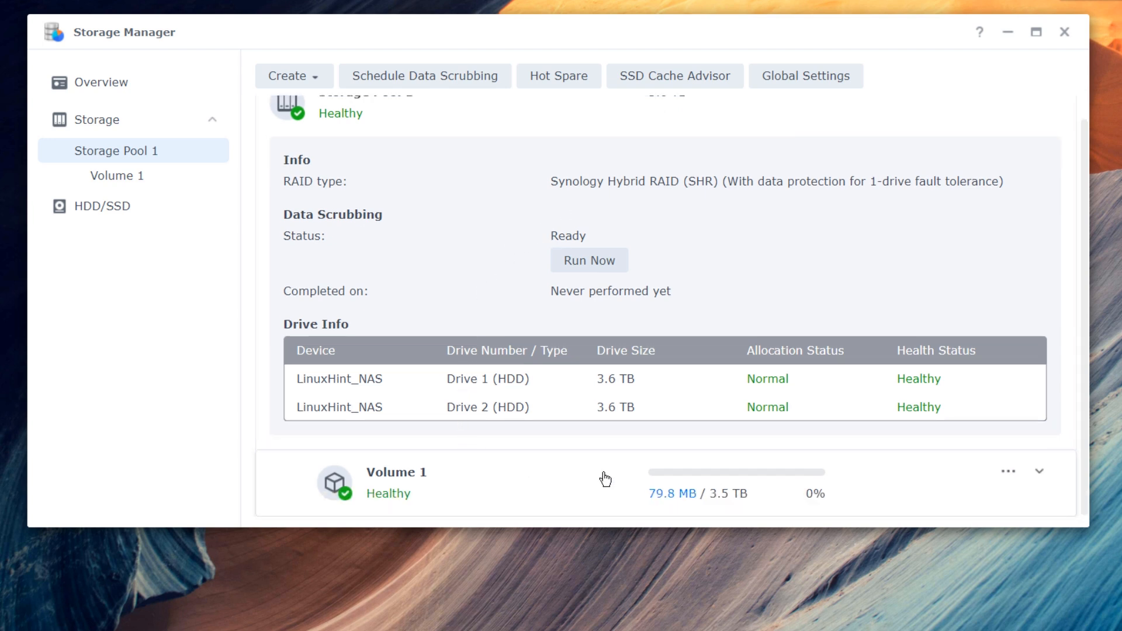
pyautogui.scroll(1, 556, 437)
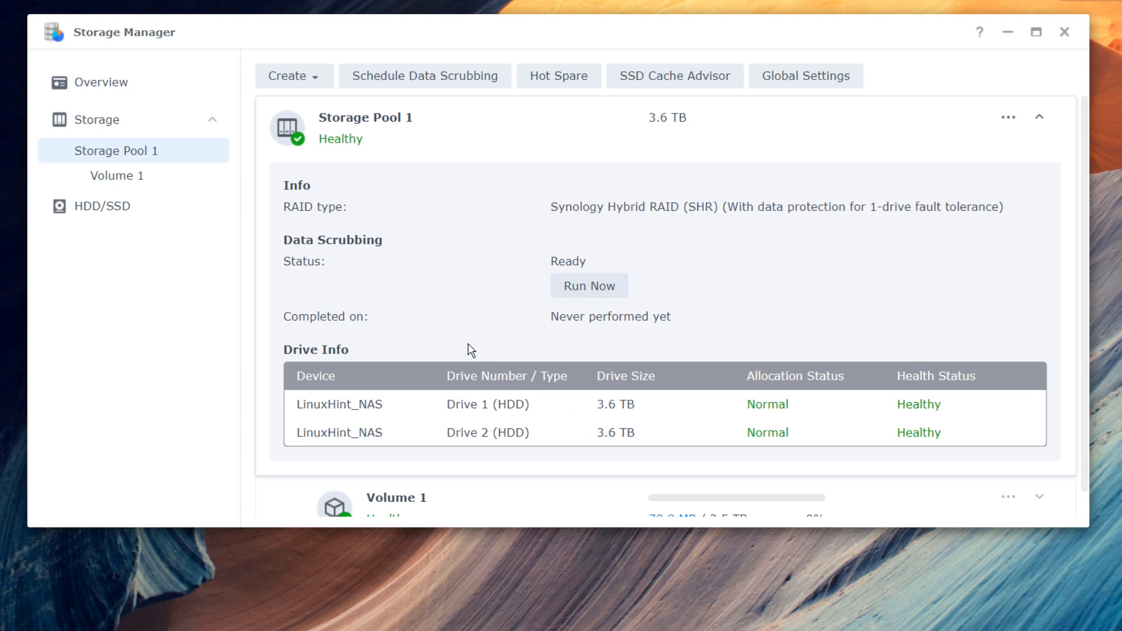
pyautogui.scroll(-1, 471, 351)
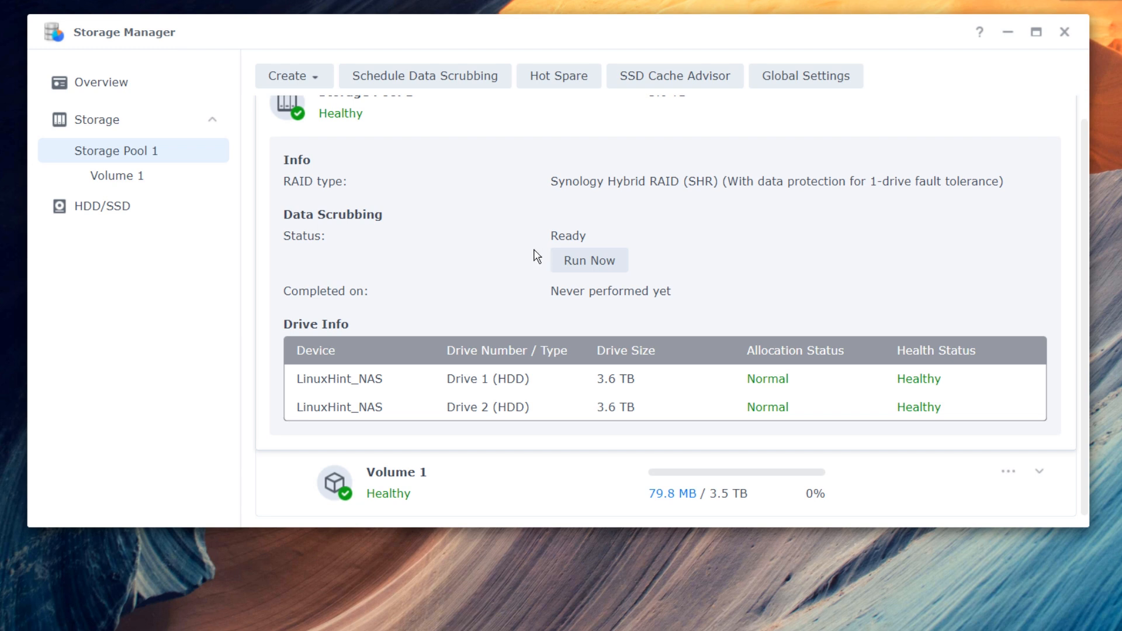
pyautogui.scroll(1, 537, 256)
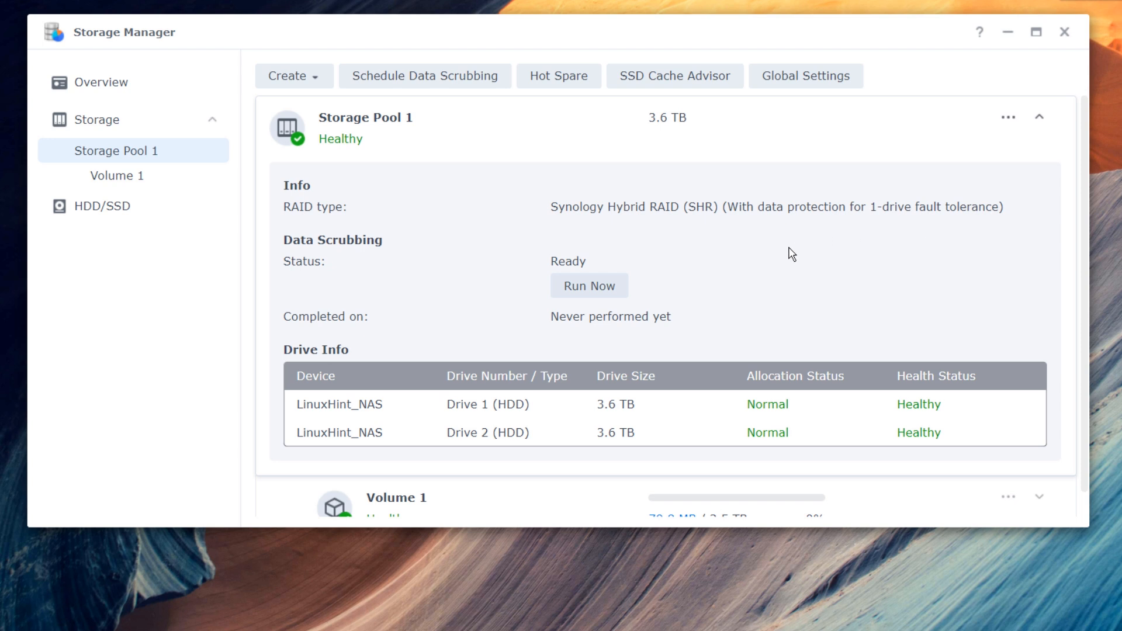
pyautogui.scroll(-1, 750, 308)
pyautogui.scroll(1, 672, 388)
pyautogui.click(595, 289)
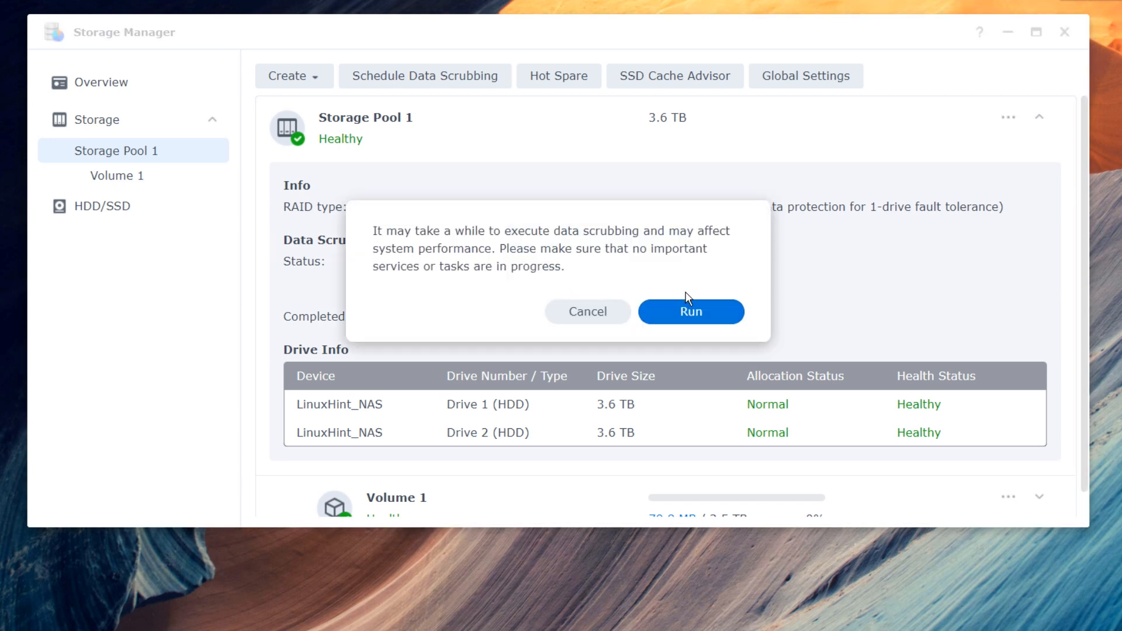
pyautogui.click(590, 311)
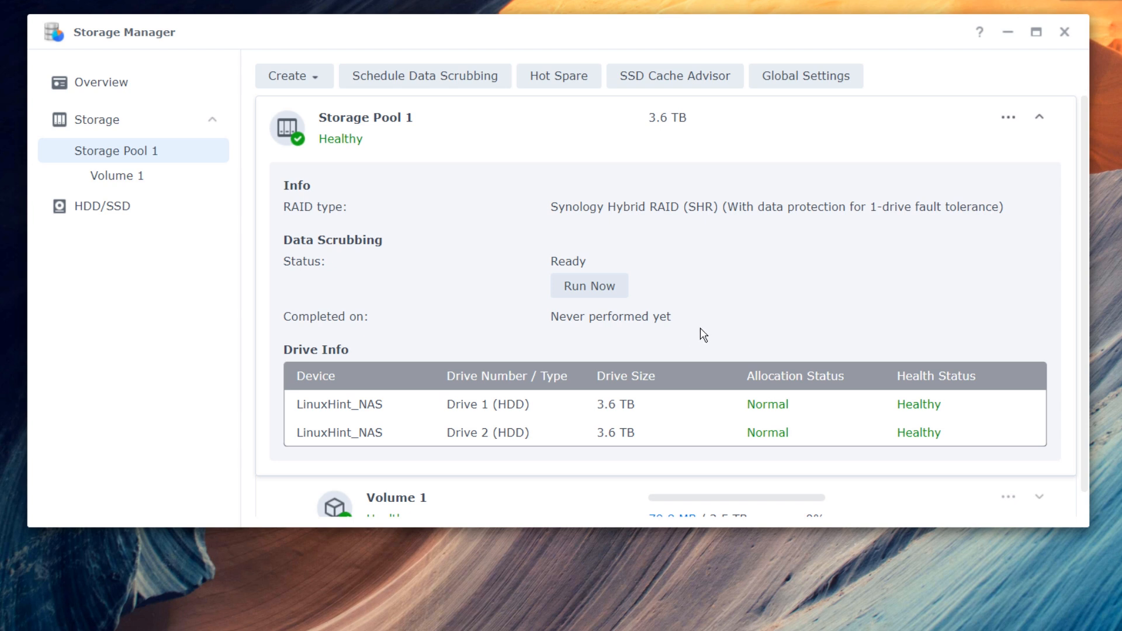
pyautogui.scroll(-1, 688, 327)
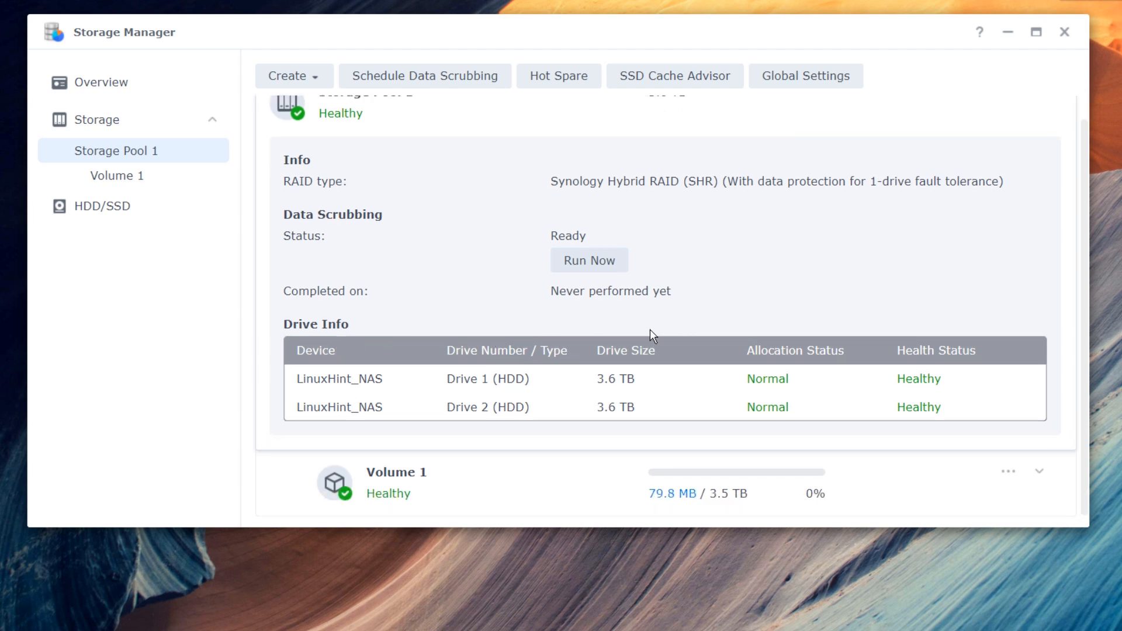
pyautogui.scroll(1, 486, 338)
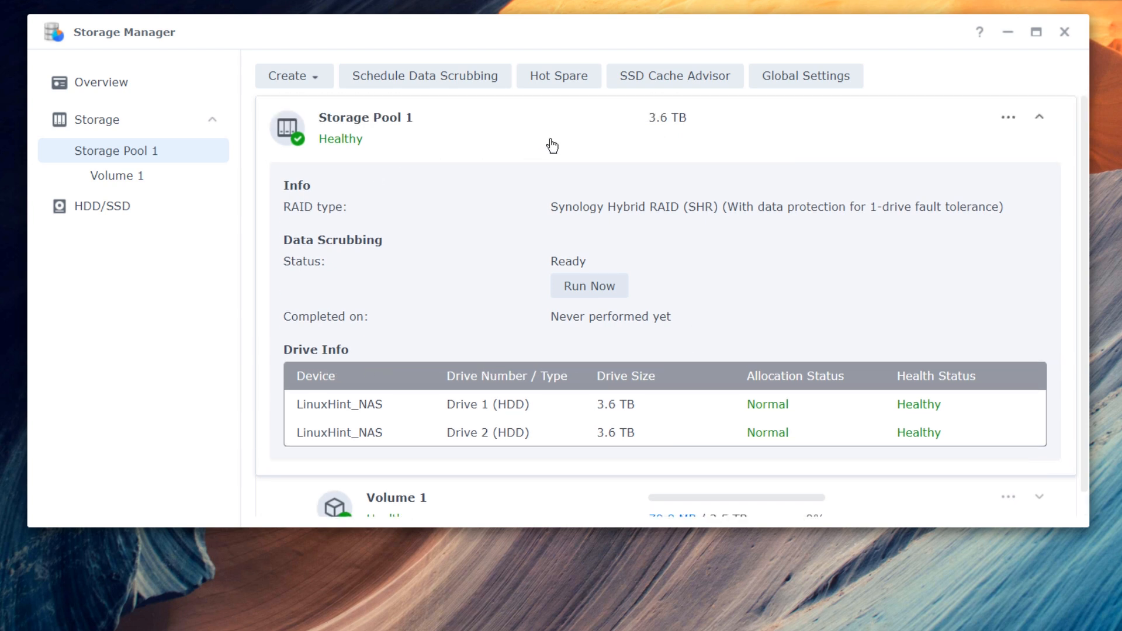
pyautogui.scroll(-1, 506, 228)
pyautogui.scroll(1, 503, 235)
pyautogui.scroll(-1, 492, 320)
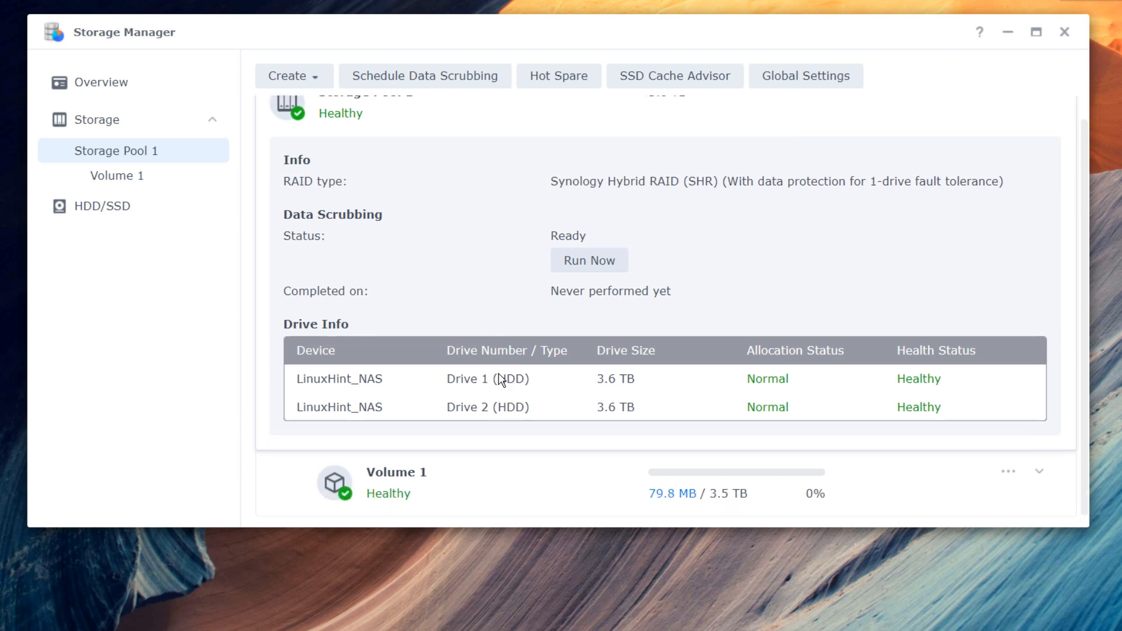
pyautogui.scroll(1, 499, 377)
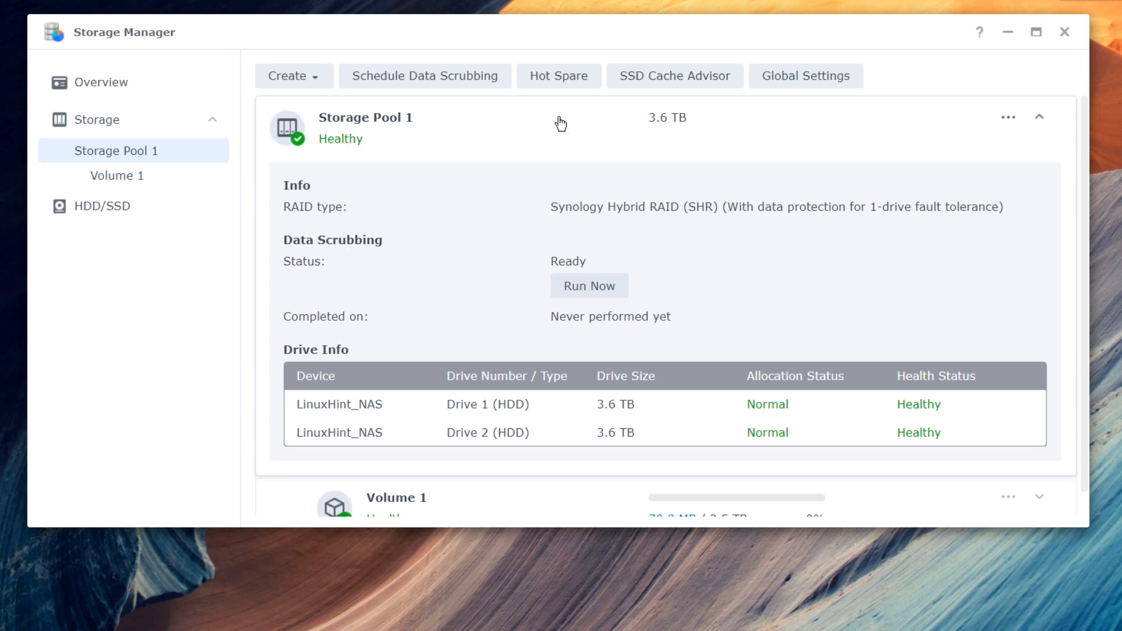
pyautogui.click(319, 86)
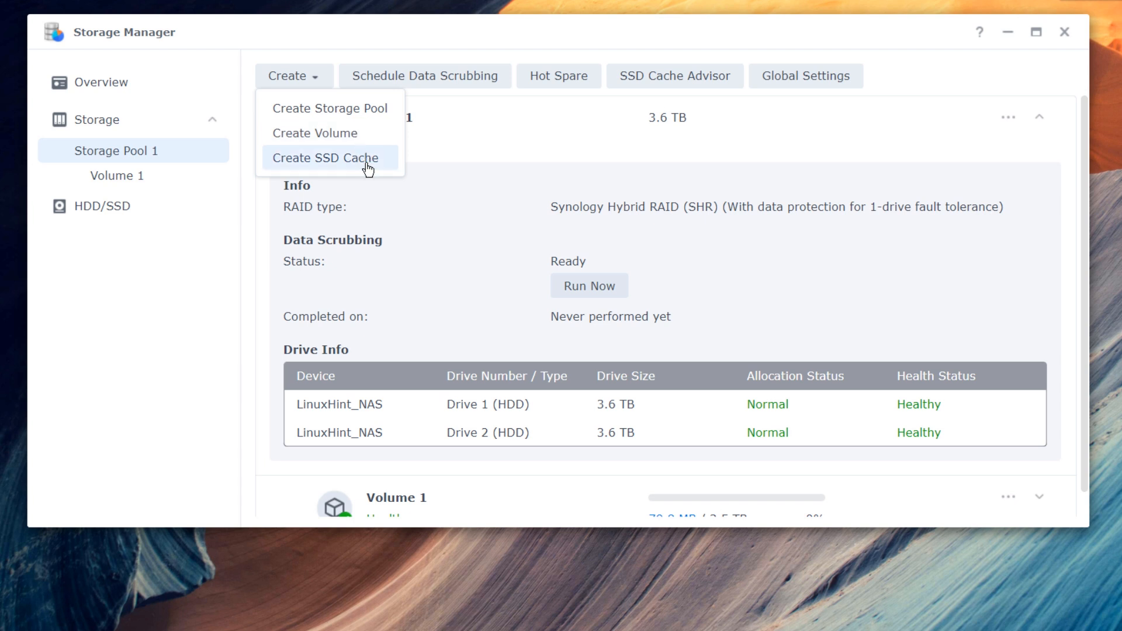
pyautogui.click(354, 117)
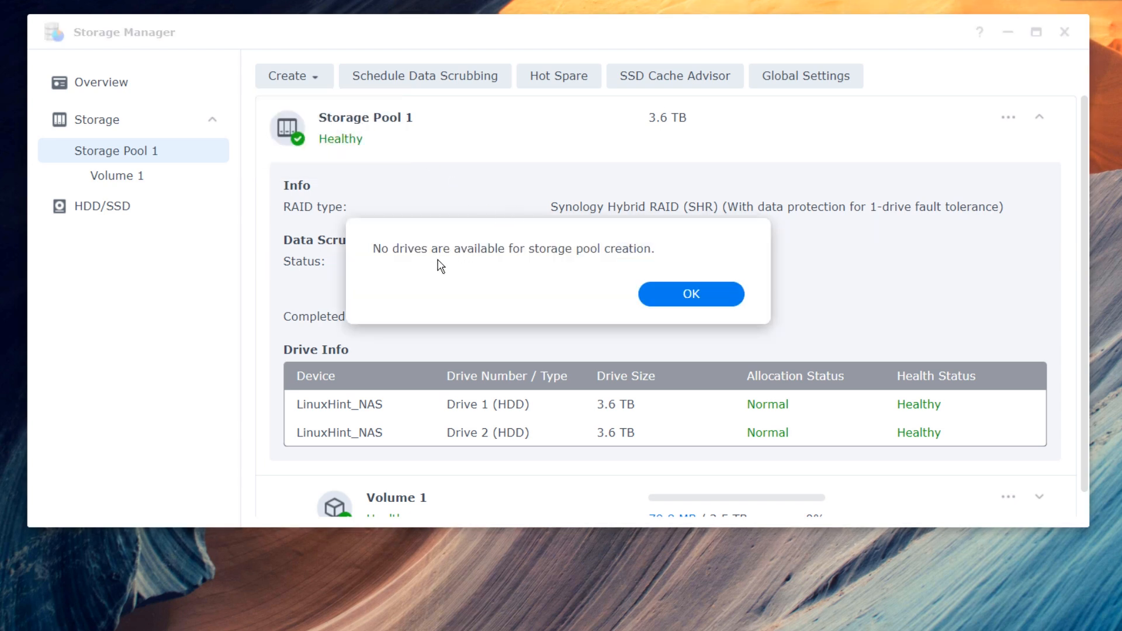
pyautogui.click(665, 299)
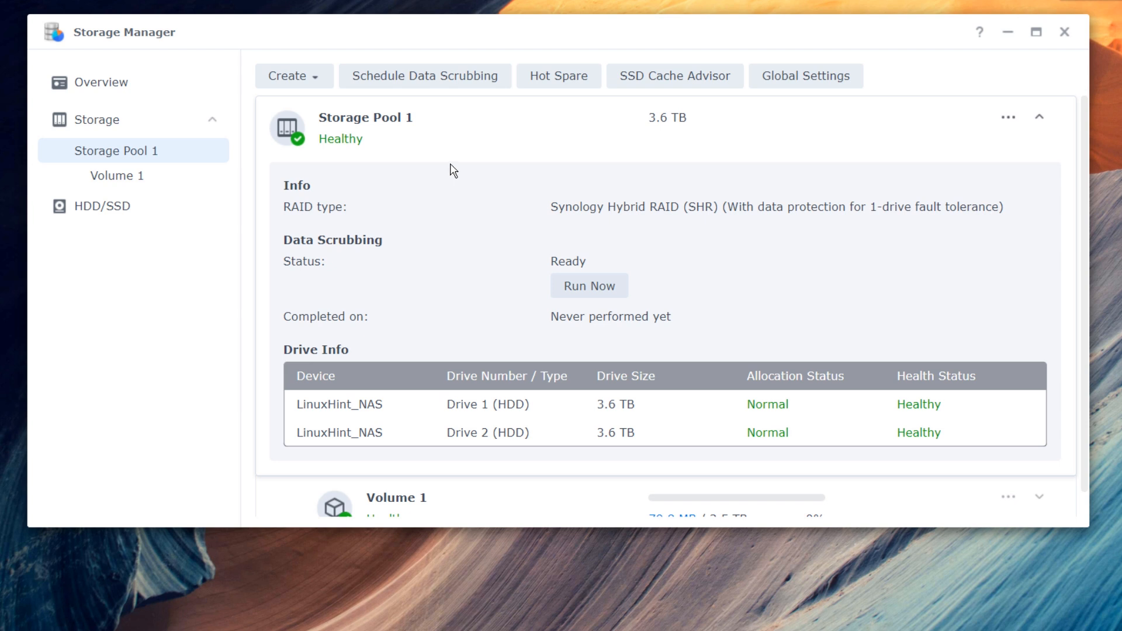
pyautogui.click(318, 77)
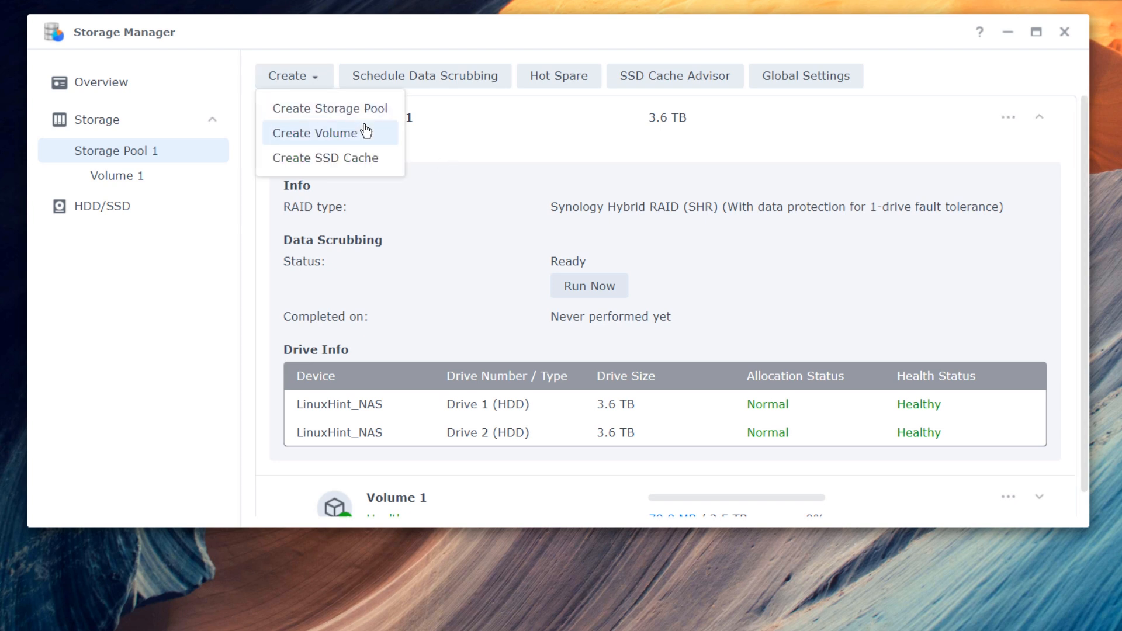
pyautogui.click(365, 132)
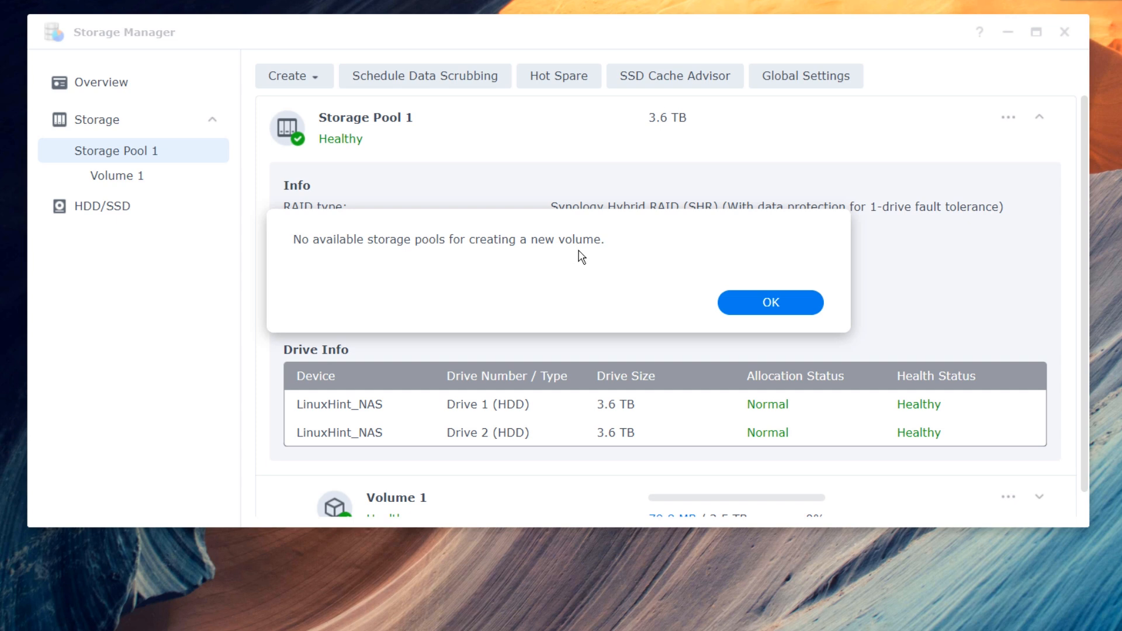
pyautogui.click(752, 310)
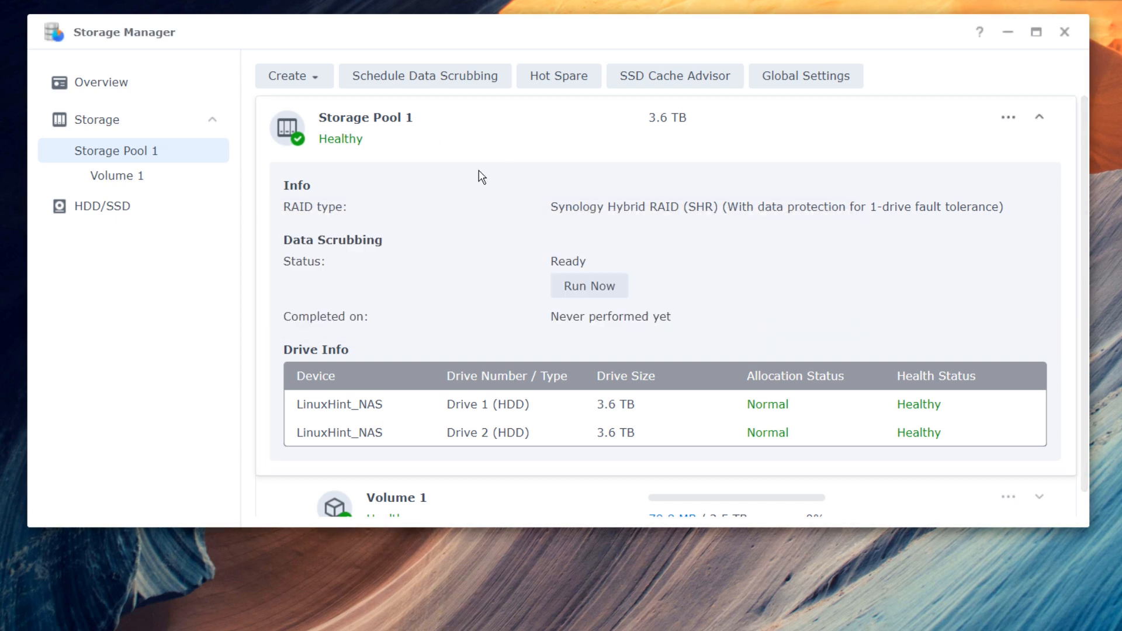
# - Enable a monthly data scrubbing schedule for Storage Pool 1 and save it
pyautogui.click(466, 88)
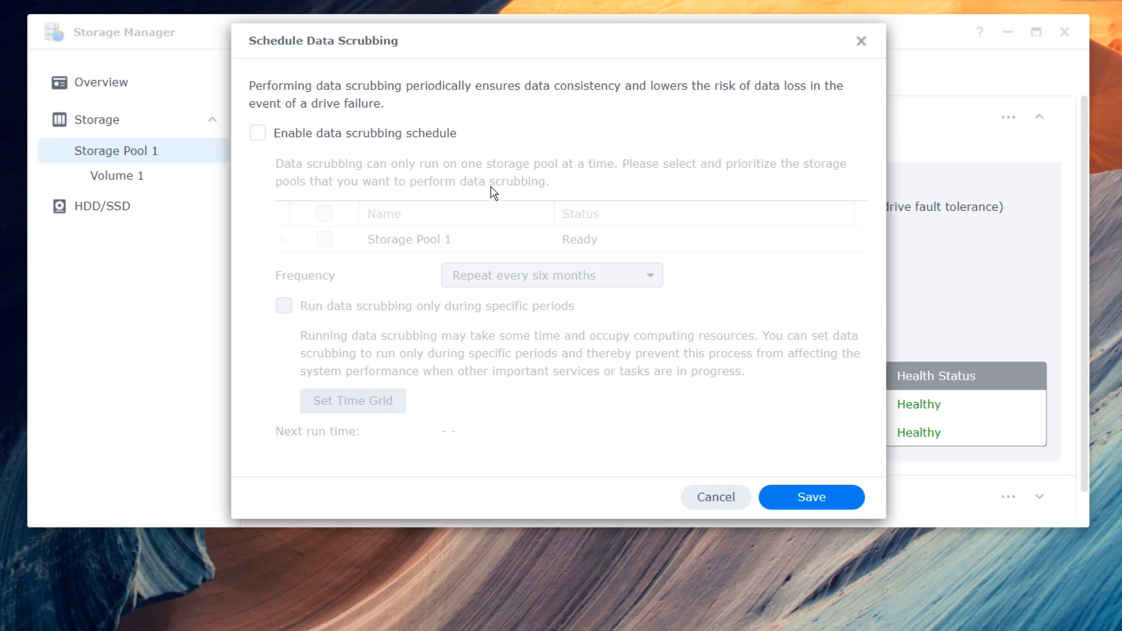
pyautogui.click(260, 136)
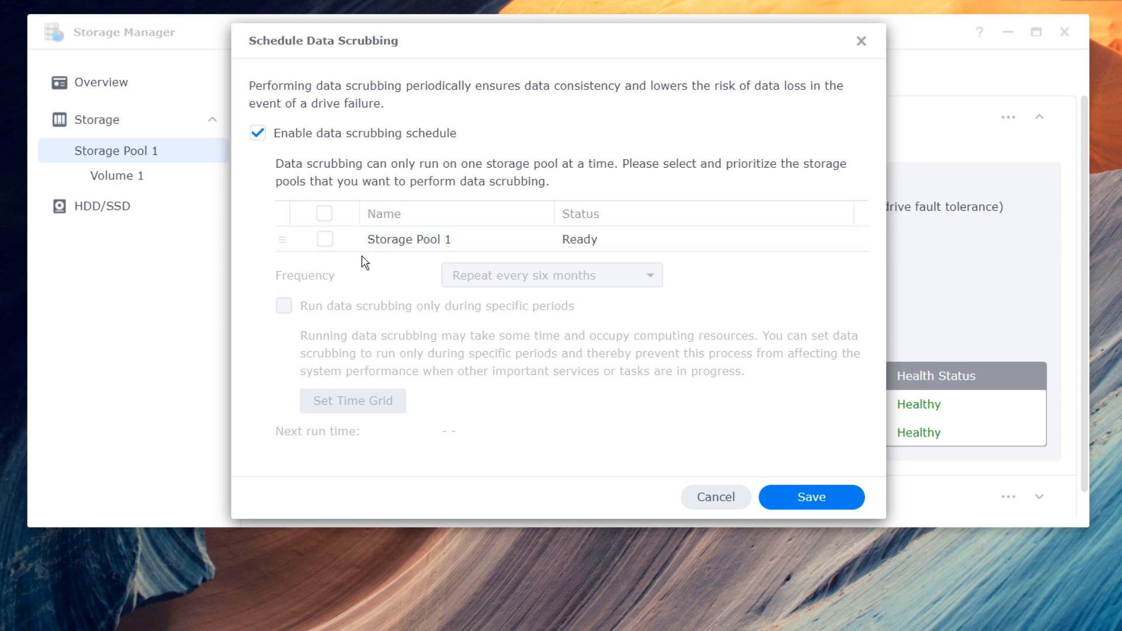
pyautogui.click(325, 239)
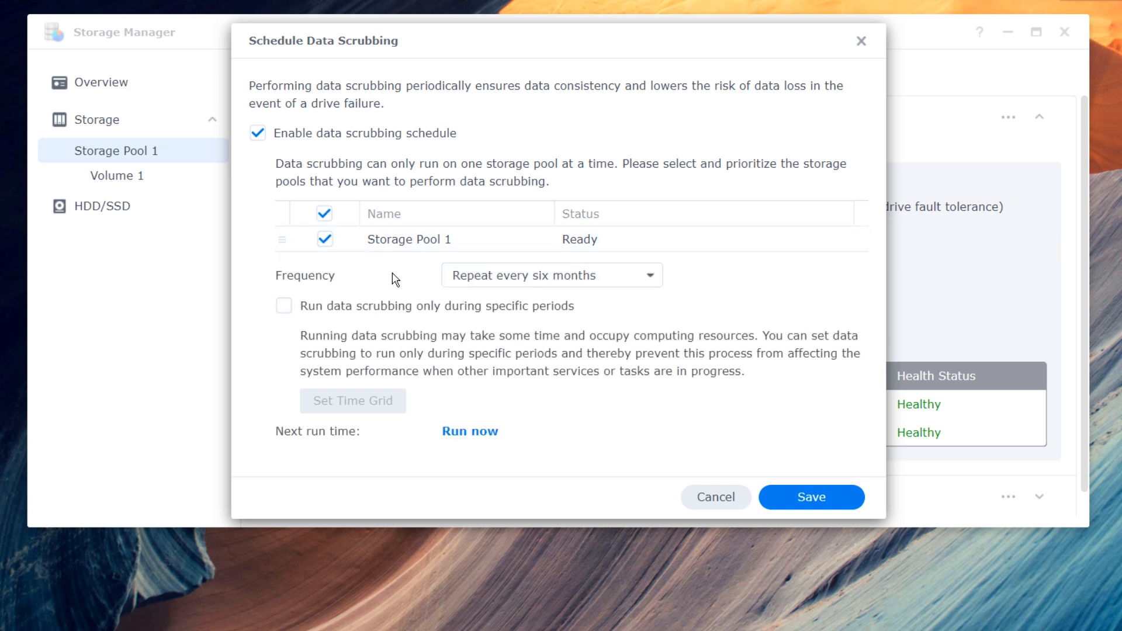
pyautogui.click(534, 277)
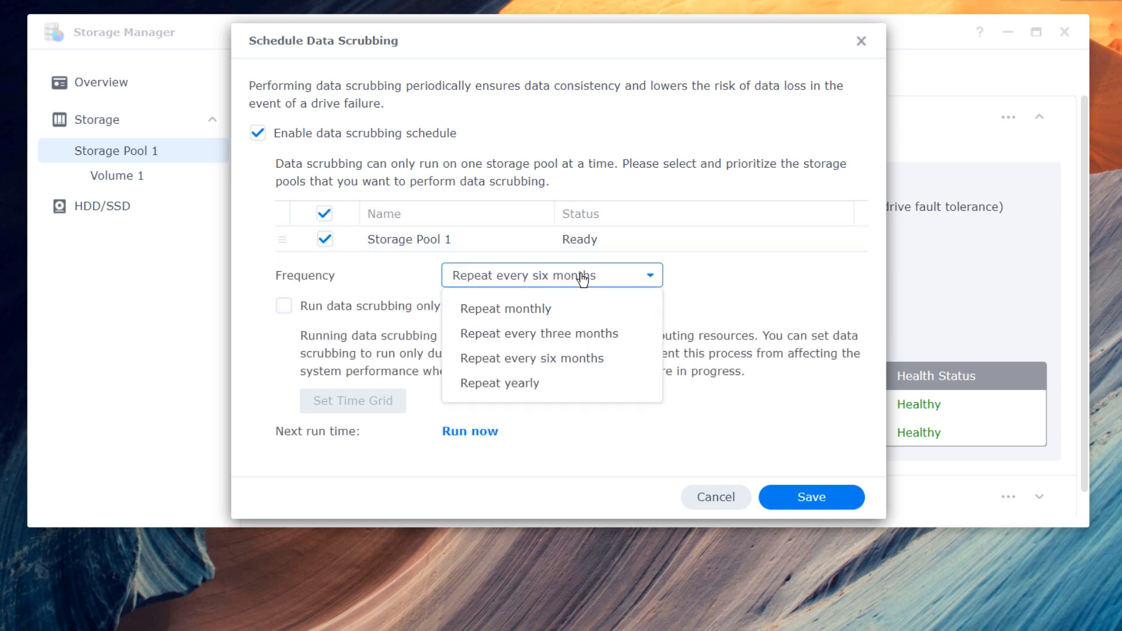
pyautogui.click(568, 316)
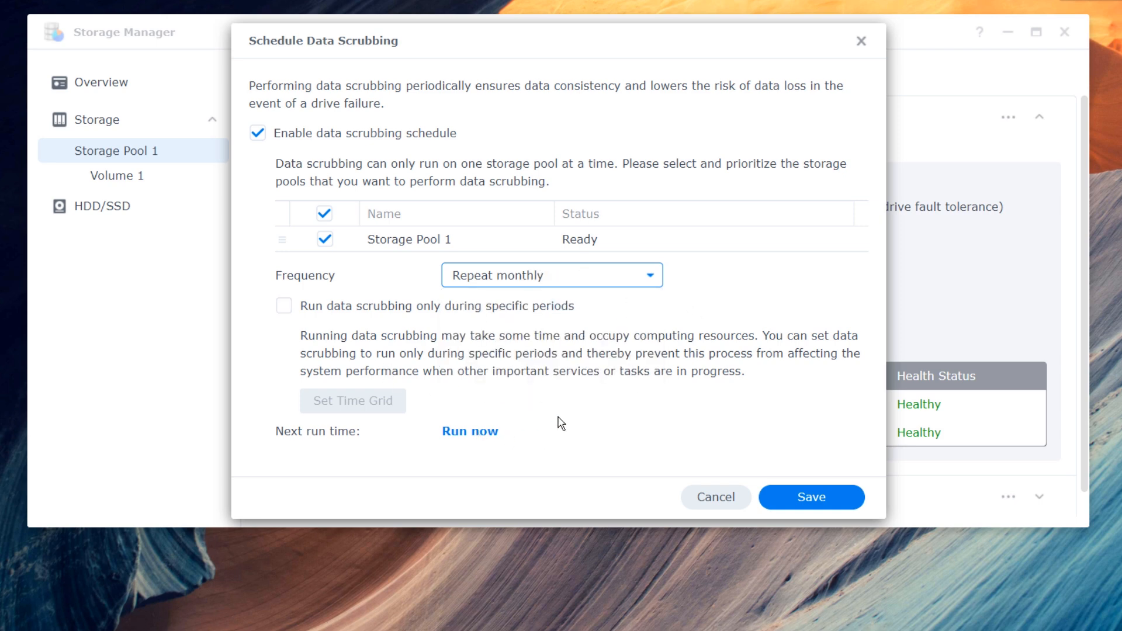
pyautogui.click(799, 498)
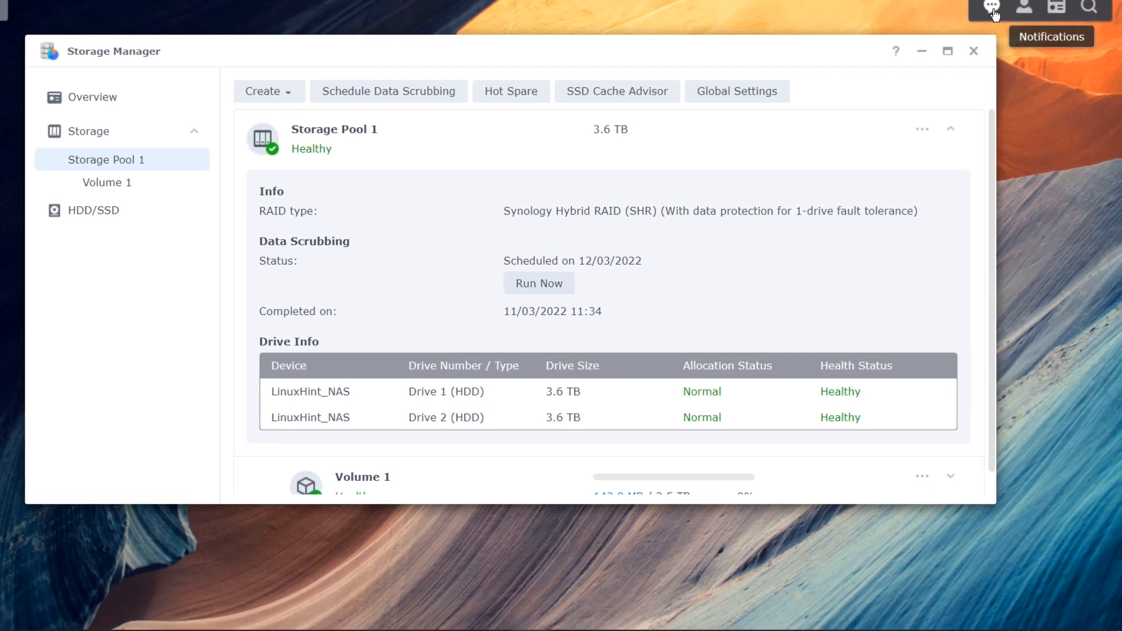
pyautogui.click(993, 8)
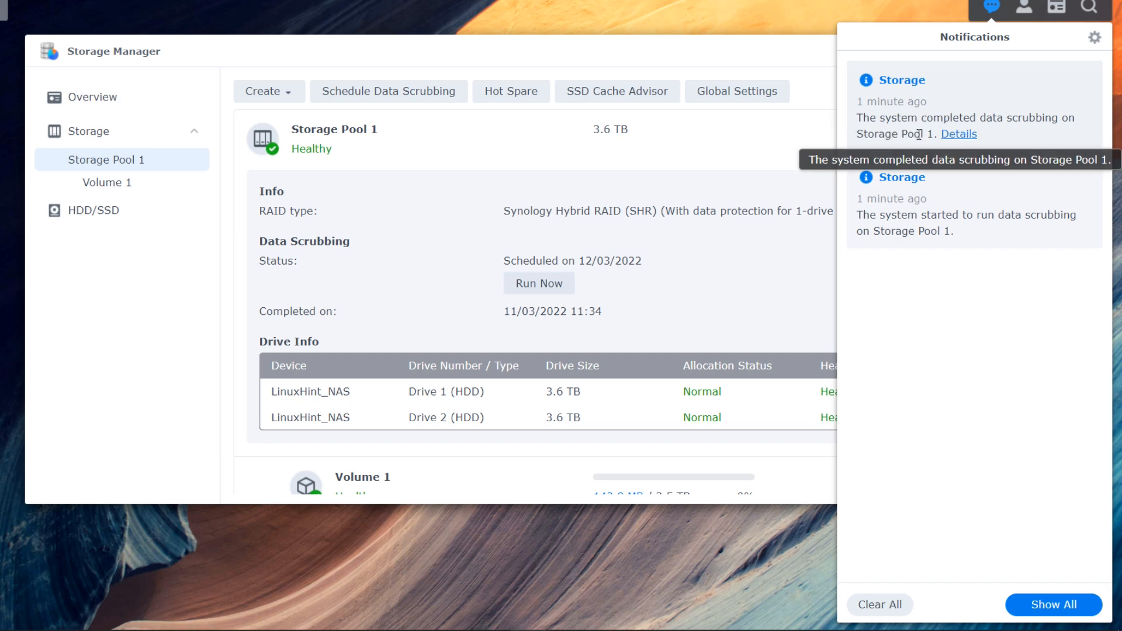
pyautogui.click(791, 152)
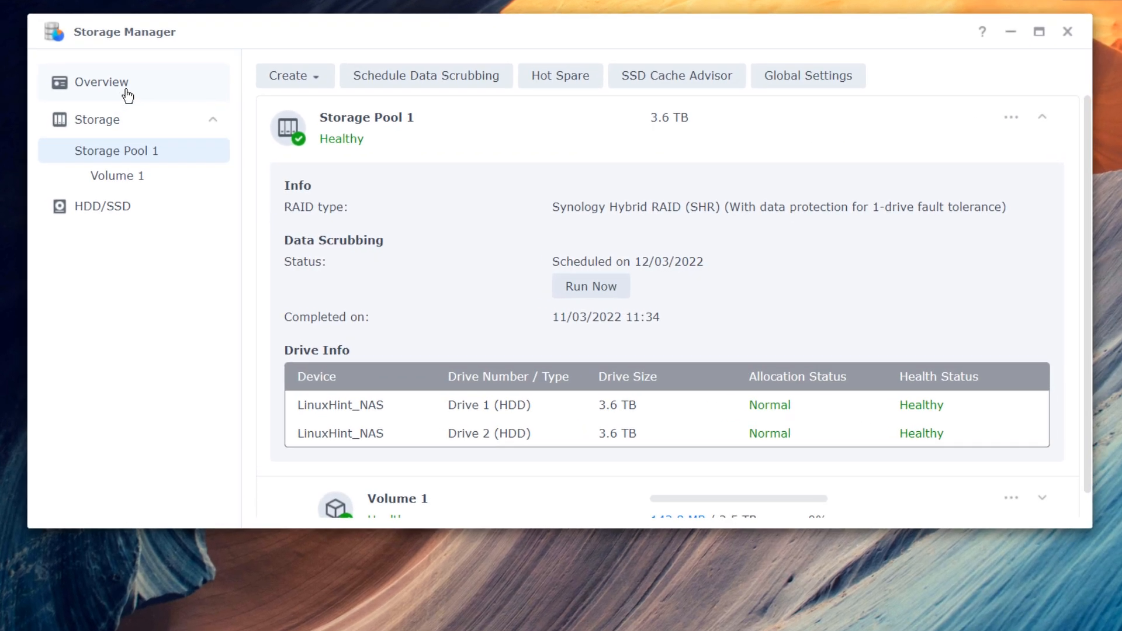
pyautogui.click(127, 95)
pyautogui.scroll(-5, 463, 325)
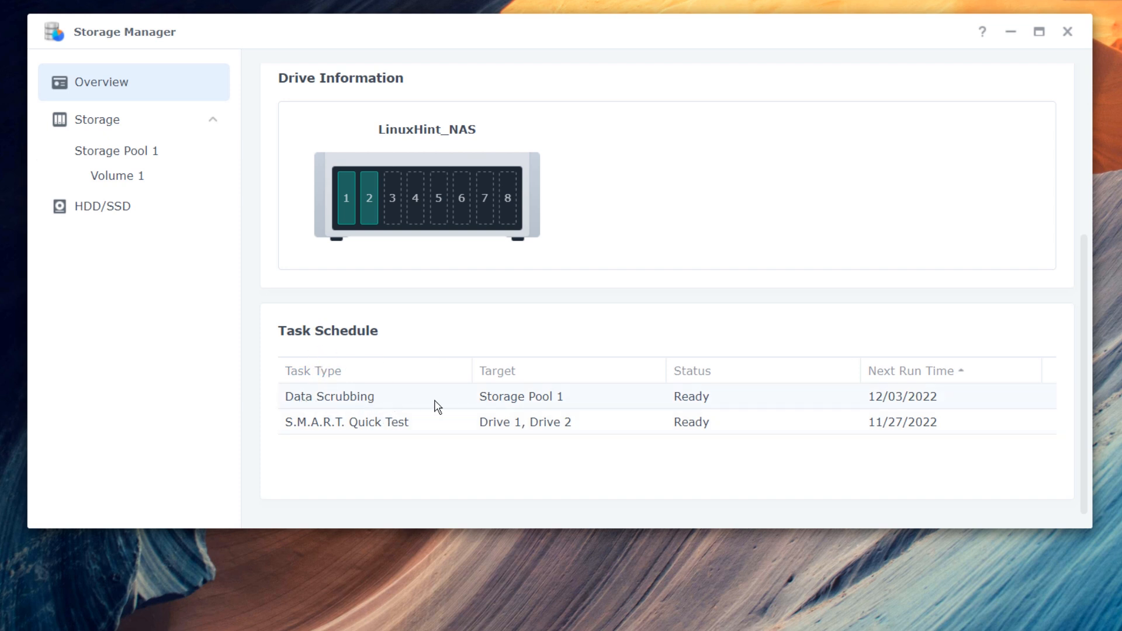
pyautogui.click(127, 154)
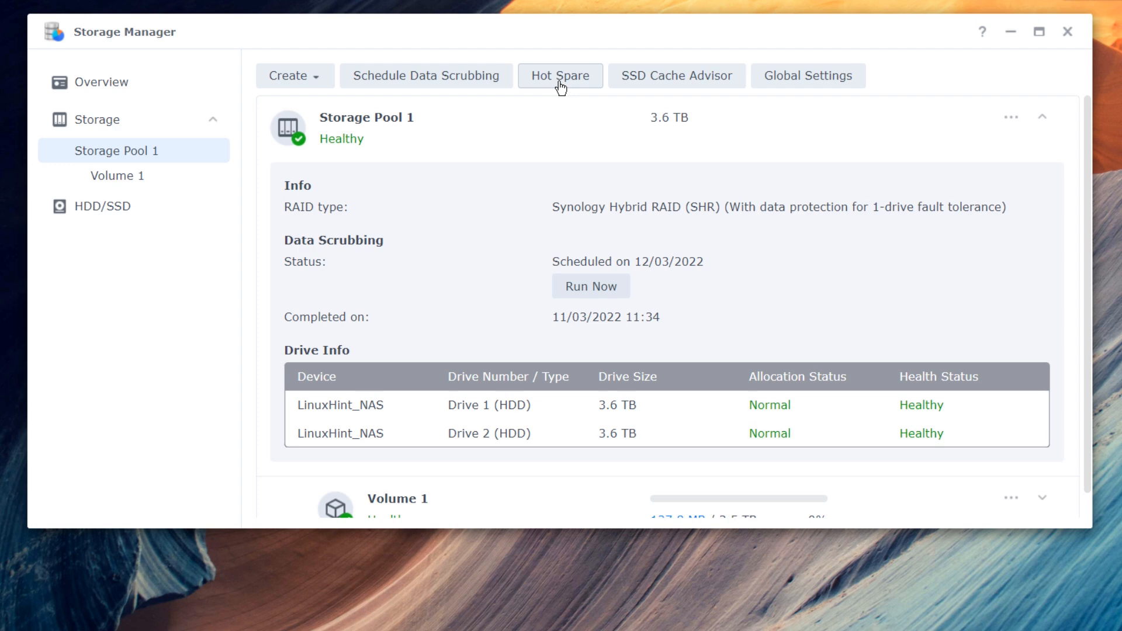
pyautogui.click(560, 83)
pyautogui.click(554, 86)
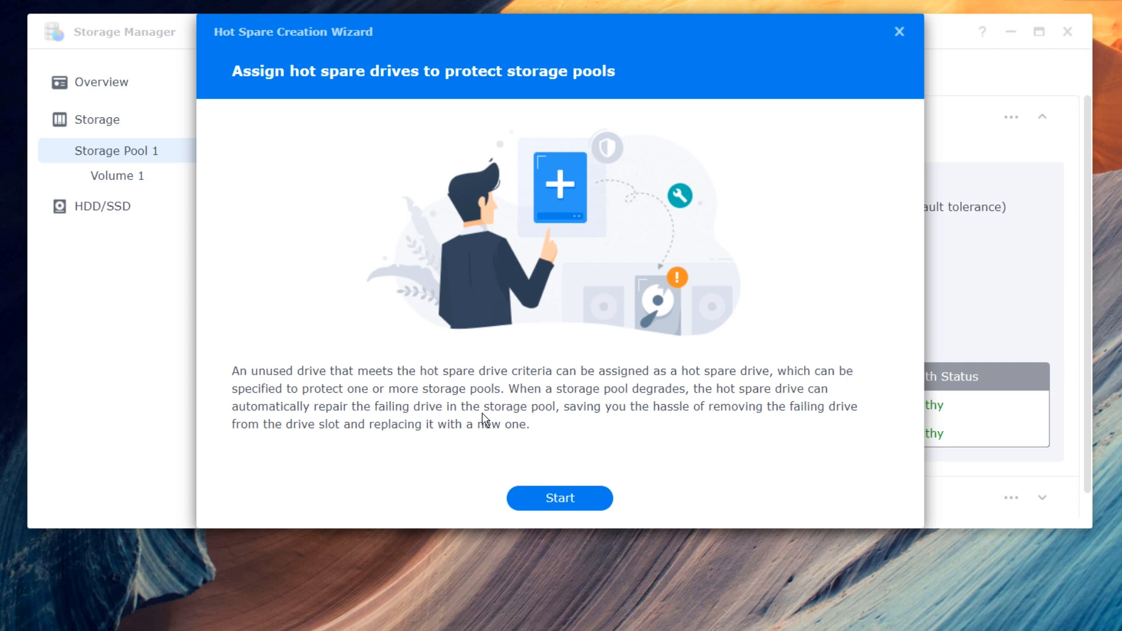
pyautogui.click(898, 32)
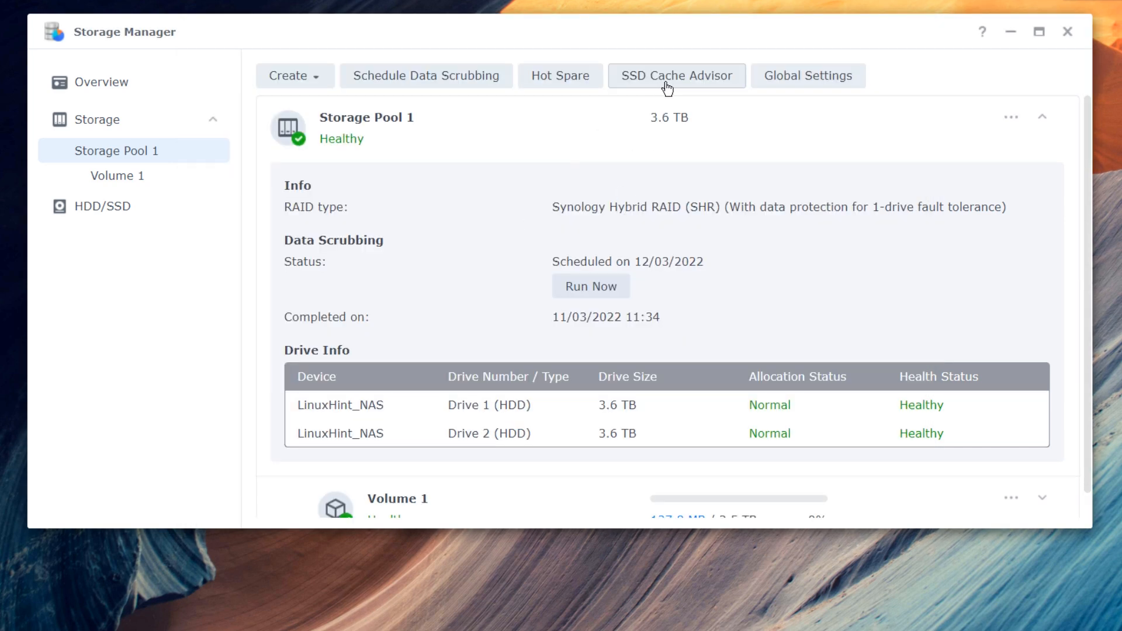
pyautogui.click(697, 87)
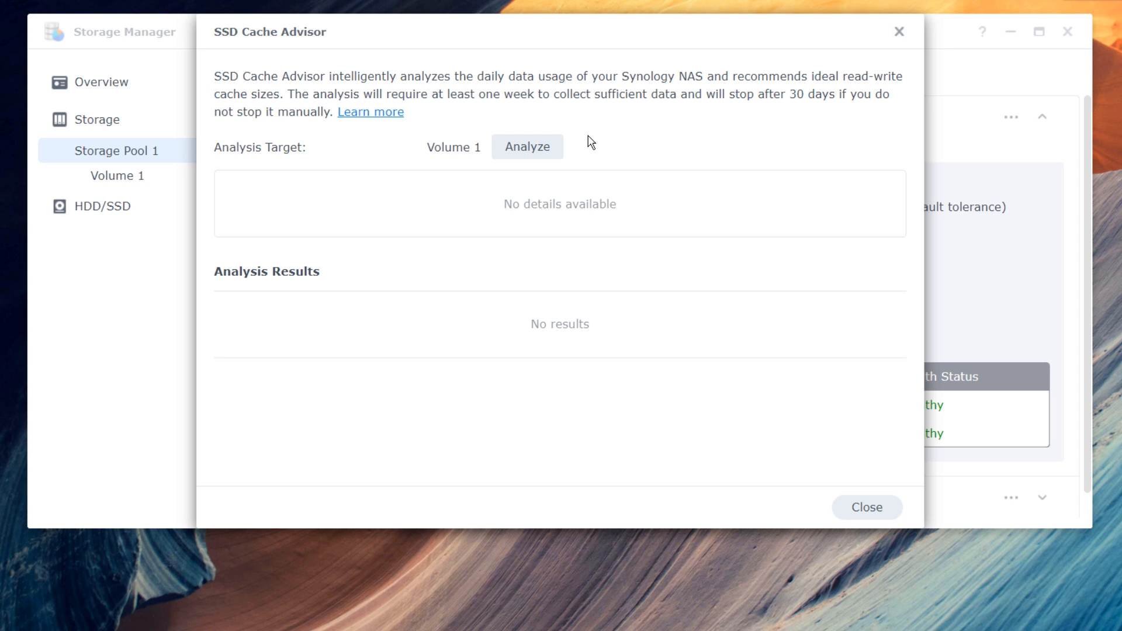
pyautogui.click(899, 33)
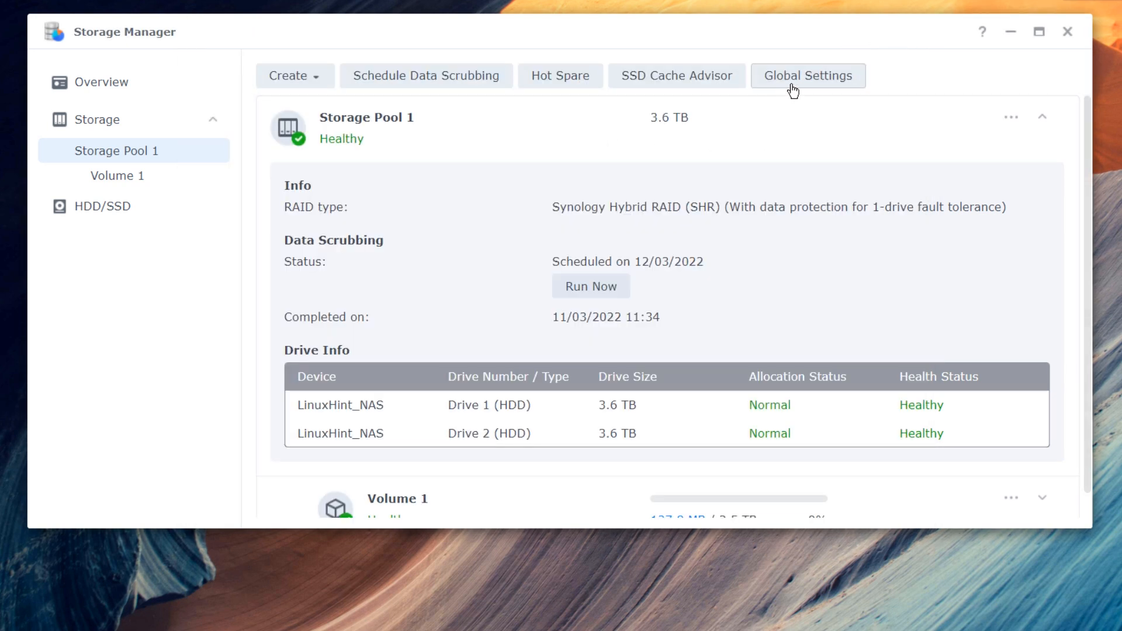
pyautogui.click(793, 91)
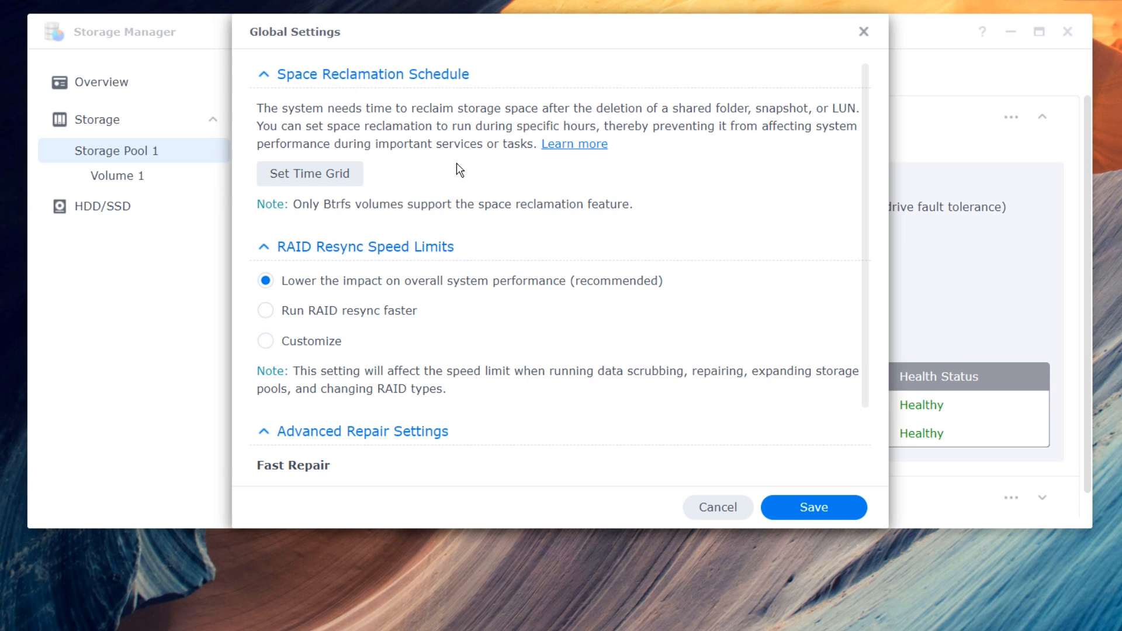
pyautogui.scroll(-2, 370, 184)
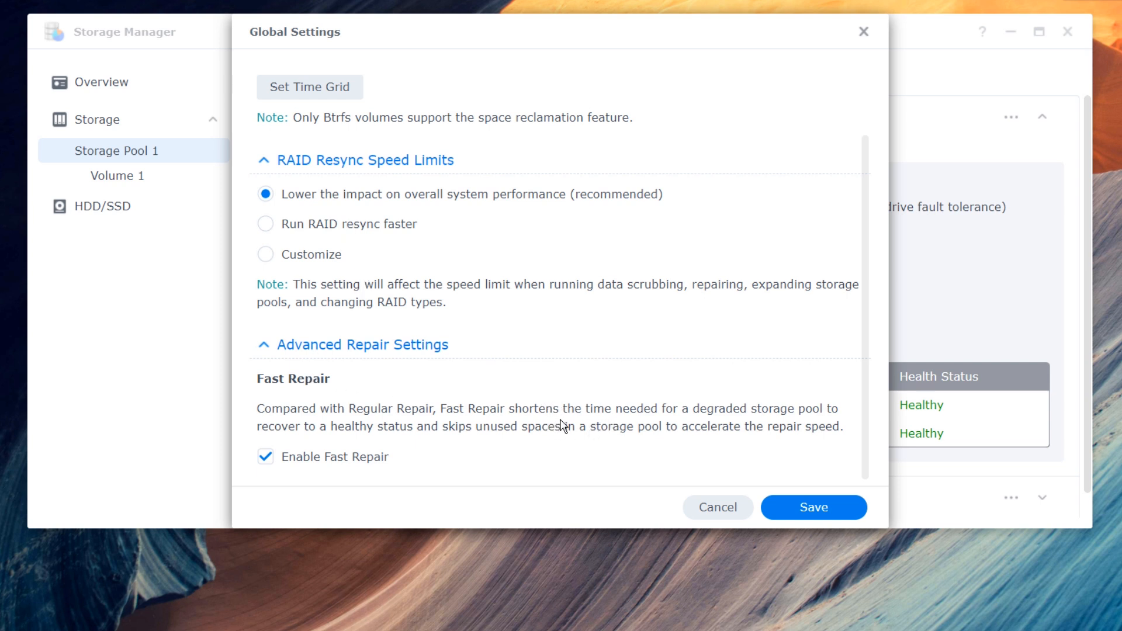
pyautogui.click(864, 31)
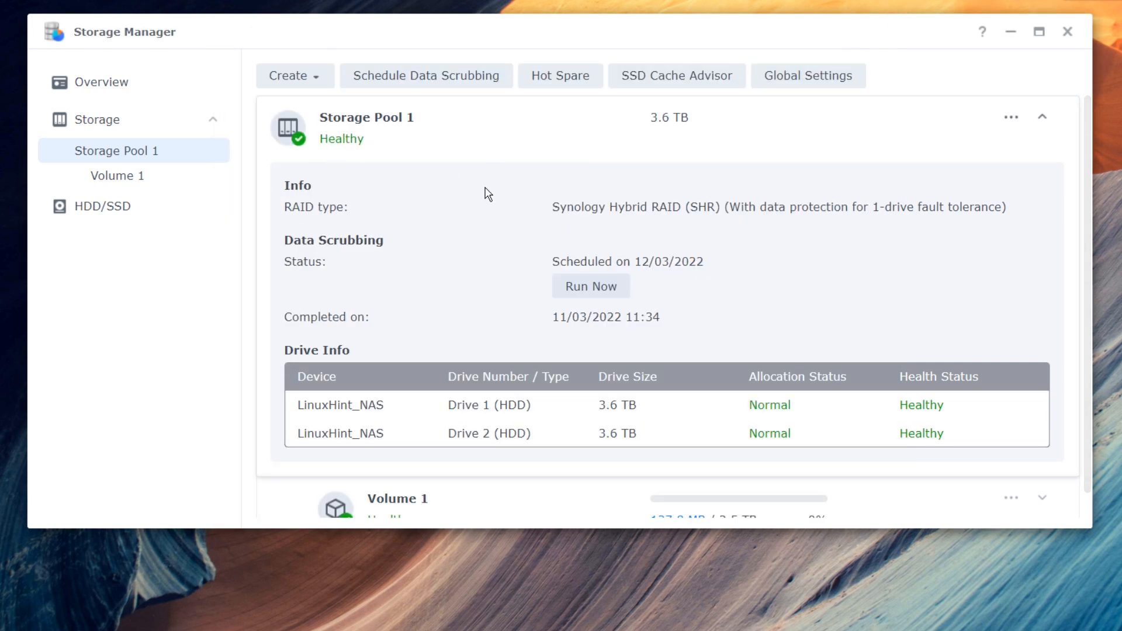
# - Expand Volume 1, then view Storage Pool 1's settings and close them unchanged
pyautogui.click(160, 183)
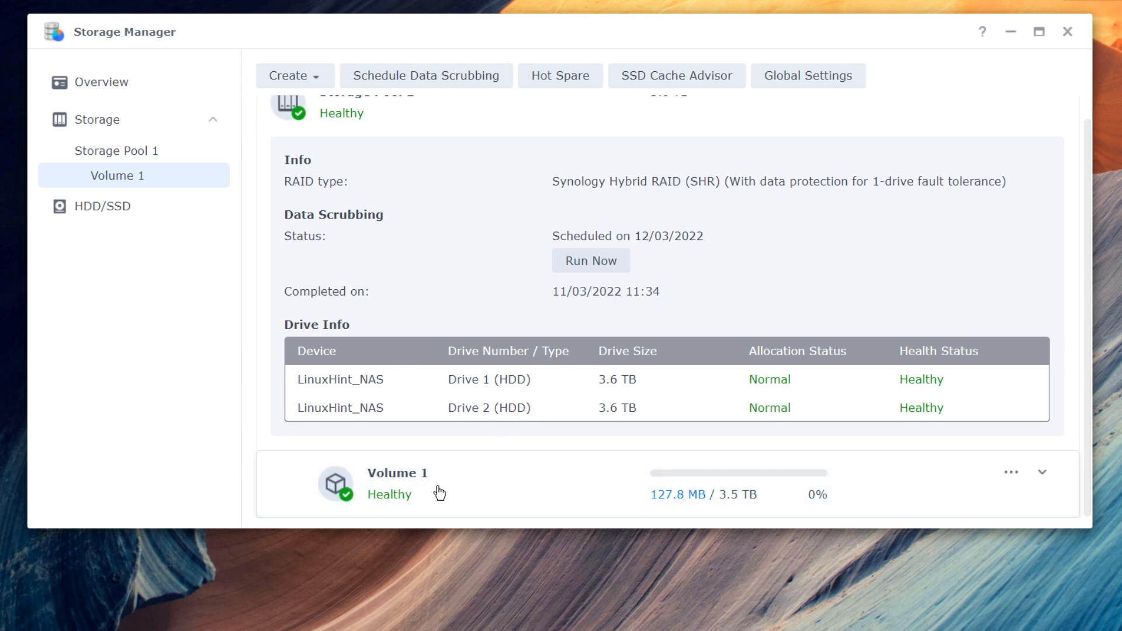
pyautogui.click(495, 489)
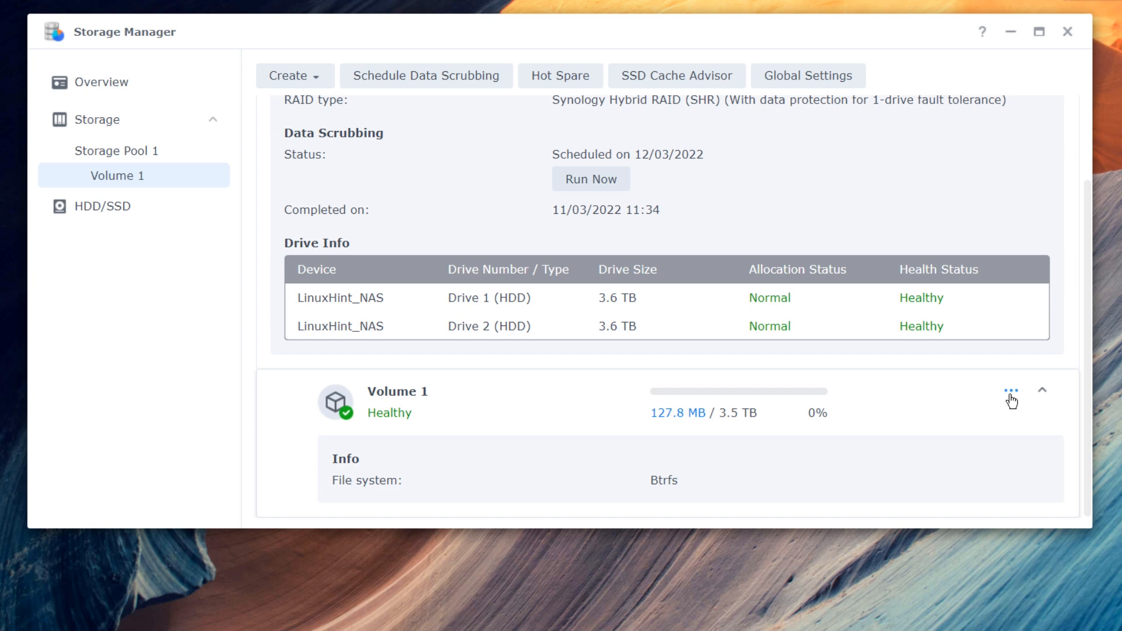
pyautogui.scroll(2, 1011, 402)
pyautogui.click(1010, 118)
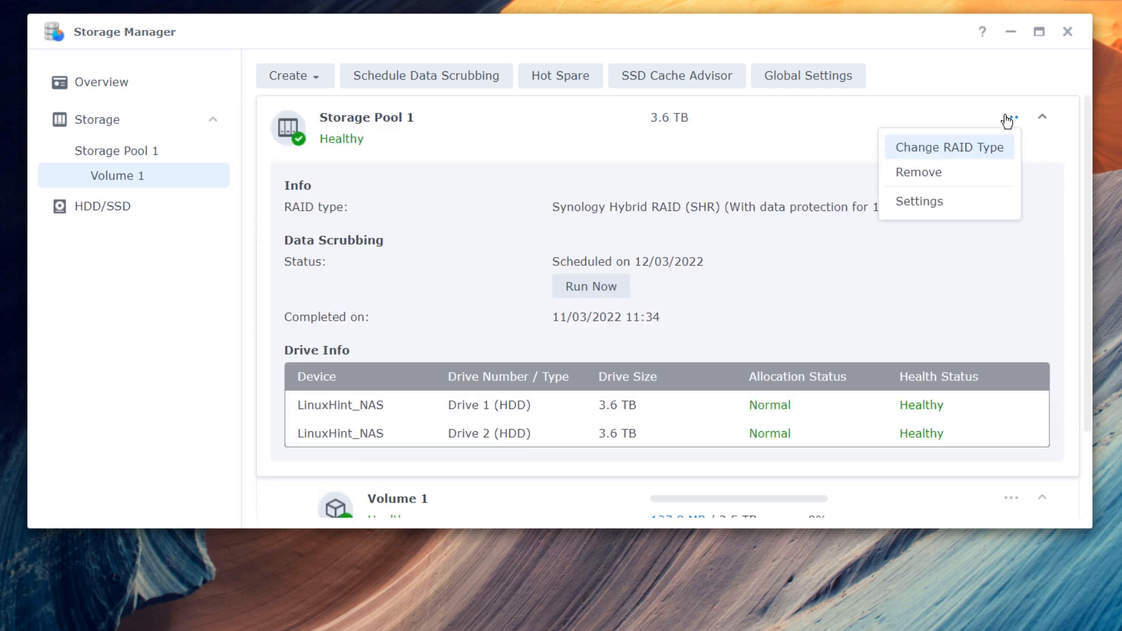
pyautogui.click(1009, 120)
pyautogui.click(1011, 120)
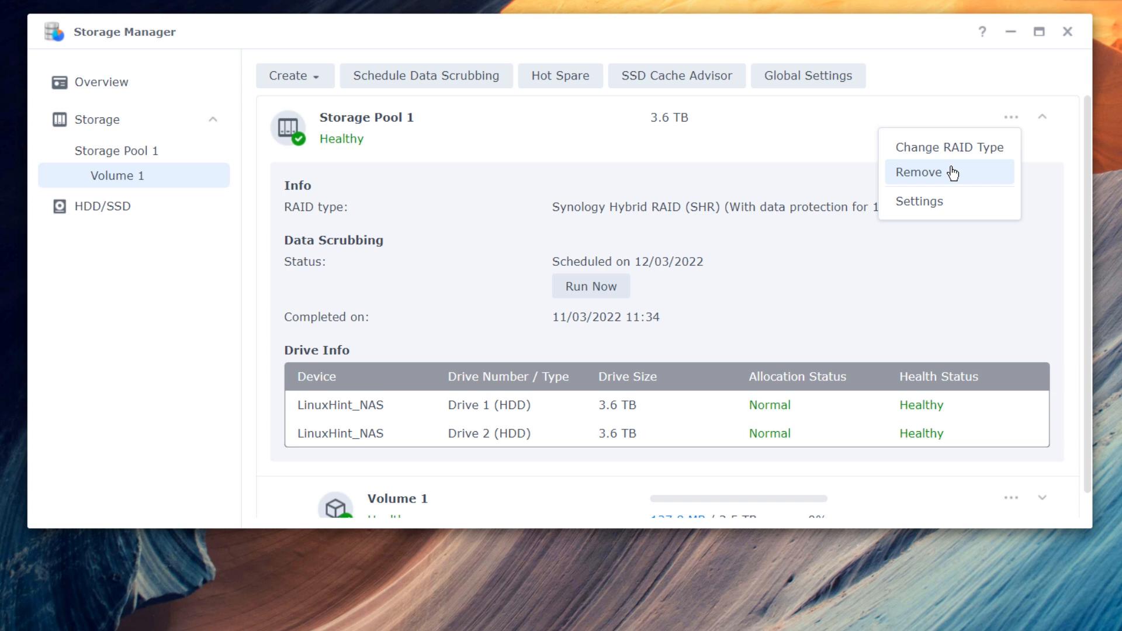
pyautogui.click(932, 202)
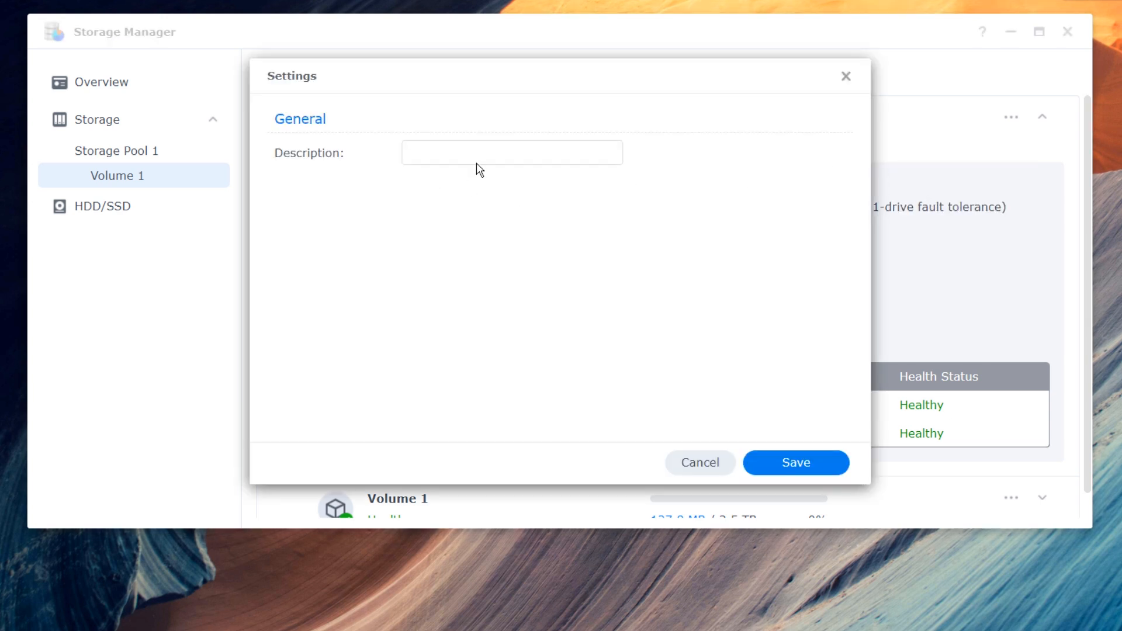
pyautogui.click(846, 83)
# - Review Volume 1's settings without saving, then show the HDD/SSD drive list
pyautogui.scroll(-1, 935, 333)
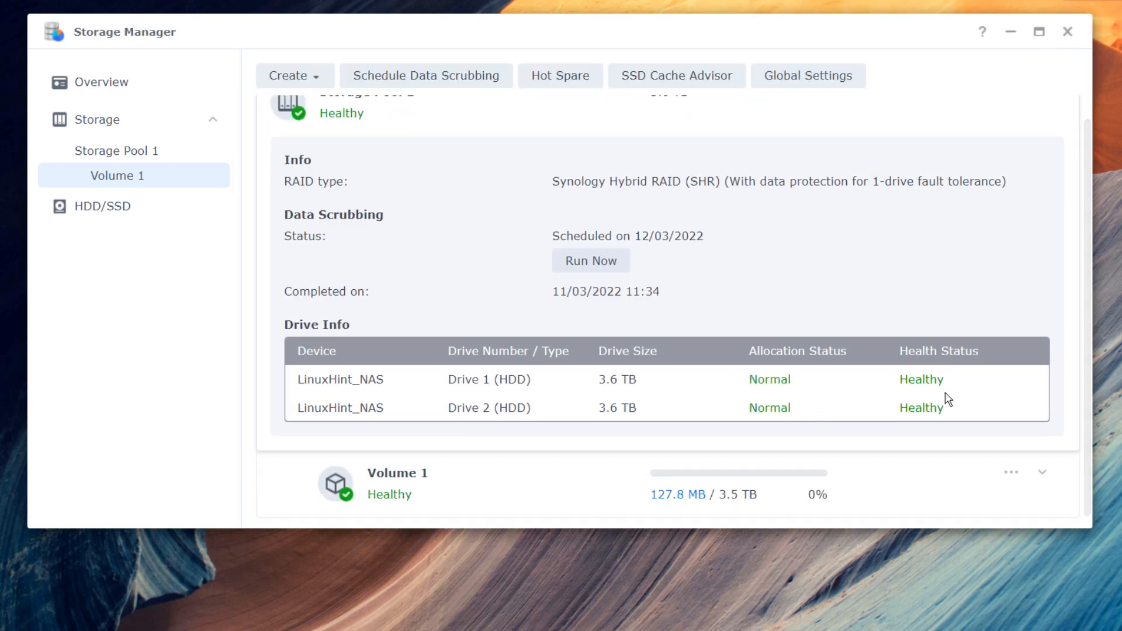
pyautogui.click(1011, 472)
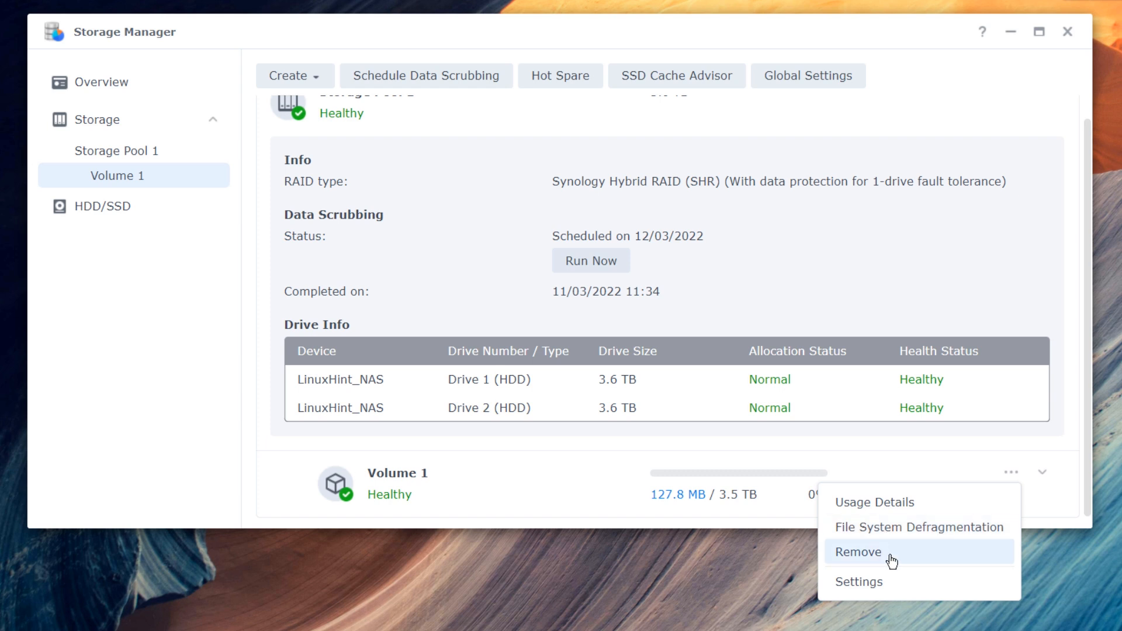
pyautogui.click(887, 580)
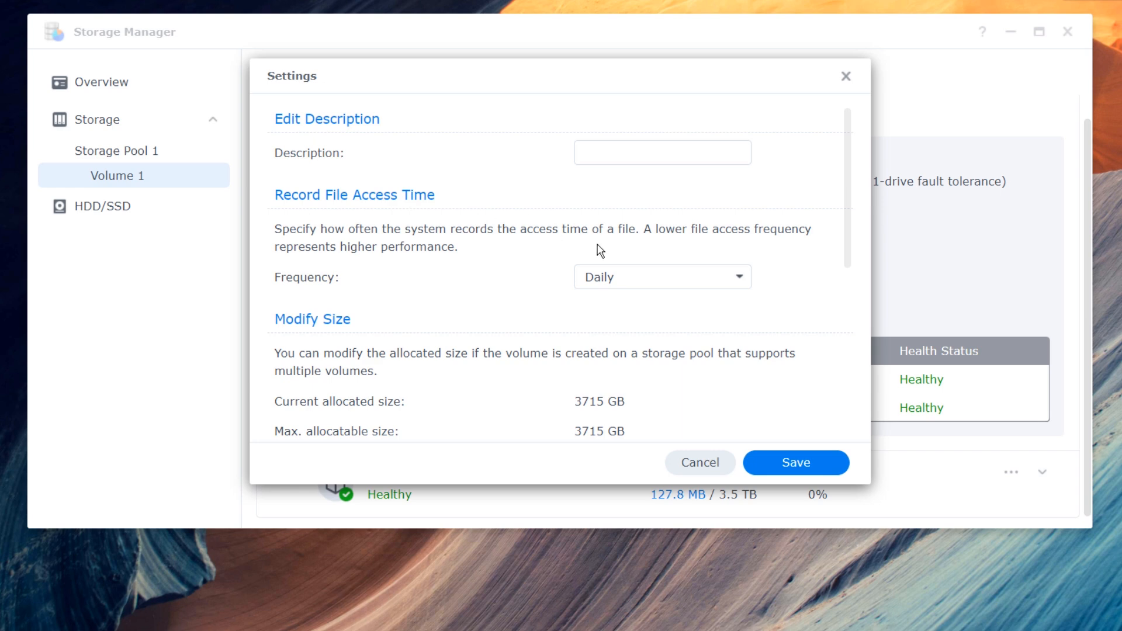
pyautogui.scroll(-3, 648, 269)
pyautogui.scroll(-2, 509, 287)
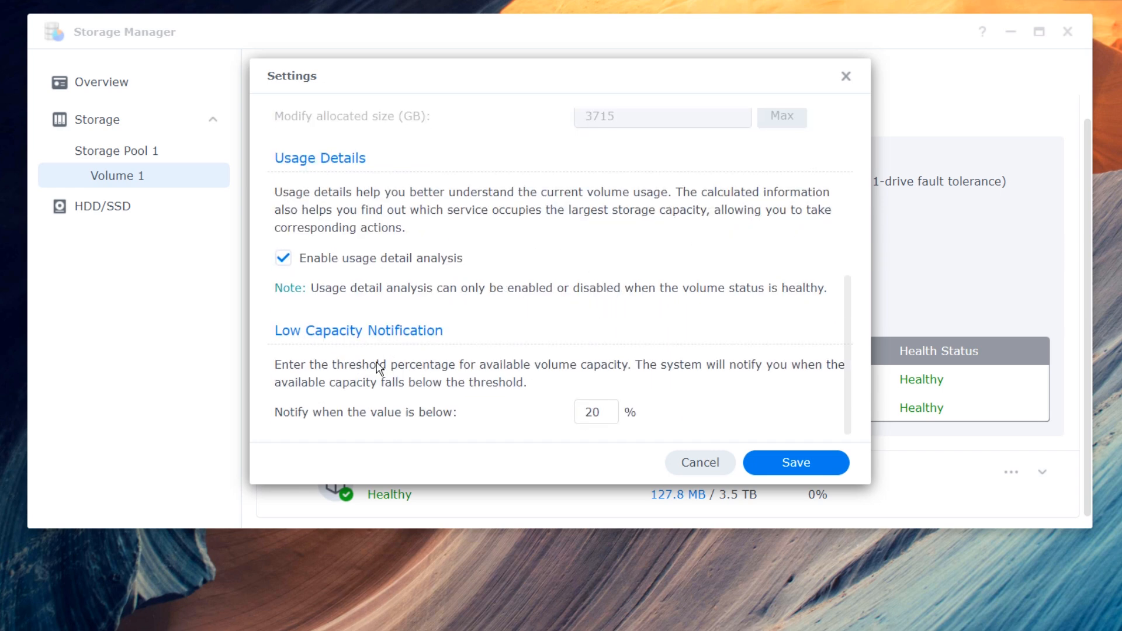
pyautogui.click(845, 77)
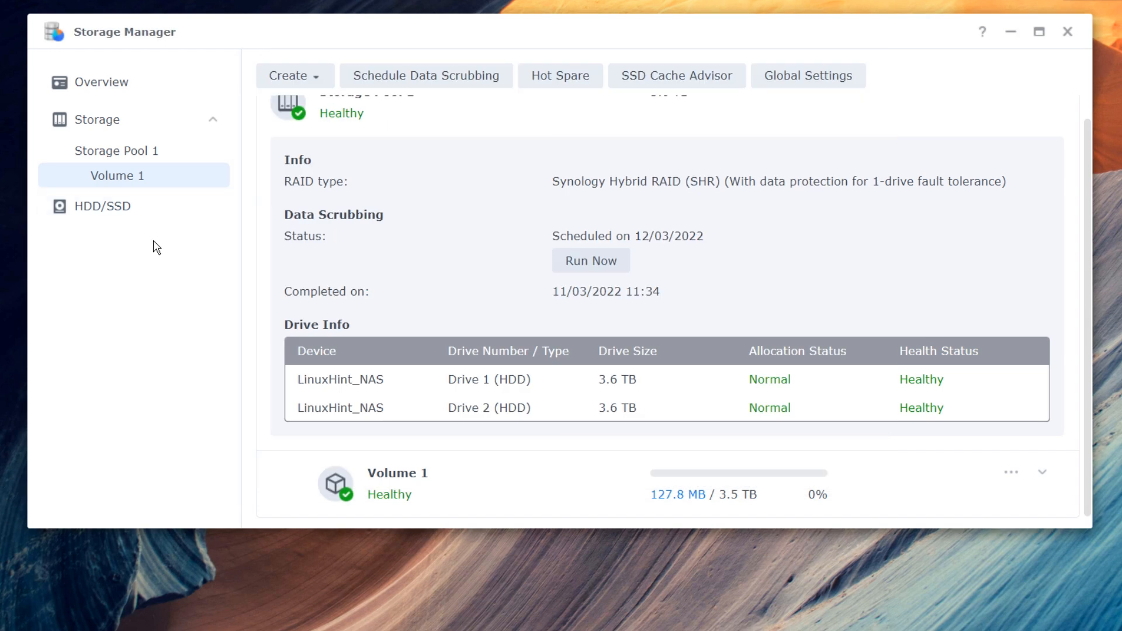
pyautogui.click(119, 220)
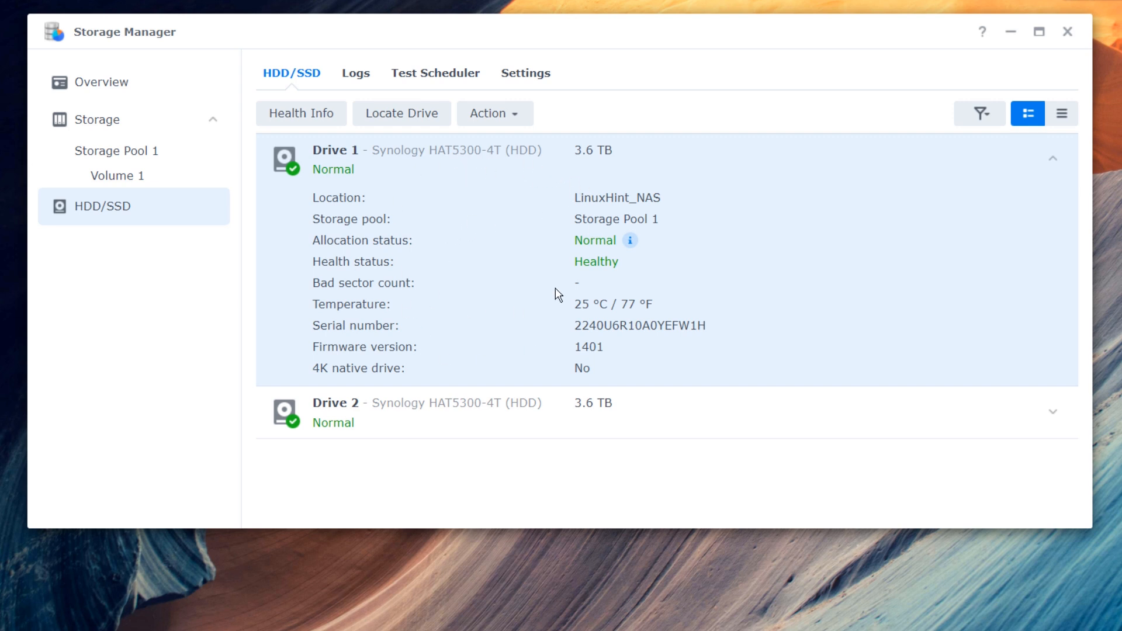
# - Review Drive 1's S.M.A.R.T. and history health info, and dismiss Locate Drive twice
pyautogui.click(323, 116)
pyautogui.click(332, 75)
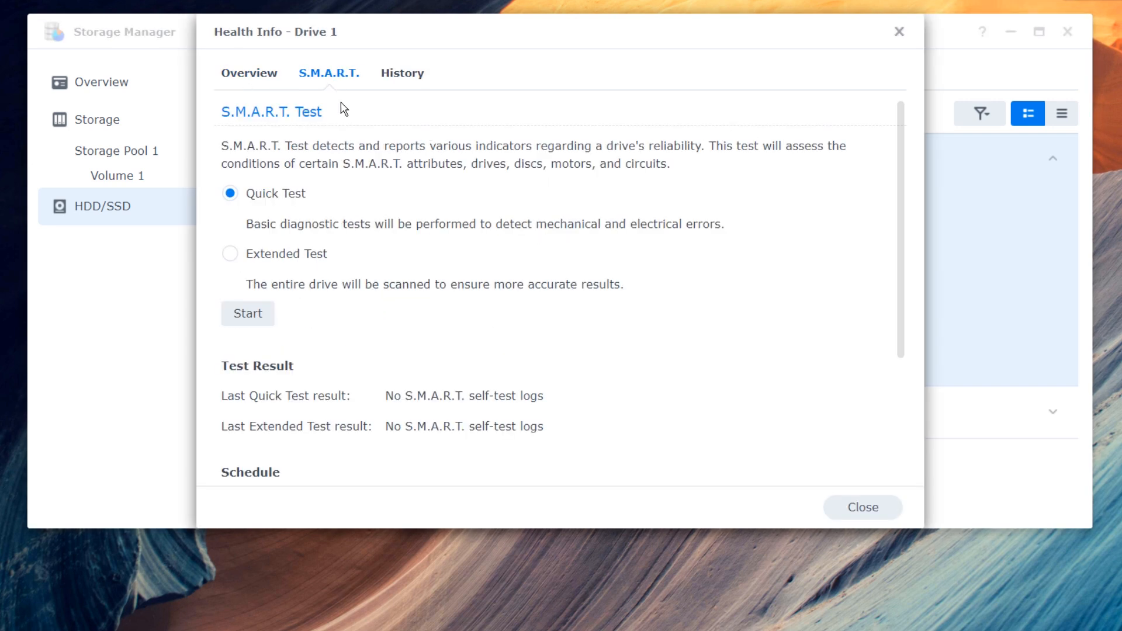
pyautogui.click(424, 77)
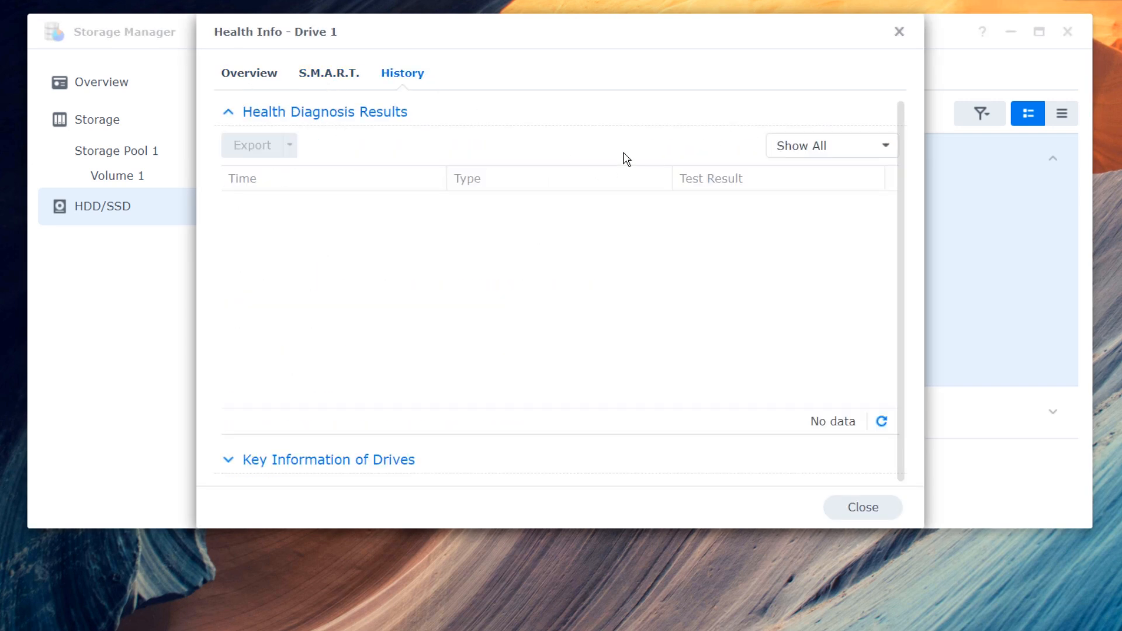
pyautogui.click(898, 33)
pyautogui.click(399, 119)
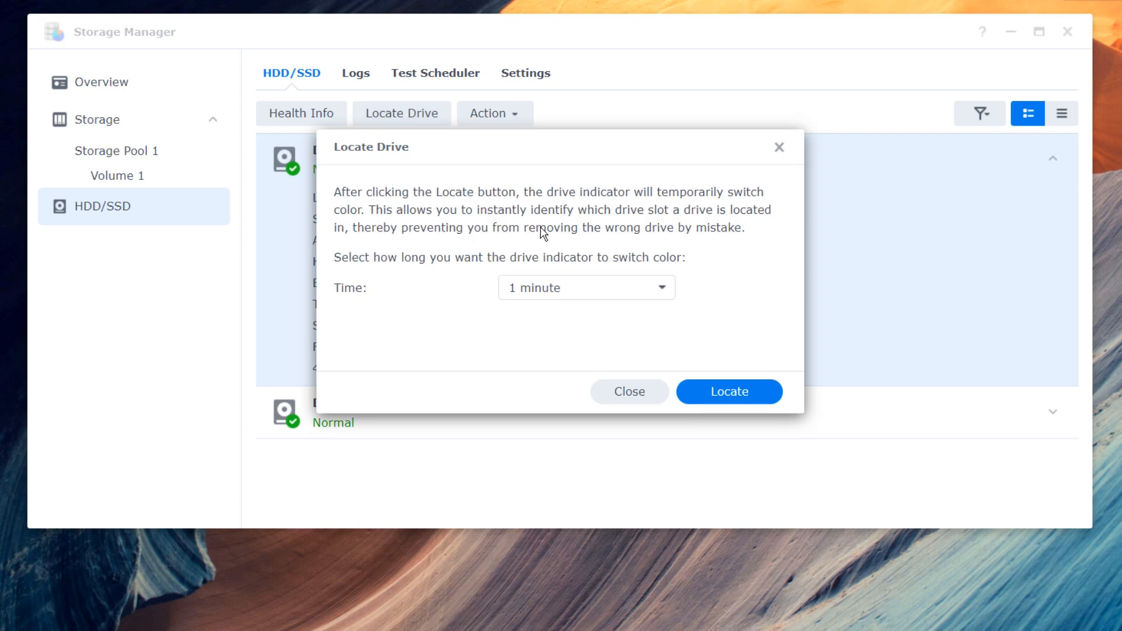
pyautogui.click(779, 147)
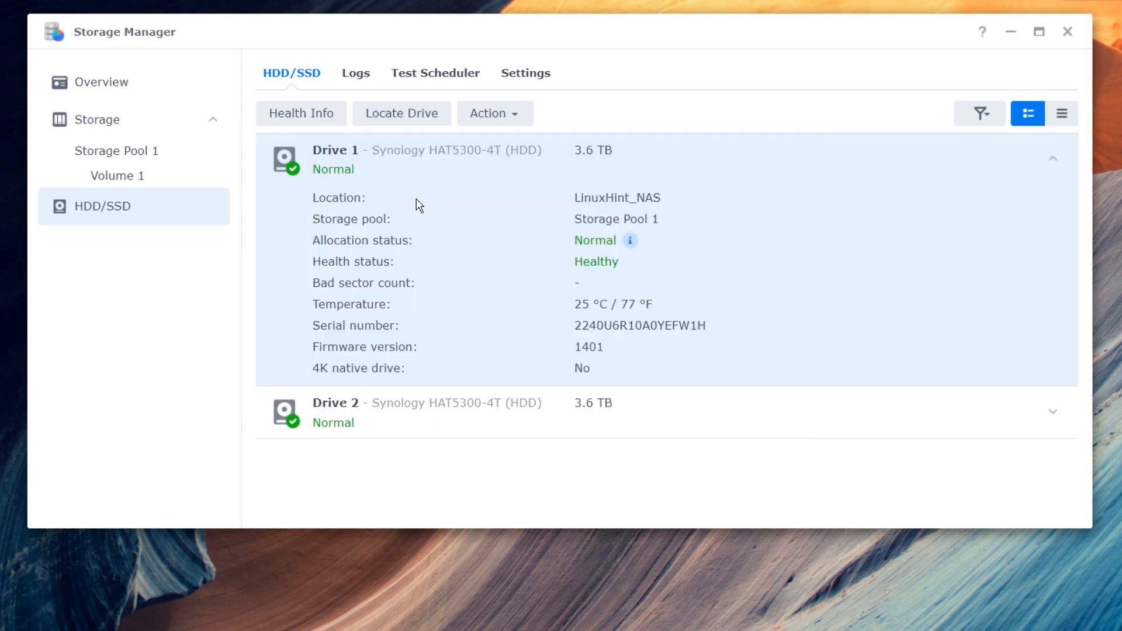
pyautogui.click(393, 116)
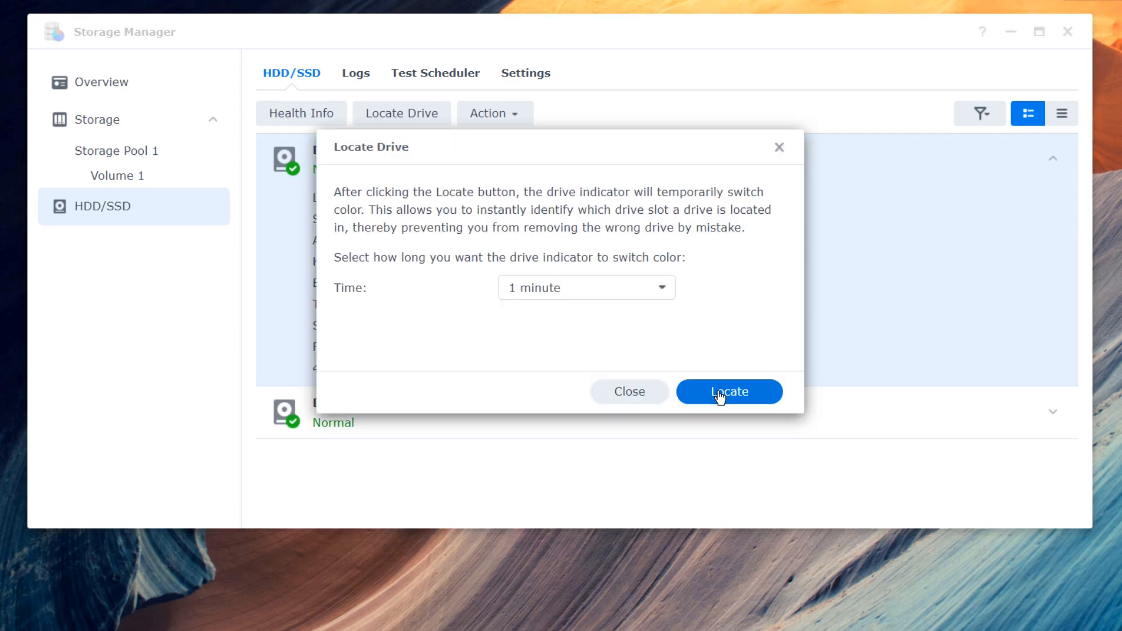
pyautogui.click(657, 395)
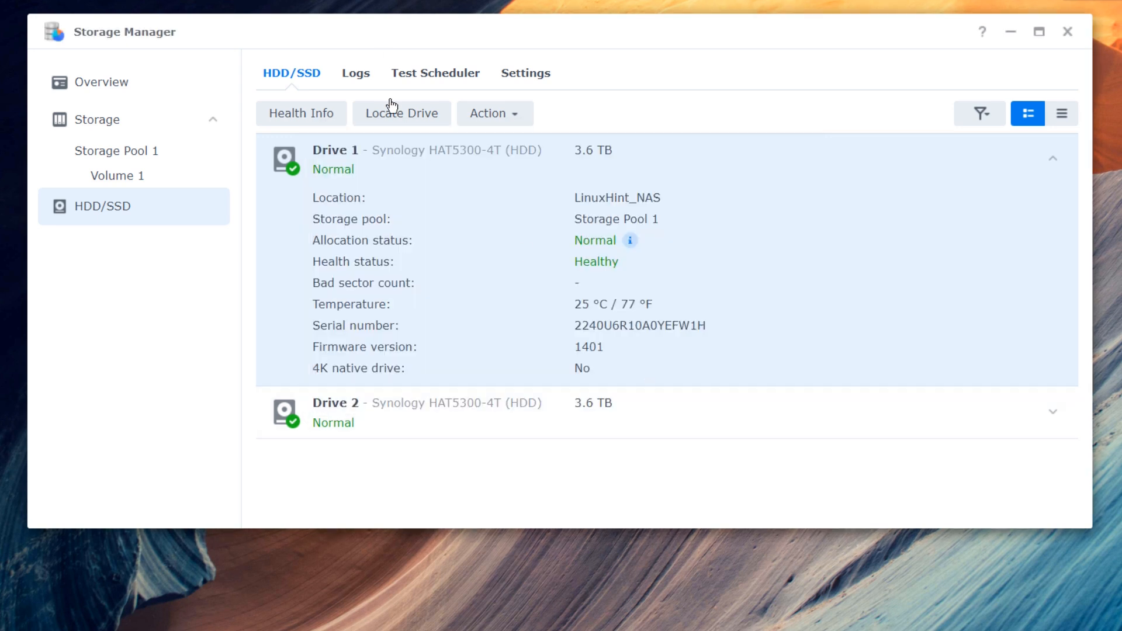
# - Browse drive logs, cancel a new test task, and scroll the notification and database settings
pyautogui.click(362, 90)
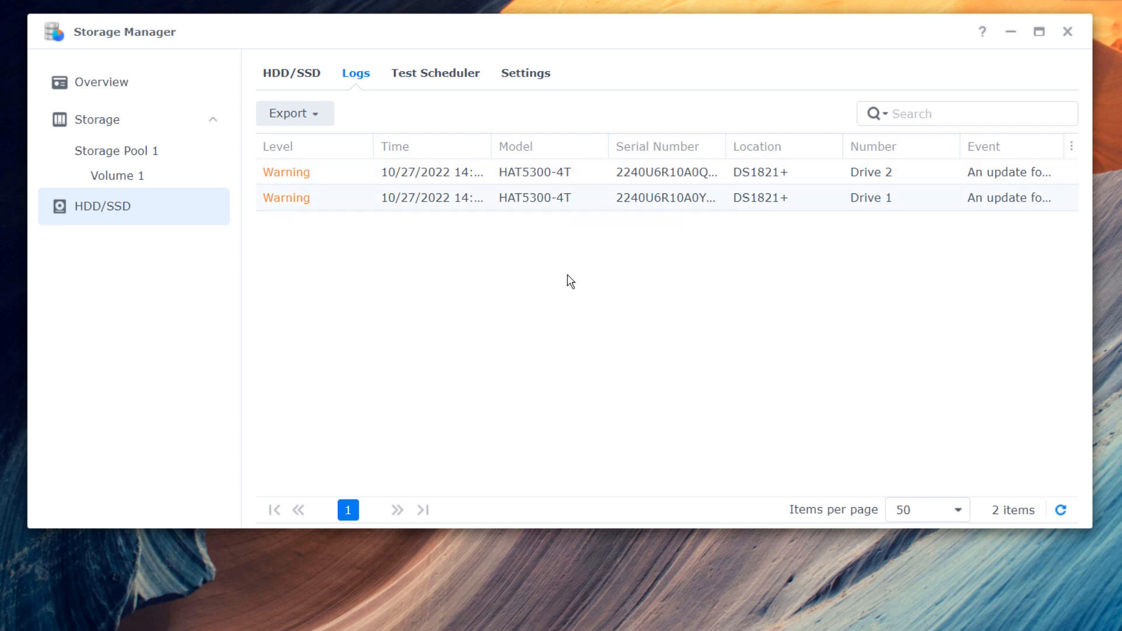
pyautogui.click(440, 79)
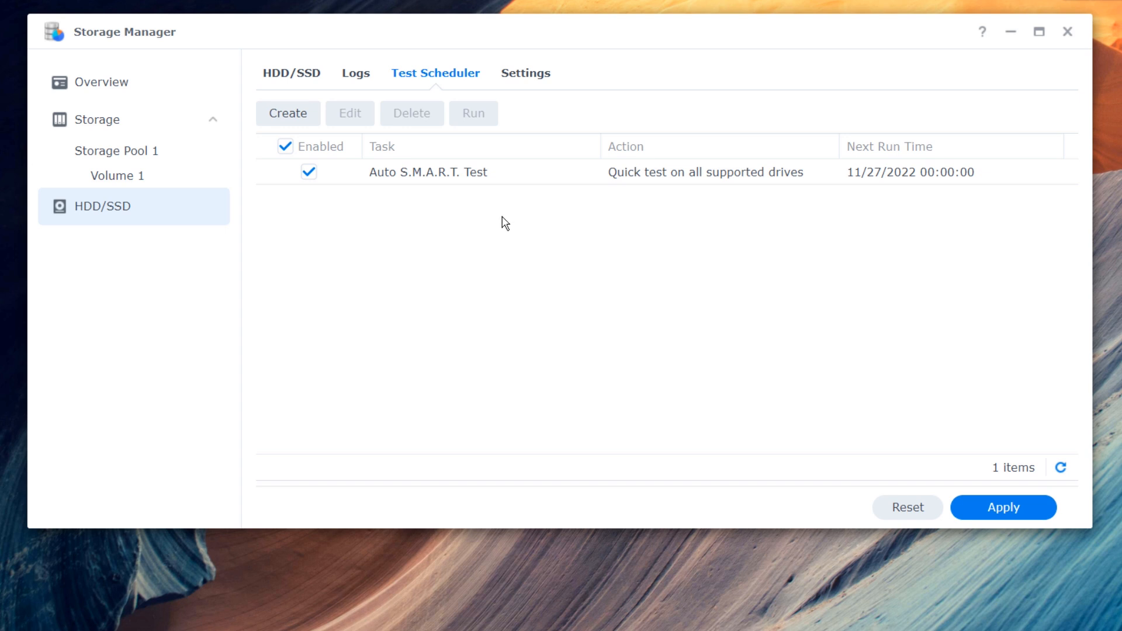
pyautogui.click(292, 116)
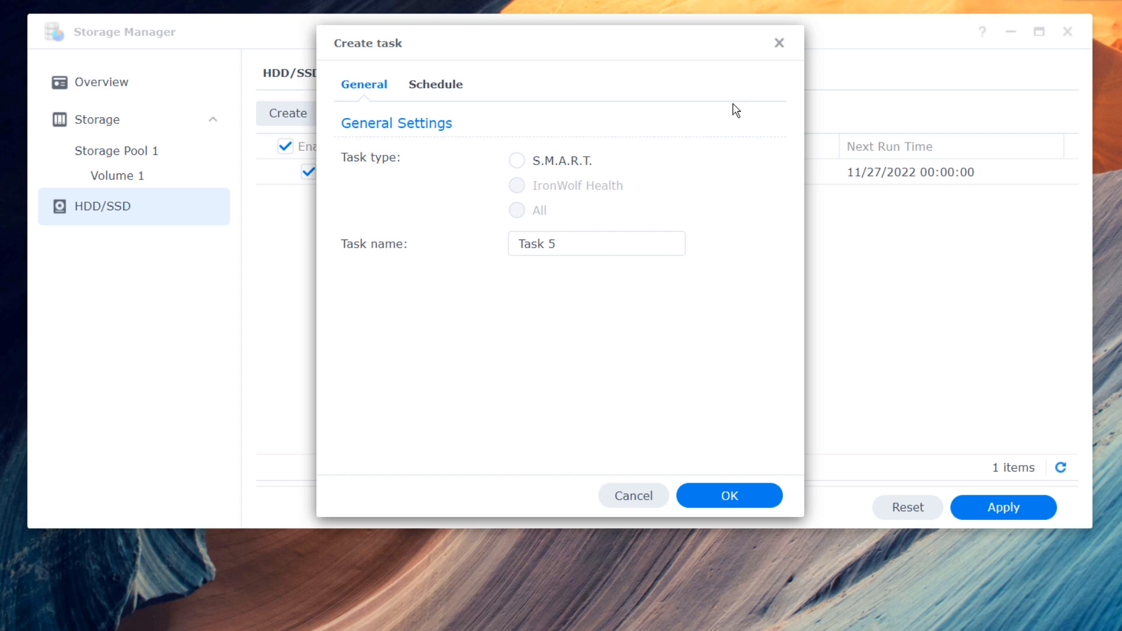
pyautogui.click(780, 43)
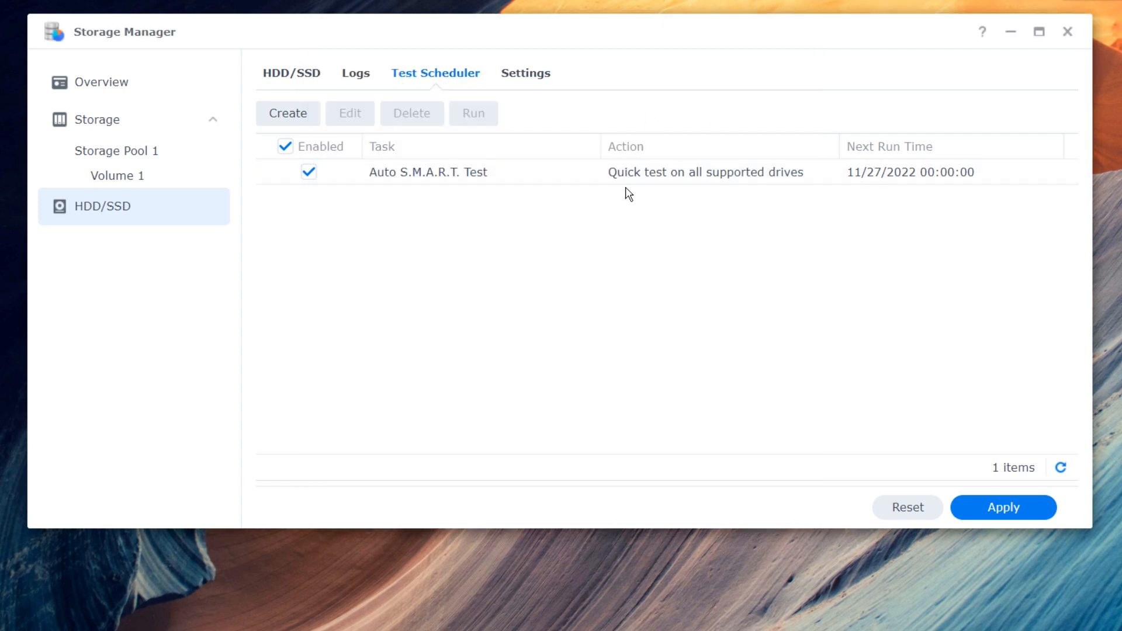
pyautogui.click(534, 87)
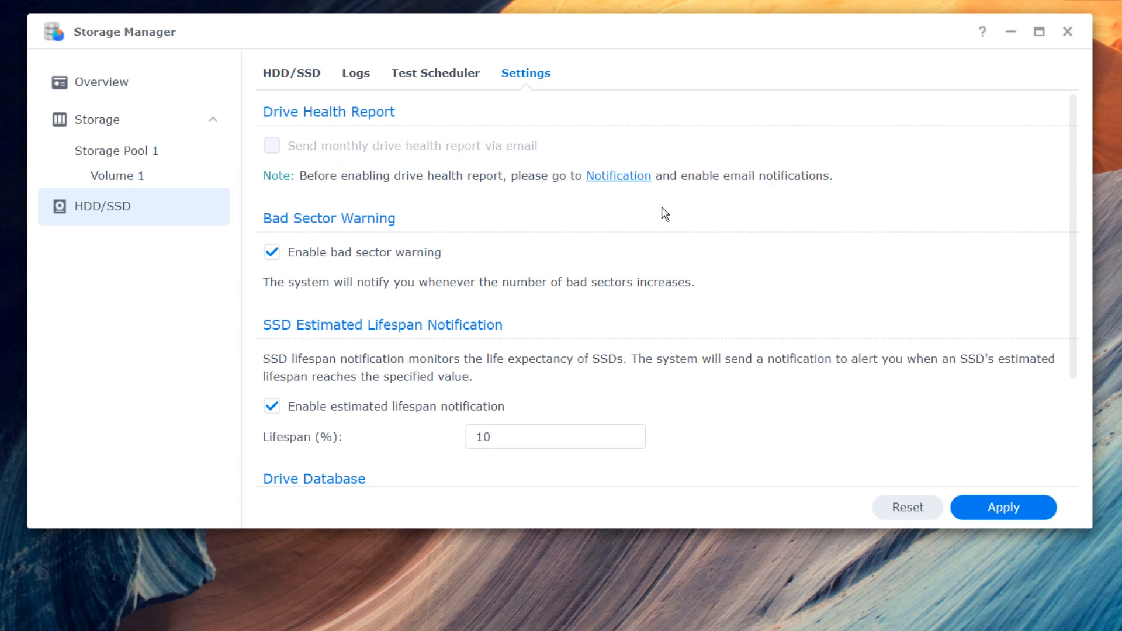
pyautogui.scroll(-2, 458, 244)
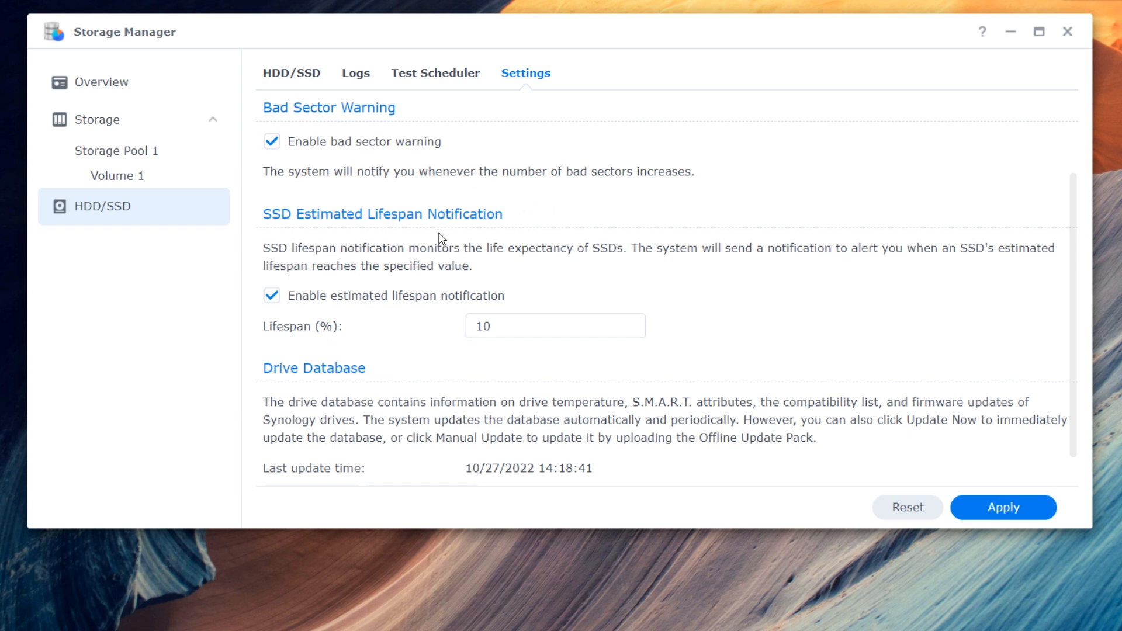
pyautogui.scroll(-1, 556, 271)
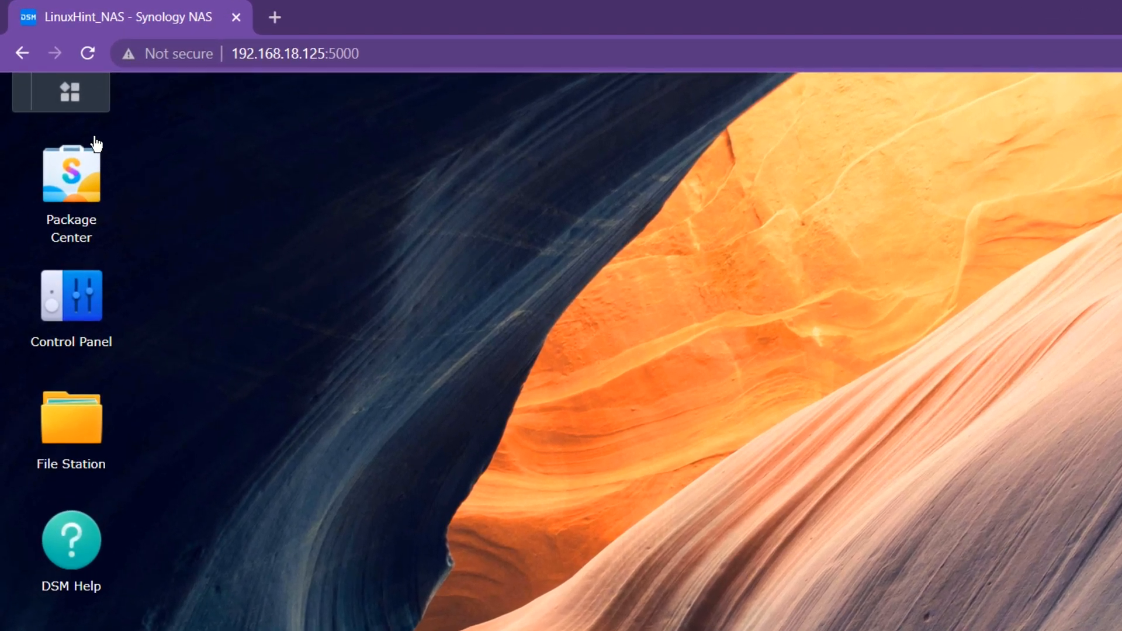
# - Reopen Storage Manager and review Storage Pool 1 and Volume 1, now using 127.8 MB of 3.5 TB
pyautogui.click(76, 102)
pyautogui.click(1009, 193)
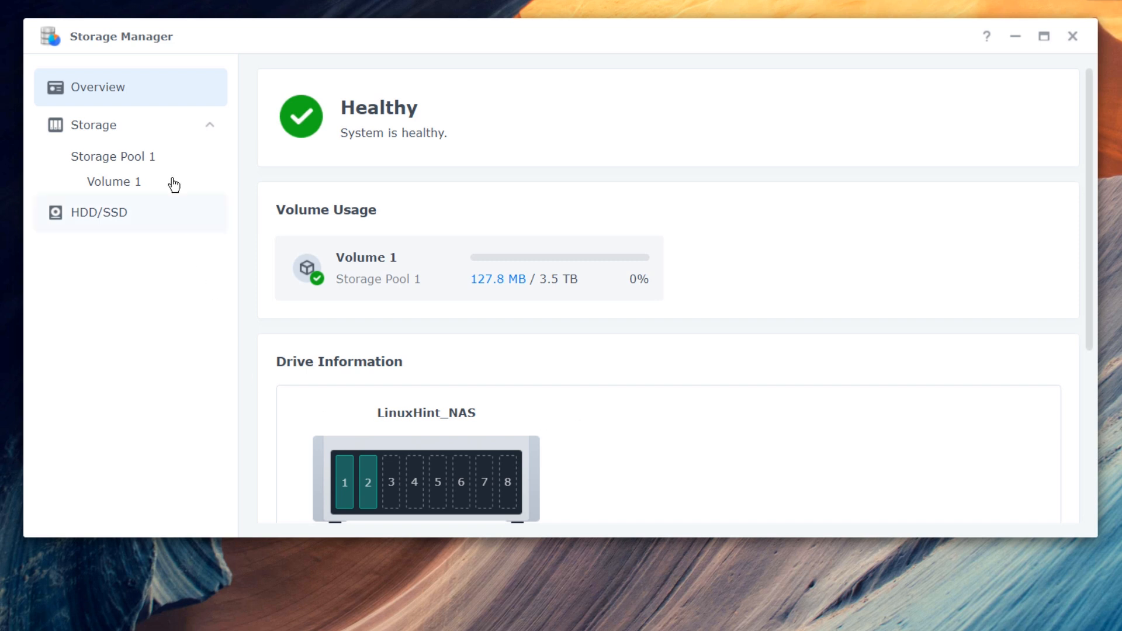
pyautogui.click(125, 186)
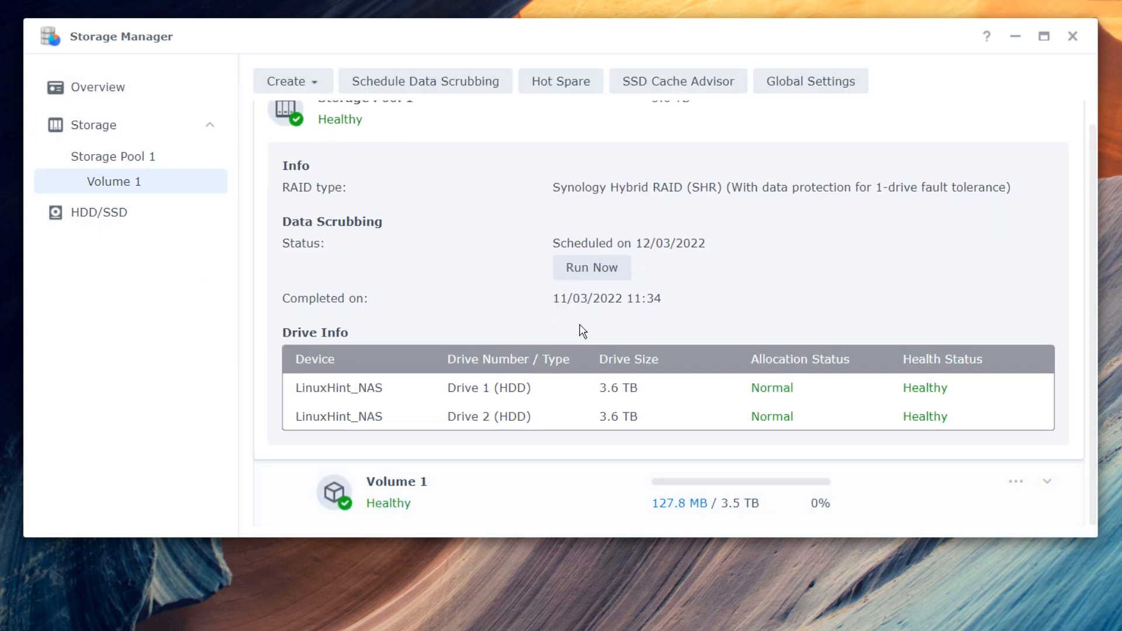
pyautogui.scroll(1, 628, 348)
pyautogui.scroll(-1, 701, 315)
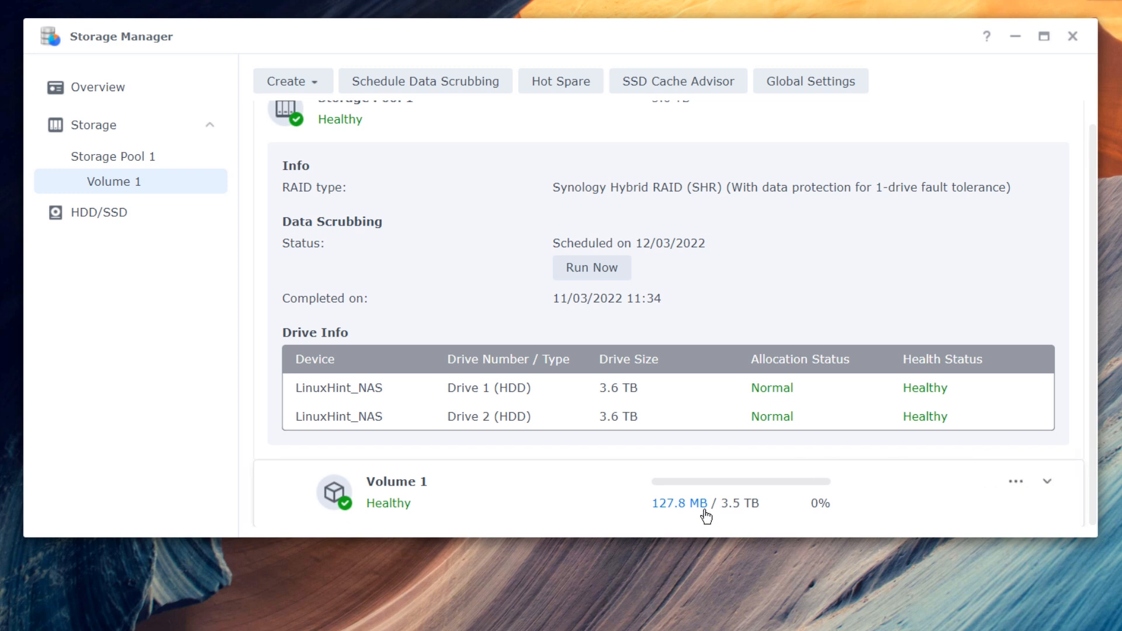
pyautogui.scroll(1, 847, 482)
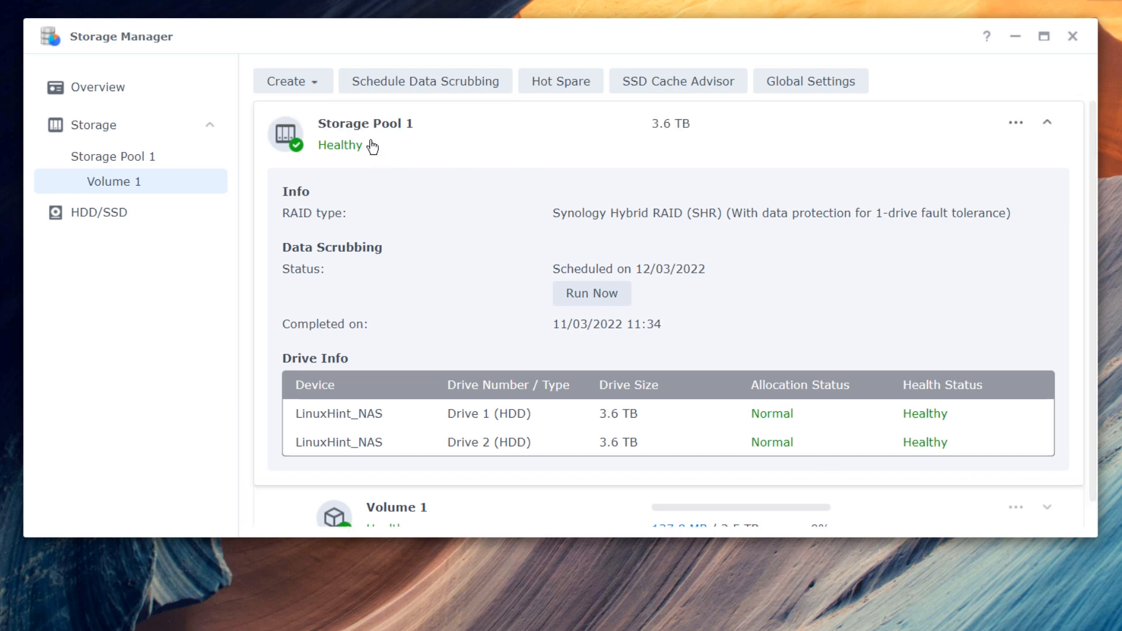
pyautogui.scroll(-1, 806, 280)
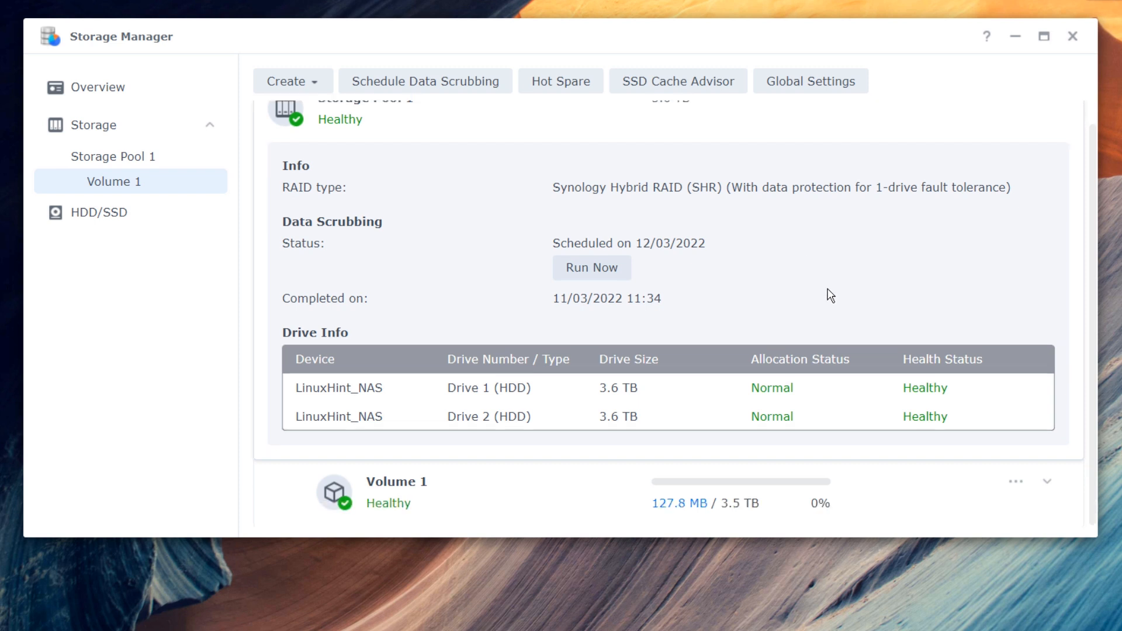
# - Choose to remove Volume 1 and confirm erasing all of its data
pyautogui.click(1016, 483)
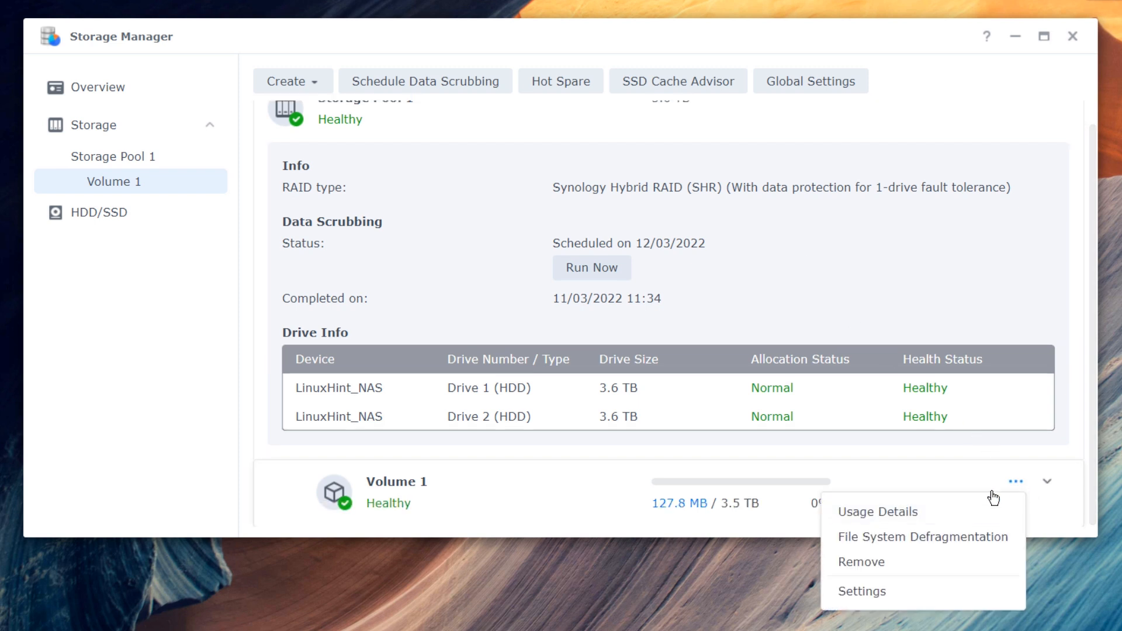
pyautogui.click(922, 564)
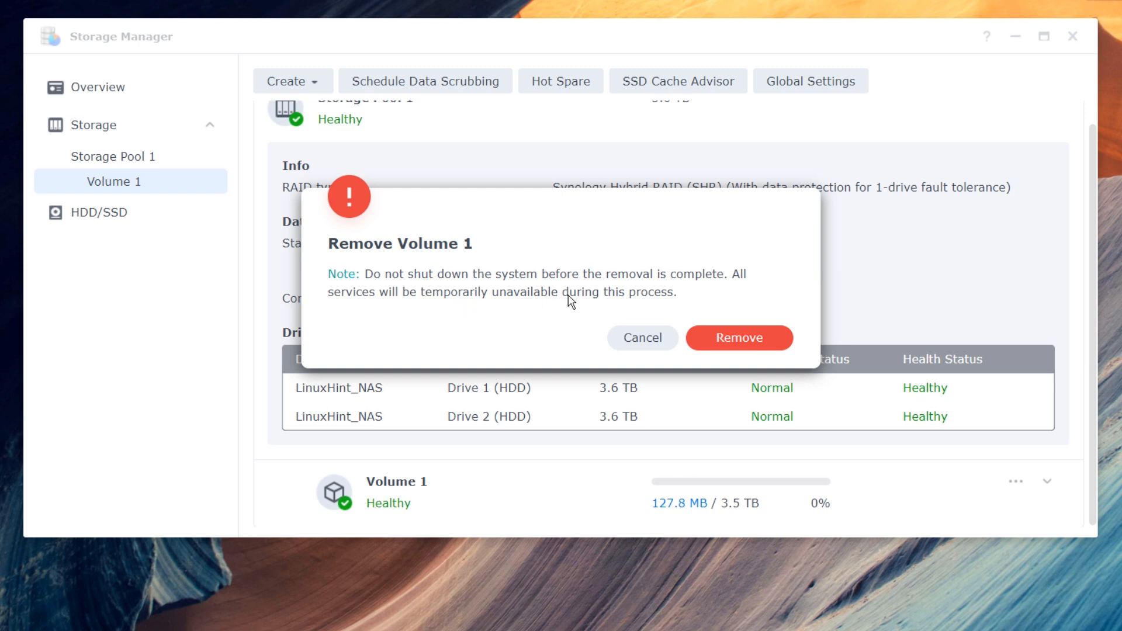
pyautogui.click(781, 345)
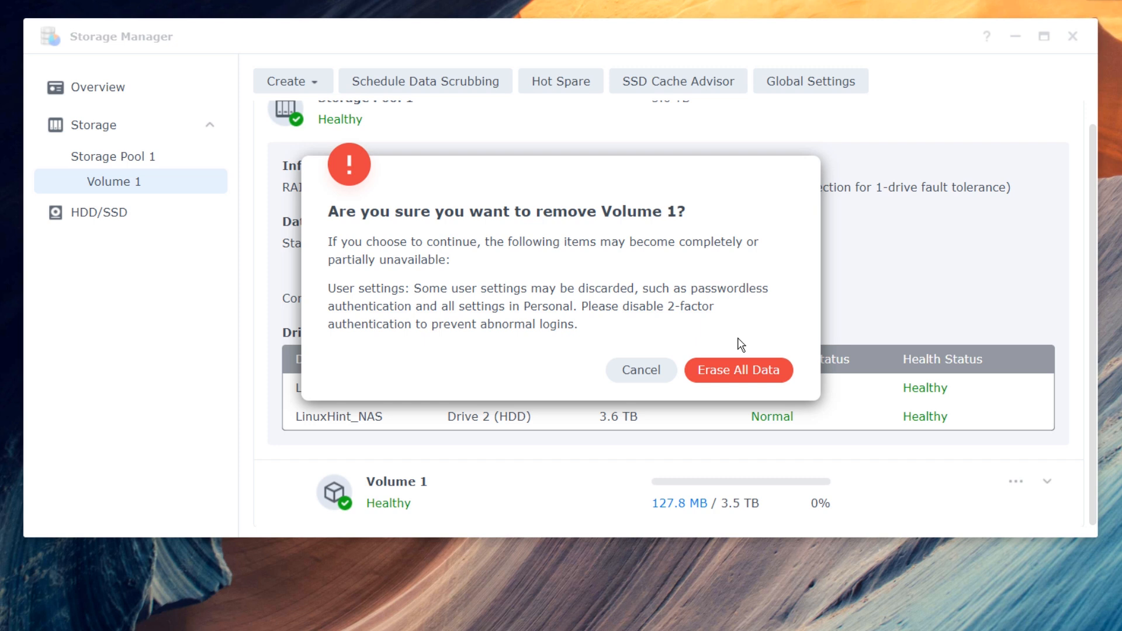
pyautogui.click(740, 371)
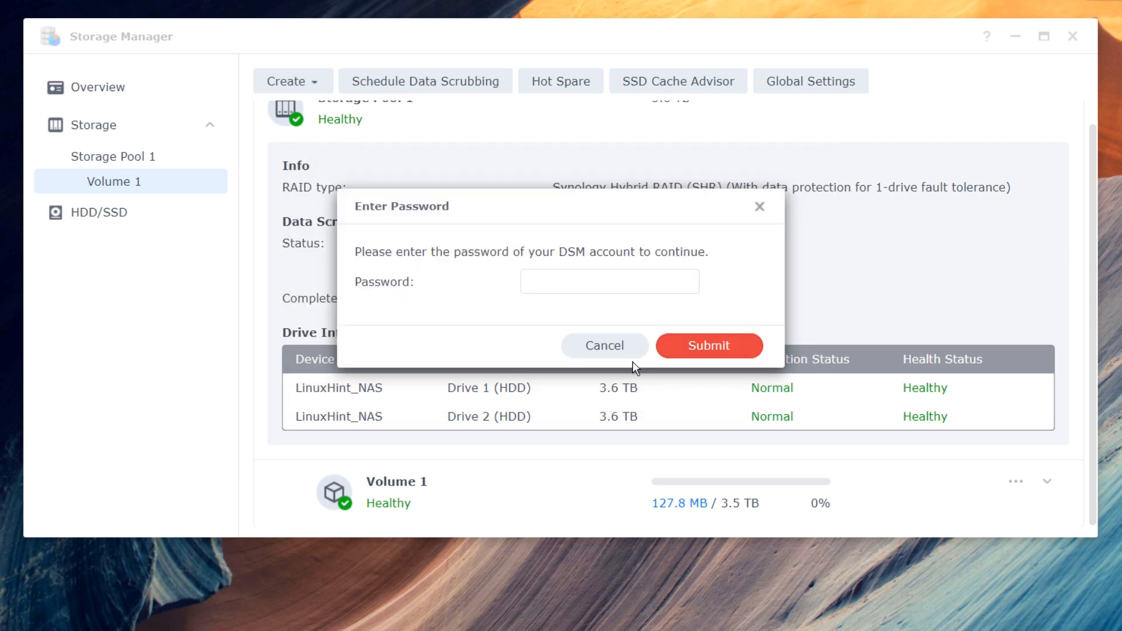
# - Submit the saved account password and confirm the removal in the notifications
pyautogui.click(610, 289)
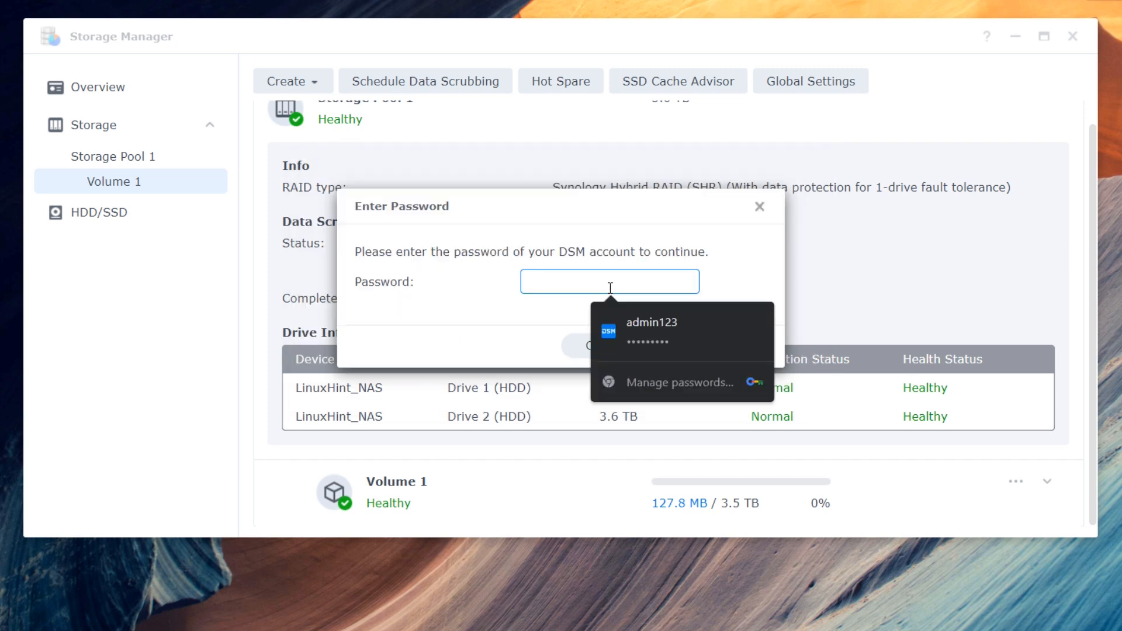
pyautogui.click(710, 325)
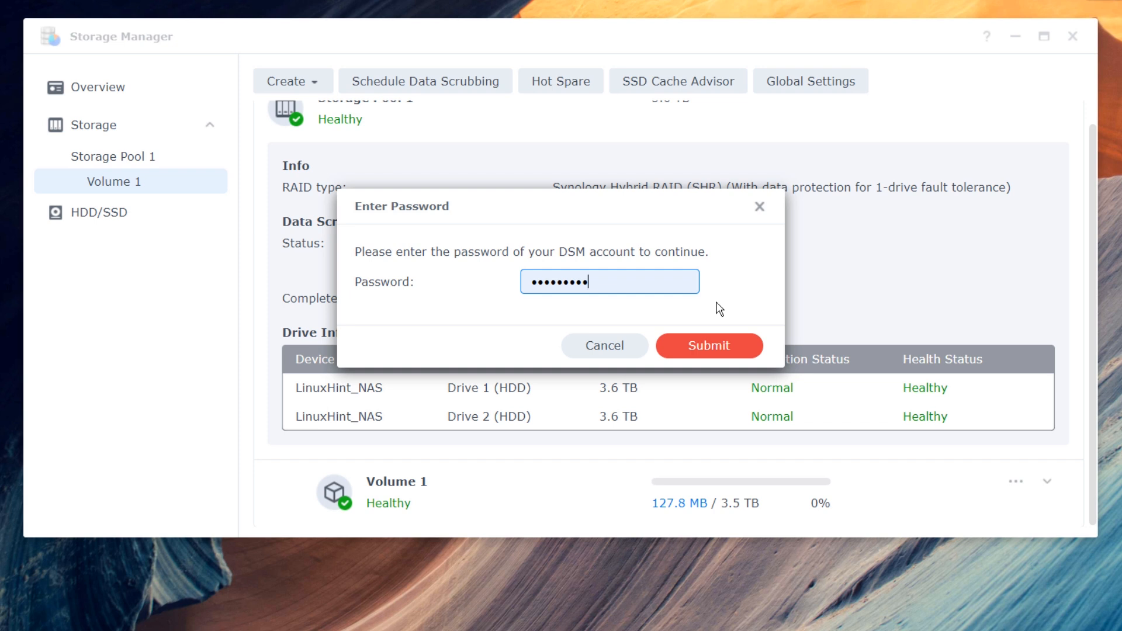
pyautogui.click(718, 347)
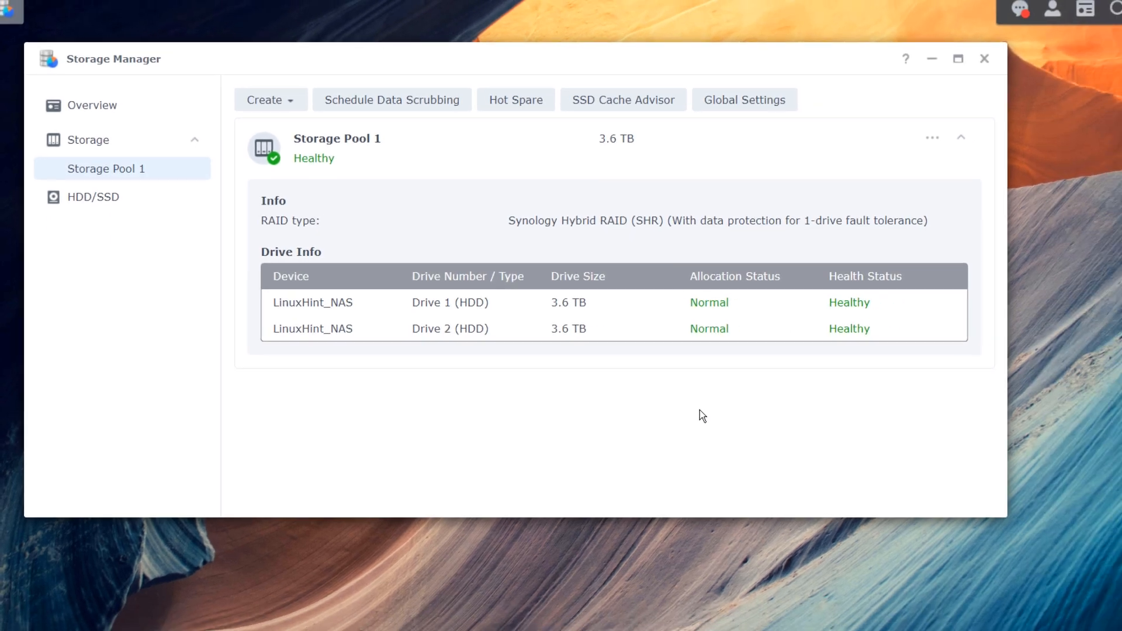
pyautogui.click(994, 18)
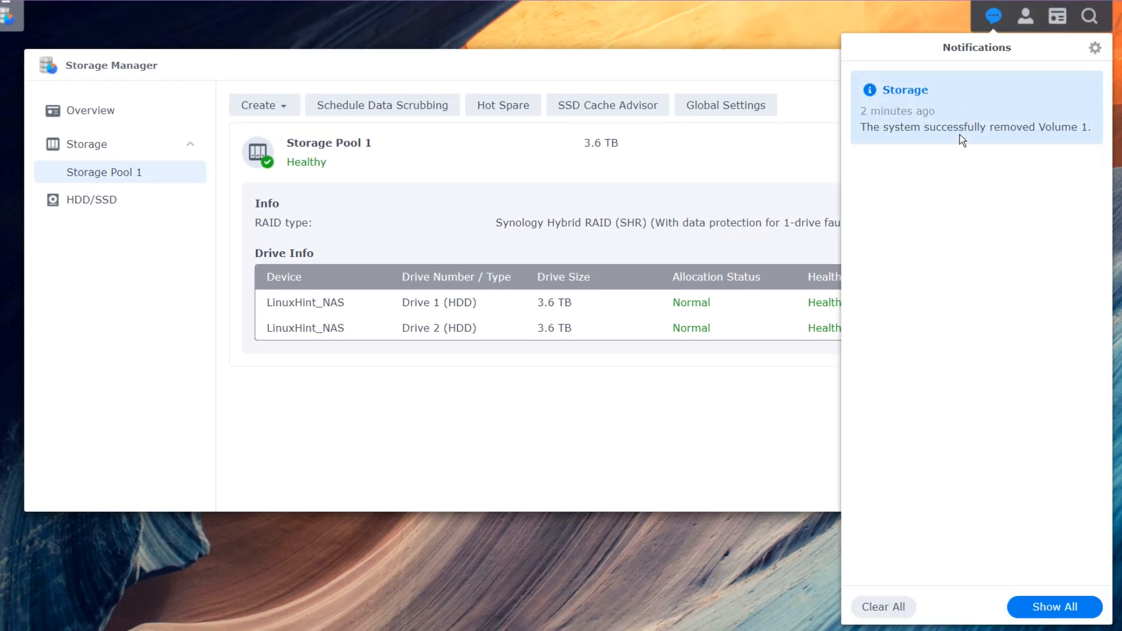
pyautogui.click(681, 407)
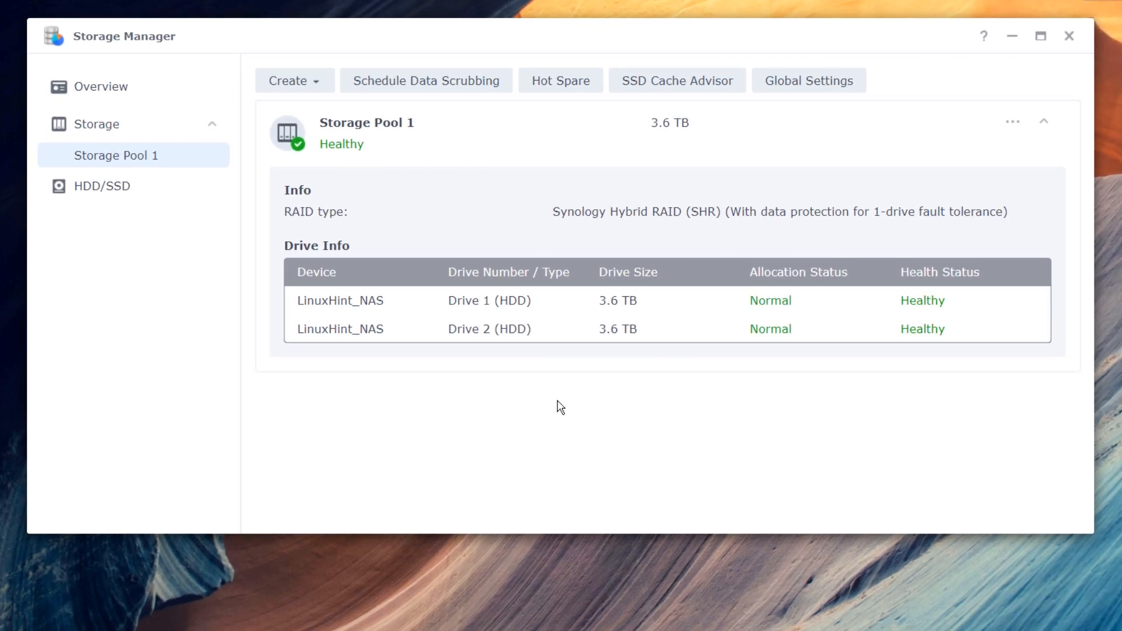
# - Start a new volume on Storage Pool 1 (SHR) with 1024 GB allocated
pyautogui.click(315, 86)
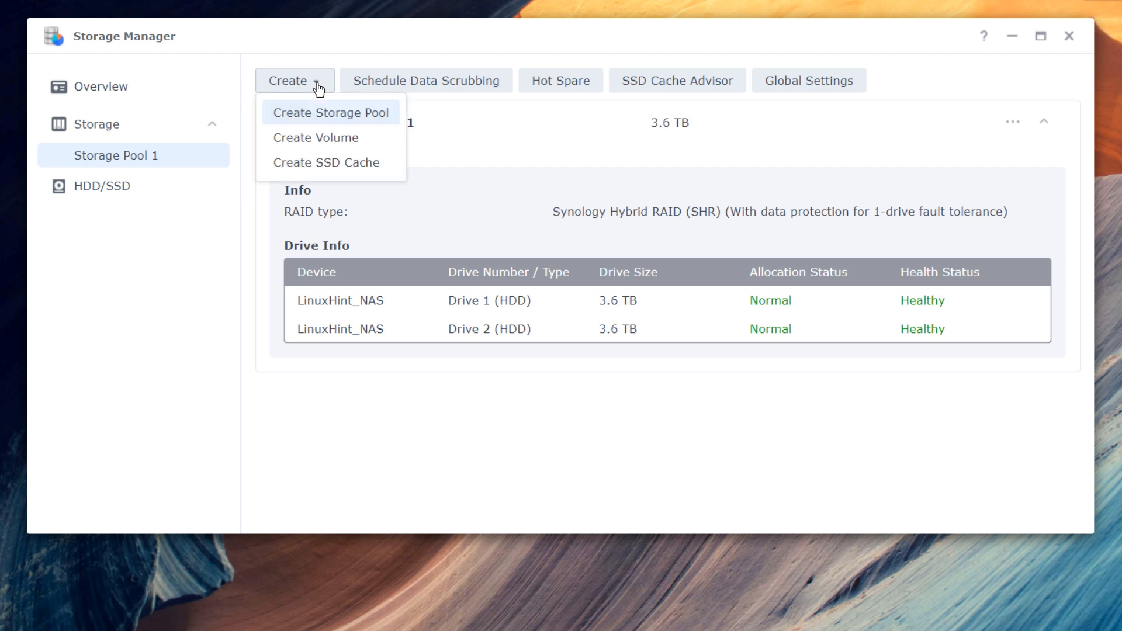
pyautogui.click(342, 140)
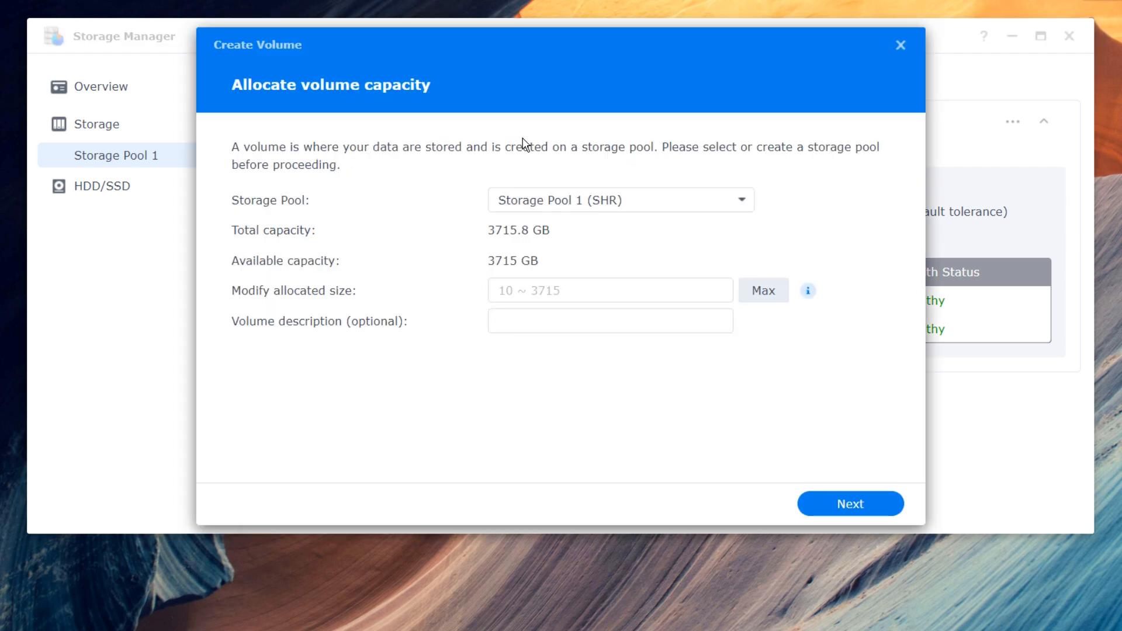
pyautogui.click(591, 208)
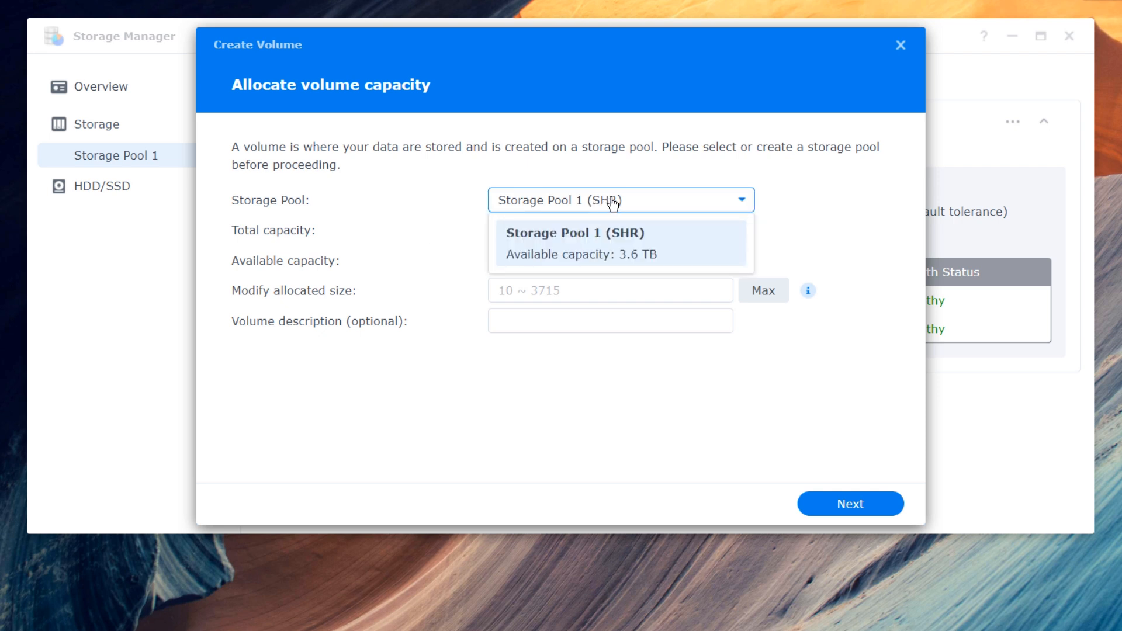
pyautogui.click(582, 248)
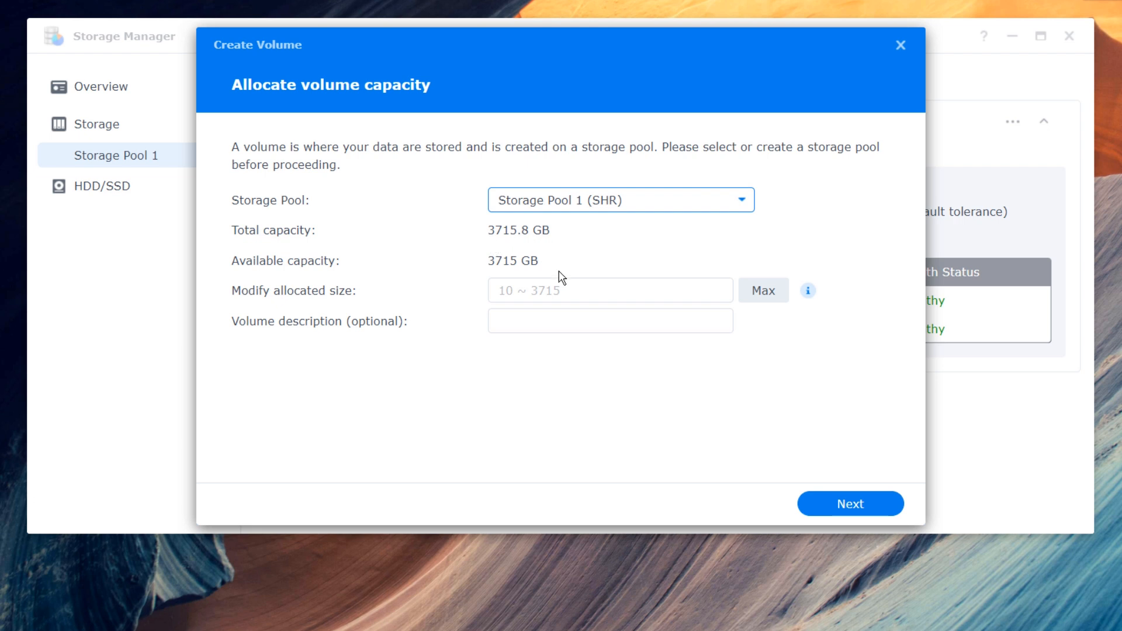
pyautogui.click(529, 234)
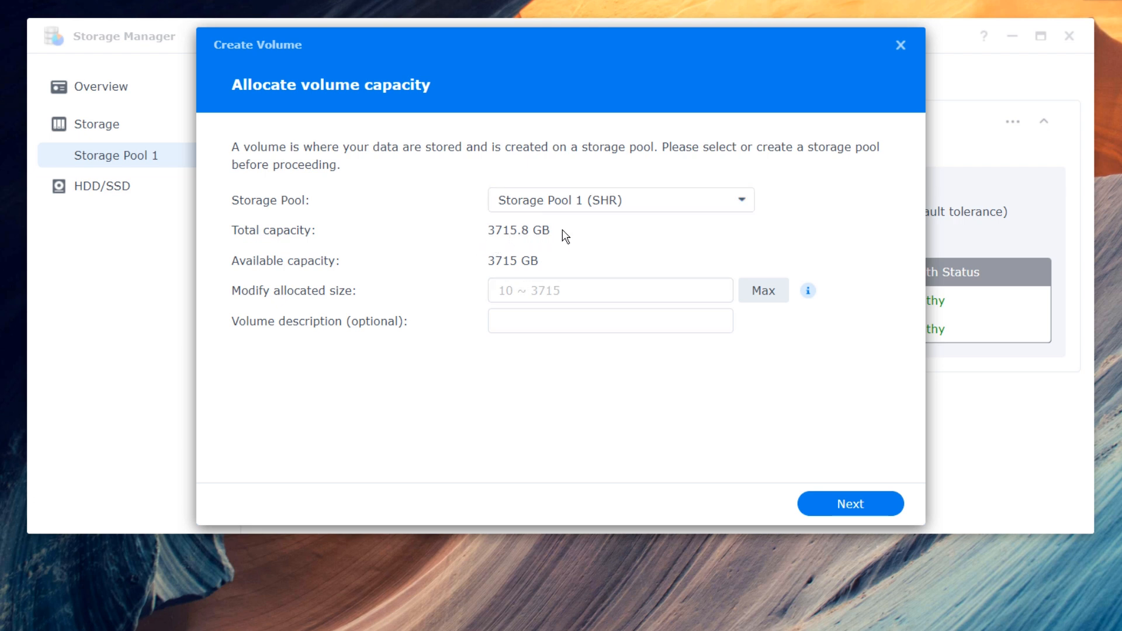
pyautogui.click(545, 293)
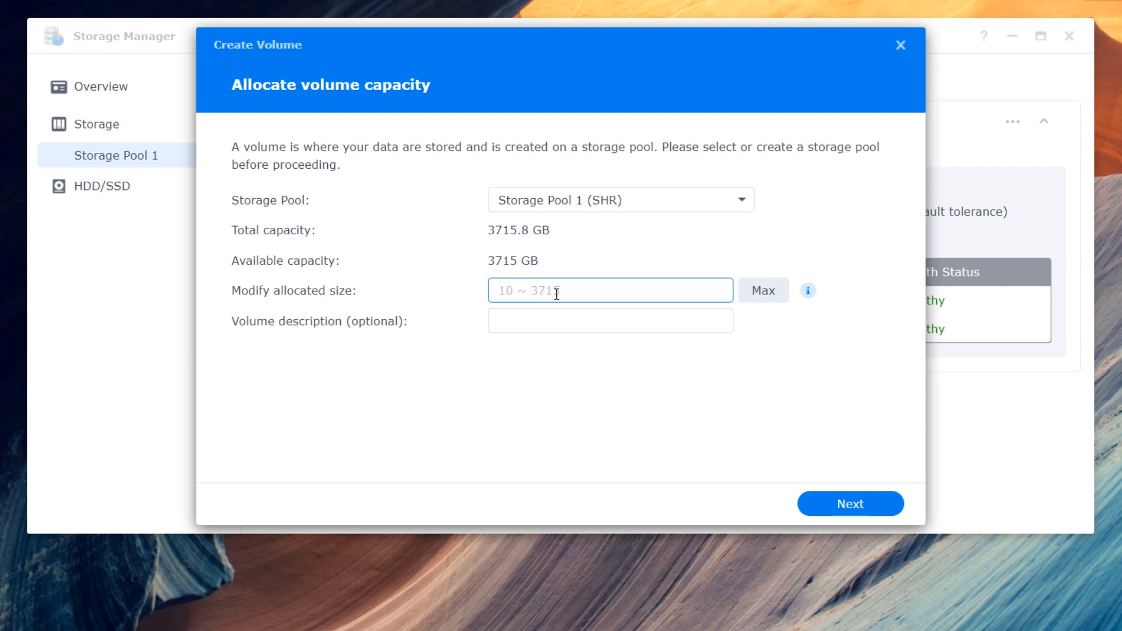
pyautogui.write('1024')
# - Choose ext4 as the file system and apply to create the volume
pyautogui.click(838, 506)
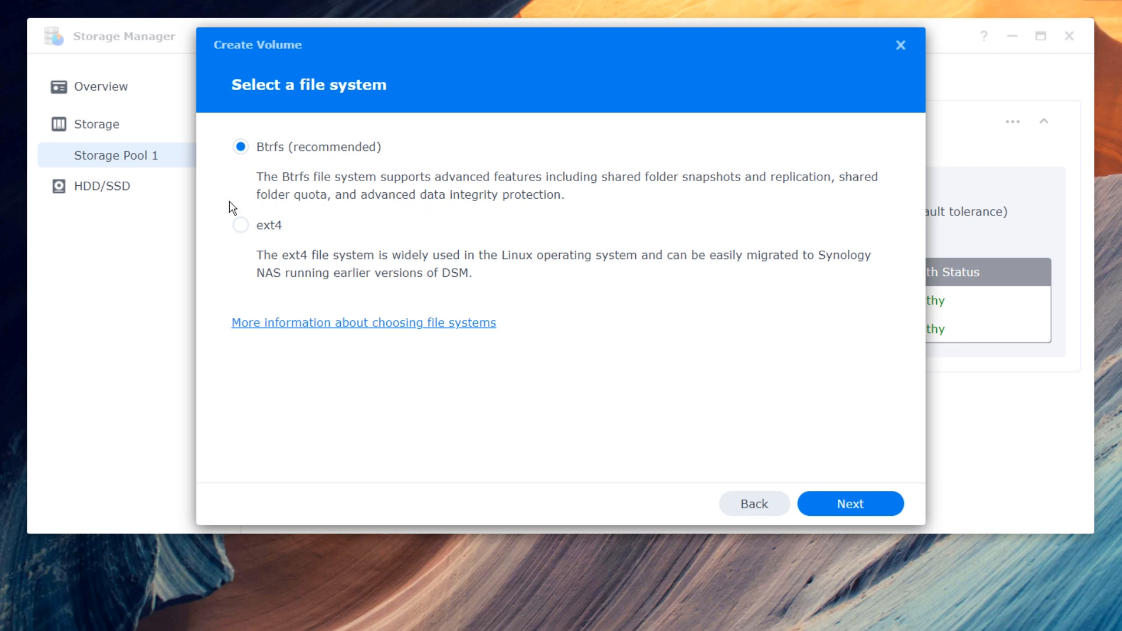
pyautogui.click(269, 230)
pyautogui.click(824, 505)
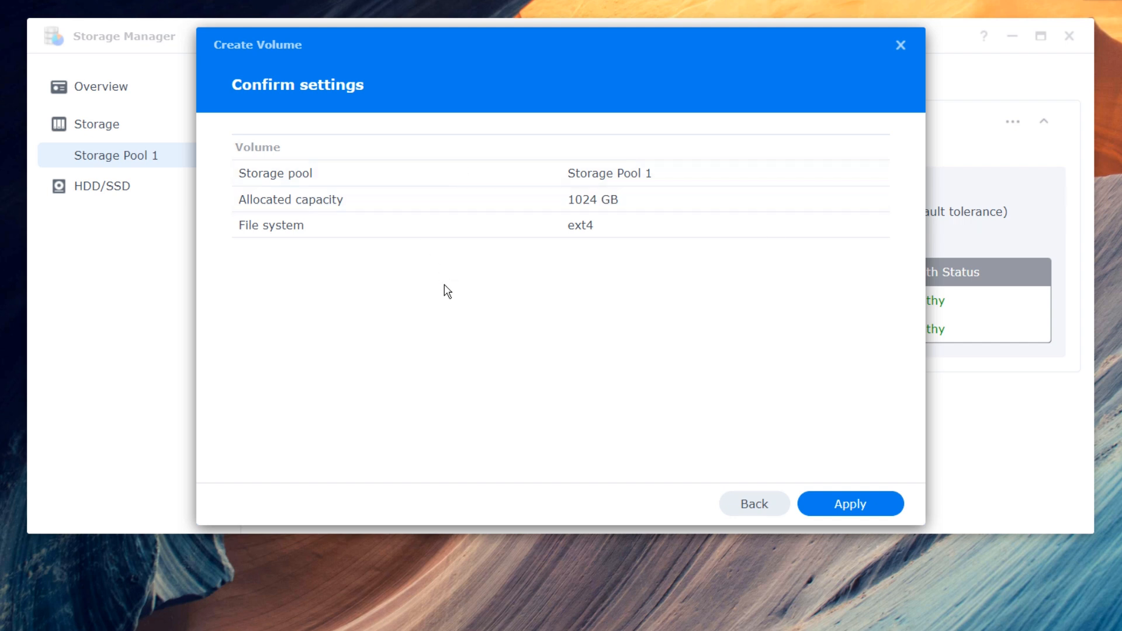
pyautogui.click(840, 508)
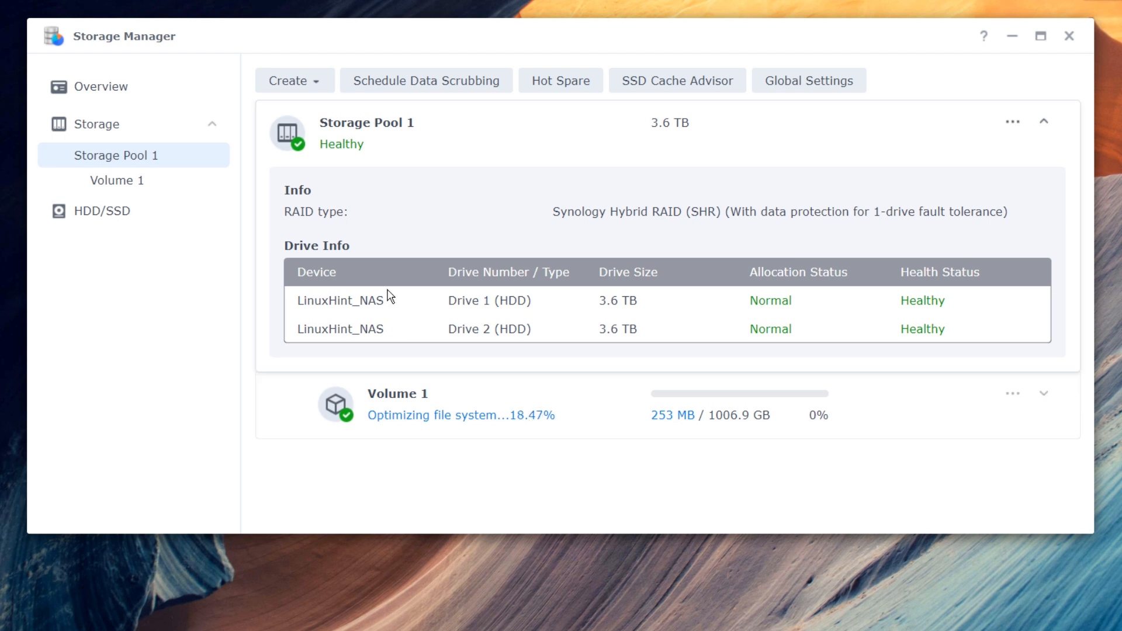
# - Create a Btrfs volume with all remaining 2691 GB, described '2.6 TB Volume'
pyautogui.click(313, 88)
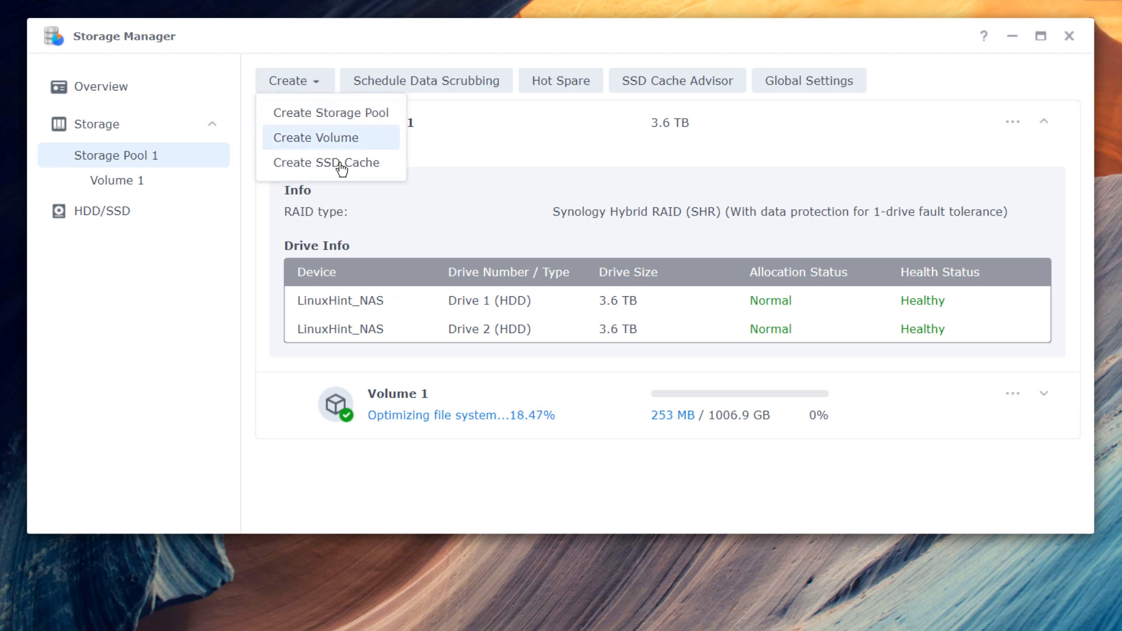
pyautogui.click(330, 139)
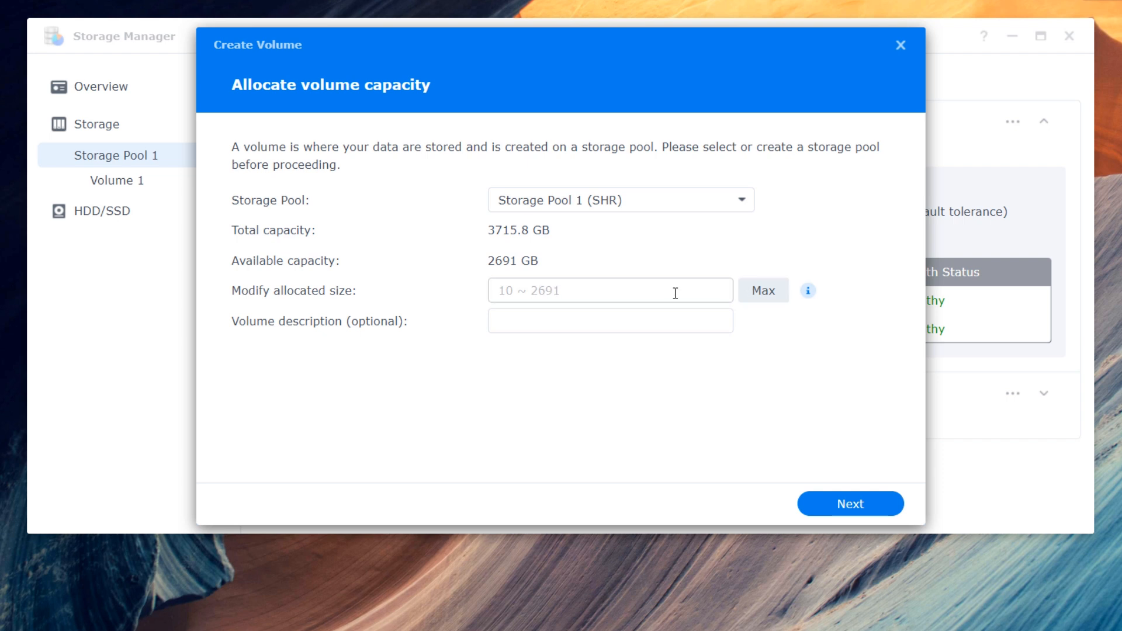
pyautogui.click(765, 292)
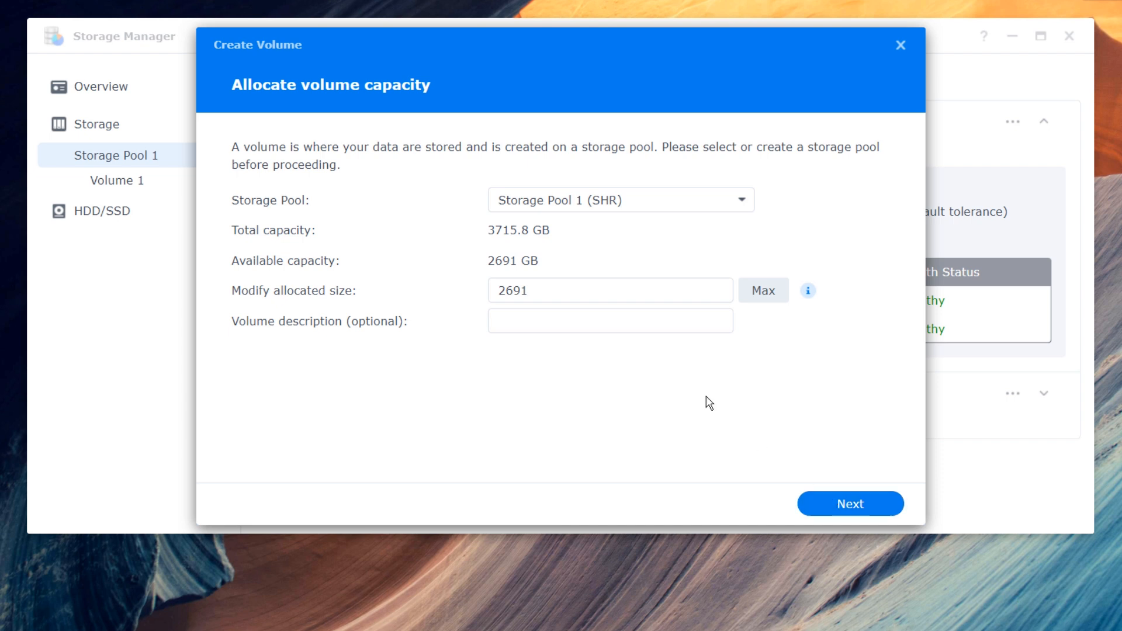
pyautogui.click(647, 327)
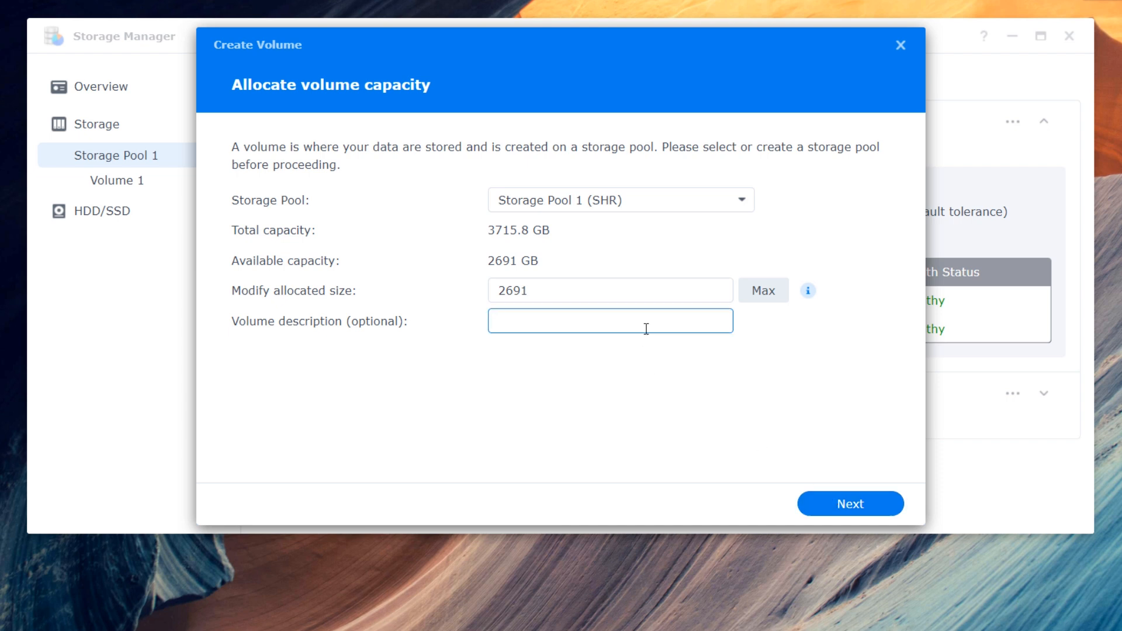
pyautogui.write('2.6 TB Volume')
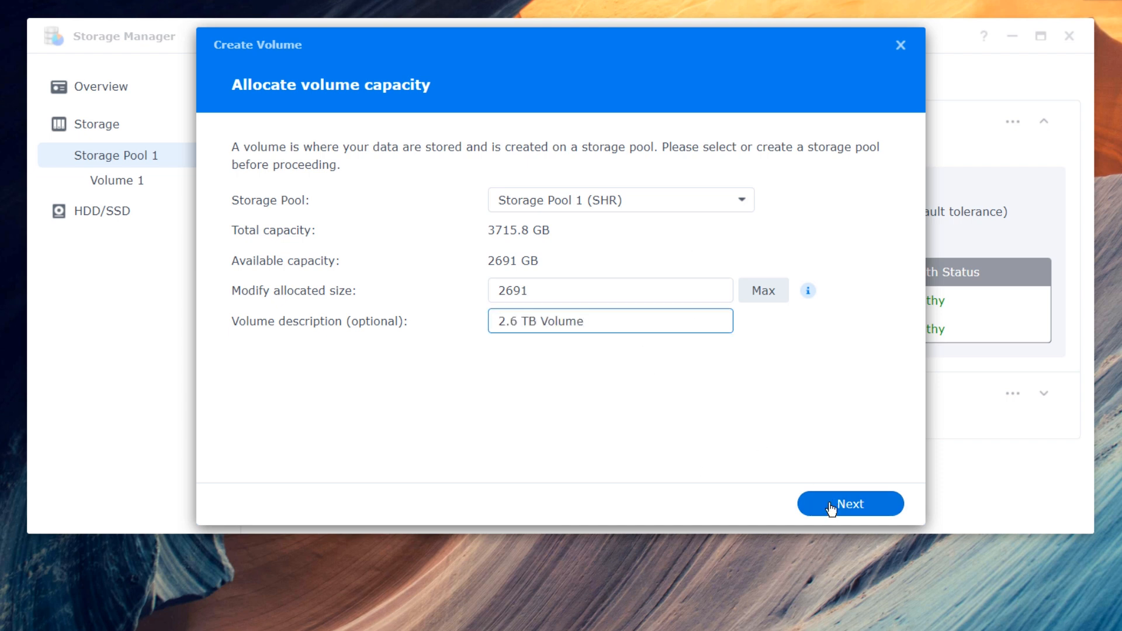
pyautogui.click(831, 509)
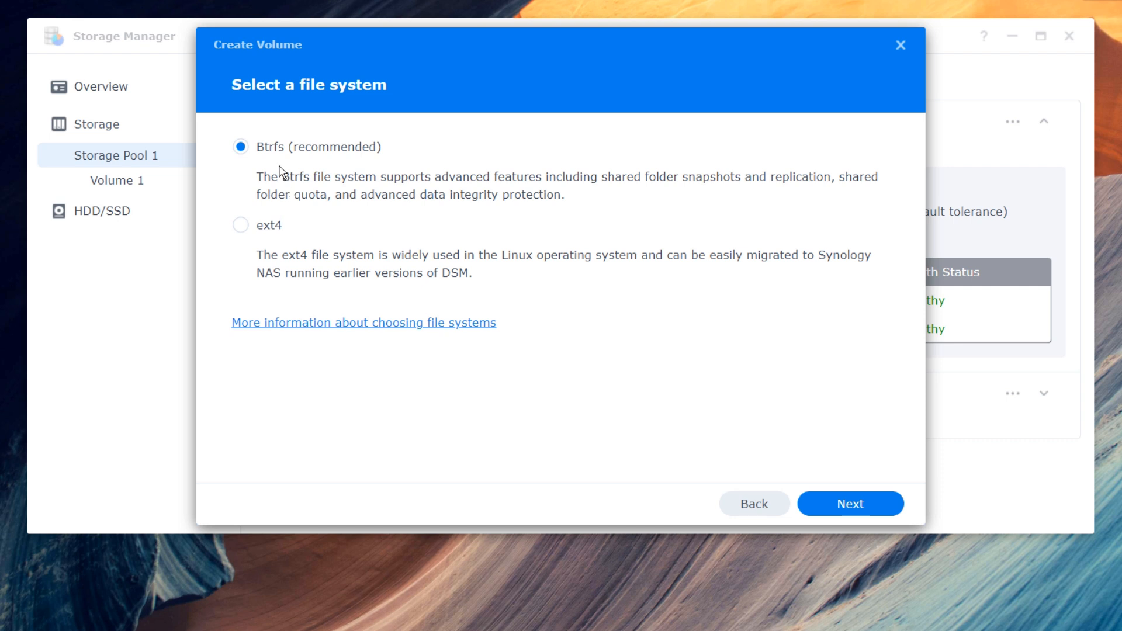
pyautogui.click(850, 504)
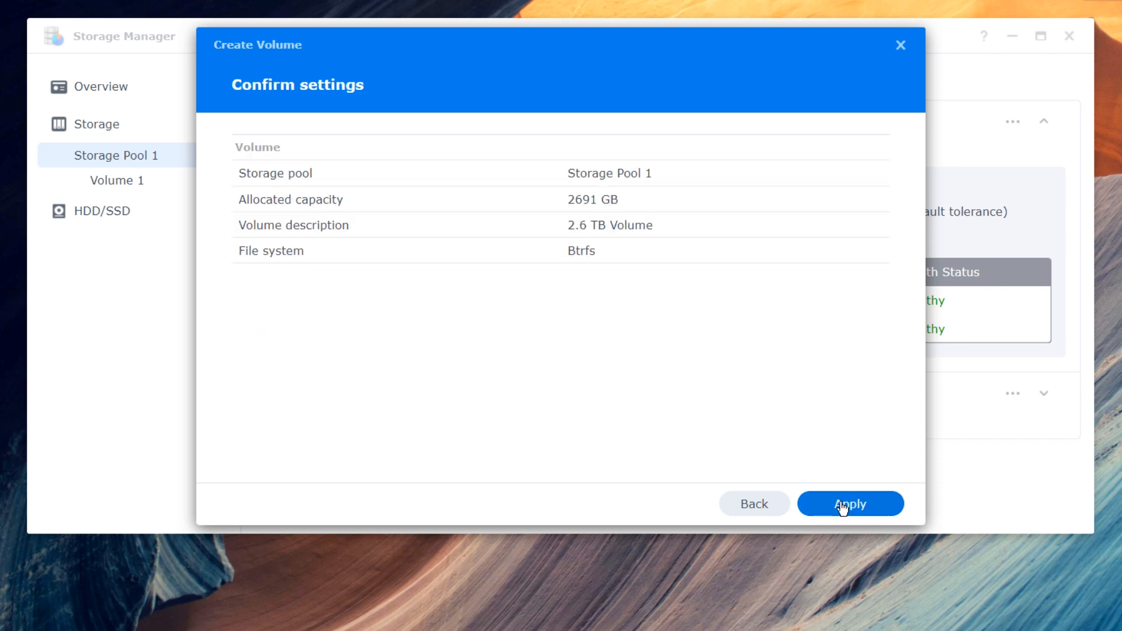
pyautogui.click(841, 506)
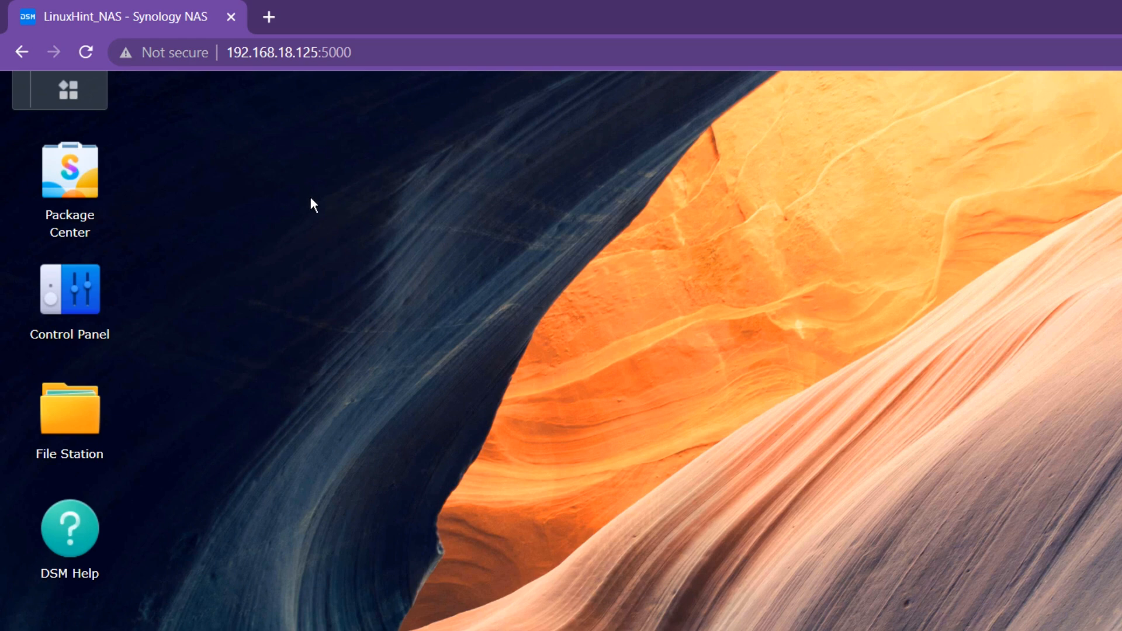
# - Reopen Storage Manager, check the HDD/SSD drives, then view Storage Pool 1 listing Volumes 1 and 2
pyautogui.click(68, 90)
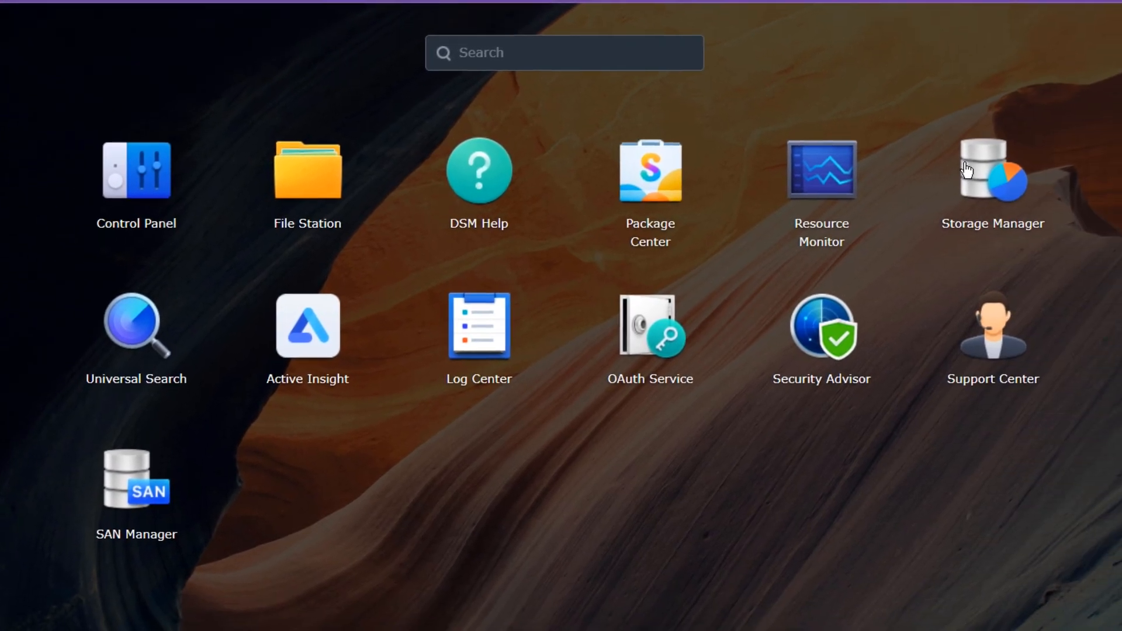
pyautogui.click(967, 170)
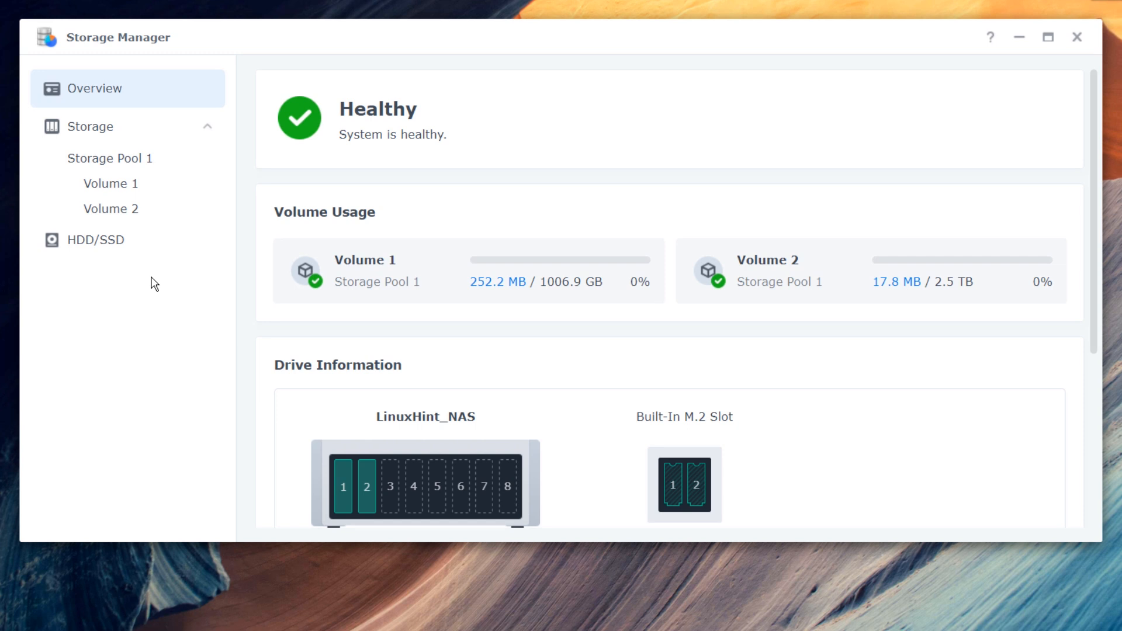
pyautogui.click(116, 250)
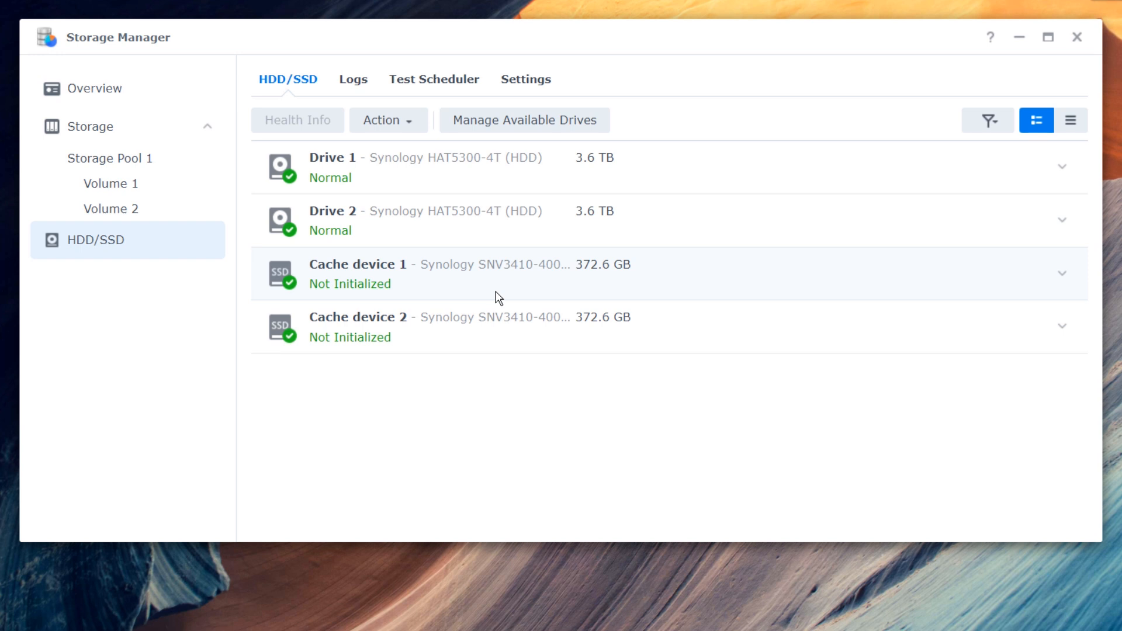
pyautogui.click(125, 92)
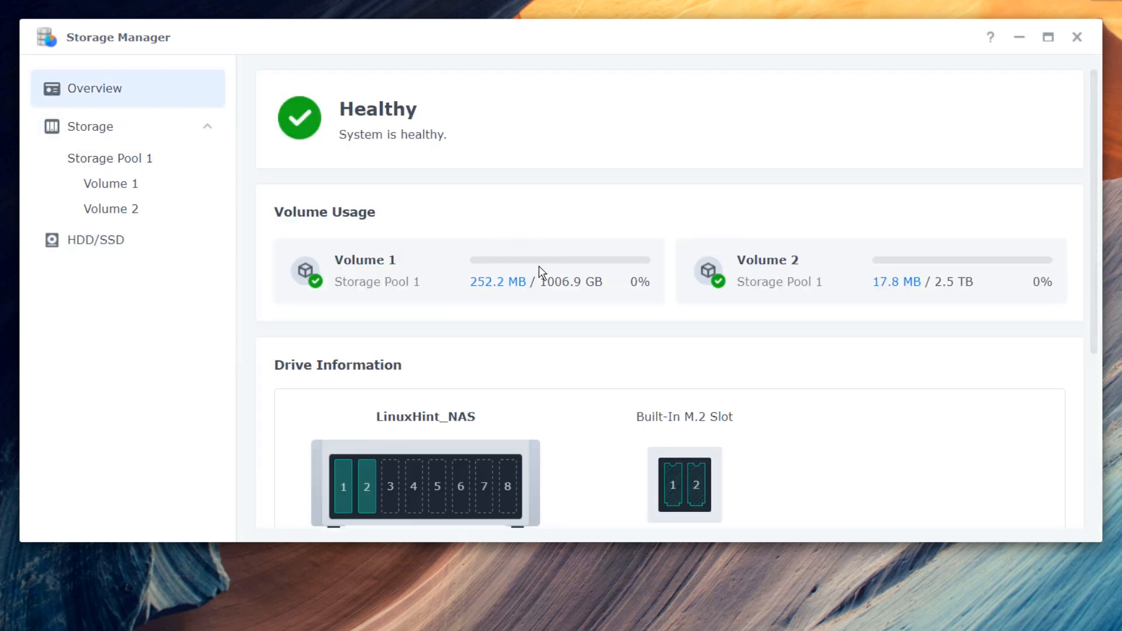
pyautogui.click(146, 157)
pyautogui.click(305, 82)
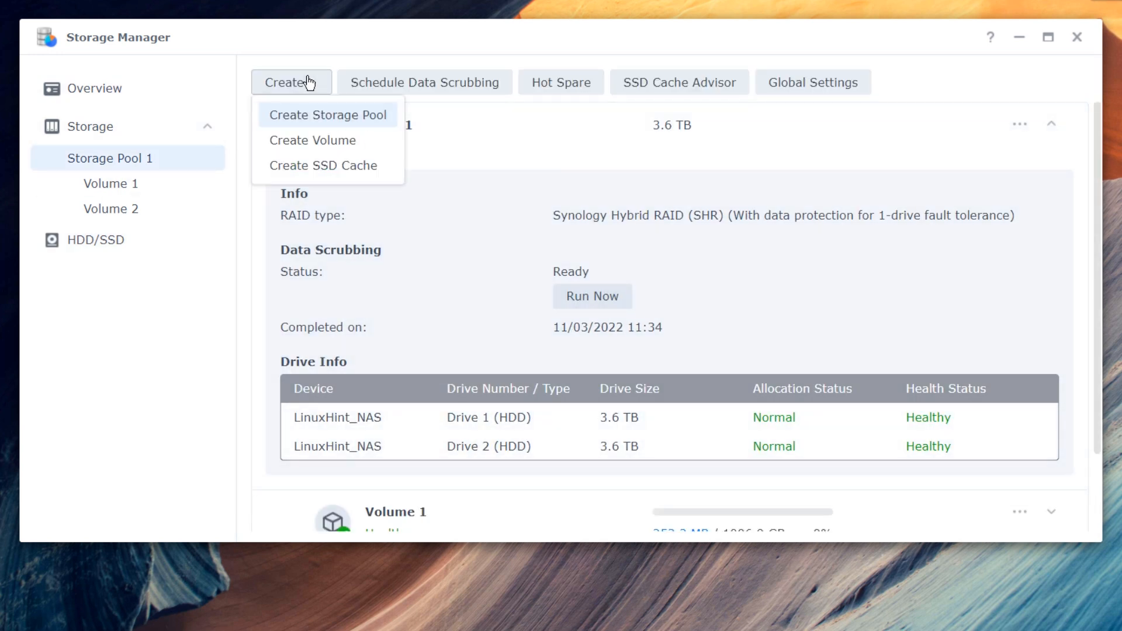
# - Try creating a storage pool, dismiss the drive-requirements warning, and reopen the Create list
pyautogui.click(331, 124)
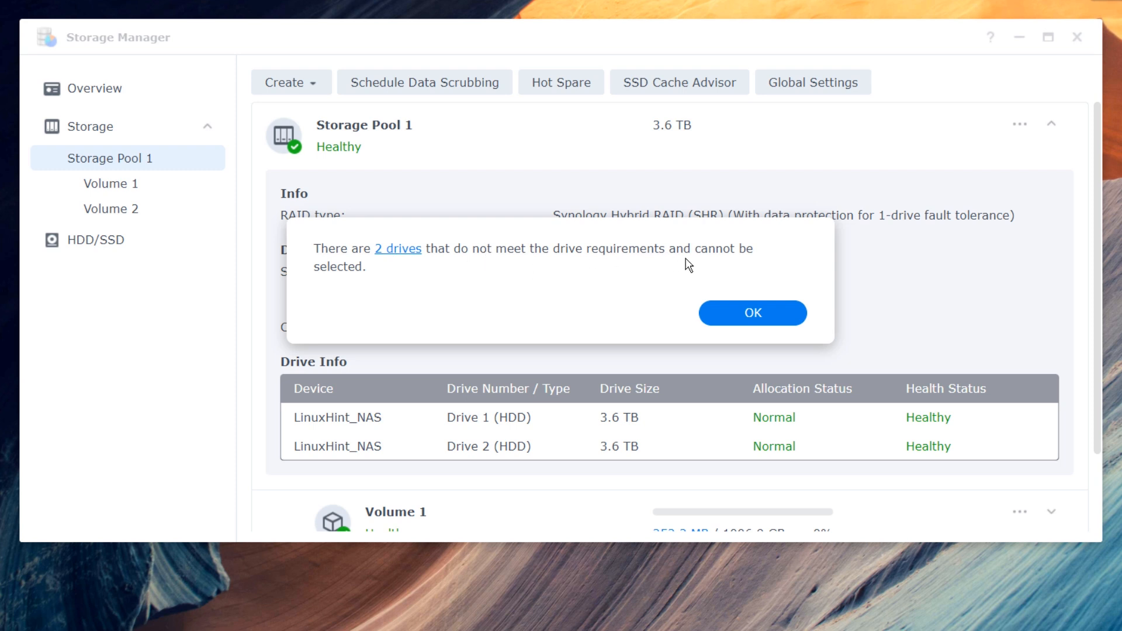
pyautogui.click(798, 314)
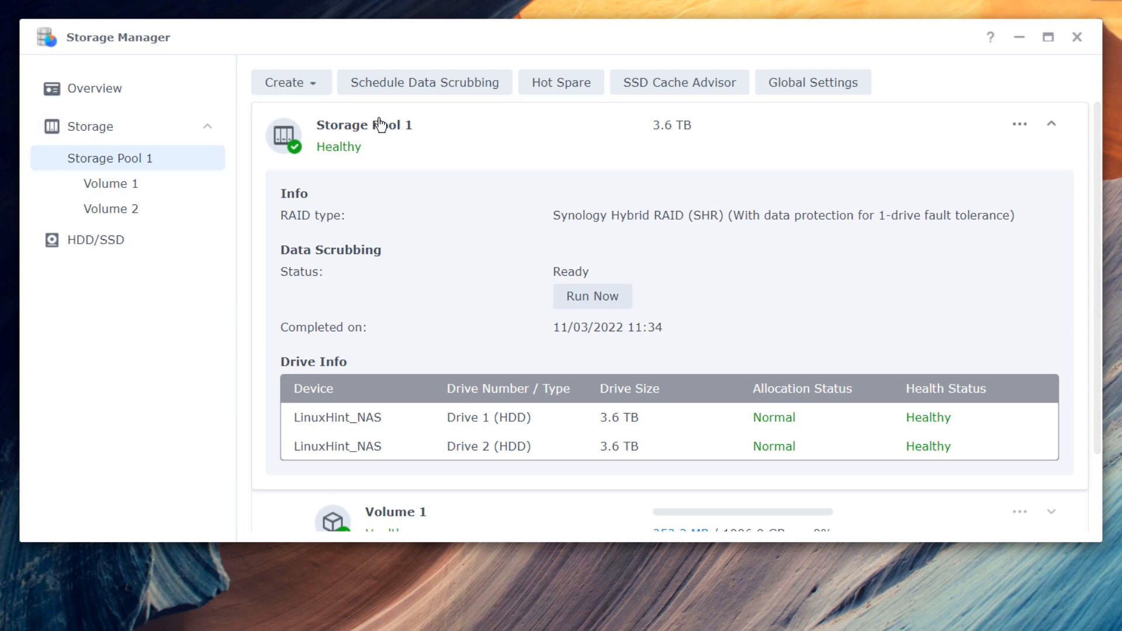
pyautogui.click(311, 87)
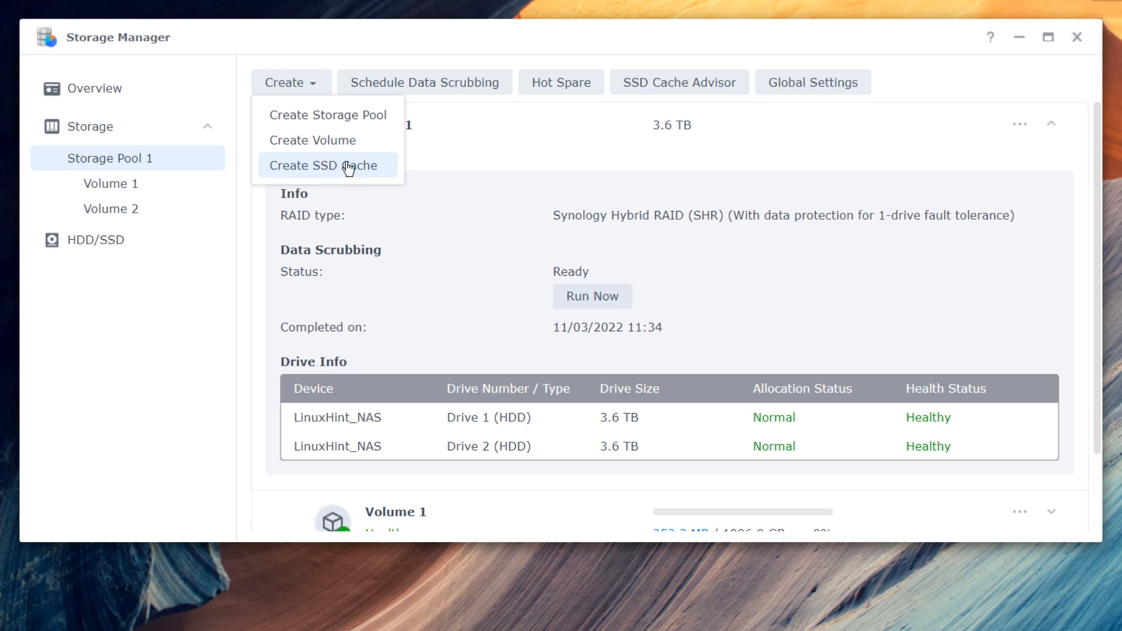
# - Begin a read-write SSD cache mounted on Volume 2 and tick the data-loss acknowledgement
pyautogui.click(398, 167)
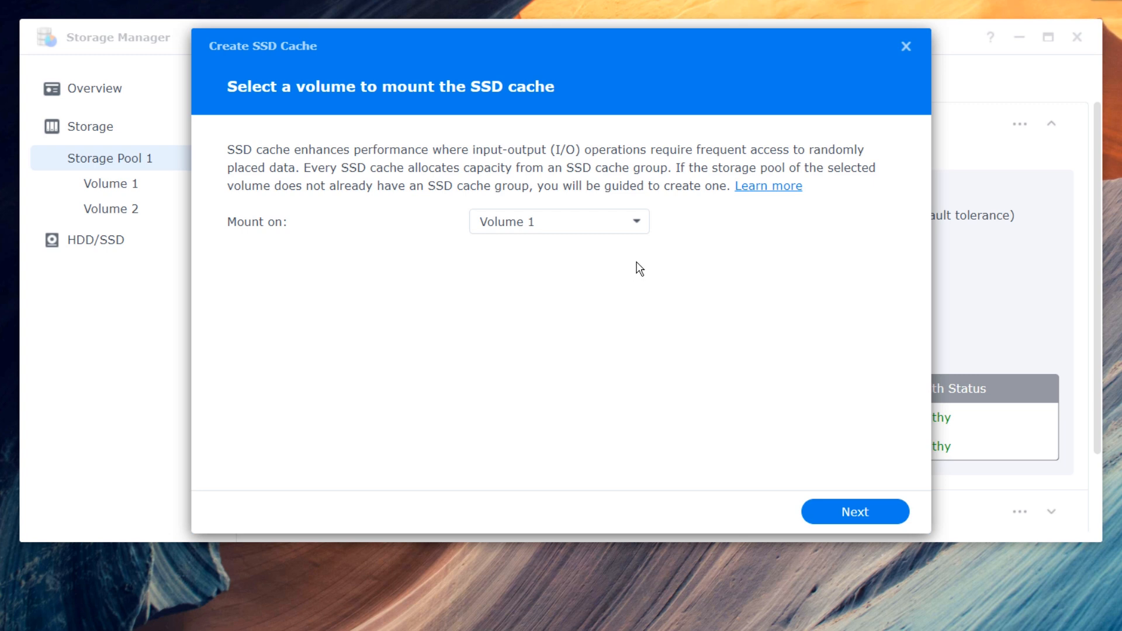
pyautogui.click(612, 226)
pyautogui.click(542, 280)
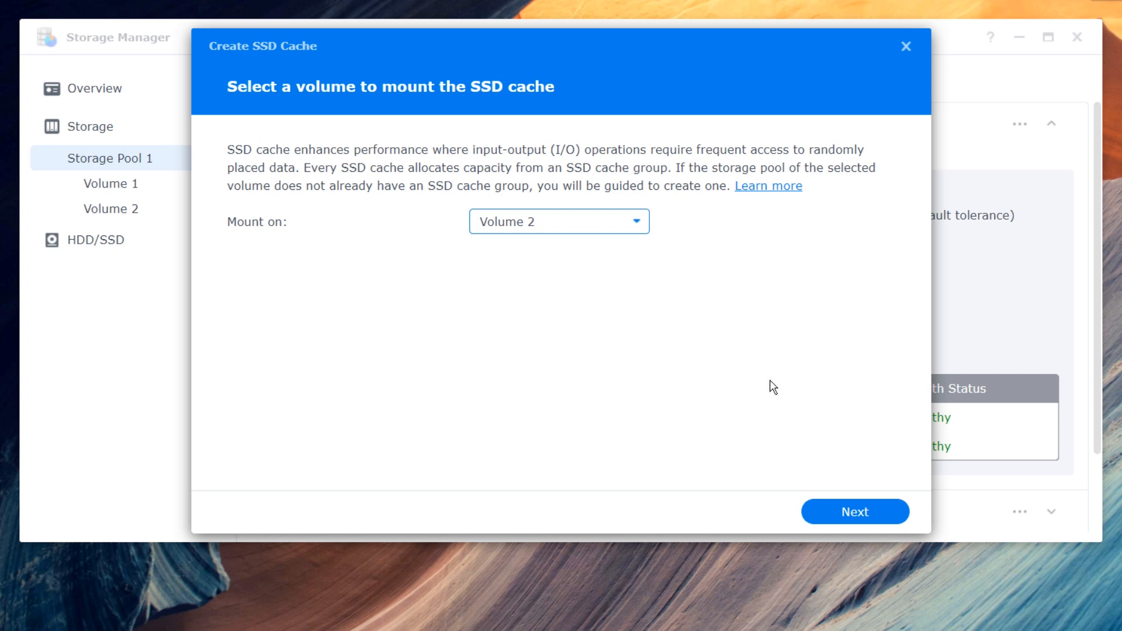
pyautogui.click(831, 506)
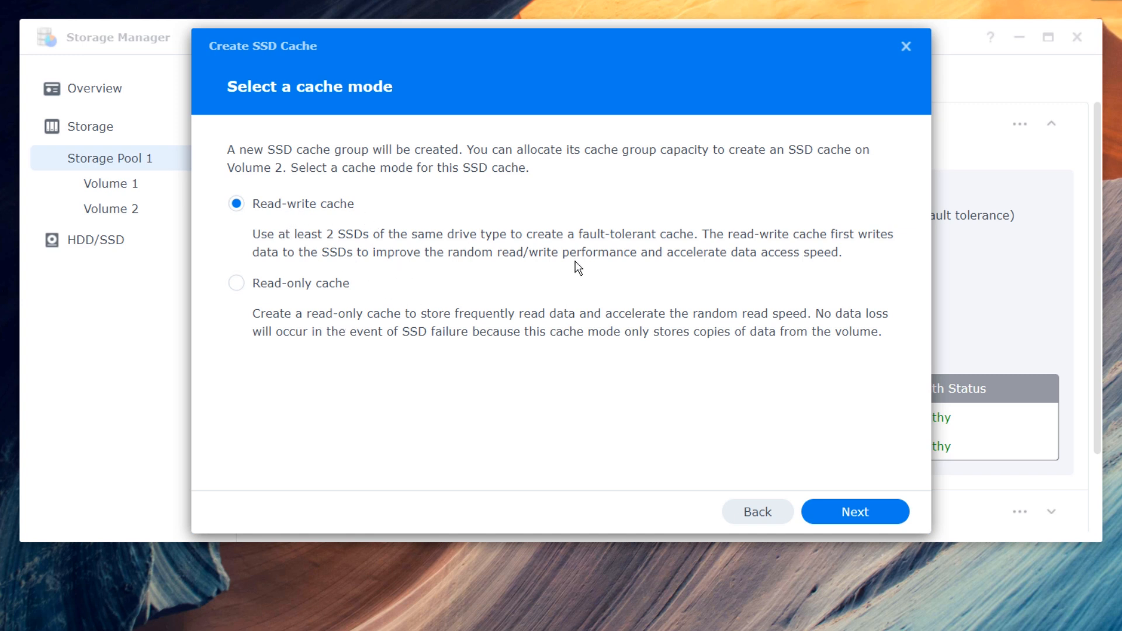
pyautogui.click(845, 516)
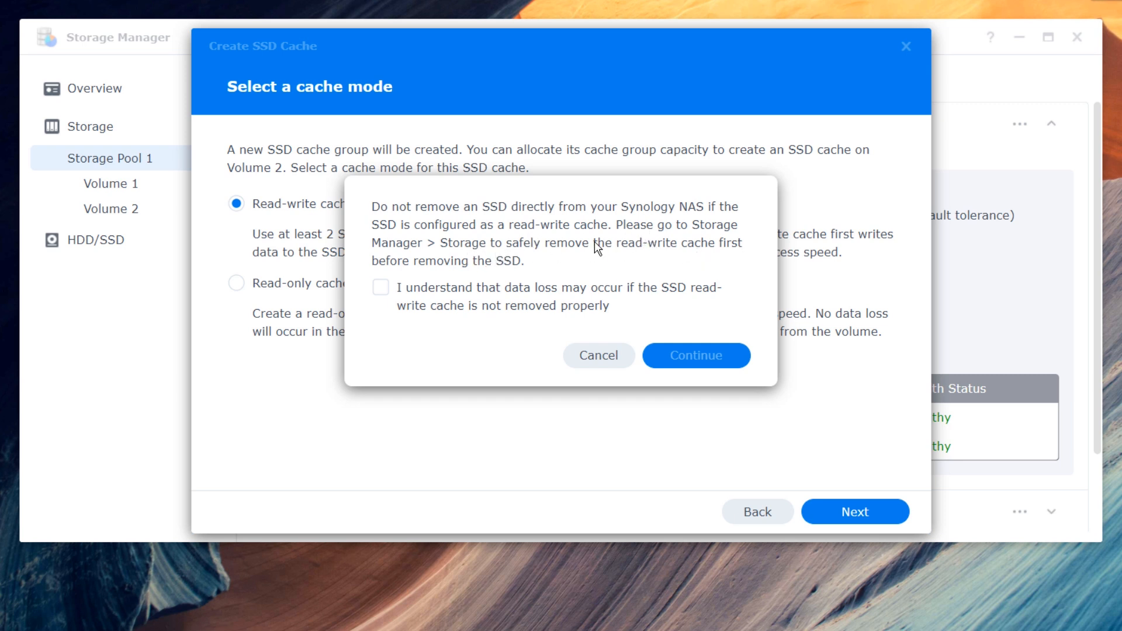
pyautogui.click(382, 288)
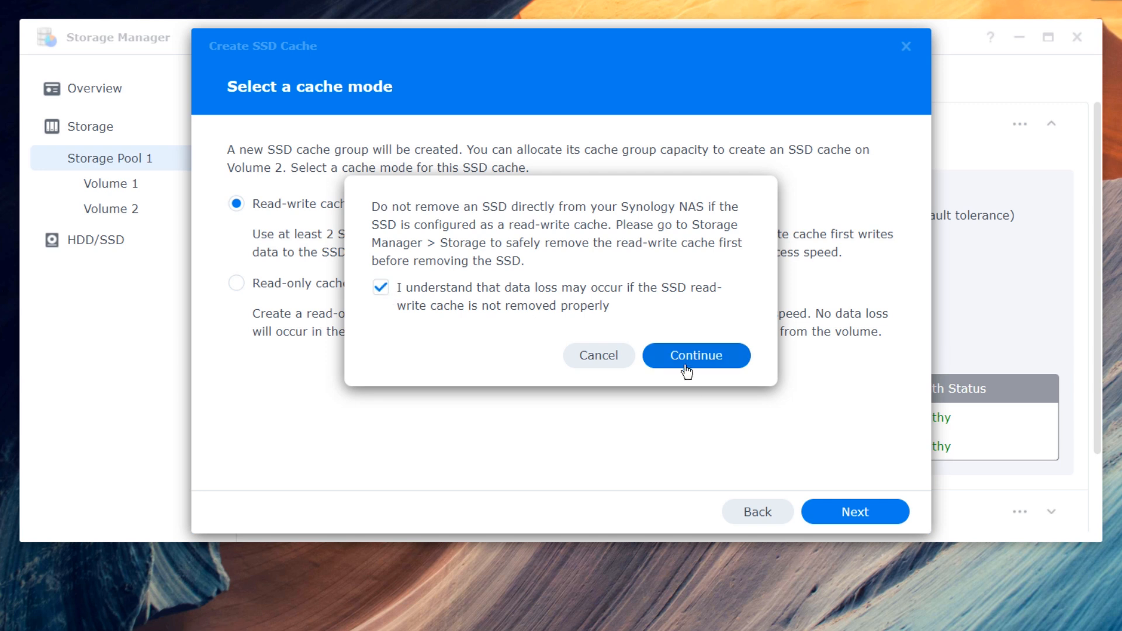
# - Keep RAID 1 and select both cache devices for the SSD cache
pyautogui.click(686, 364)
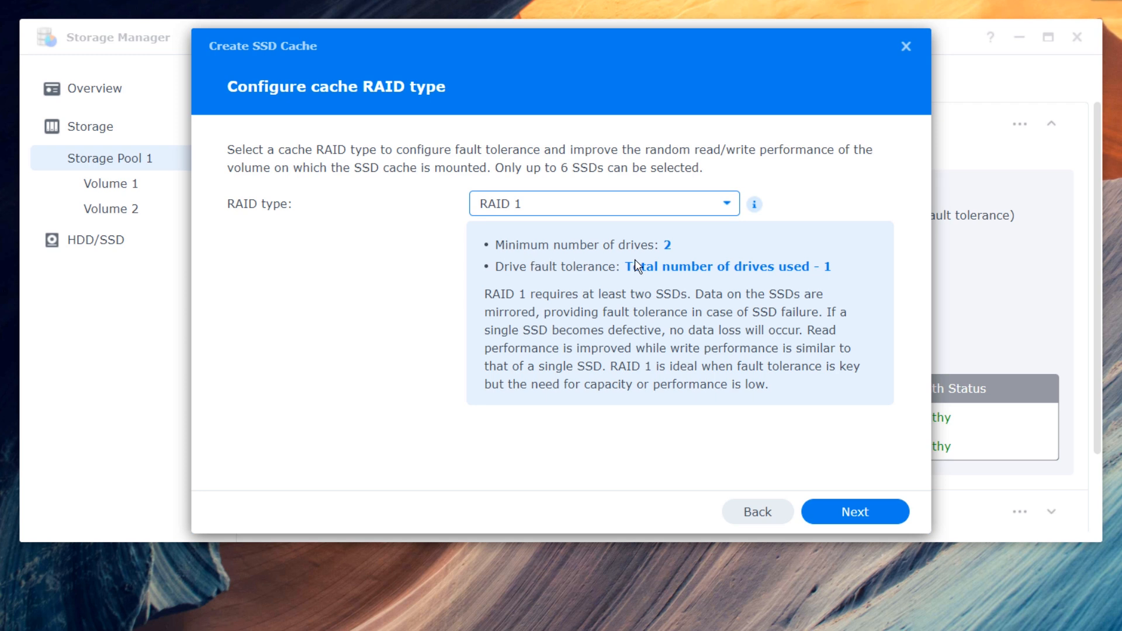
pyautogui.click(834, 510)
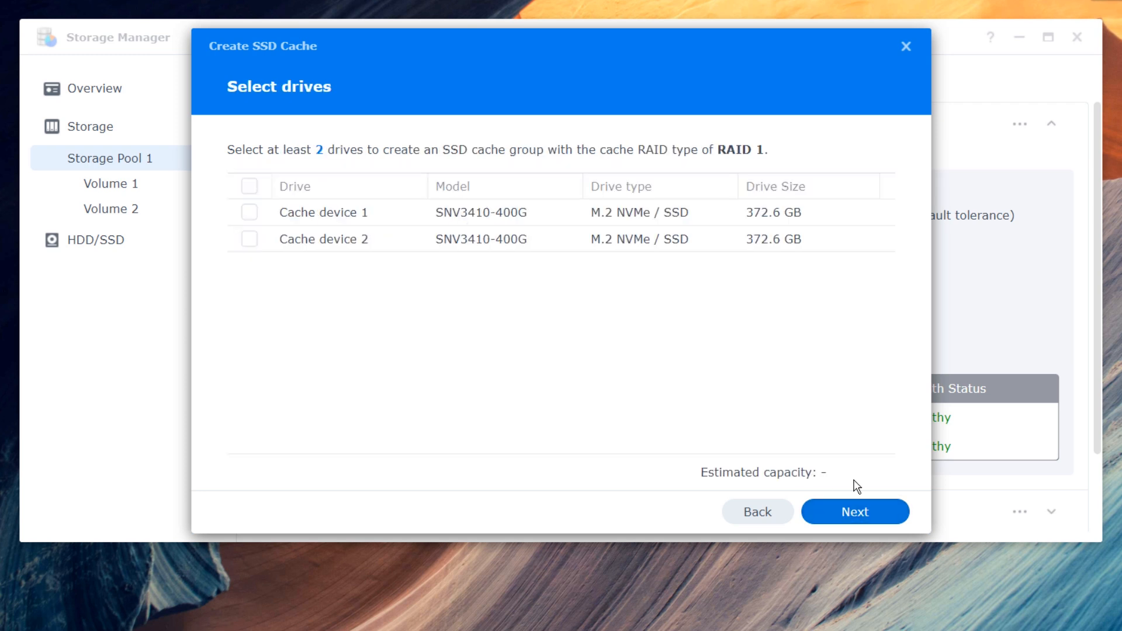
pyautogui.click(250, 186)
pyautogui.click(874, 516)
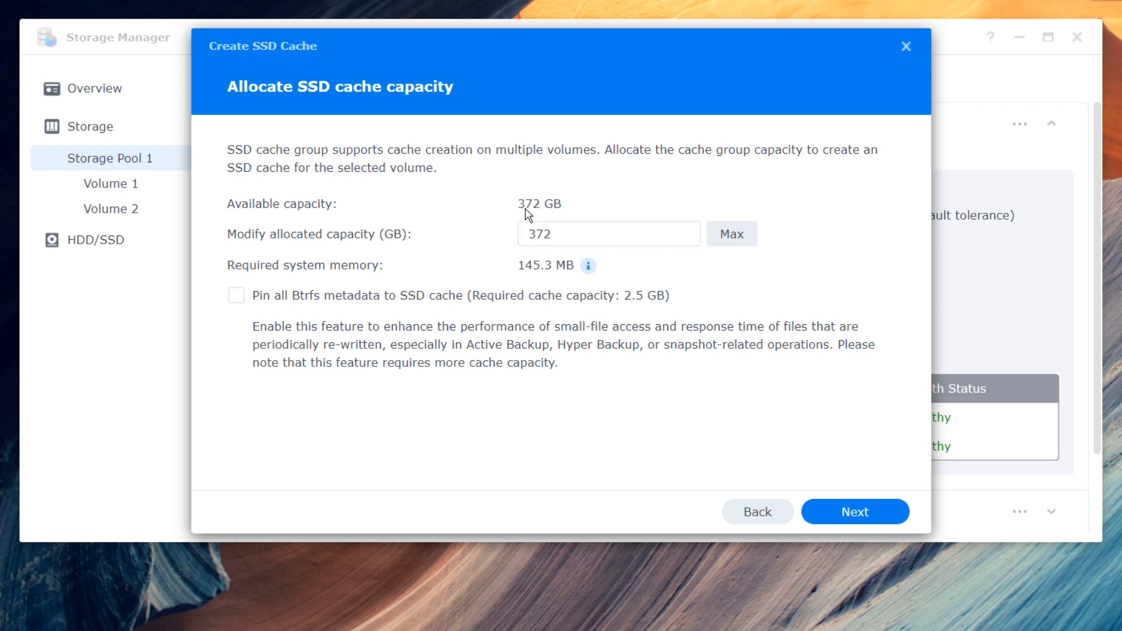
# - Allocate 200 GB with all Btrfs metadata pinned, then apply and confirm creation
pyautogui.doubleClick(576, 232)
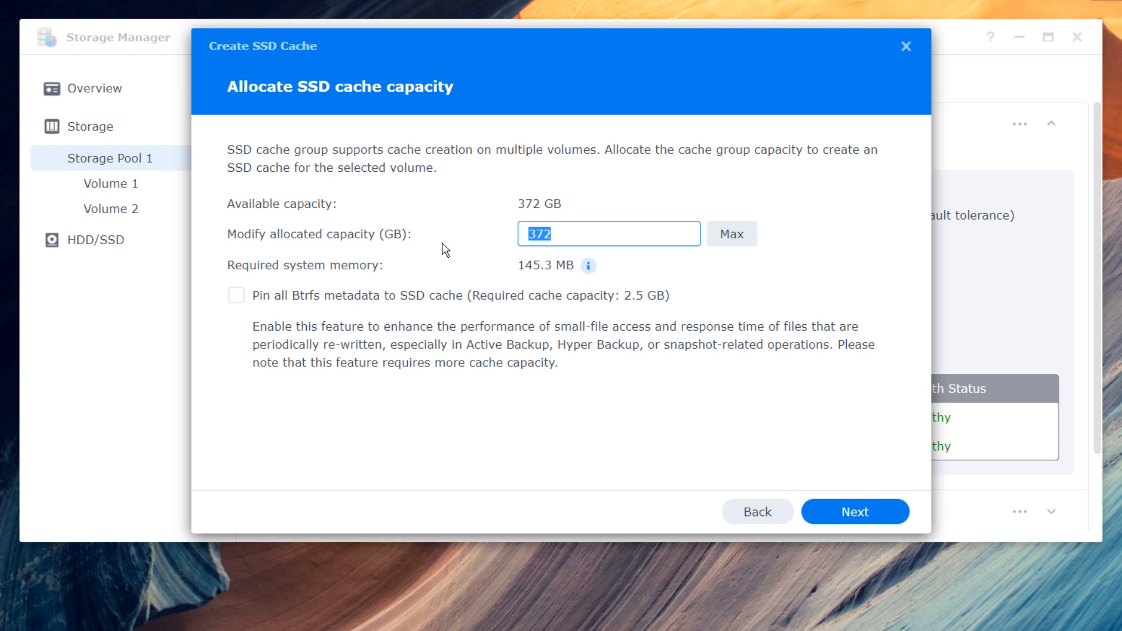
pyautogui.write('200')
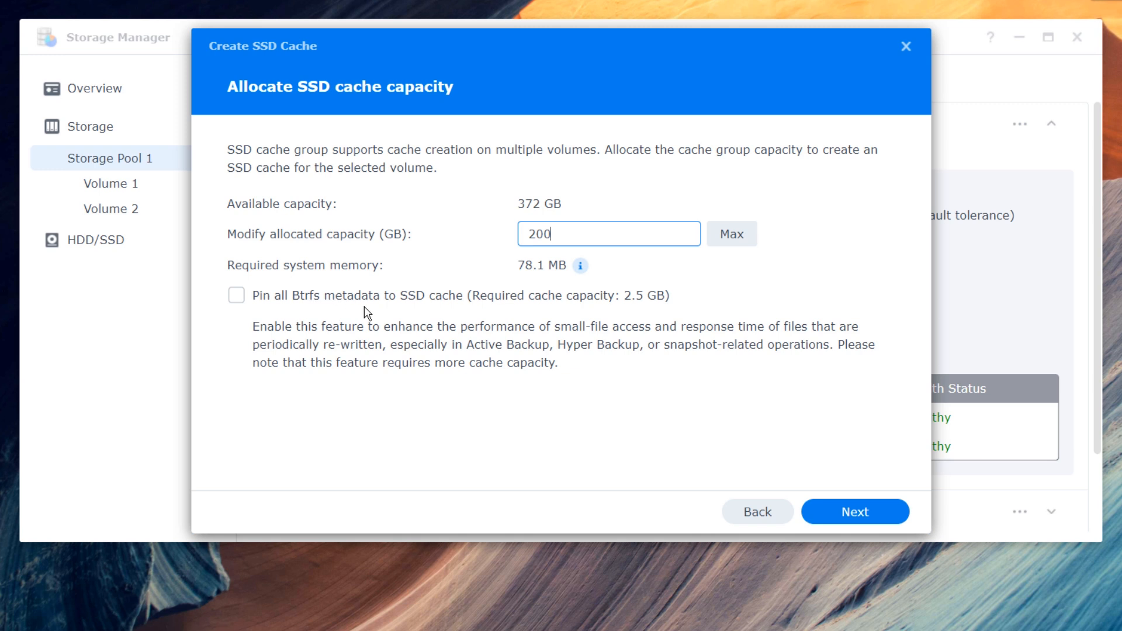
pyautogui.click(475, 301)
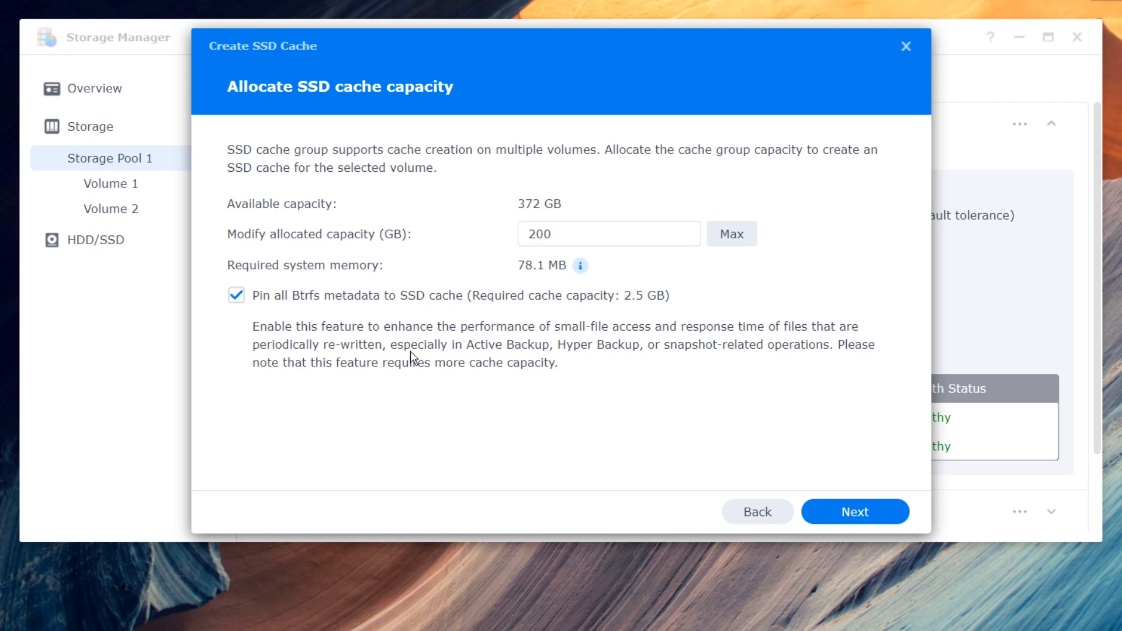
pyautogui.click(867, 522)
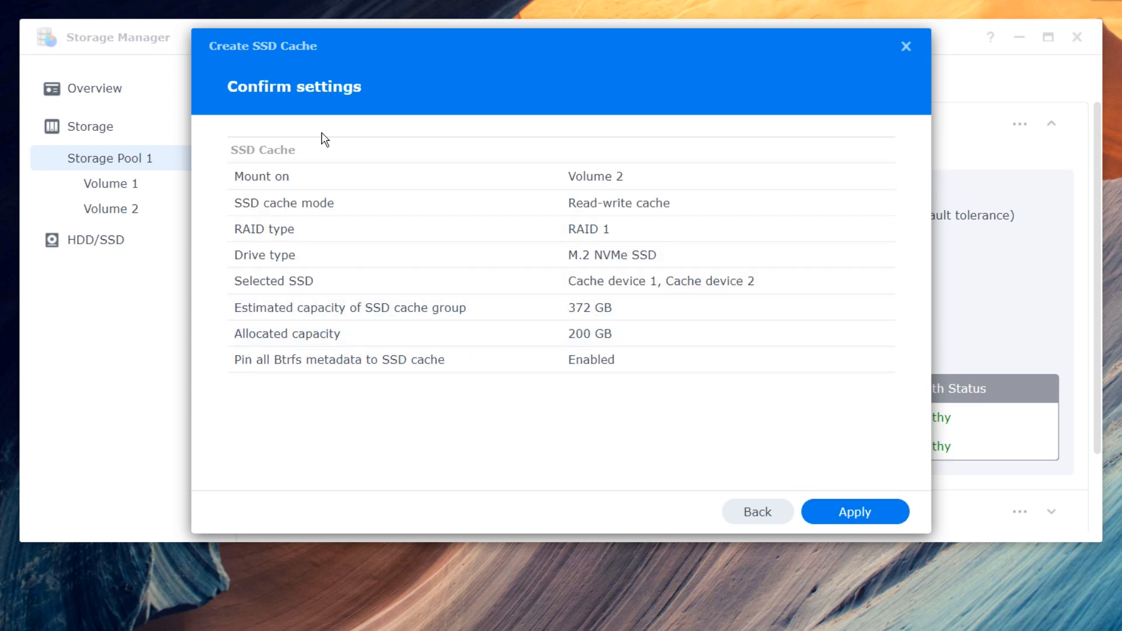
pyautogui.click(858, 524)
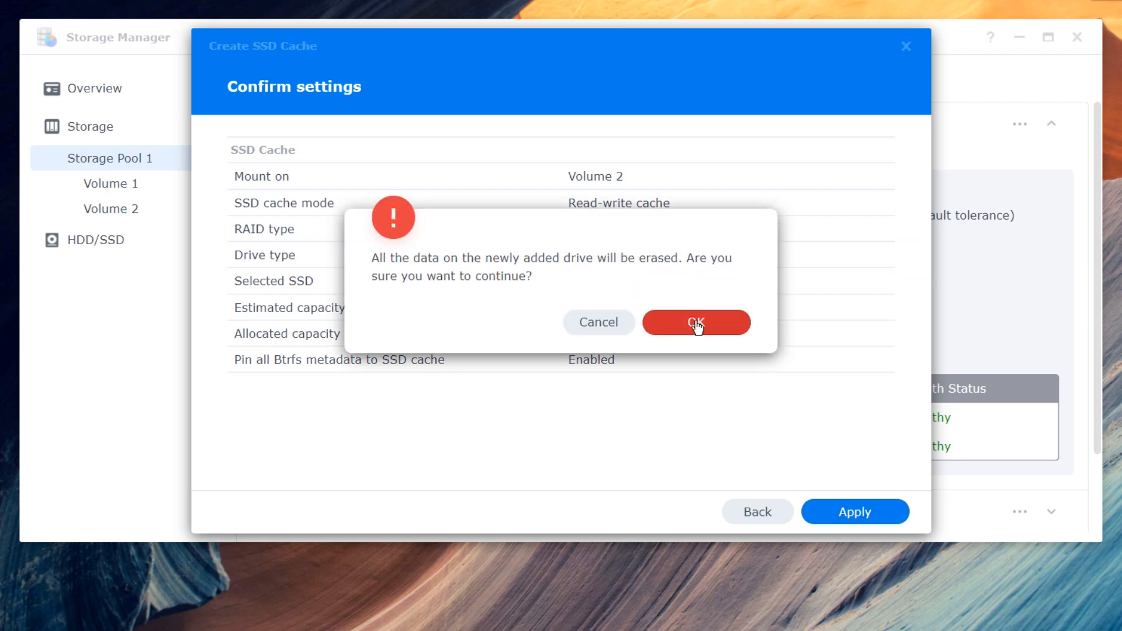
pyautogui.click(696, 323)
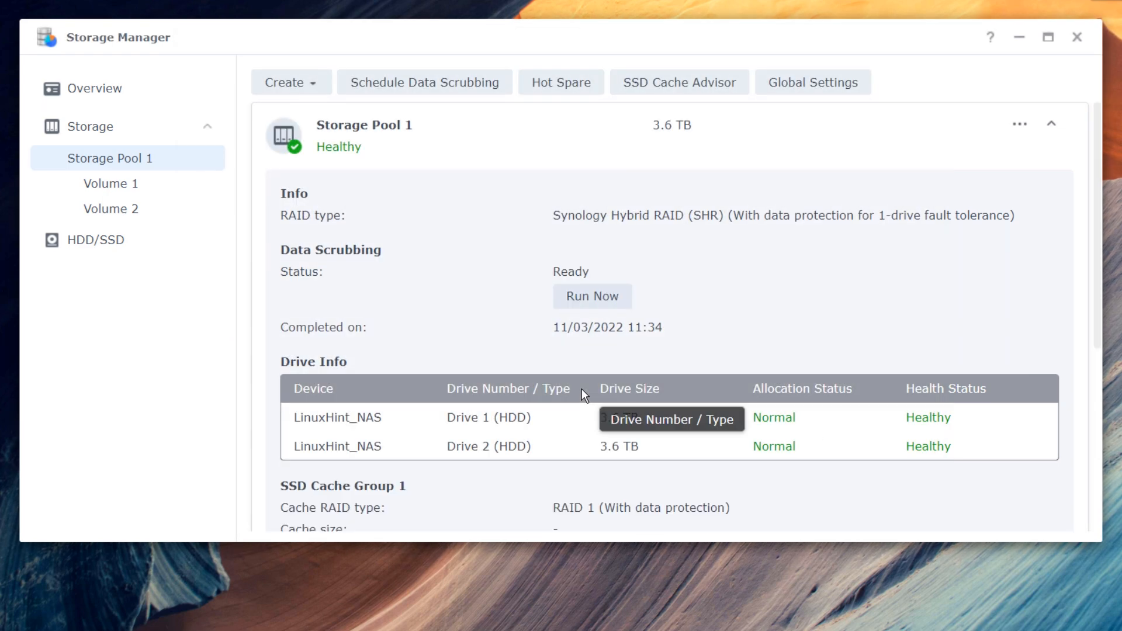
pyautogui.scroll(-5, 529, 344)
pyautogui.scroll(2, 518, 352)
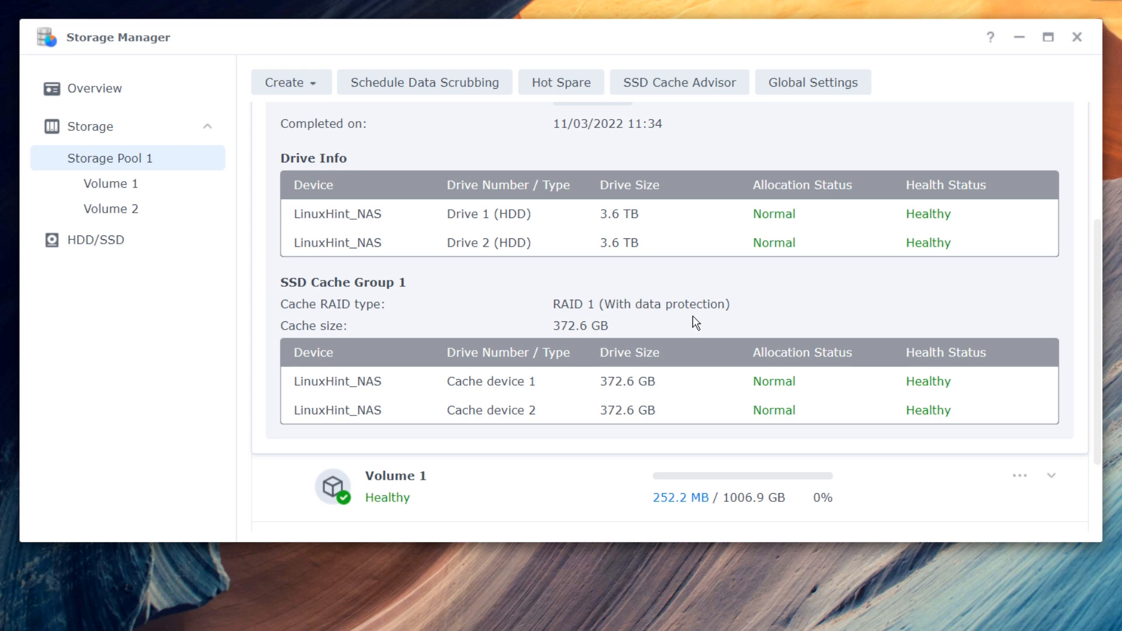
pyautogui.scroll(-2, 695, 321)
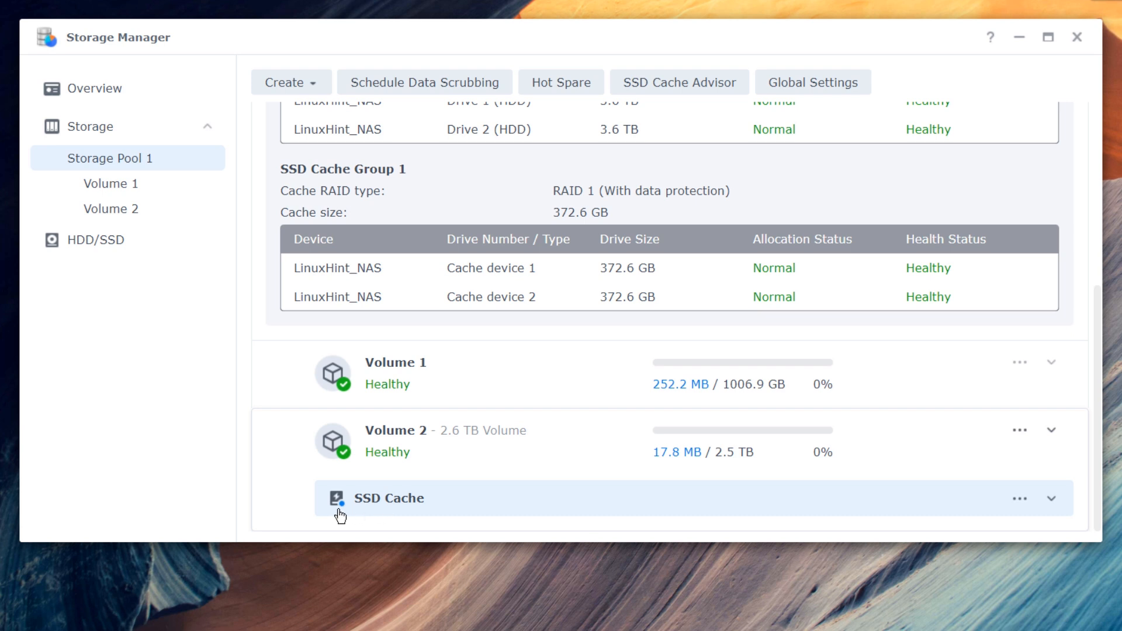
pyautogui.scroll(2, 584, 438)
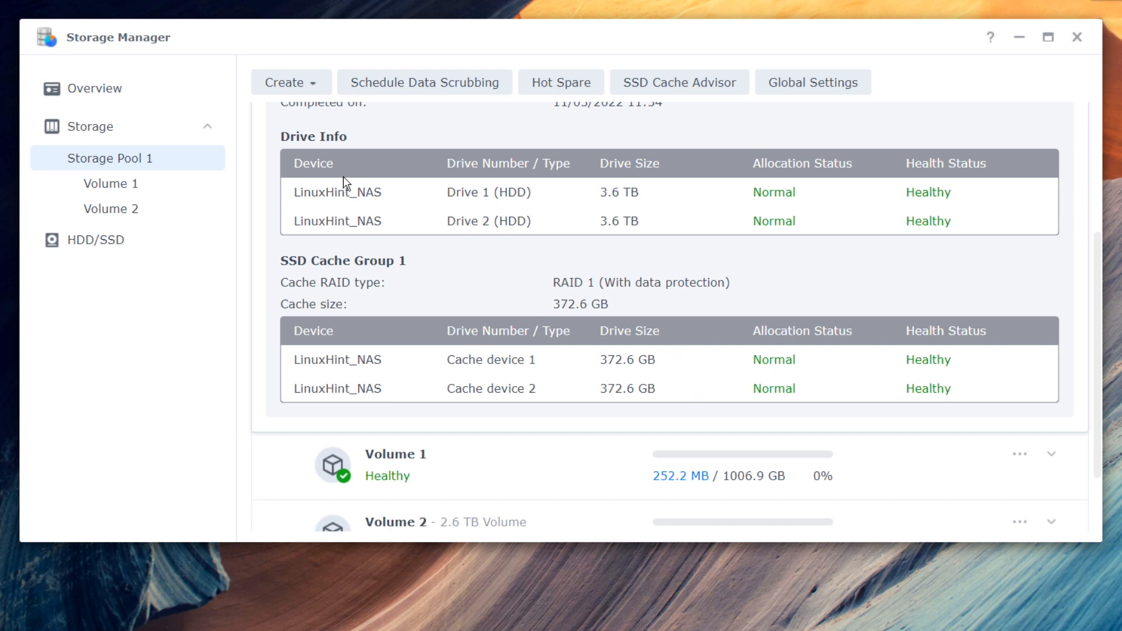
pyautogui.click(297, 84)
# - Mount a read-write SSD cache on Volume 1 using the full remaining 172 GB
pyautogui.click(287, 165)
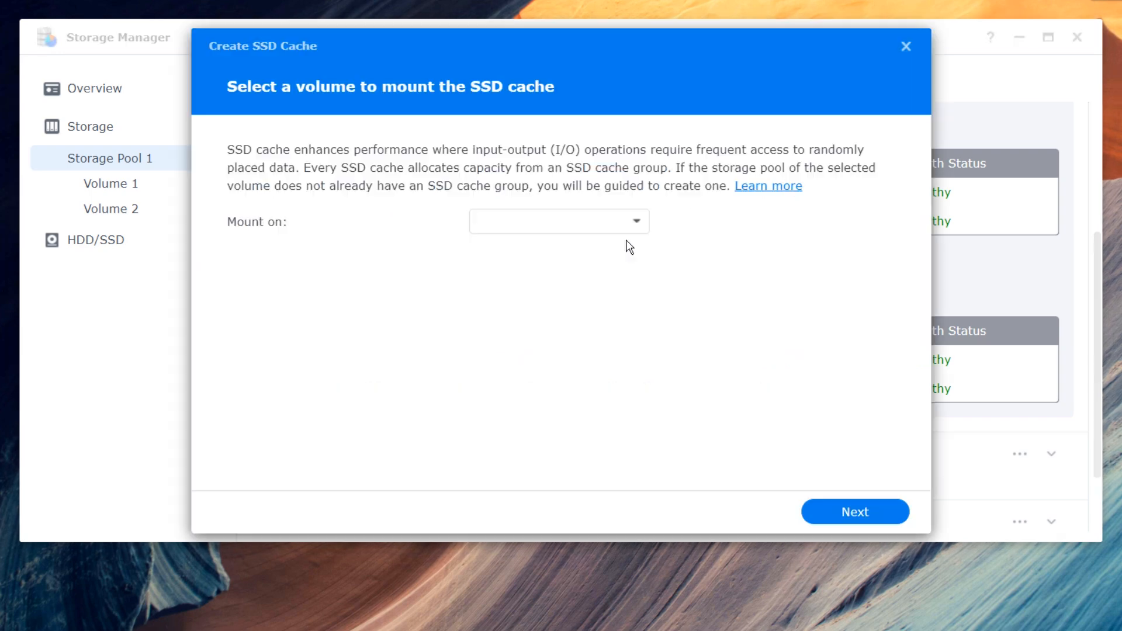
pyautogui.click(591, 233)
pyautogui.click(599, 240)
pyautogui.click(844, 513)
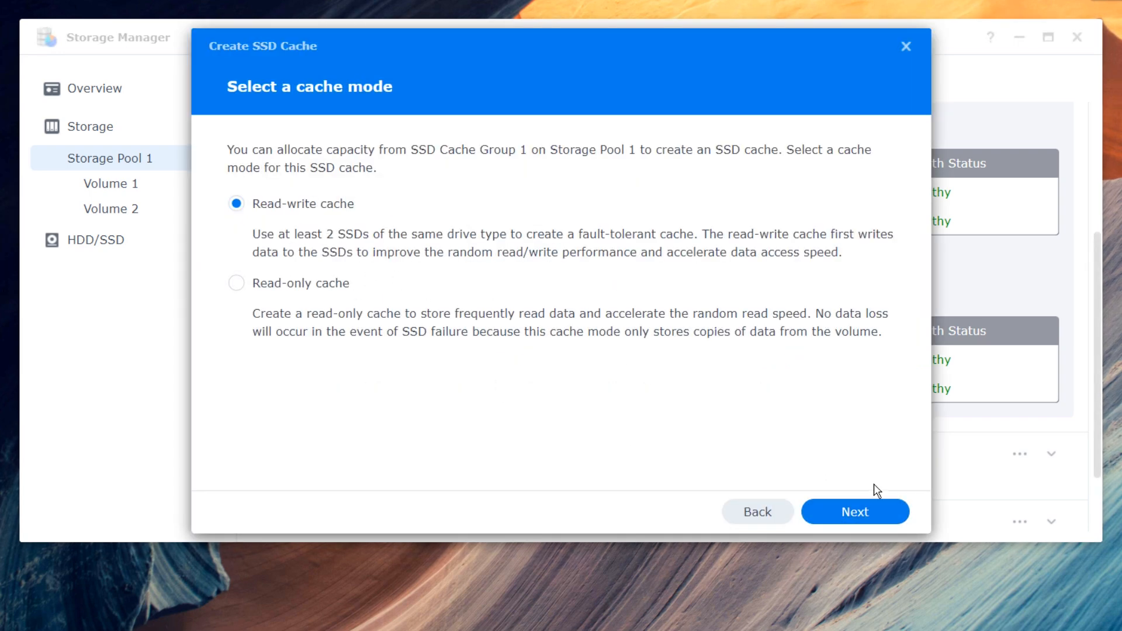
pyautogui.click(873, 513)
pyautogui.click(380, 287)
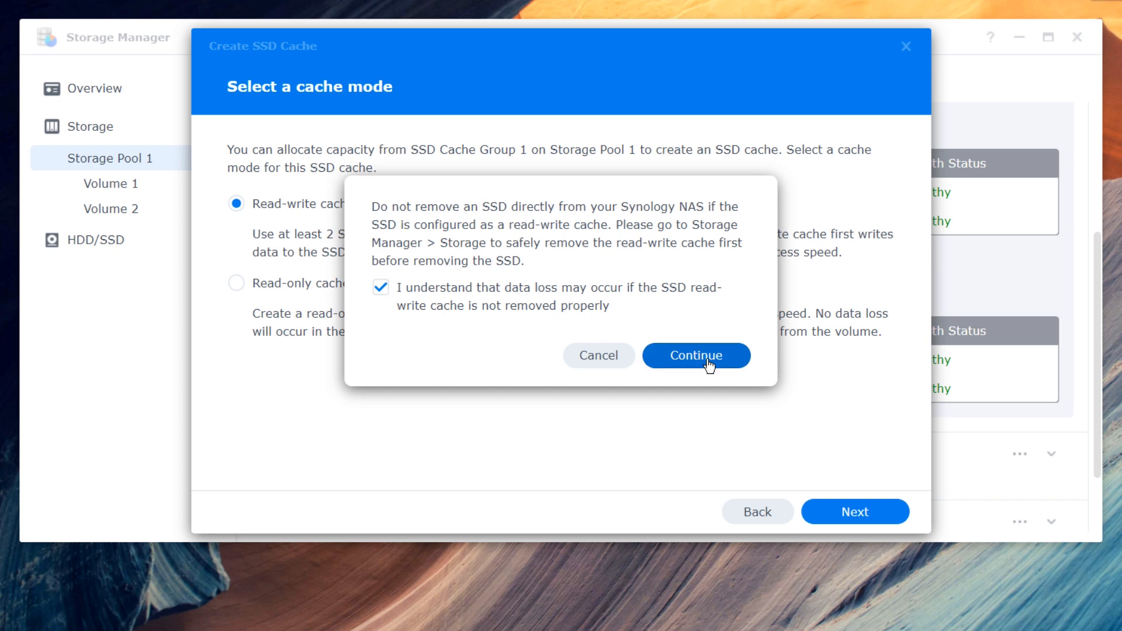
pyautogui.click(696, 356)
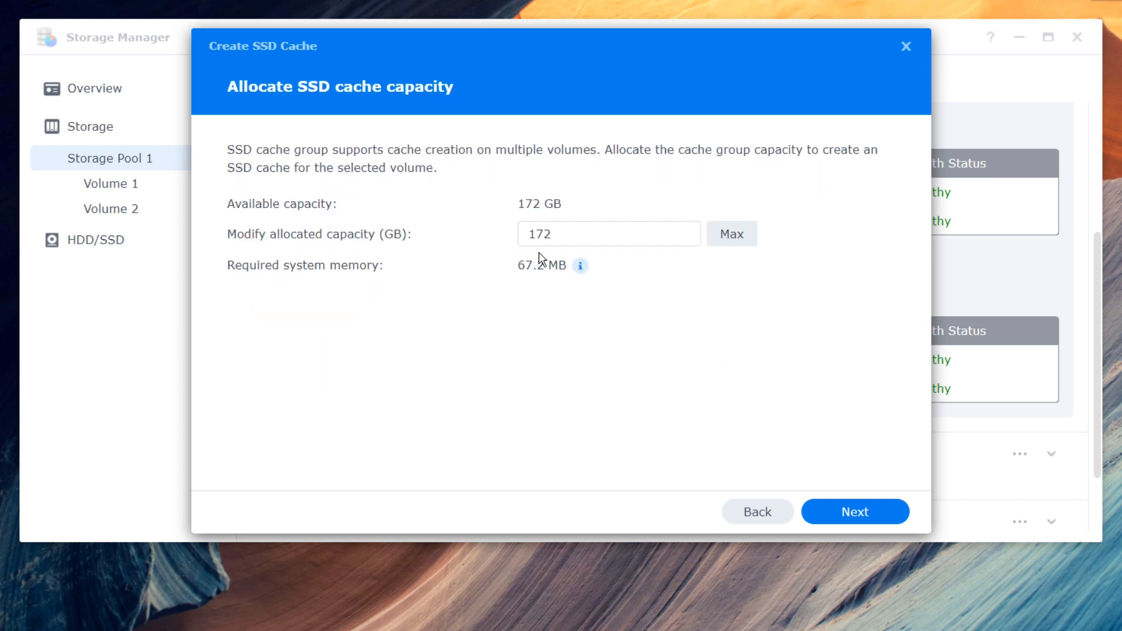
pyautogui.click(861, 514)
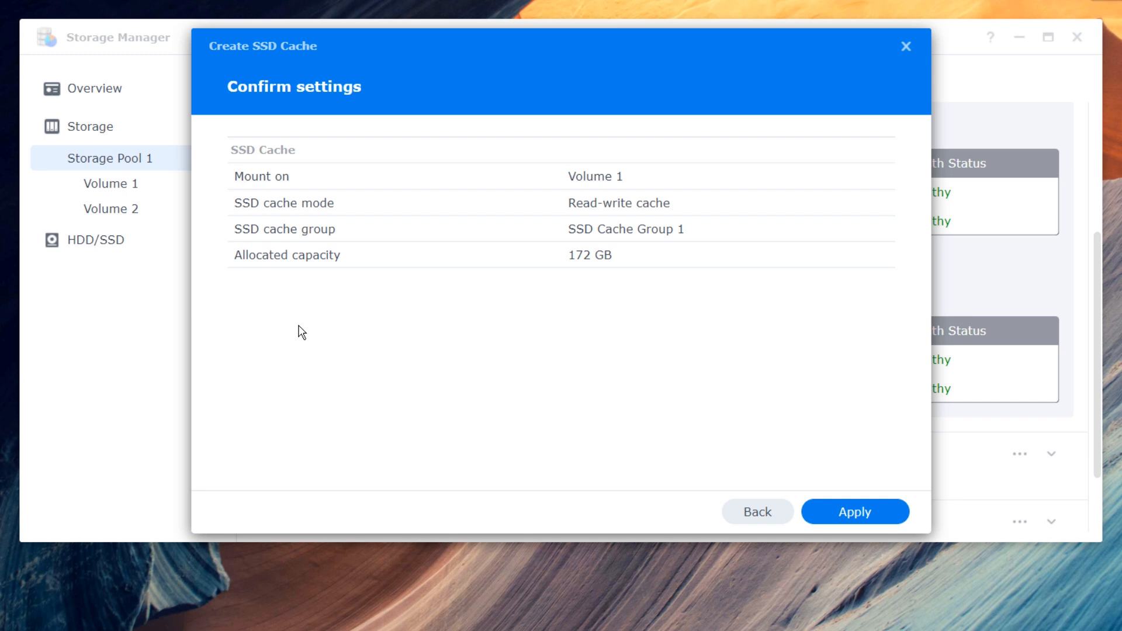
pyautogui.click(834, 514)
pyautogui.click(714, 326)
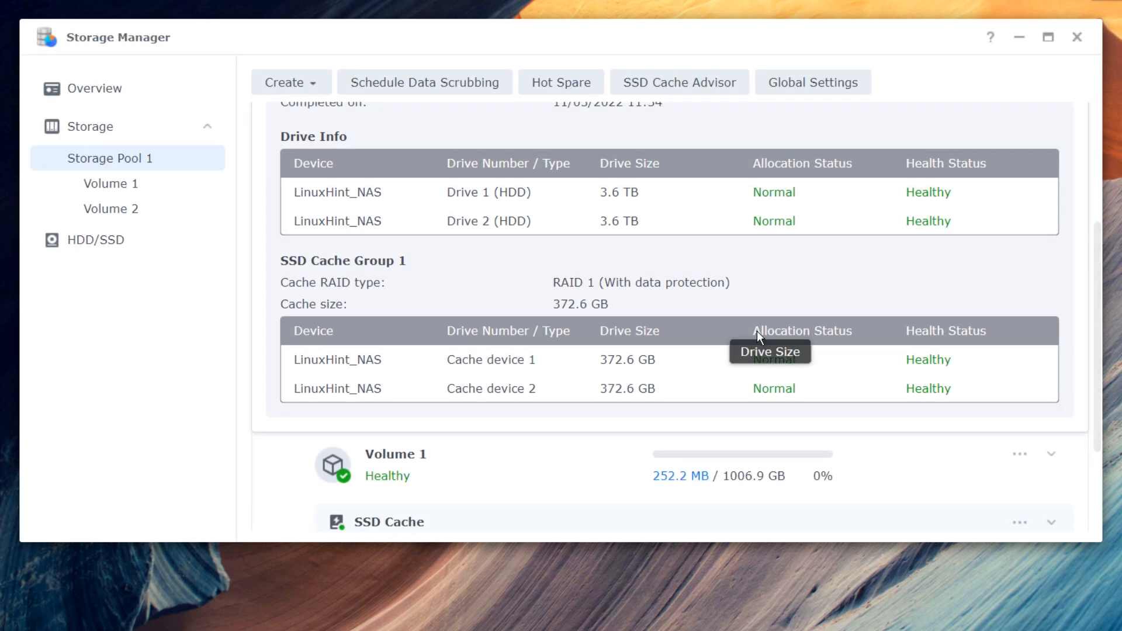
# - Start a week-long SSD Cache Advisor analysis on Volume 1, then stop it
pyautogui.scroll(3, 892, 391)
pyautogui.scroll(-3, 848, 345)
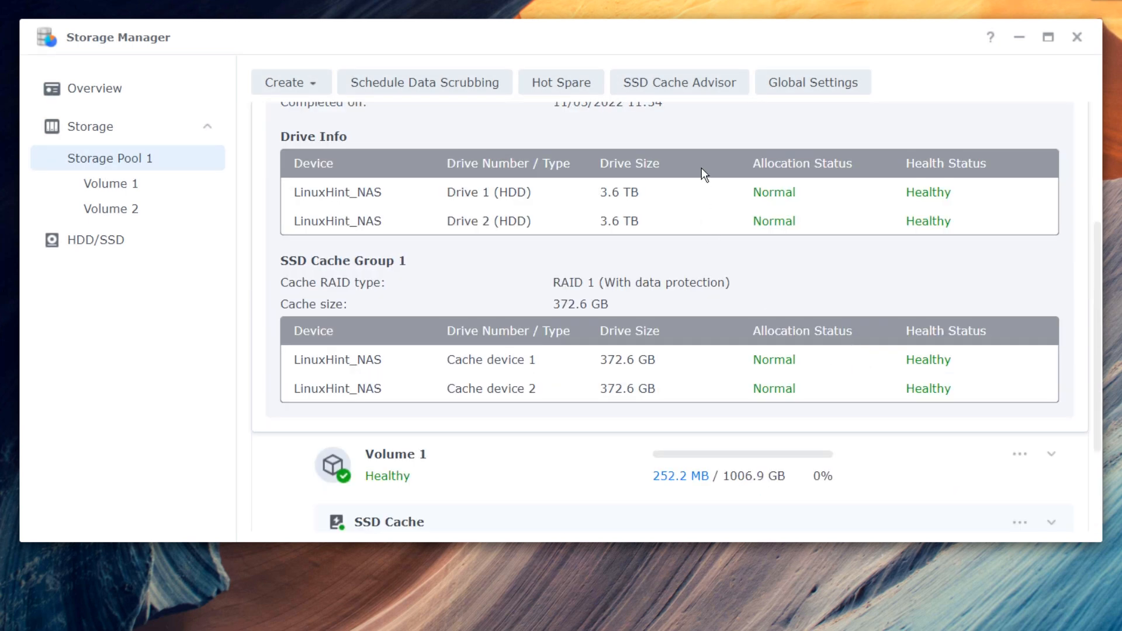
pyautogui.click(691, 89)
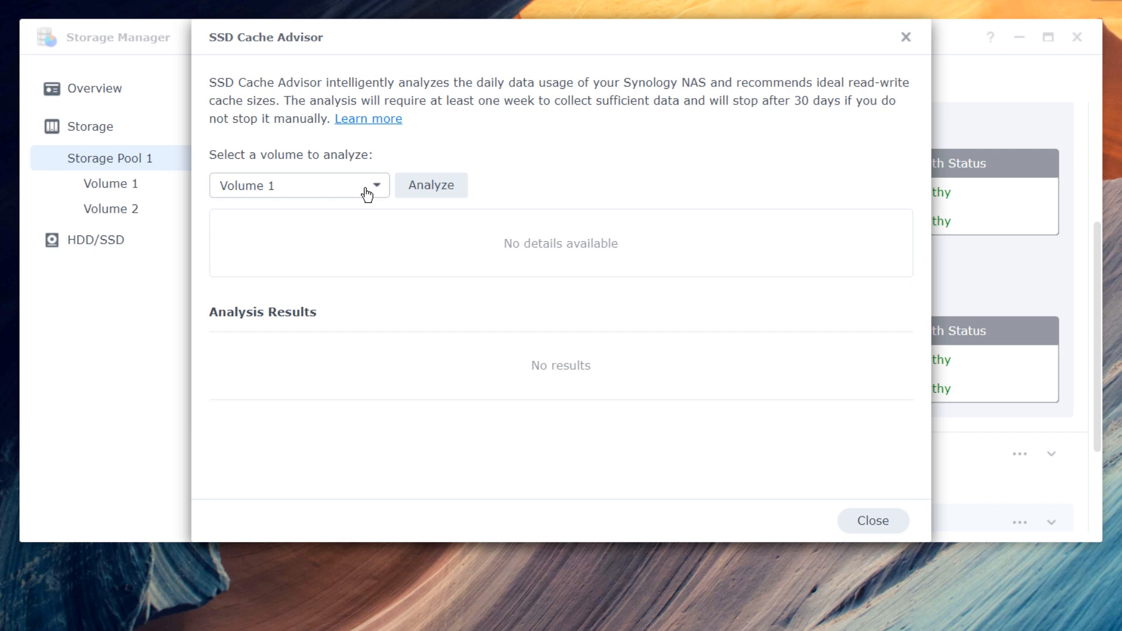
pyautogui.click(452, 192)
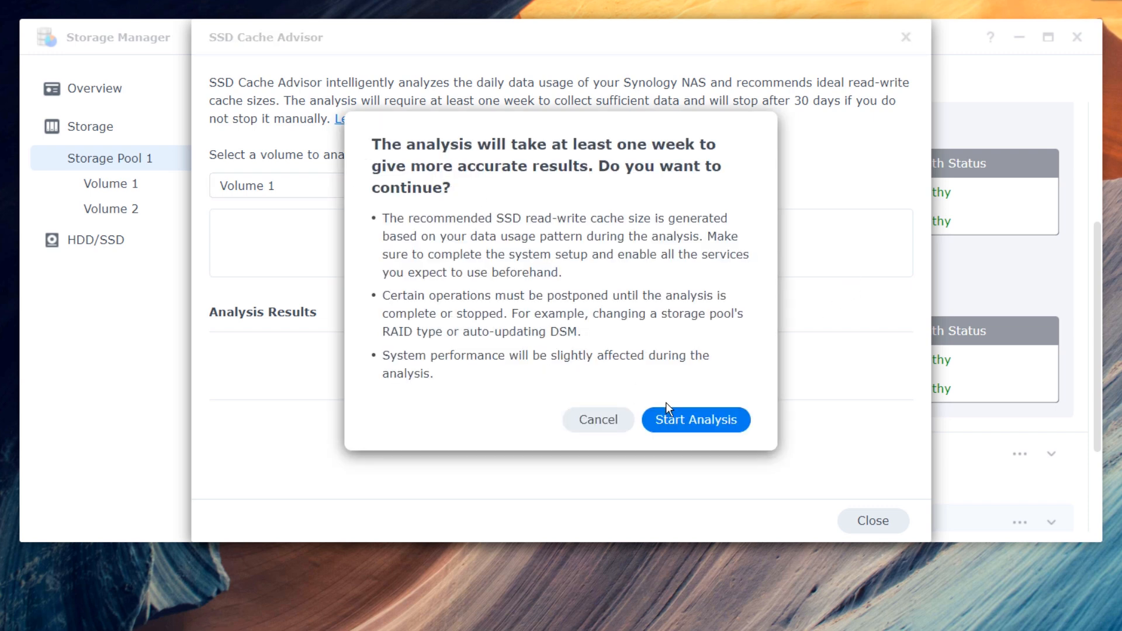
pyautogui.click(682, 426)
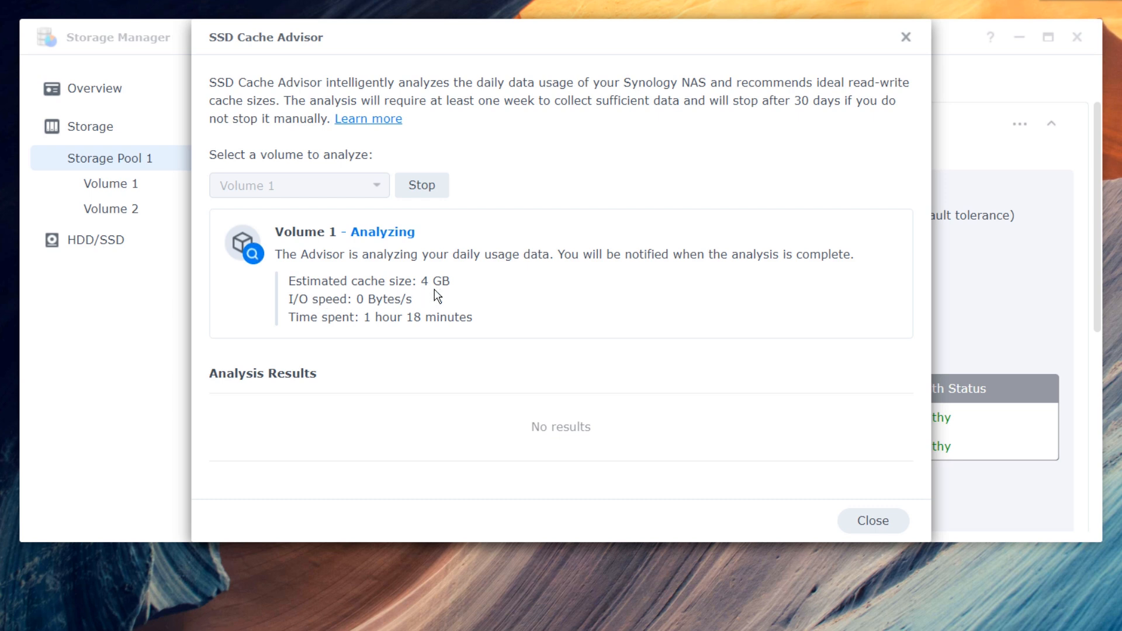
pyautogui.click(422, 186)
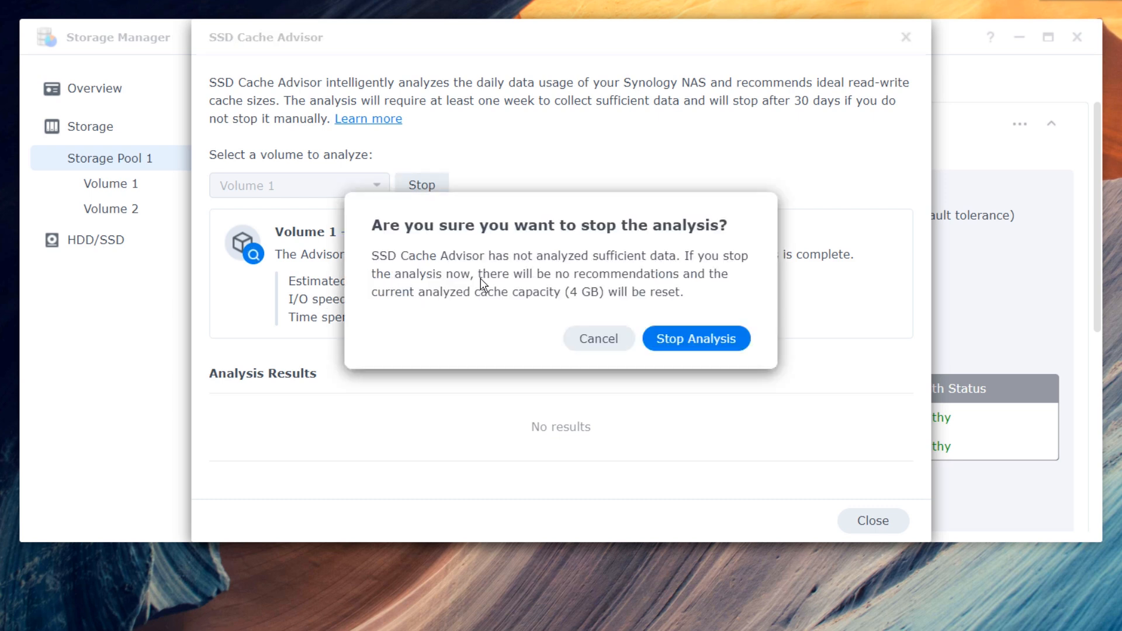
pyautogui.click(694, 340)
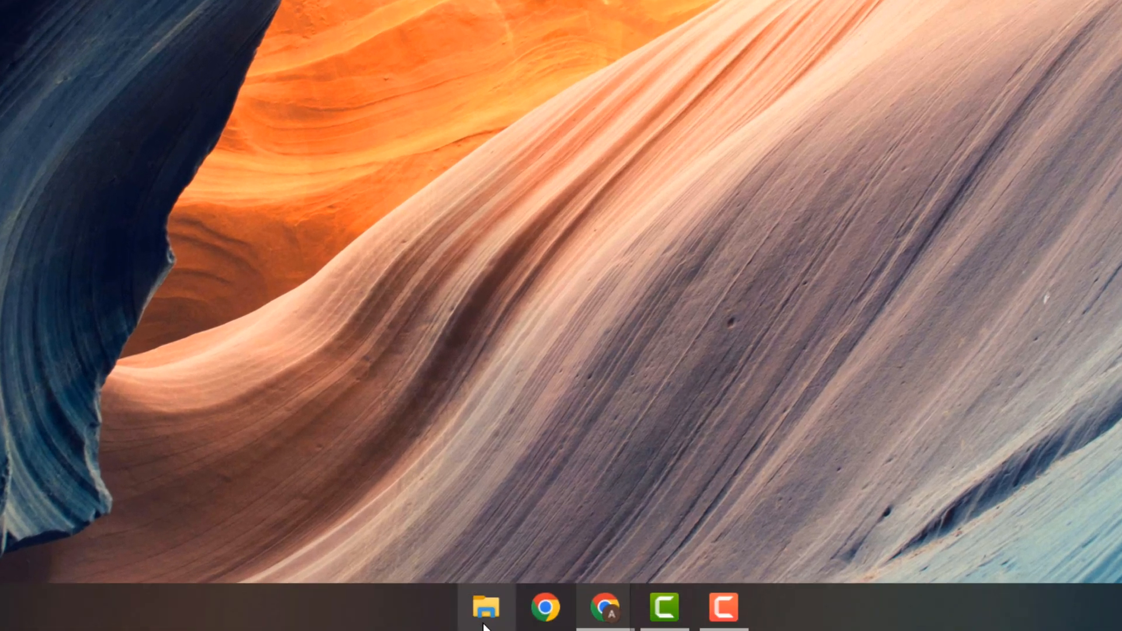
# - In File Explorer, open the LinuxHint_NAS device under Network and confirm it has no shared folders
pyautogui.click(485, 628)
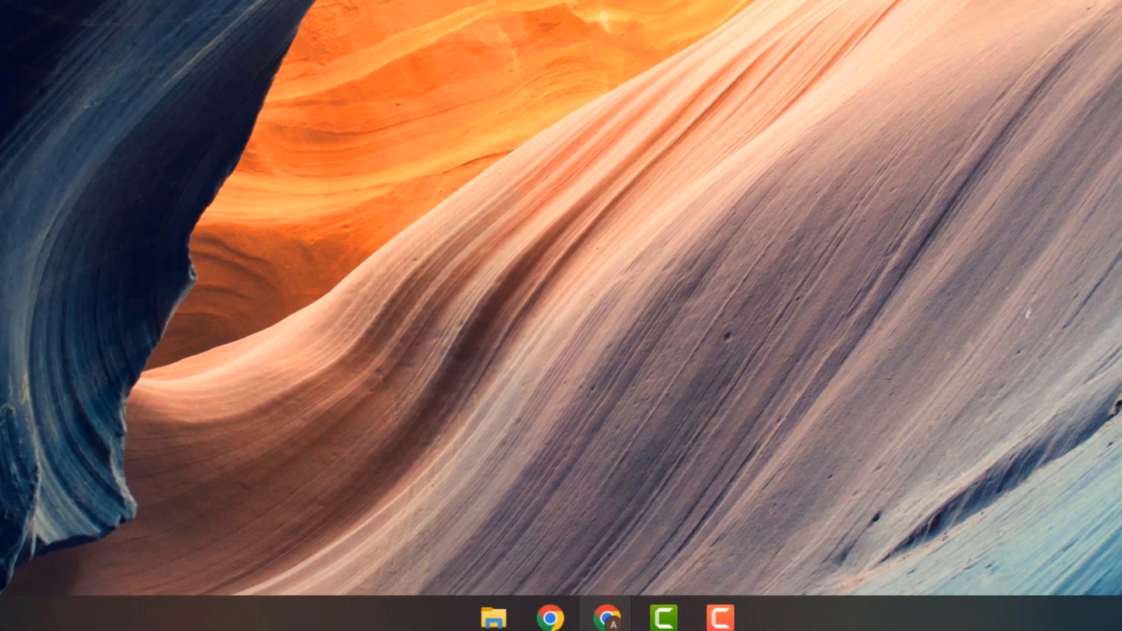
pyautogui.scroll(-3, 74, 462)
pyautogui.scroll(-2, 76, 481)
pyautogui.click(61, 449)
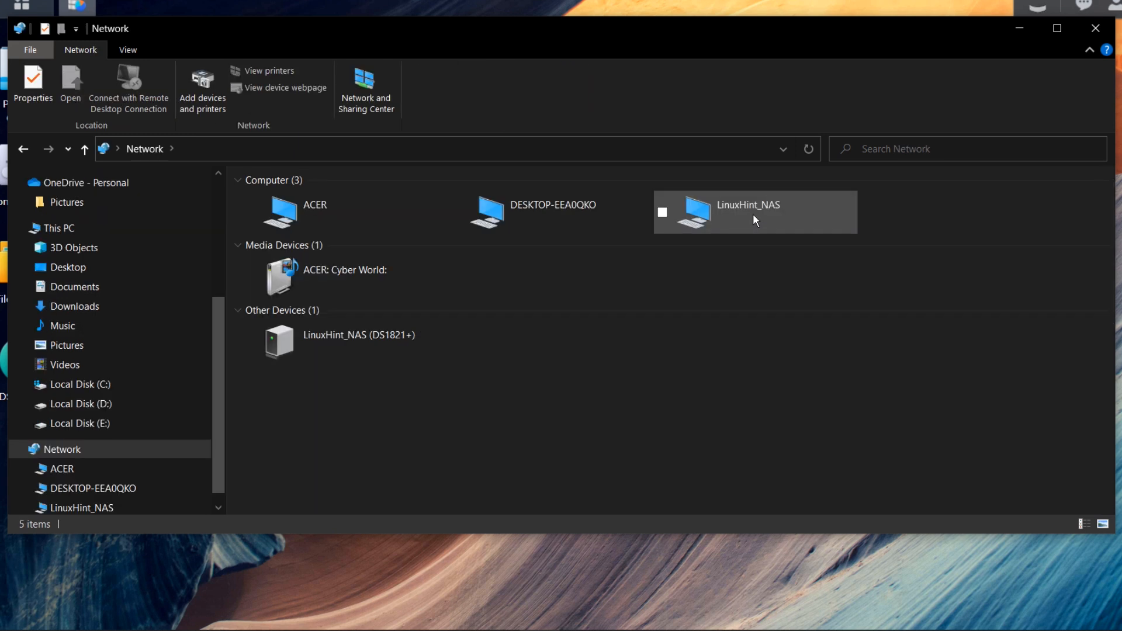
pyautogui.doubleClick(753, 212)
pyautogui.moveTo(307, 212); pyautogui.dragTo(850, 318)
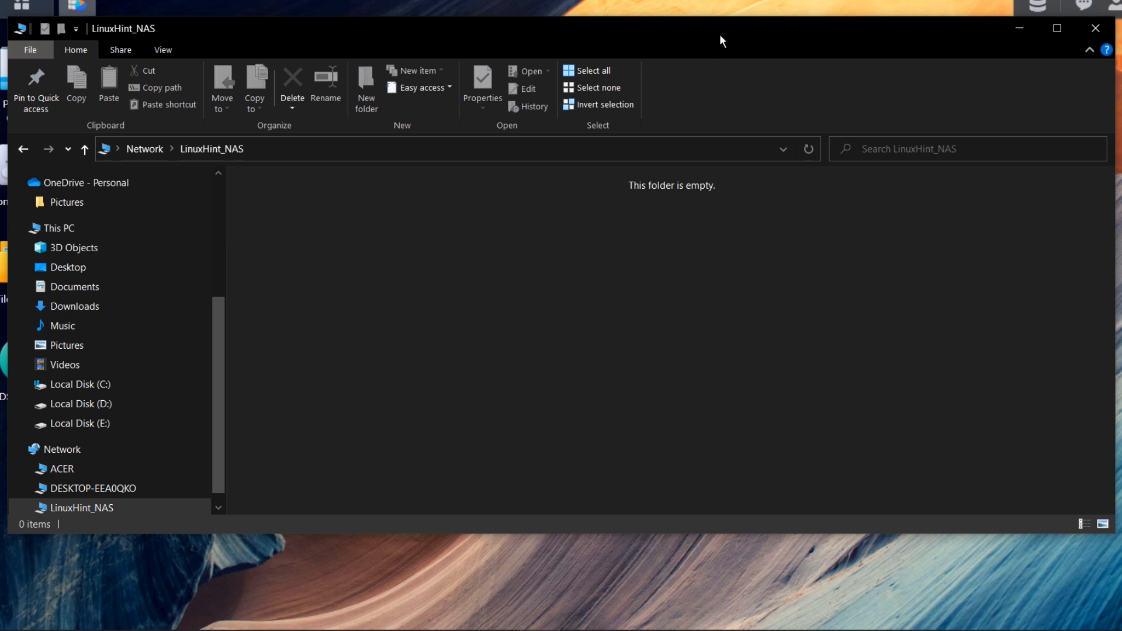
pyautogui.rightClick(362, 233)
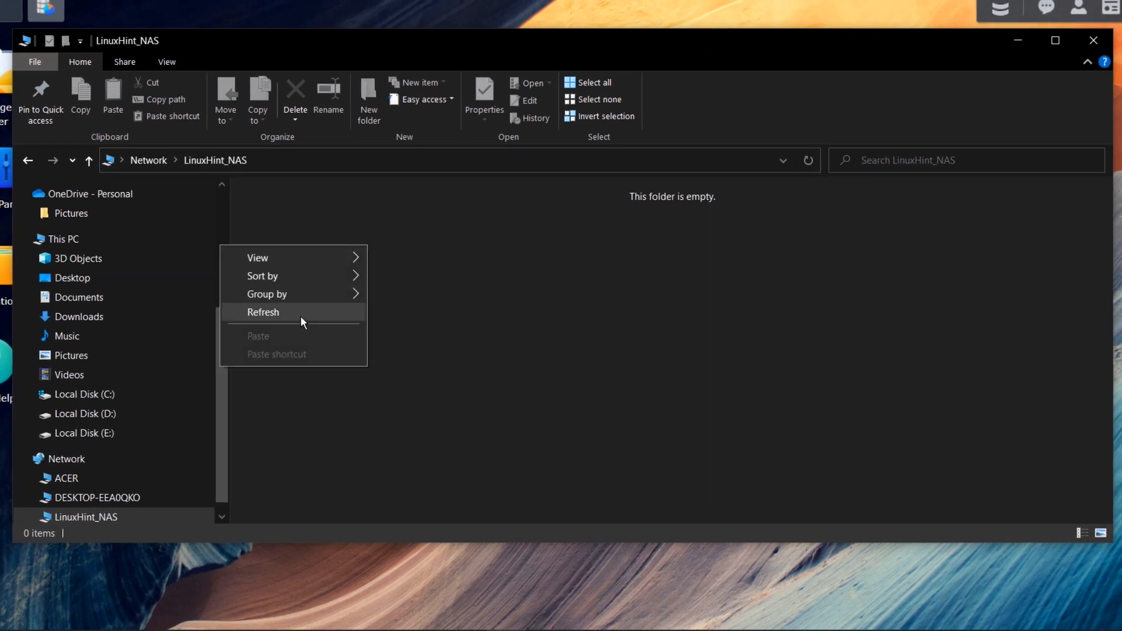
pyautogui.click(467, 252)
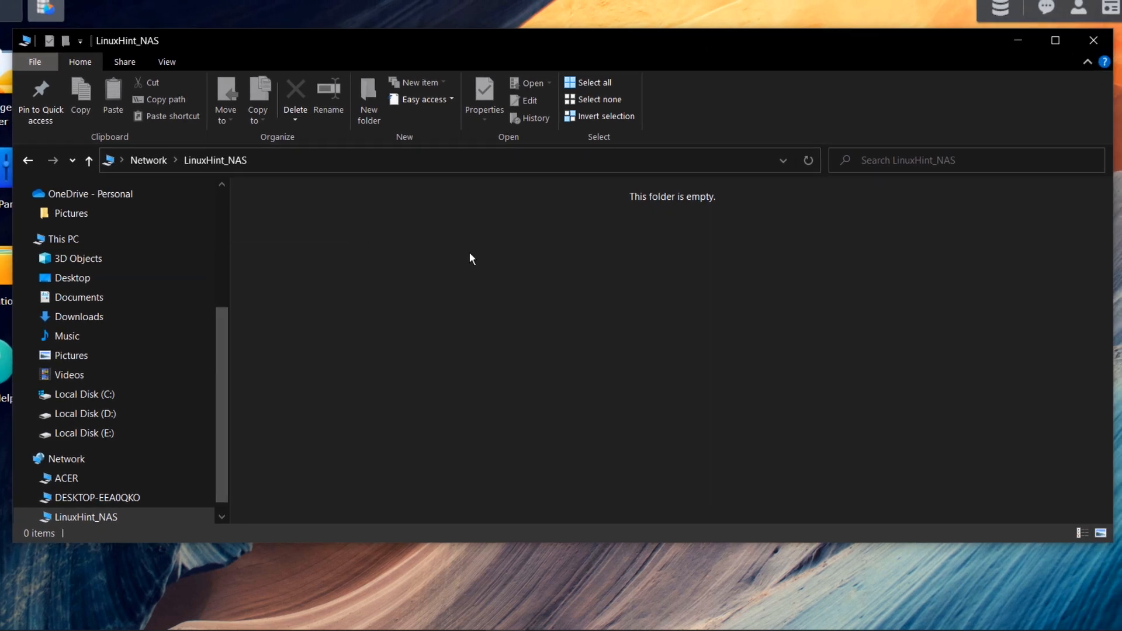
pyautogui.click(1086, 62)
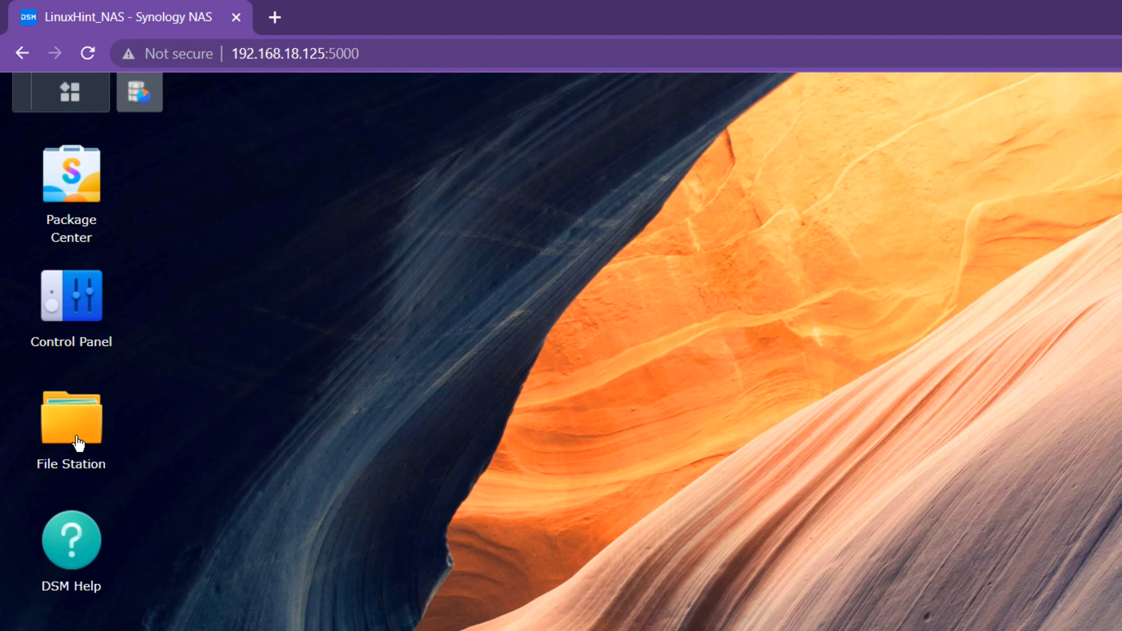
# - Launch File Station, start a new shared folder and name it Folder1
pyautogui.click(78, 444)
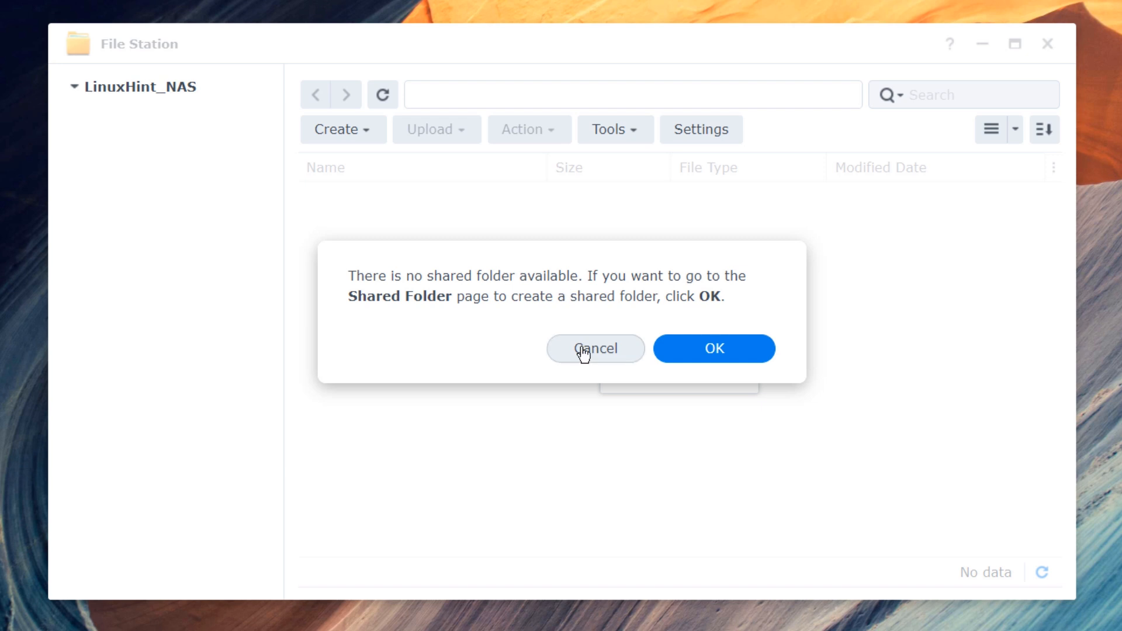
pyautogui.click(710, 351)
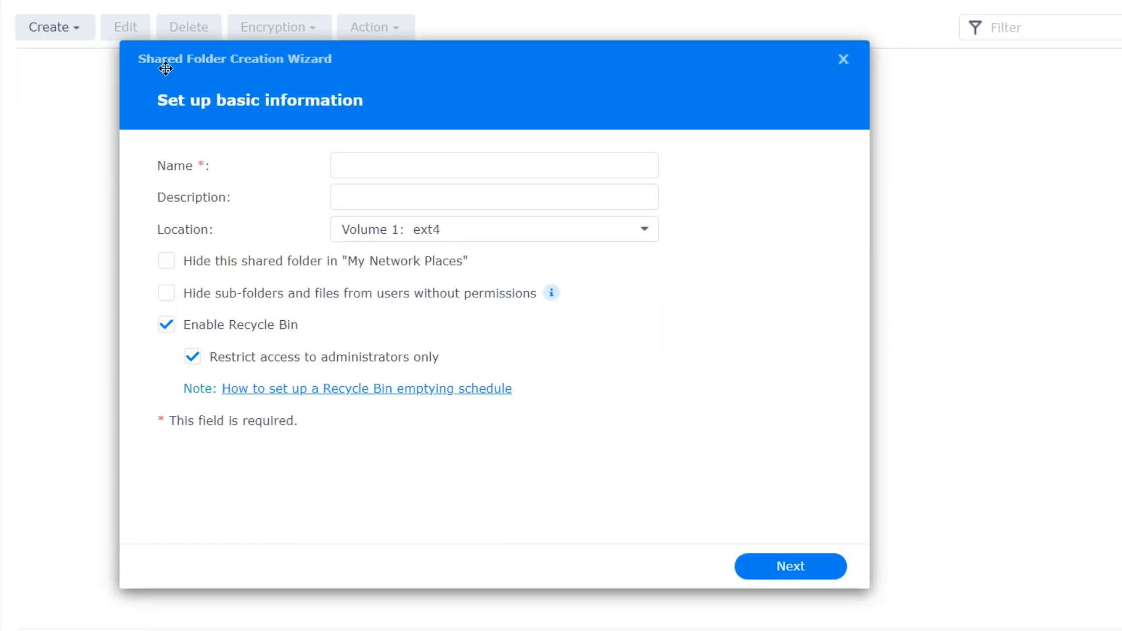
pyautogui.click(402, 173)
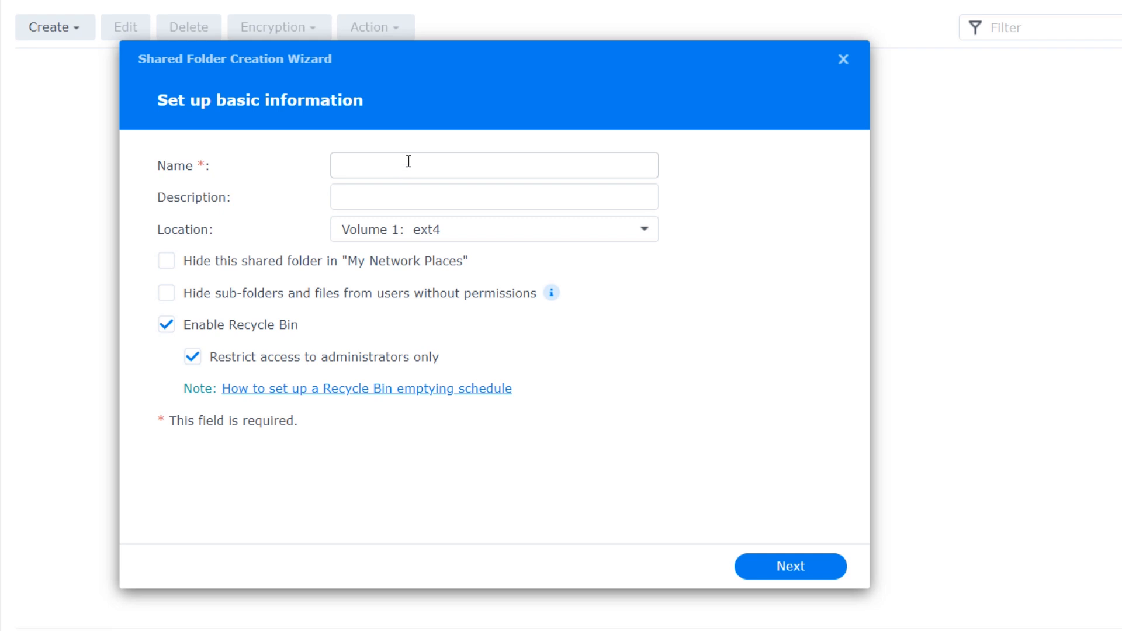
pyautogui.click(409, 161)
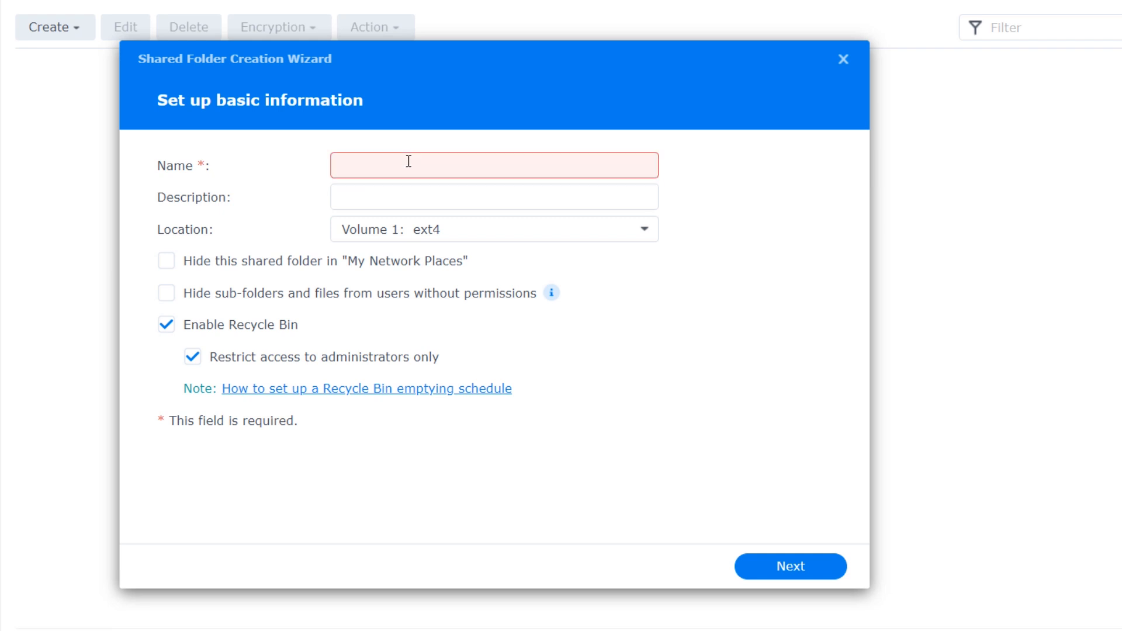
pyautogui.write('Folder1')
# - Describe Folder1 as 'Only for Admins' on Volume 1, leaving sub-folder hiding off
pyautogui.click(406, 197)
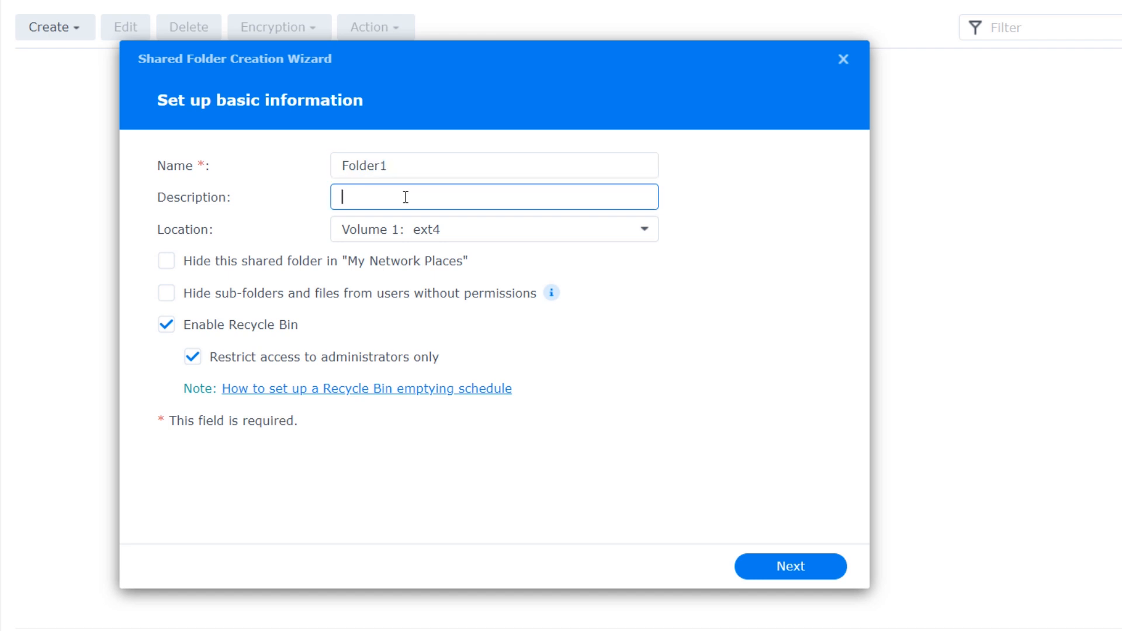
pyautogui.write('Only for Admins')
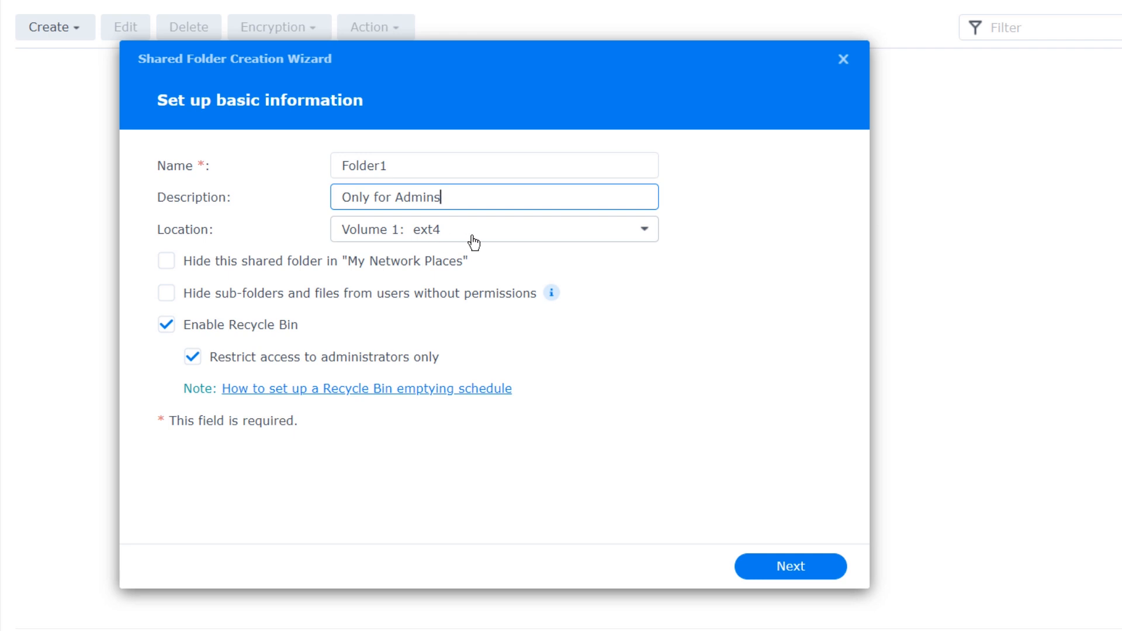
pyautogui.click(474, 240)
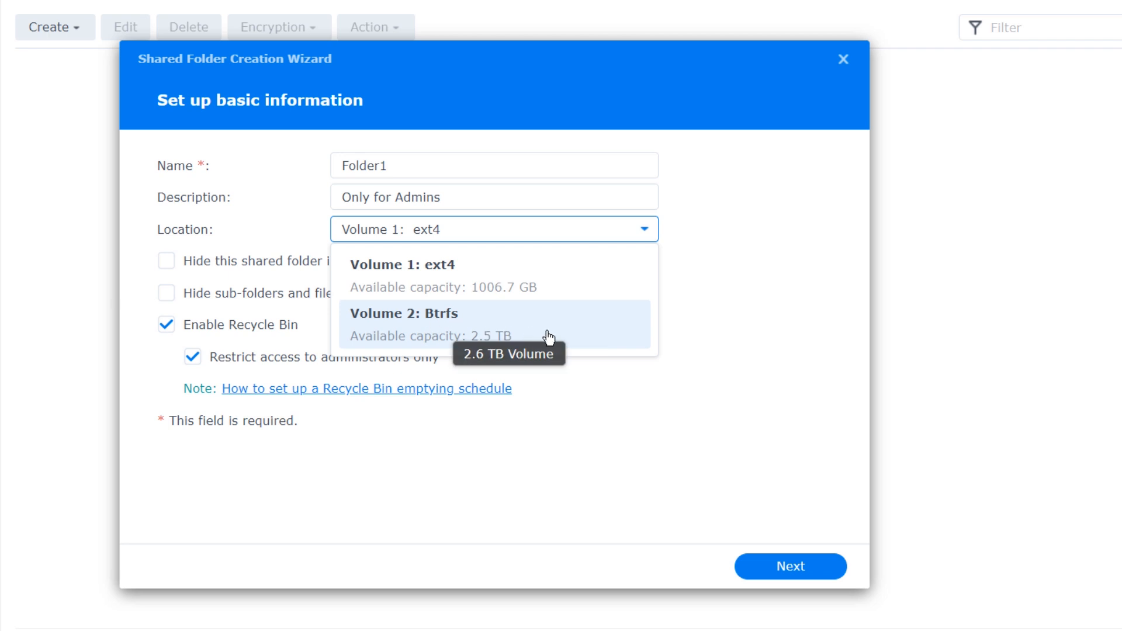
pyautogui.click(561, 288)
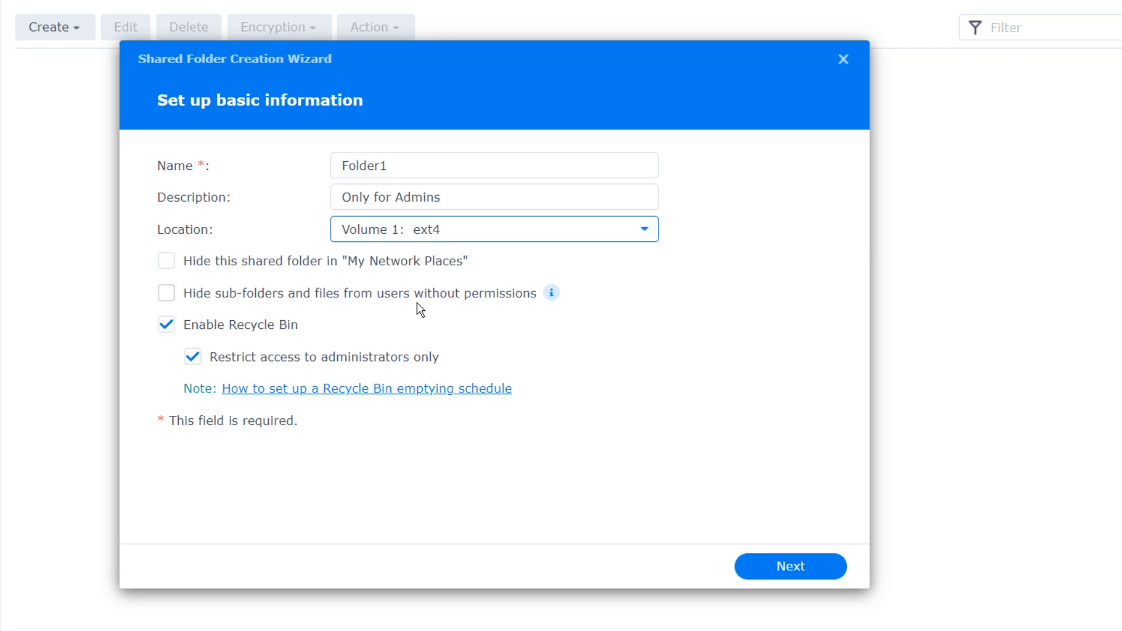
pyautogui.click(161, 299)
pyautogui.click(163, 299)
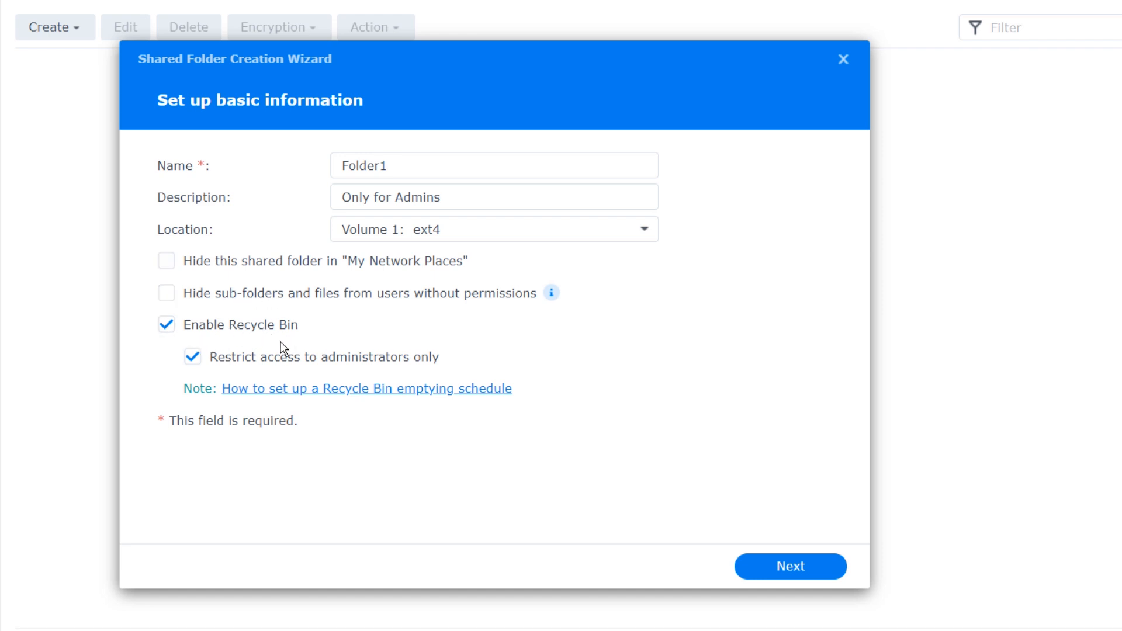
pyautogui.click(771, 570)
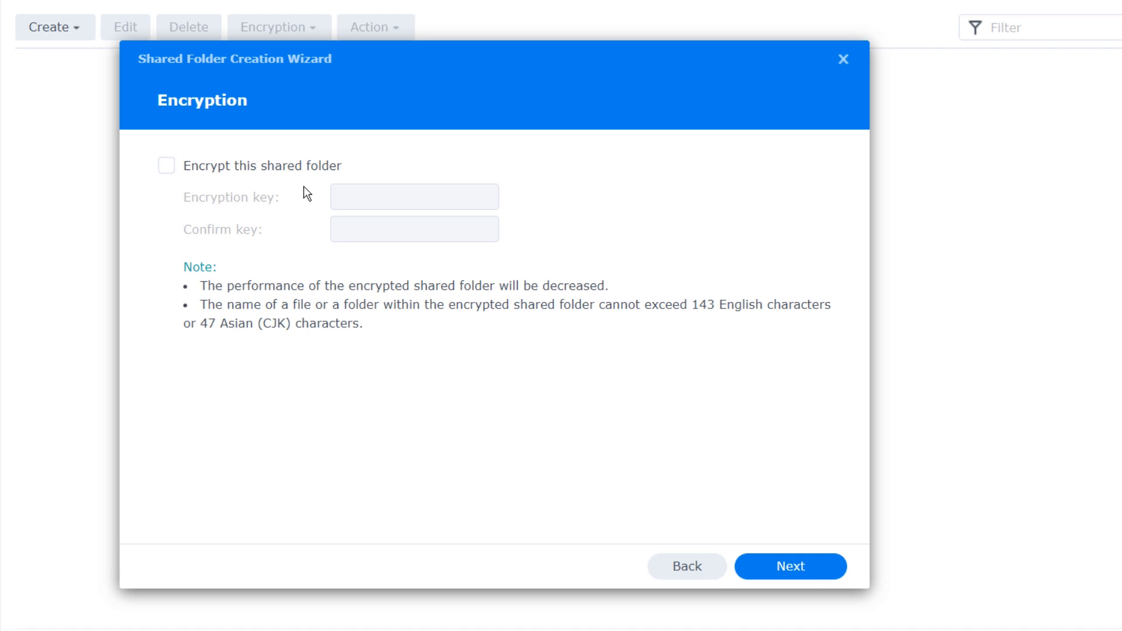
# - Create Folder1 without encryption, accepting the advanced settings and summary
pyautogui.click(239, 169)
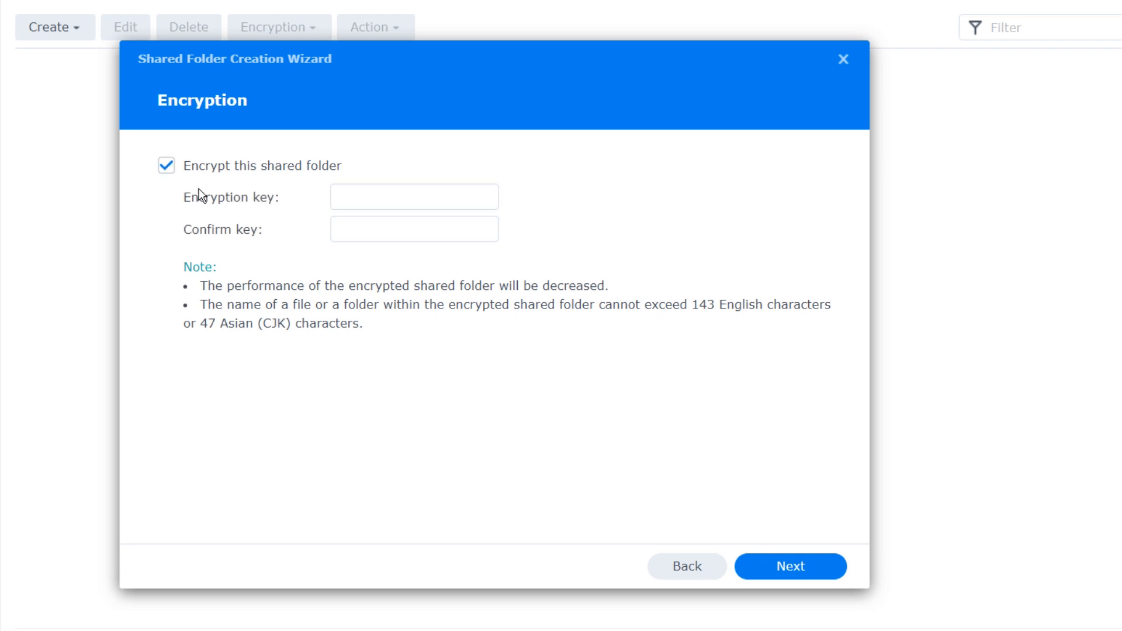
pyautogui.click(169, 170)
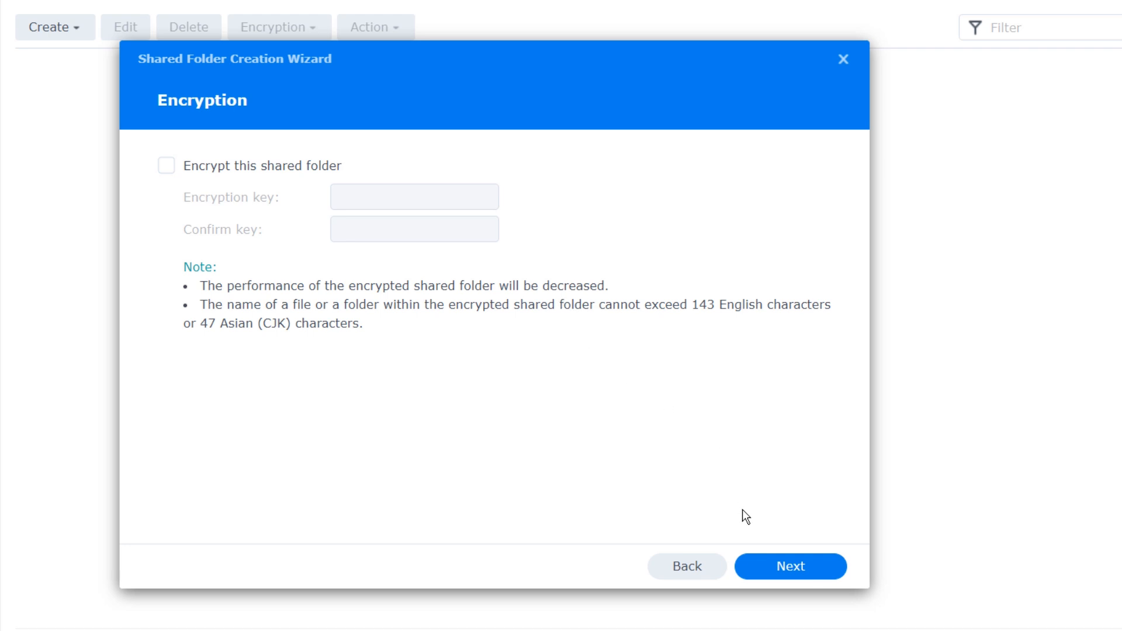
pyautogui.click(794, 578)
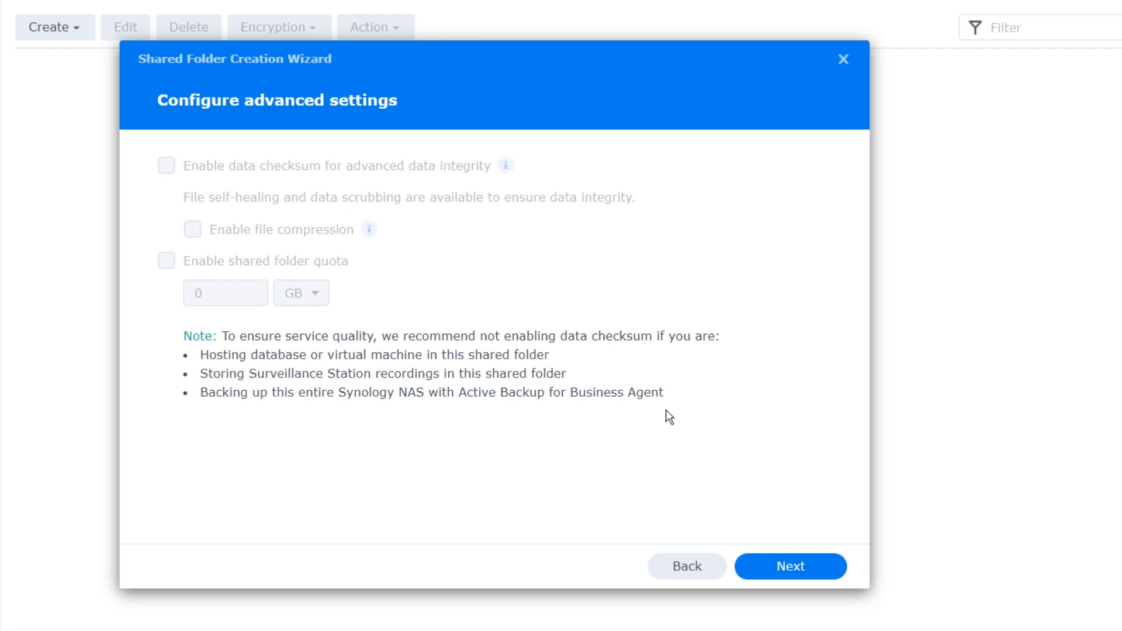
pyautogui.click(782, 567)
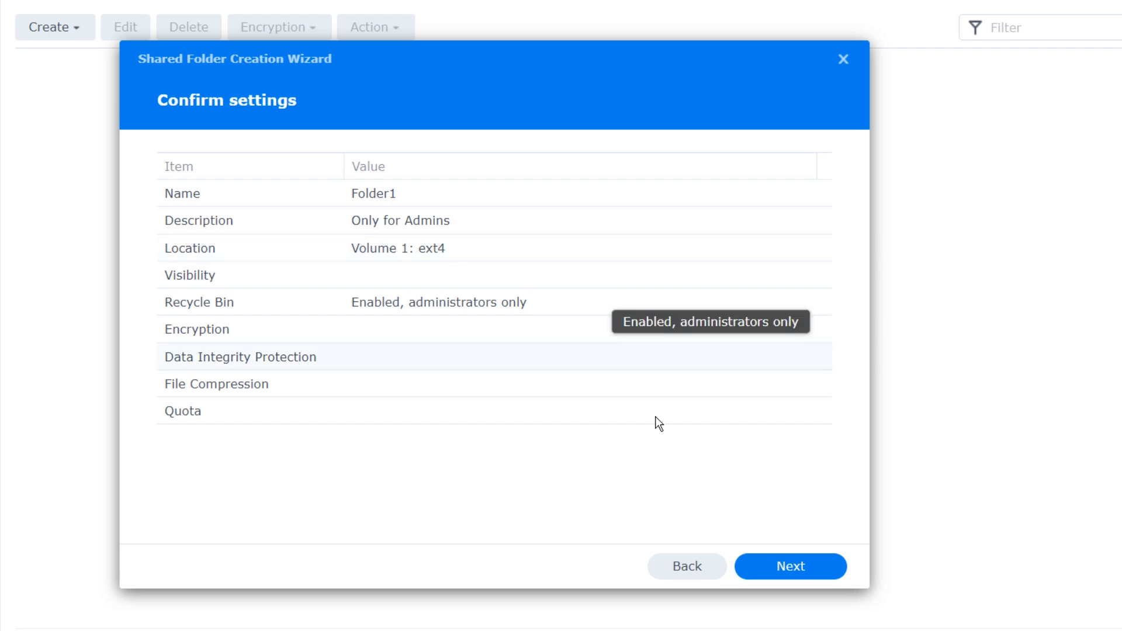
pyautogui.click(789, 567)
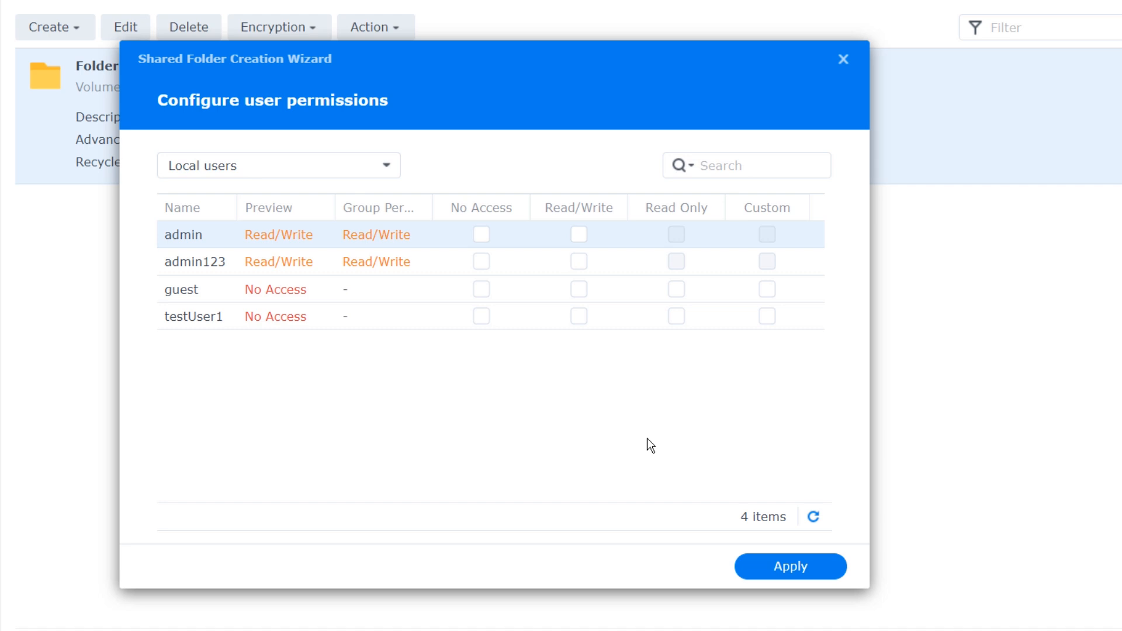
# - Give admin123 read/write access to Folder1, apply it and close Control Panel
pyautogui.click(579, 263)
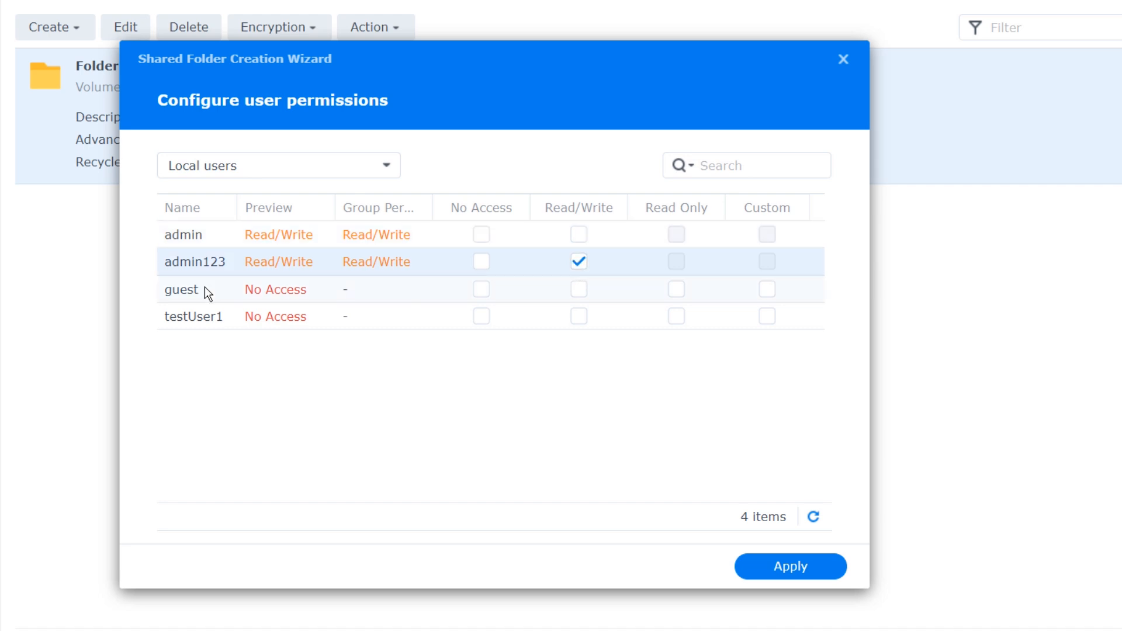
pyautogui.click(795, 574)
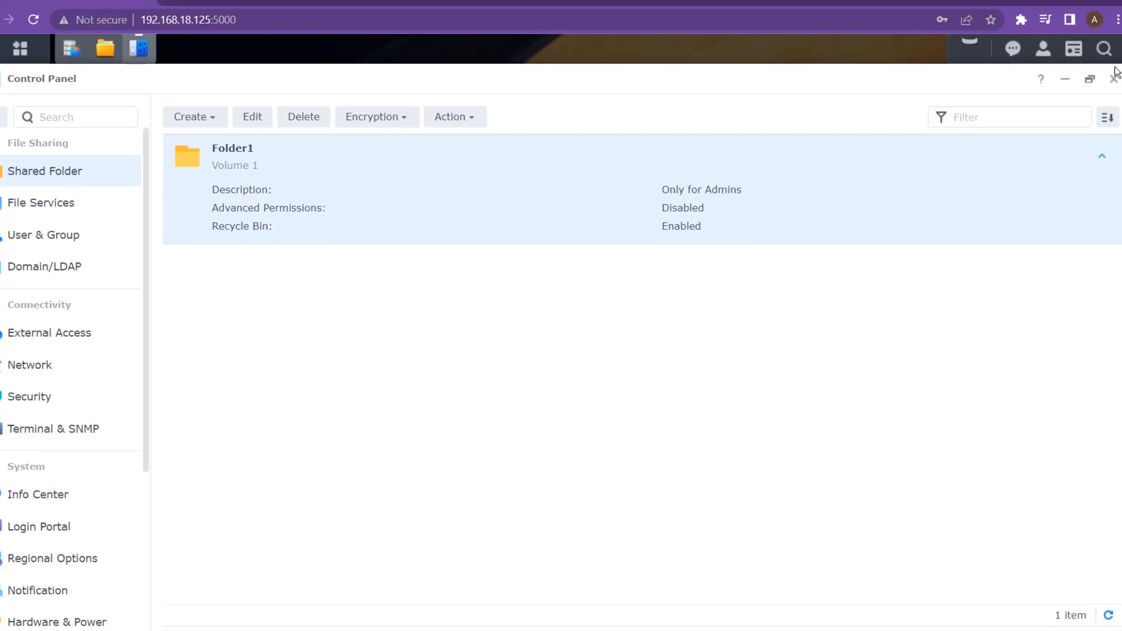
pyautogui.click(1103, 98)
pyautogui.moveTo(561, 130); pyautogui.dragTo(462, 133)
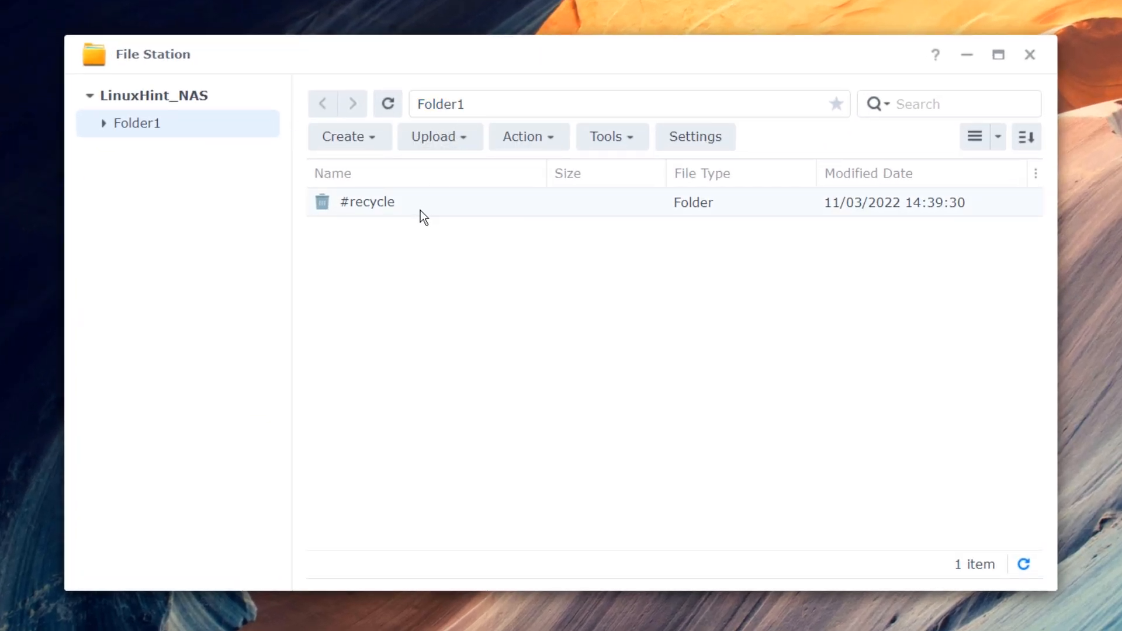
# - Look through File Station's Create, Upload and Action menus
pyautogui.click(381, 139)
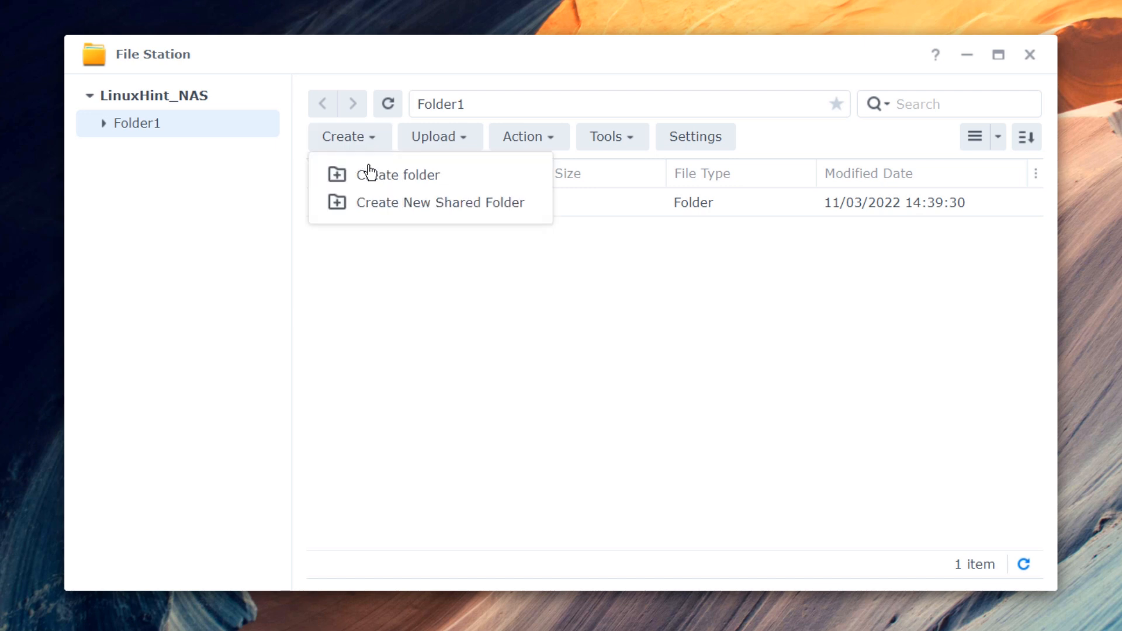
pyautogui.click(466, 139)
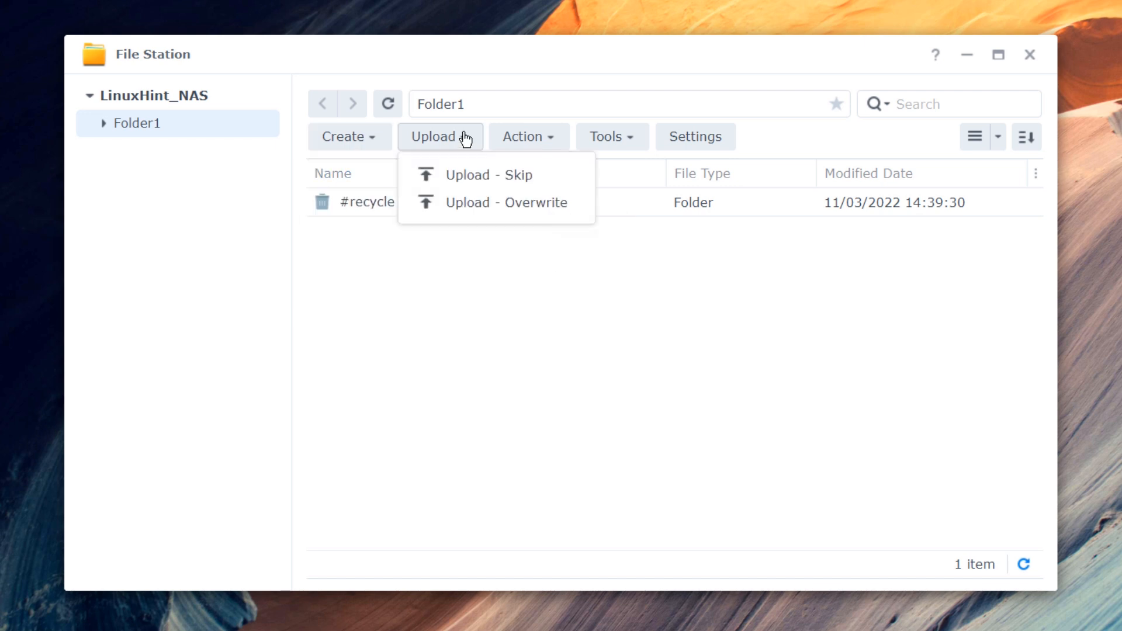
pyautogui.click(536, 143)
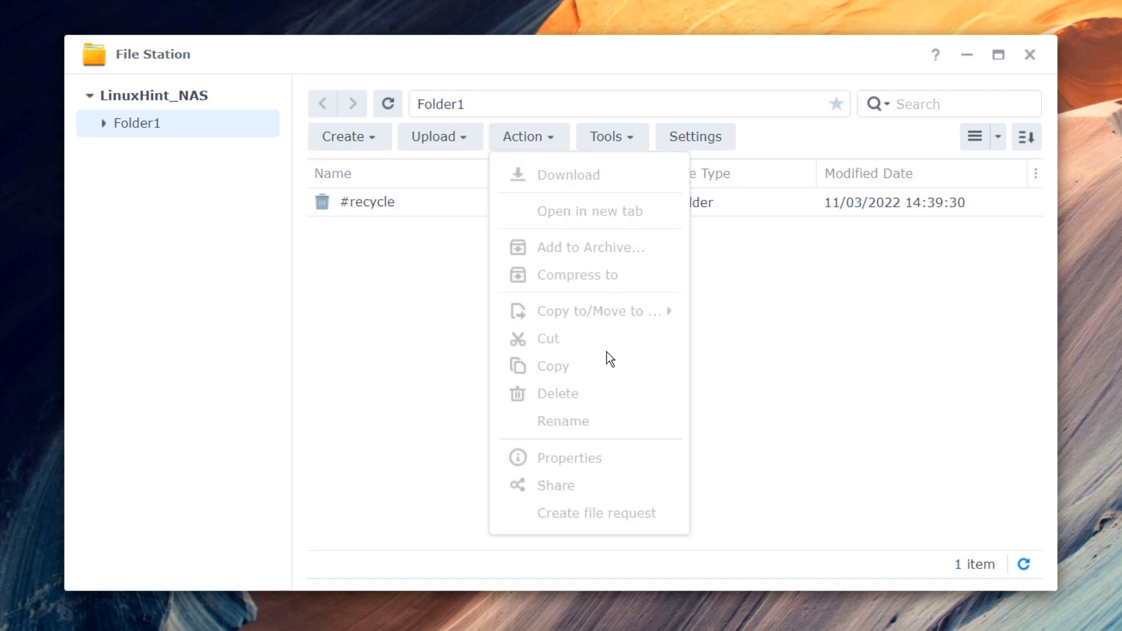
pyautogui.click(796, 409)
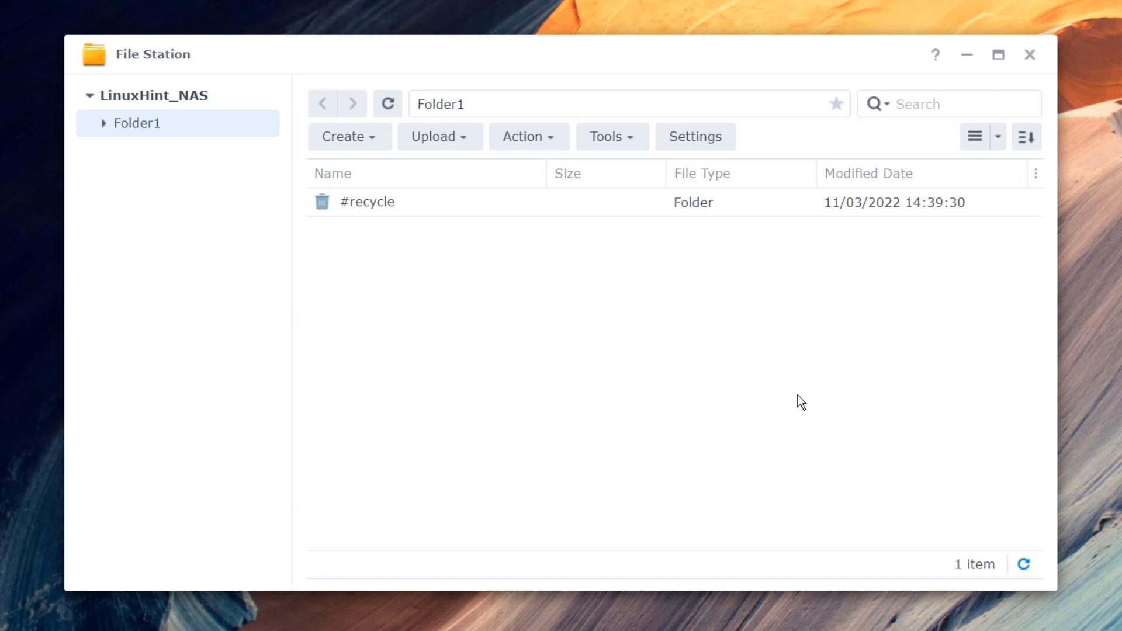
# - Review the File Station settings tabs and close the dialog, saving the changes
pyautogui.click(696, 142)
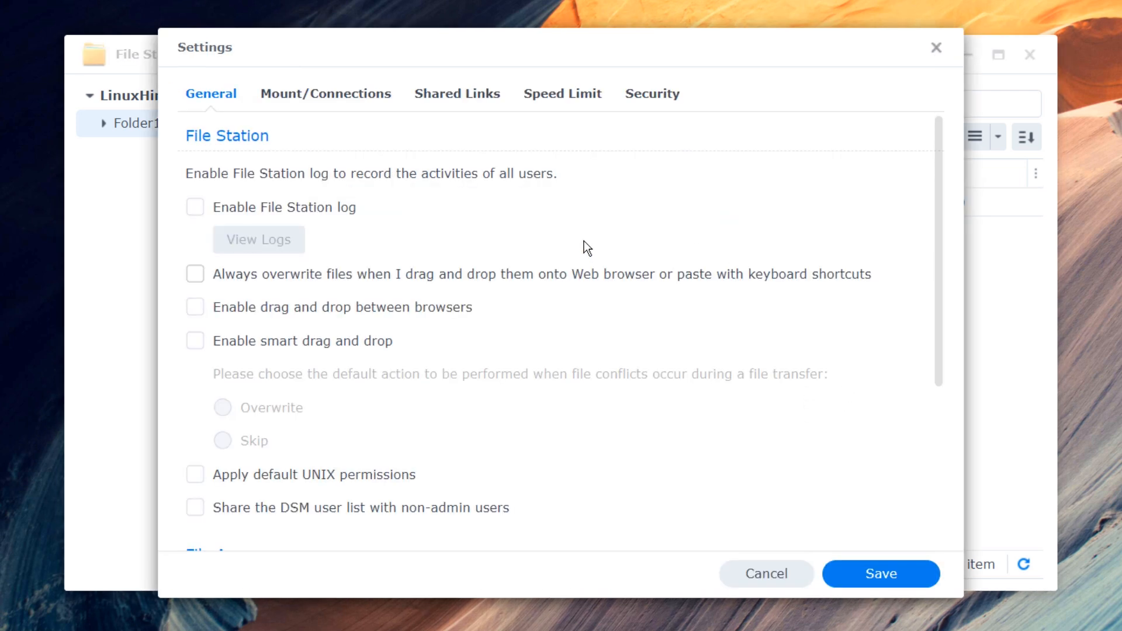
pyautogui.moveTo(531, 55); pyautogui.dragTo(601, 36)
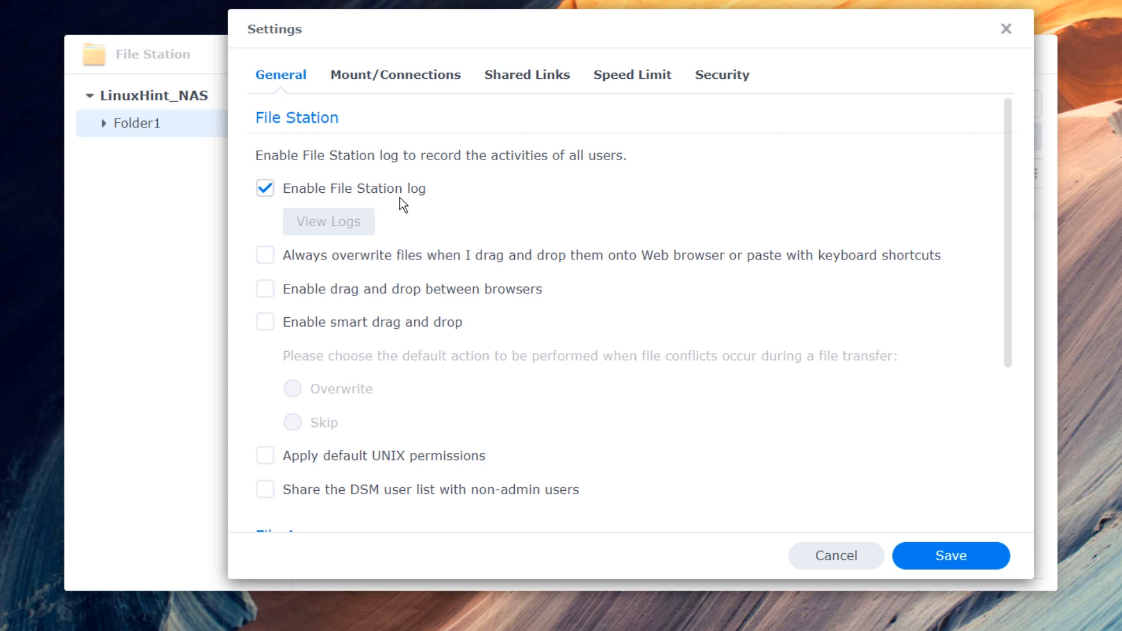
pyautogui.click(426, 76)
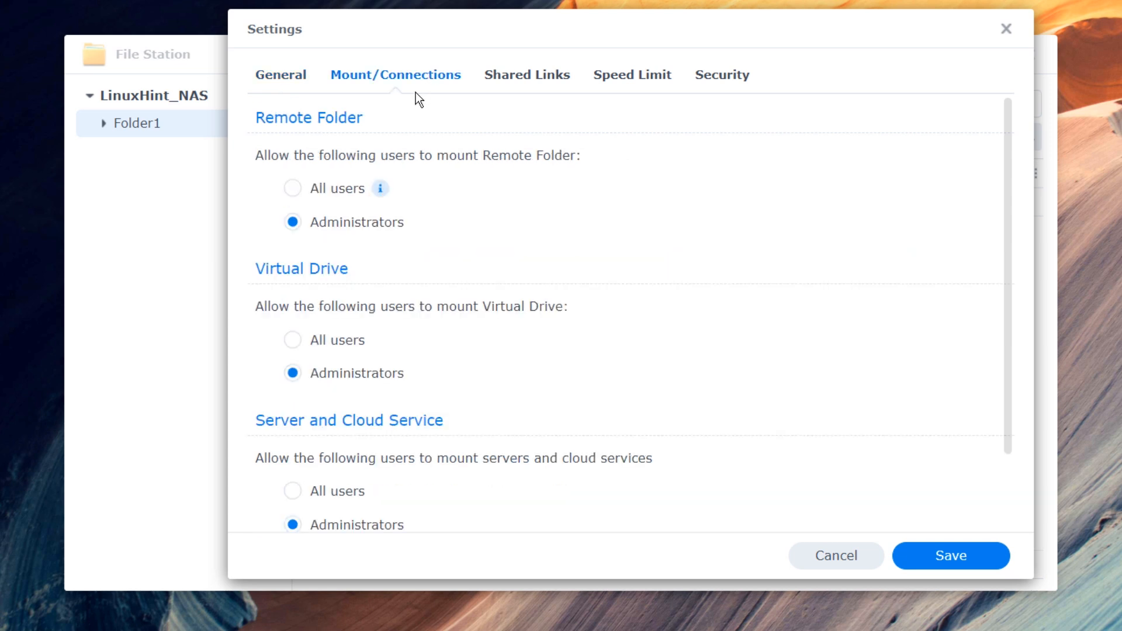
pyautogui.click(524, 86)
pyautogui.click(652, 87)
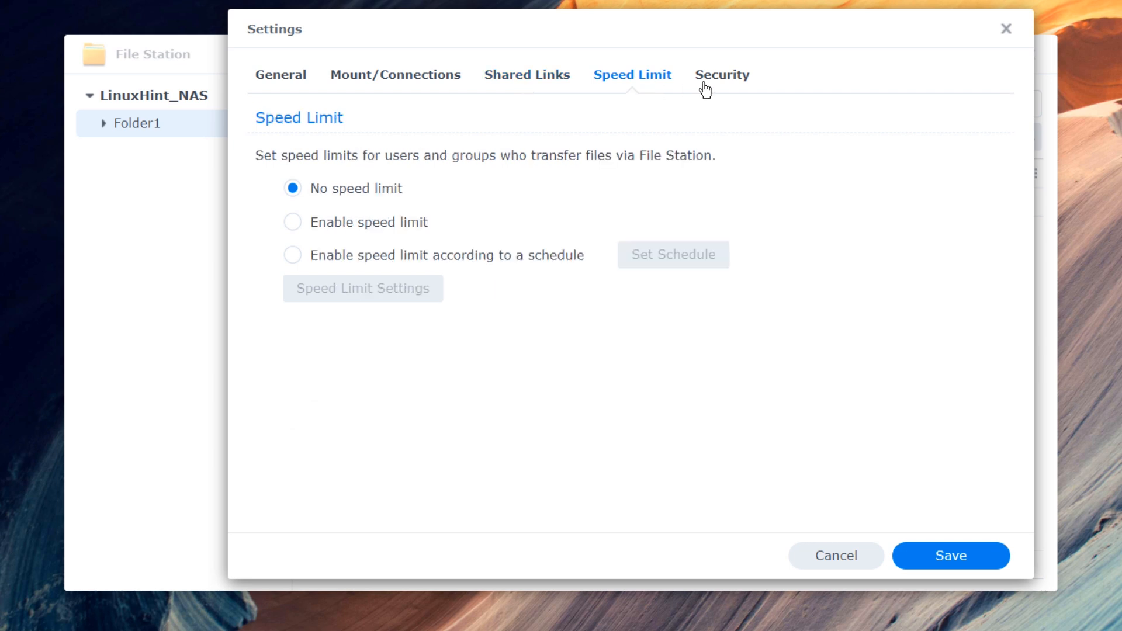
pyautogui.click(704, 87)
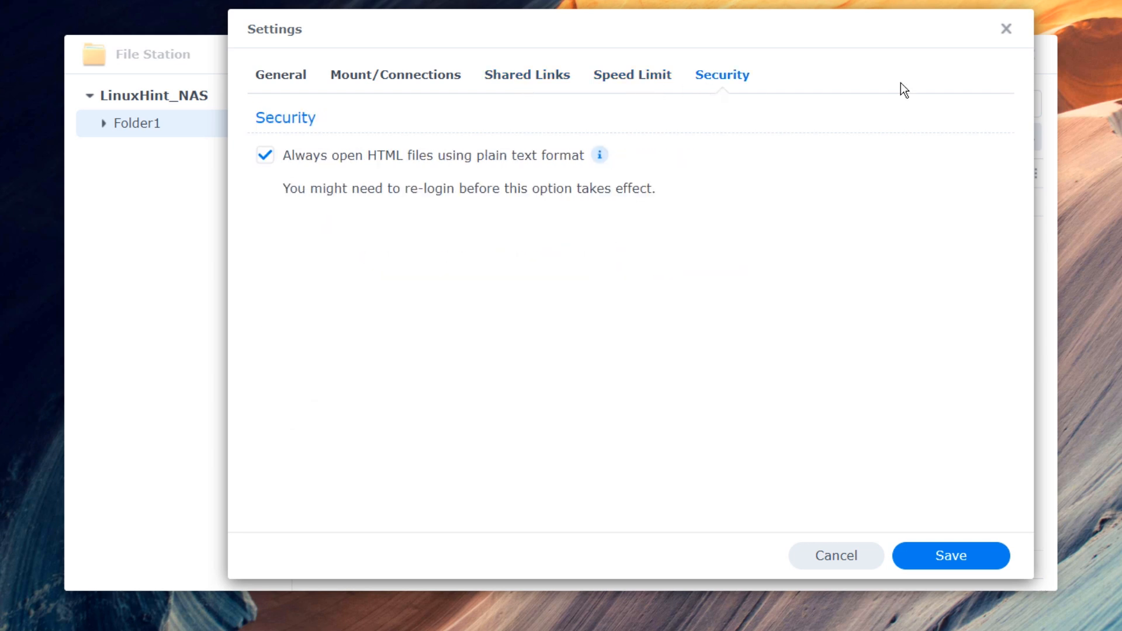
pyautogui.click(1006, 30)
pyautogui.click(783, 318)
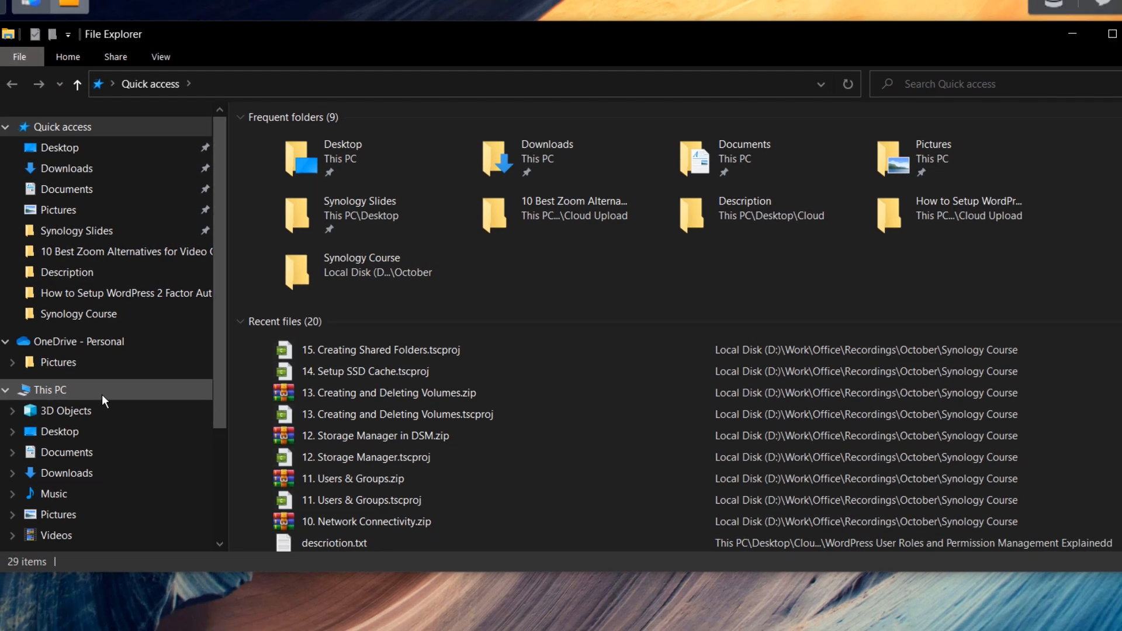
# - Open Folder1 on LinuxHint_NAS and create a new text document named Hello.txt
pyautogui.scroll(-3, 67, 503)
pyautogui.click(65, 494)
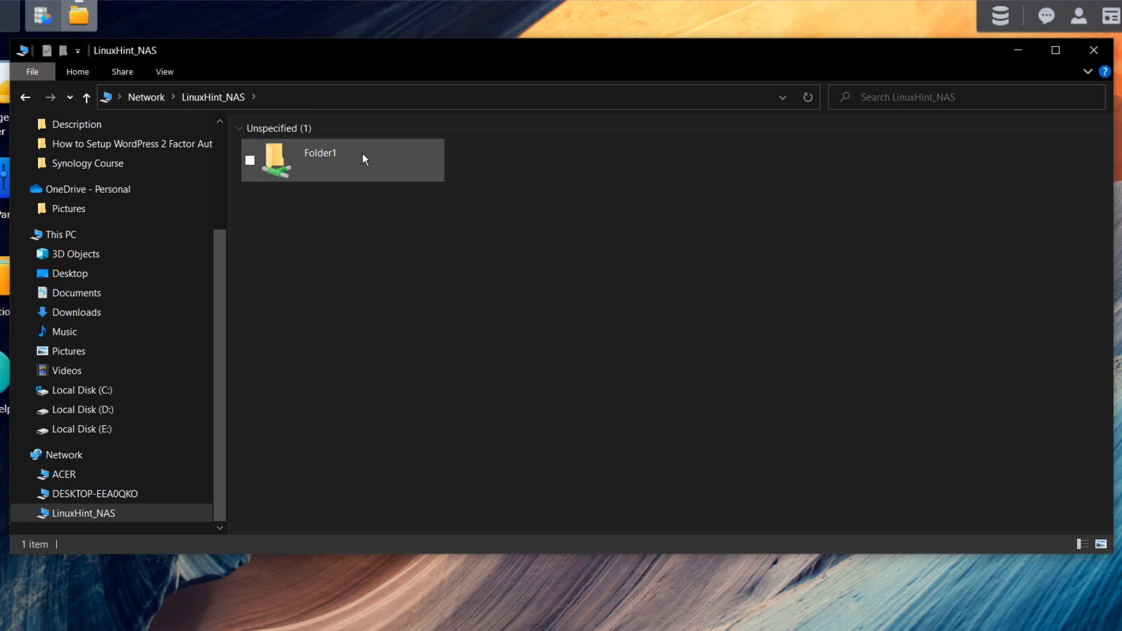
pyautogui.doubleClick(359, 157)
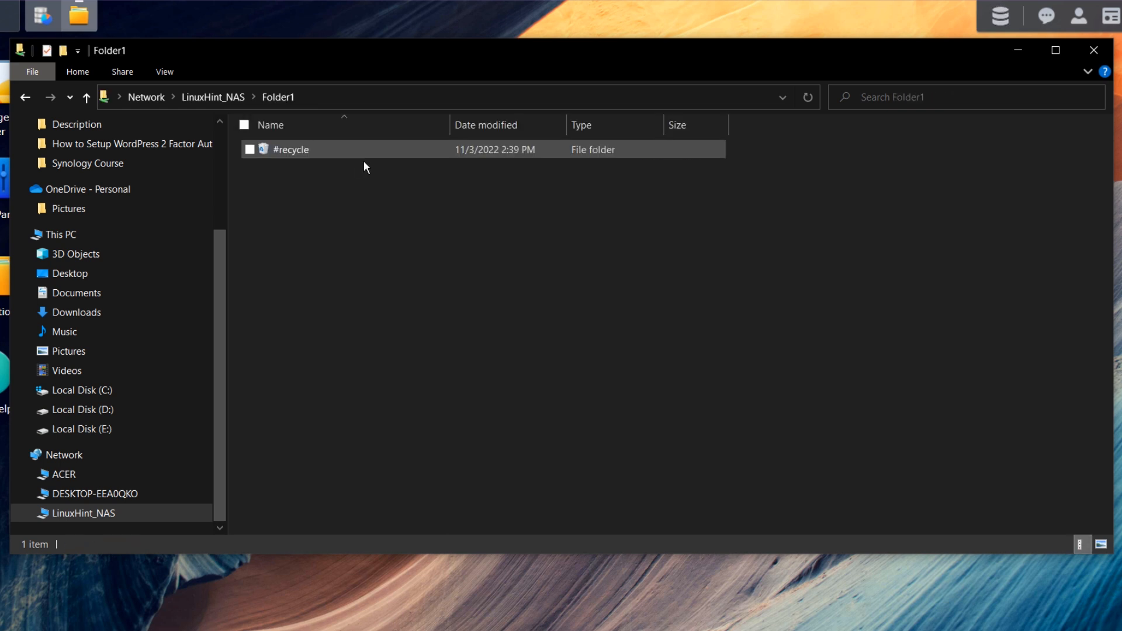
pyautogui.moveTo(380, 262); pyautogui.dragTo(349, 198)
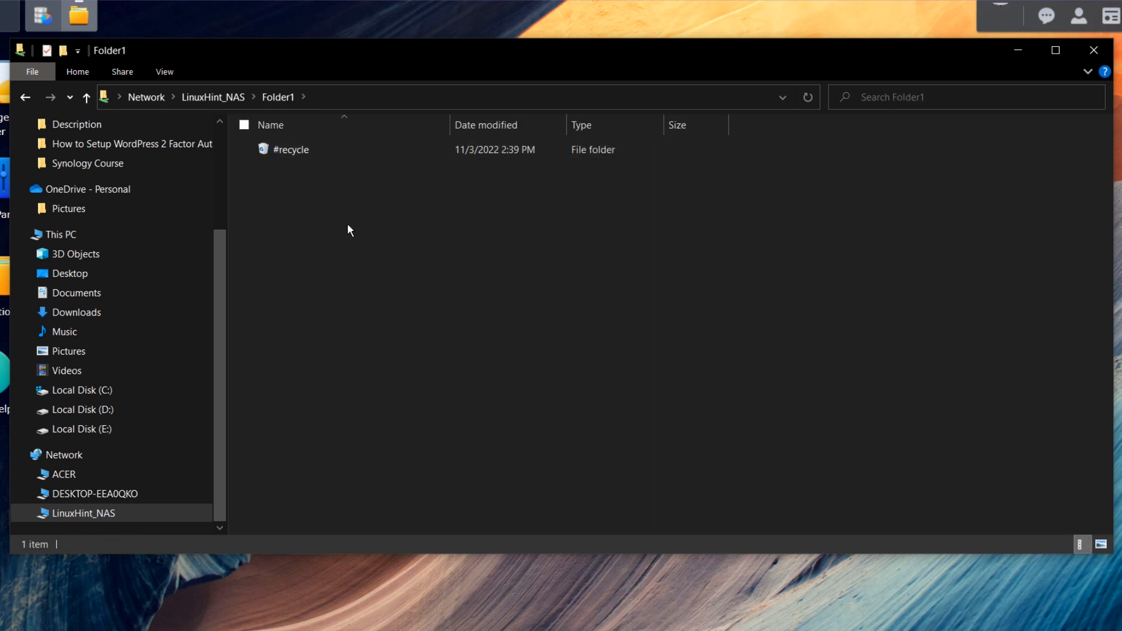
pyautogui.rightClick(347, 224)
pyautogui.moveTo(277, 404)
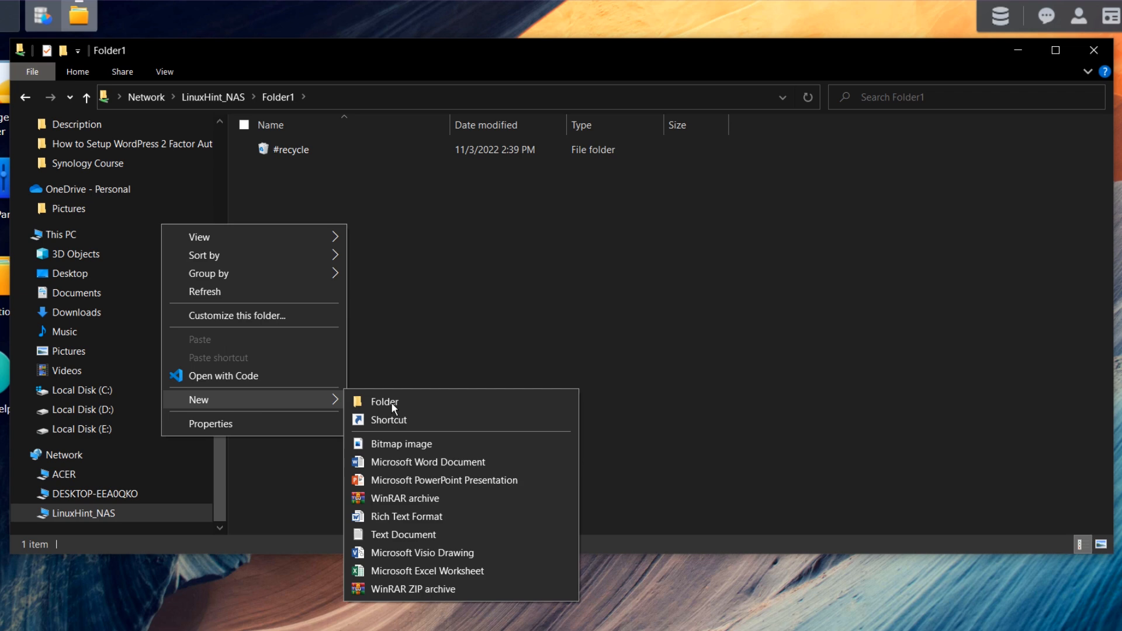
pyautogui.click(430, 535)
pyautogui.write('Hello.txt')
pyautogui.press('Return')
pyautogui.press('Return')
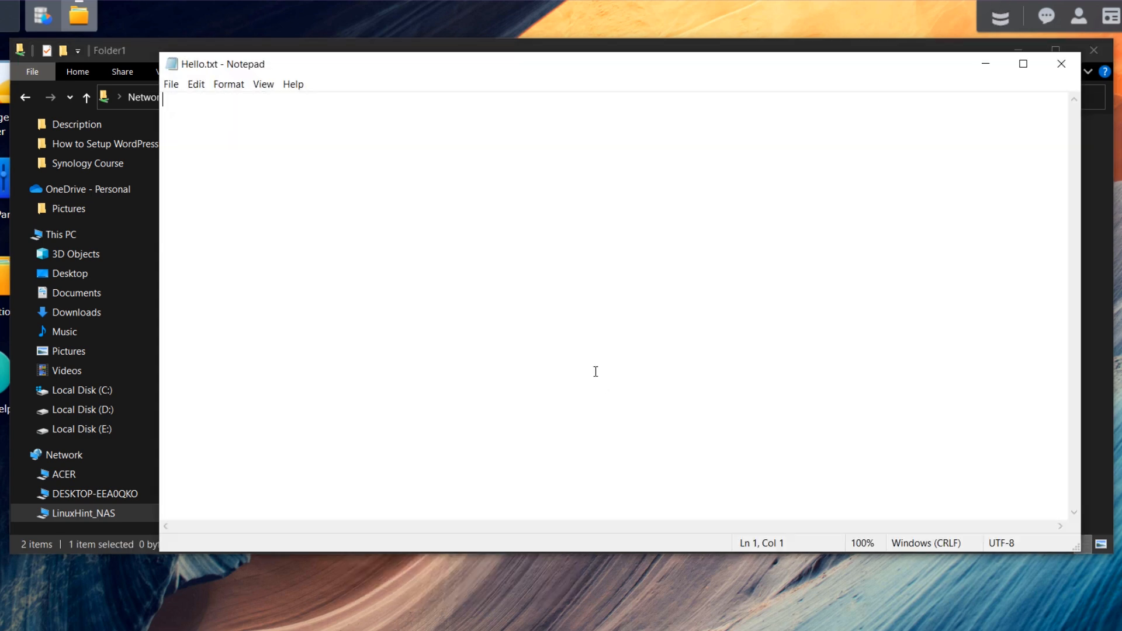
# - Write 'this is my first stored file inside the NAS' in Hello.txt, save and close
pyautogui.write('this is my first storage inside the NAS')
pyautogui.doubleClick(295, 100)
pyautogui.write('stored file')
pyautogui.hotkey('ctrl', 's')
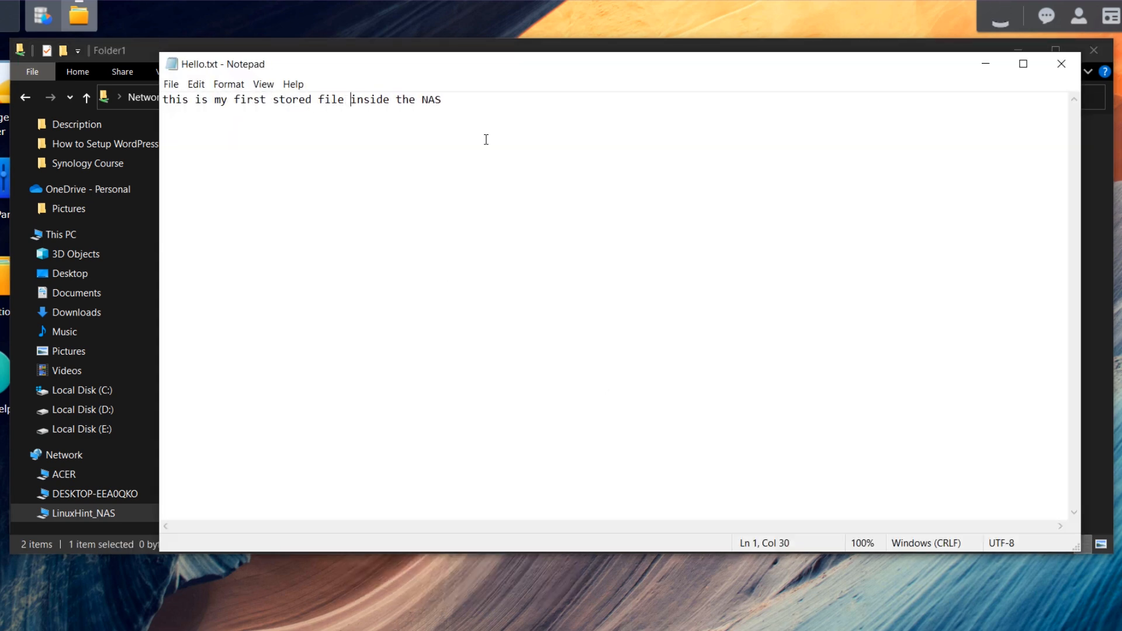
pyautogui.click(554, 139)
pyautogui.click(1075, 68)
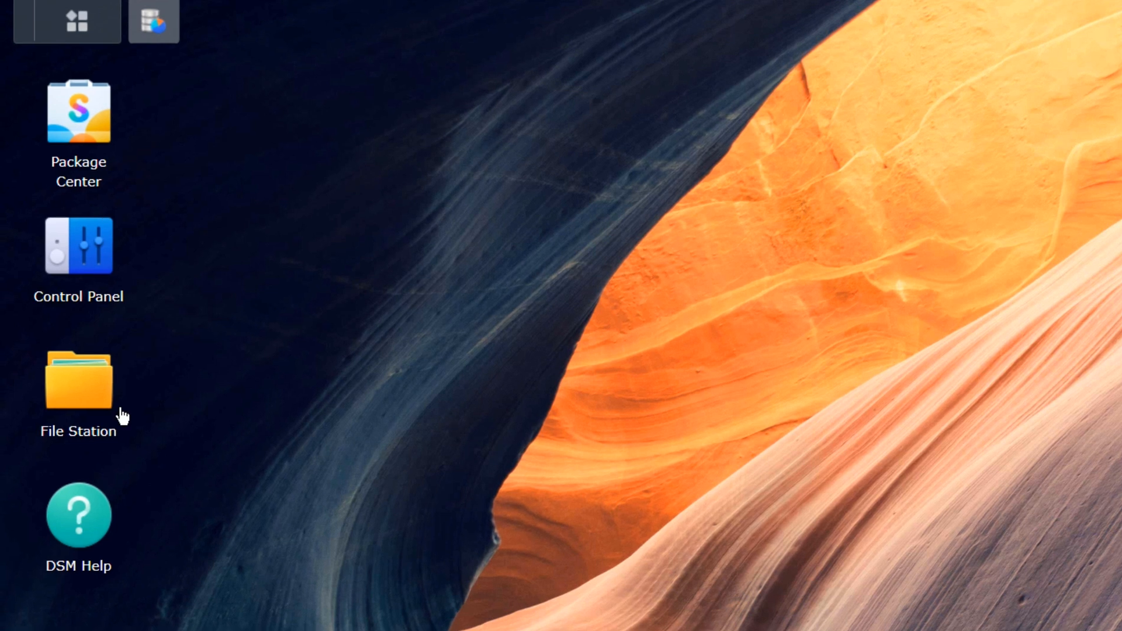
pyautogui.click(37, 318)
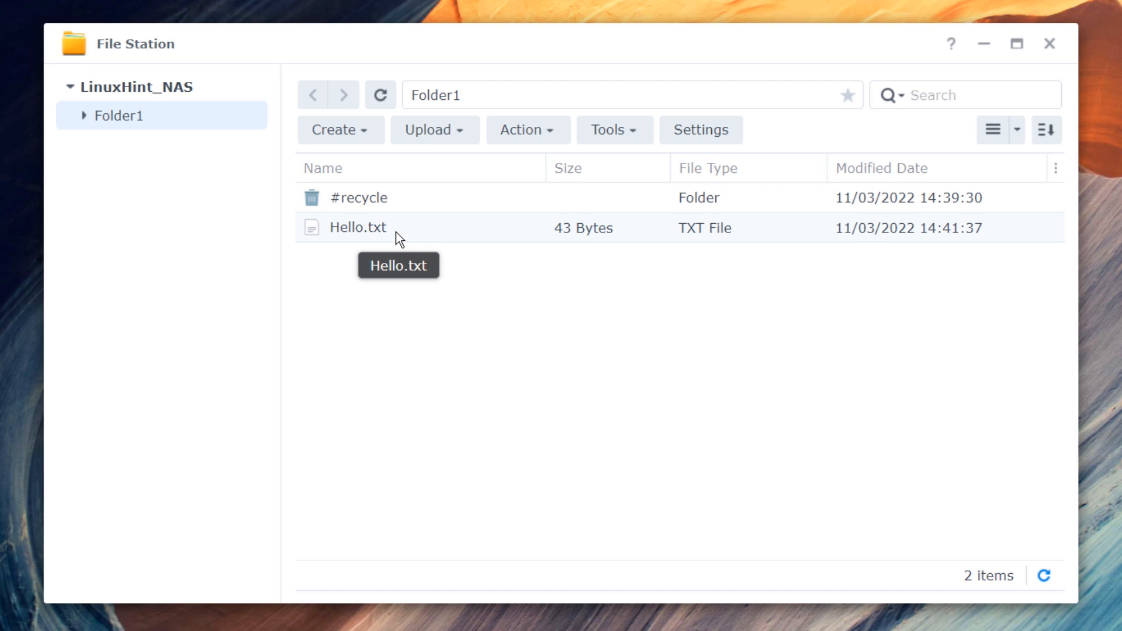
pyautogui.rightClick(396, 233)
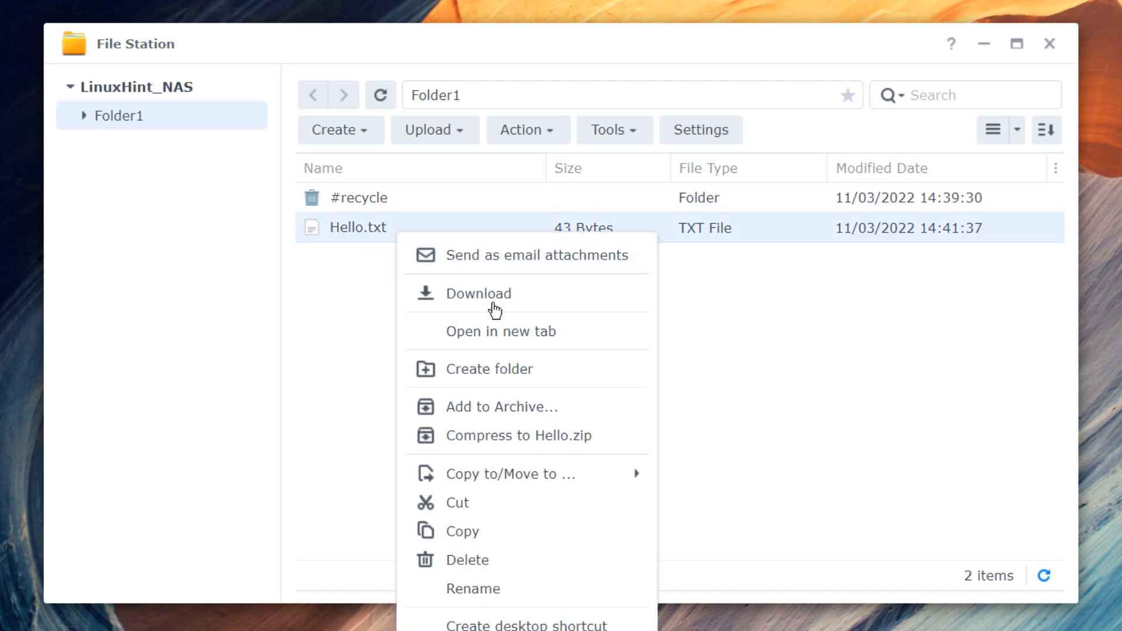
pyautogui.rightClick(376, 229)
pyautogui.click(335, 299)
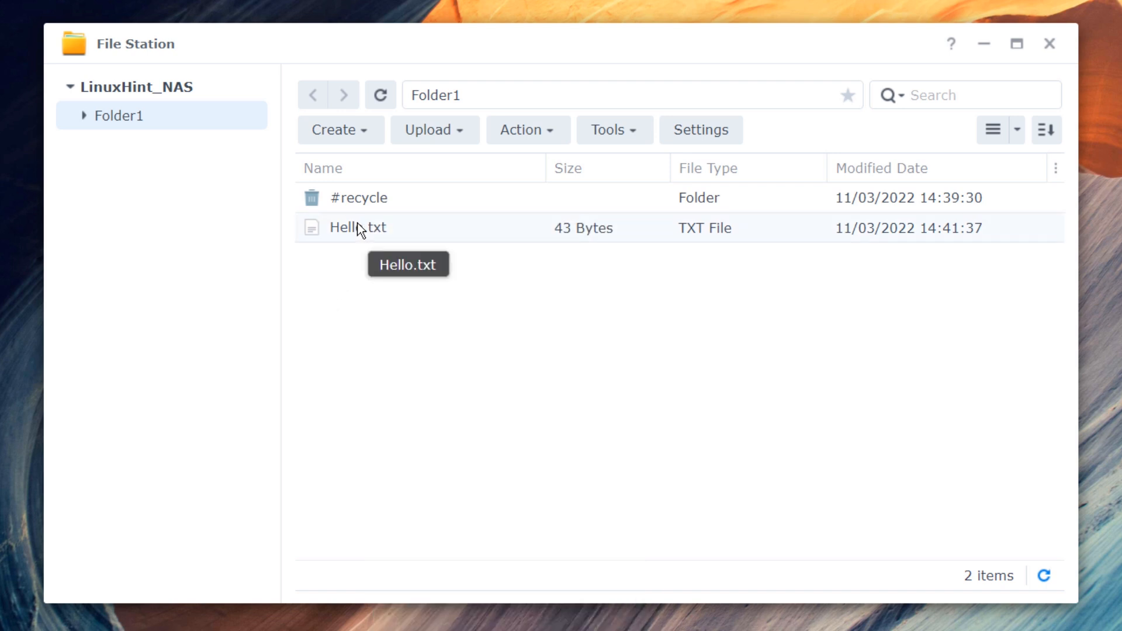
pyautogui.click(359, 229)
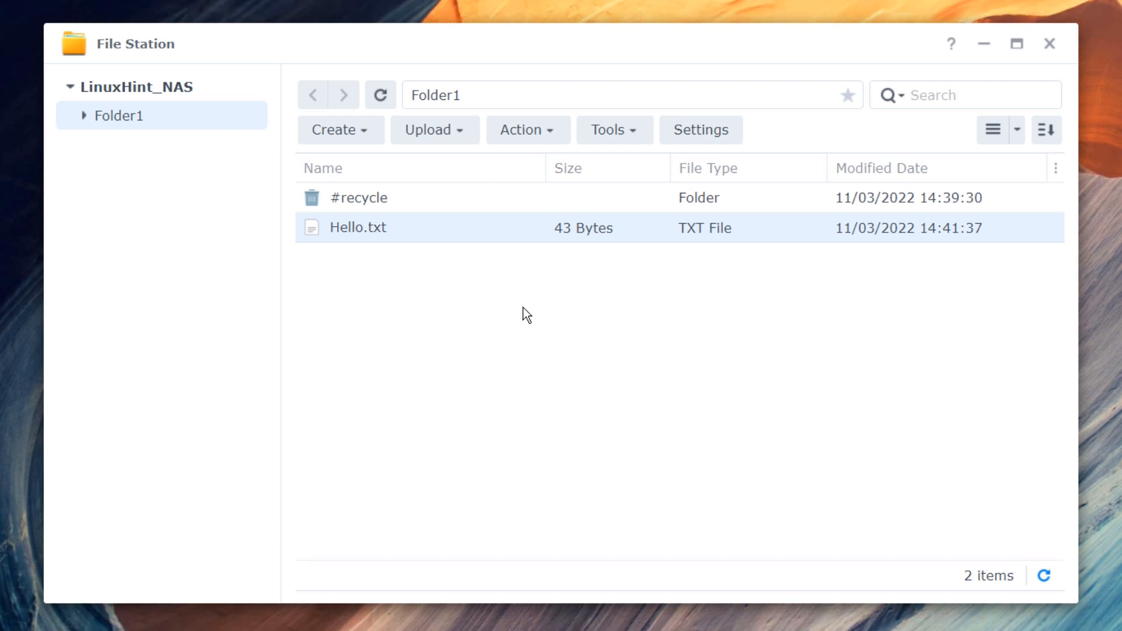
pyautogui.rightClick(385, 230)
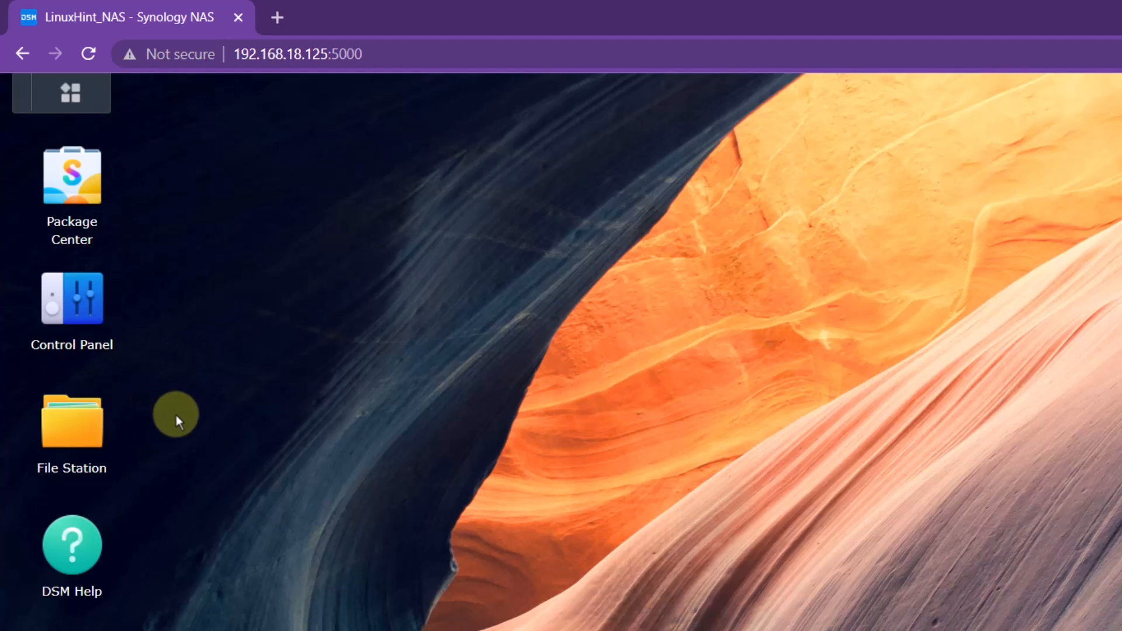
# - In Control Panel's User & Group, start a new user named testuser2
pyautogui.click(94, 319)
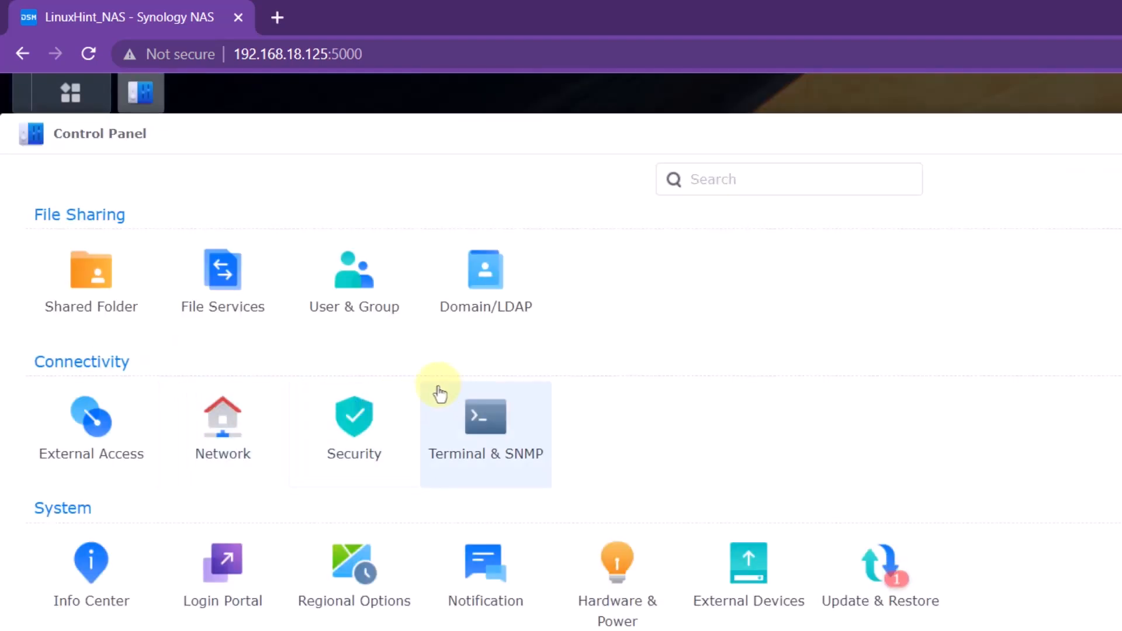
pyautogui.click(373, 318)
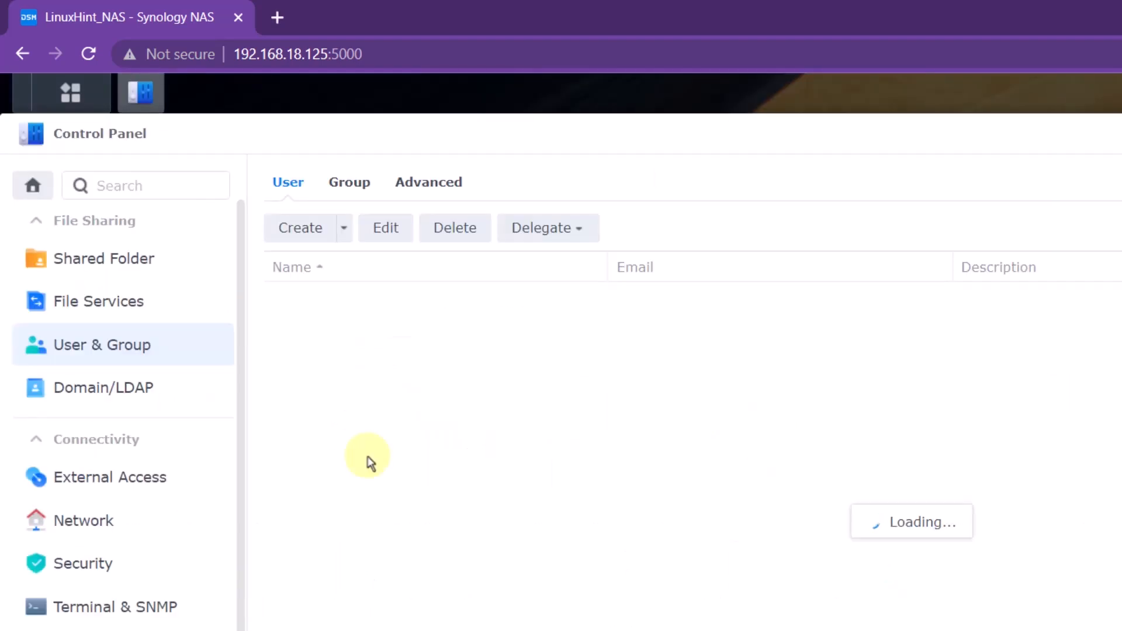
pyautogui.click(300, 227)
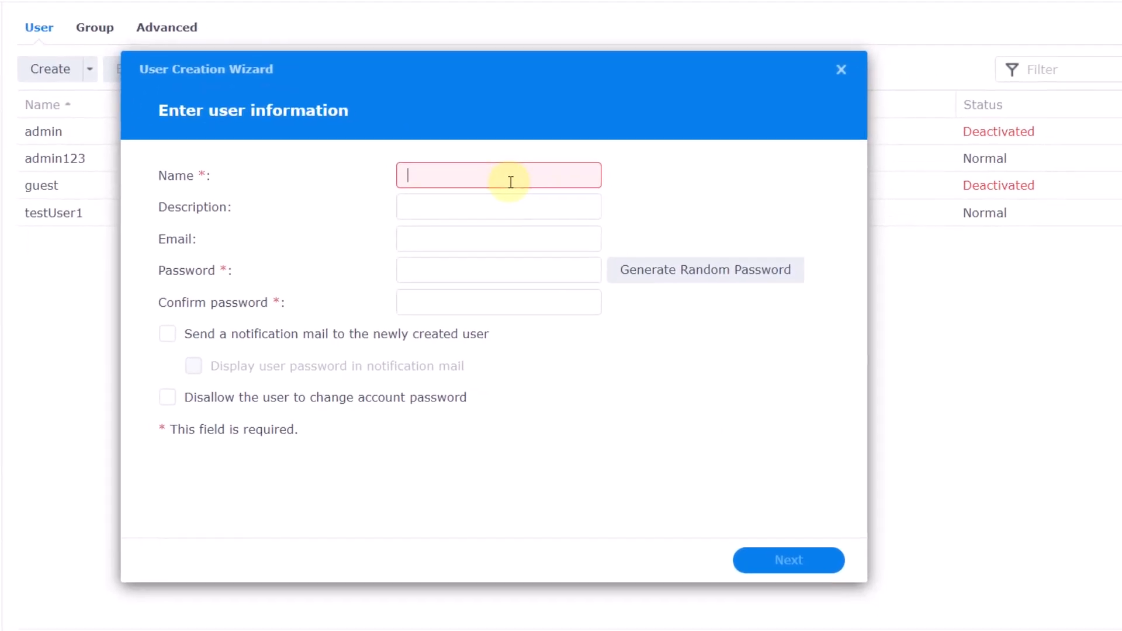
pyautogui.write('user2')
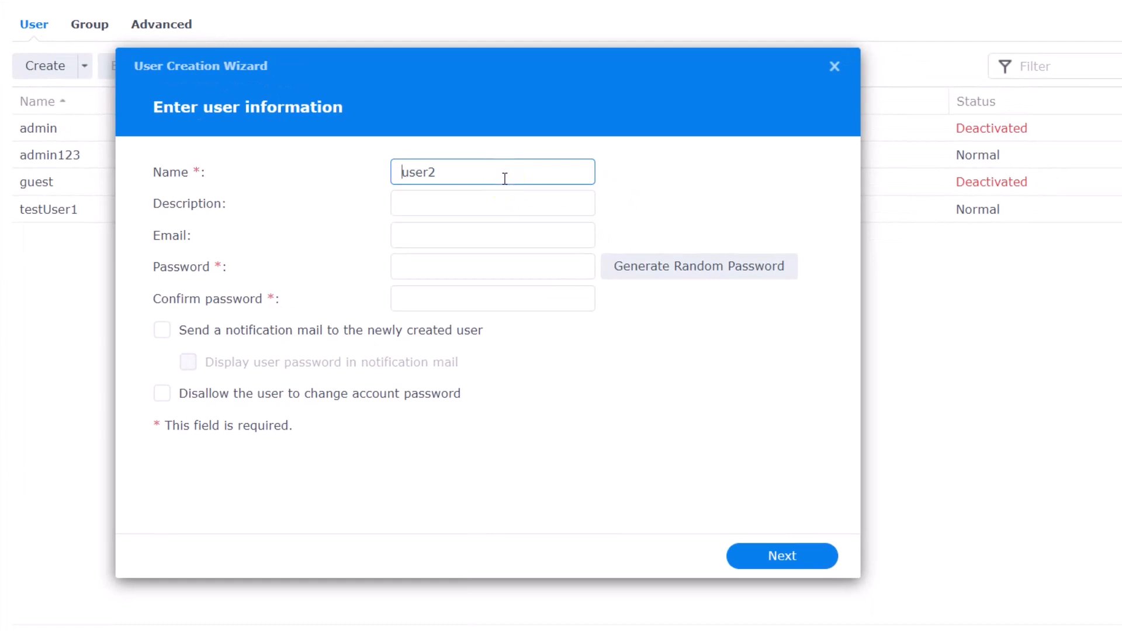
pyautogui.press('Home')
pyautogui.write('test')
# - Set the user's password and continue past the users group to shared folder permissions
pyautogui.click(469, 265)
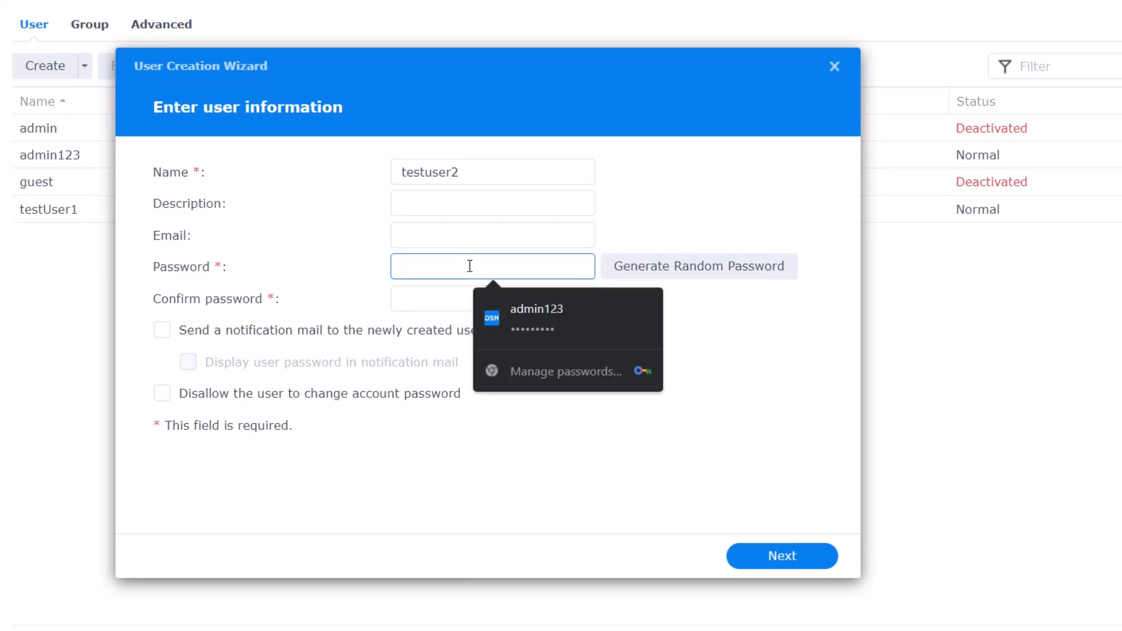
pyautogui.write('•••••••••')
pyautogui.click(426, 316)
pyautogui.write('•••••••••')
pyautogui.click(782, 556)
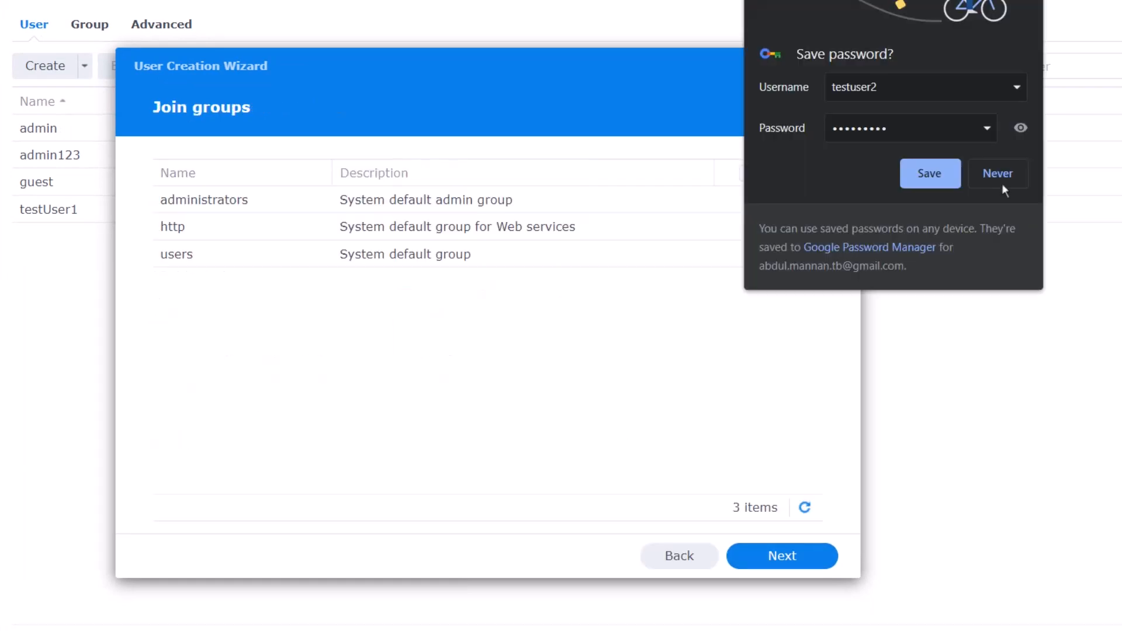
pyautogui.click(1001, 181)
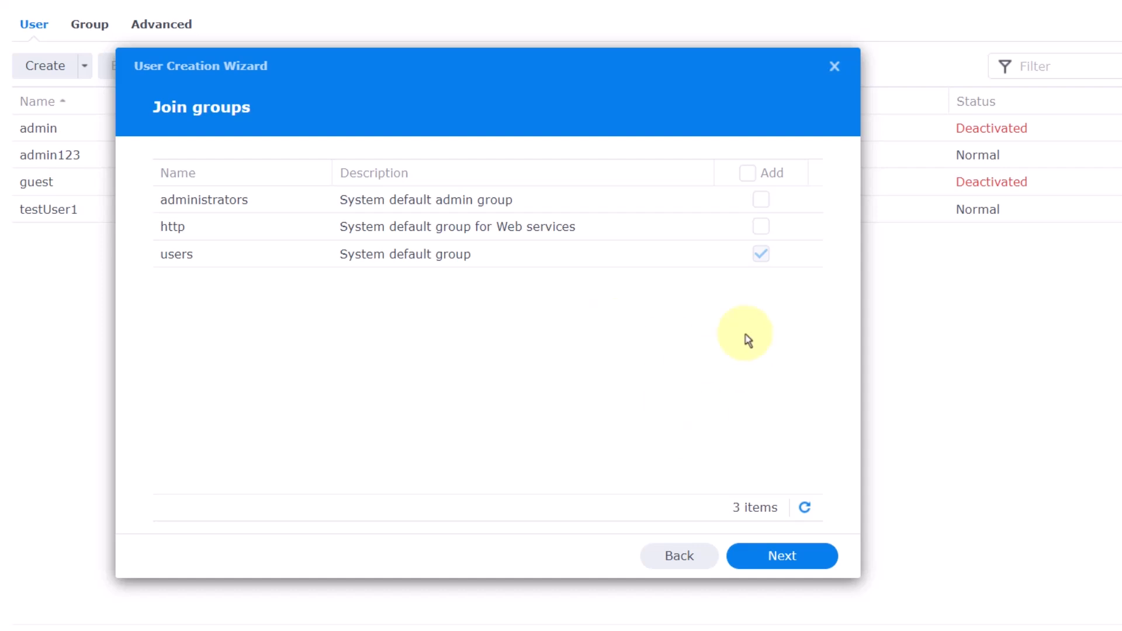
pyautogui.click(787, 558)
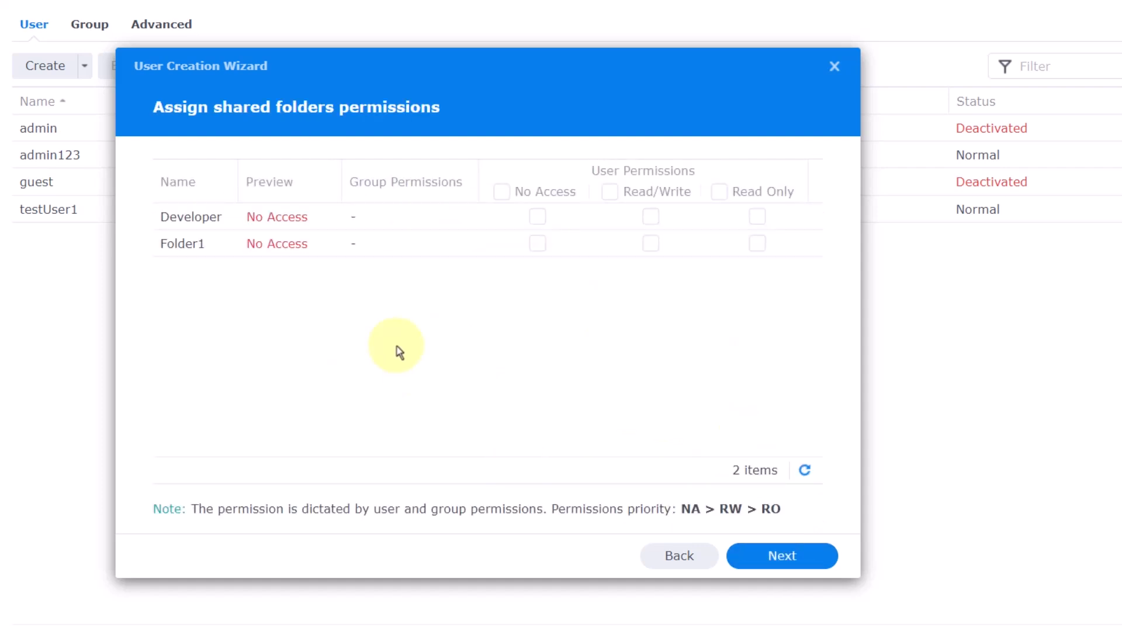
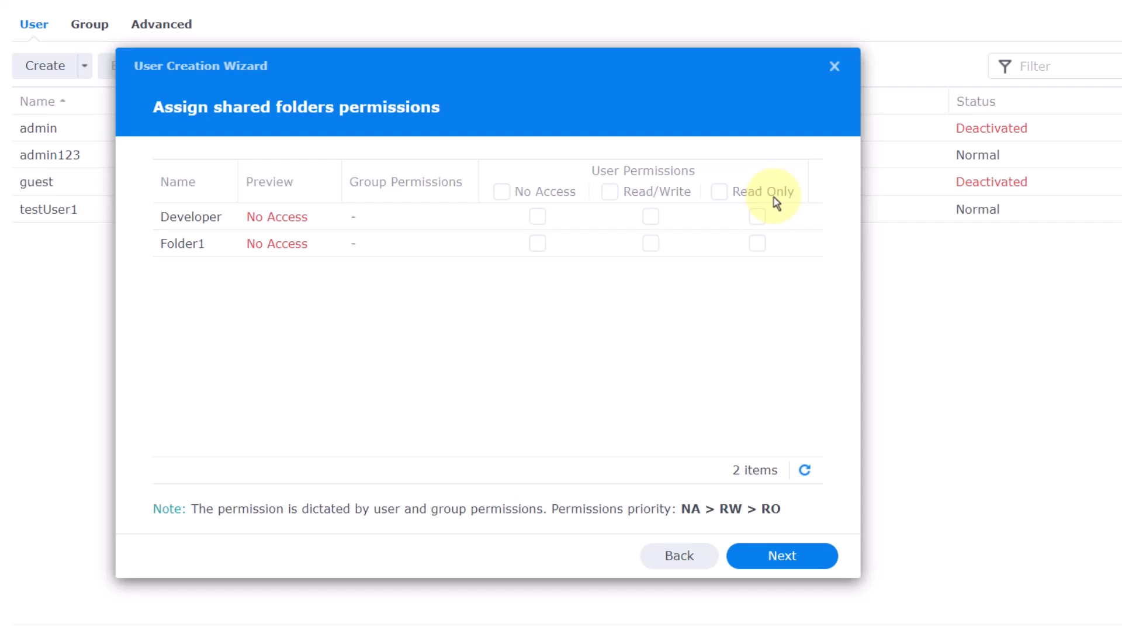
# - Grant testuser2 read/write on Folder1 and read-only on Developer, then complete the user wizard
pyautogui.click(652, 244)
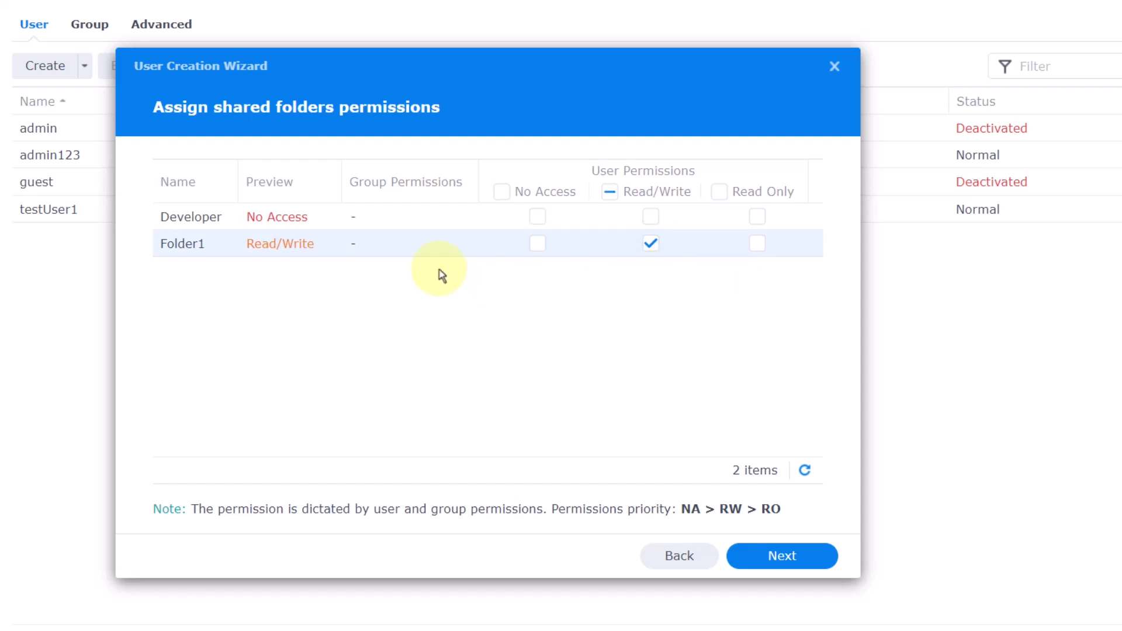
pyautogui.click(759, 217)
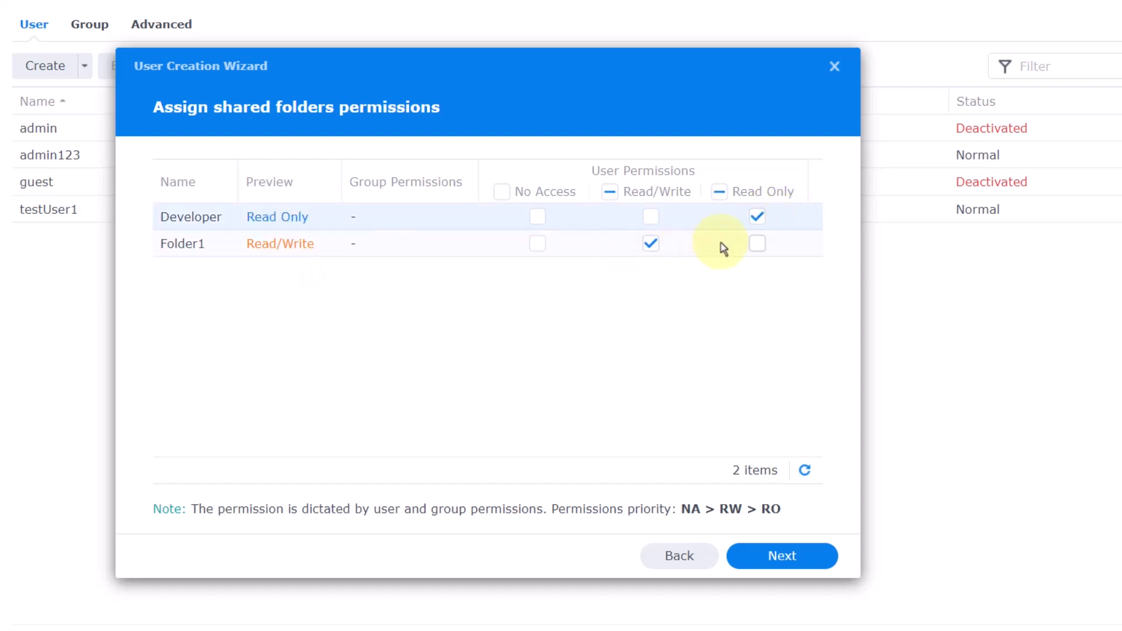
pyautogui.click(777, 556)
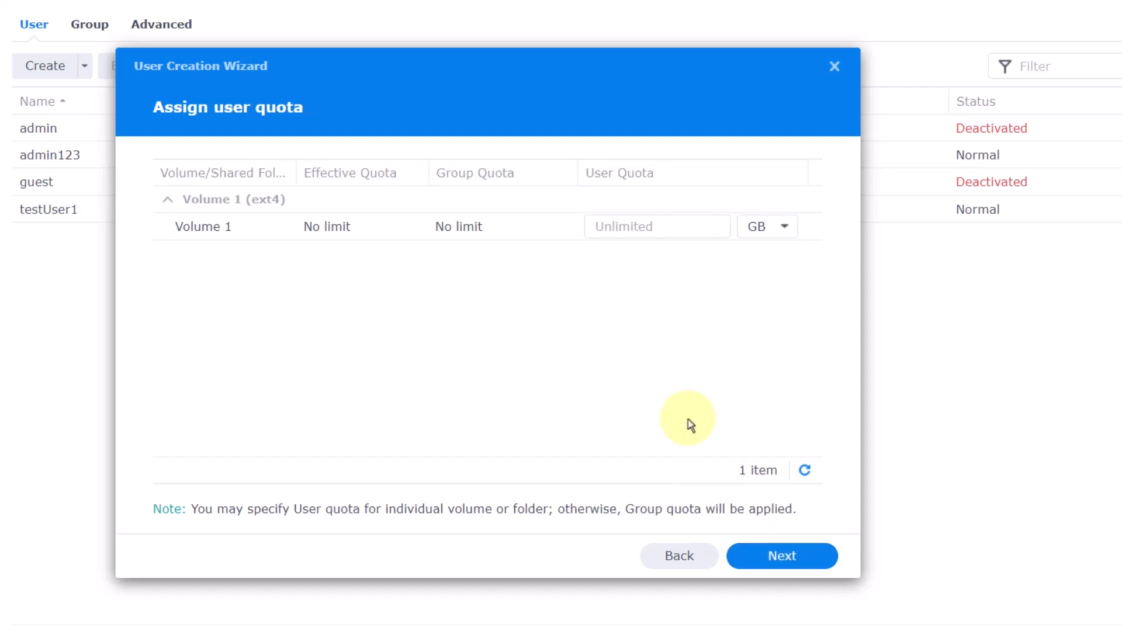
pyautogui.click(783, 558)
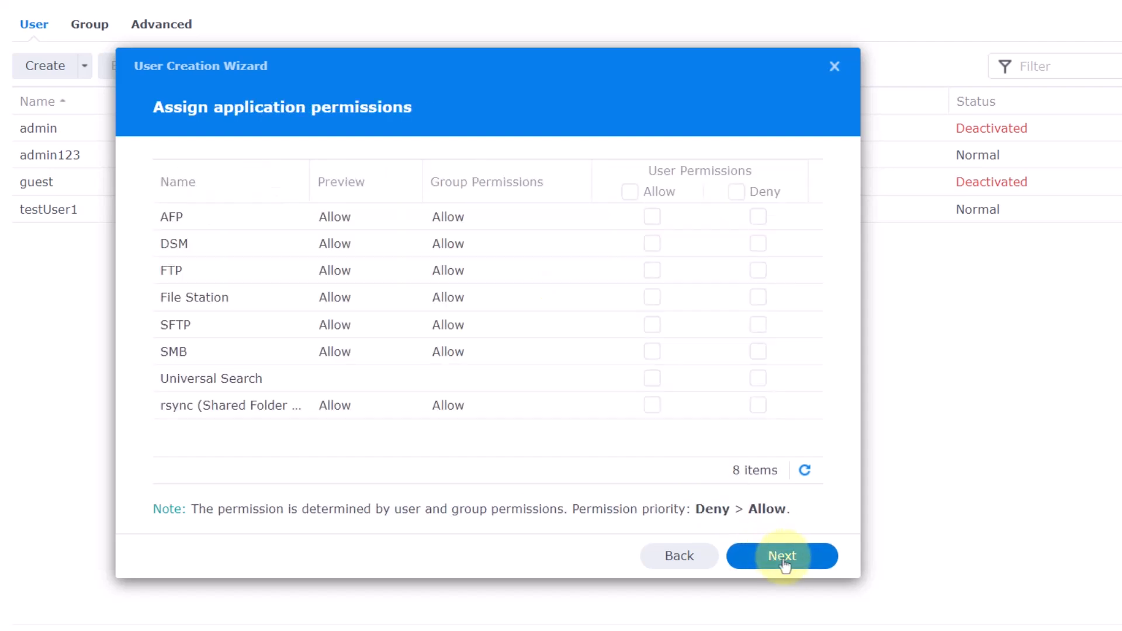
pyautogui.click(785, 560)
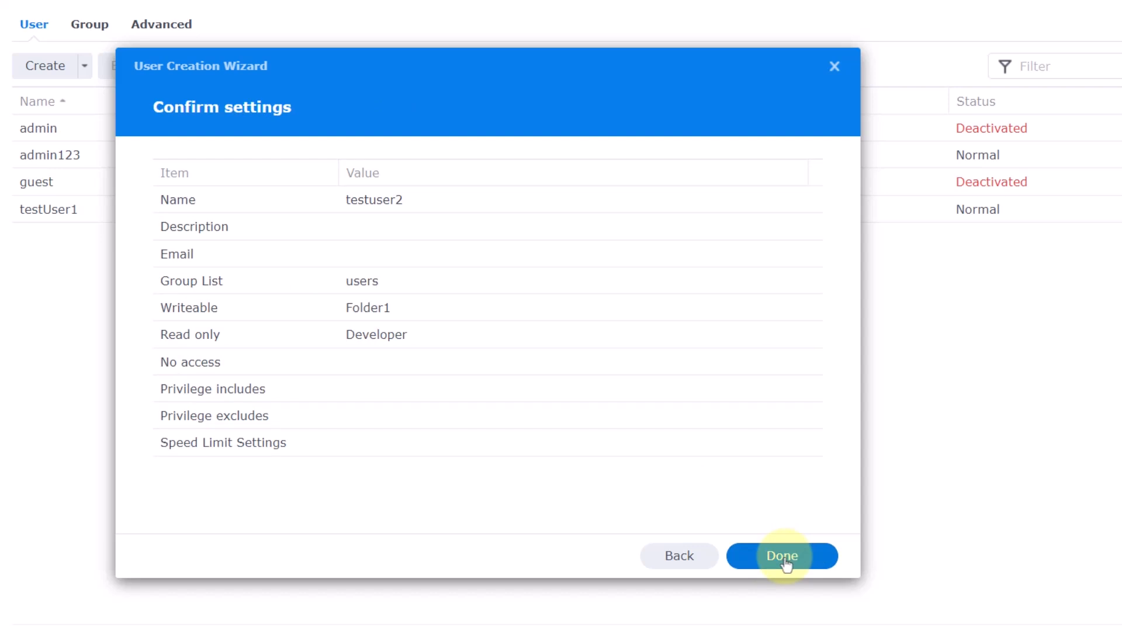
pyautogui.click(785, 558)
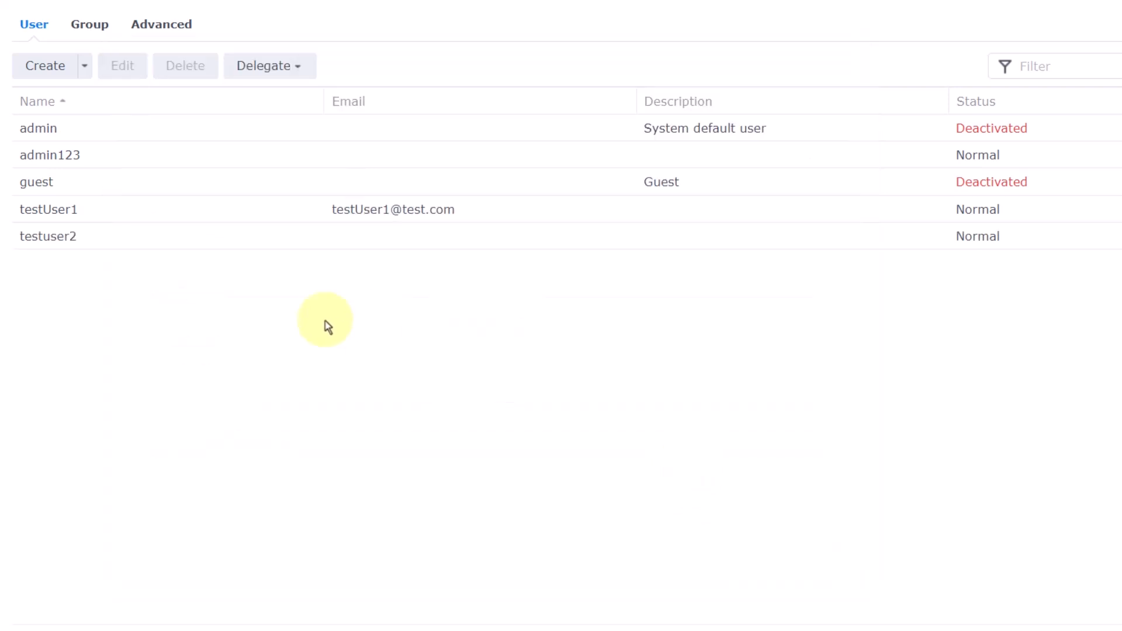
# - On the Group tab, start a new group named perm1
pyautogui.click(92, 26)
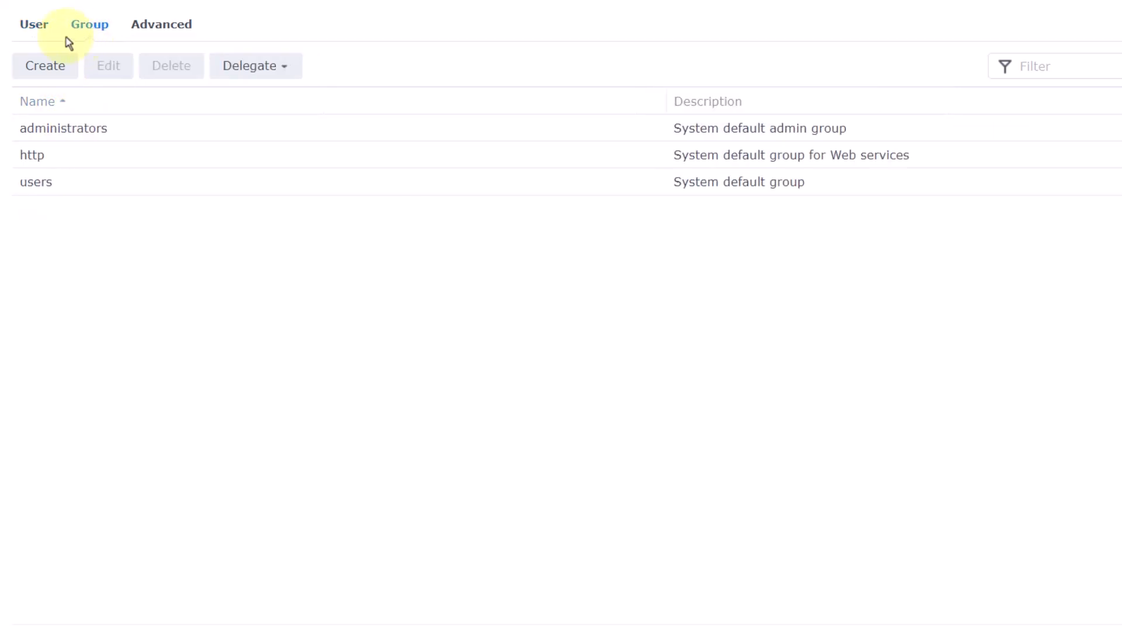
pyautogui.click(57, 71)
pyautogui.click(411, 192)
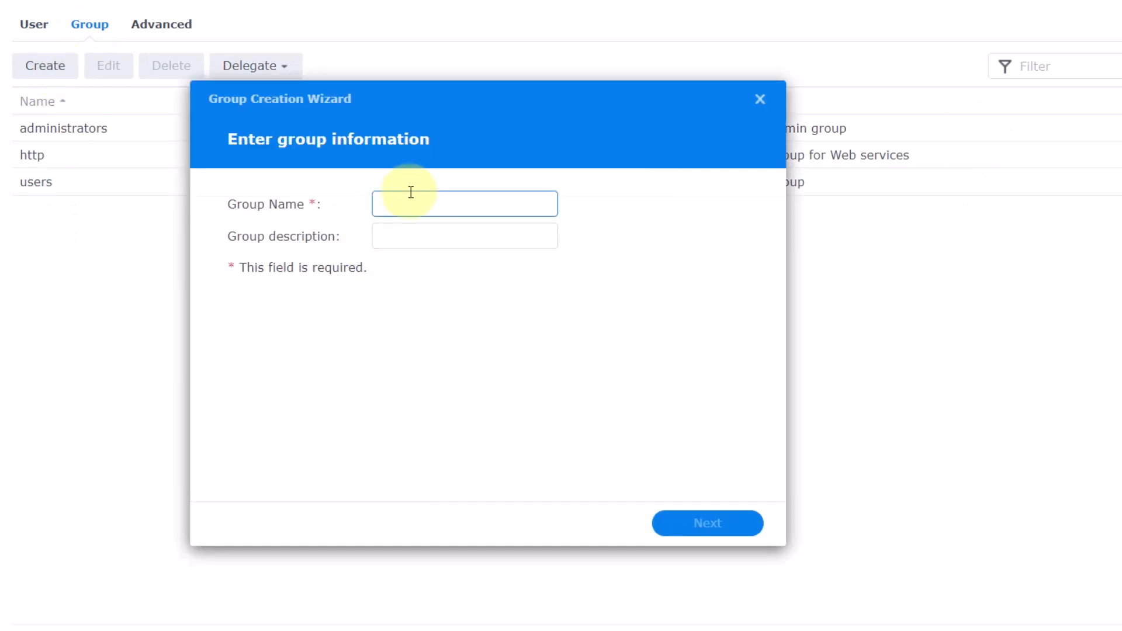
pyautogui.write('perm1')
pyautogui.click(678, 523)
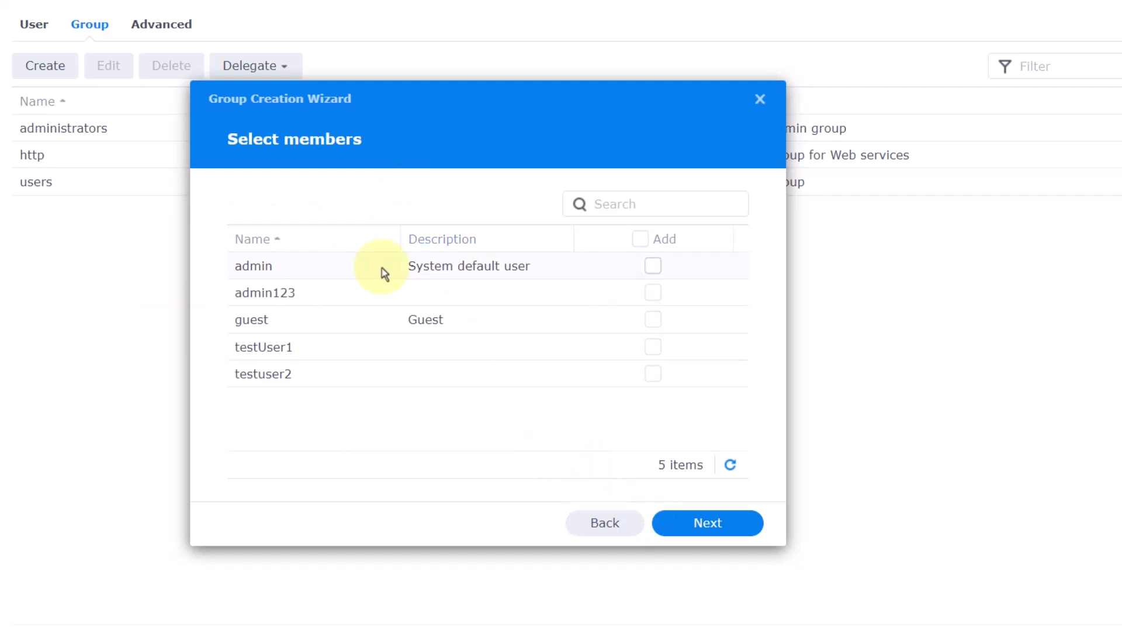
# - Give perm1 read/write on Developer and read-only on Folder1
pyautogui.click(693, 525)
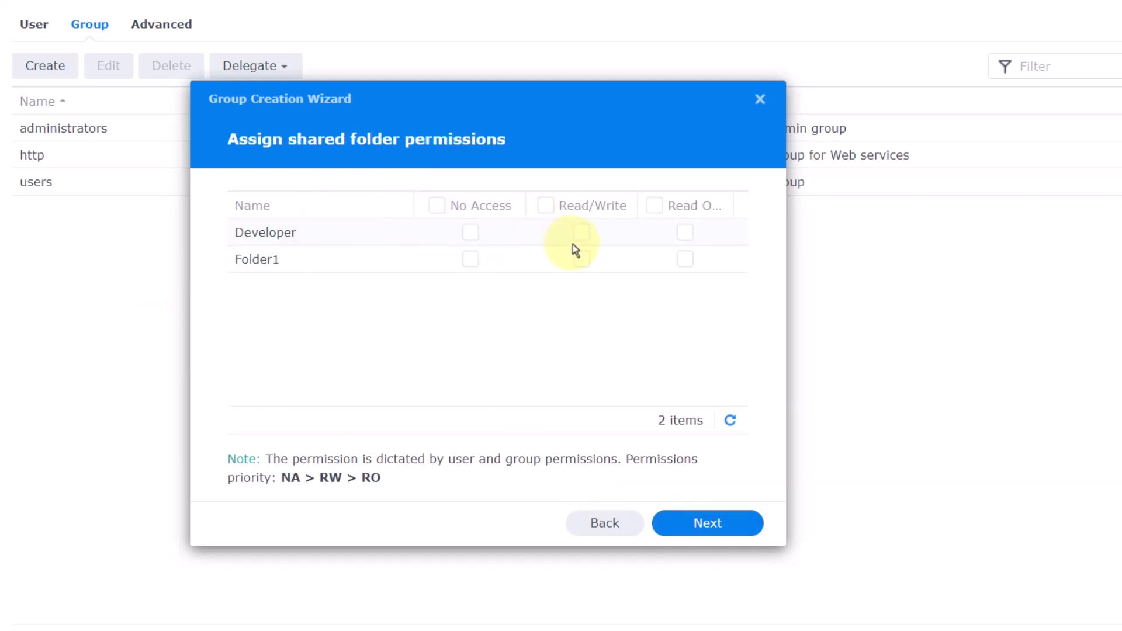
pyautogui.click(581, 232)
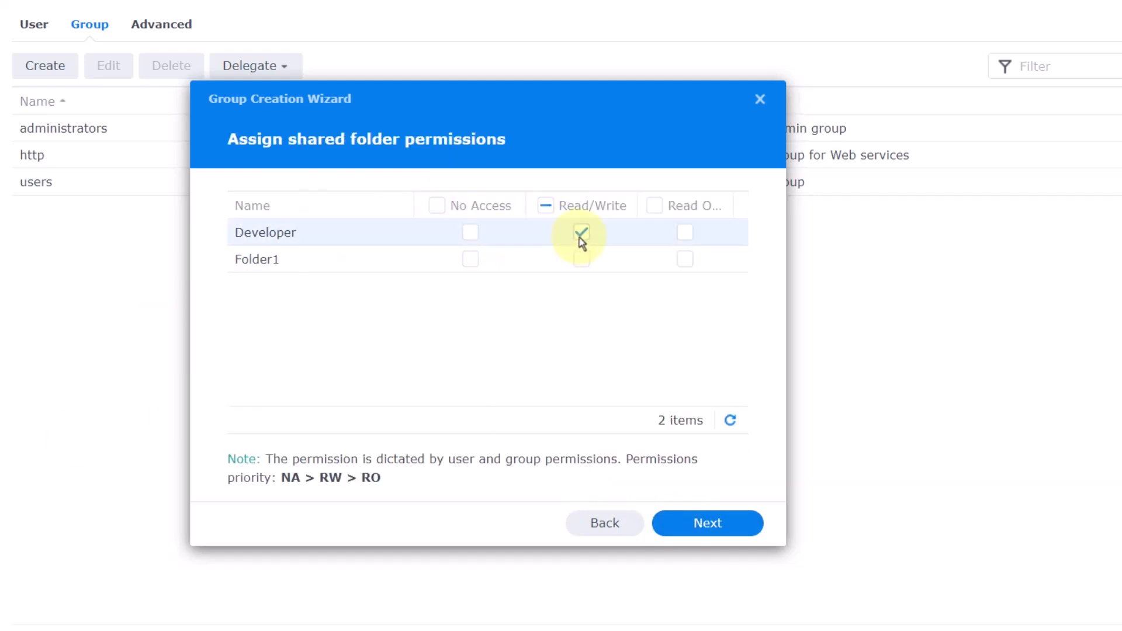
pyautogui.click(688, 260)
pyautogui.click(695, 526)
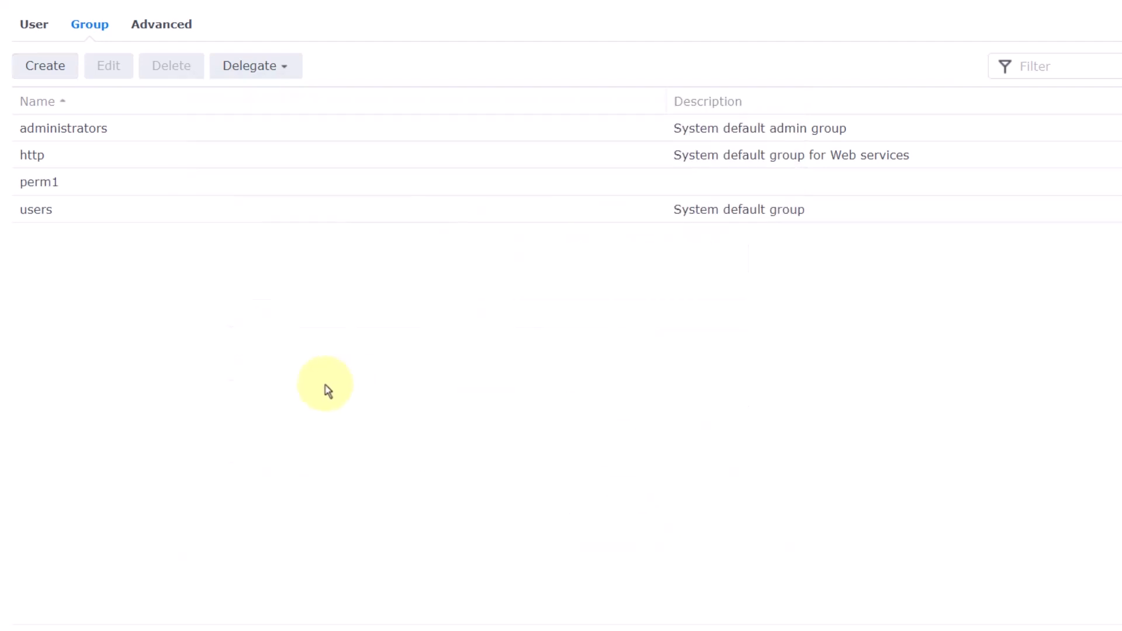
# - Start a new user named testuser3 and enter its password
pyautogui.click(34, 24)
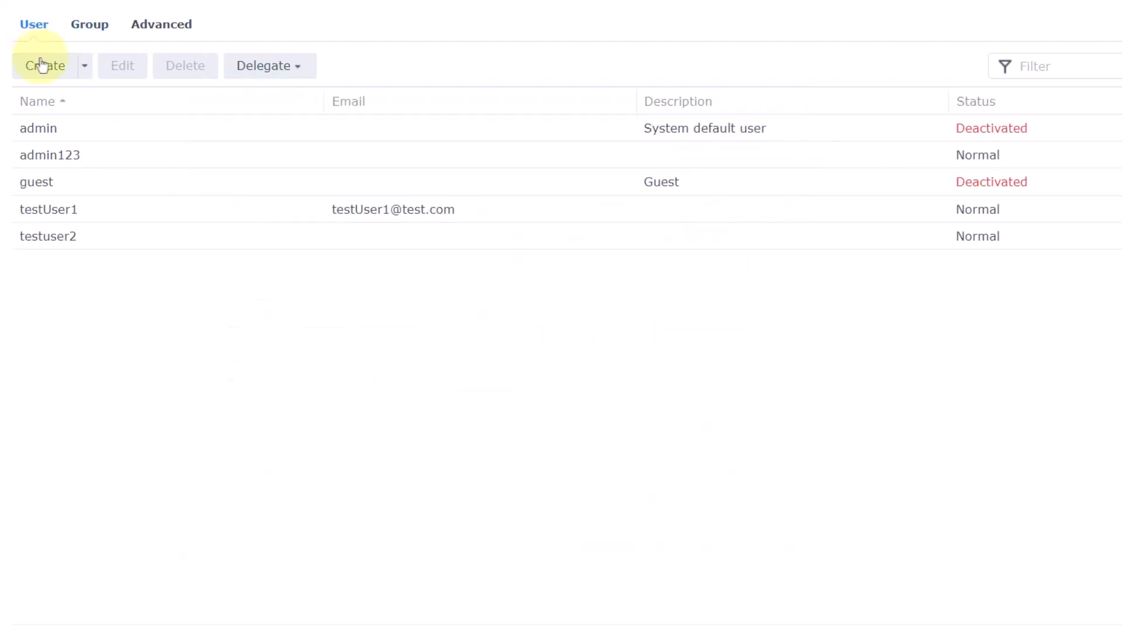
pyautogui.click(42, 65)
pyautogui.click(453, 171)
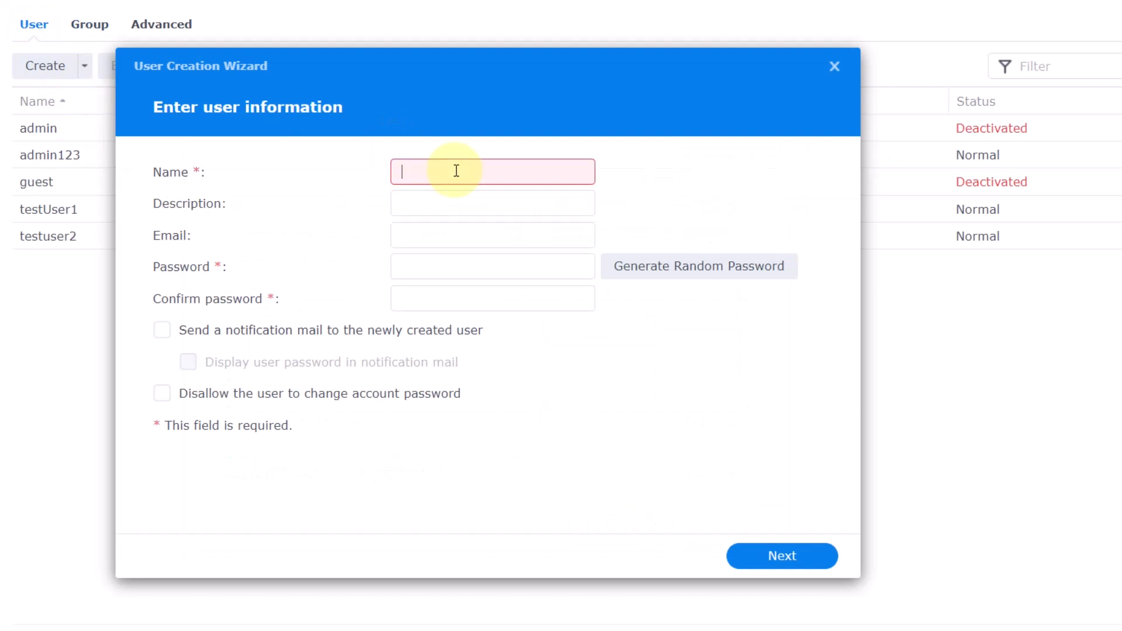
pyautogui.write('testuser3')
pyautogui.click(436, 271)
pyautogui.write('•••••••••')
pyautogui.press('Tab')
pyautogui.write('•••••••••')
# - Make testuser3 a member of the perm1 group
pyautogui.click(768, 556)
pyautogui.click(767, 556)
pyautogui.click(693, 561)
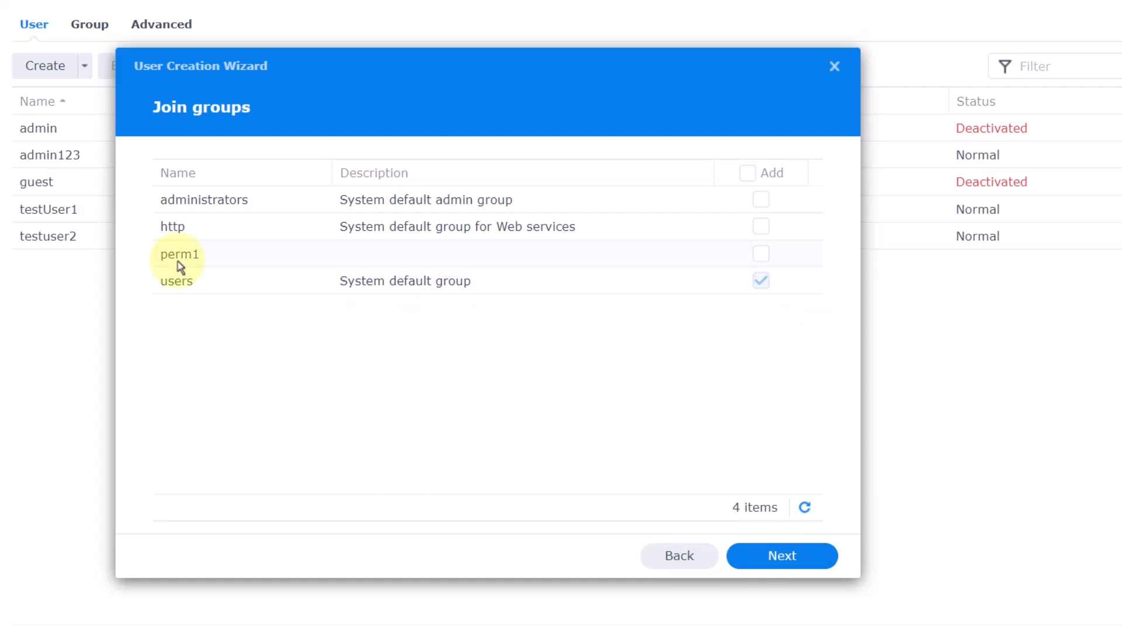
pyautogui.click(761, 253)
pyautogui.click(766, 554)
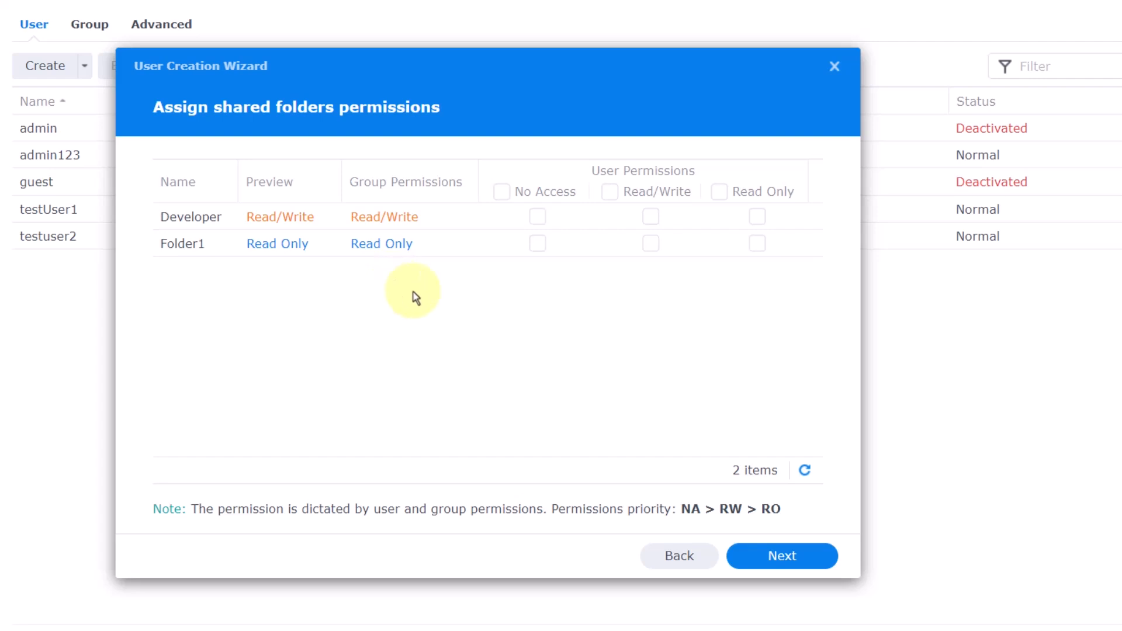
# - Accept the default quota, application permissions and speed limits, and finish creating testuser3
pyautogui.click(795, 561)
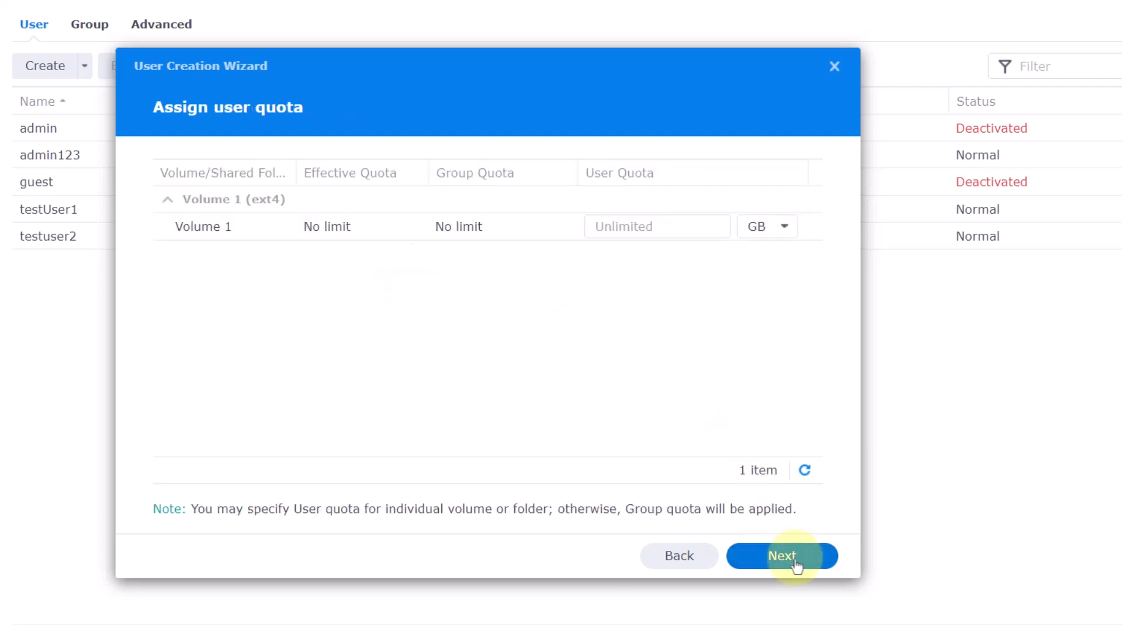
pyautogui.click(795, 561)
pyautogui.click(794, 561)
pyautogui.click(795, 561)
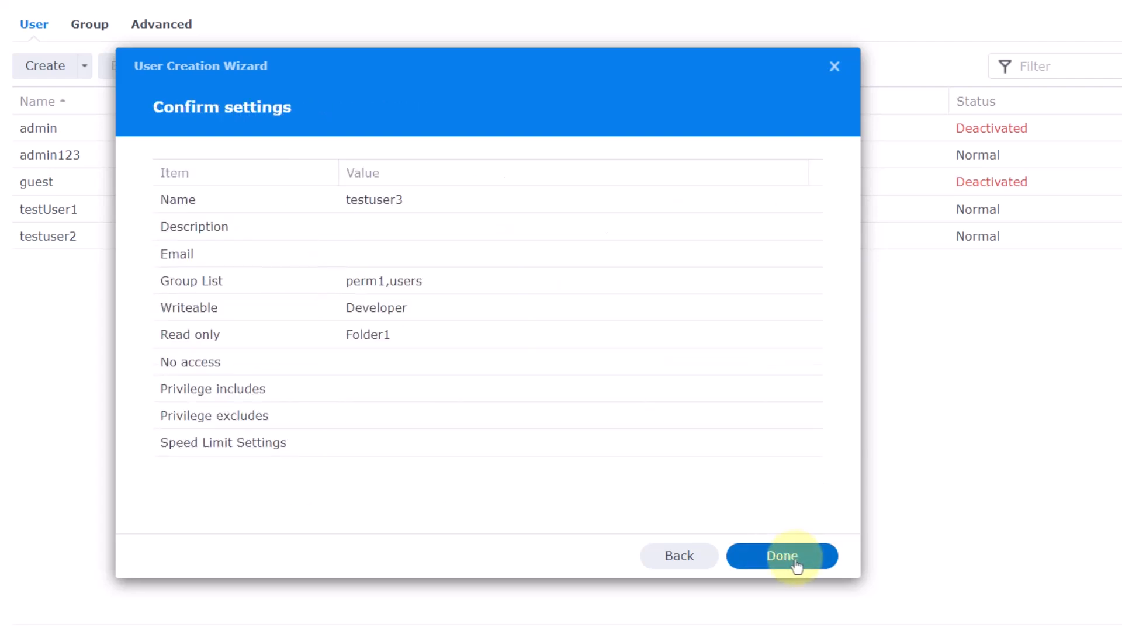
pyautogui.click(795, 561)
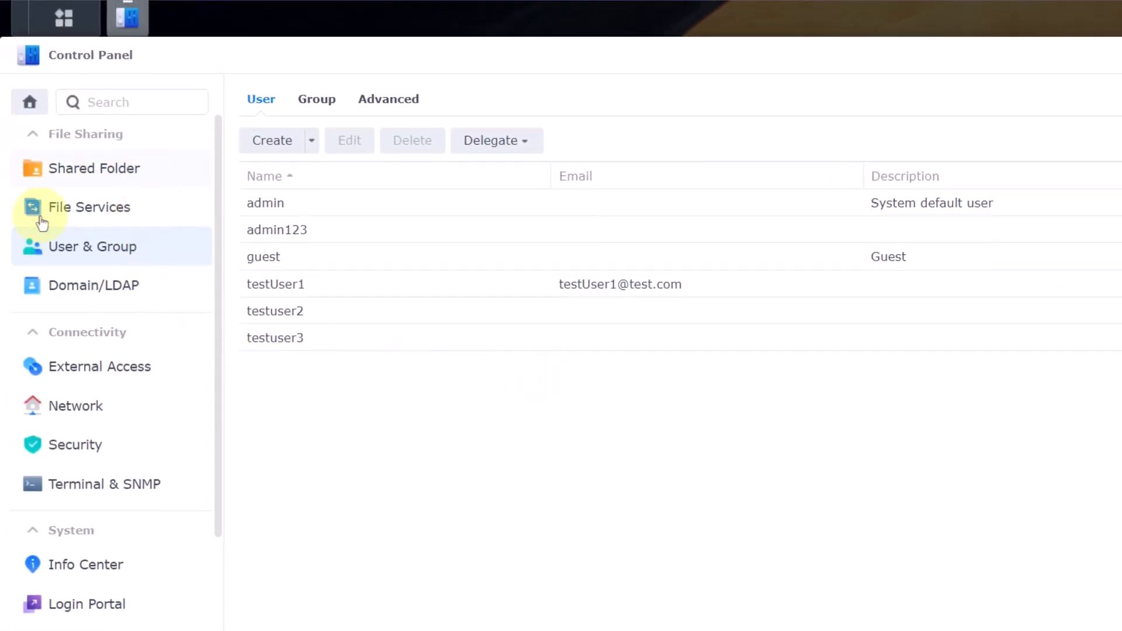
# - Open the Developer shared folder's edit settings from the Shared Folder list
pyautogui.click(114, 178)
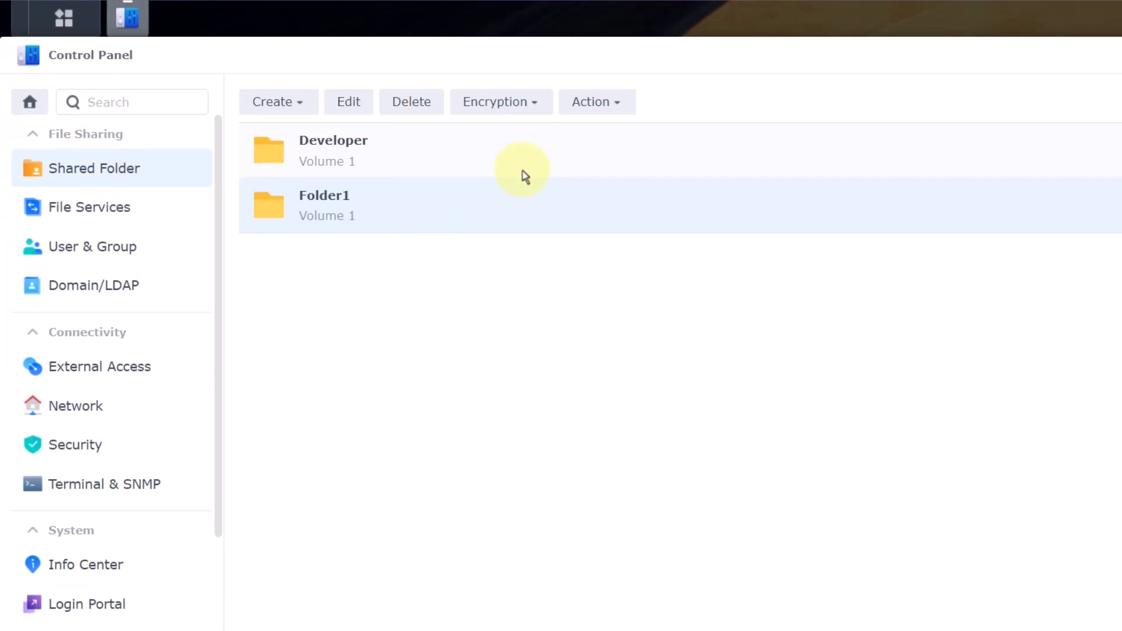
pyautogui.rightClick(494, 157)
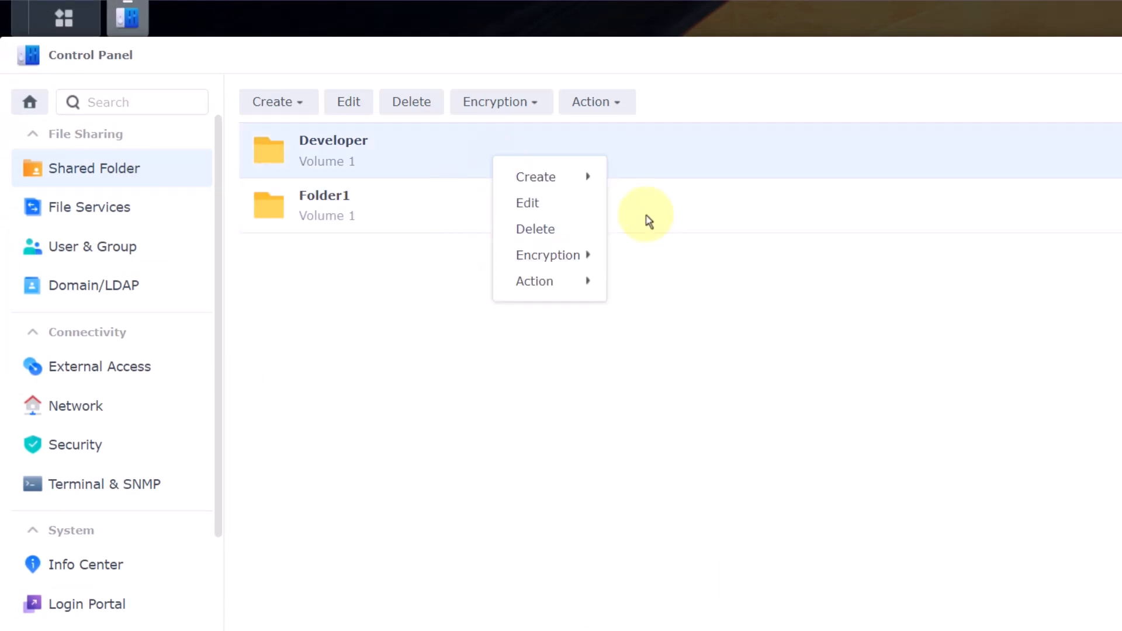
pyautogui.click(412, 177)
pyautogui.rightClick(435, 151)
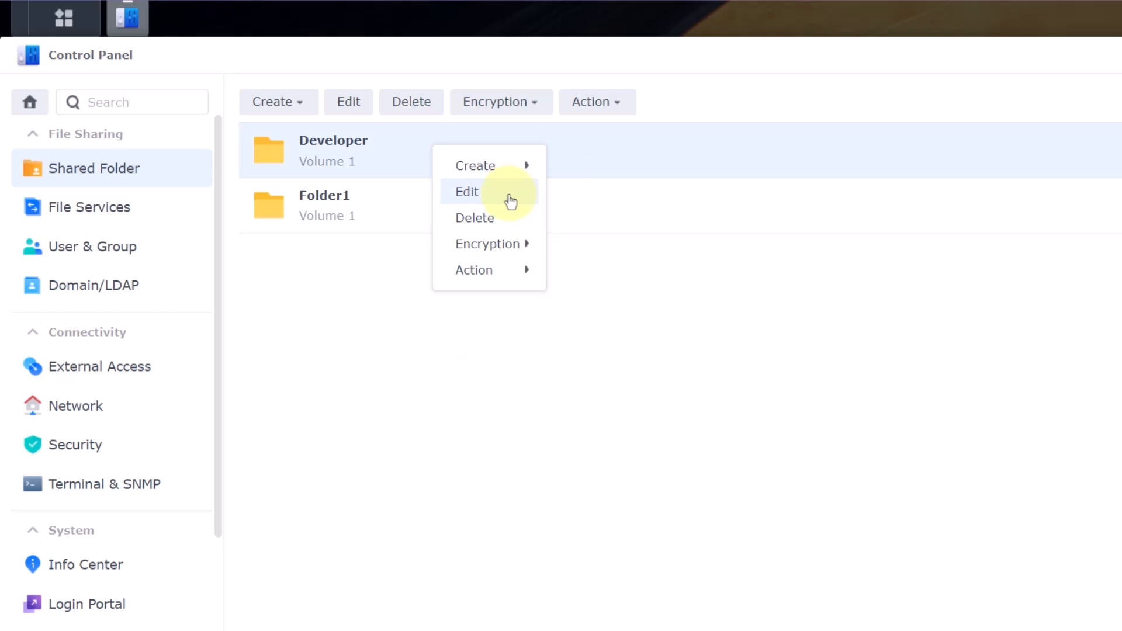
pyautogui.click(510, 201)
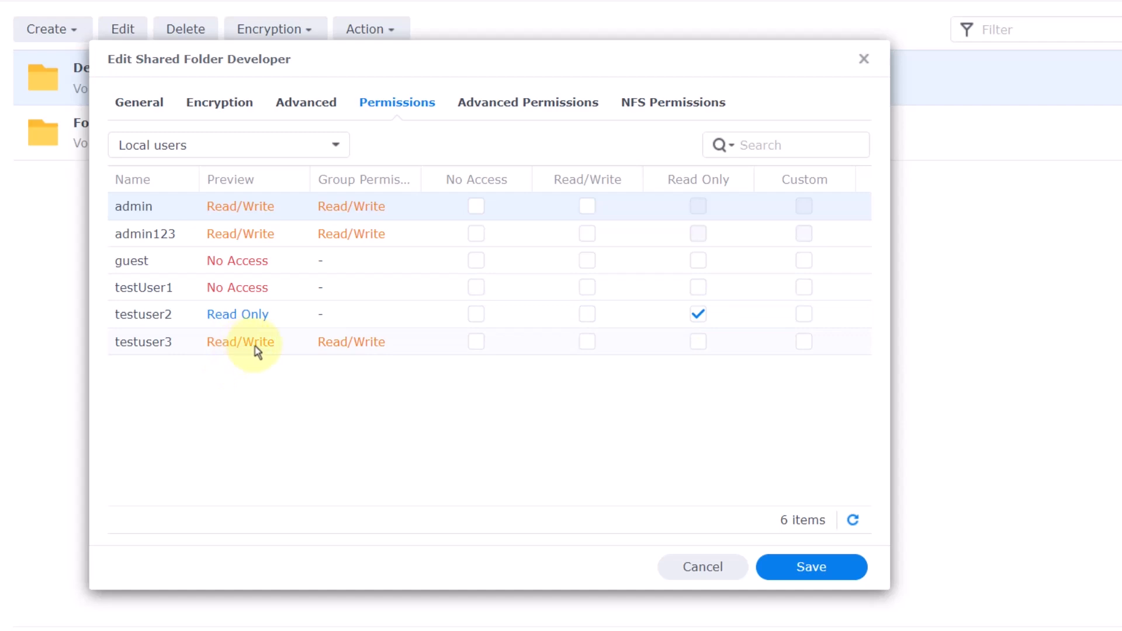
# - Inspect Developer's user and local-group permissions, leaving testuser2 read-only, and close without saving
pyautogui.click(698, 315)
pyautogui.click(587, 315)
pyautogui.click(698, 316)
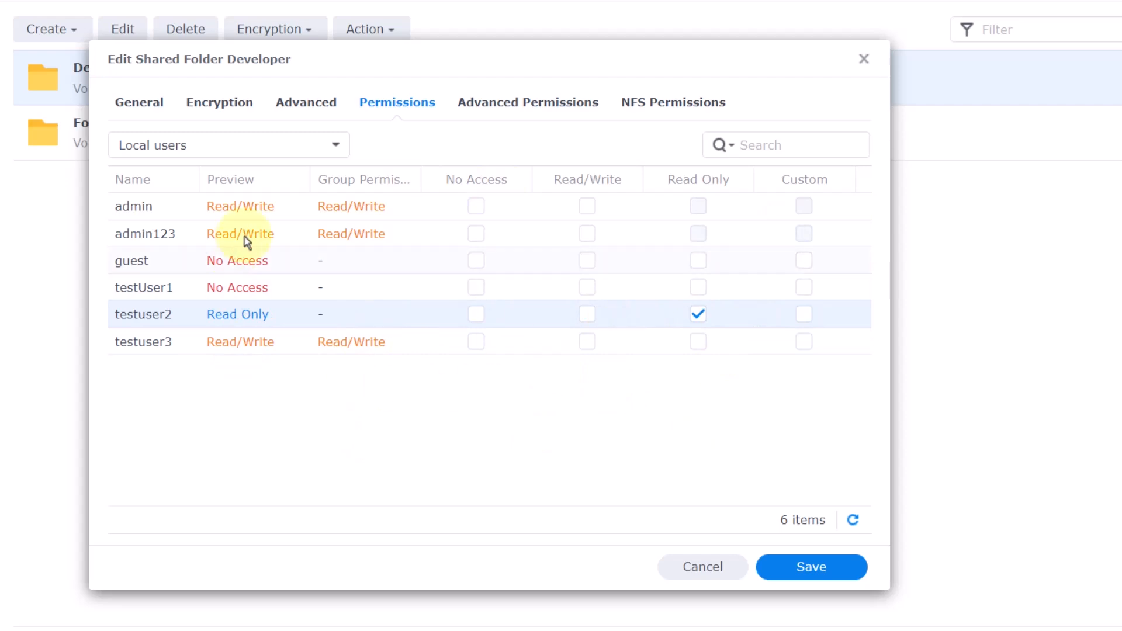
pyautogui.click(335, 151)
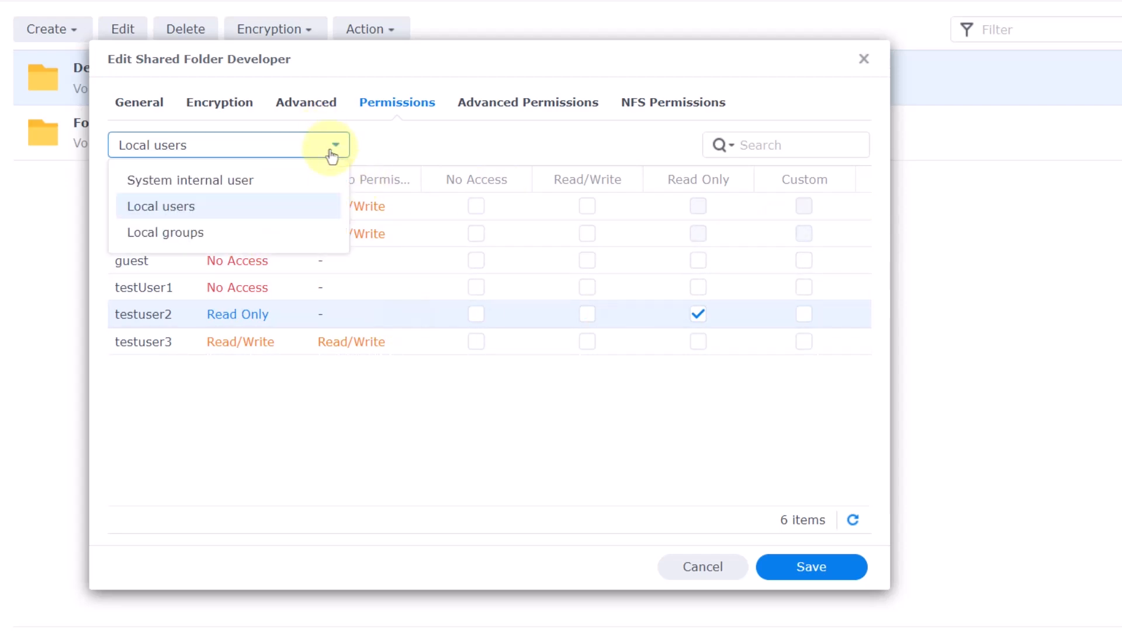
pyautogui.click(198, 240)
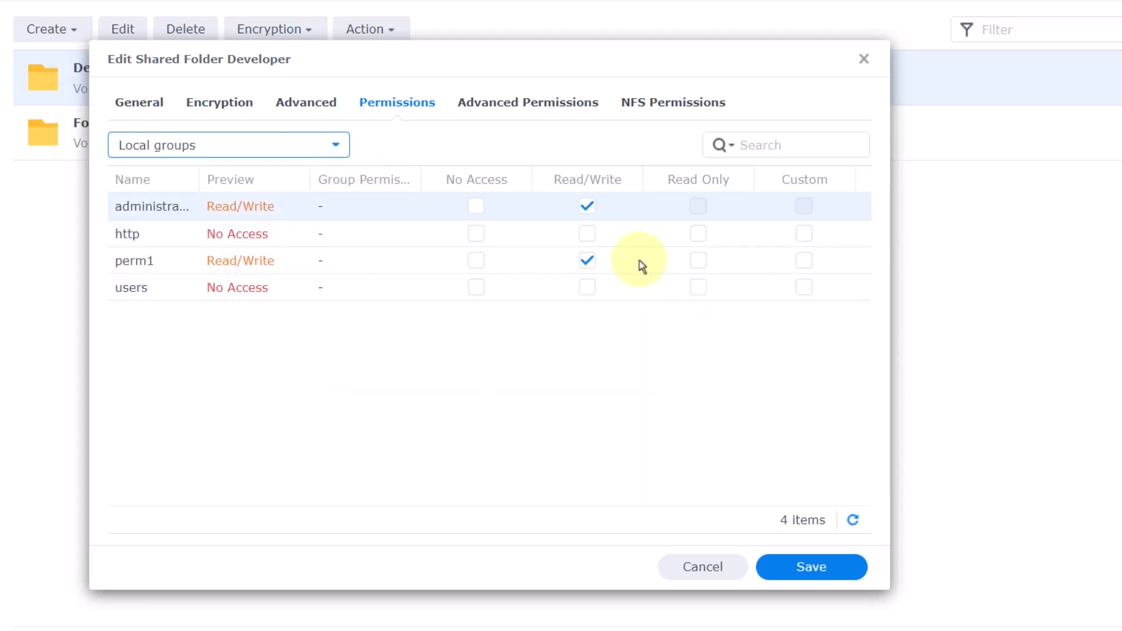
pyautogui.click(864, 60)
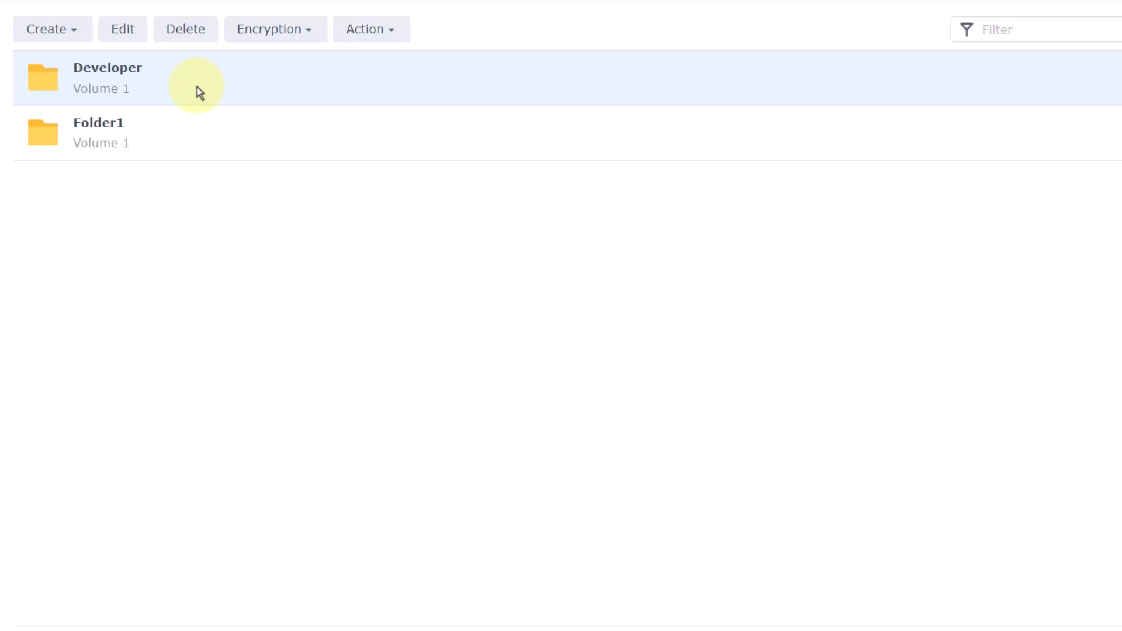
pyautogui.rightClick(115, 77)
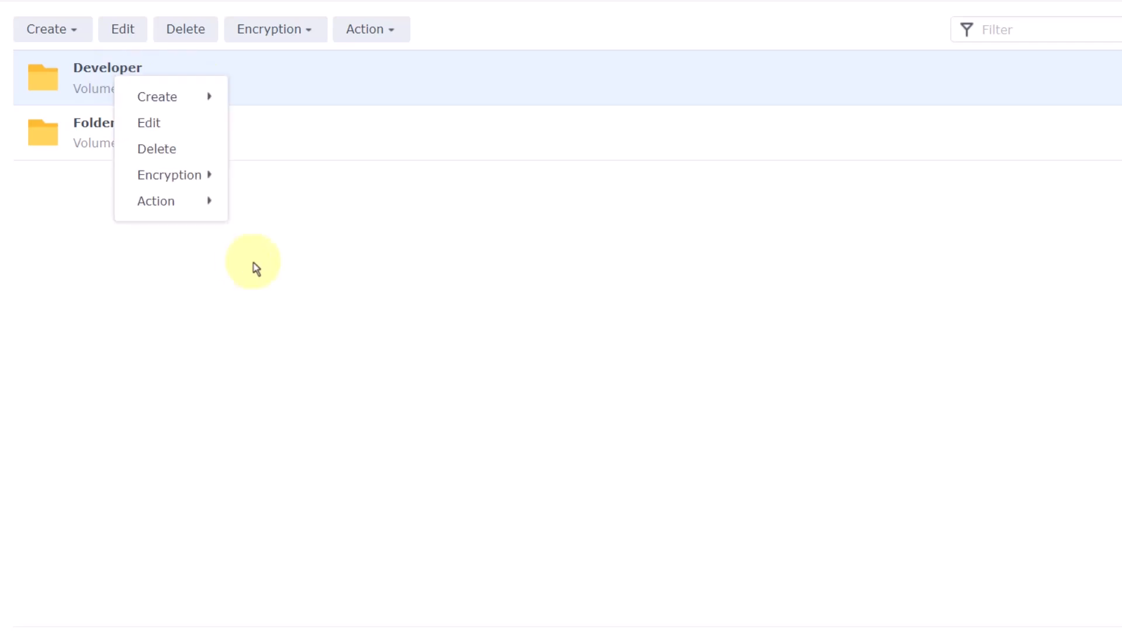
pyautogui.click(256, 269)
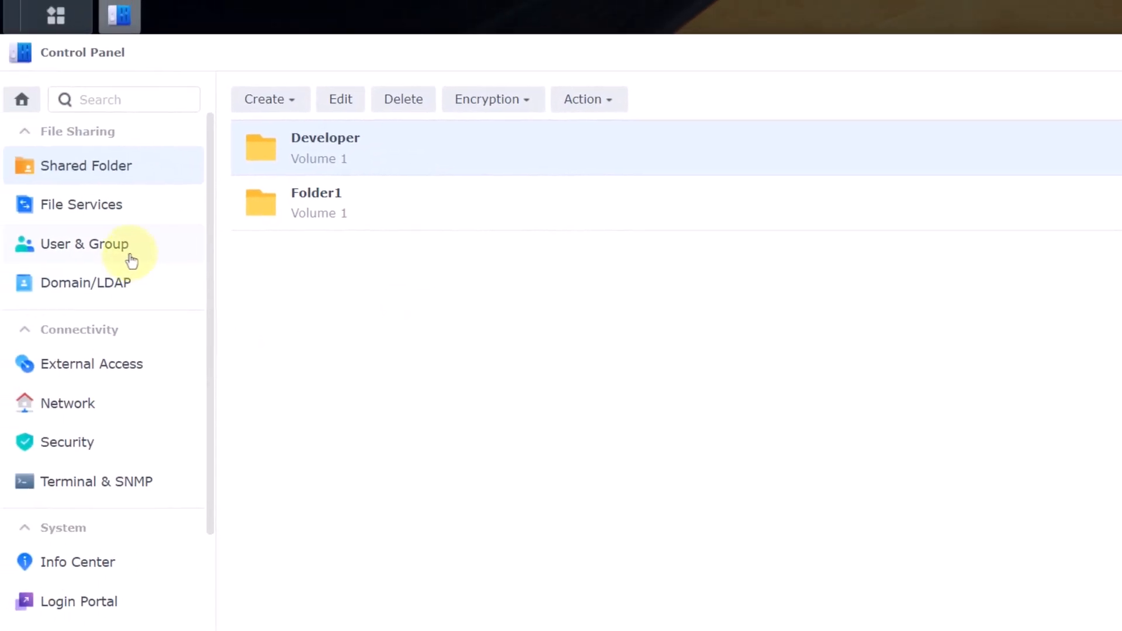
# - Open testuser3's settings and review its memberships on the User Groups tab
pyautogui.click(139, 259)
pyautogui.click(508, 338)
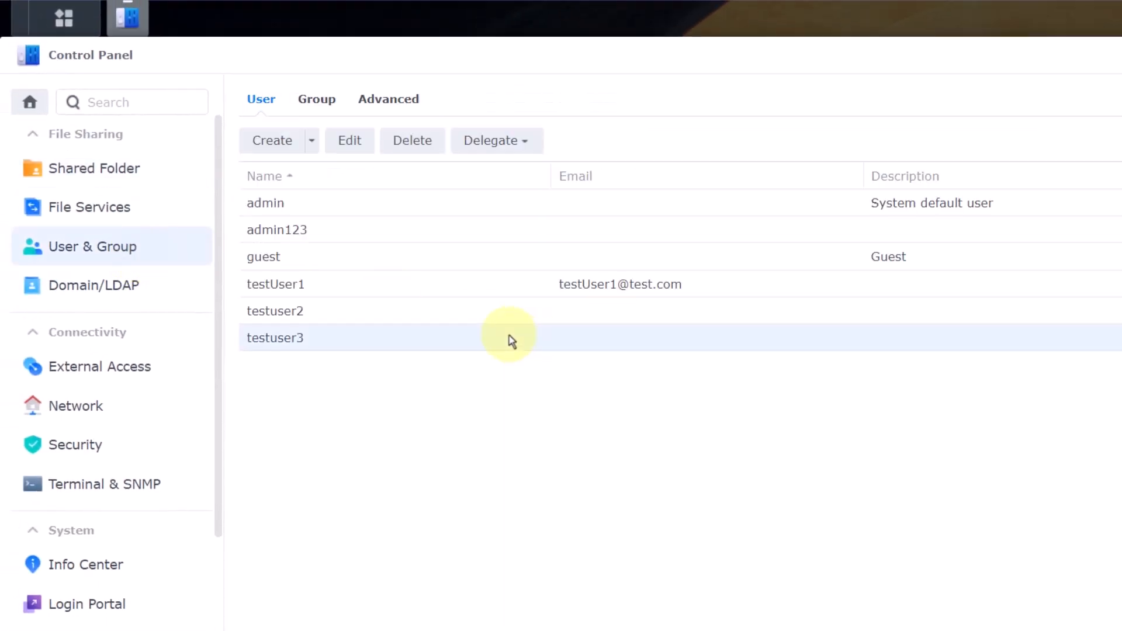
pyautogui.click(363, 153)
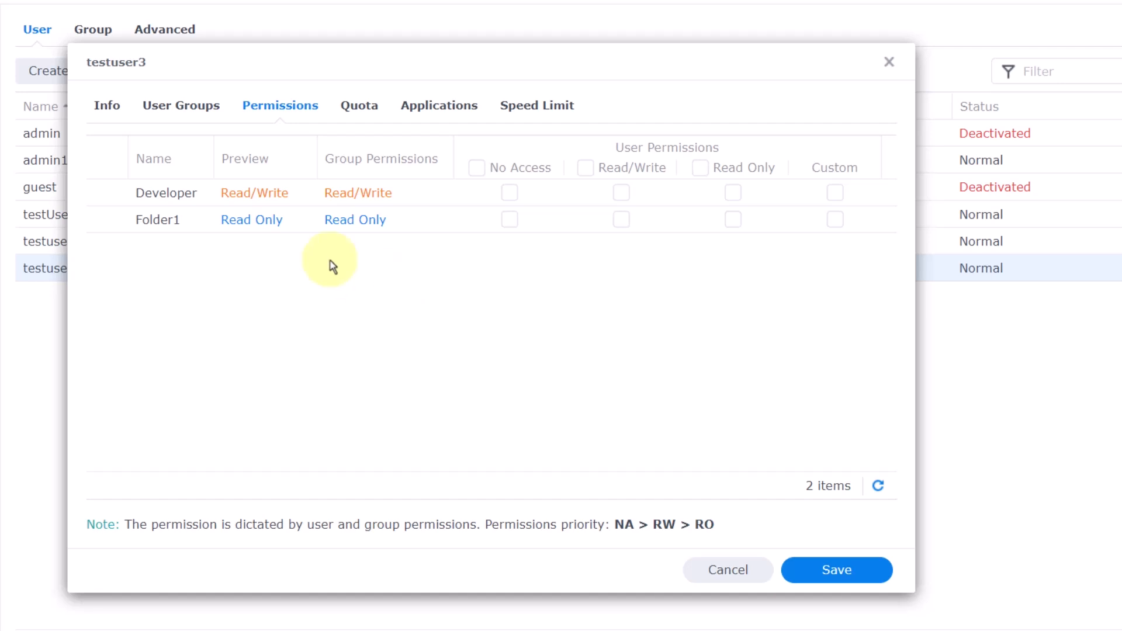
pyautogui.click(199, 105)
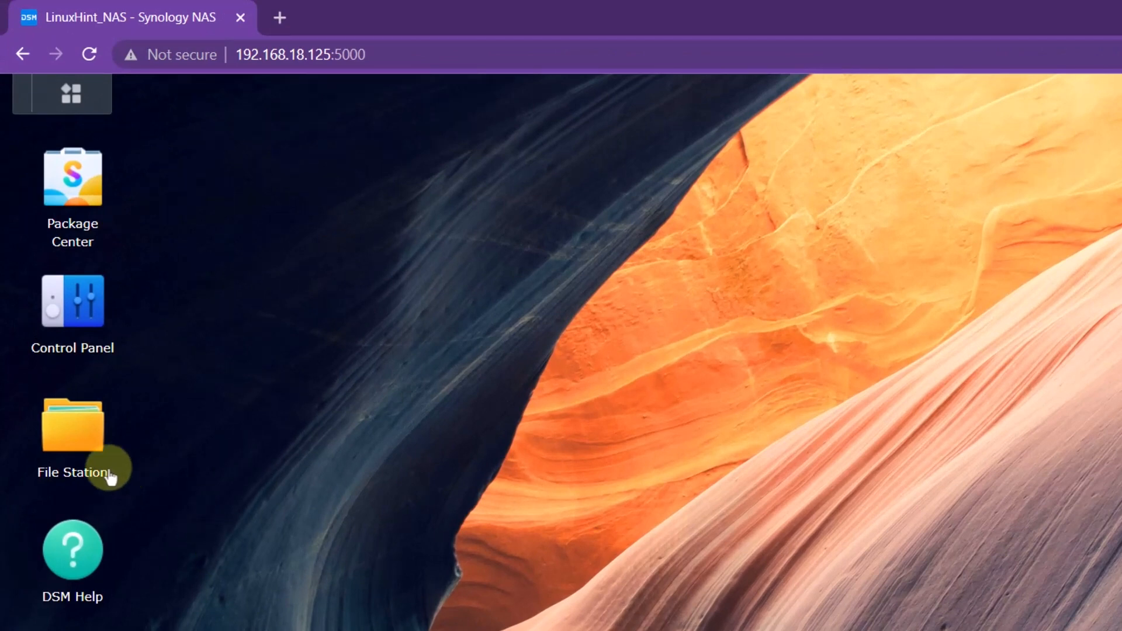
# - Launch File Station and browse the Developer and Folder1 contents
pyautogui.doubleClick(77, 459)
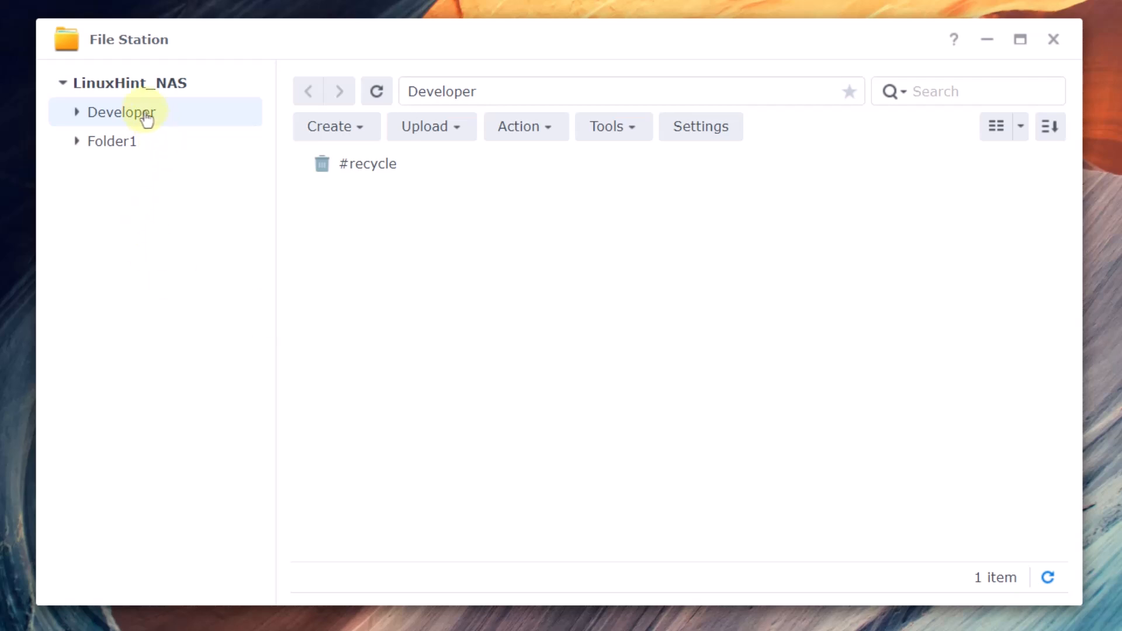
pyautogui.click(77, 112)
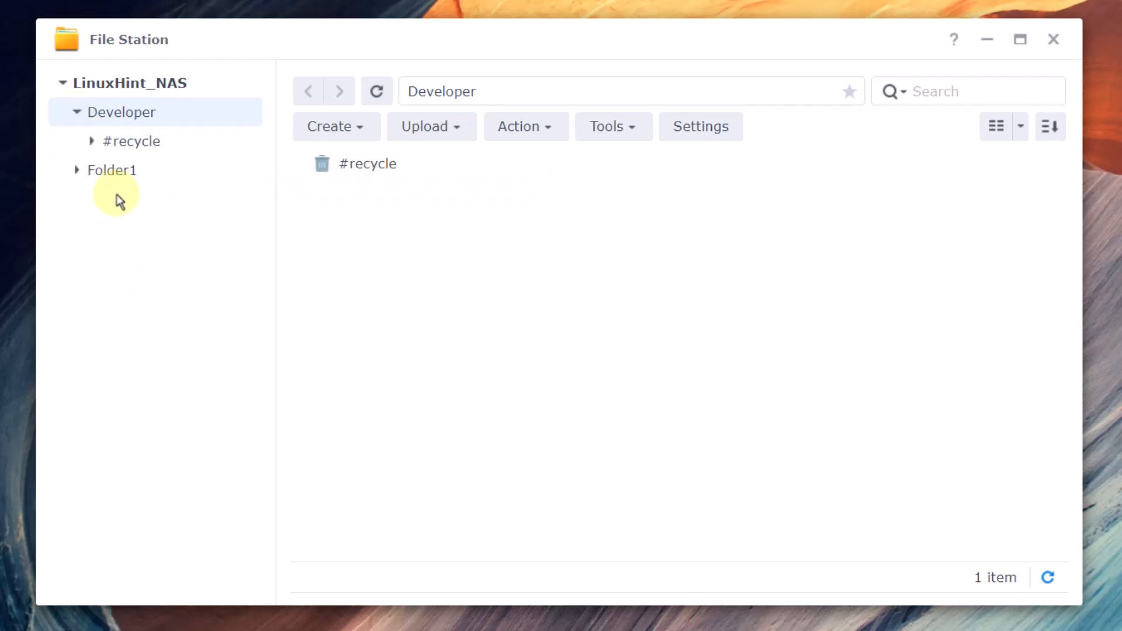
pyautogui.click(77, 112)
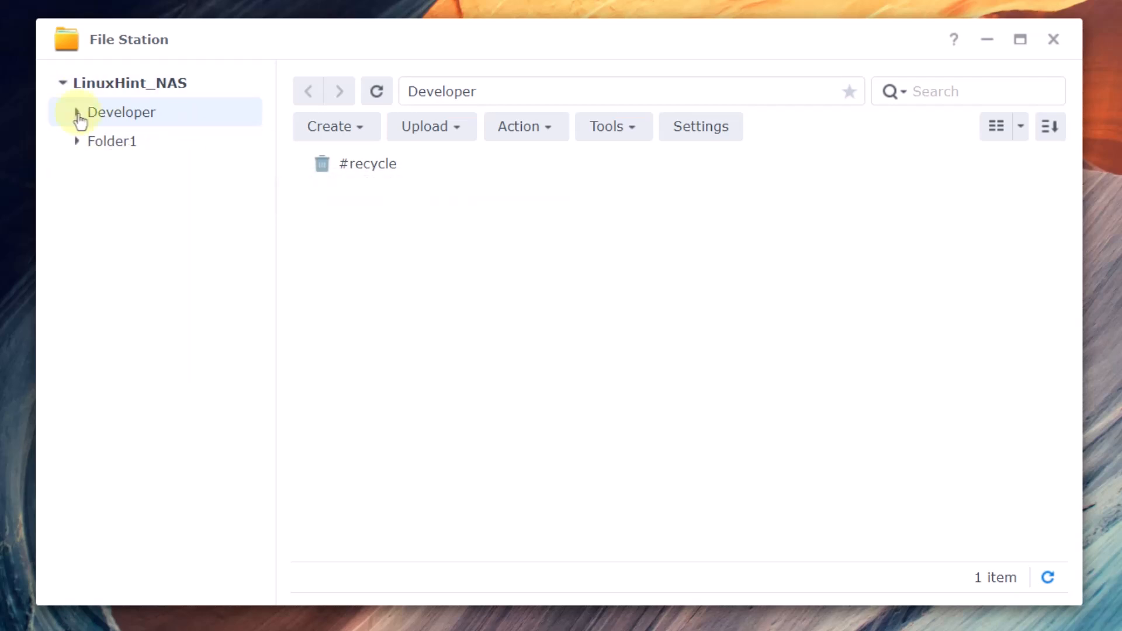
pyautogui.click(129, 150)
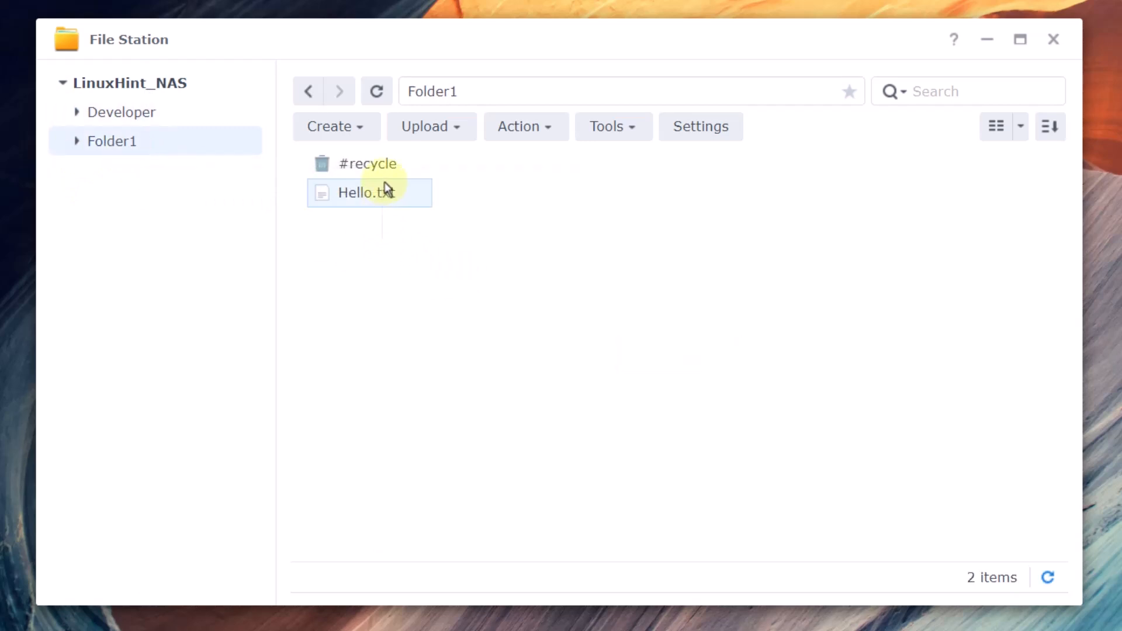
pyautogui.moveTo(386, 172); pyautogui.dragTo(403, 248)
pyautogui.click(403, 249)
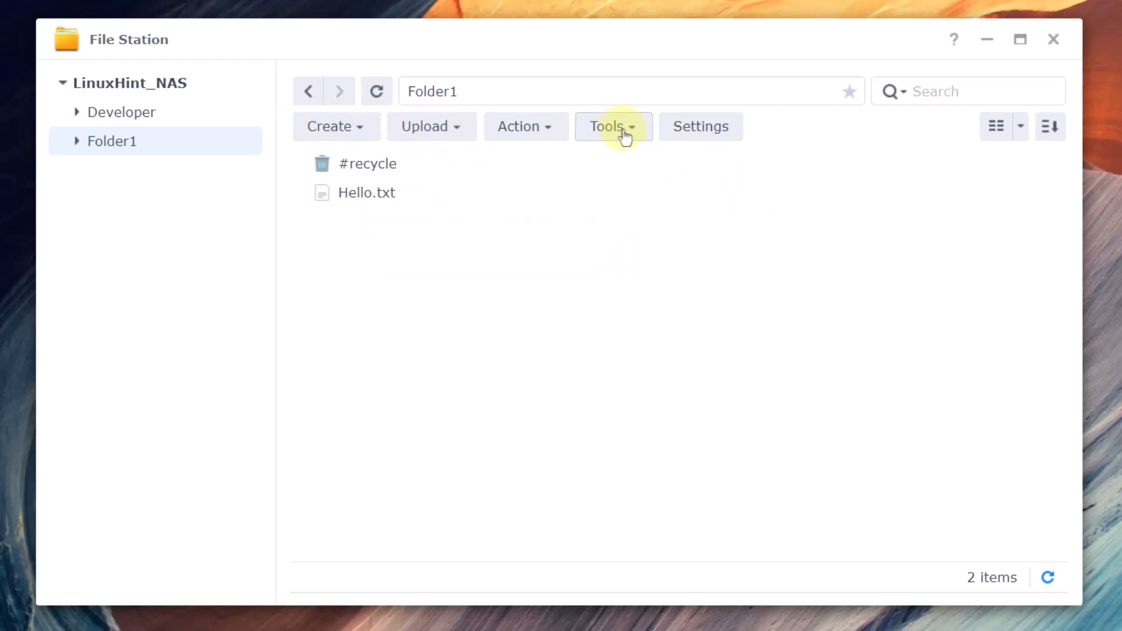
# - Look through the Create, Upload and Action menus in Folder1
pyautogui.click(362, 133)
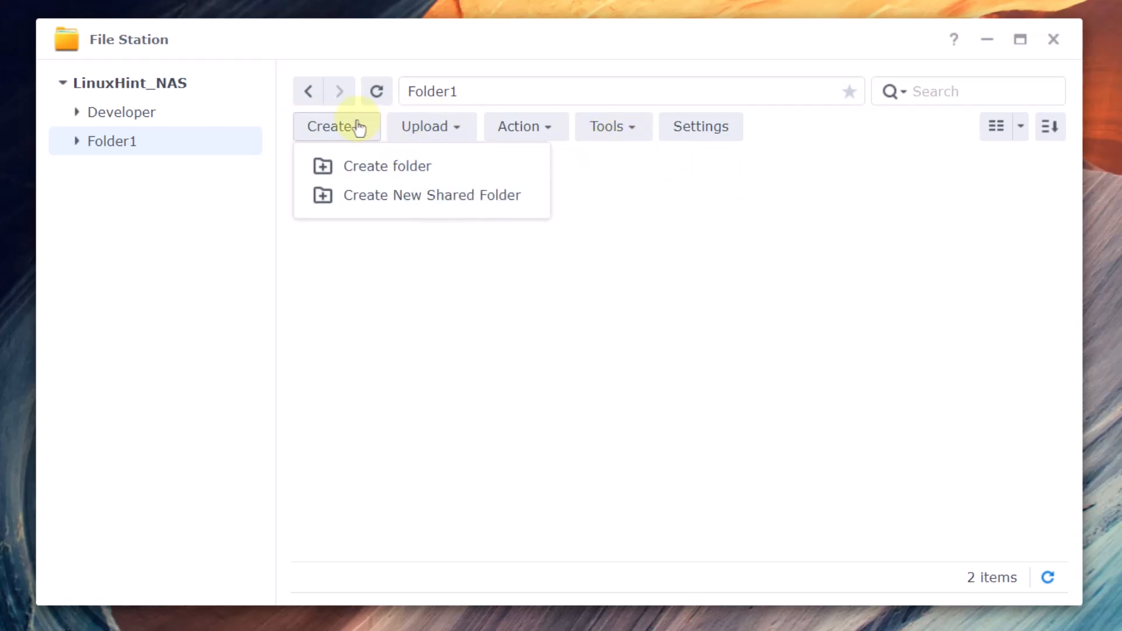
pyautogui.click(459, 288)
pyautogui.click(461, 139)
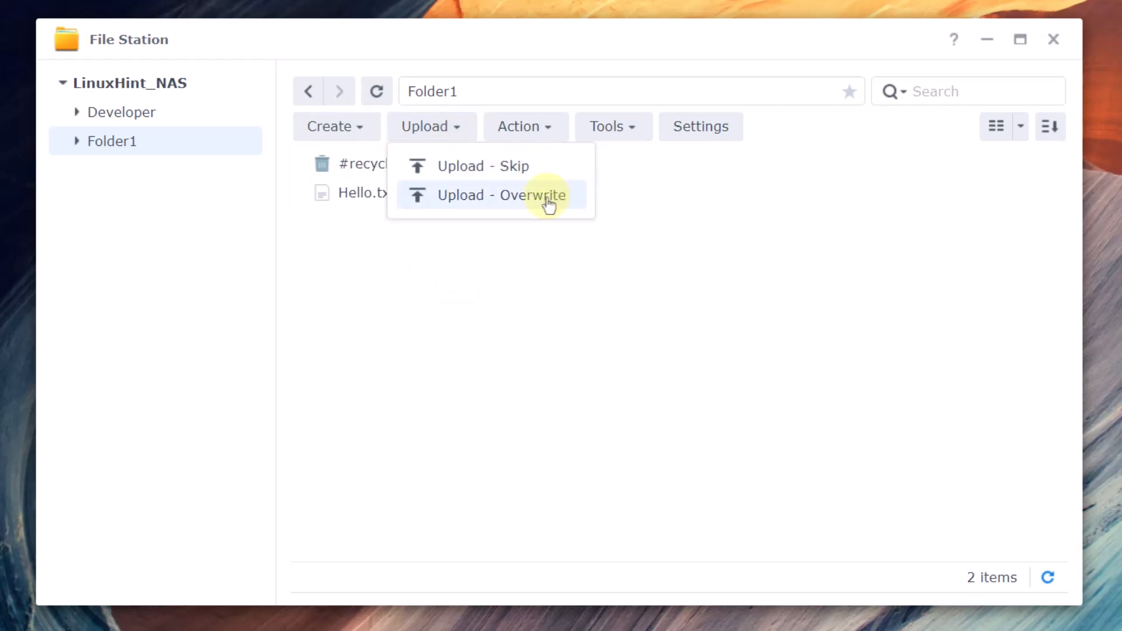
pyautogui.click(718, 309)
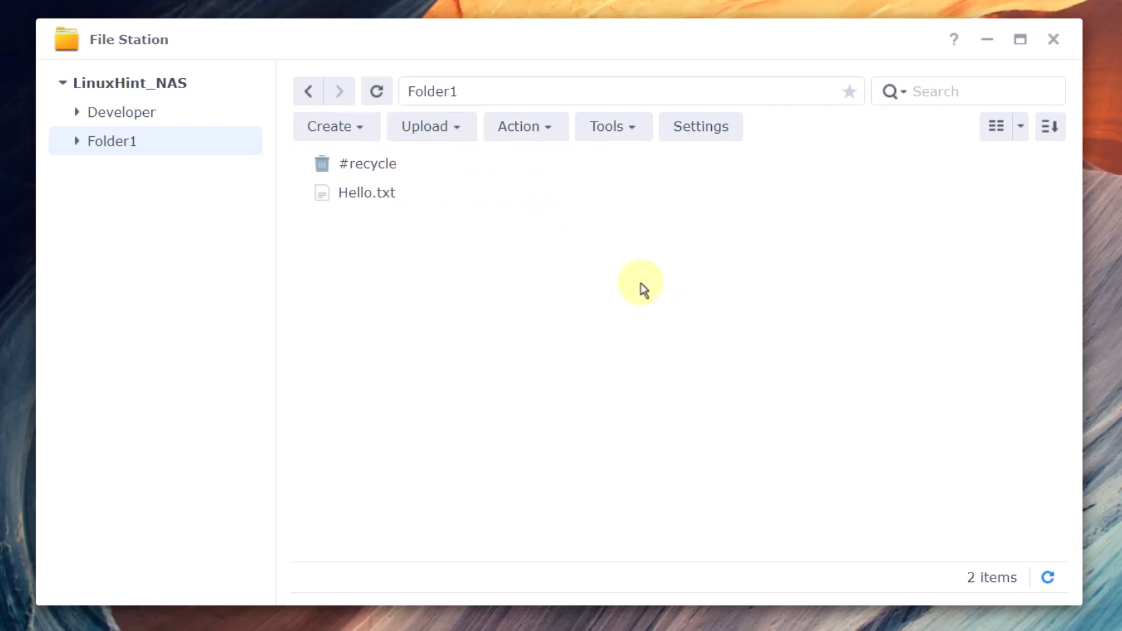
pyautogui.click(548, 134)
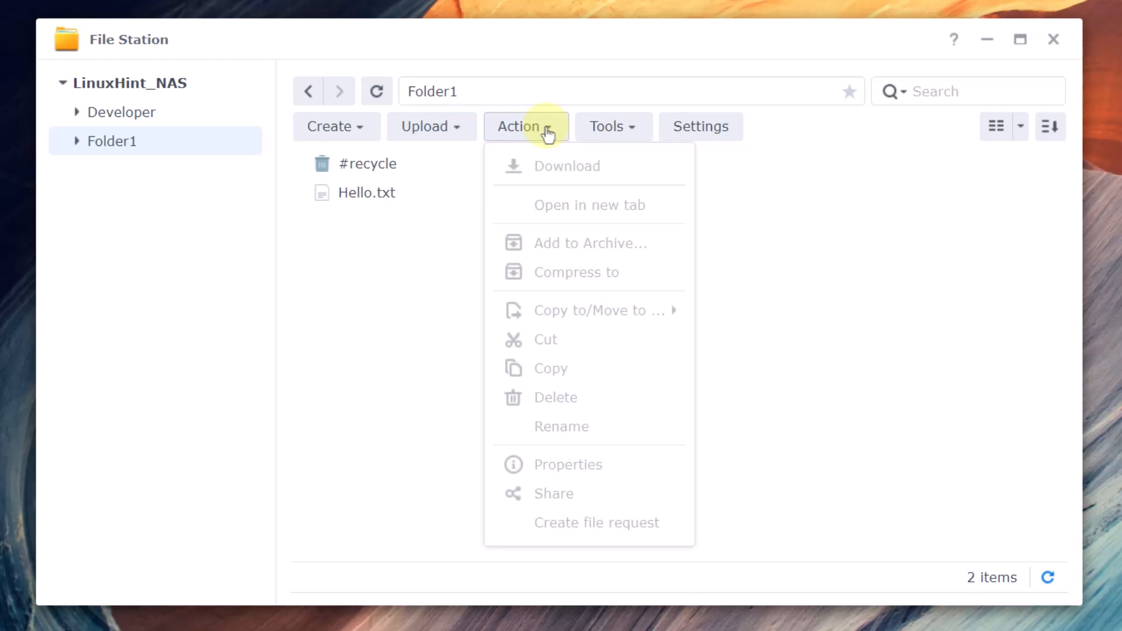
pyautogui.click(410, 276)
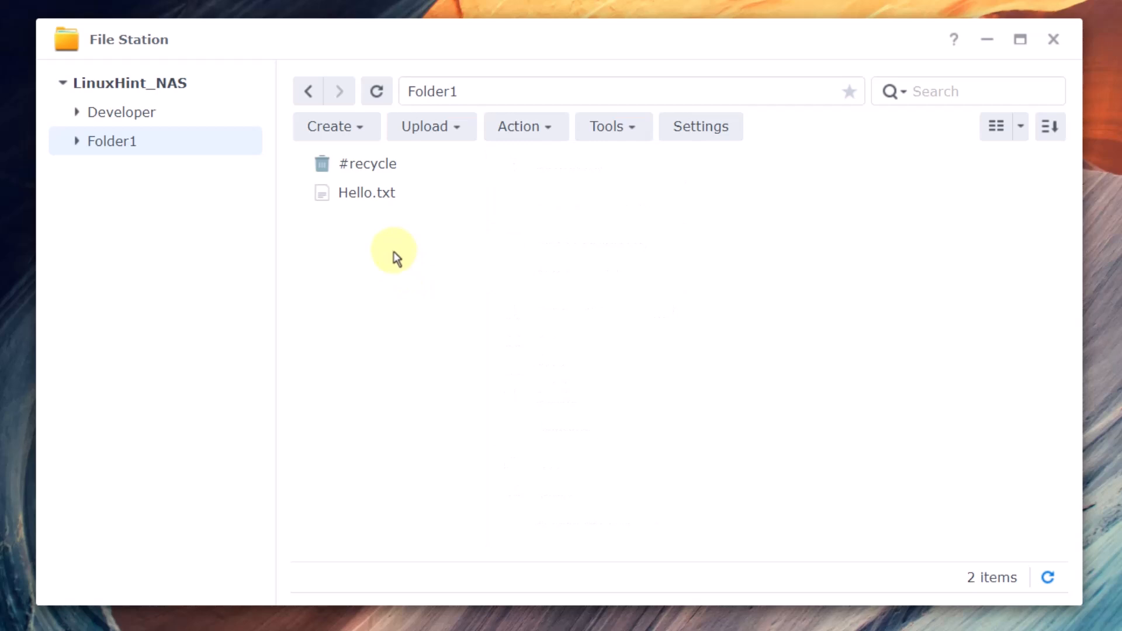
pyautogui.moveTo(399, 262); pyautogui.dragTo(908, 448)
pyautogui.rightClick(395, 270)
# - Check the Tools mounting options and File Station settings, then bring up Hello.txt's context menu
pyautogui.click(626, 124)
pyautogui.click(627, 123)
pyautogui.moveTo(707, 191)
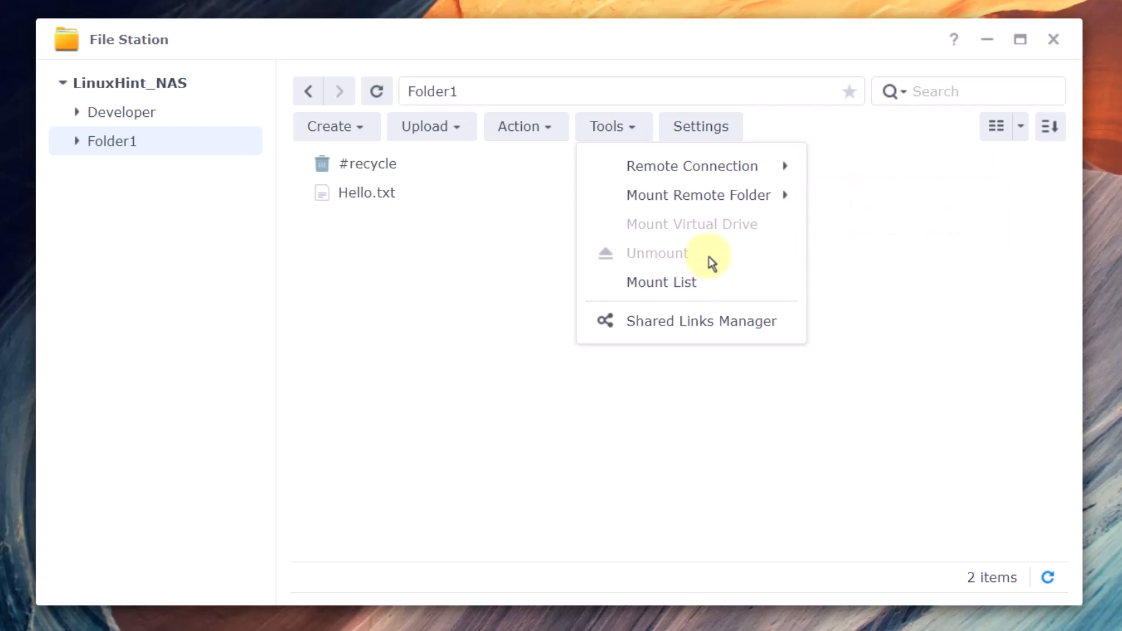
pyautogui.click(701, 130)
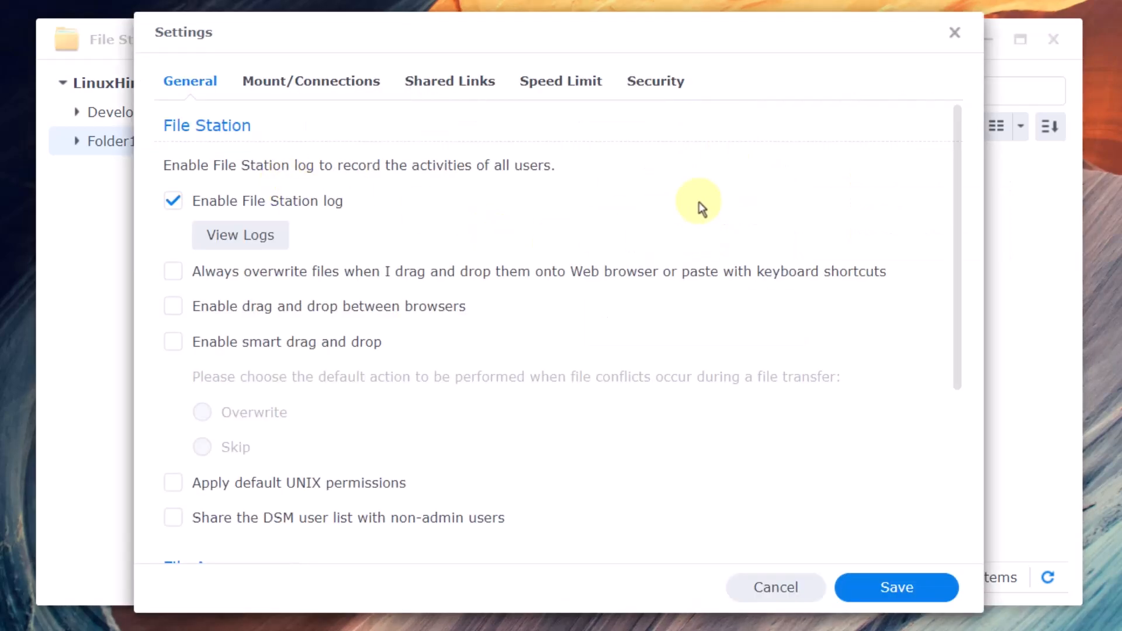
pyautogui.scroll(-5, 697, 201)
pyautogui.click(955, 32)
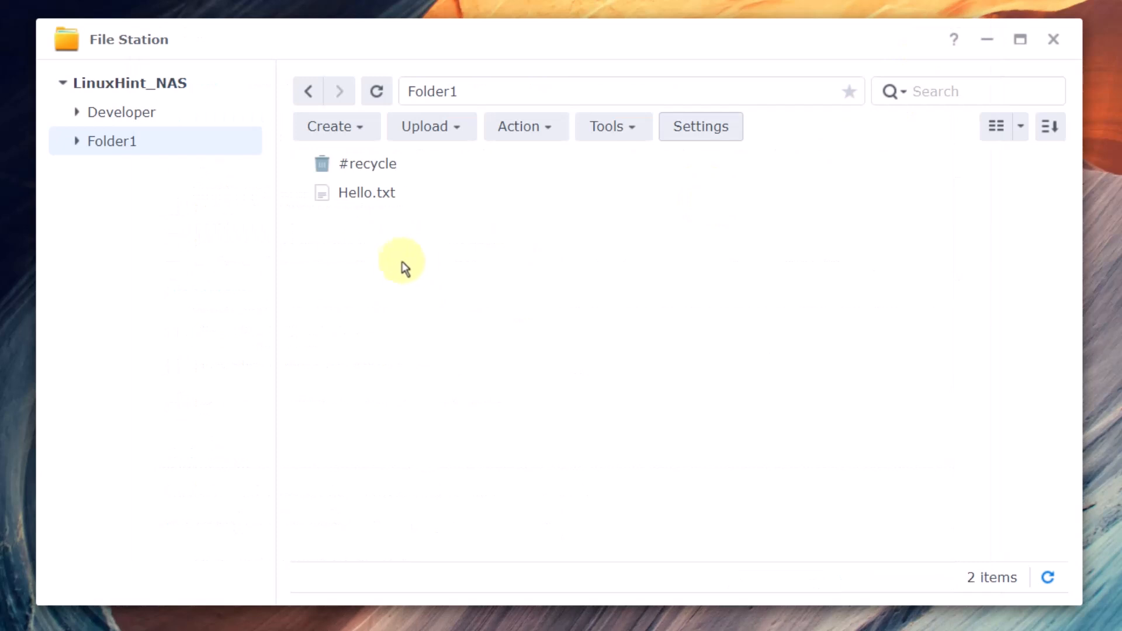
pyautogui.rightClick(354, 192)
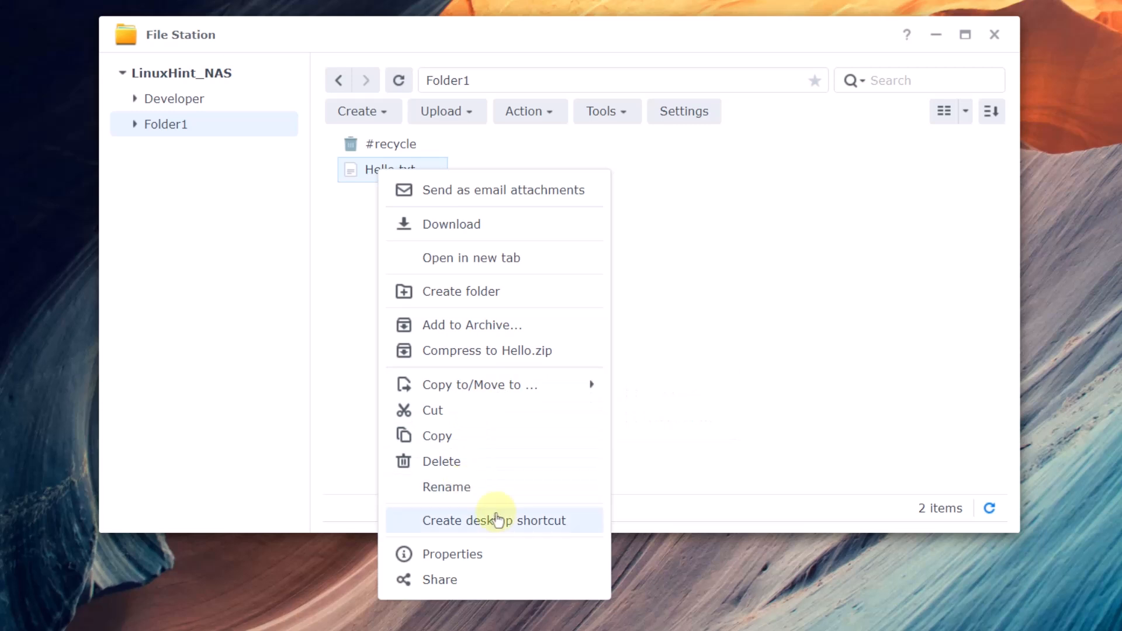
# - View Hello.txt's properties and permissions, then generate and inspect its sharing link
pyautogui.click(475, 554)
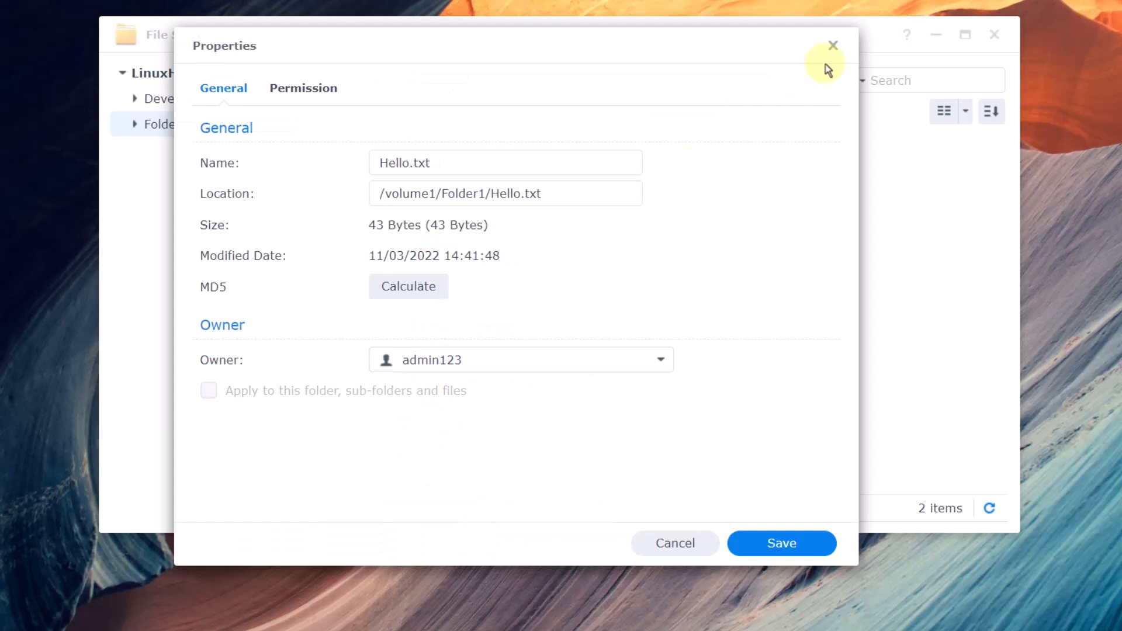
pyautogui.click(304, 90)
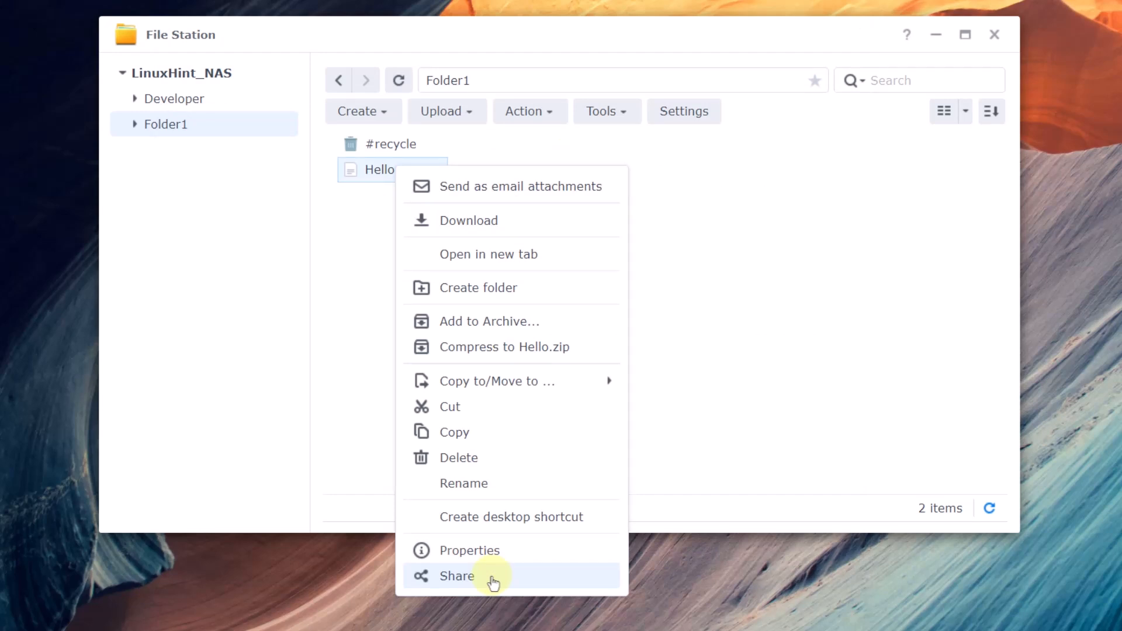
pyautogui.click(493, 580)
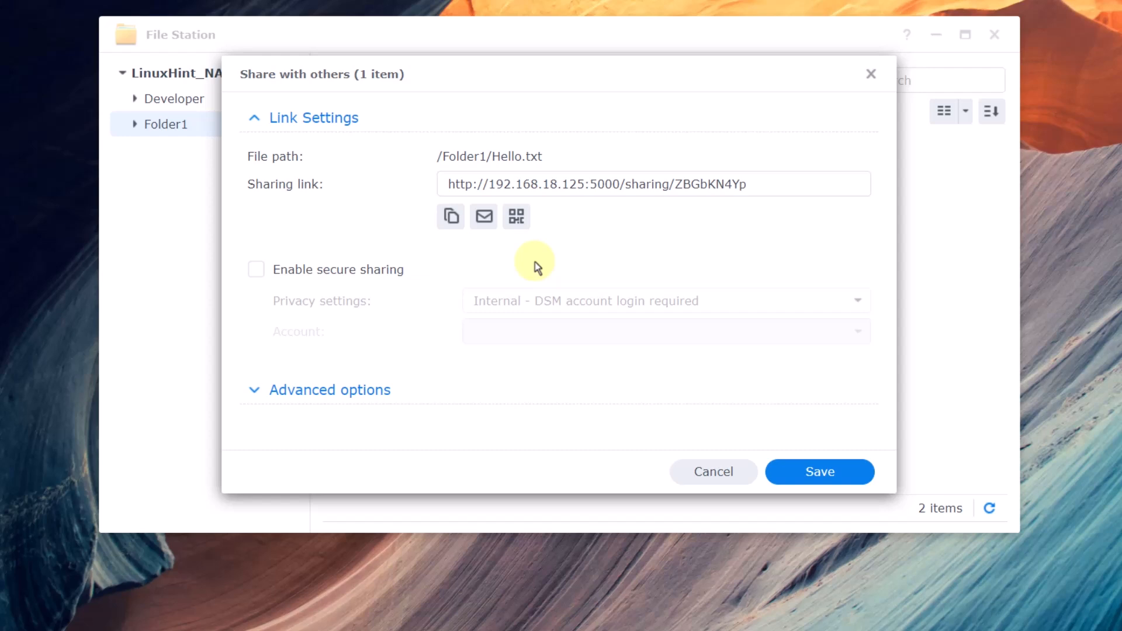
pyautogui.click(447, 184)
pyautogui.moveTo(447, 184); pyautogui.dragTo(748, 182)
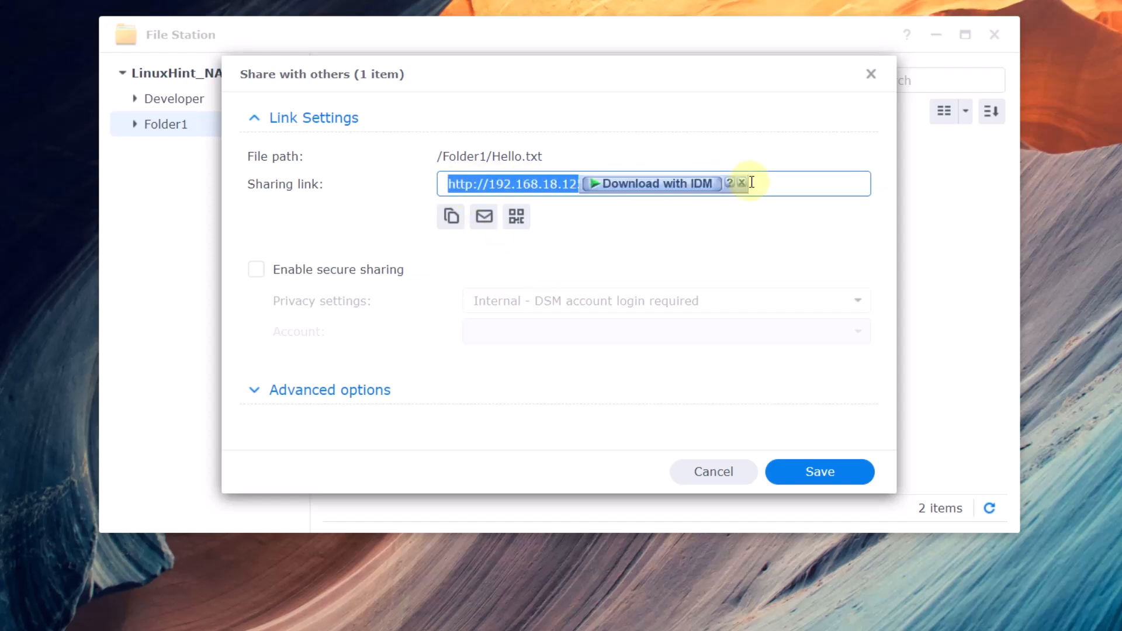
pyautogui.click(753, 183)
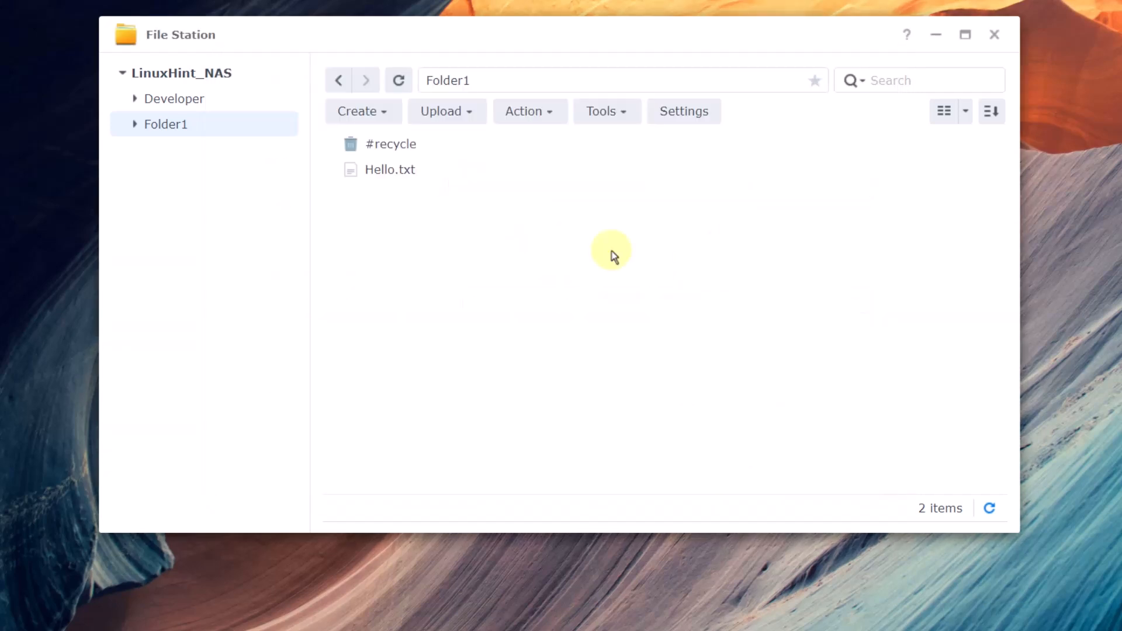
# - Close File Station and go to Control Panel's Login Portal settings
pyautogui.click(991, 36)
pyautogui.click(78, 215)
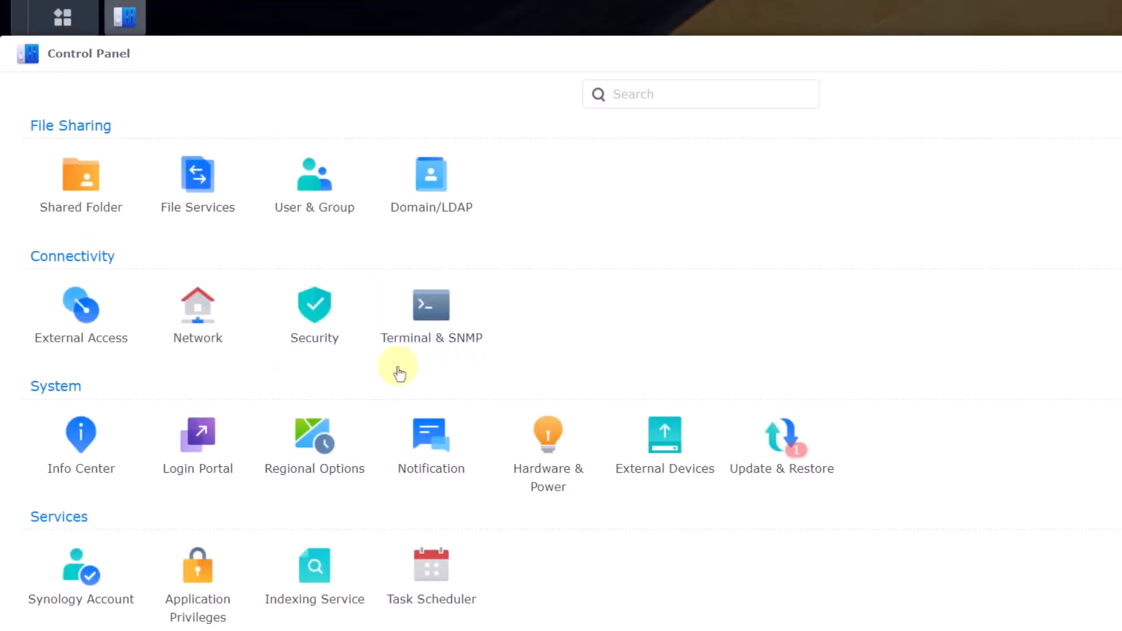
pyautogui.click(193, 453)
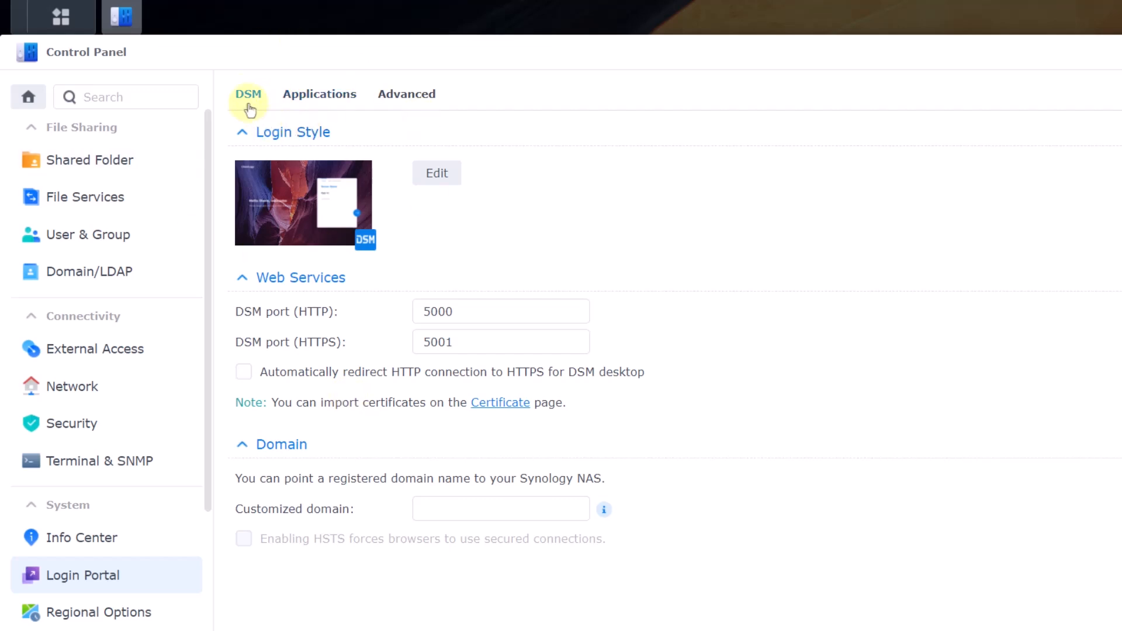
# - Set the login page title to LinuxHint and the welcome title to Welcome!, and save
pyautogui.click(431, 175)
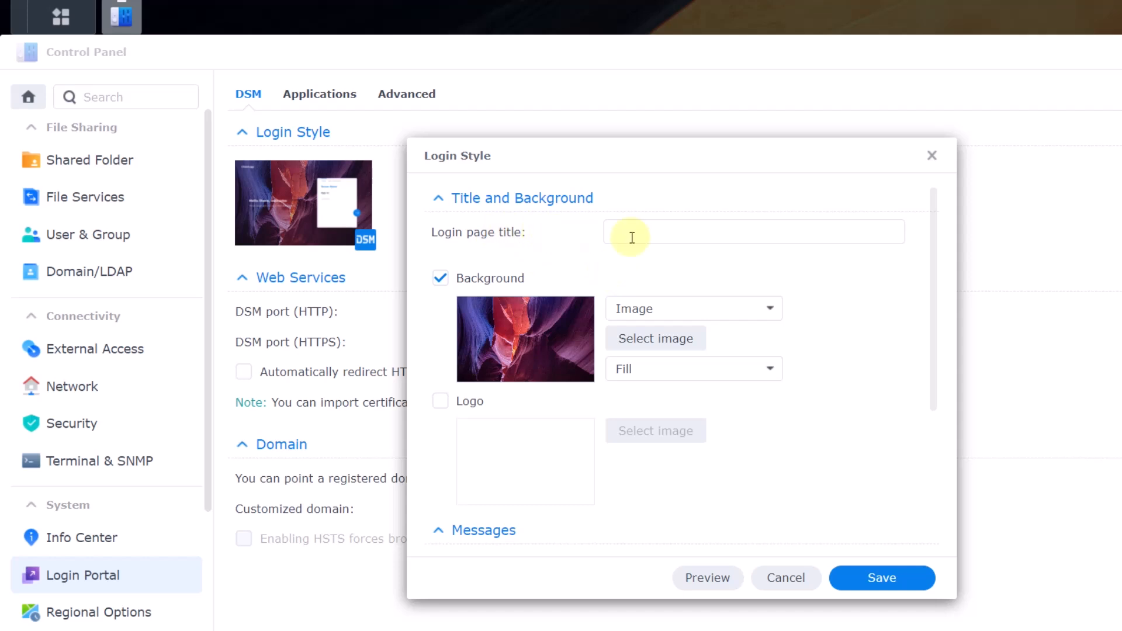
pyautogui.scroll(-4, 584, 418)
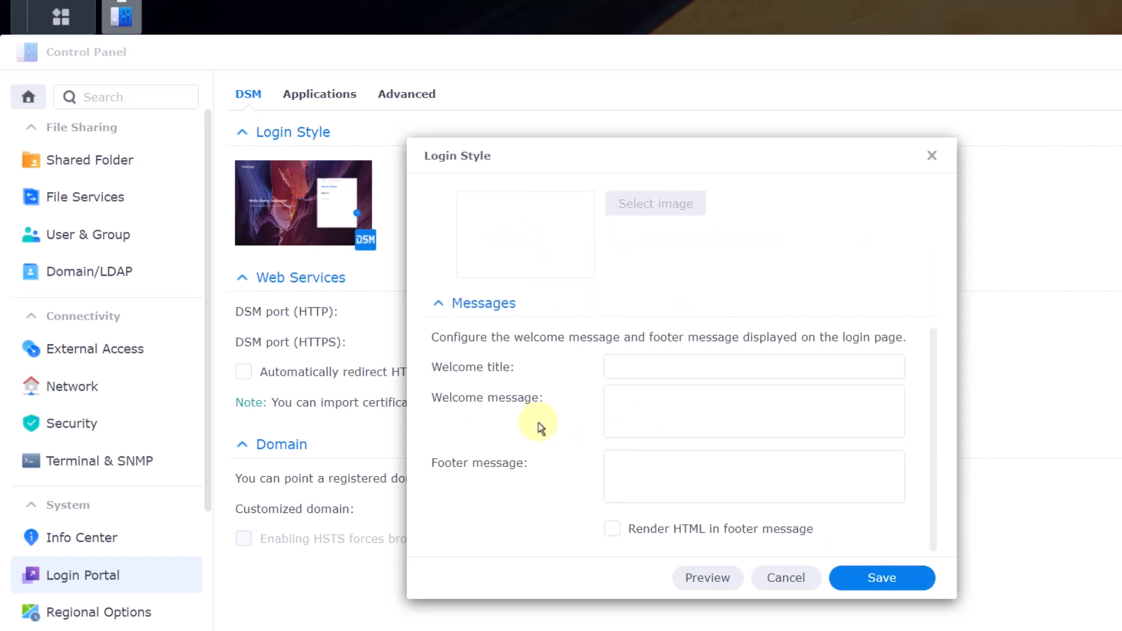
pyautogui.scroll(2, 538, 423)
pyautogui.scroll(-2, 552, 379)
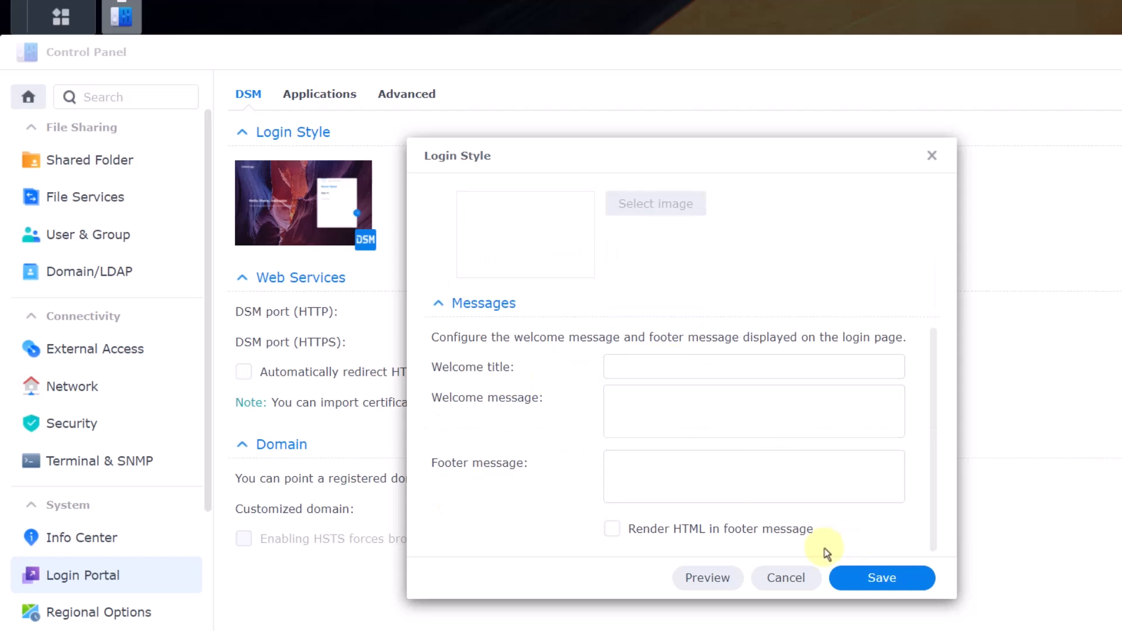
pyautogui.scroll(4, 759, 351)
pyautogui.click(741, 235)
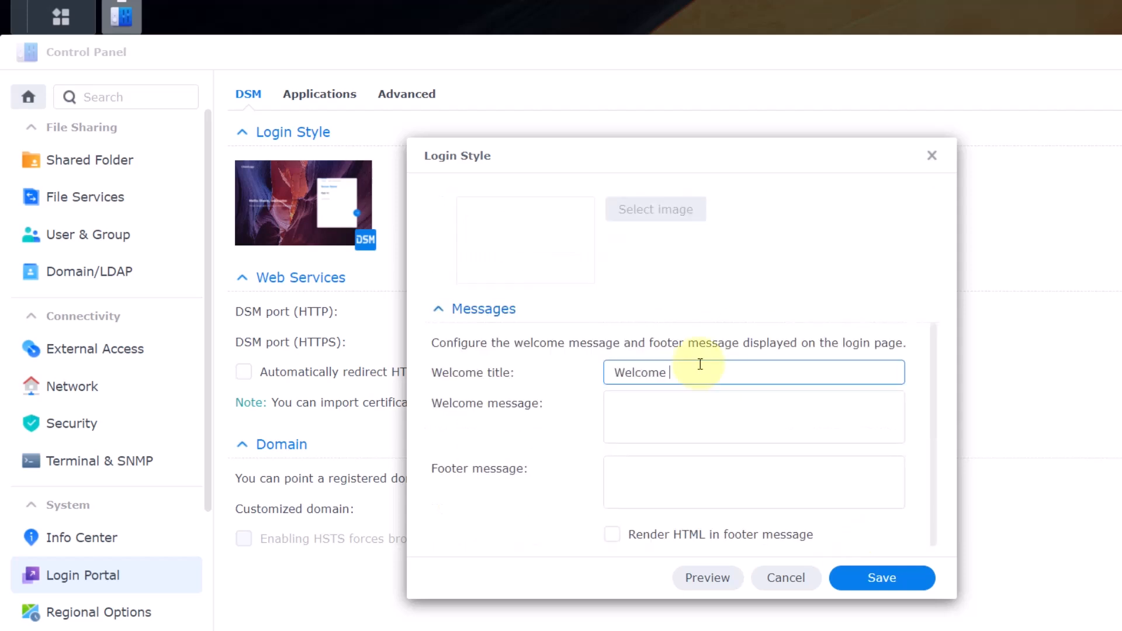
pyautogui.scroll(4, 864, 539)
pyautogui.click(882, 578)
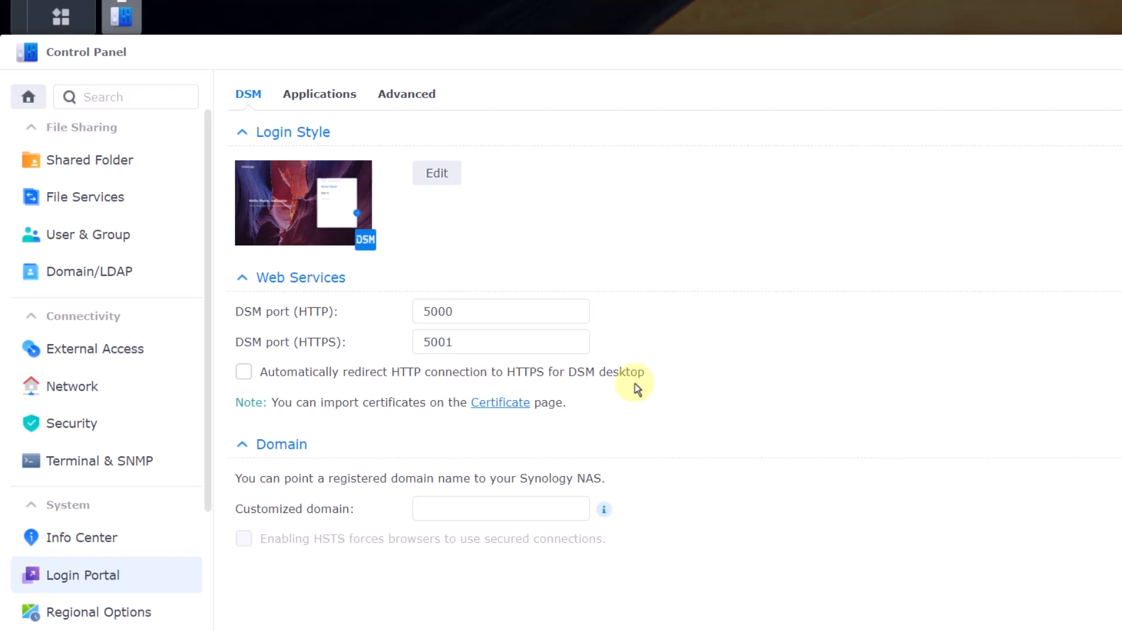
# - Edit File Station's application login settings, entering a customized HTTPS port of 200
pyautogui.click(325, 105)
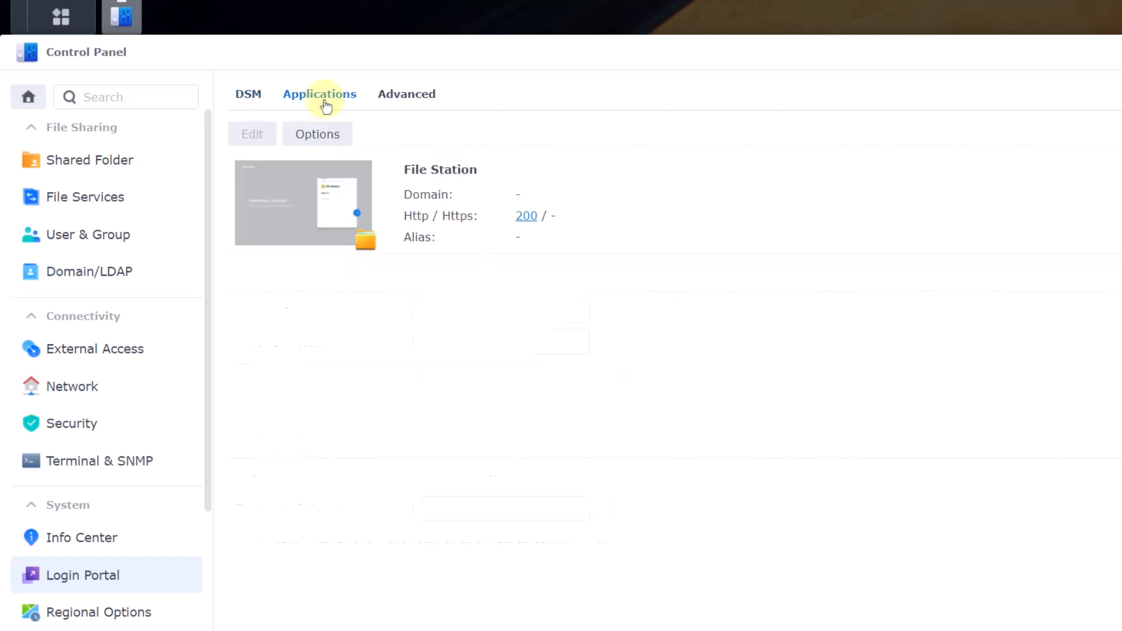
pyautogui.click(580, 237)
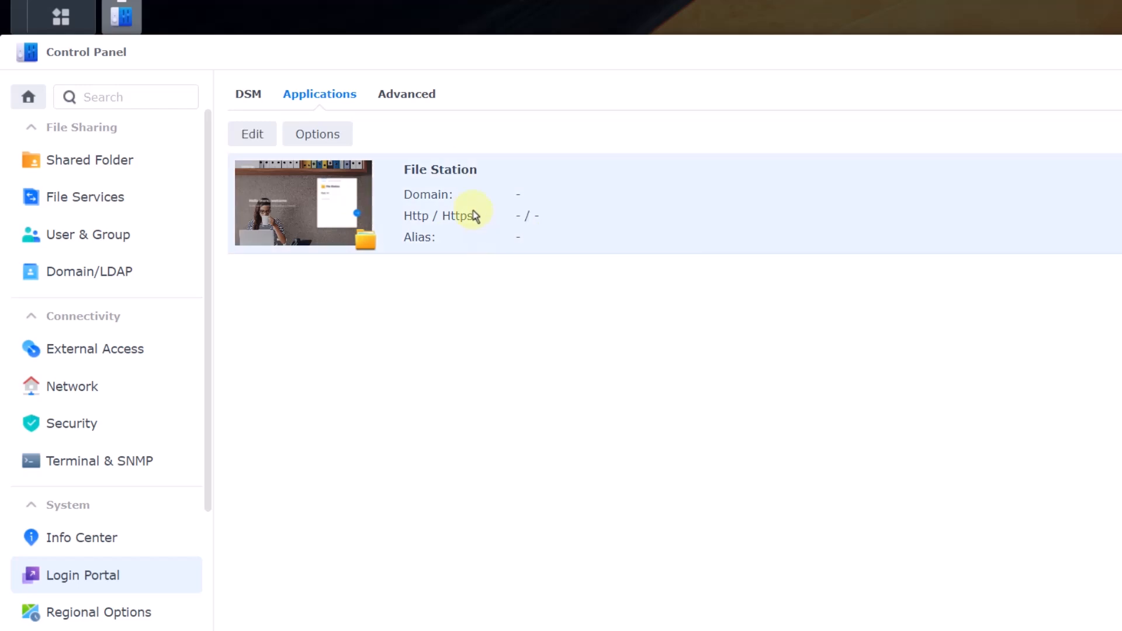
pyautogui.click(256, 134)
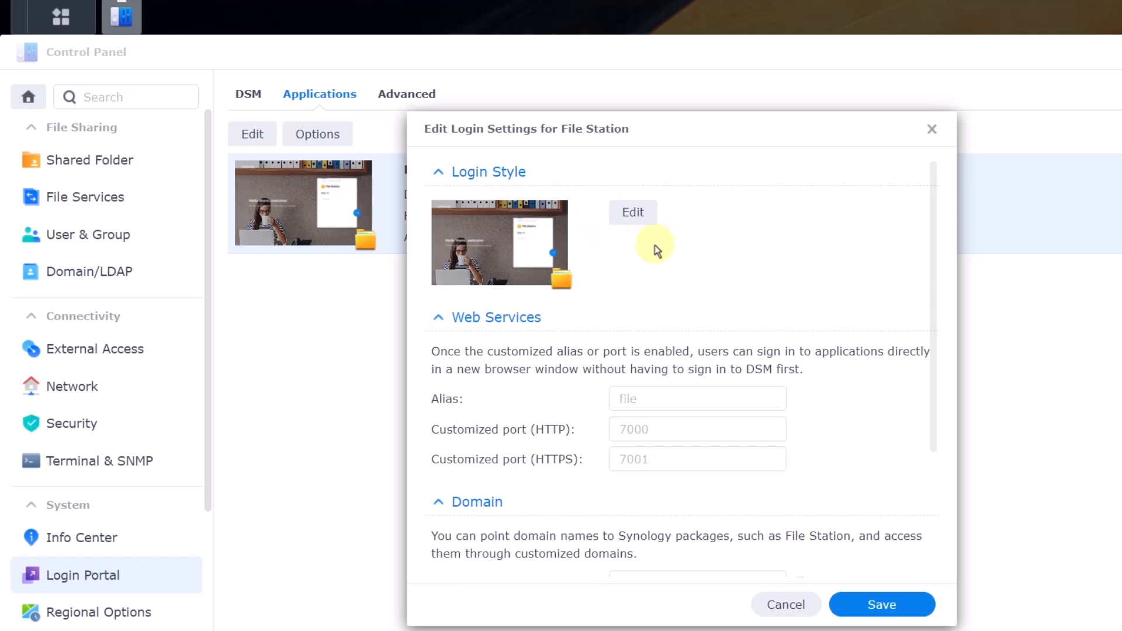
pyautogui.scroll(-2, 626, 325)
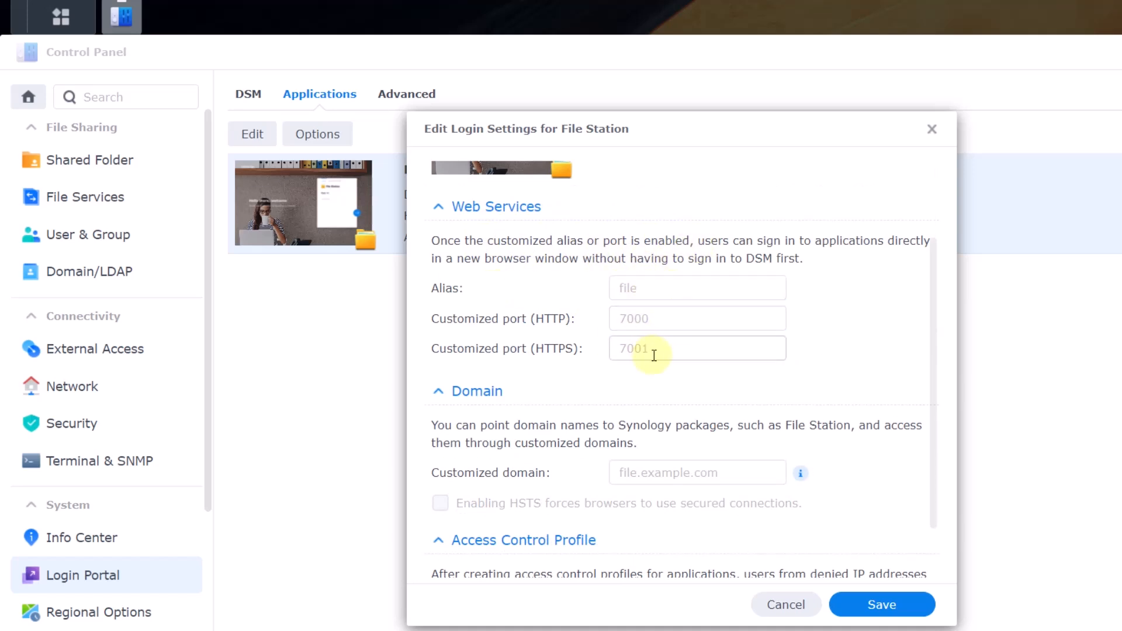
pyautogui.click(680, 358)
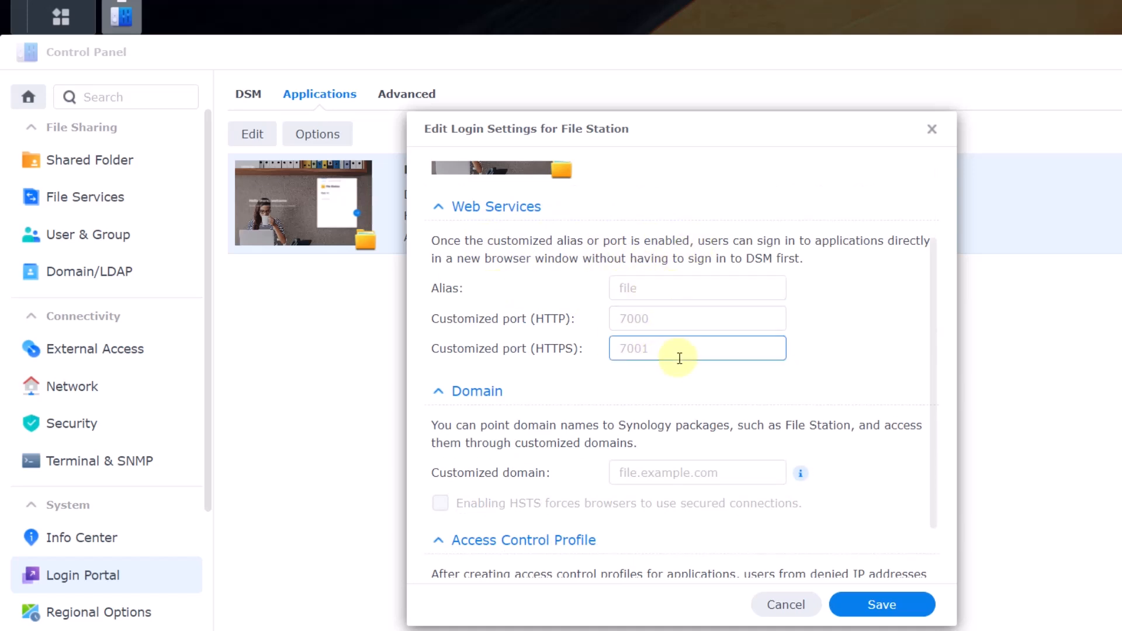
pyautogui.write('200')
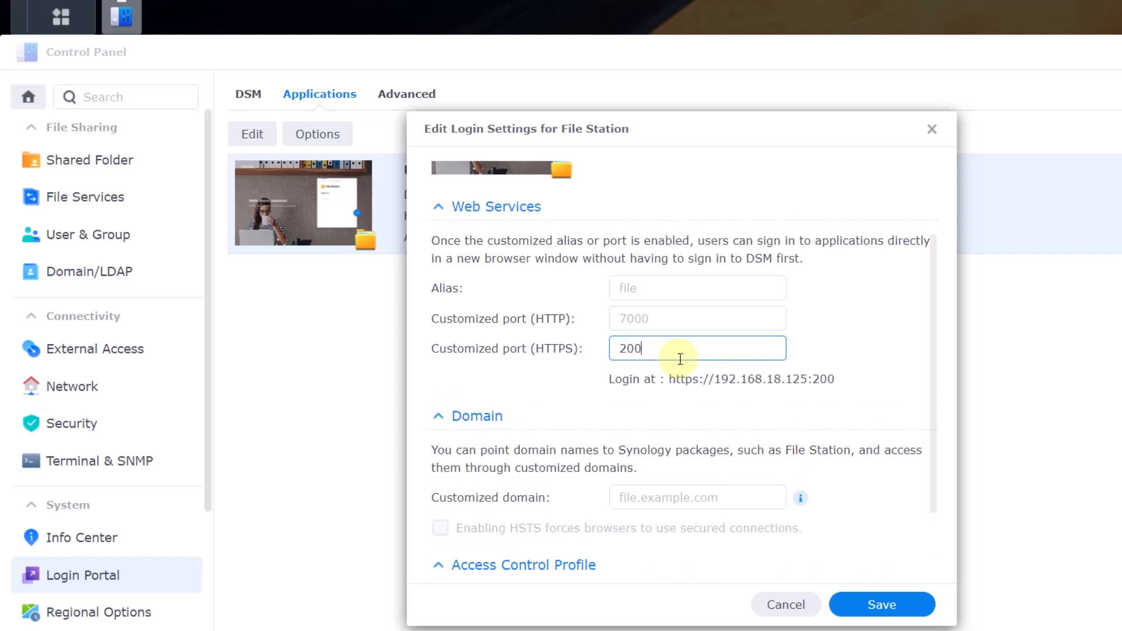
pyautogui.click(829, 358)
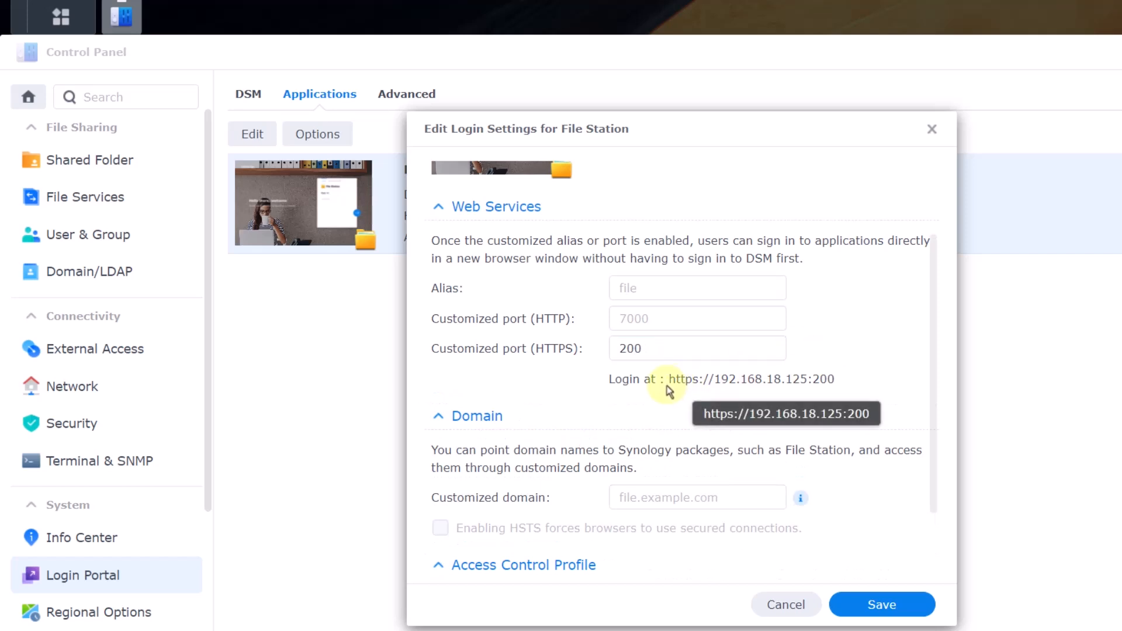
# - Clear the HTTPS port, set the customized HTTP port to 3000, and save
pyautogui.scroll(-2, 624, 374)
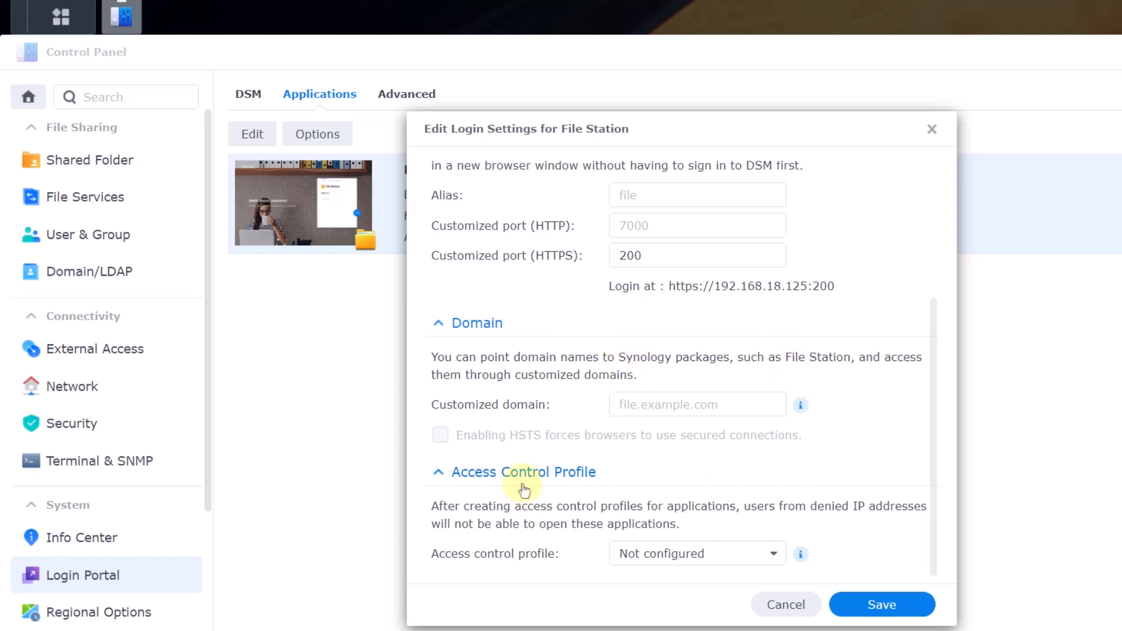
pyautogui.click(766, 562)
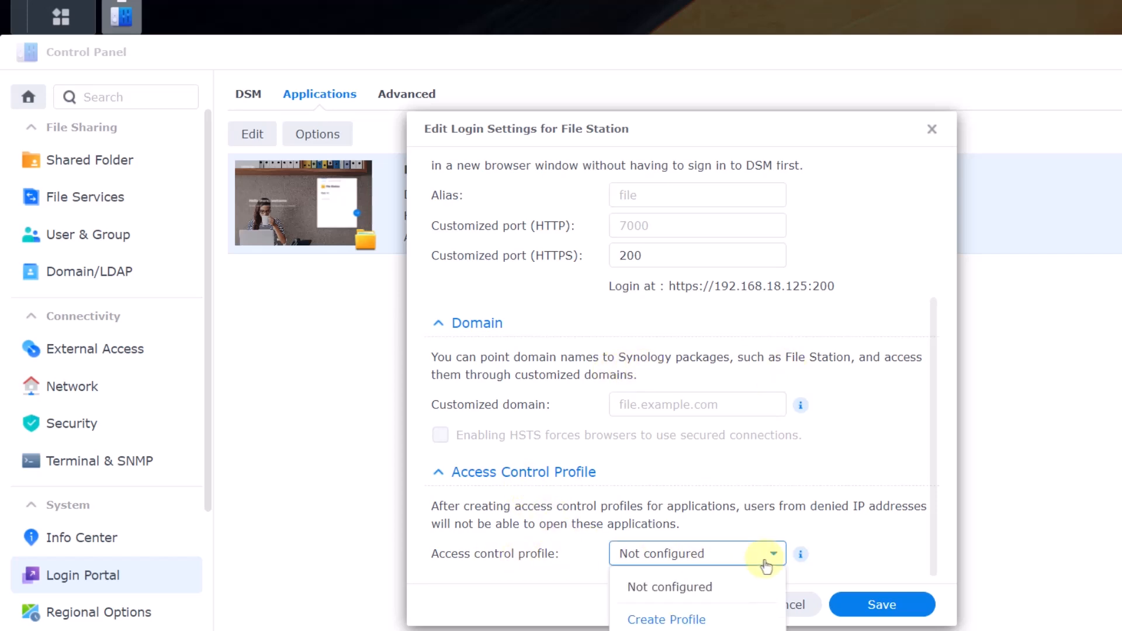
pyautogui.click(768, 564)
pyautogui.click(748, 562)
pyautogui.click(745, 564)
pyautogui.scroll(5, 806, 443)
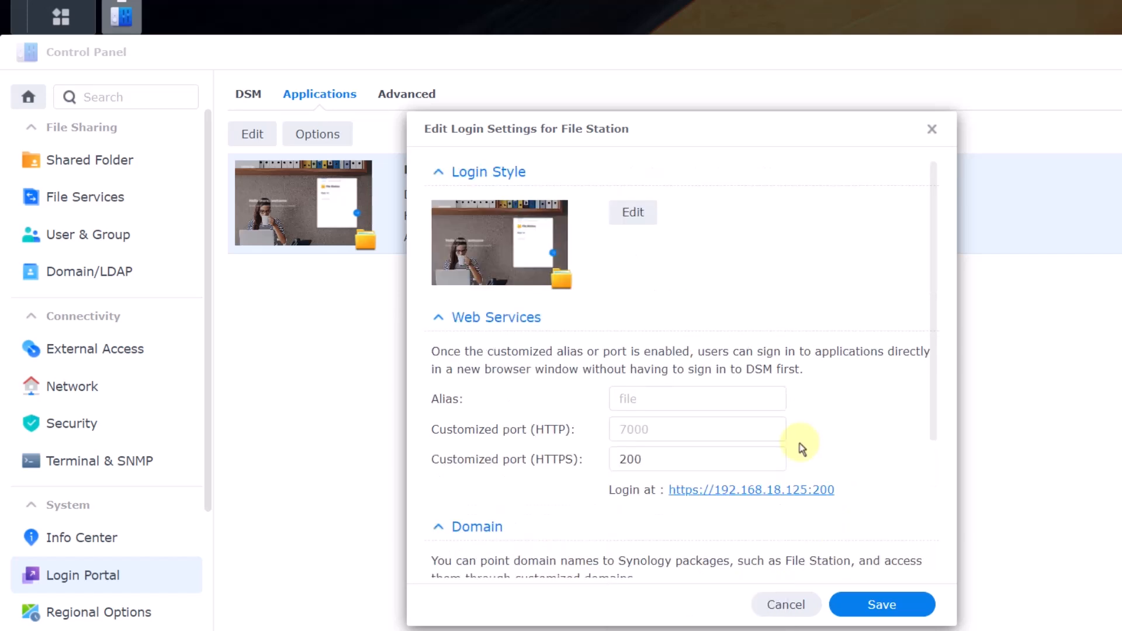
pyautogui.moveTo(672, 460); pyautogui.dragTo(571, 459)
pyautogui.press('BackSpace')
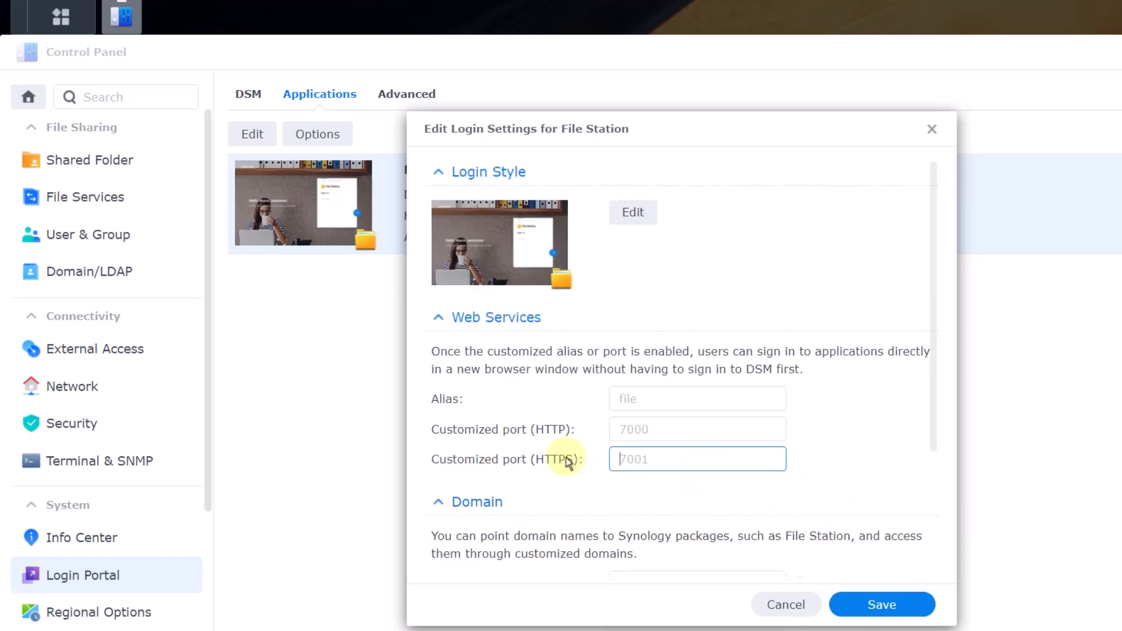
pyautogui.click(709, 430)
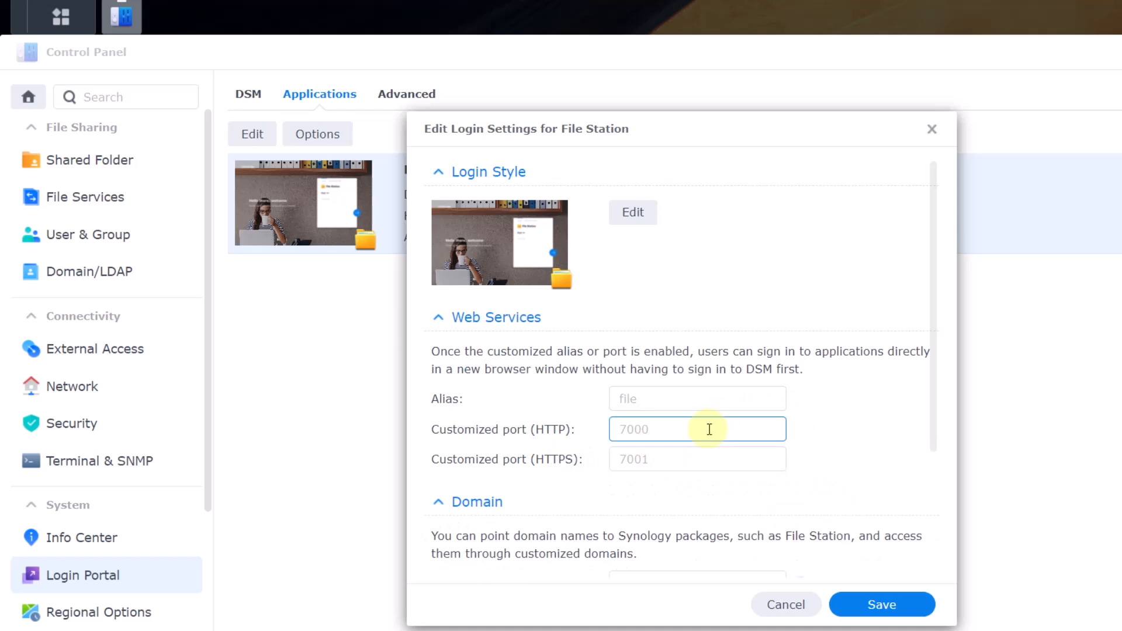
pyautogui.write('3000')
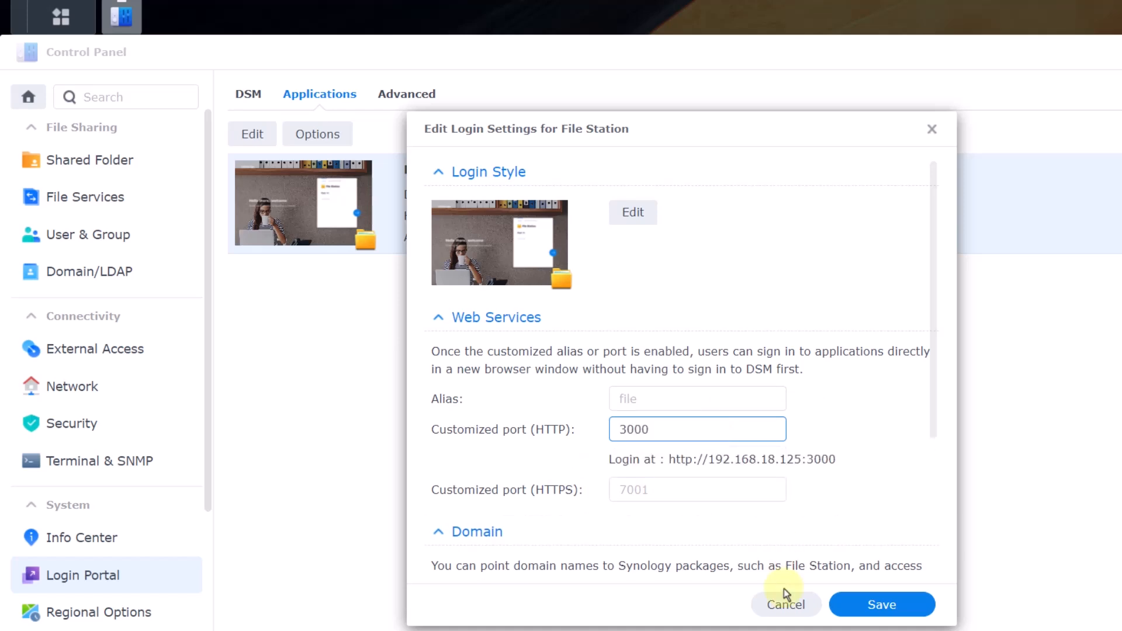
pyautogui.click(848, 603)
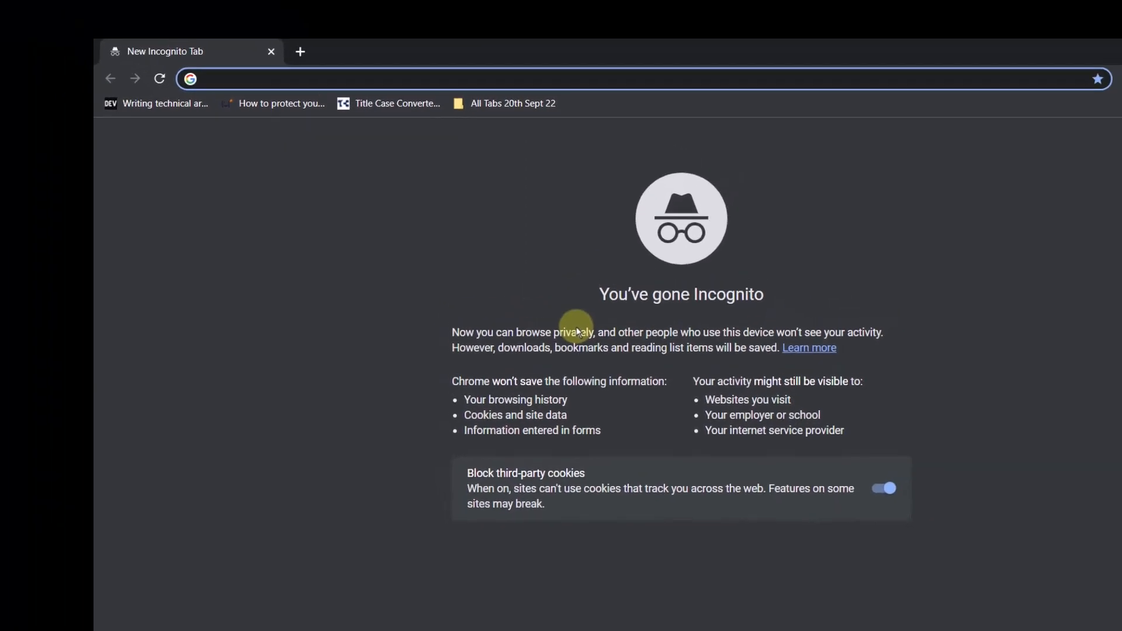
# - Load 192.168.18.125:3000 in the incognito window and submit the test username to sign in
pyautogui.write('192')
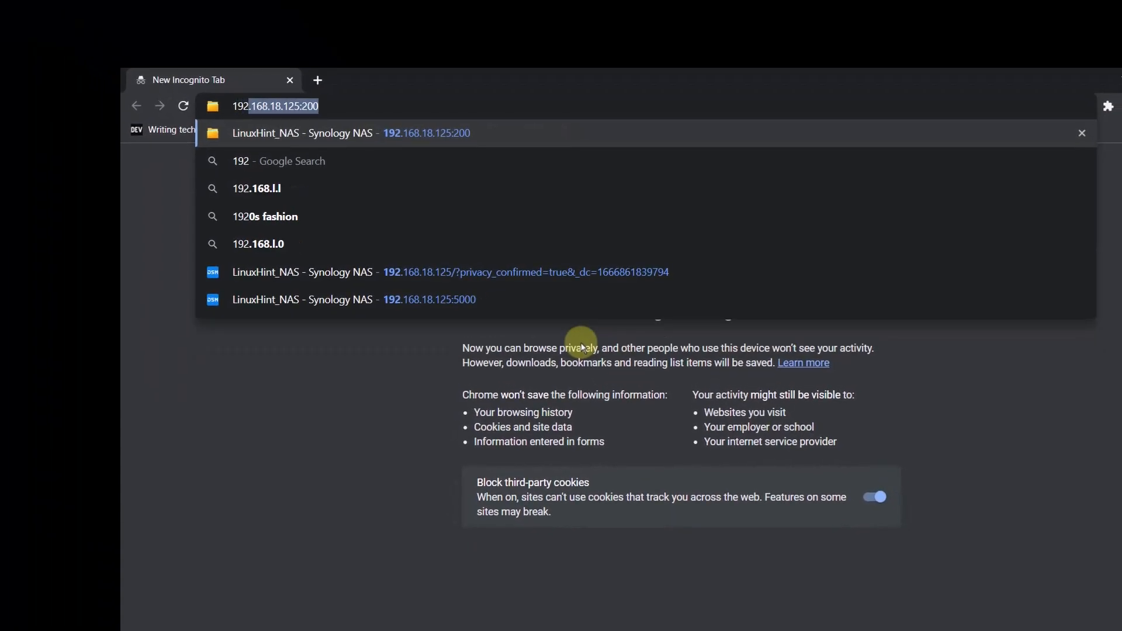
pyautogui.write('.168.18.125')
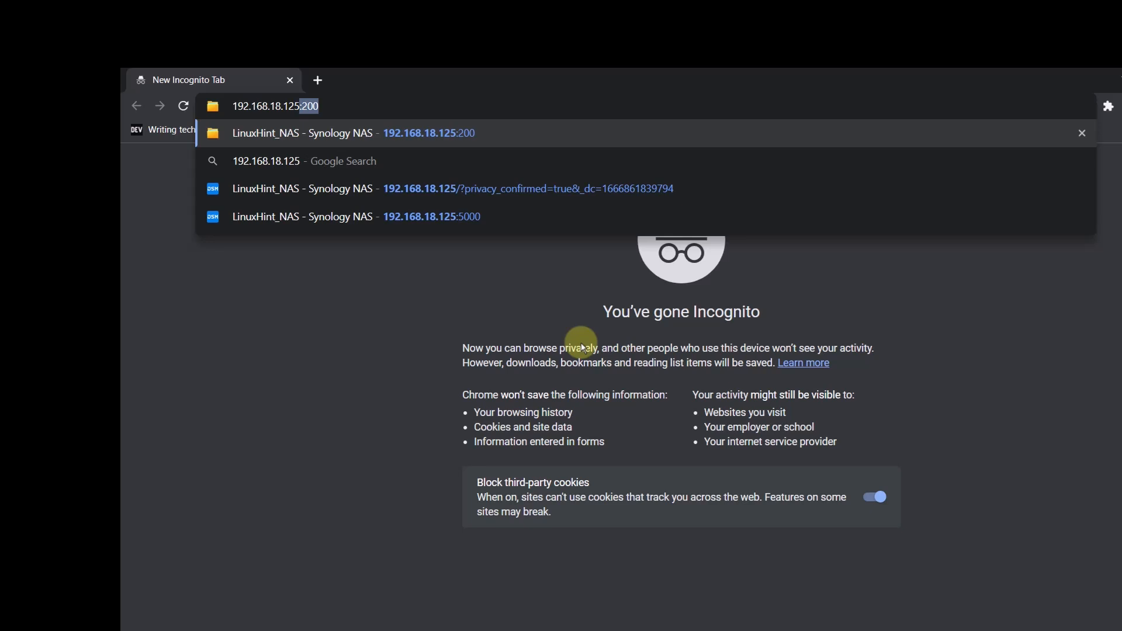
pyautogui.write(':3000')
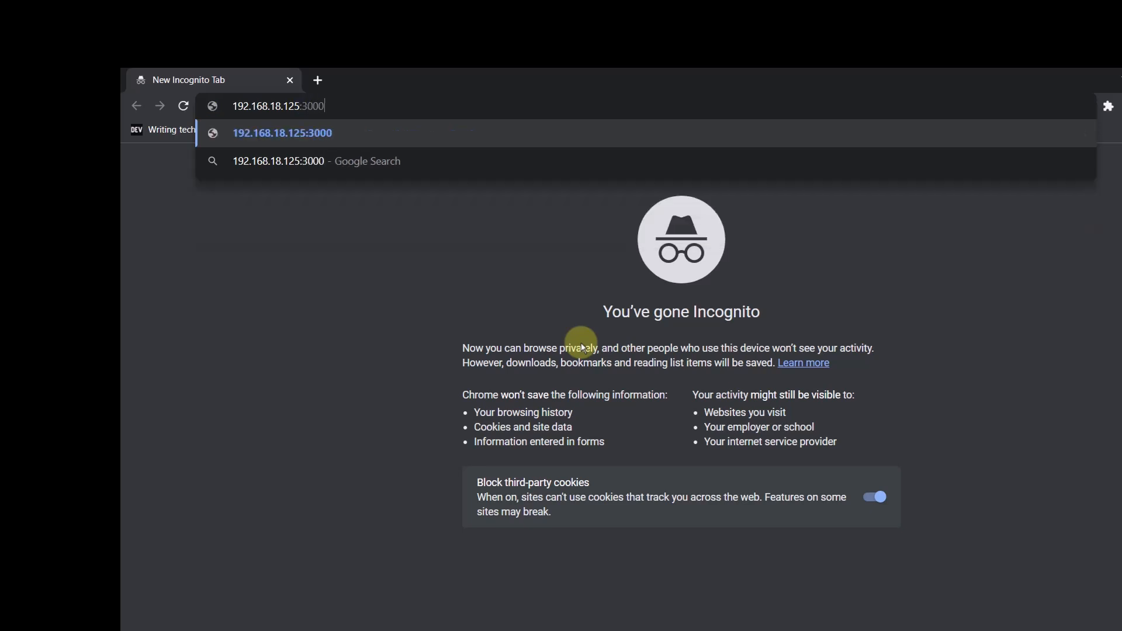
pyautogui.press('Return')
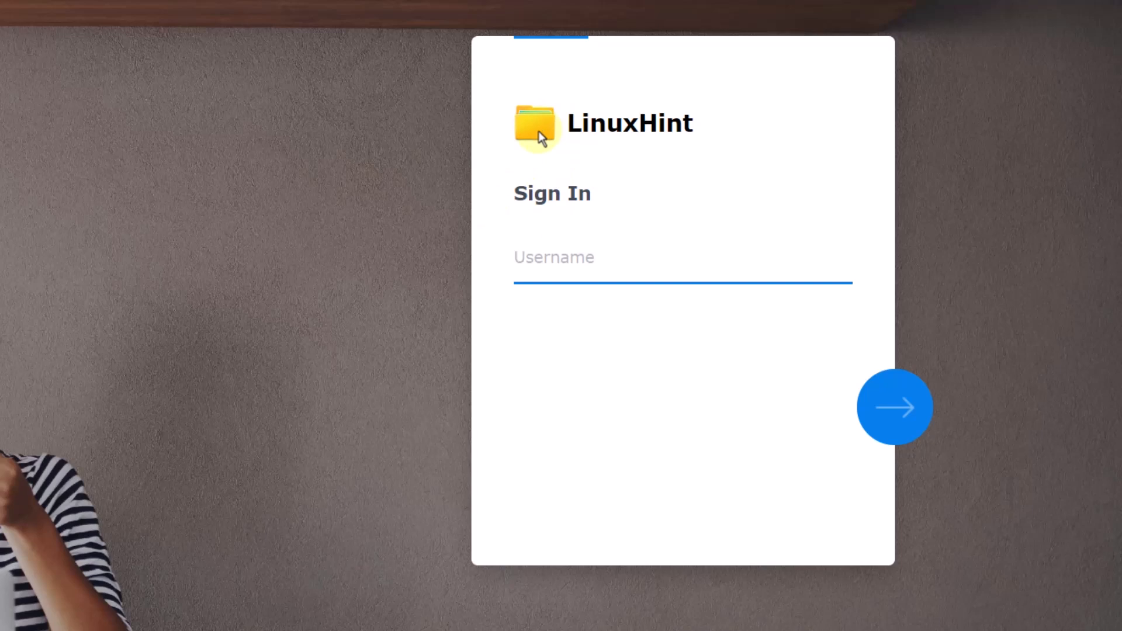
pyautogui.write('testUser1')
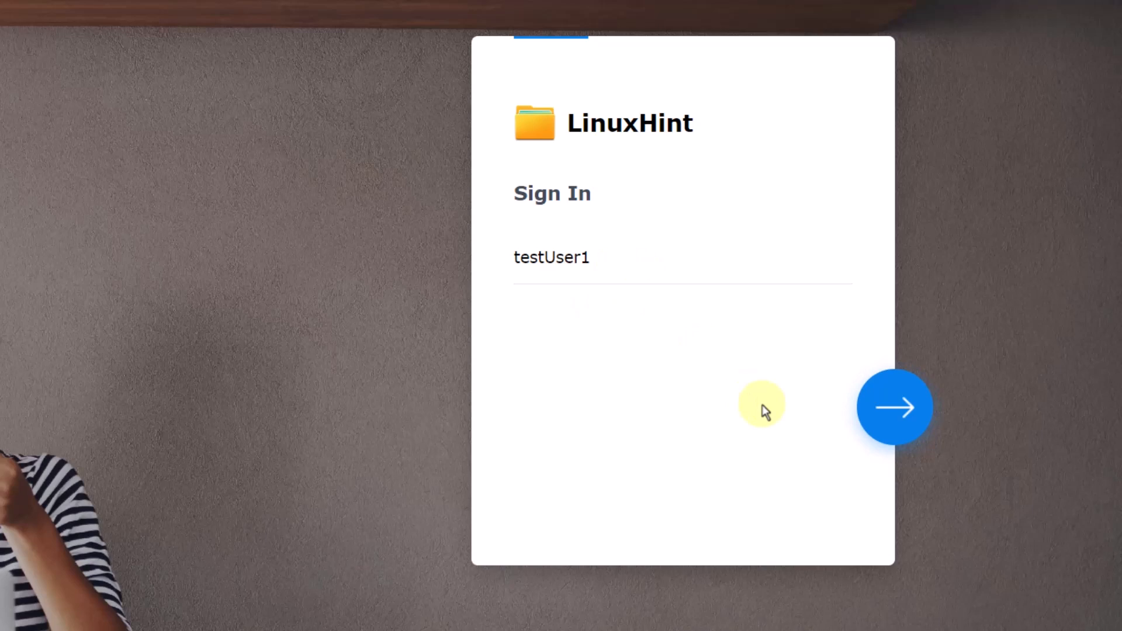
pyautogui.click(891, 407)
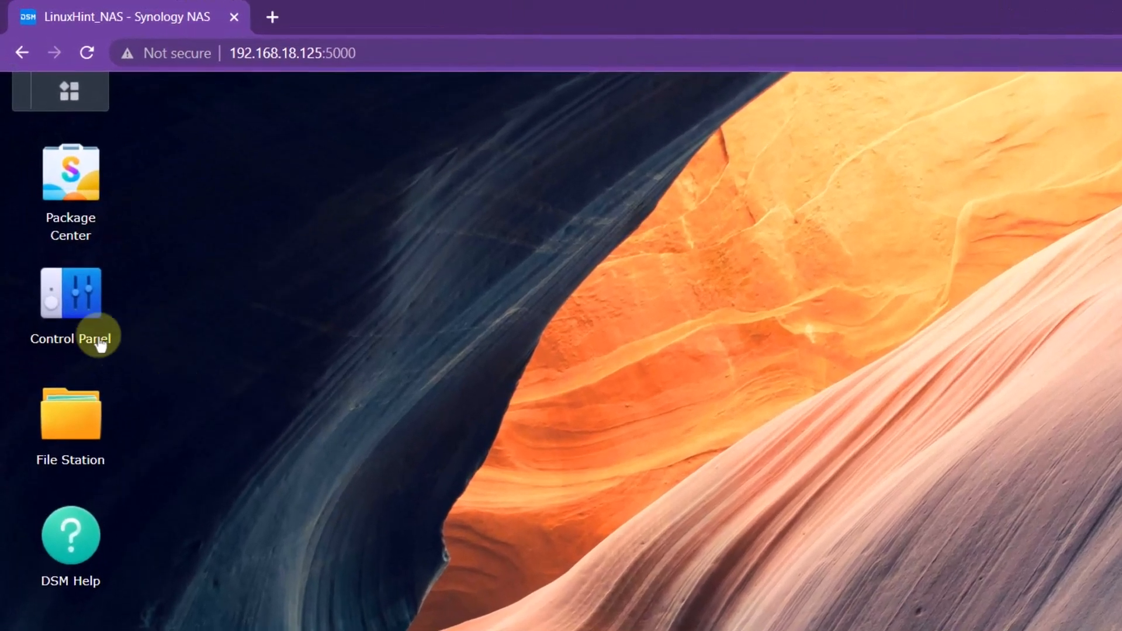
# - Enable QuickConnect in External Access, sign in to a Synology Account, and set the QuickConnect ID to linux-hint
pyautogui.click(67, 241)
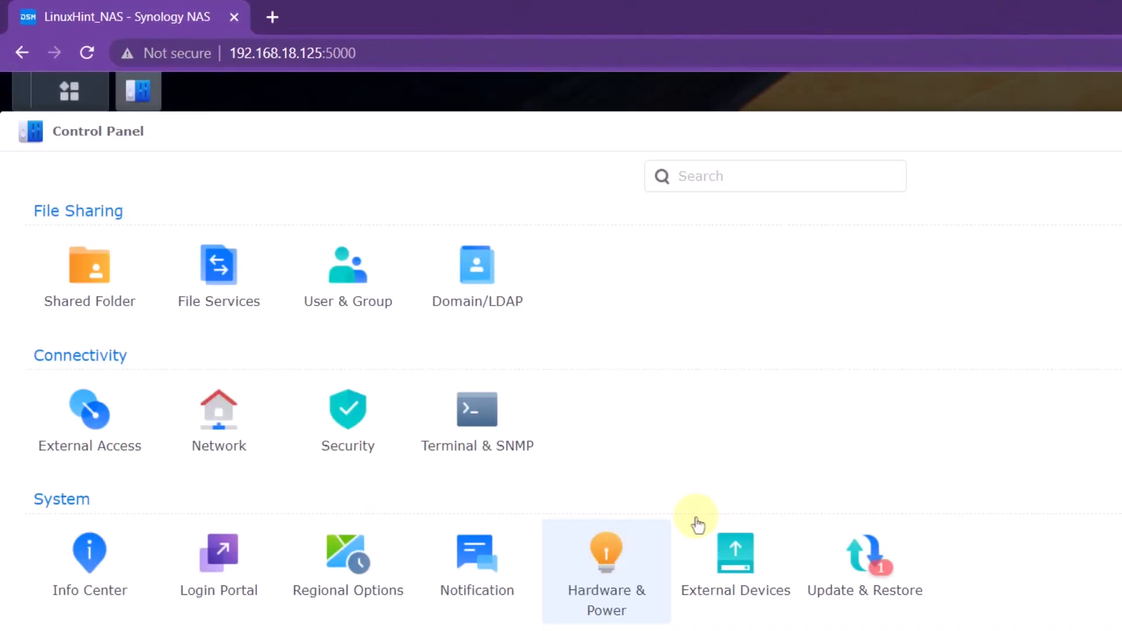
pyautogui.click(80, 437)
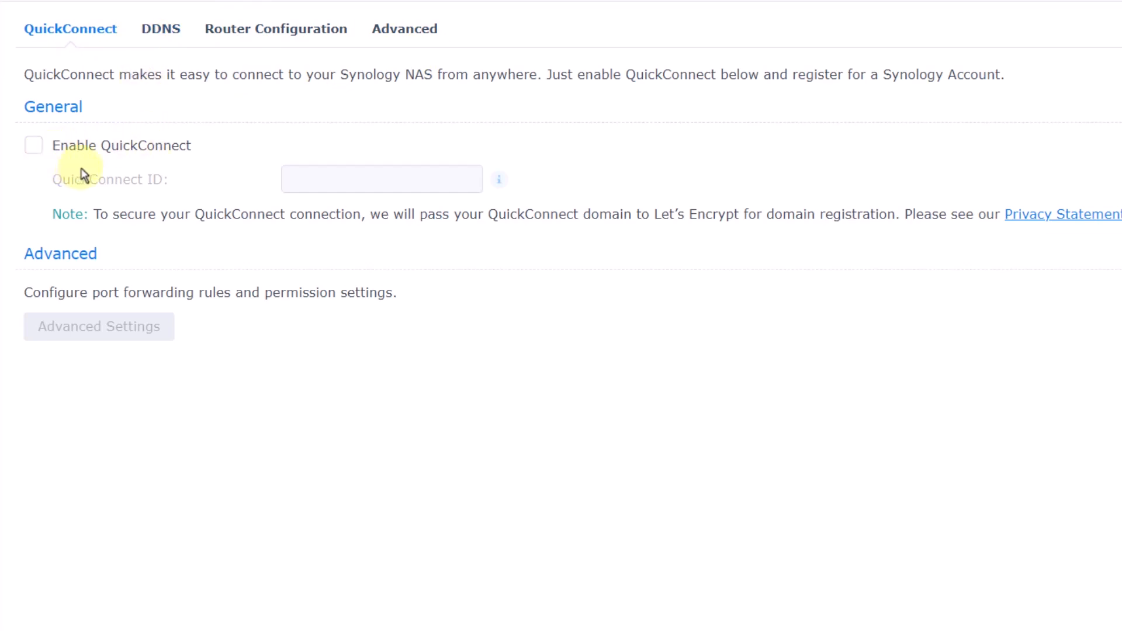
pyautogui.click(35, 146)
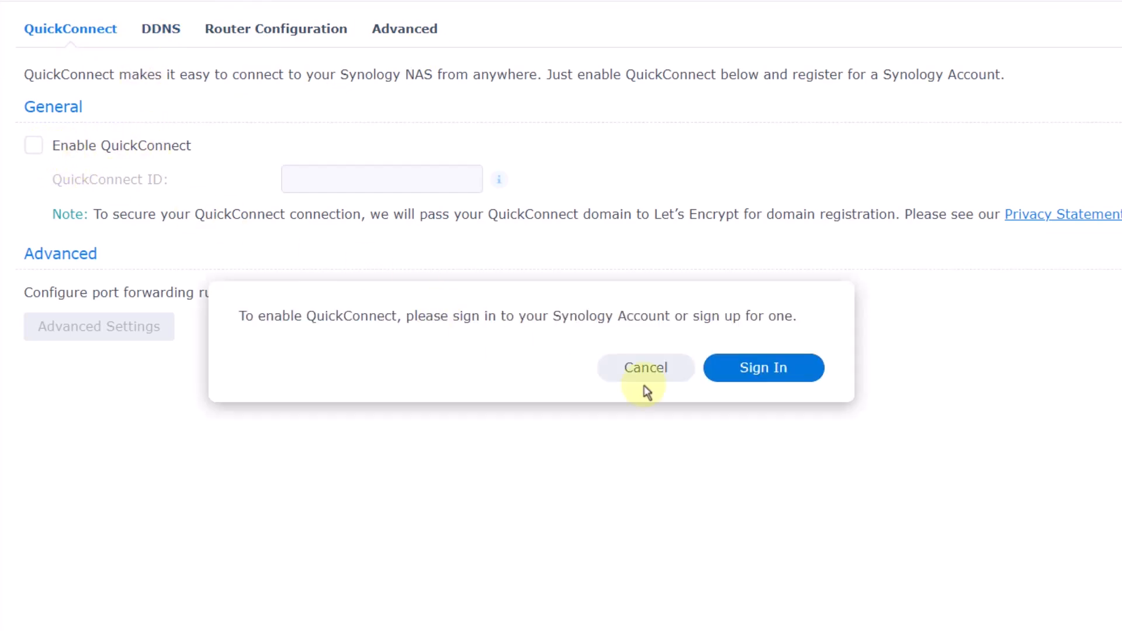
pyautogui.click(746, 381)
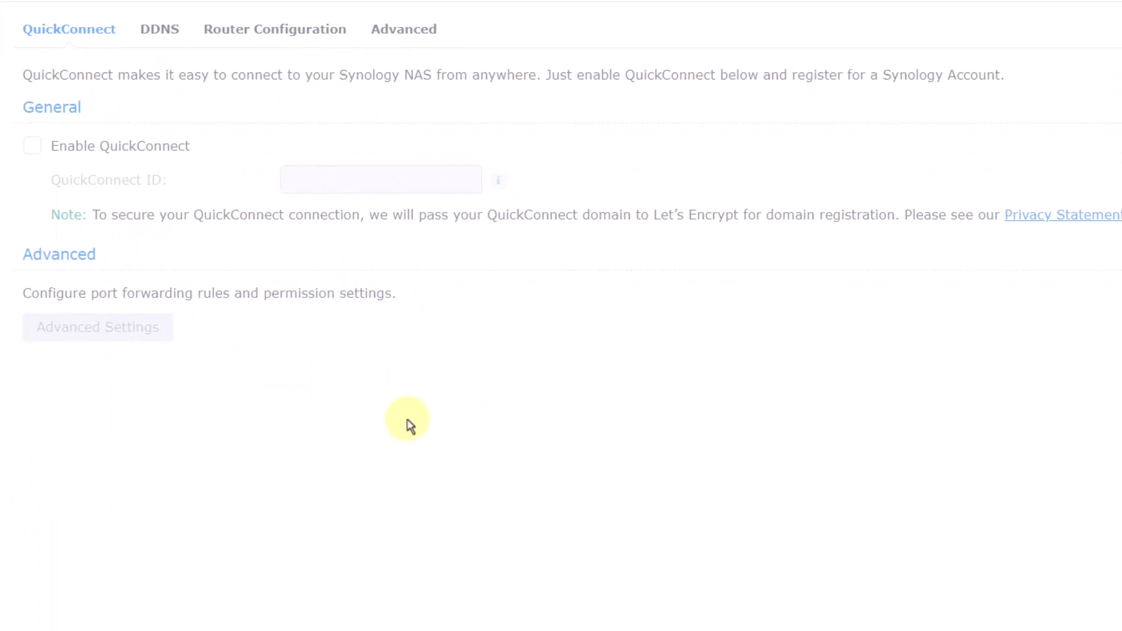
pyautogui.click(368, 178)
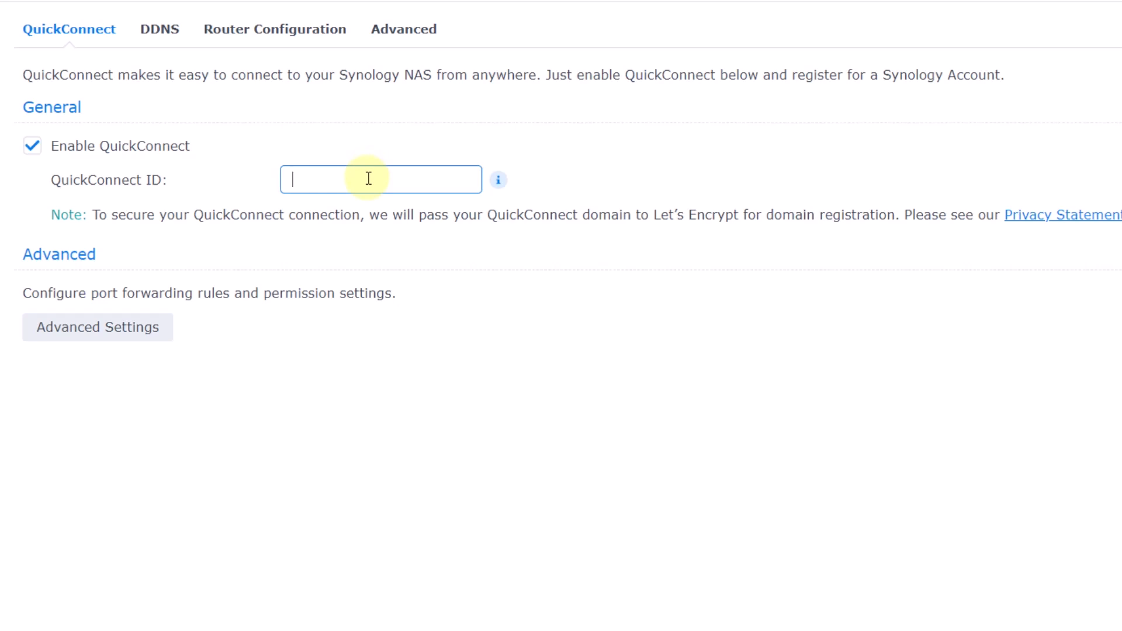
pyautogui.write('linux-hint')
pyautogui.click(120, 331)
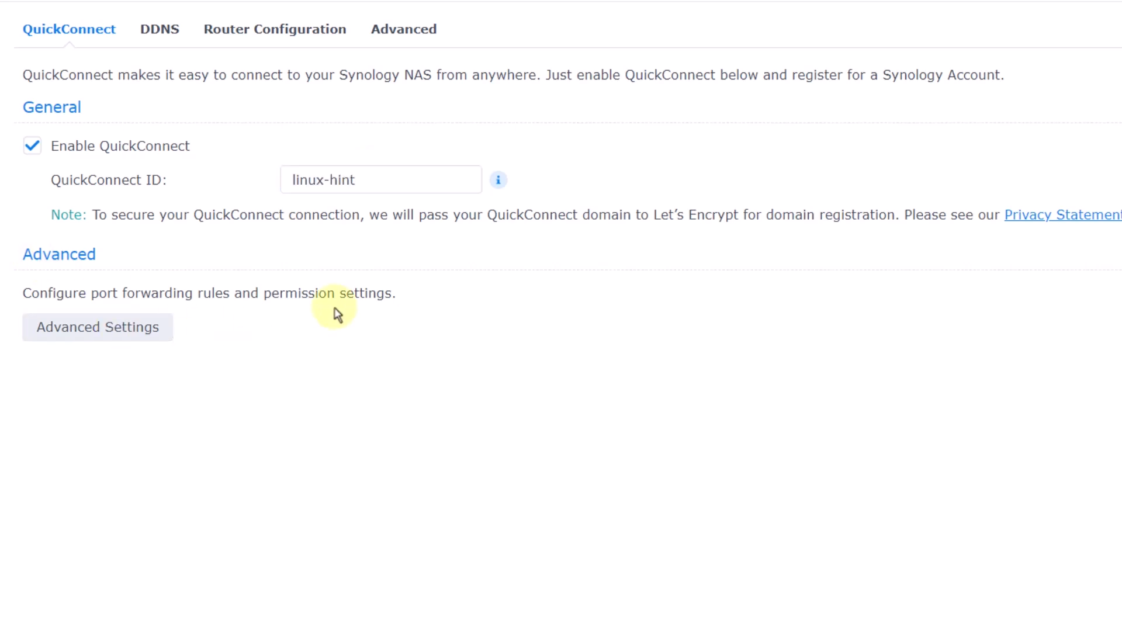
pyautogui.click(124, 335)
# - Accept relay, port forwarding and all access permissions, check the linux-hint QuickConnect.to link, then view DDNS
pyautogui.click(130, 342)
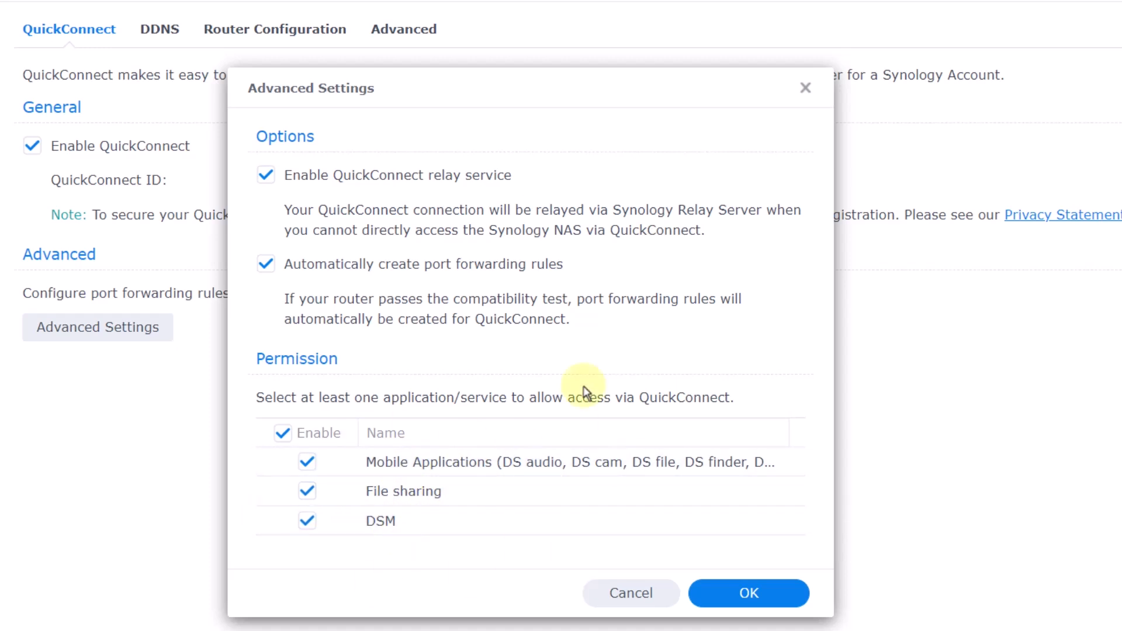
pyautogui.click(758, 596)
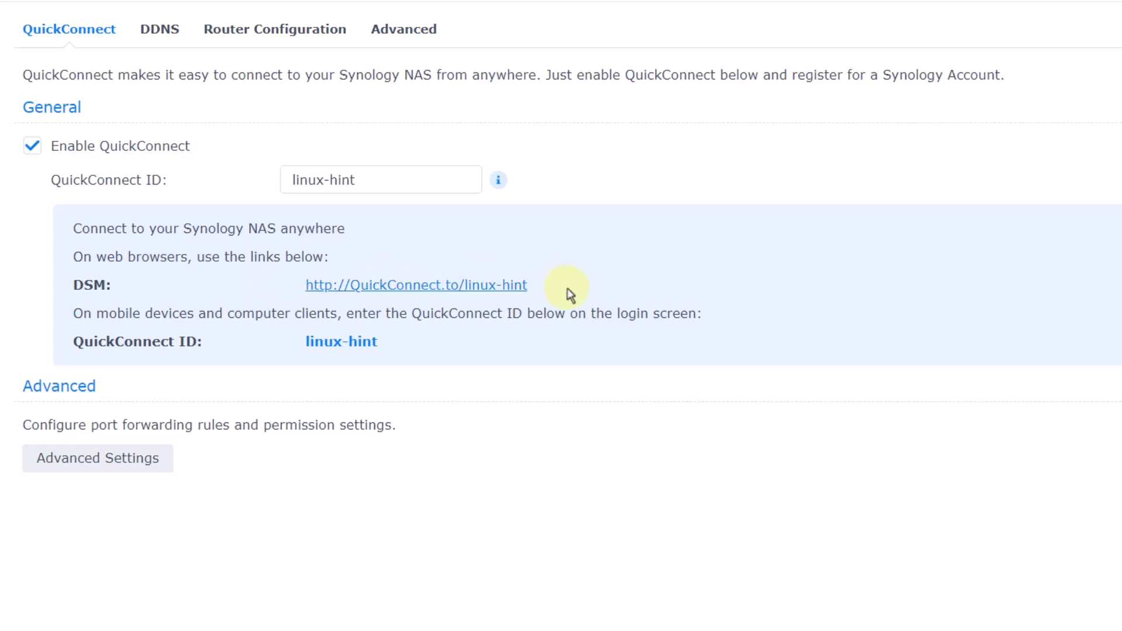
pyautogui.moveTo(528, 286); pyautogui.dragTo(290, 300)
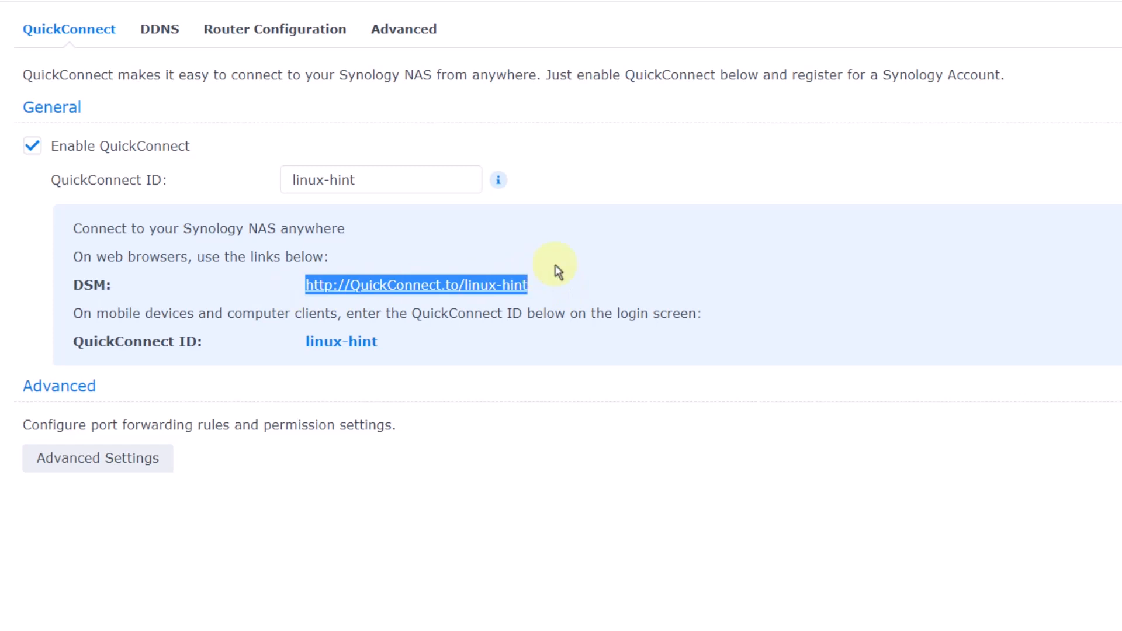
pyautogui.click(557, 285)
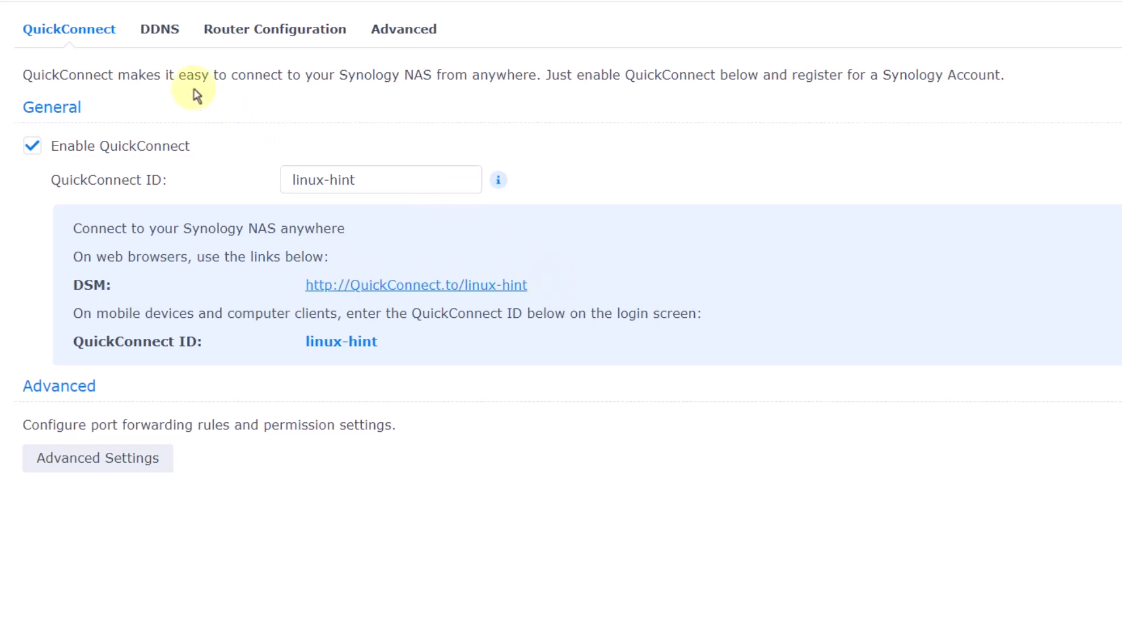
pyautogui.click(166, 41)
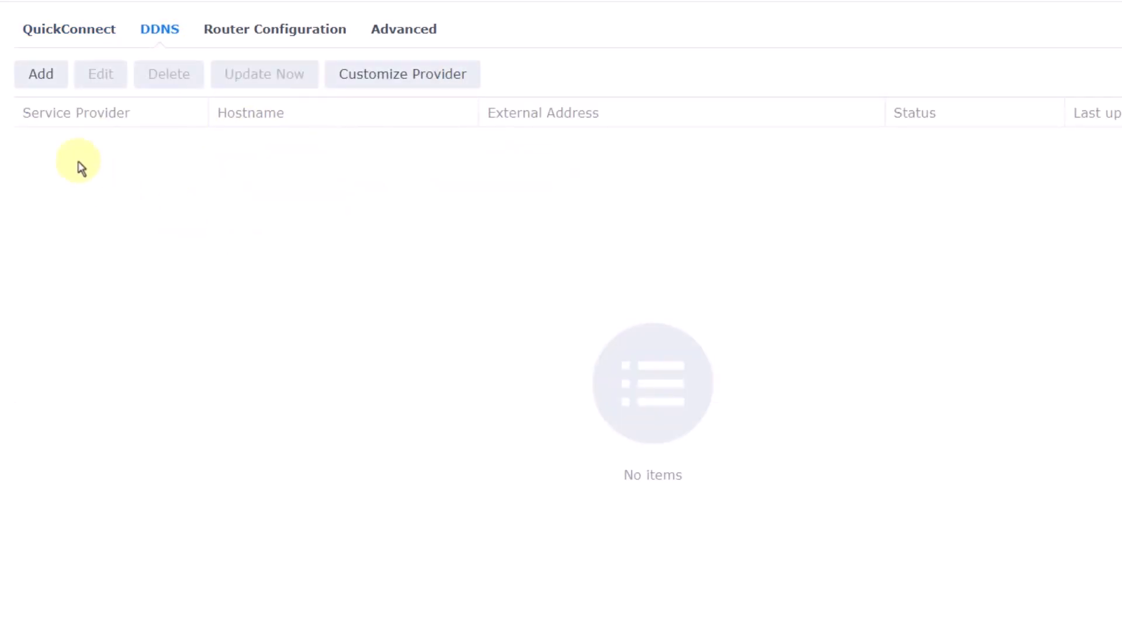
# - Add a DDNS entry with Synology as provider and LH-nas as the hostname
pyautogui.click(33, 77)
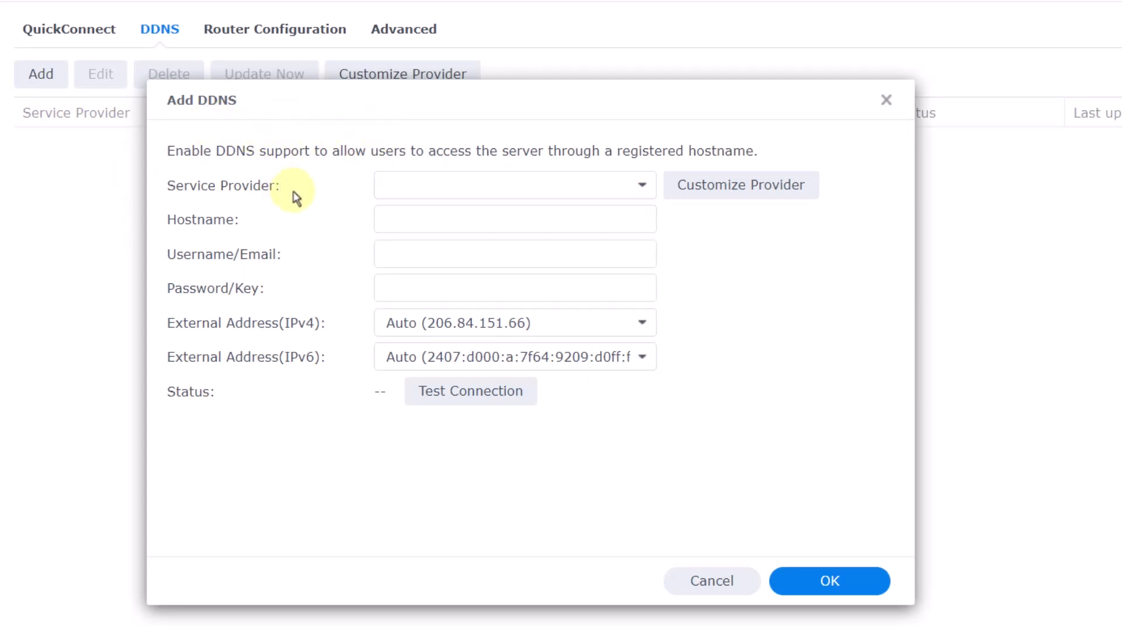
pyautogui.click(410, 195)
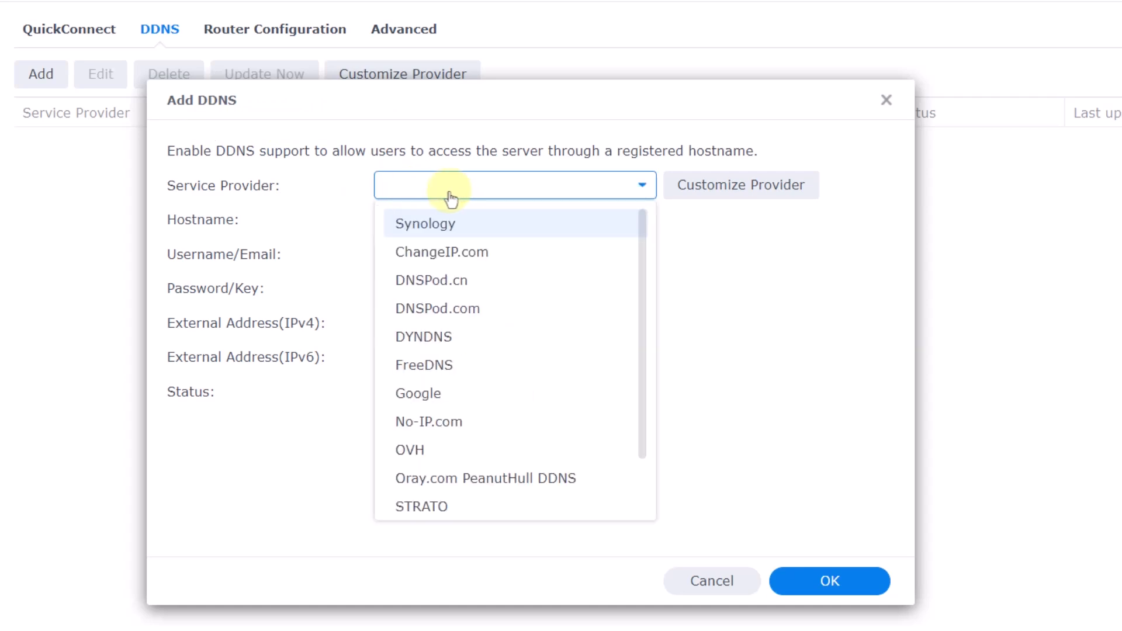
pyautogui.click(441, 237)
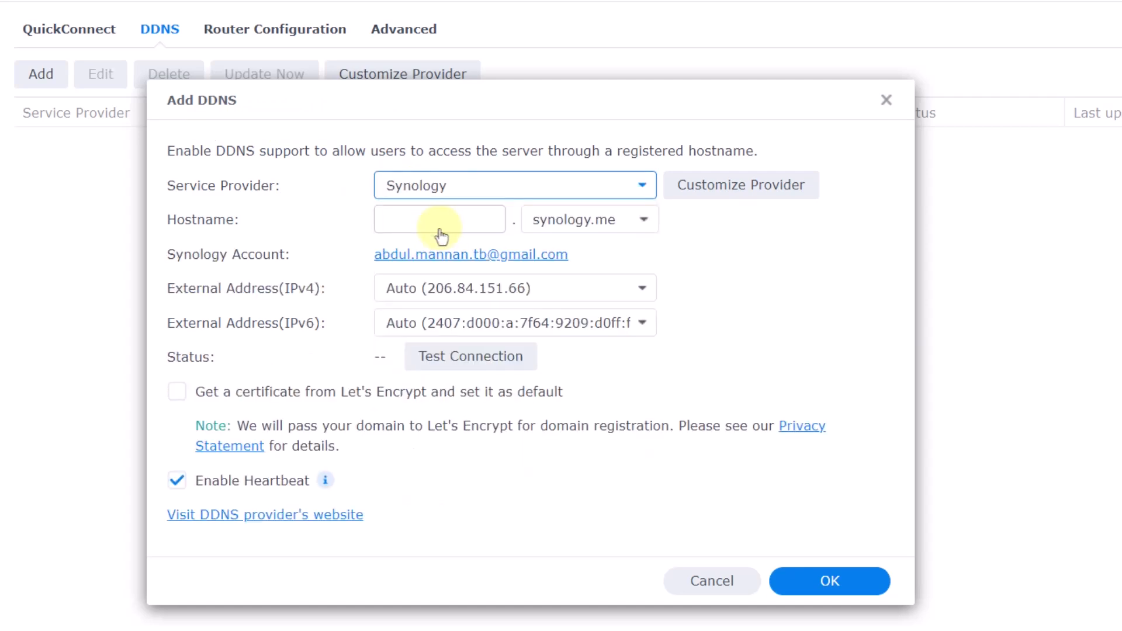
pyautogui.click(499, 183)
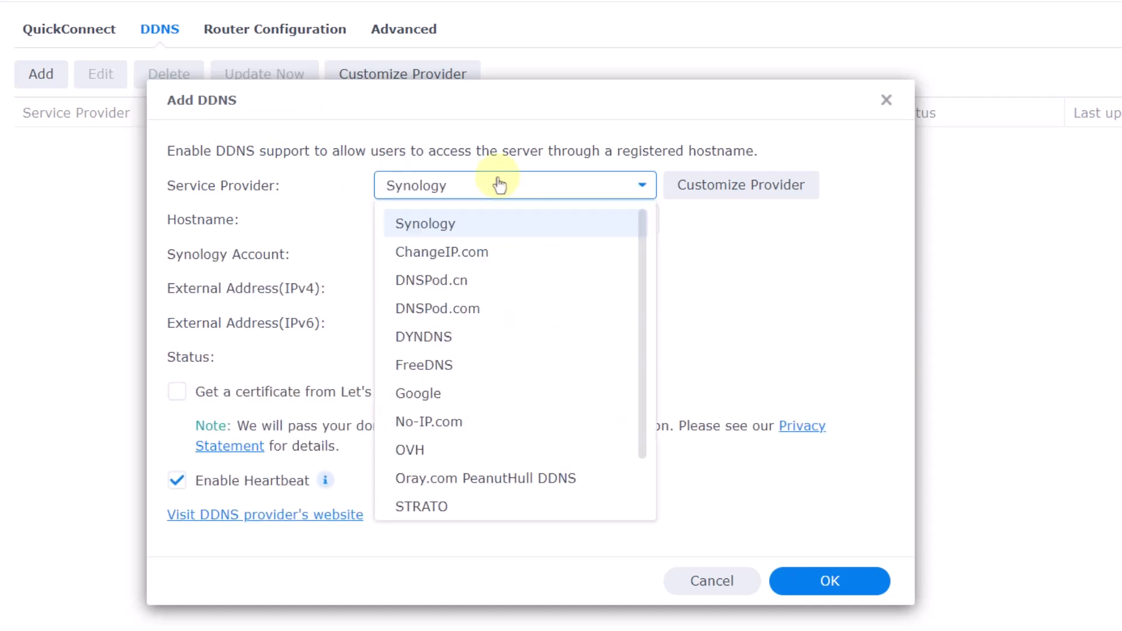
pyautogui.click(451, 251)
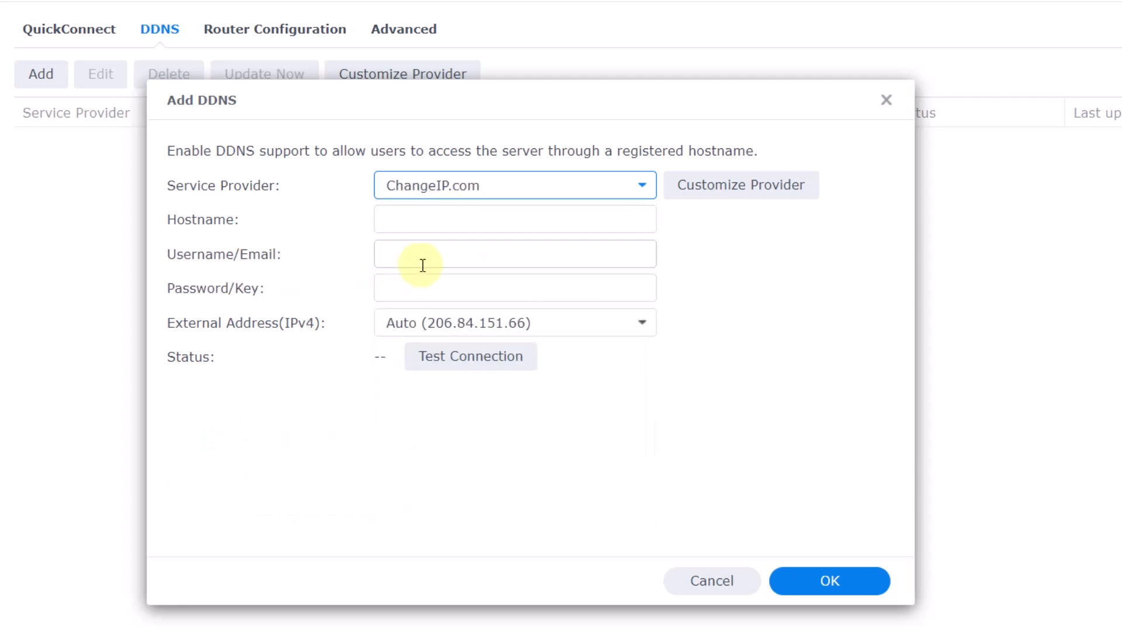
pyautogui.click(465, 195)
pyautogui.click(422, 237)
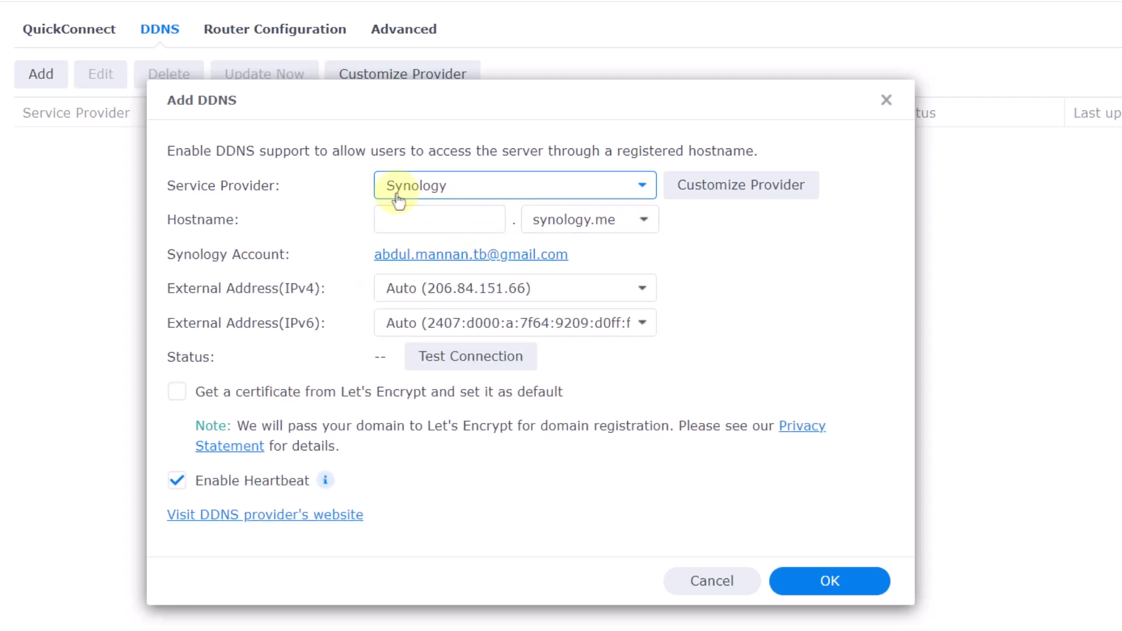
pyautogui.click(409, 222)
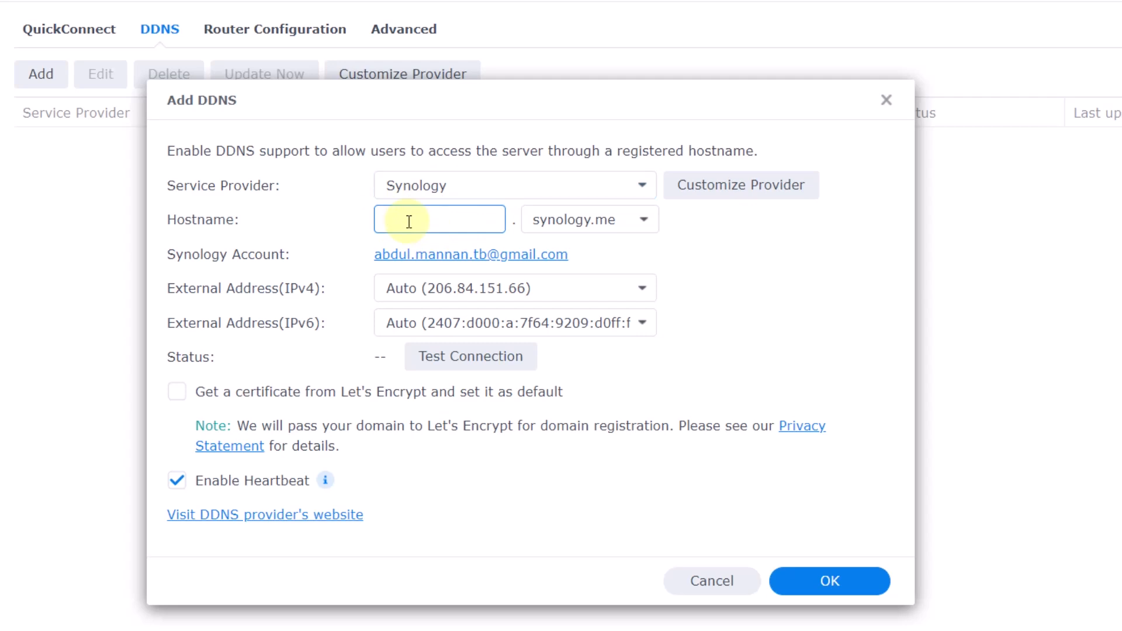
pyautogui.write('LH-nas')
pyautogui.click(727, 262)
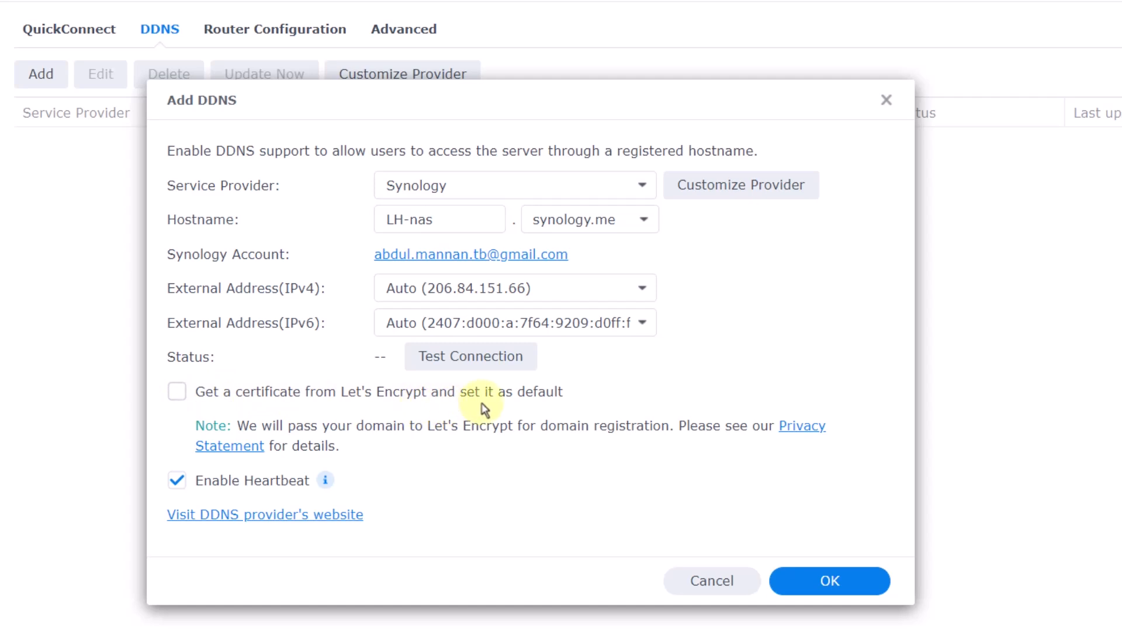
# - Request a Let's Encrypt certificate, test the connection, save, and accept LH-nas.synology.me as default certificate
pyautogui.click(178, 397)
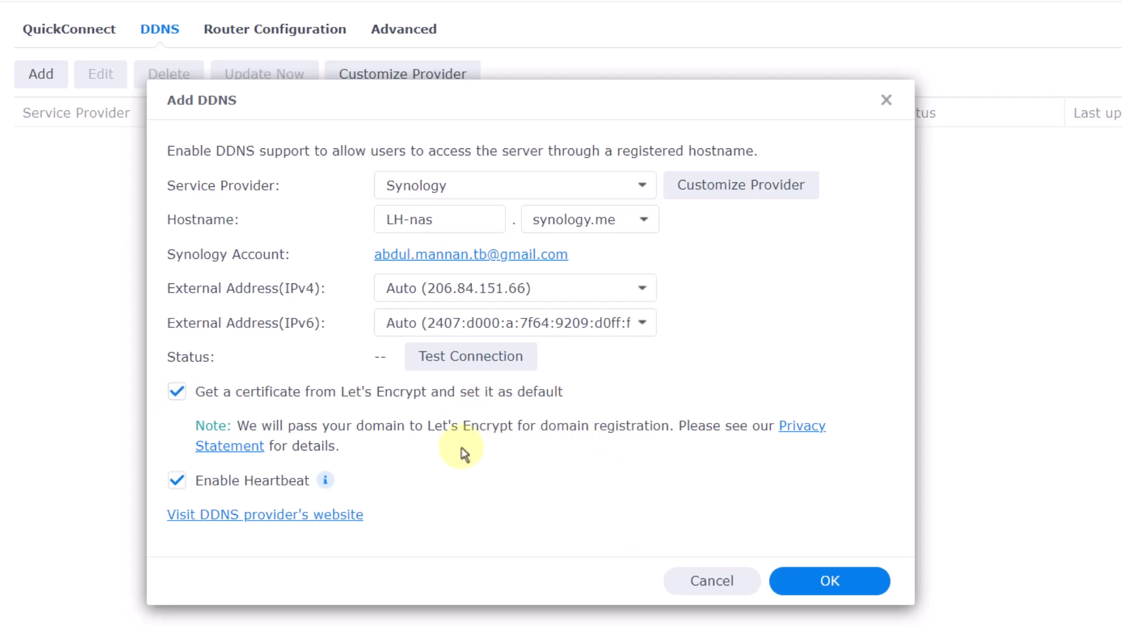
pyautogui.click(485, 360)
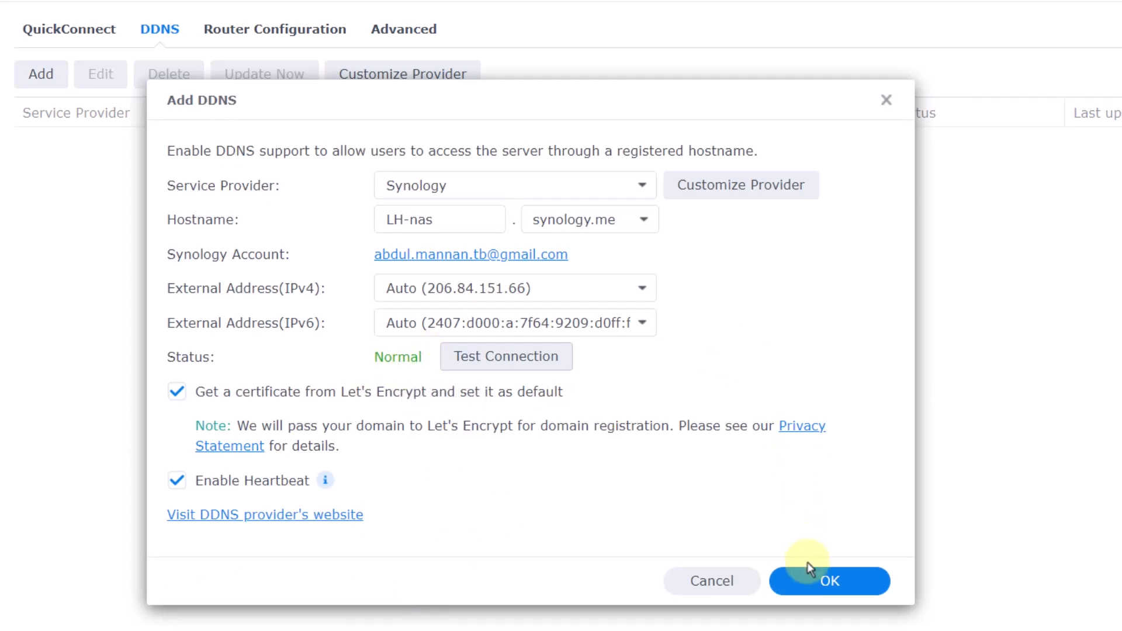
pyautogui.click(809, 589)
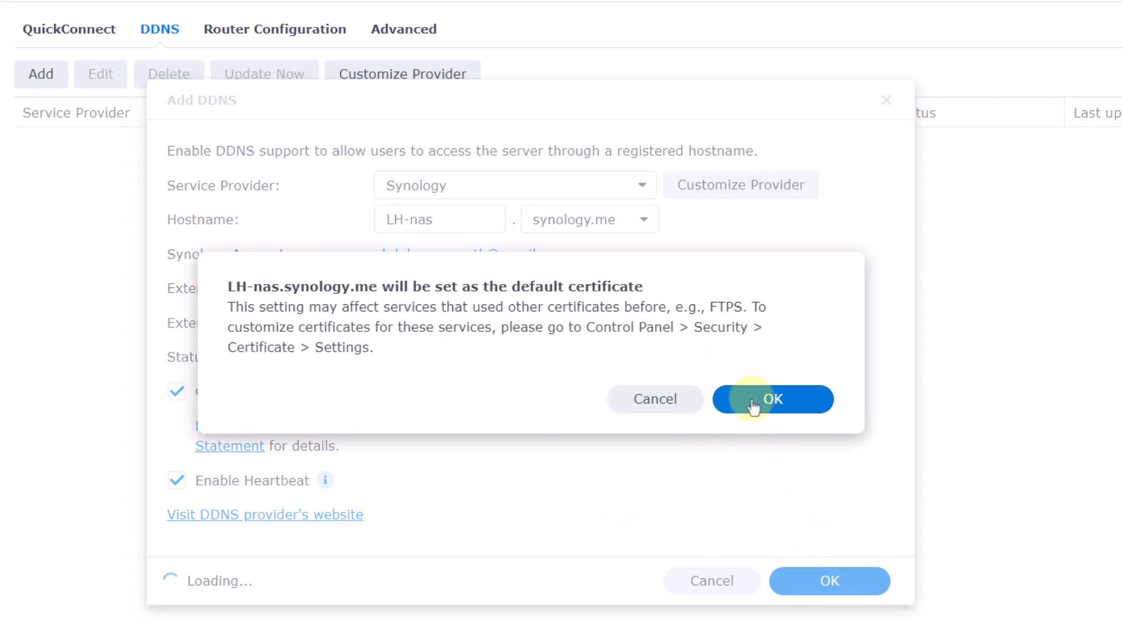
pyautogui.click(753, 403)
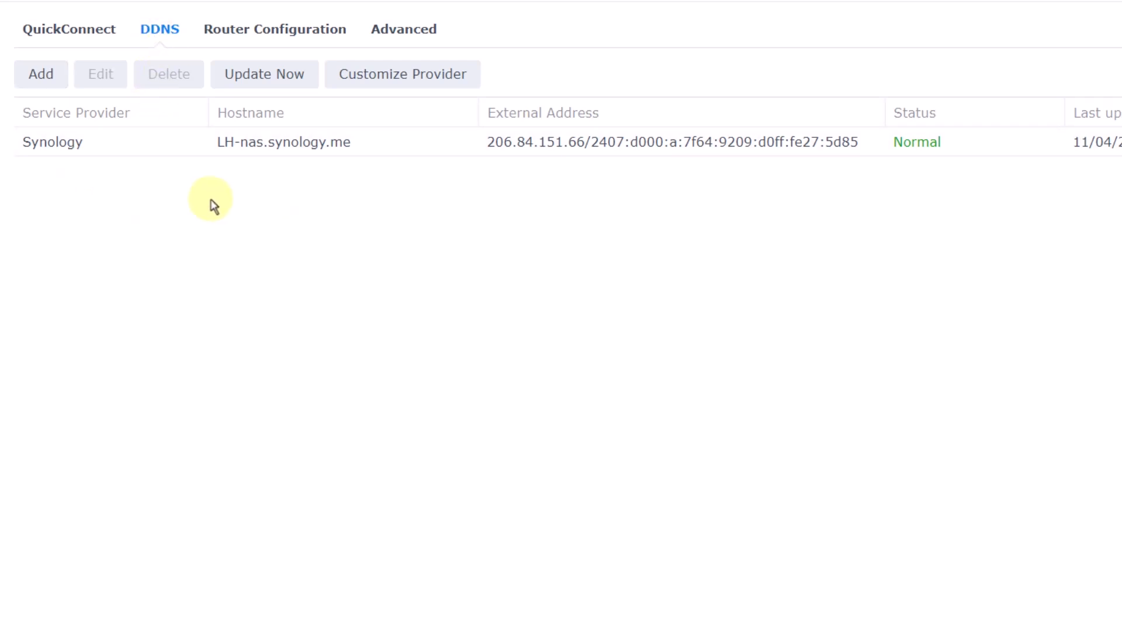
# - Copy the DSM QuickConnect web address and paste it into a new Chrome tab
pyautogui.click(75, 32)
pyautogui.tripleClick(374, 295)
pyautogui.rightClick(374, 294)
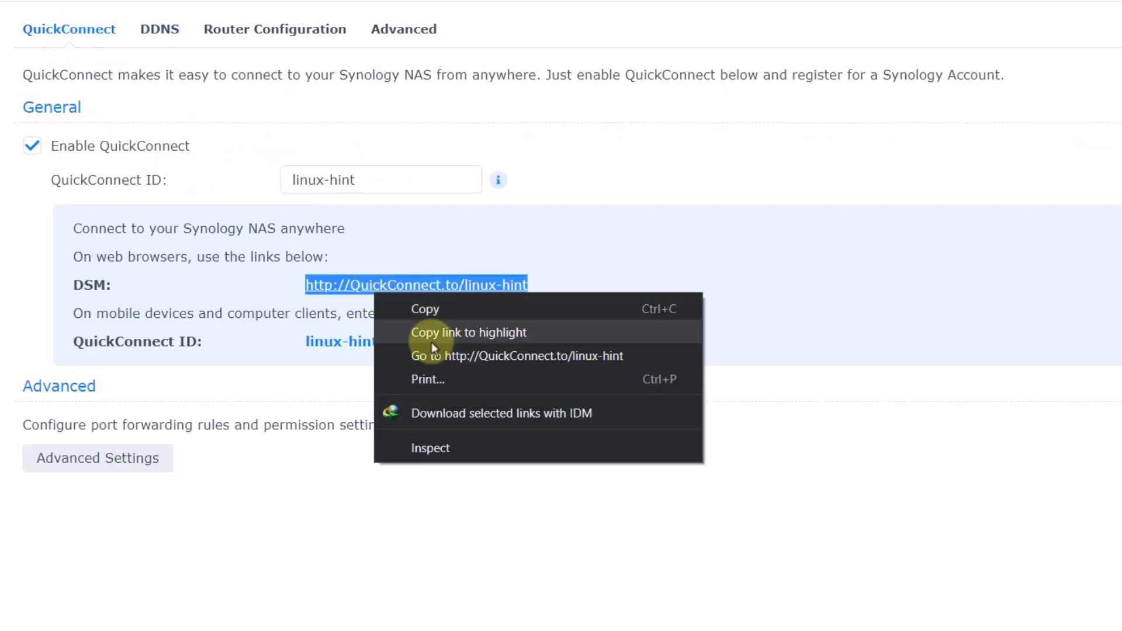
pyautogui.click(439, 312)
pyautogui.hotkey('ctrl', 't')
pyautogui.hotkey('ctrl', 'v')
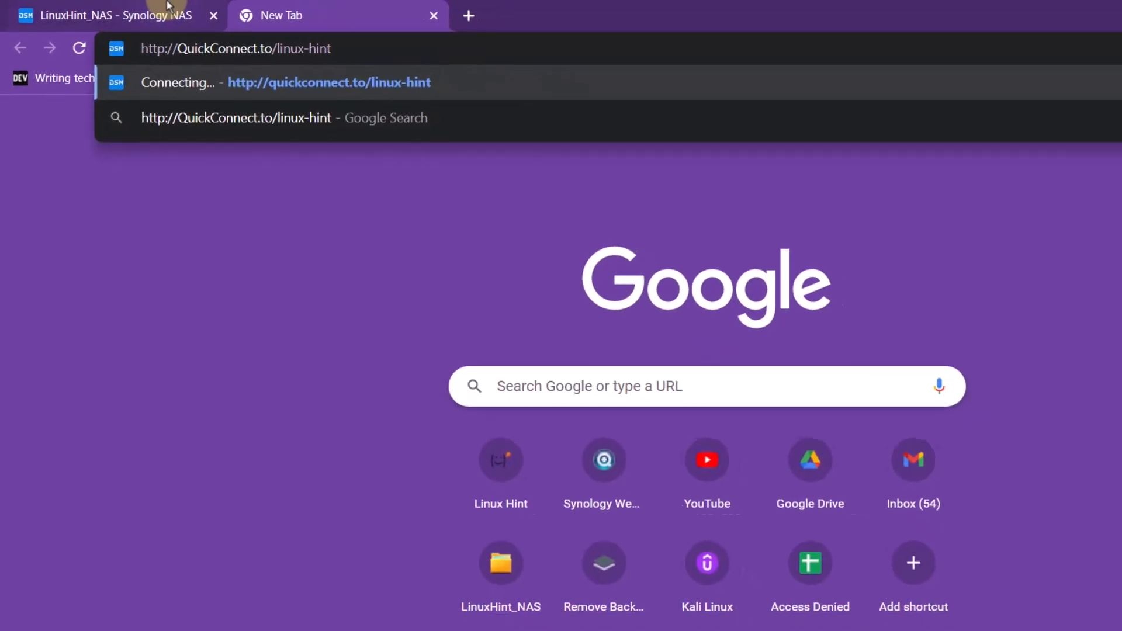
# - Recheck the DDNS entries and Wi-Fi connection, then load the QuickConnect address to reach DSM
pyautogui.click(178, 11)
pyautogui.click(295, 131)
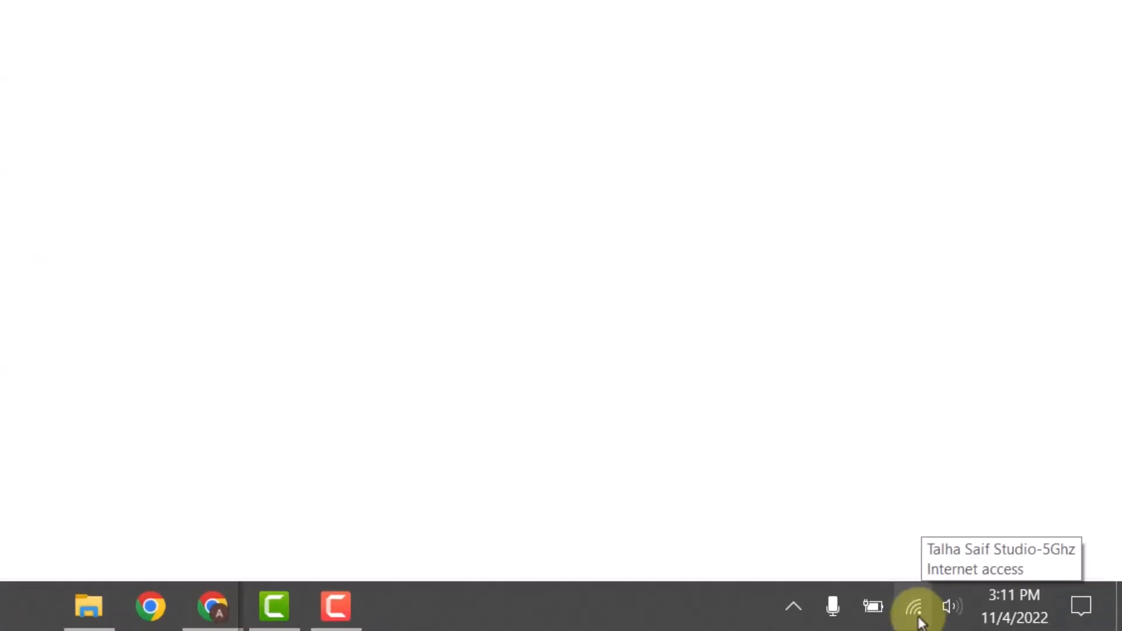
pyautogui.click(915, 610)
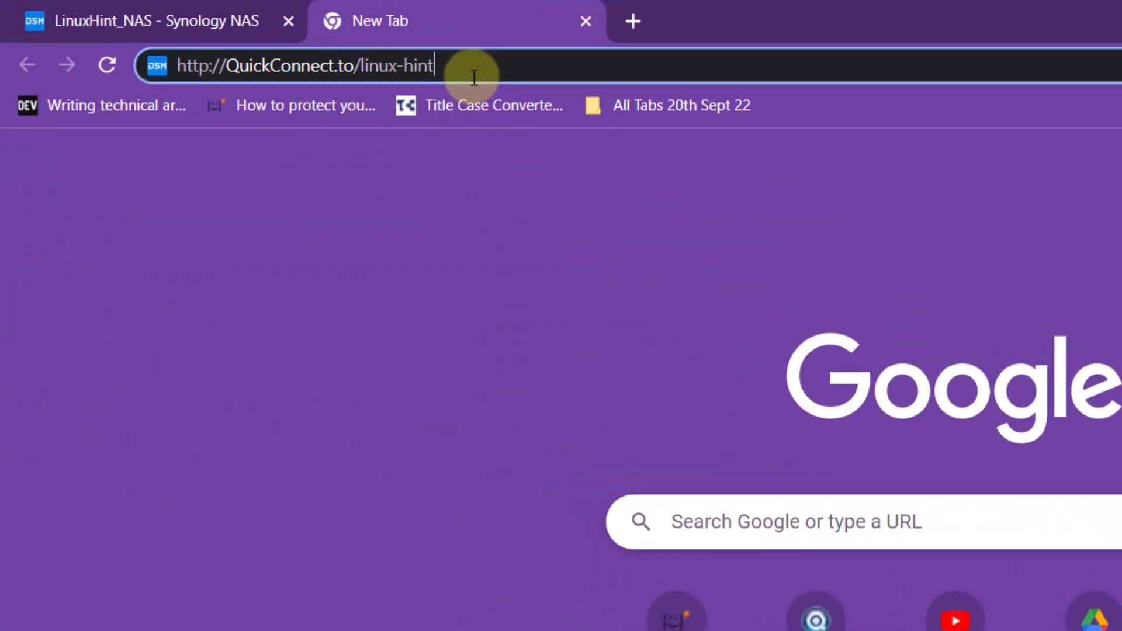
pyautogui.press('Return')
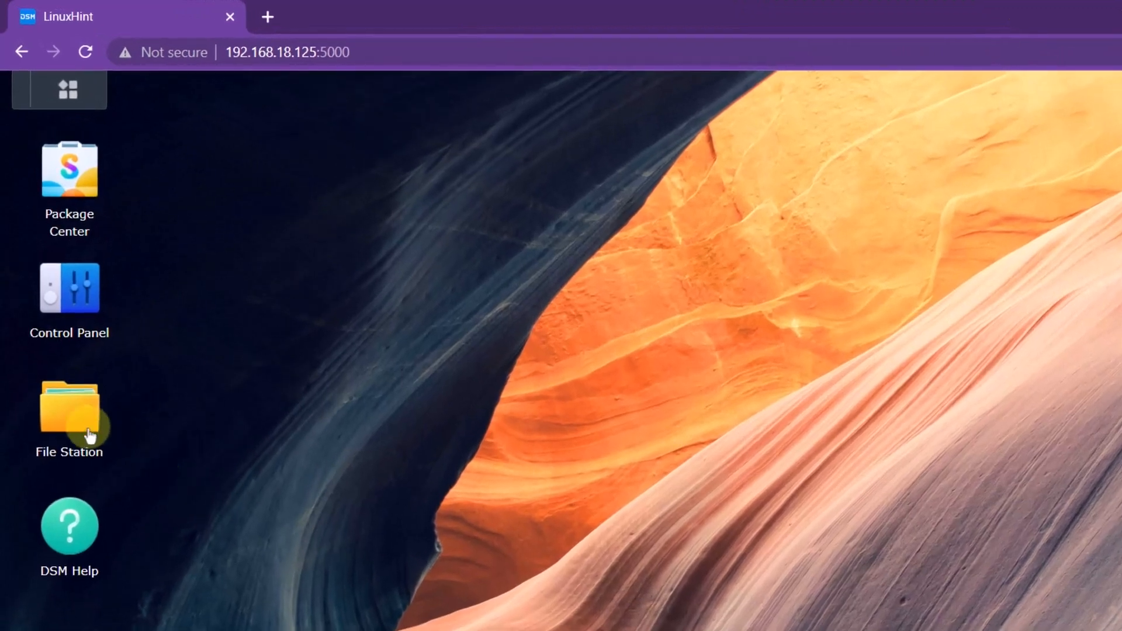
# - Open the Testers folder in File Station and right-click Testing Report.txt
pyautogui.click(65, 318)
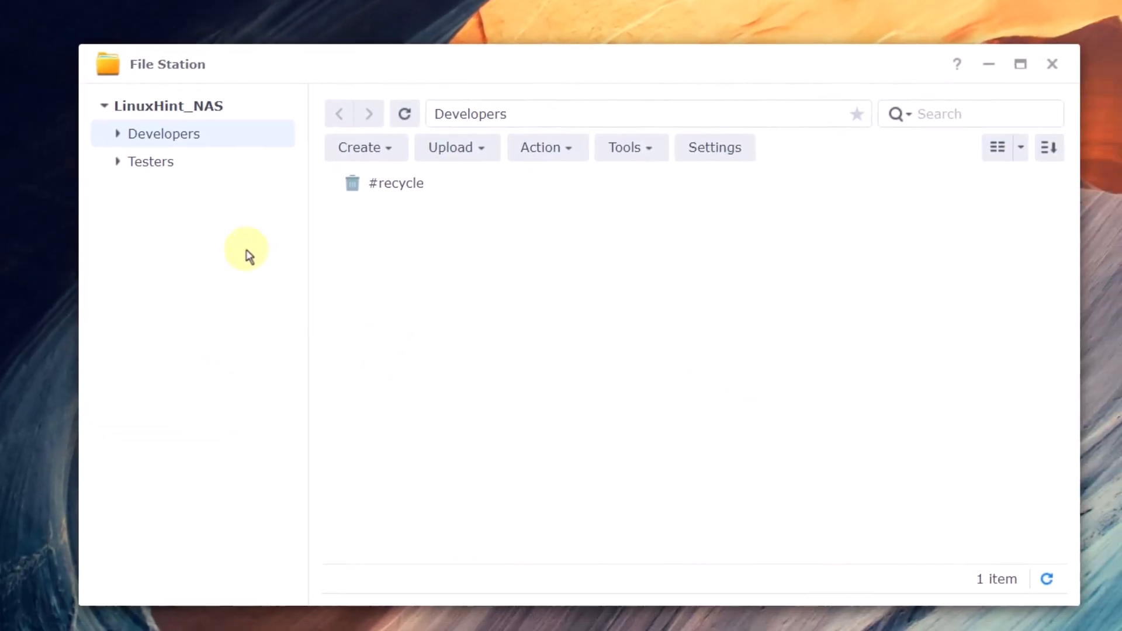
pyautogui.click(150, 168)
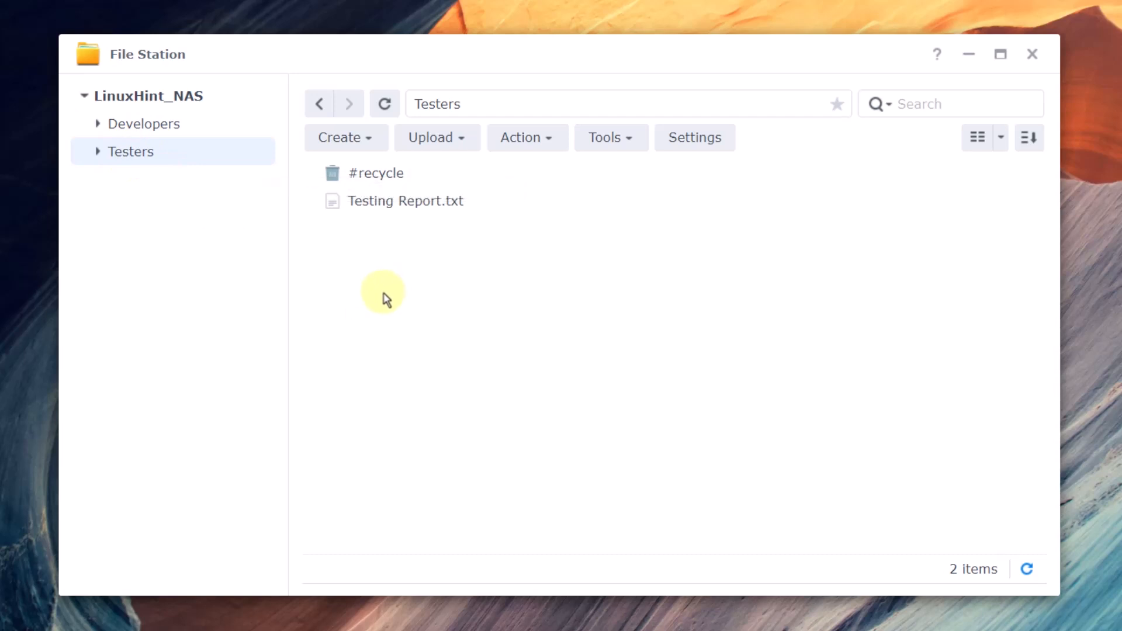
pyautogui.rightClick(372, 209)
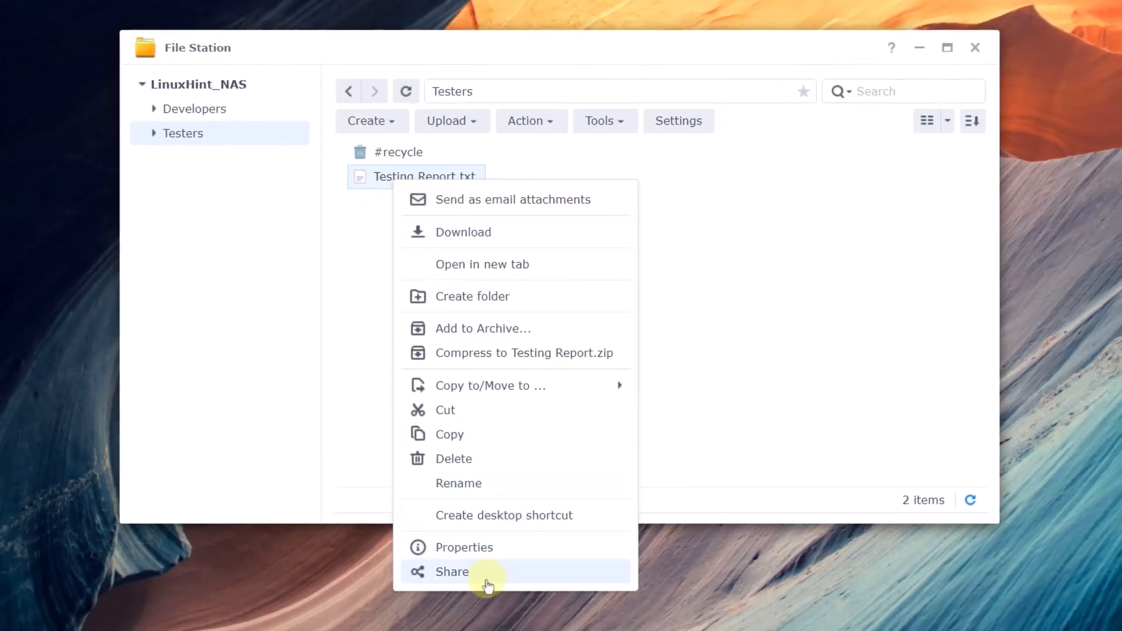
# - Share Testing Report.txt, copy its gofile.me link, and preview the link's QR code
pyautogui.click(460, 575)
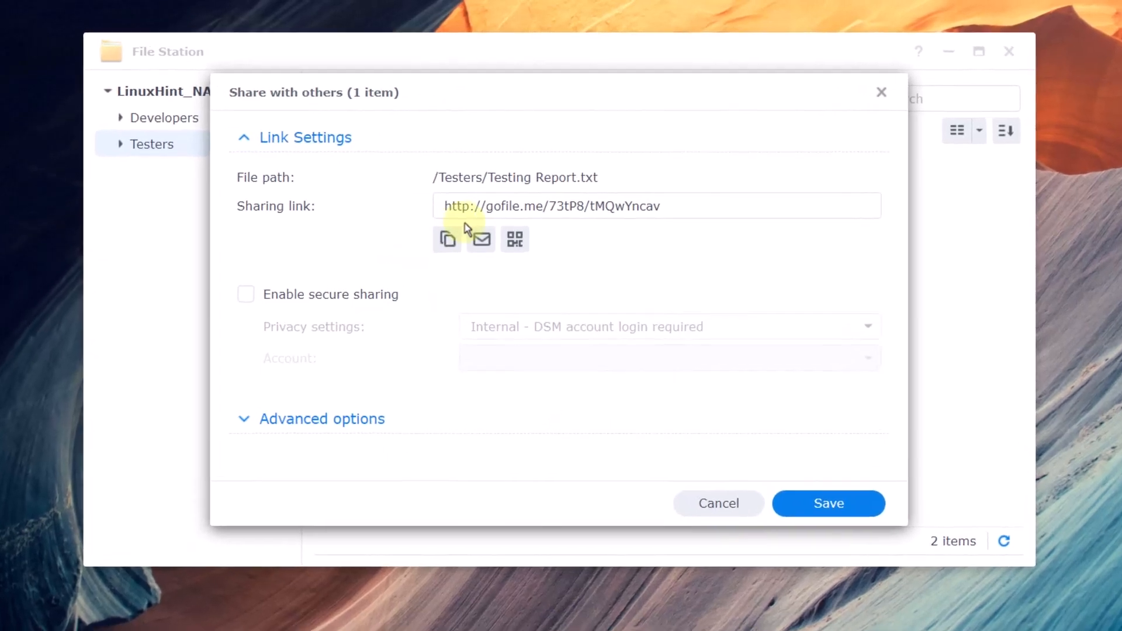
pyautogui.moveTo(451, 191); pyautogui.dragTo(661, 219)
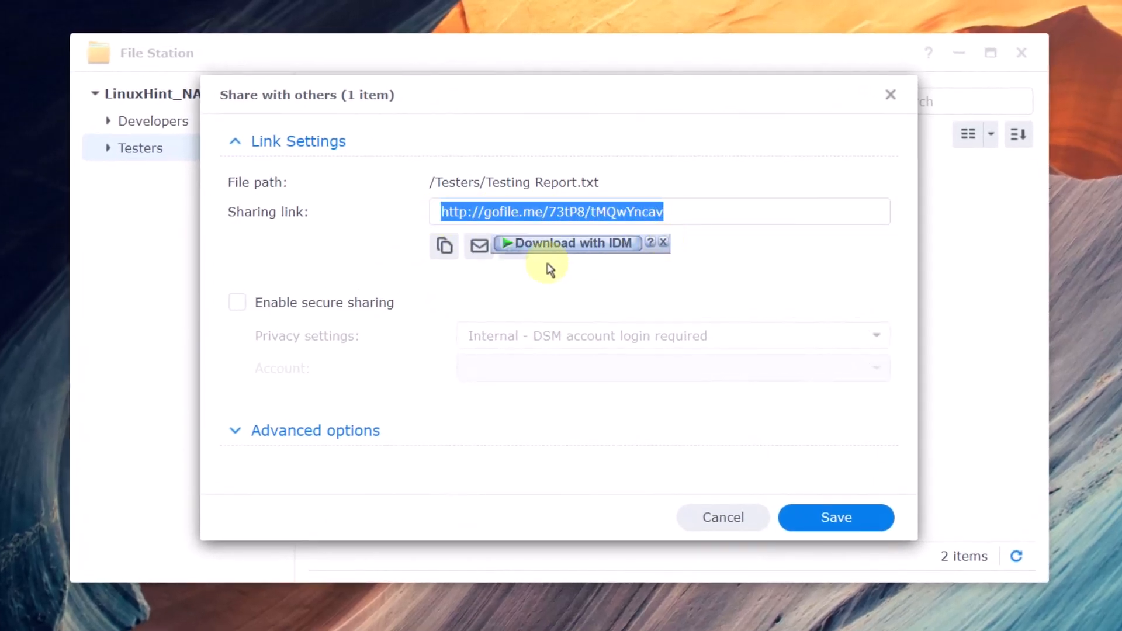
pyautogui.click(446, 248)
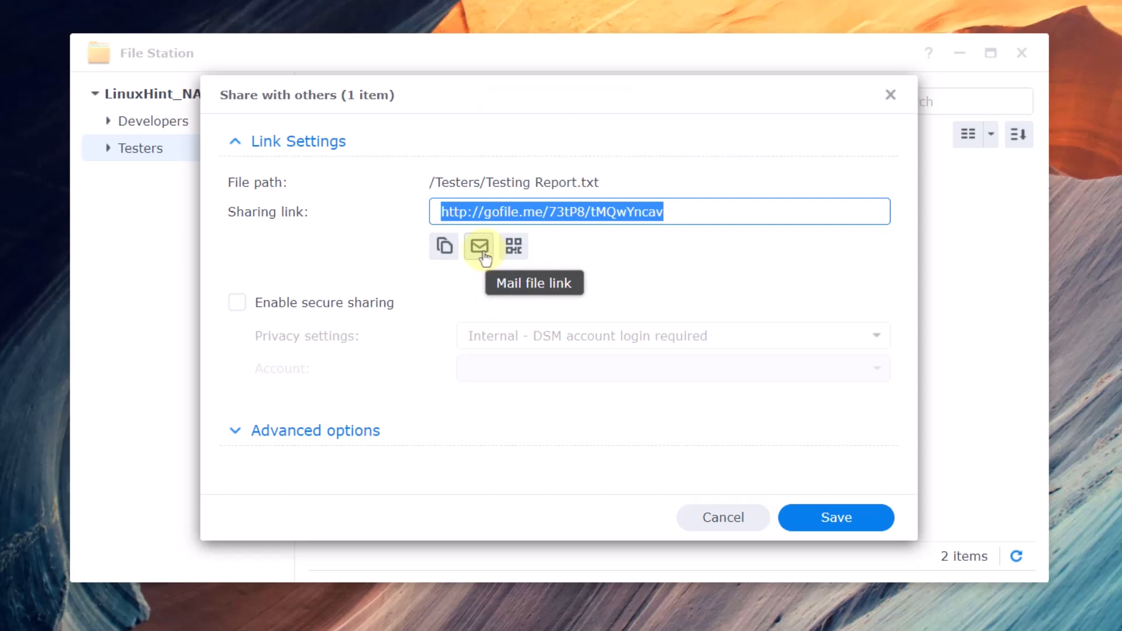
pyautogui.click(515, 247)
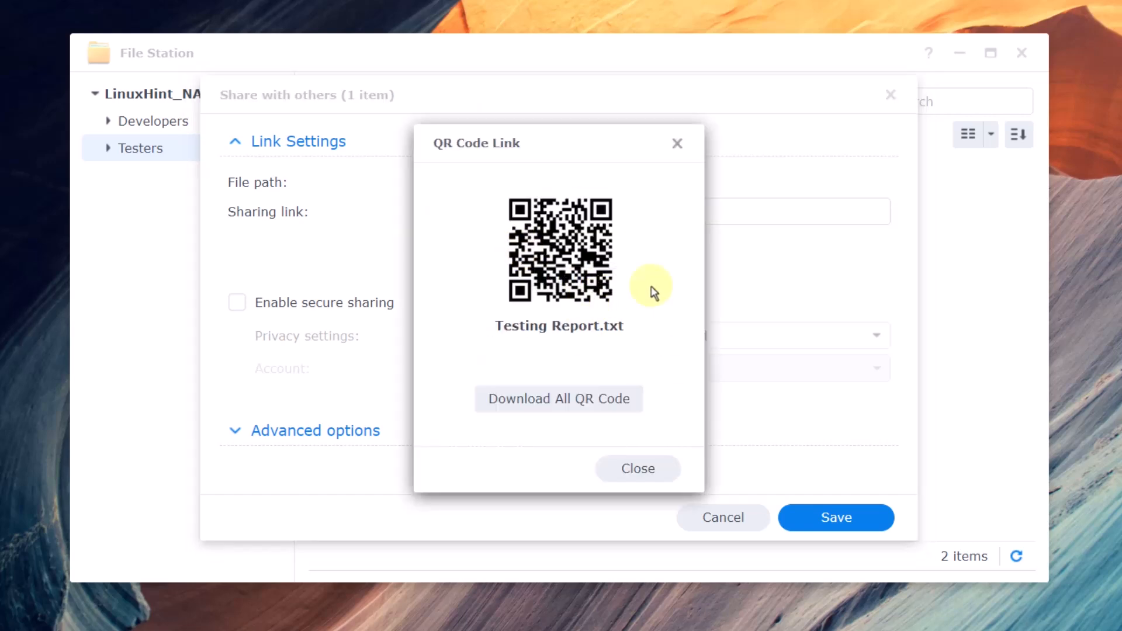
pyautogui.click(677, 144)
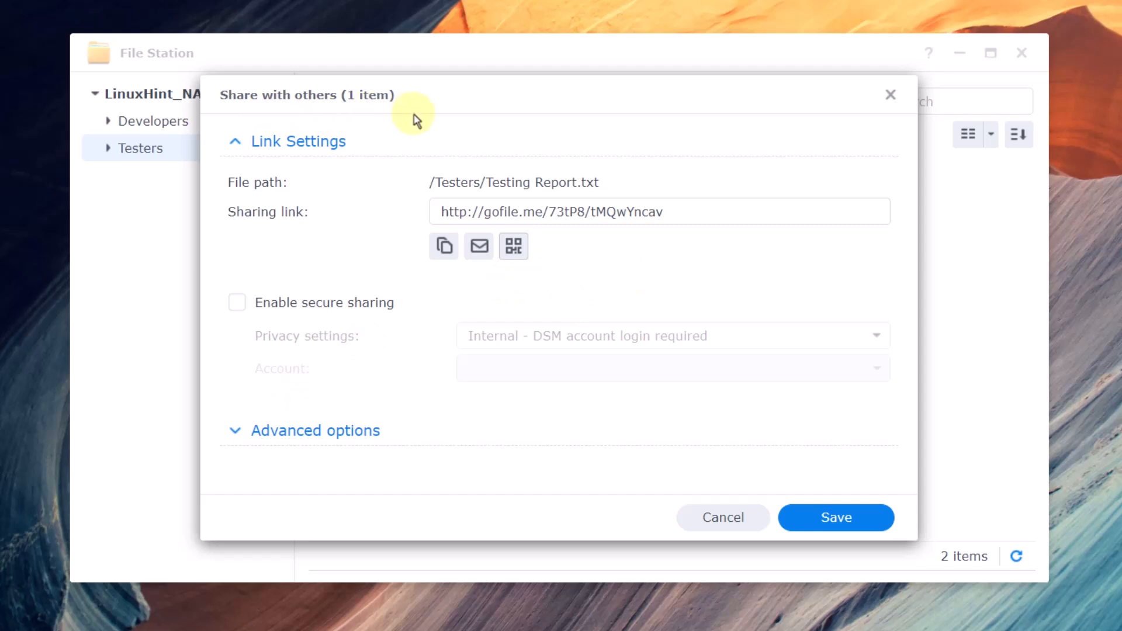
# - Review the link's validity and access limits, copy the full gofile.me link, and save
pyautogui.click(301, 430)
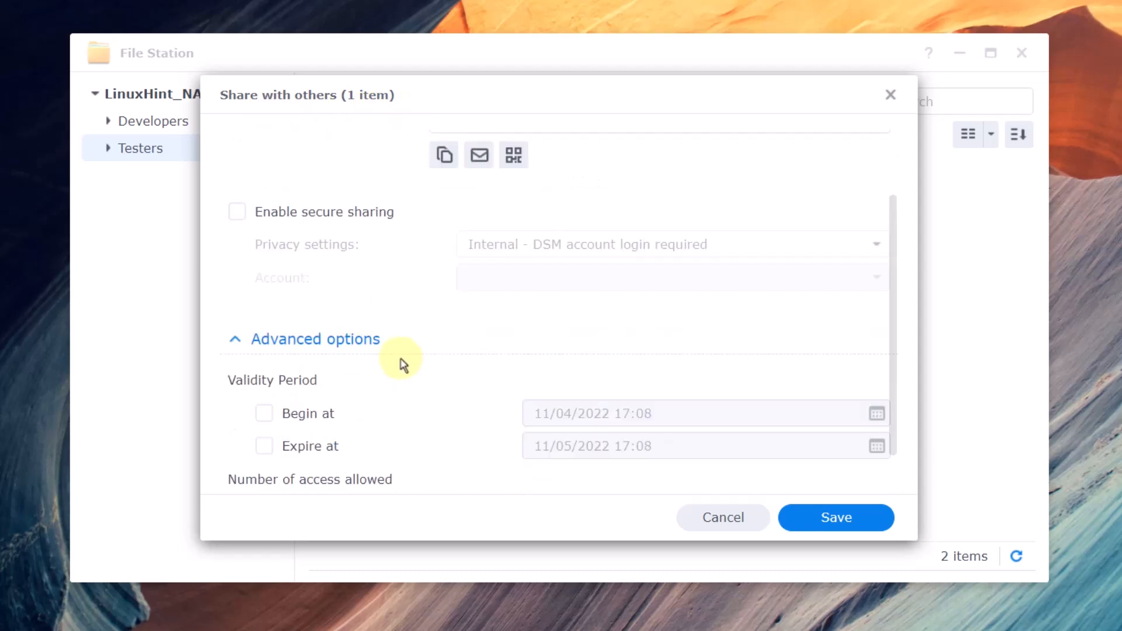
pyautogui.scroll(-1, 402, 363)
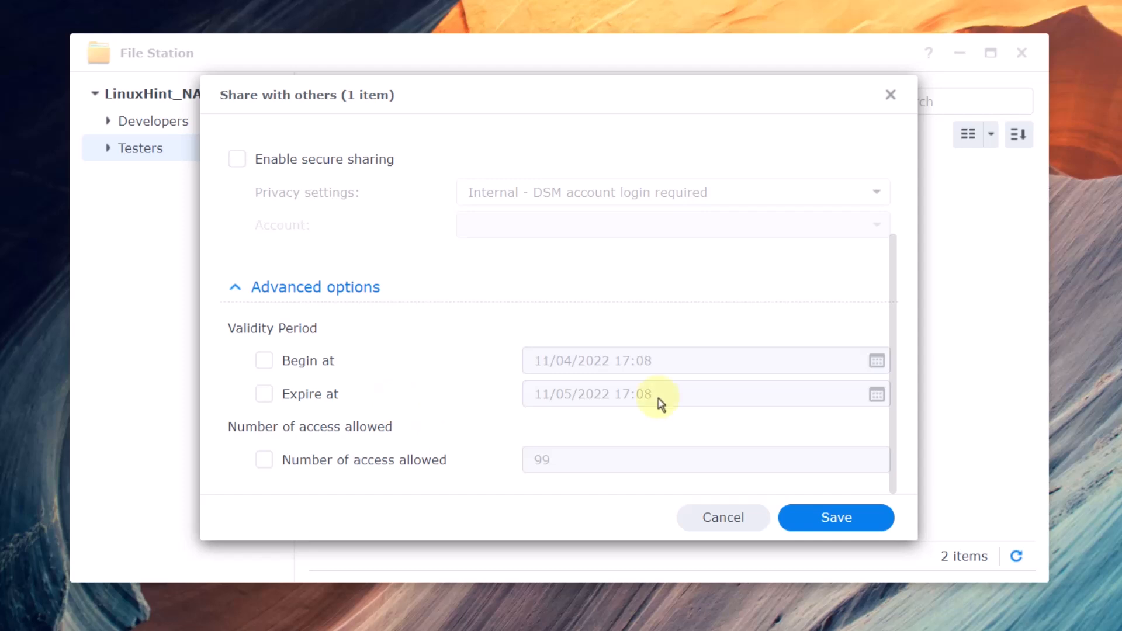
pyautogui.scroll(3, 557, 266)
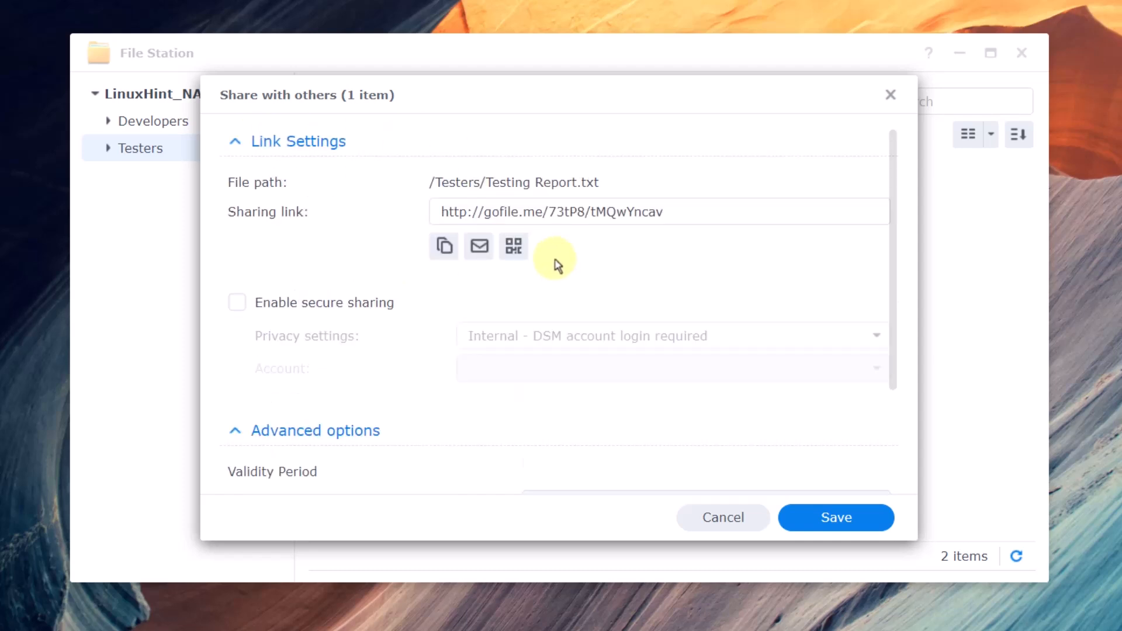
pyautogui.click(444, 246)
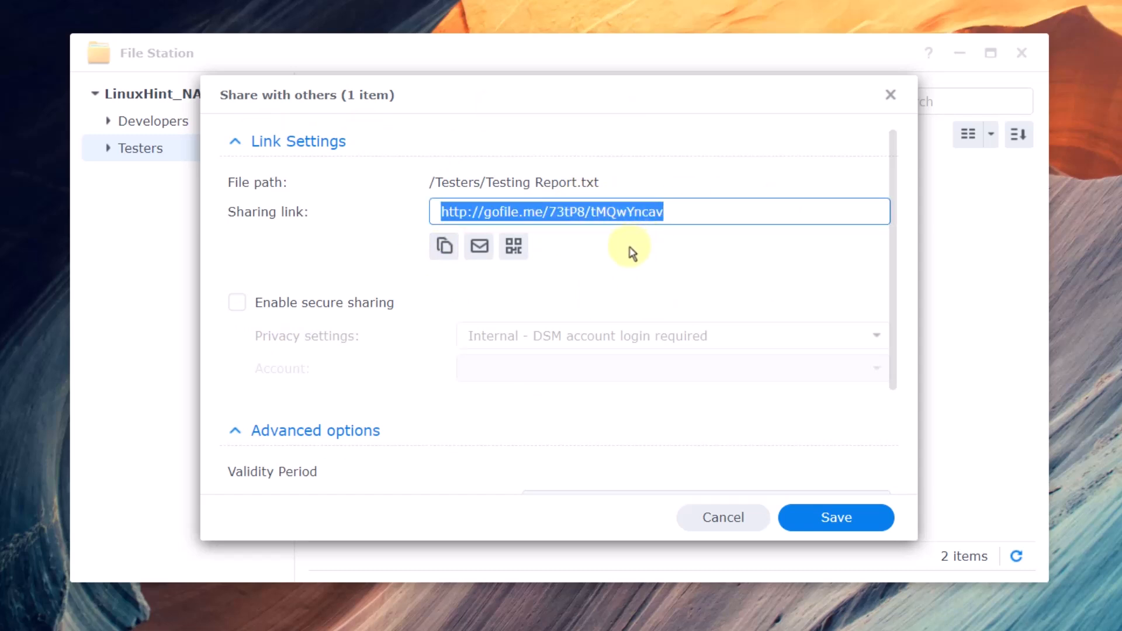
pyautogui.click(544, 216)
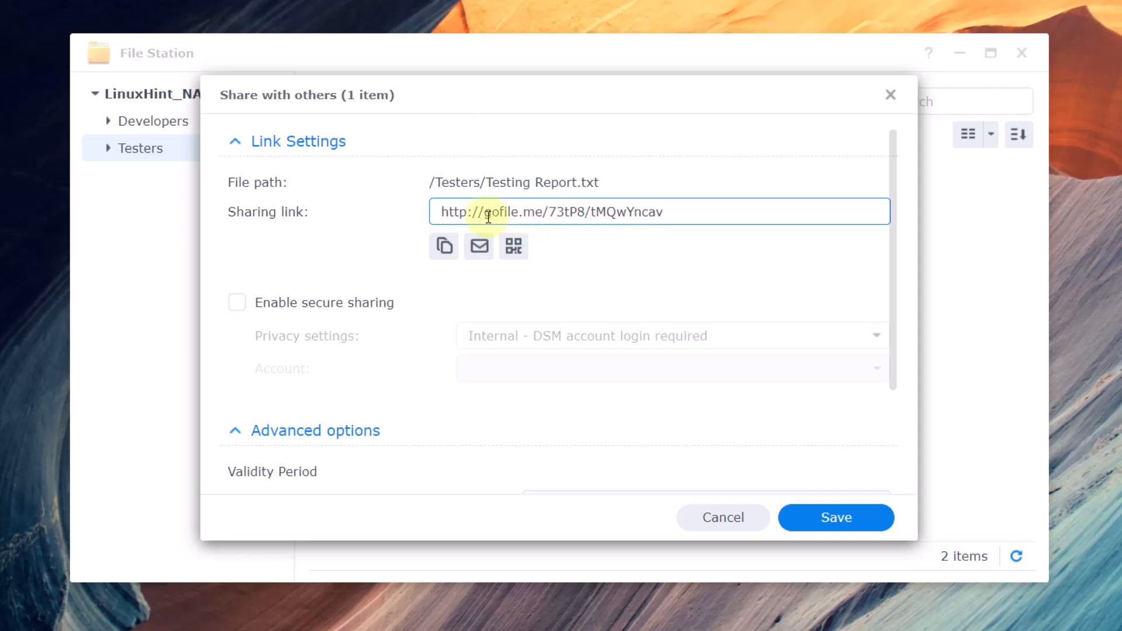
pyautogui.moveTo(479, 216); pyautogui.dragTo(703, 214)
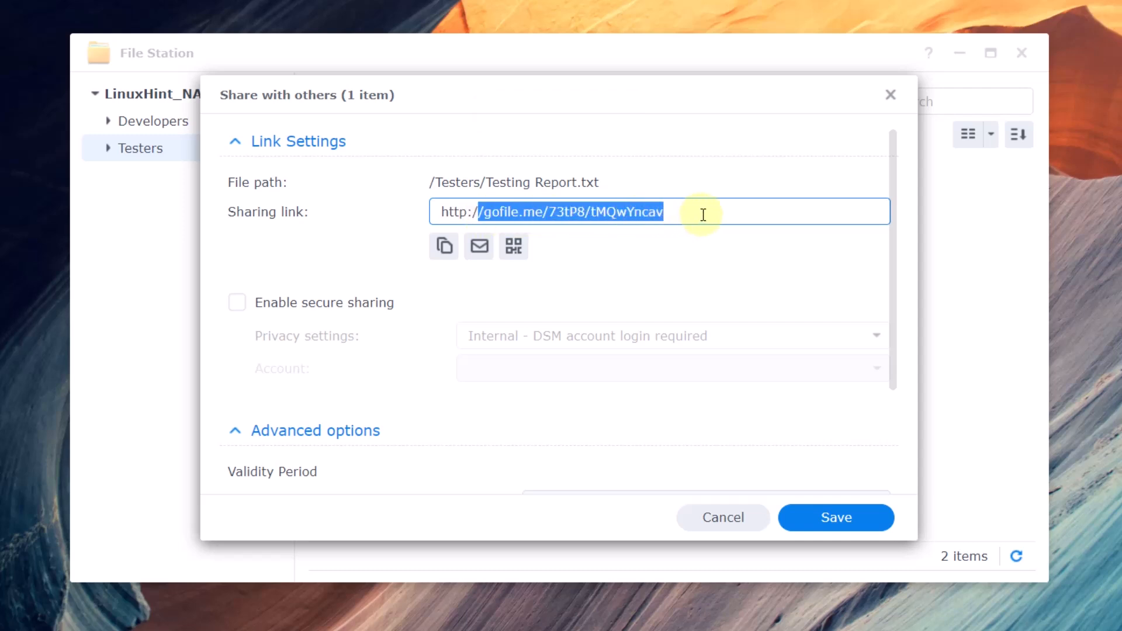
pyautogui.click(703, 215)
pyautogui.moveTo(480, 213); pyautogui.dragTo(544, 213)
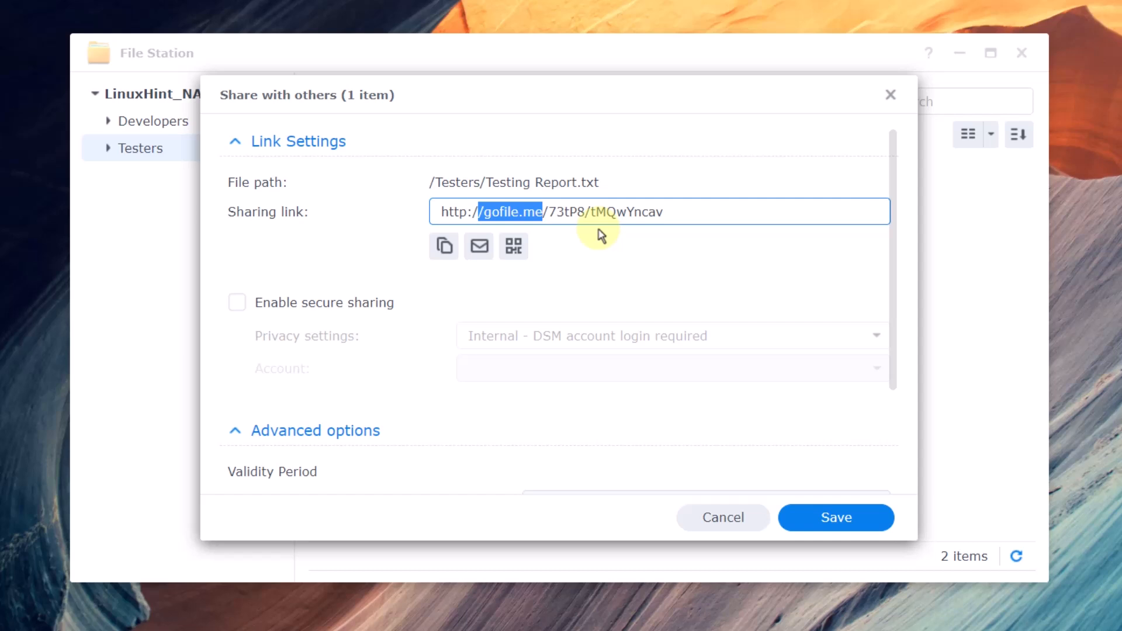
pyautogui.click(444, 246)
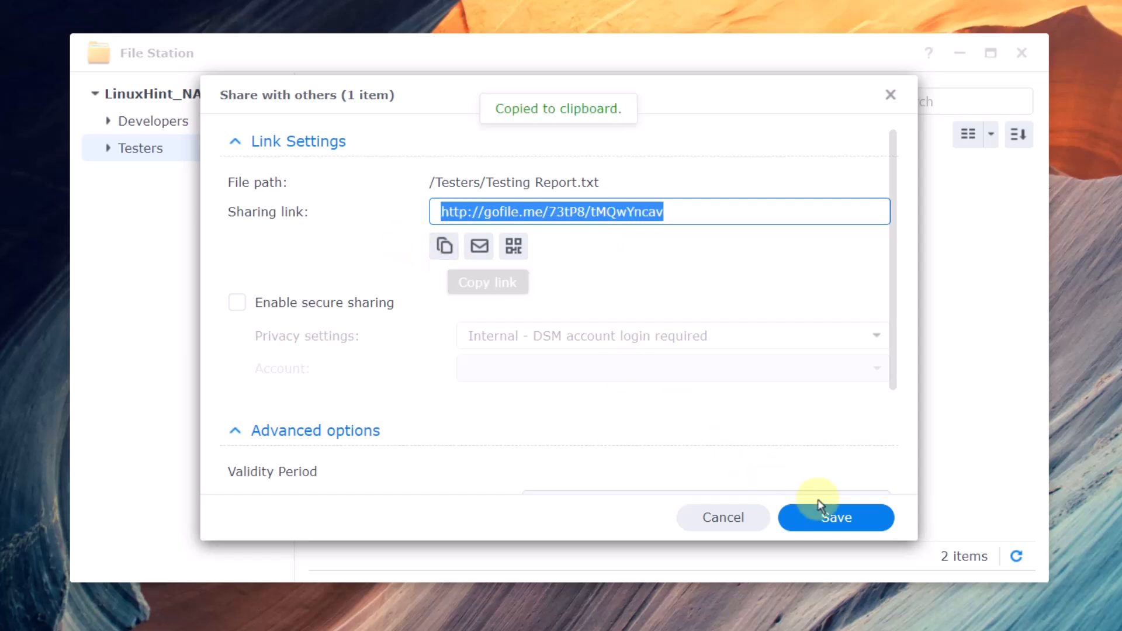
pyautogui.click(837, 518)
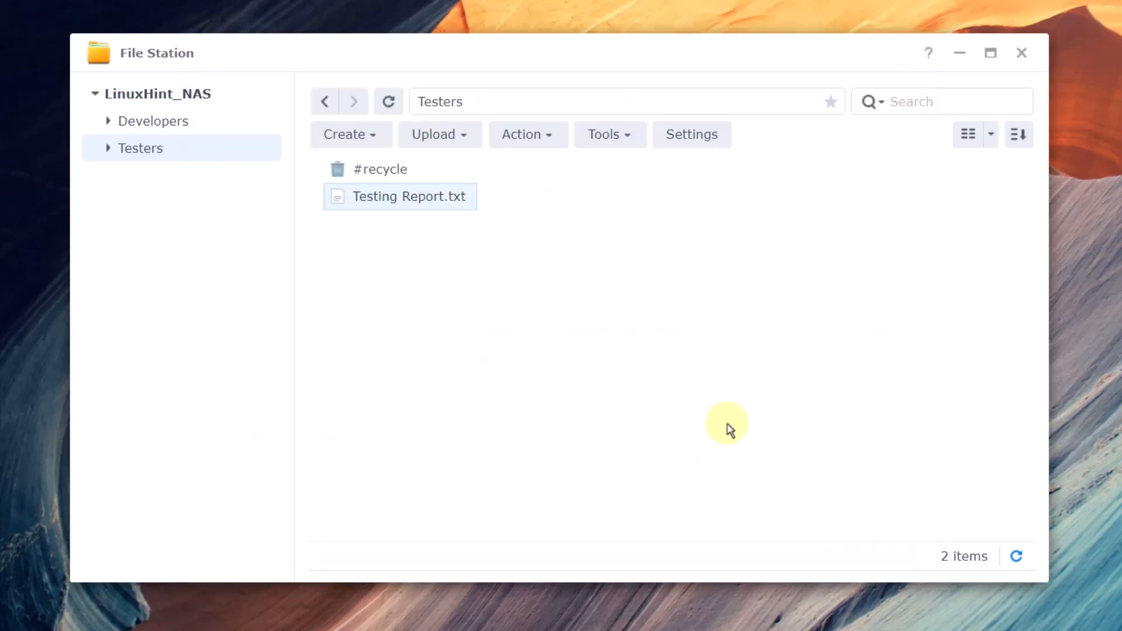
# - Open the sharing link in a private Chrome window and download Testing Report.txt
pyautogui.click(1022, 53)
pyautogui.hotkey('ctrl', 'shift', 'n')
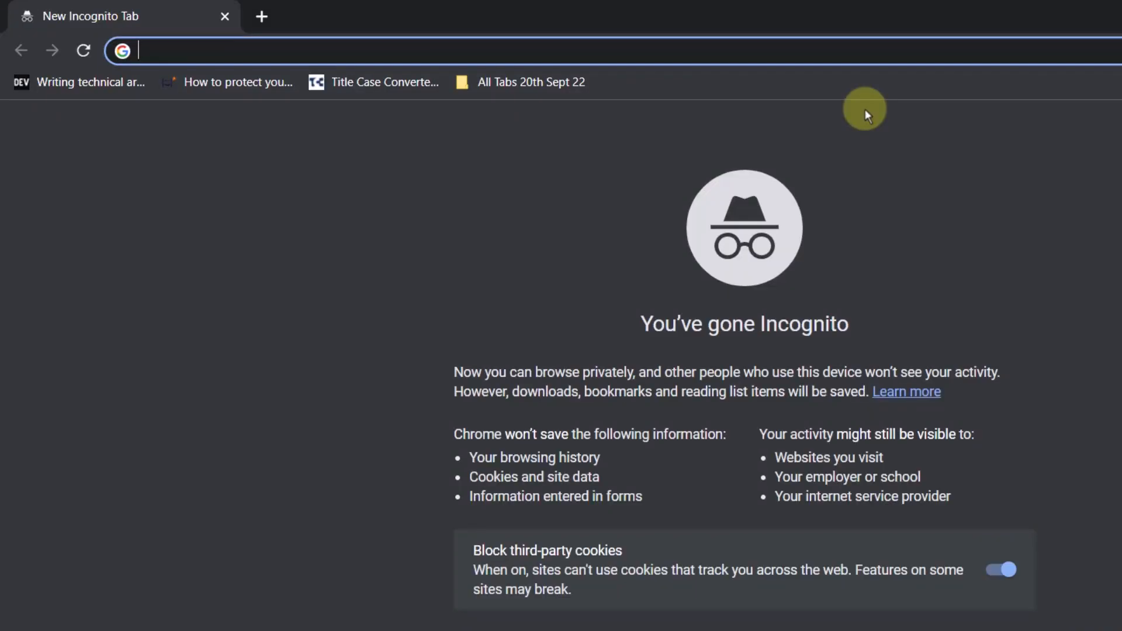
pyautogui.hotkey('ctrl', 'v')
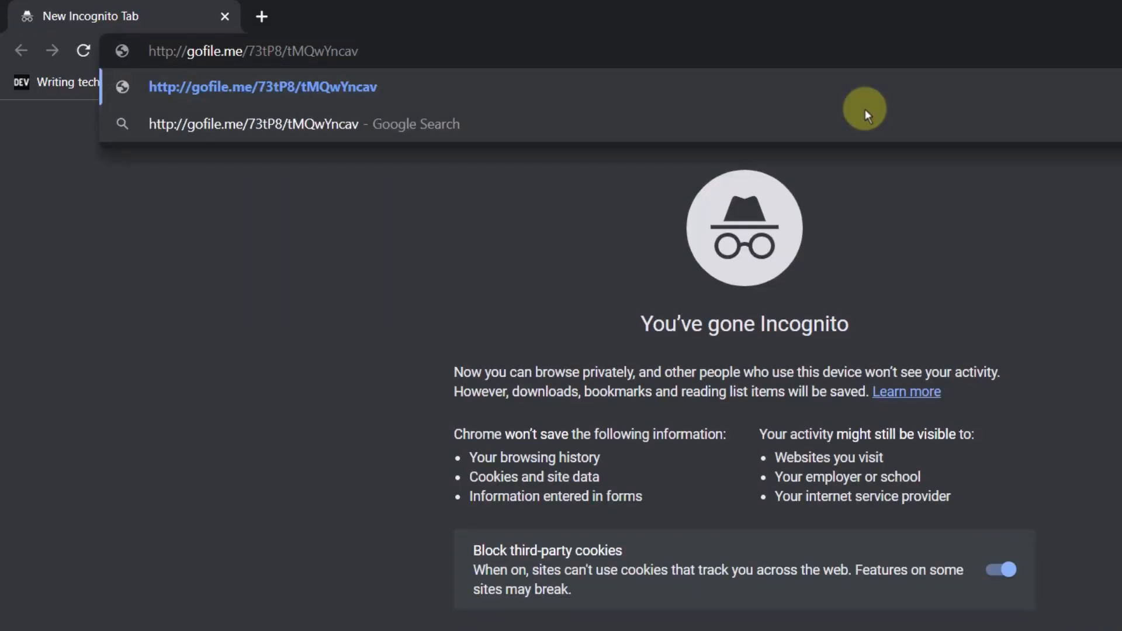
pyautogui.press('Return')
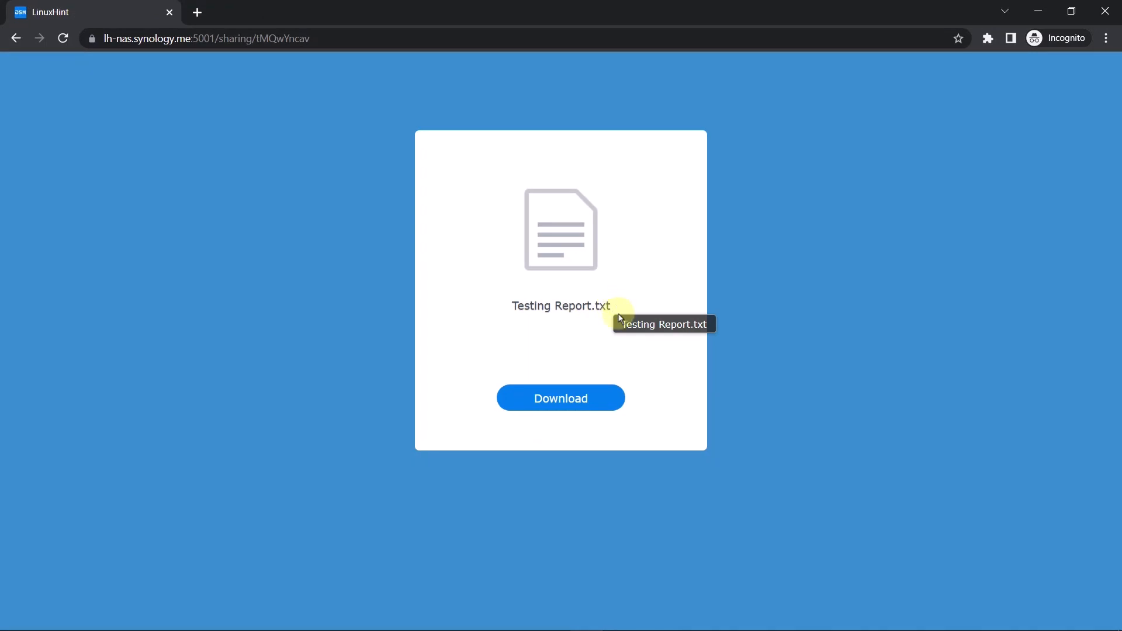
pyautogui.click(569, 407)
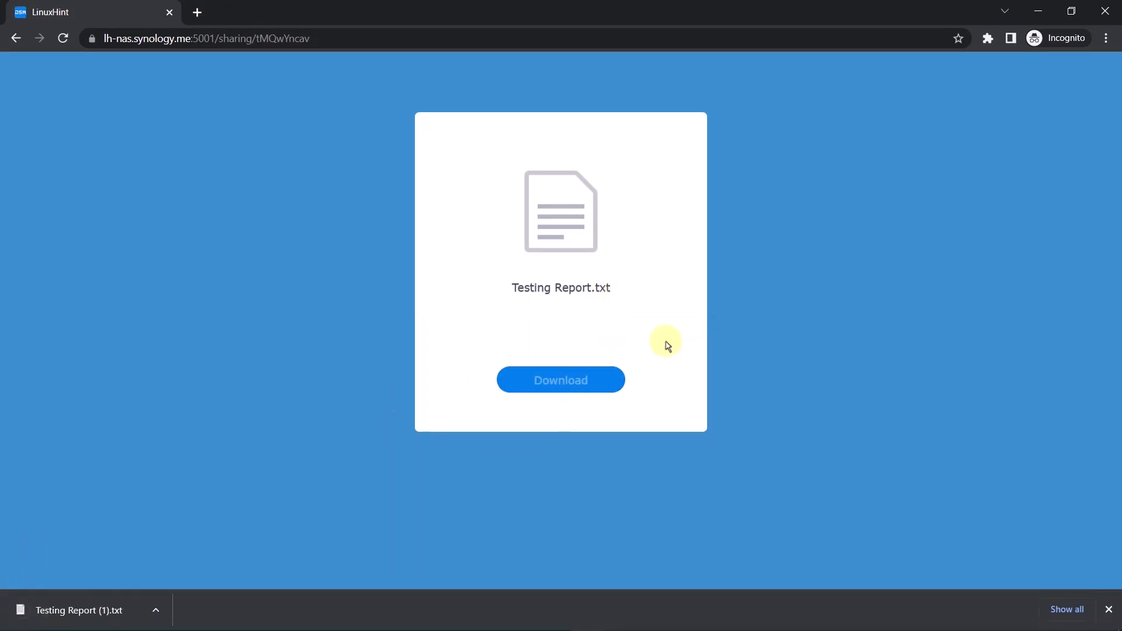
# - Open the downloaded Testing Report file, read its text, and close it
pyautogui.click(83, 611)
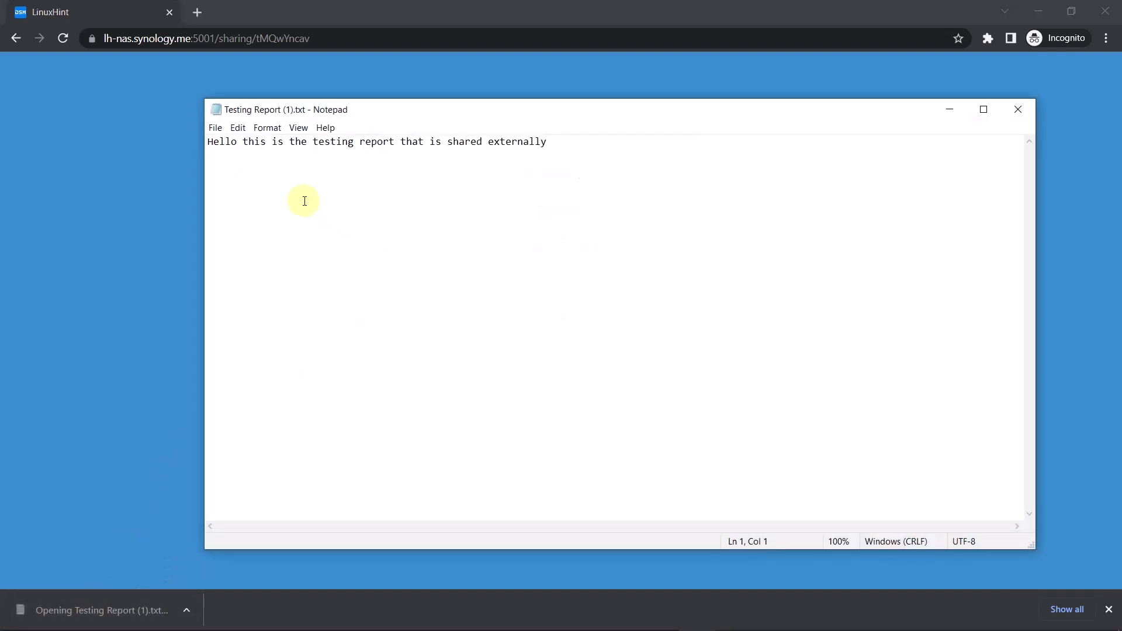
pyautogui.moveTo(548, 142)
pyautogui.mouseDown()
pyautogui.moveTo(286, 145)
pyautogui.moveTo(543, 147)
pyautogui.mouseUp()
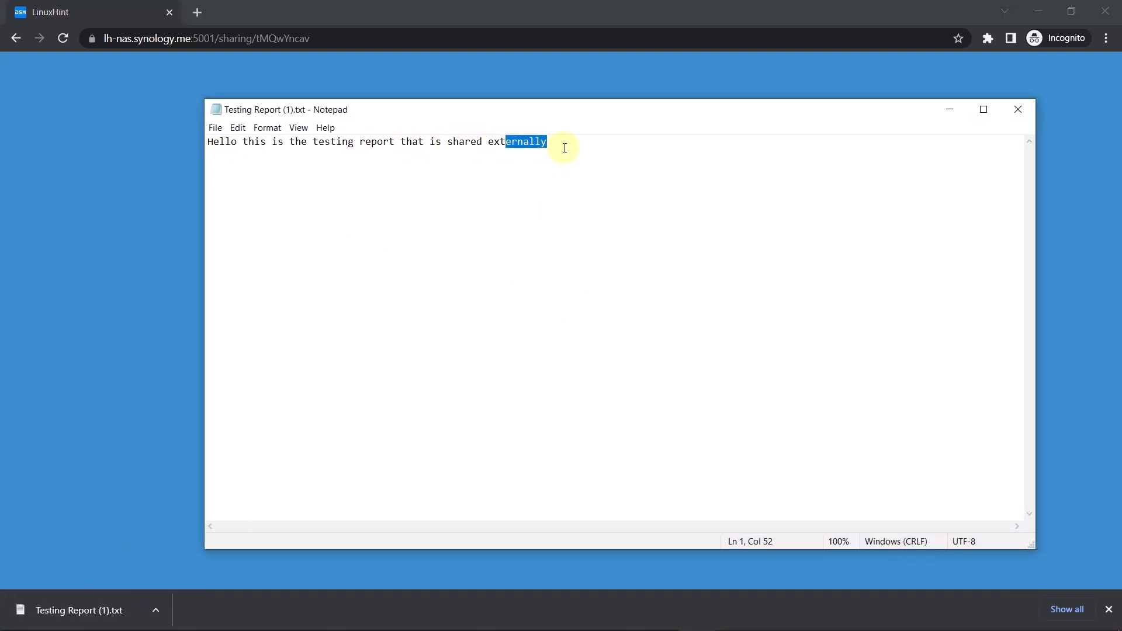
pyautogui.click(564, 147)
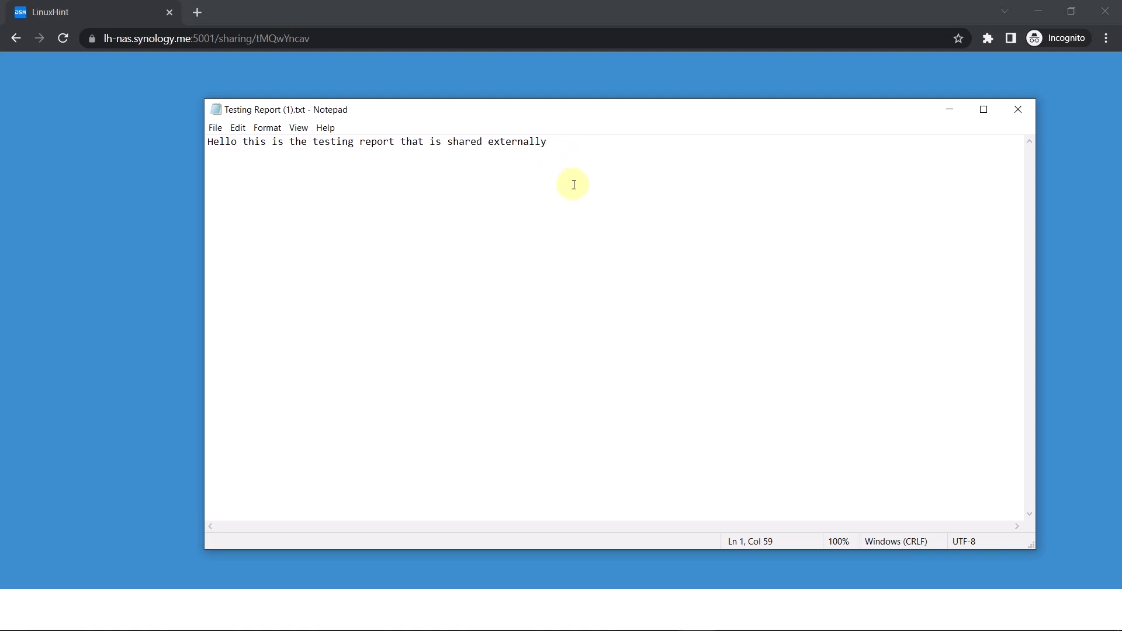
pyautogui.click(1021, 110)
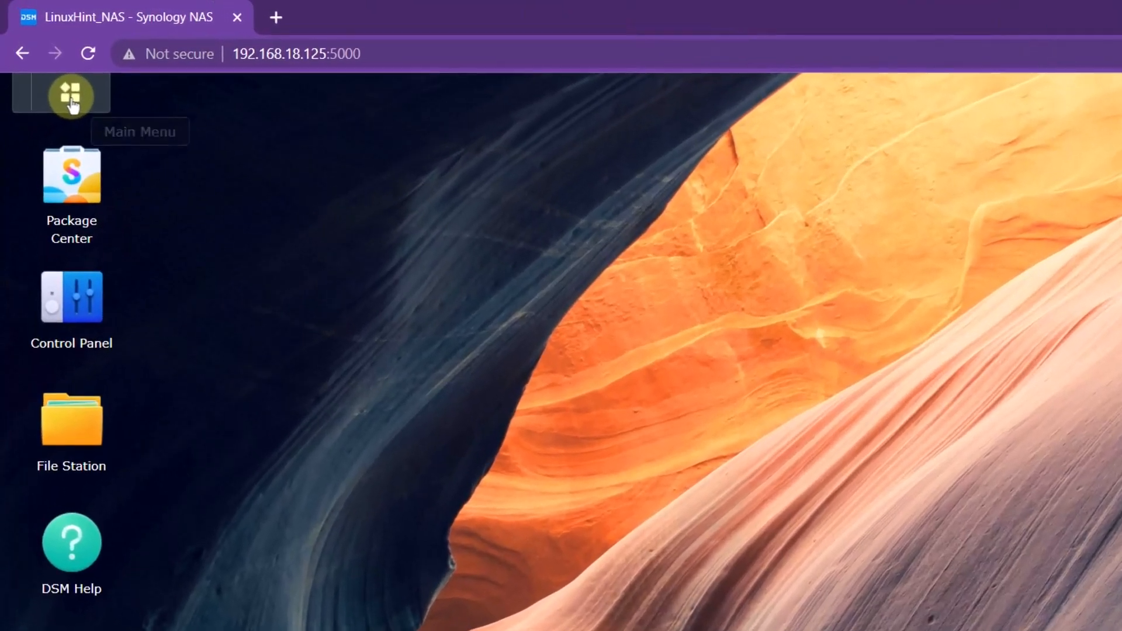
# - Open Storage Manager and view Storage Pool 1 with its volumes
pyautogui.click(50, 66)
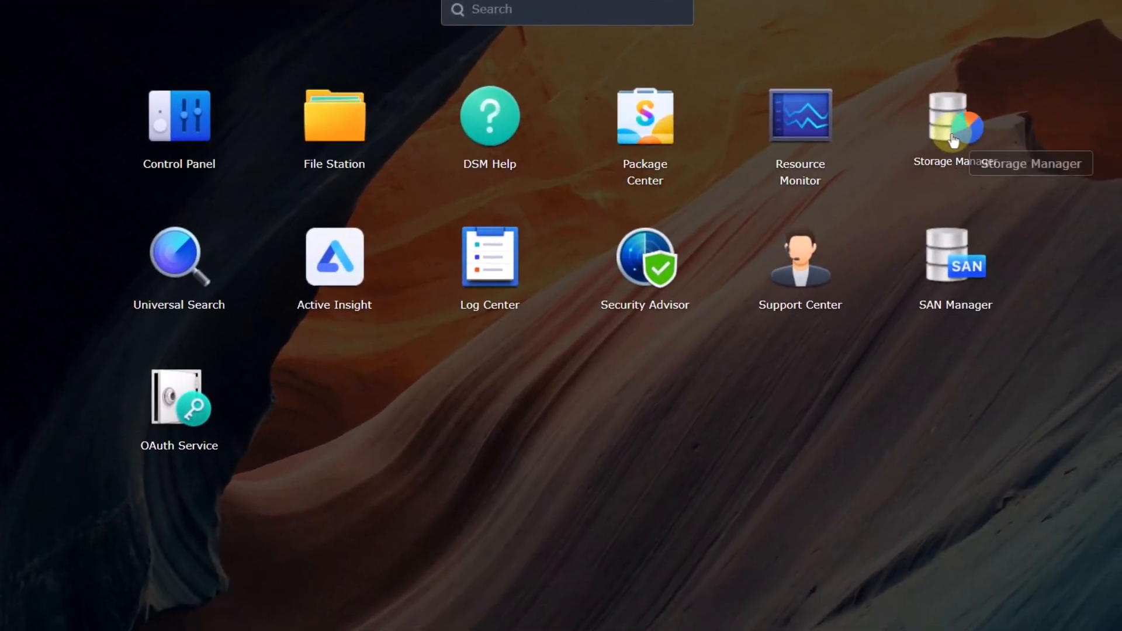
pyautogui.click(1039, 178)
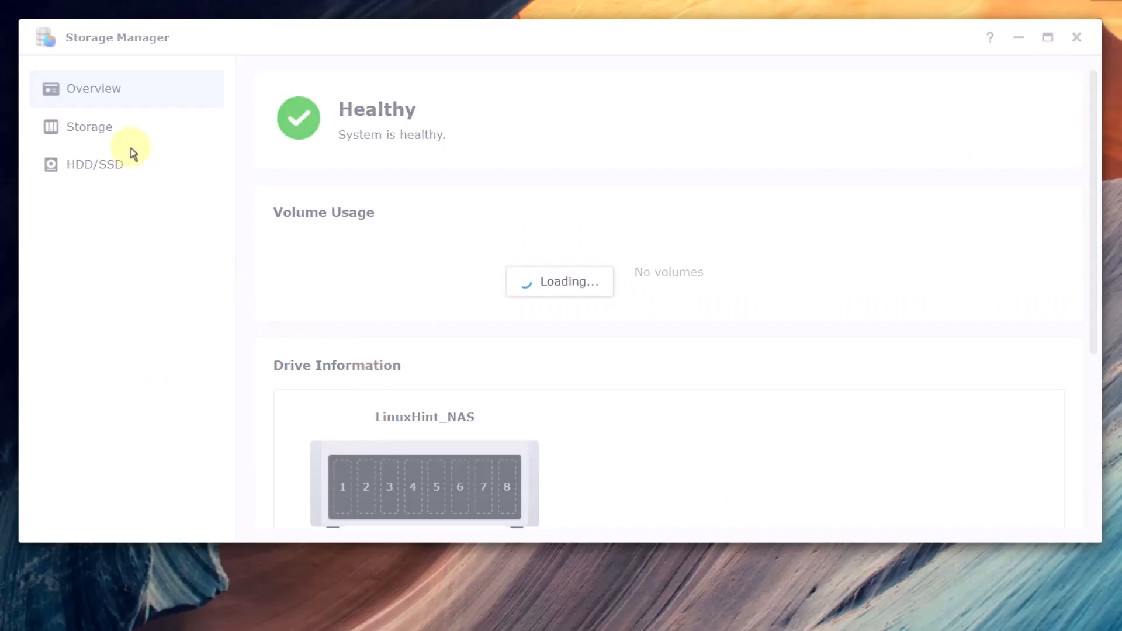
pyautogui.click(117, 127)
pyautogui.click(109, 159)
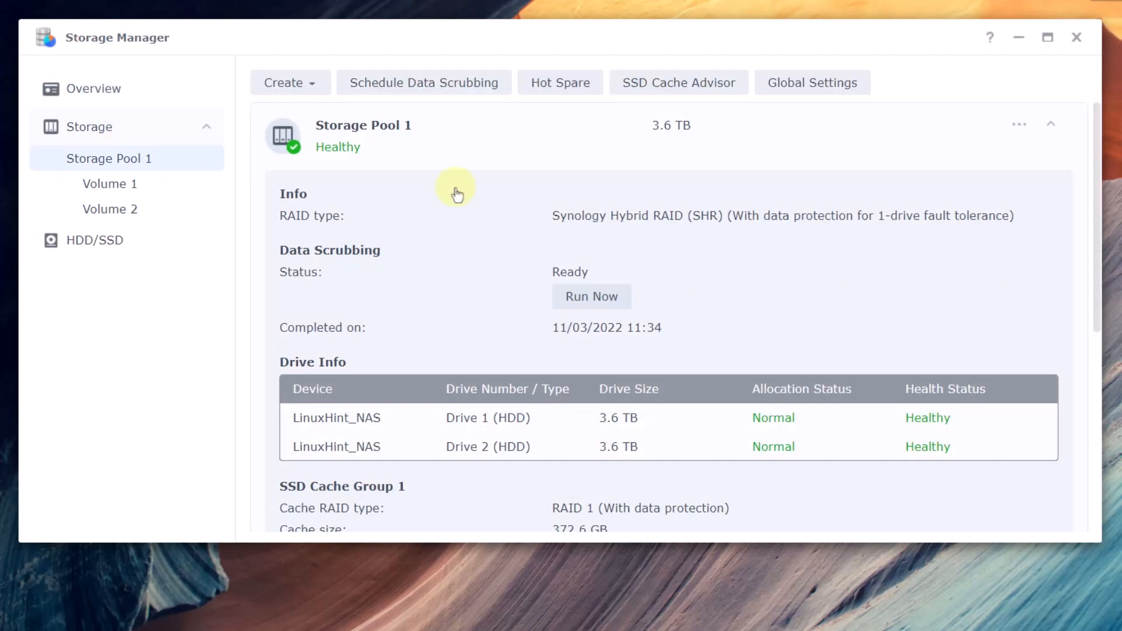
pyautogui.scroll(-6, 979, 413)
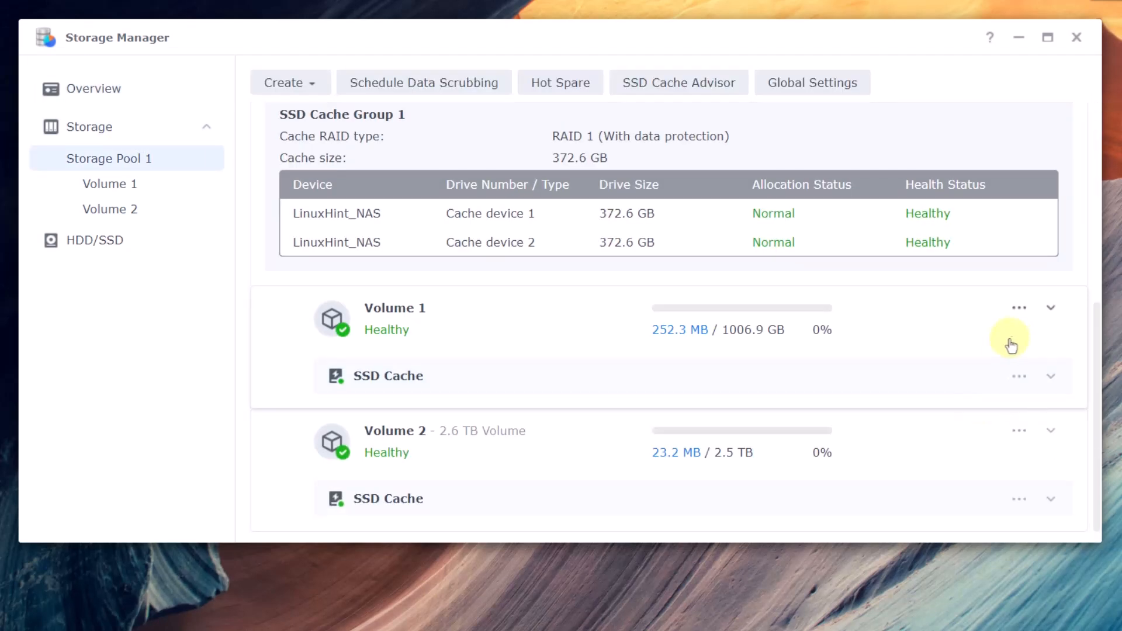
# - Remove Volume 1, confirming with the DSM account password
pyautogui.click(1019, 309)
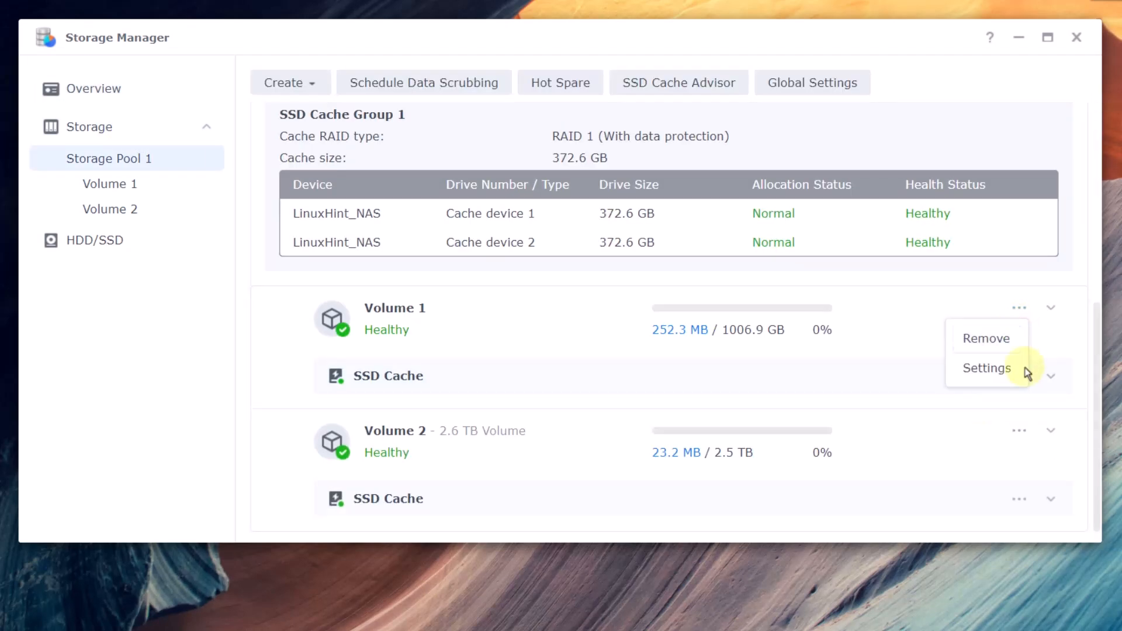
pyautogui.click(999, 342)
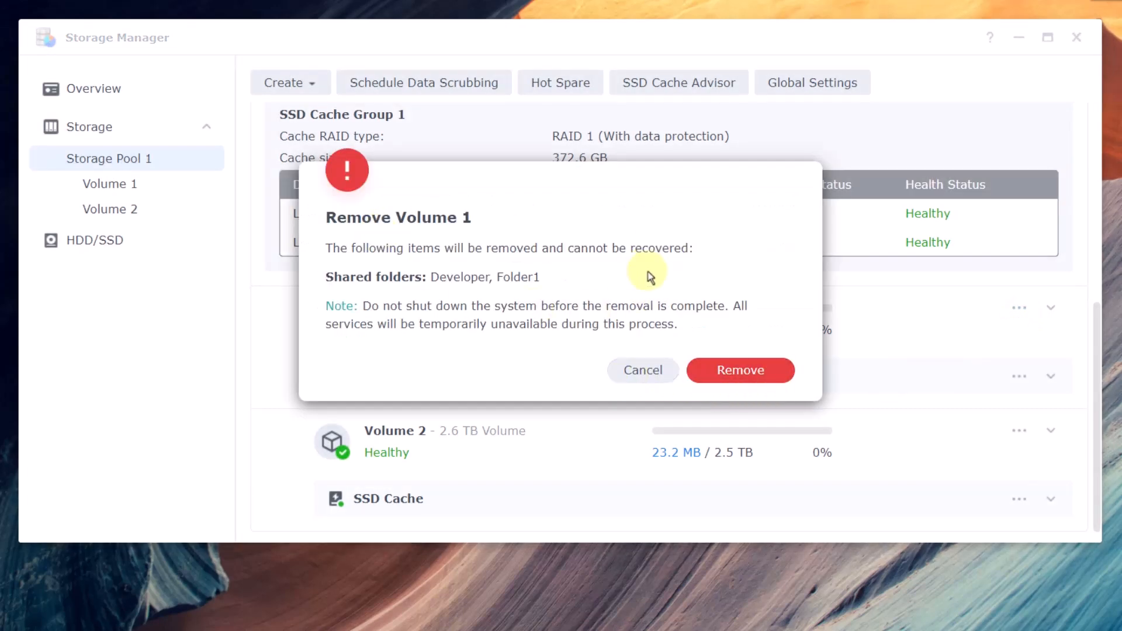
pyautogui.click(729, 373)
pyautogui.click(603, 282)
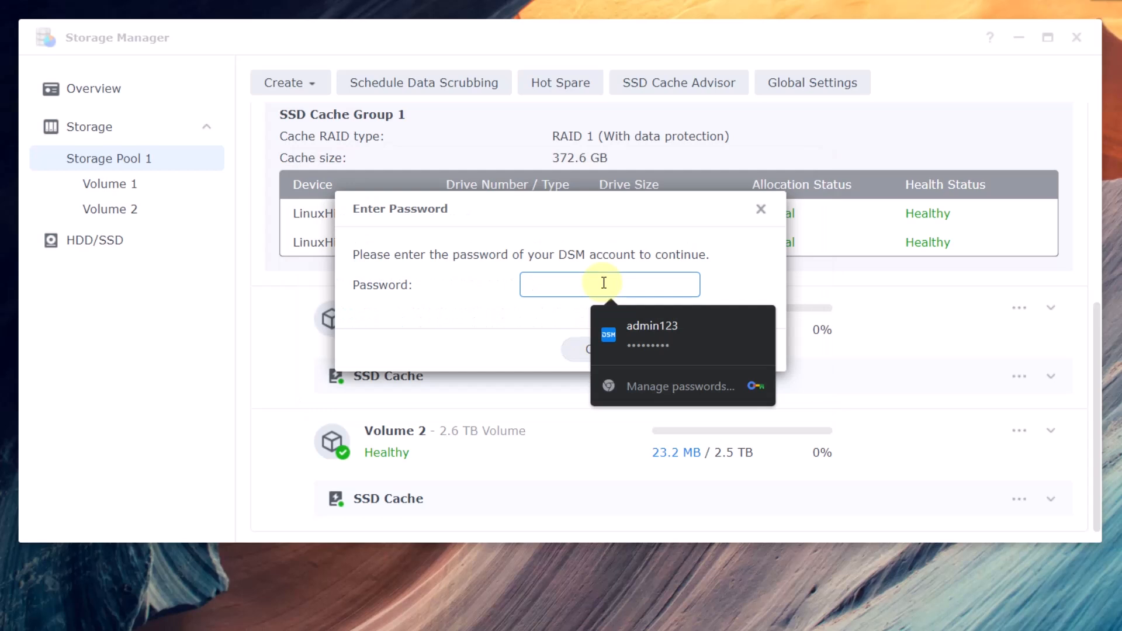
pyautogui.click(654, 319)
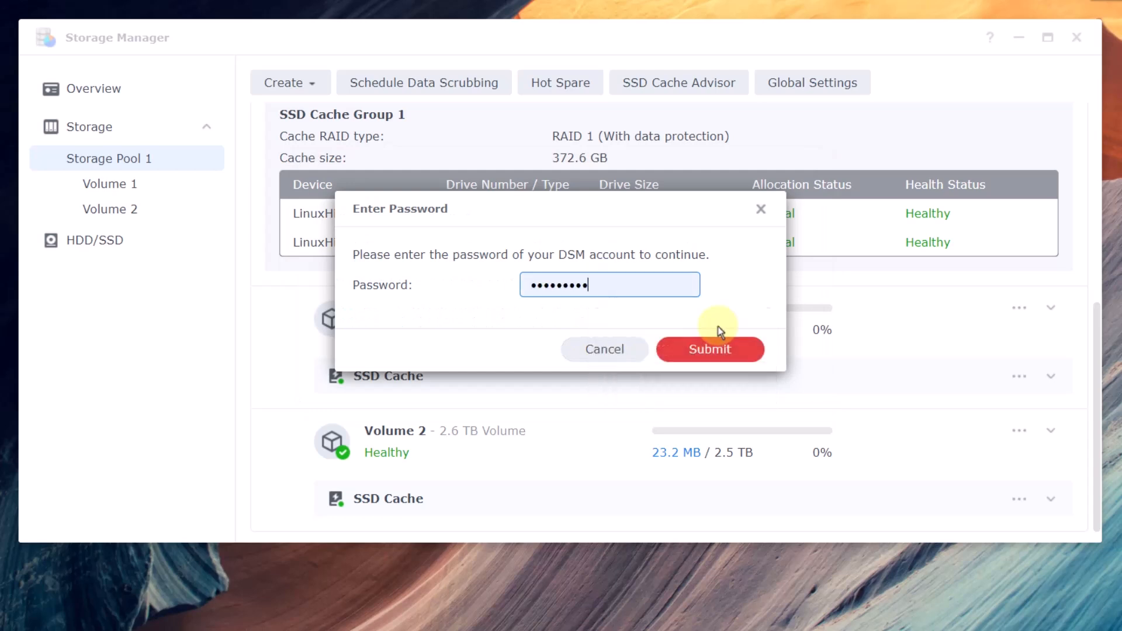
pyautogui.click(722, 356)
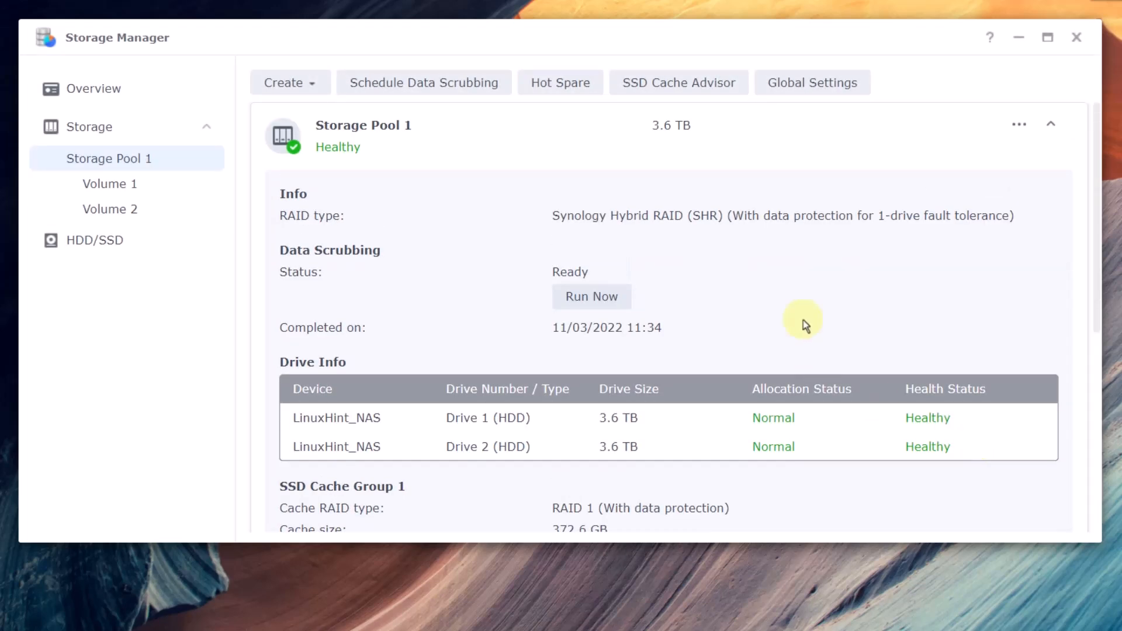
# - Remove Storage Pool 1, agreeing to erase all data and confirming with the DSM account password
pyautogui.click(1020, 138)
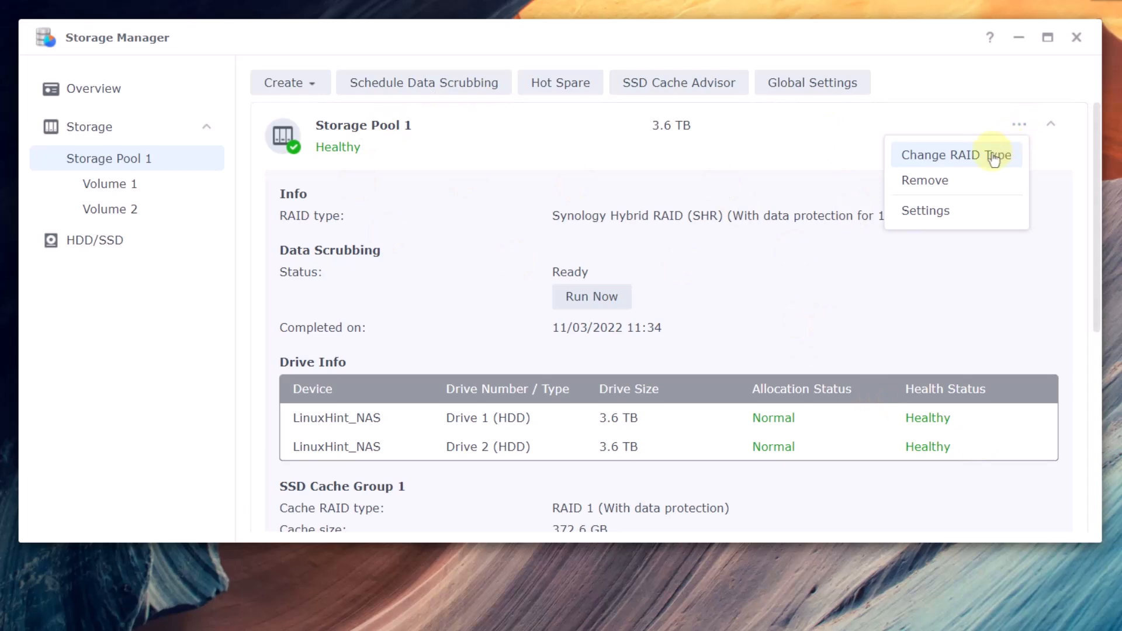
pyautogui.click(965, 193)
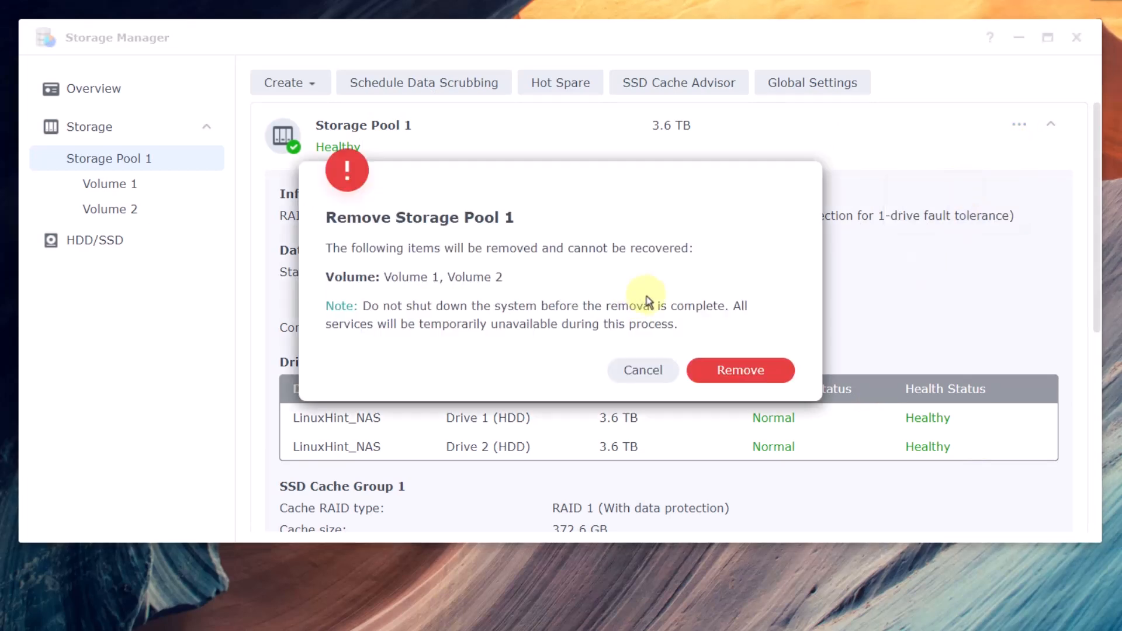
pyautogui.click(742, 379)
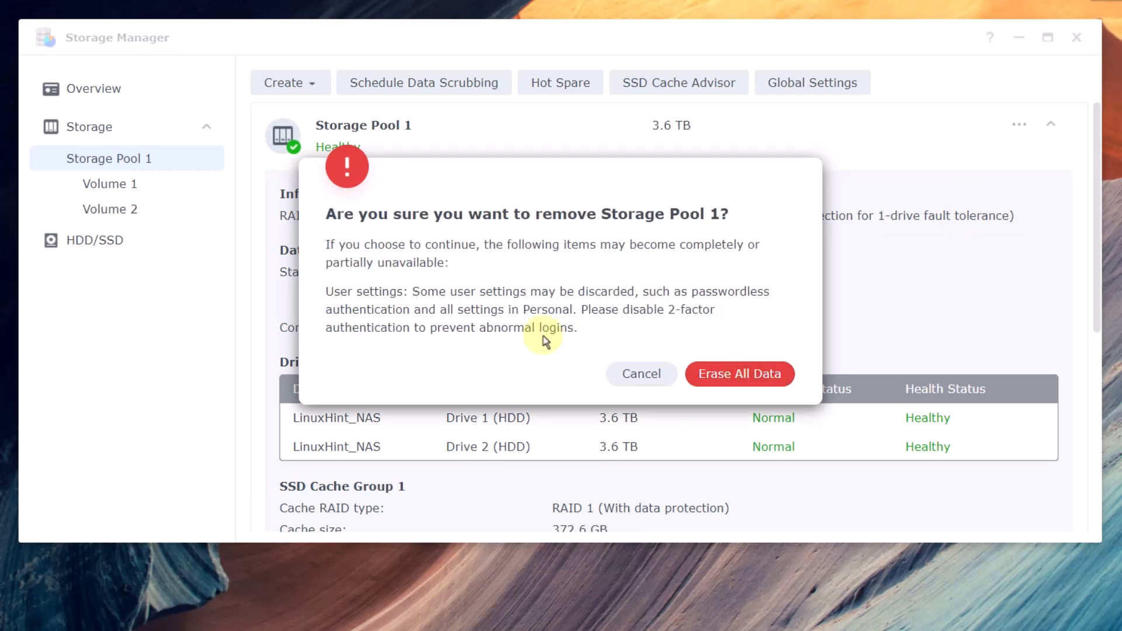
pyautogui.click(718, 374)
pyautogui.click(610, 284)
pyautogui.click(621, 324)
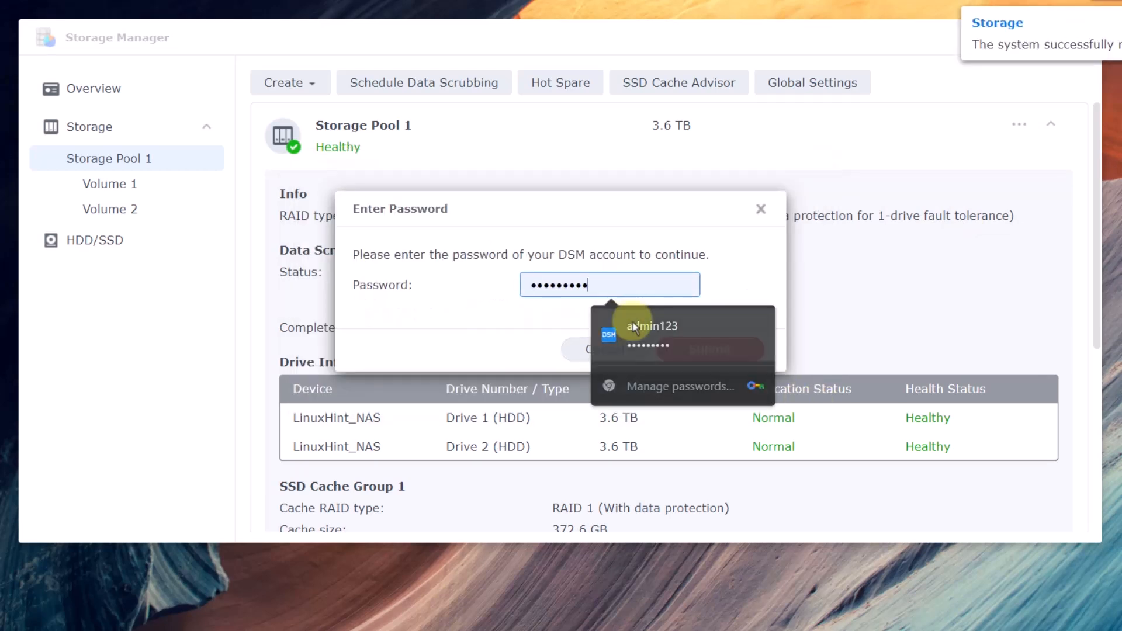
pyautogui.click(710, 350)
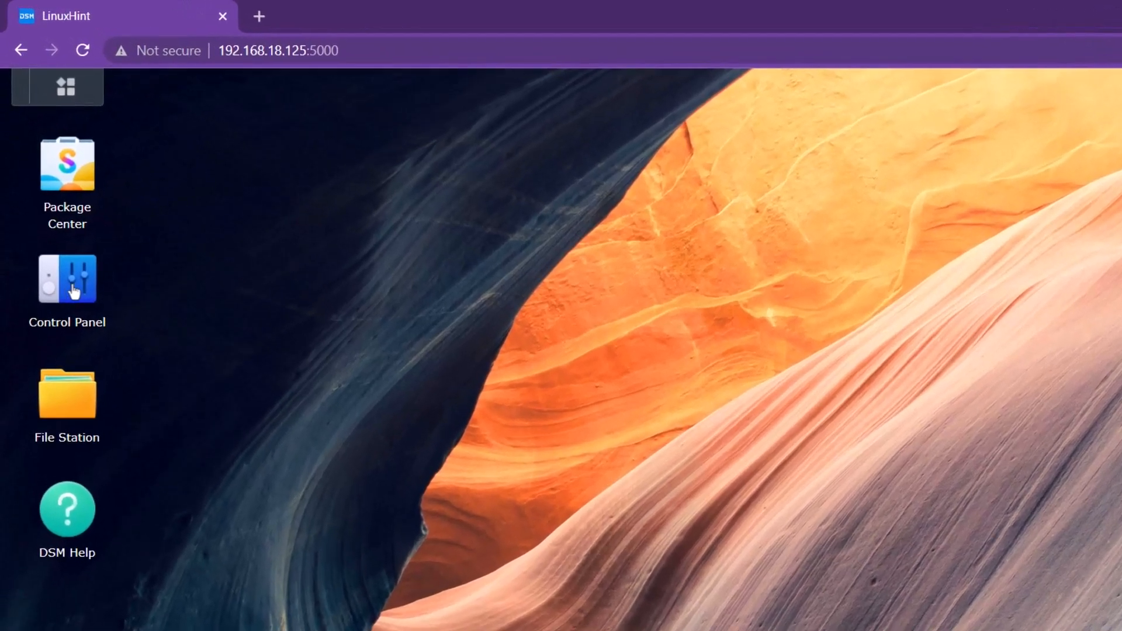
# - In Control Panel's Notification settings, enable email notifications and keep Gmail as service provider
pyautogui.click(54, 216)
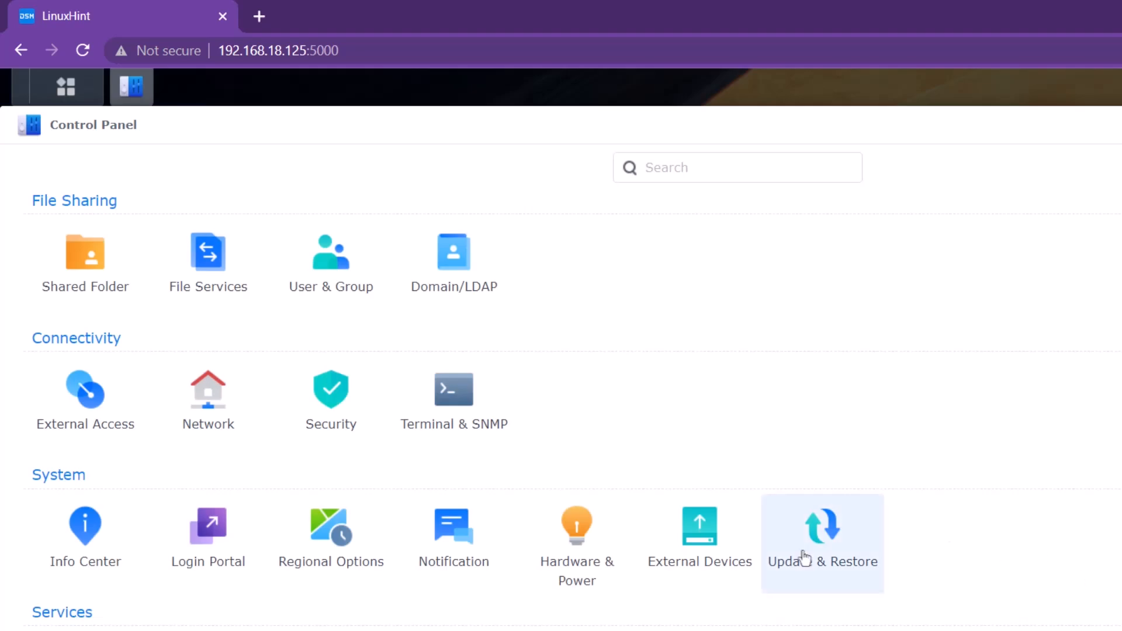
pyautogui.click(467, 544)
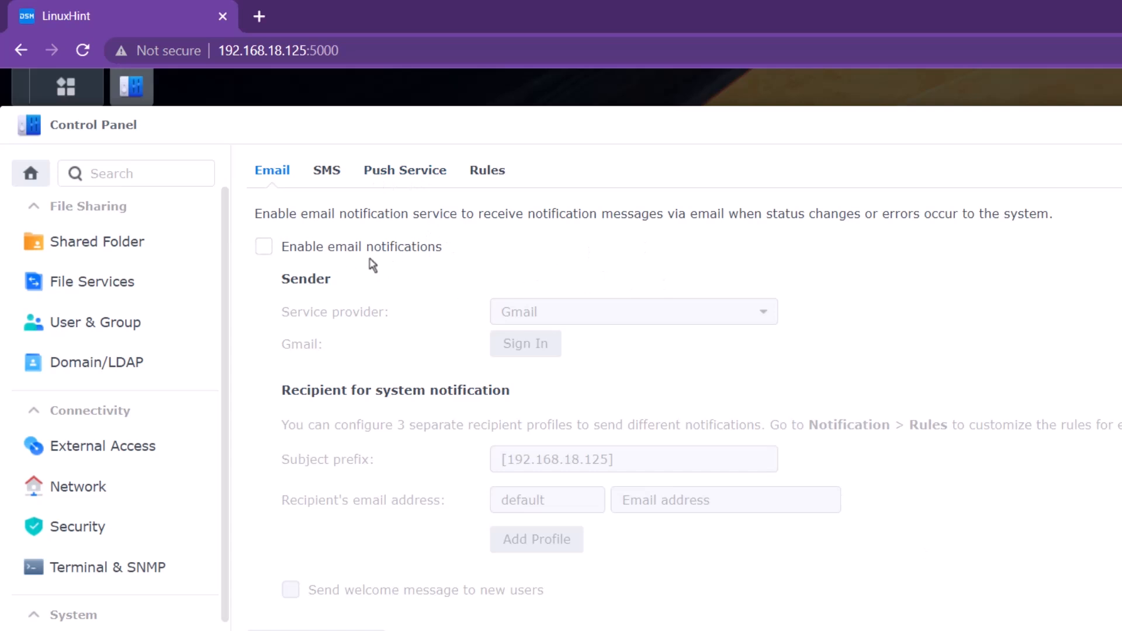
pyautogui.click(266, 250)
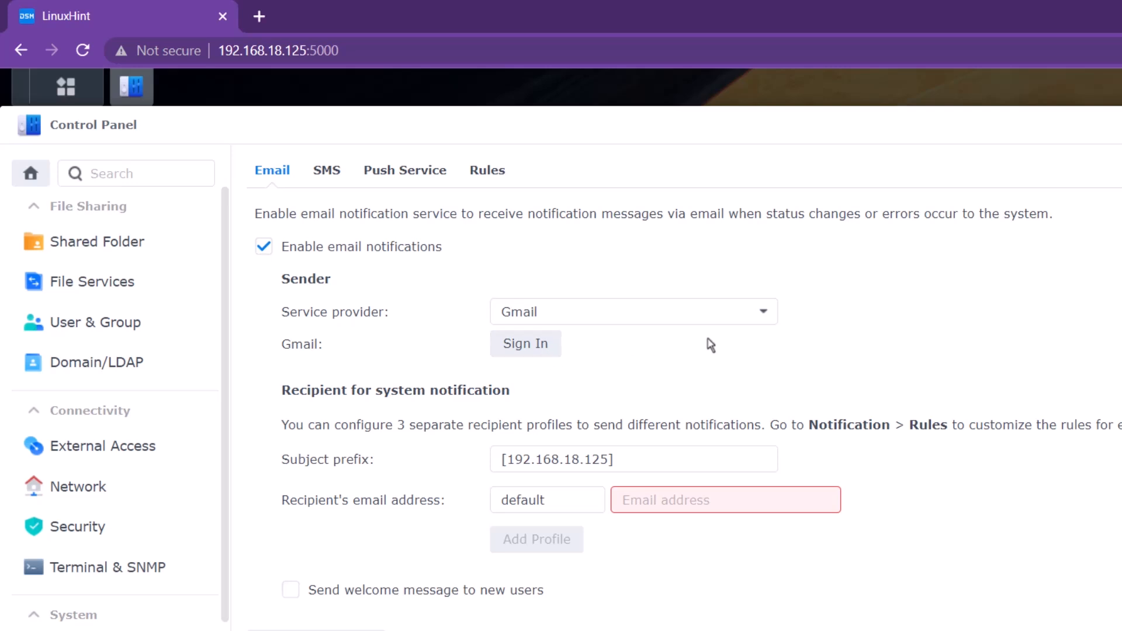
pyautogui.click(764, 313)
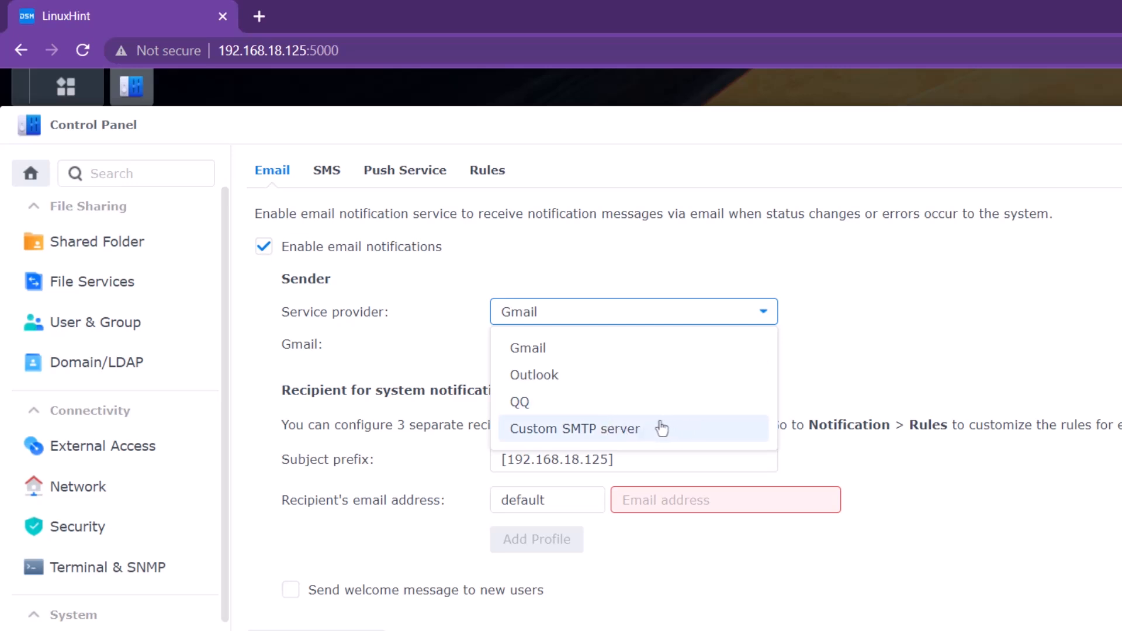
pyautogui.click(558, 350)
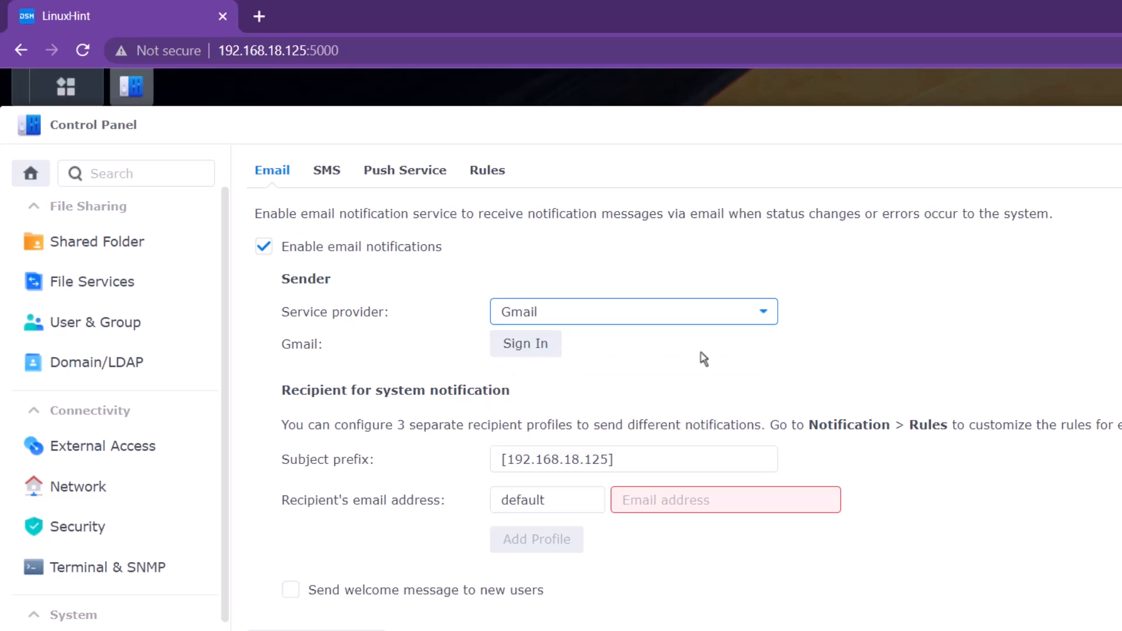
# - Sign in with the first Google account, allow Synology DSM Notification to send email, and agree in the popup
pyautogui.click(558, 350)
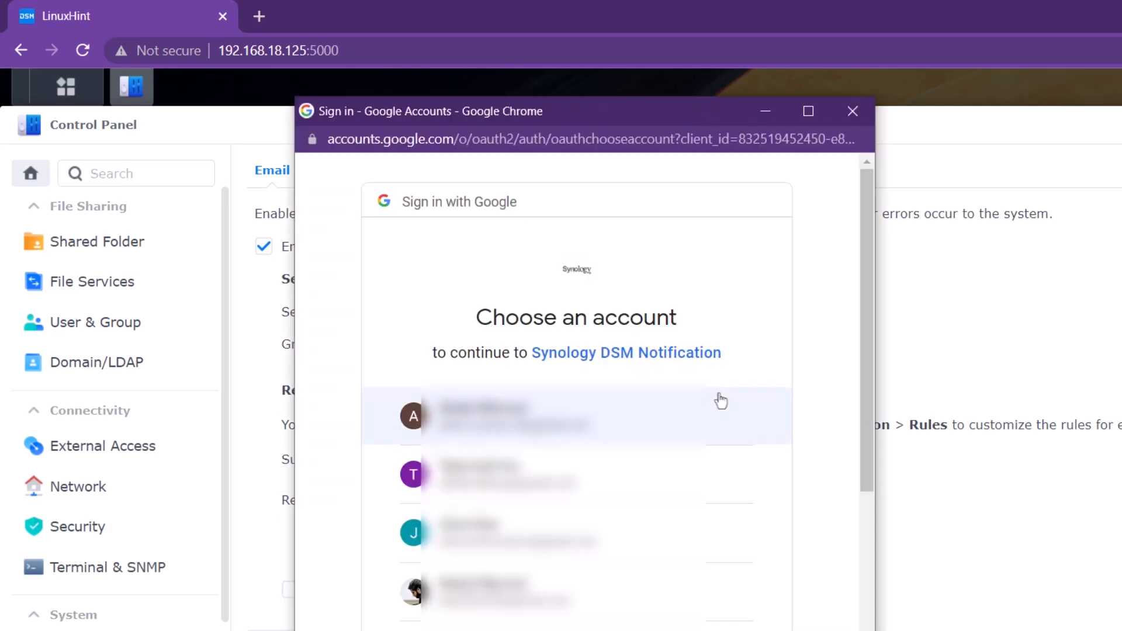
pyautogui.click(617, 426)
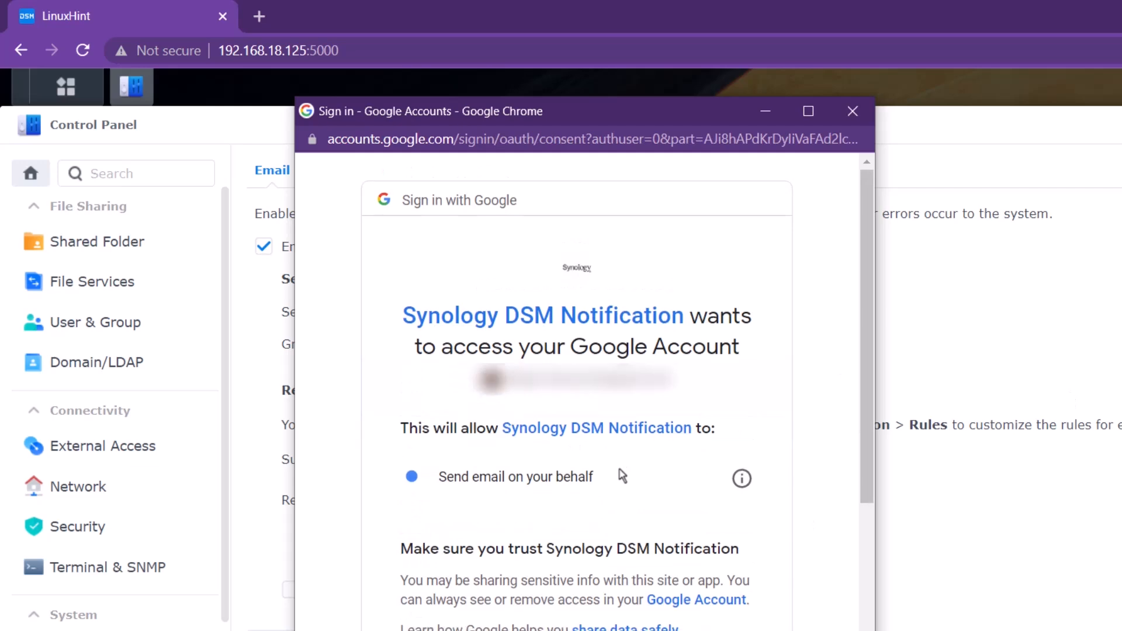
pyautogui.scroll(-3, 618, 473)
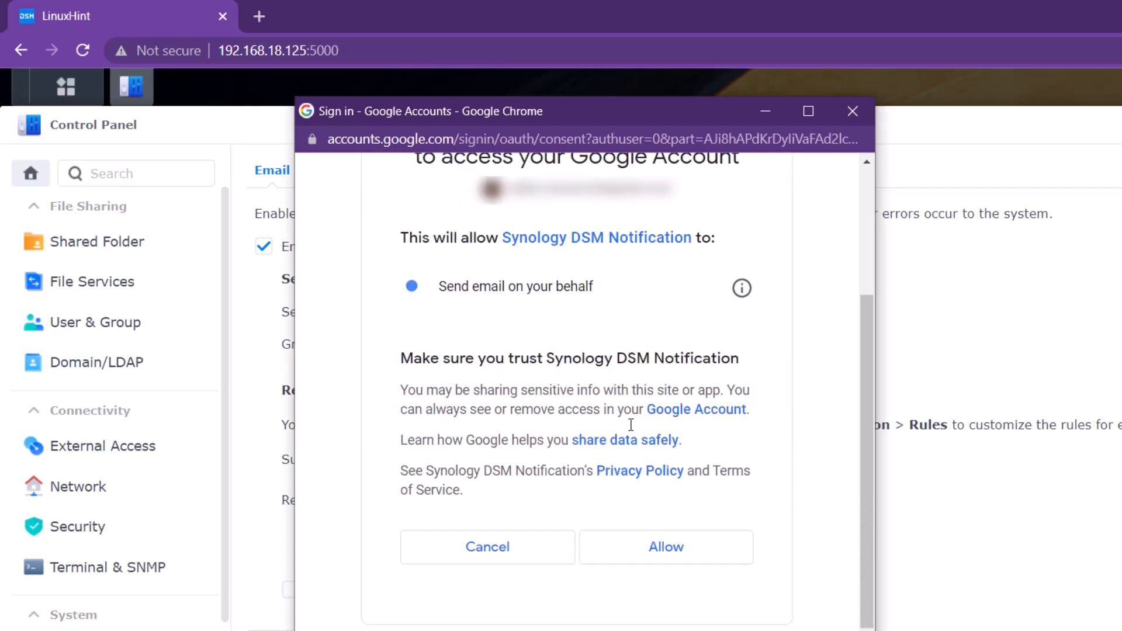
pyautogui.click(661, 556)
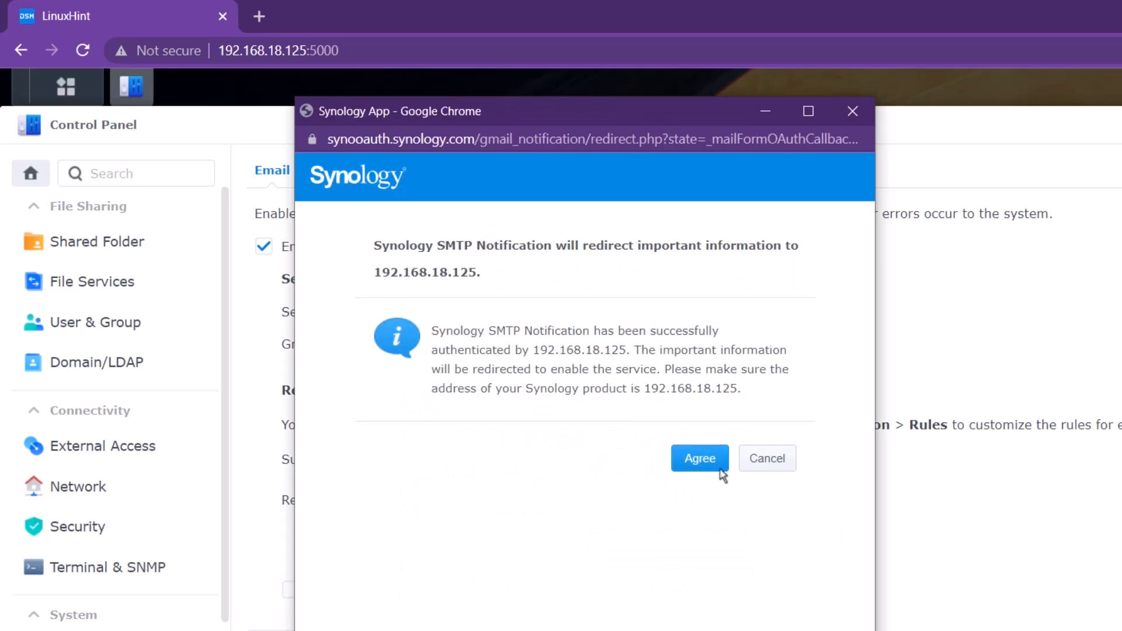
pyautogui.click(697, 461)
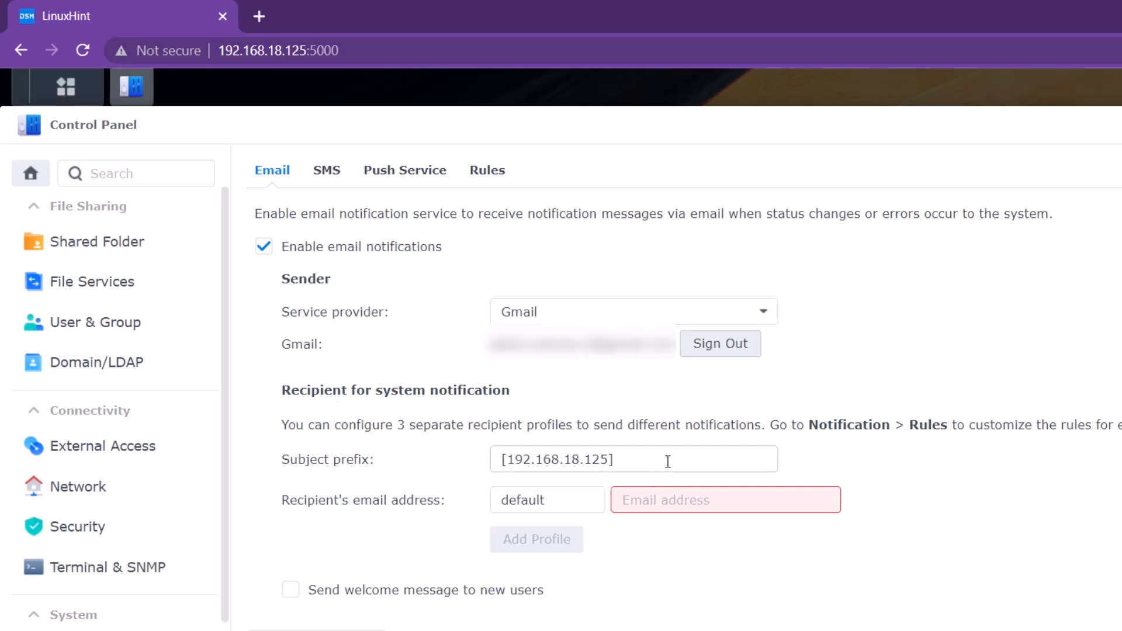
# - Set the subject prefix to 'Your LH_NAS Says:' and enter the recipient's email address
pyautogui.moveTo(677, 459); pyautogui.dragTo(490, 456)
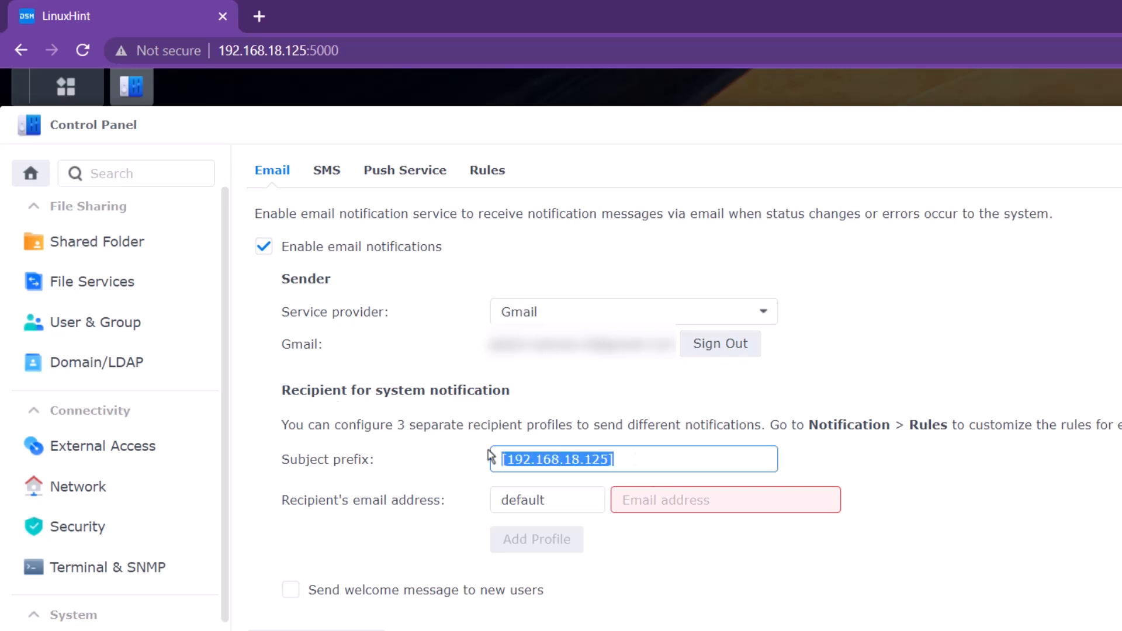
pyautogui.write('Your')
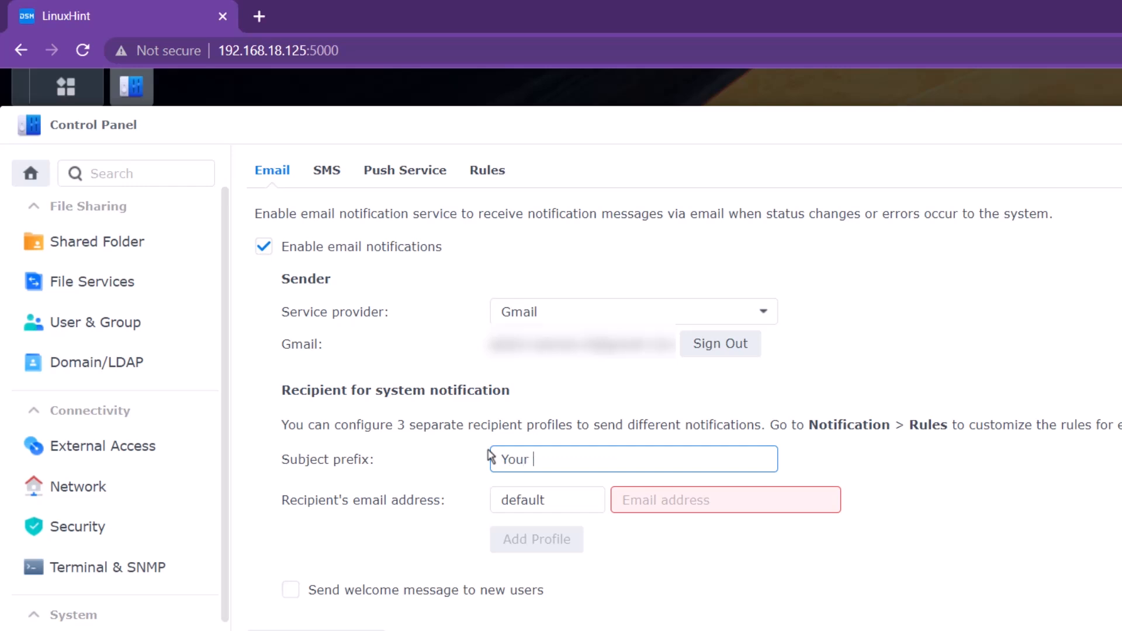
pyautogui.write(' LH_NAS Says:')
pyautogui.click(623, 510)
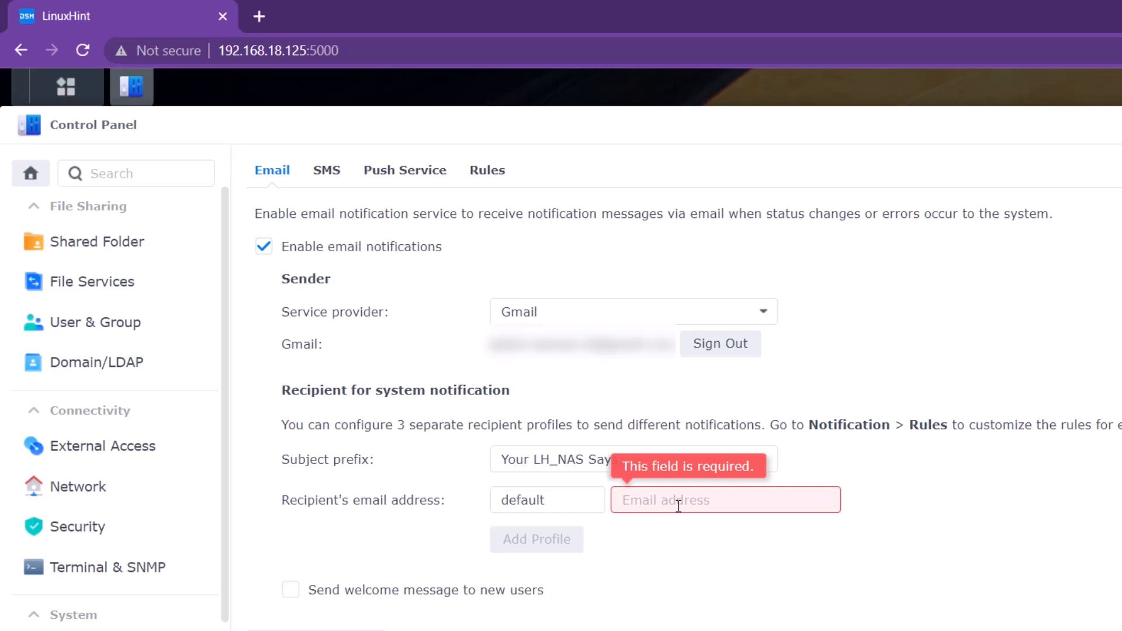
pyautogui.write('a')
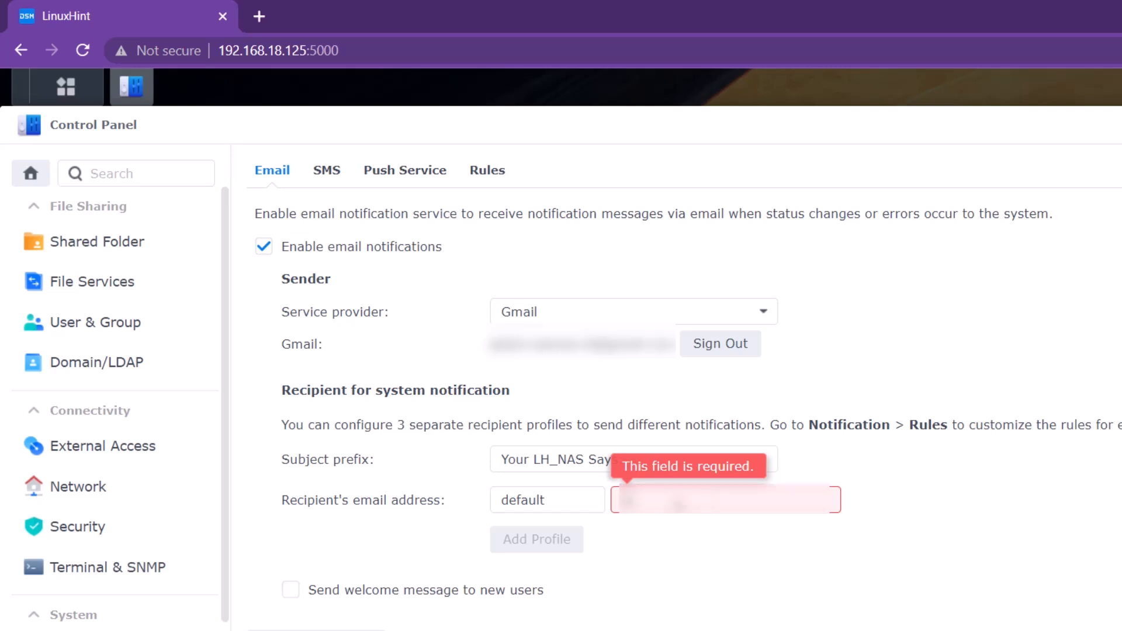
pyautogui.write('ash')
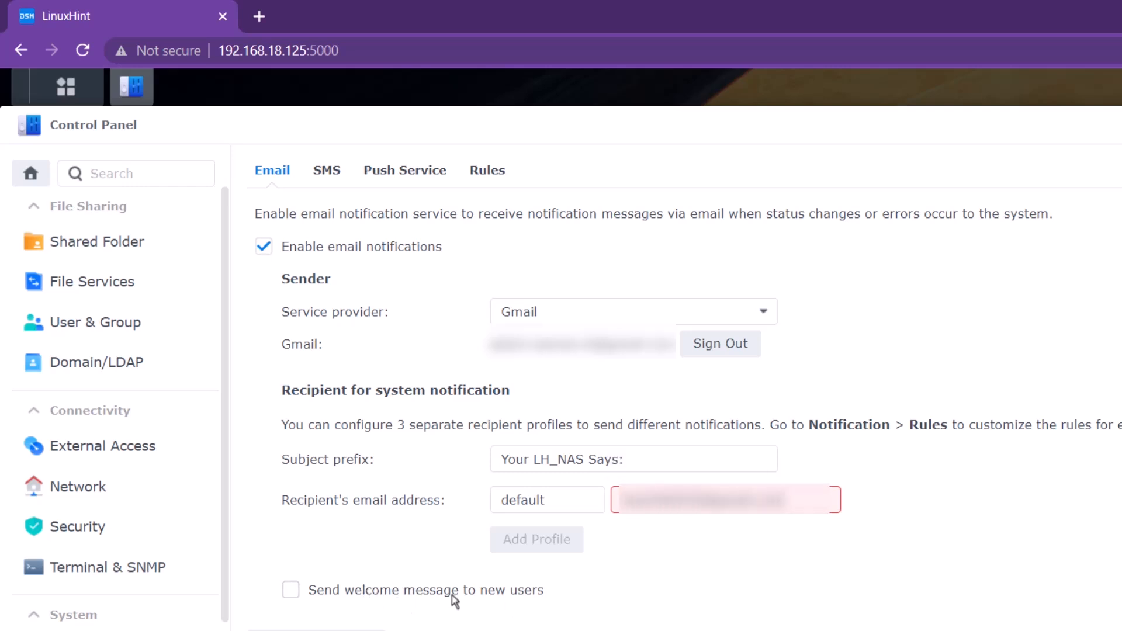
# - Enable welcome messages for new users, apply the settings, and send a test email
pyautogui.click(370, 590)
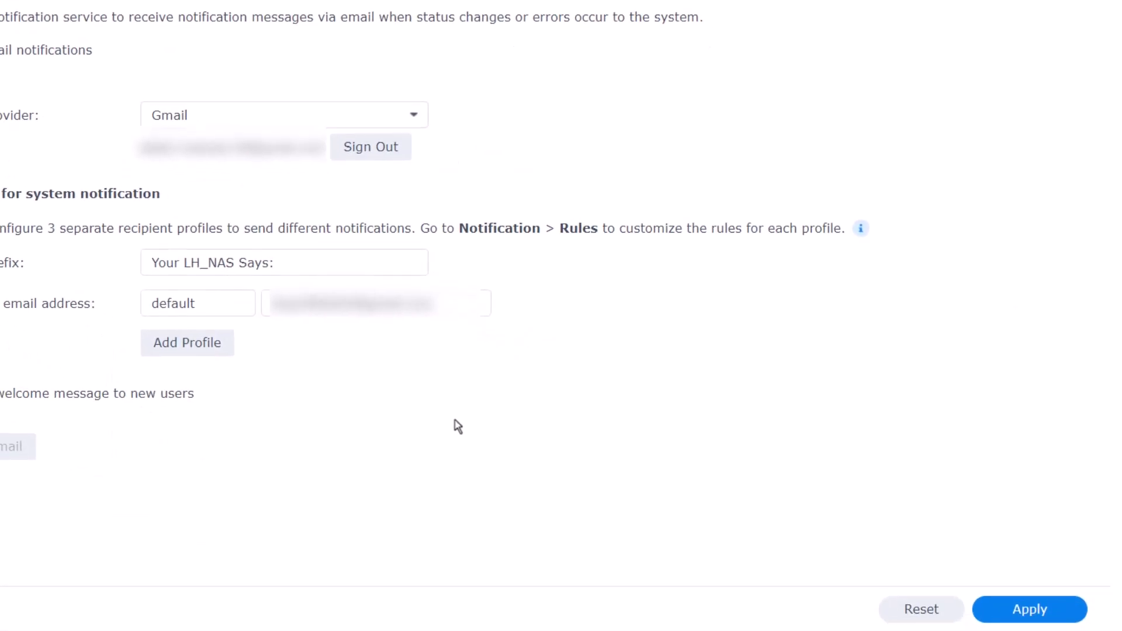
pyautogui.click(975, 602)
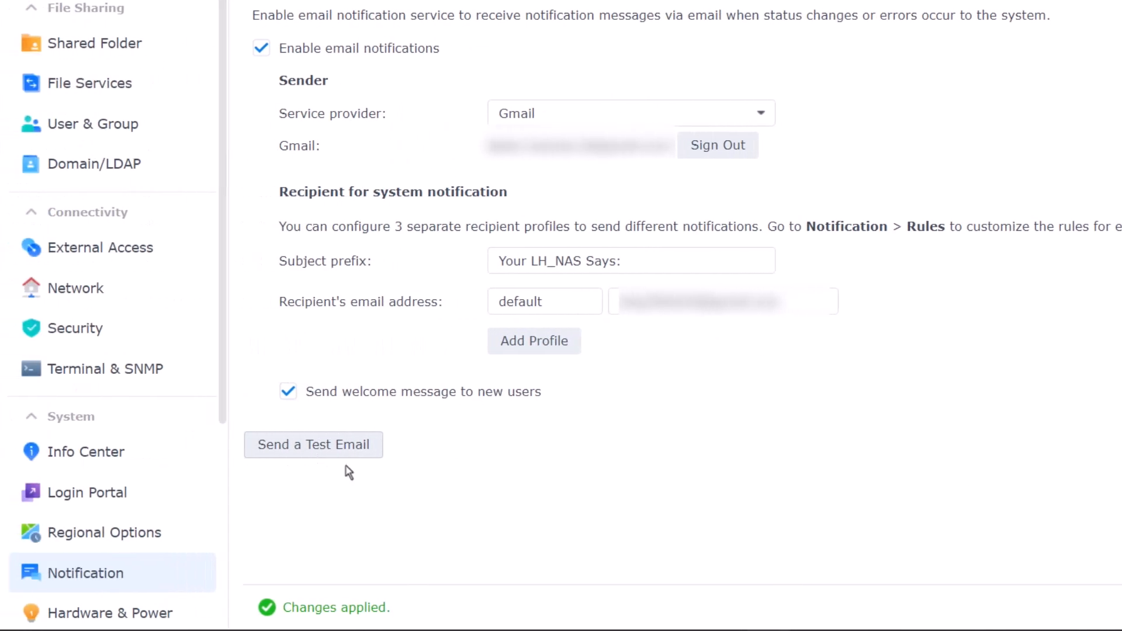
pyautogui.click(319, 448)
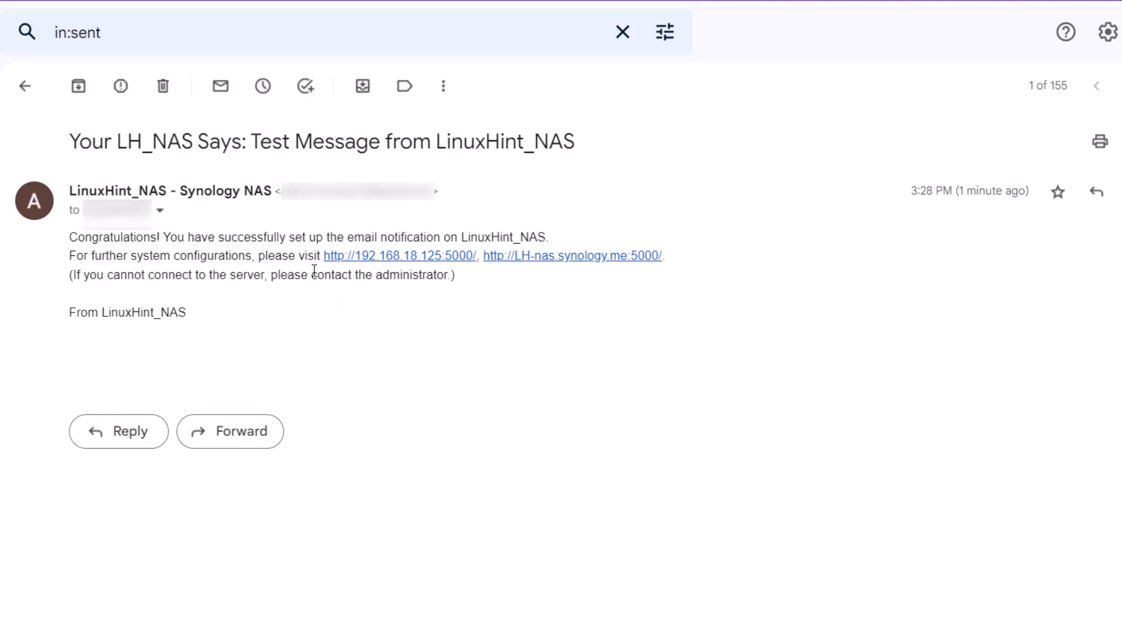
# - Highlight the test email's subject line and its message body text in Gmail
pyautogui.moveTo(66, 148); pyautogui.dragTo(589, 154)
pyautogui.click(576, 173)
pyautogui.moveTo(70, 244); pyautogui.dragTo(259, 243)
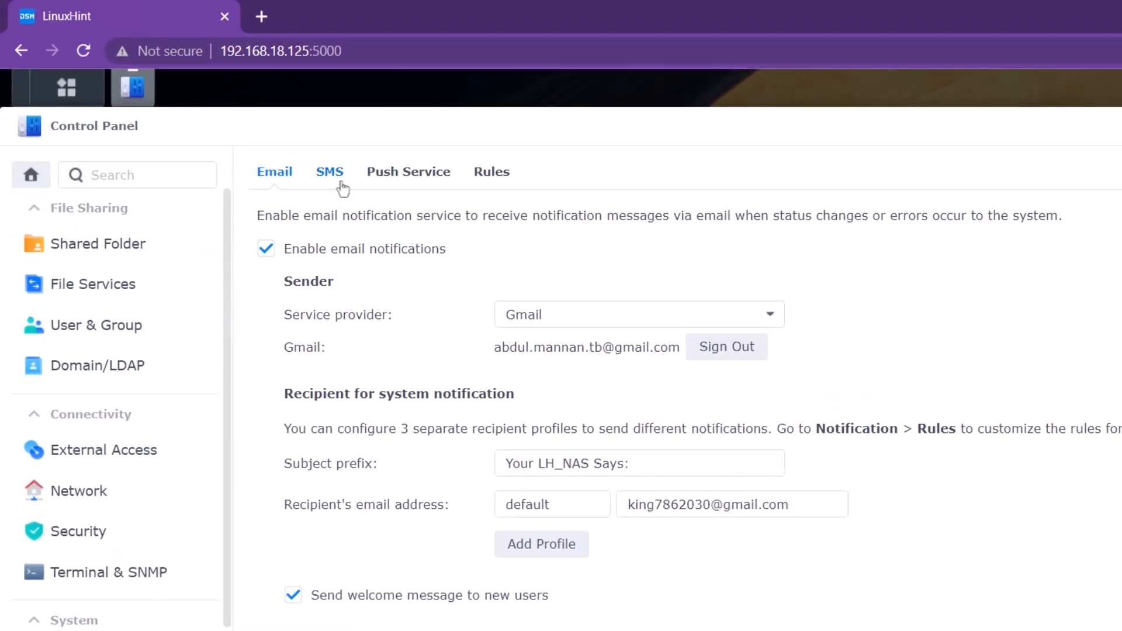
# - Review the SMS, Push Service and Rules tabs, expanding the System and External storage event rules
pyautogui.click(331, 173)
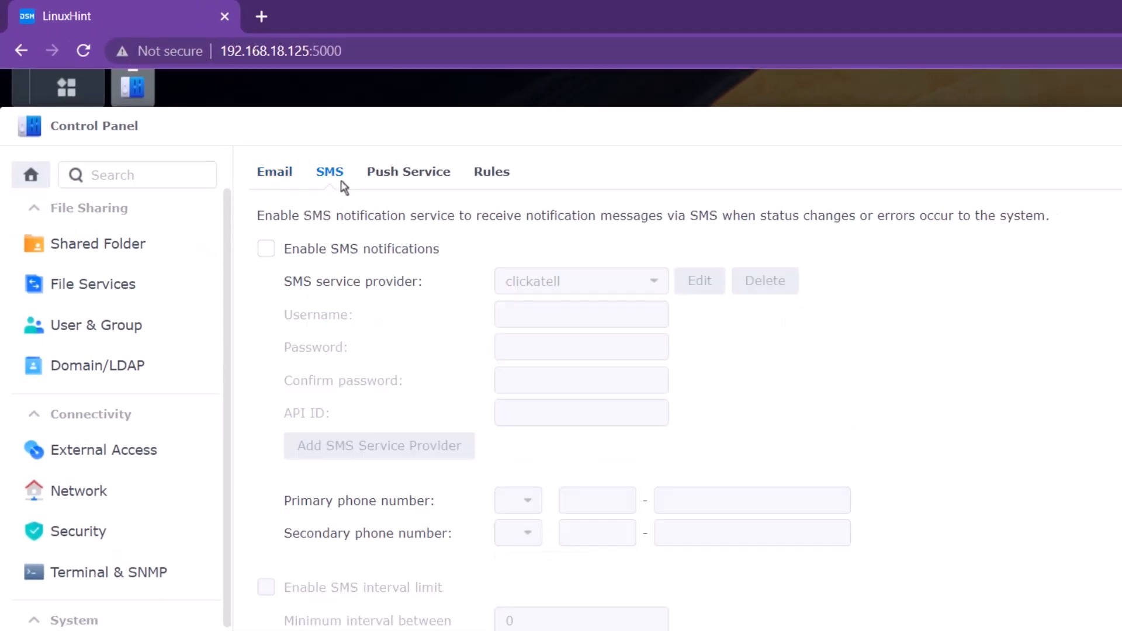
pyautogui.click(410, 191)
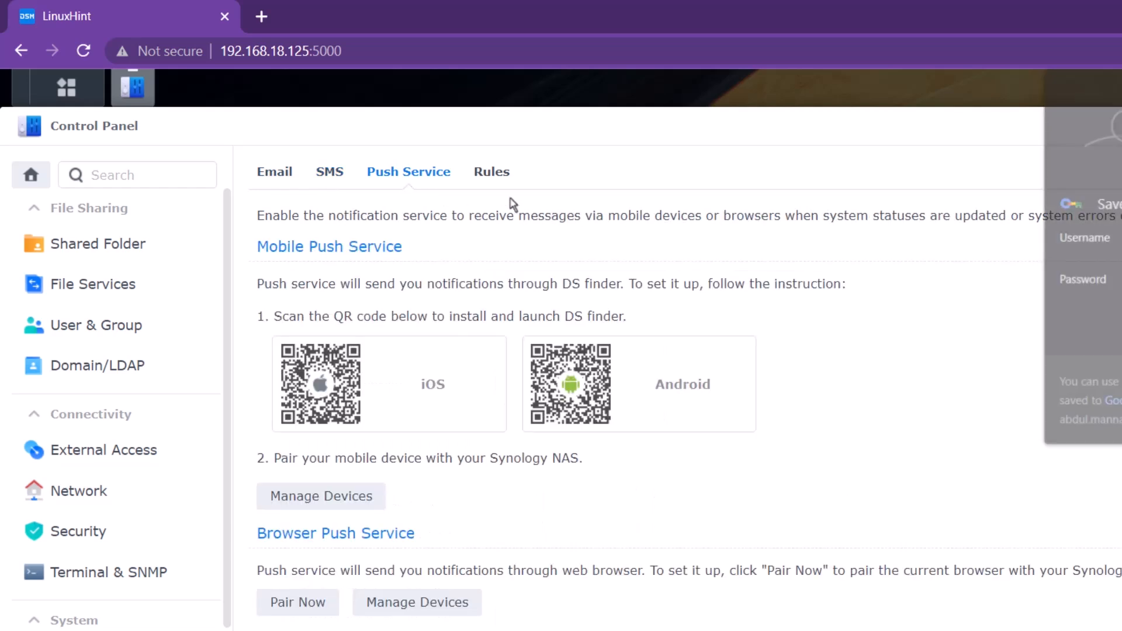
pyautogui.click(491, 171)
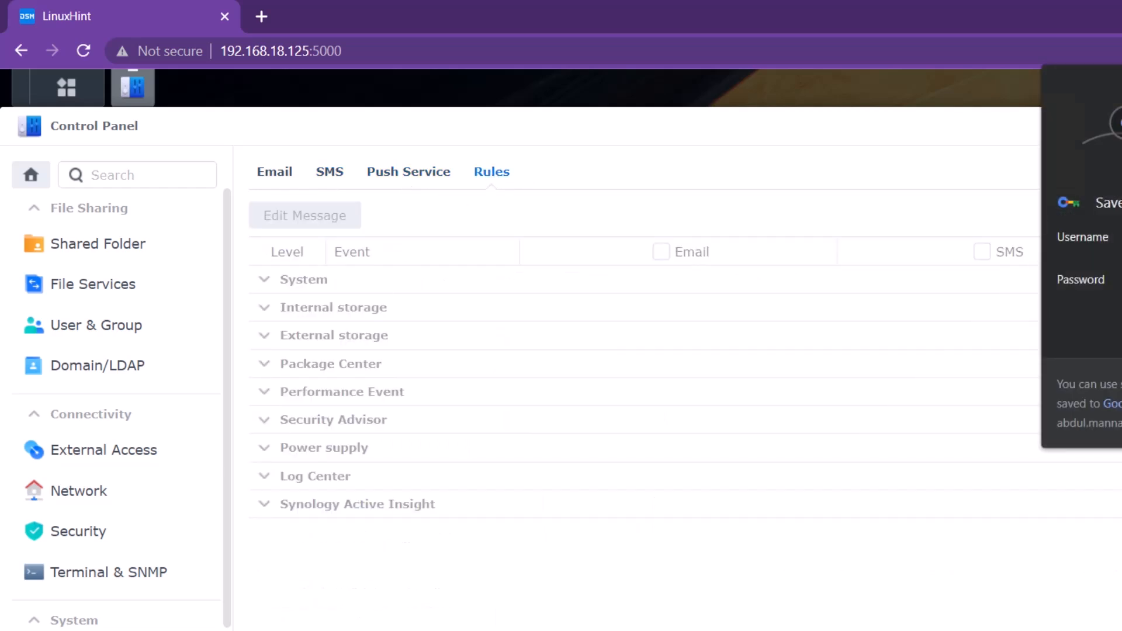
pyautogui.click(358, 286)
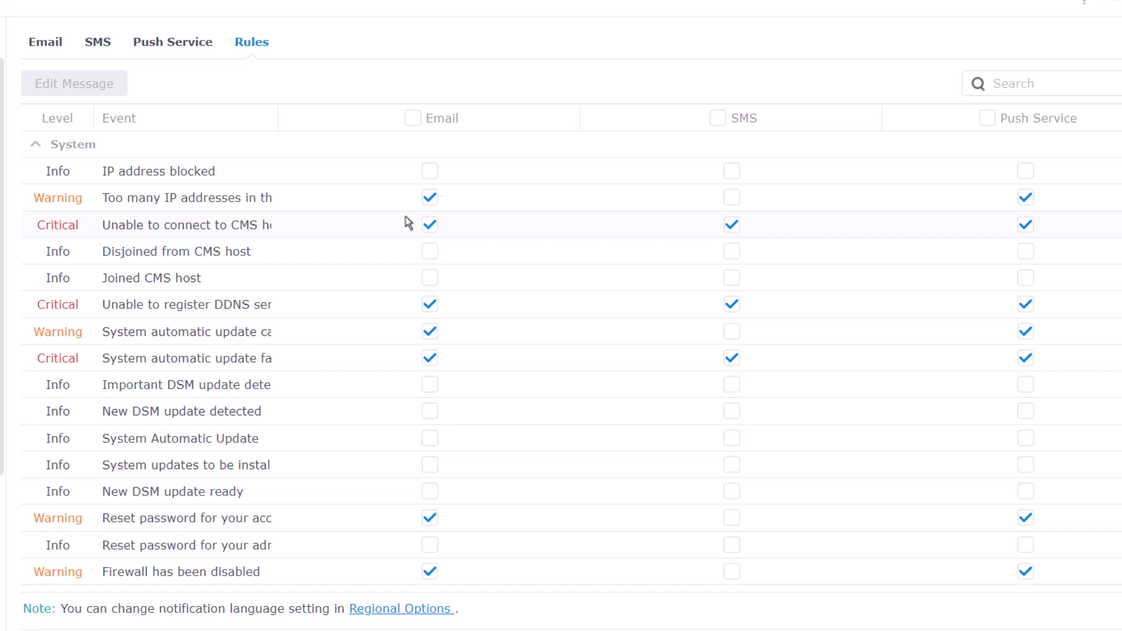
pyautogui.scroll(-20, 345, 413)
pyautogui.scroll(-15, 338, 405)
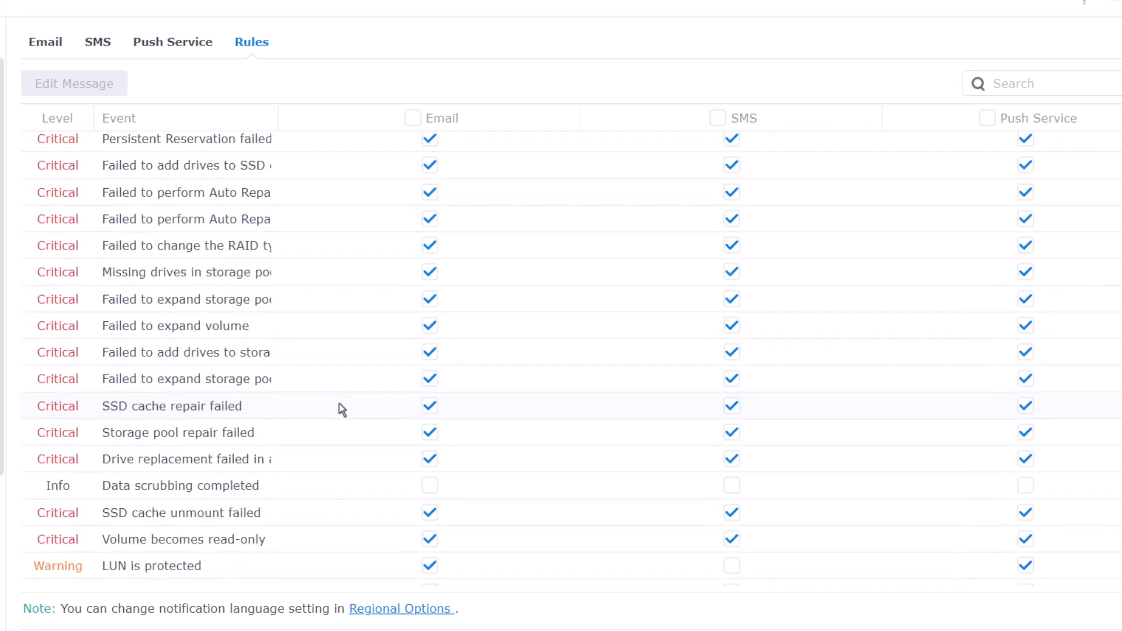
pyautogui.click(272, 421)
pyautogui.scroll(-7, 447, 420)
pyautogui.scroll(-3, 447, 418)
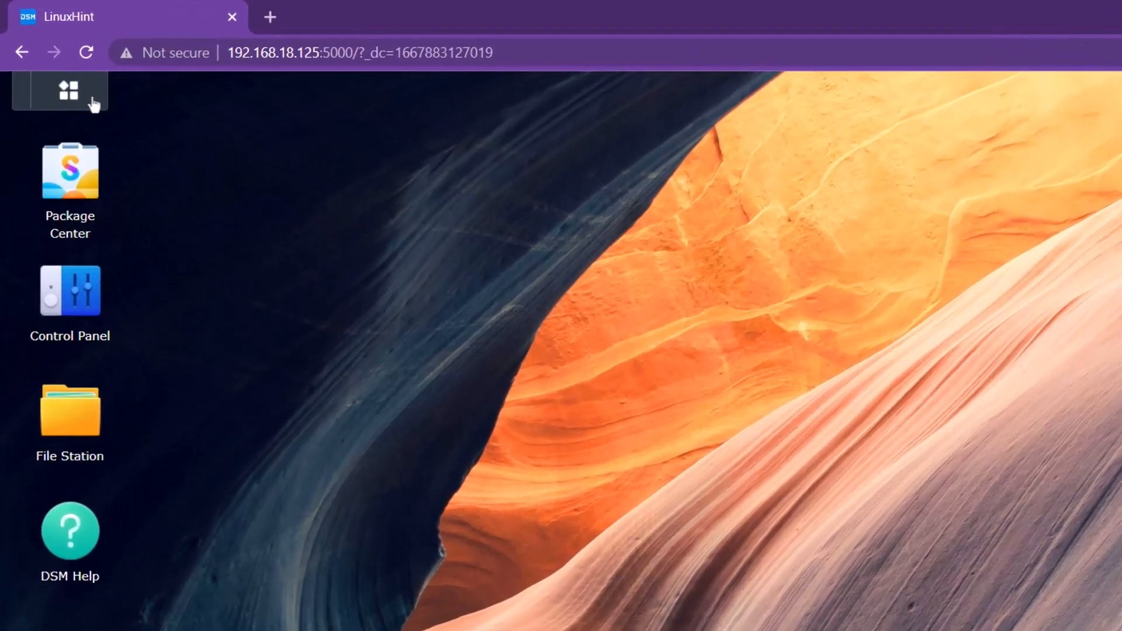
# - Launch Resource Monitor from the DSM Main Menu
pyautogui.click(64, 70)
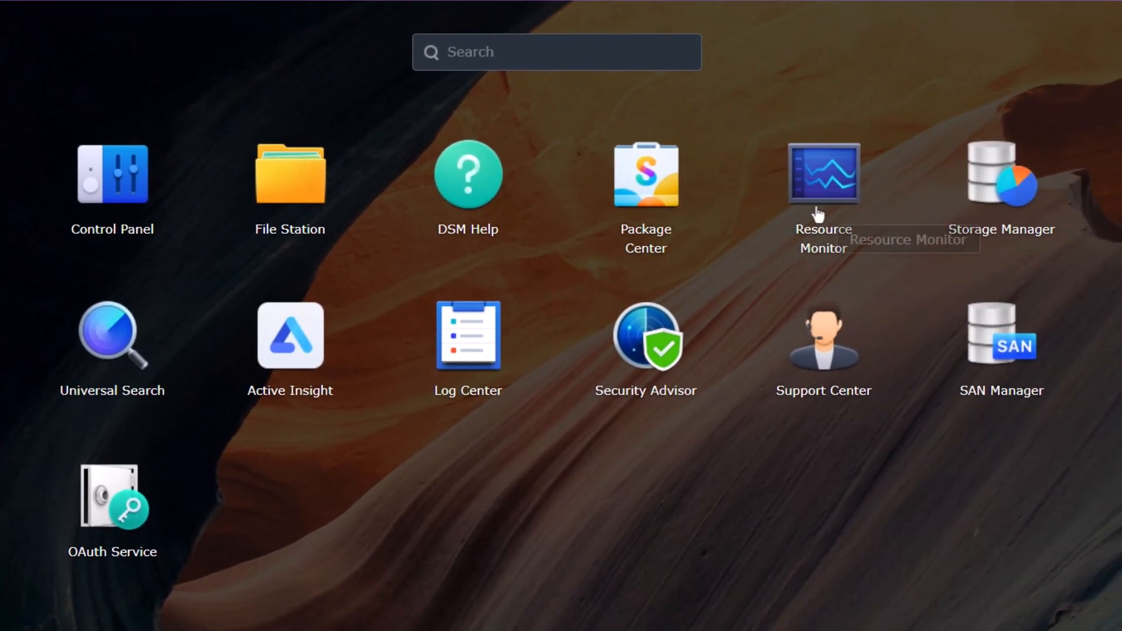
pyautogui.click(1046, 292)
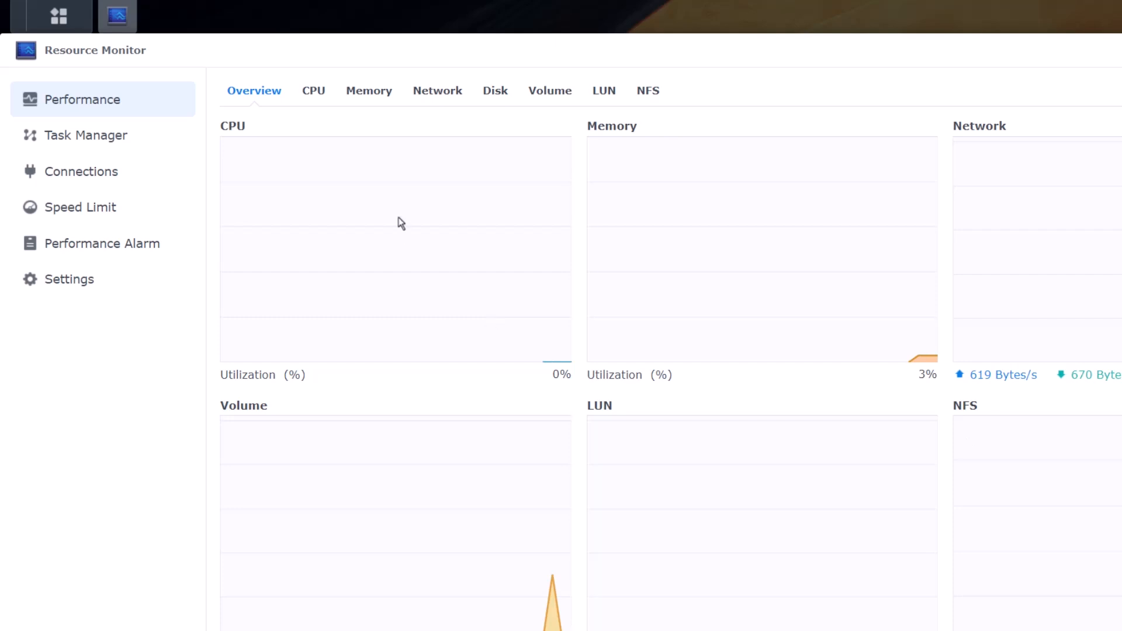
# - Browse the CPU, Memory and Network charts, scrolling through the LAN graphs, then show the Disk tab
pyautogui.click(313, 94)
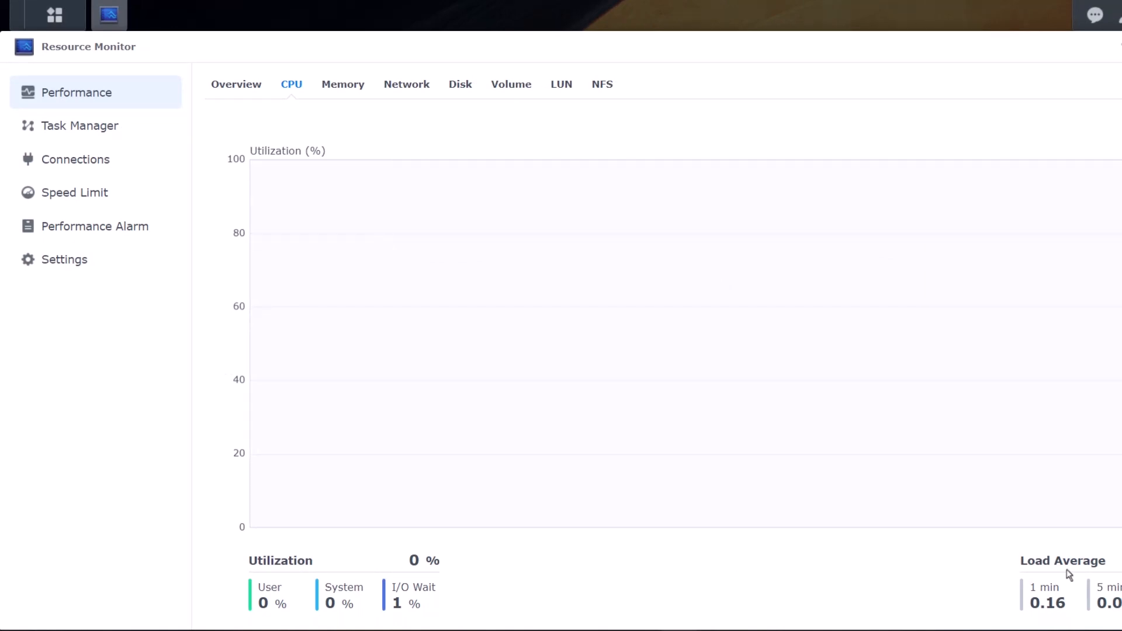
pyautogui.click(363, 93)
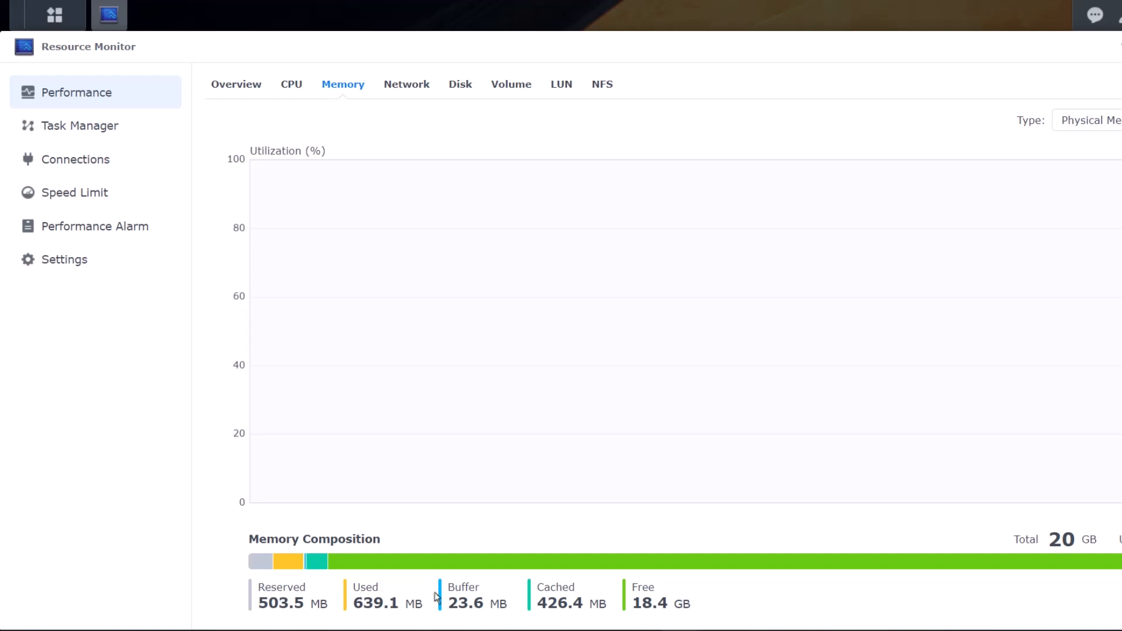
pyautogui.click(398, 91)
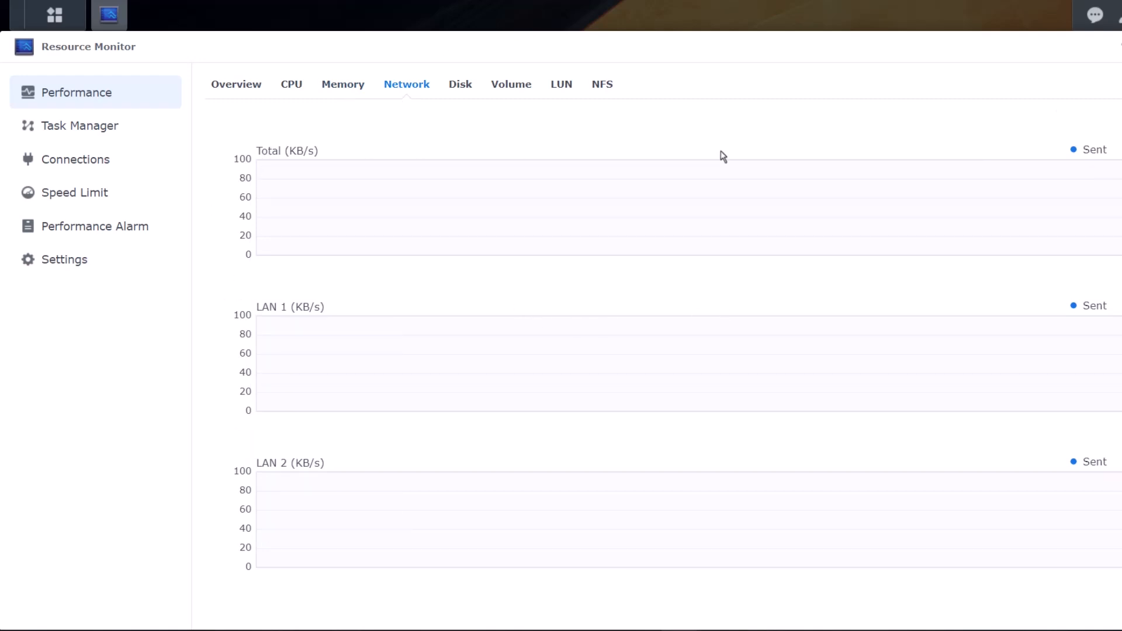
pyautogui.scroll(-4, 269, 290)
pyautogui.scroll(-1, 239, 291)
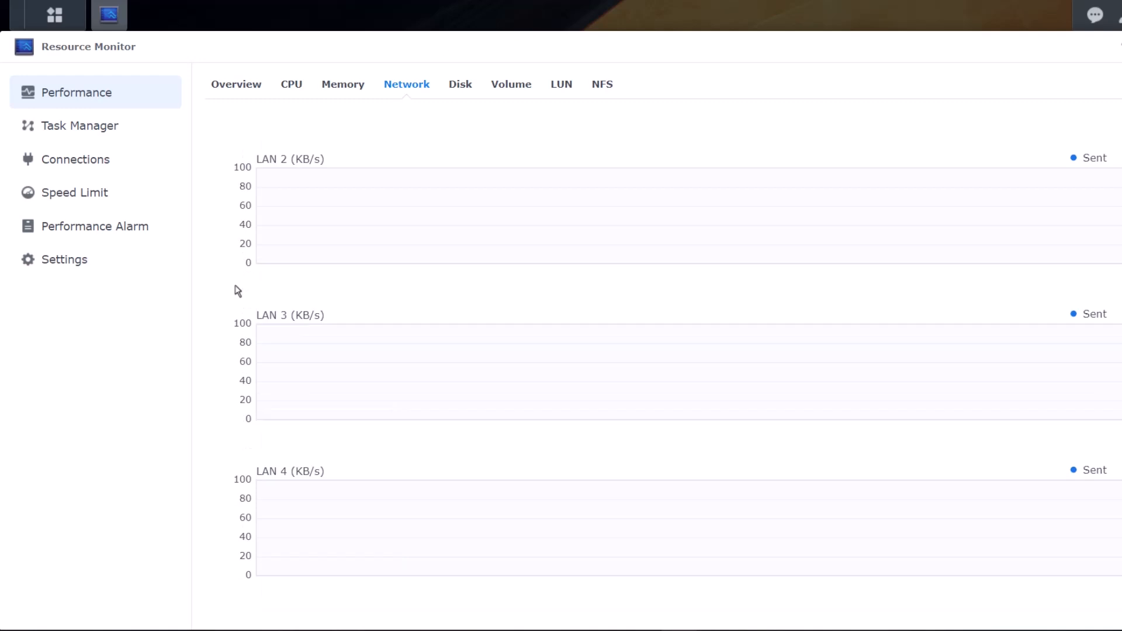
pyautogui.scroll(5, 238, 291)
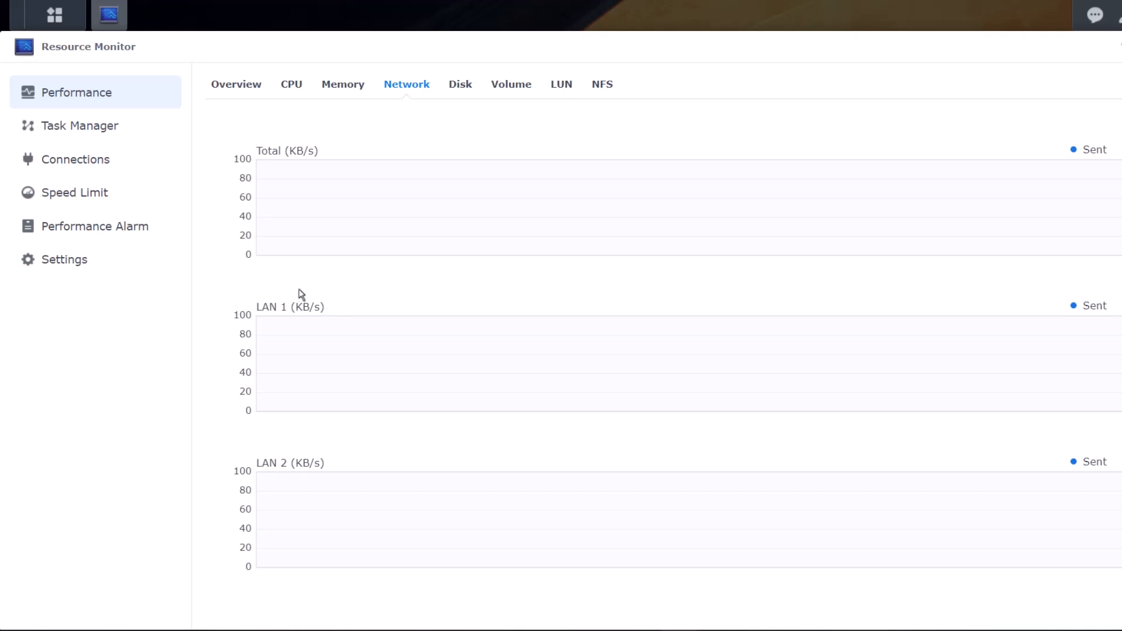
pyautogui.scroll(-5, 301, 294)
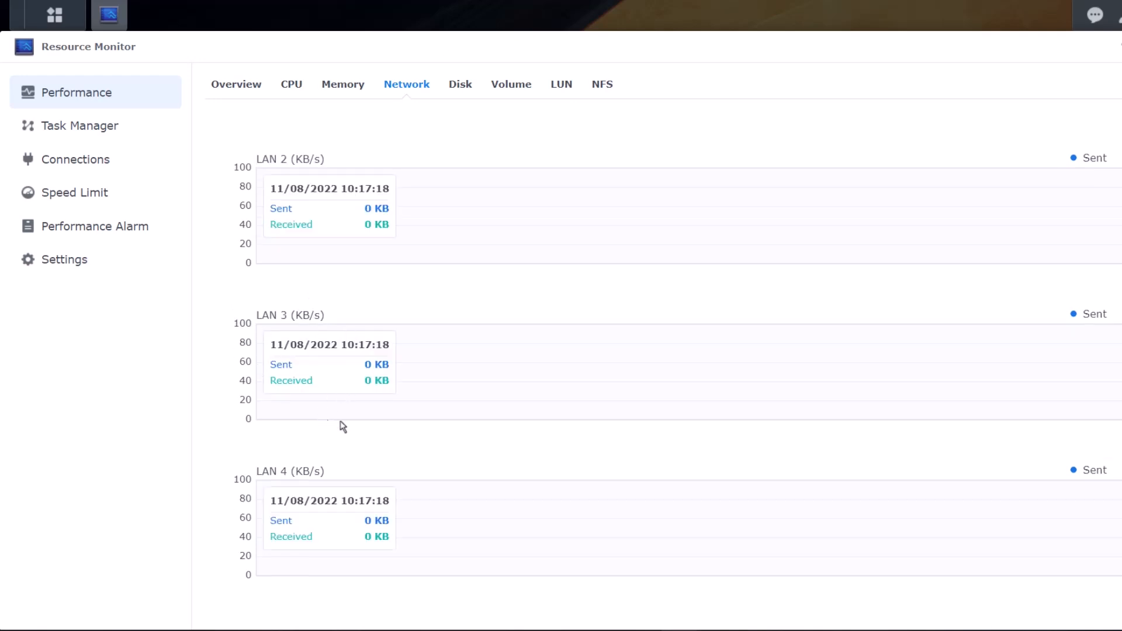
pyautogui.scroll(5, 380, 421)
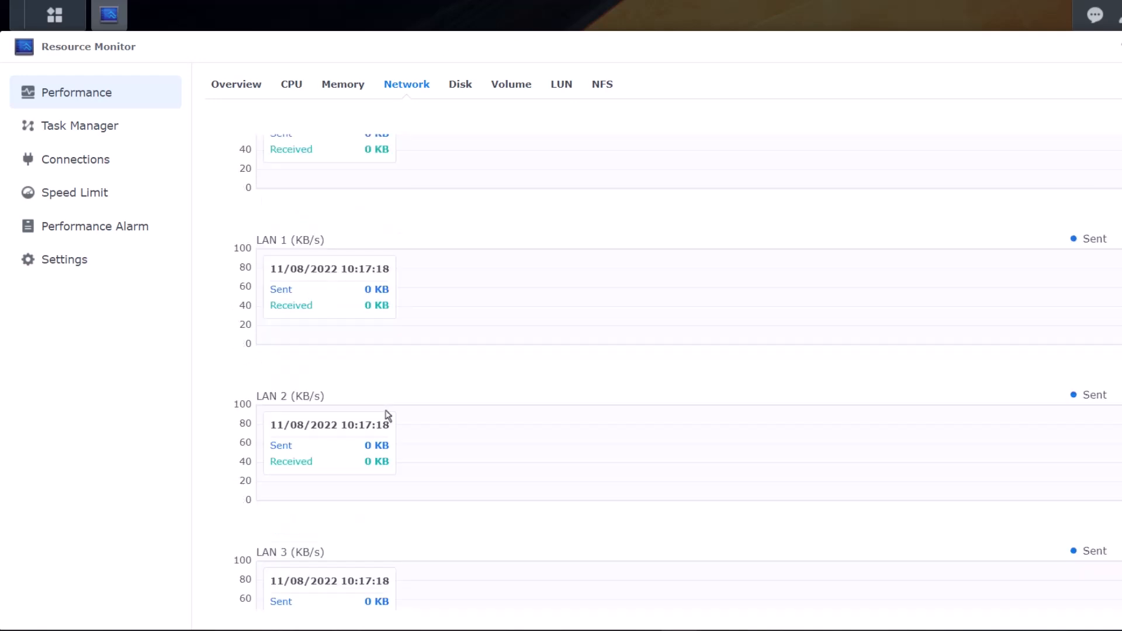
pyautogui.click(466, 101)
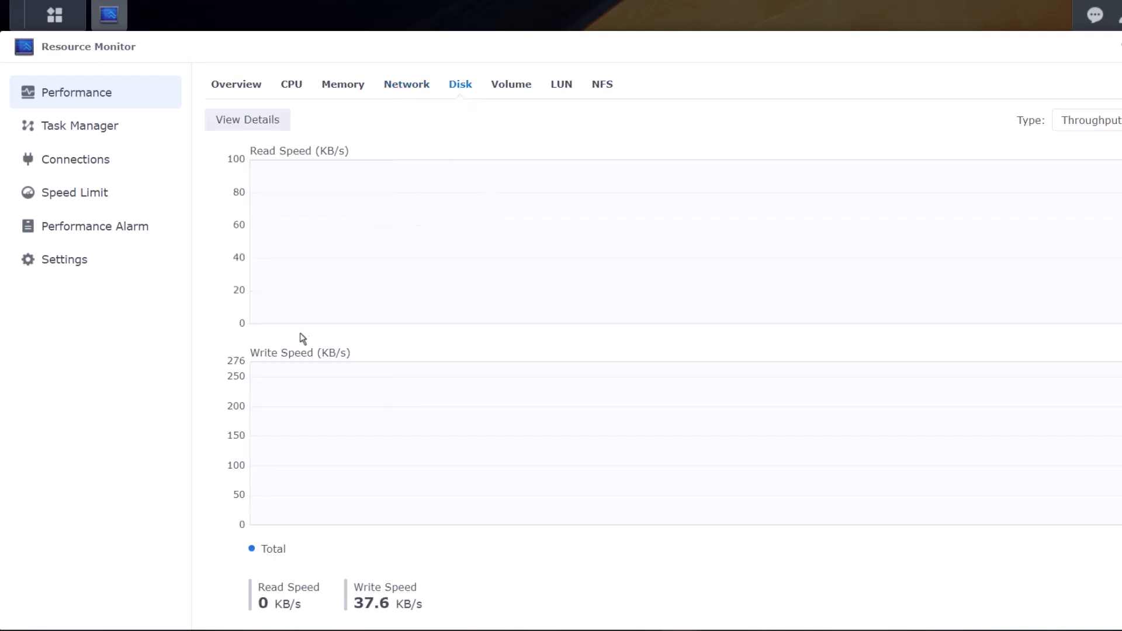
# - Chart Cache device 1 and Cache device 2 individually on the Disk tab, leaving the chart type unchanged
pyautogui.click(268, 129)
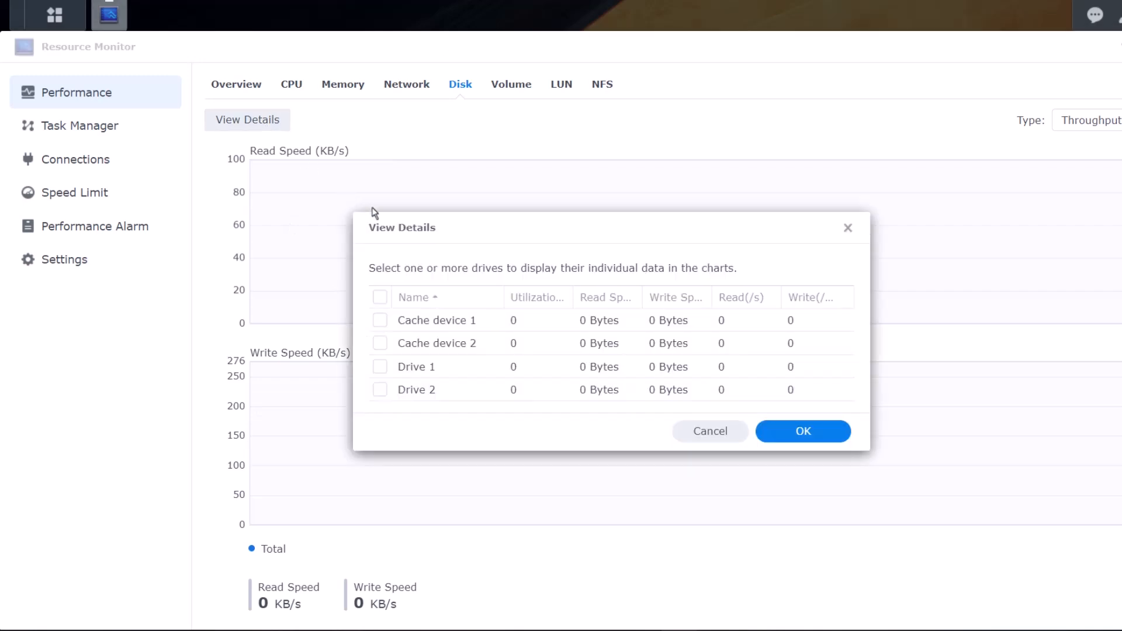
pyautogui.click(379, 343)
pyautogui.click(379, 319)
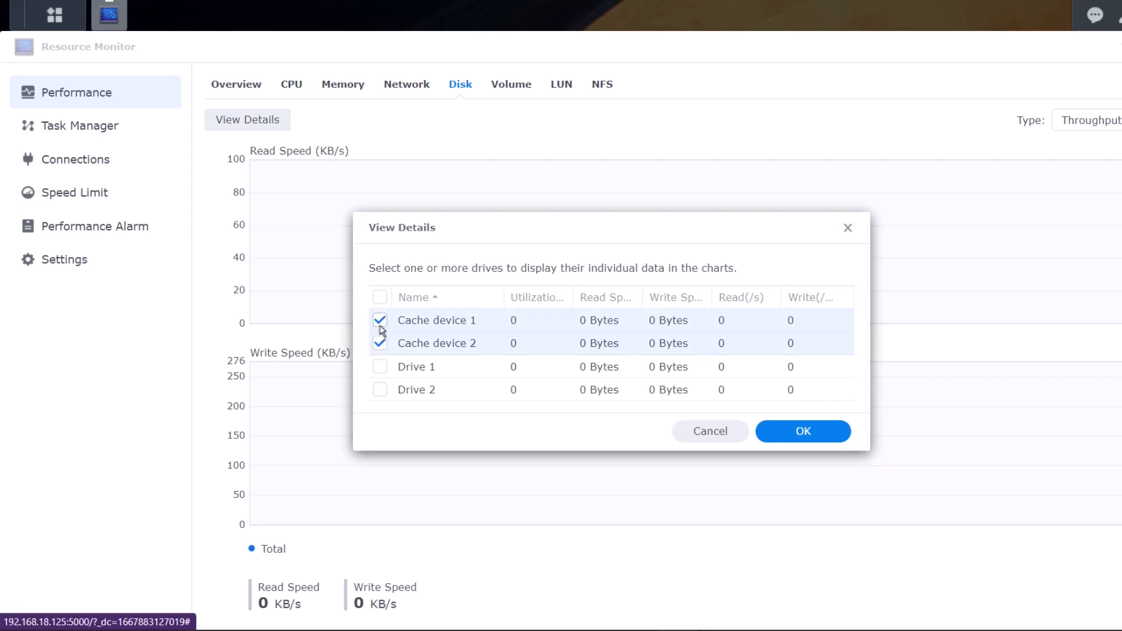
pyautogui.click(762, 437)
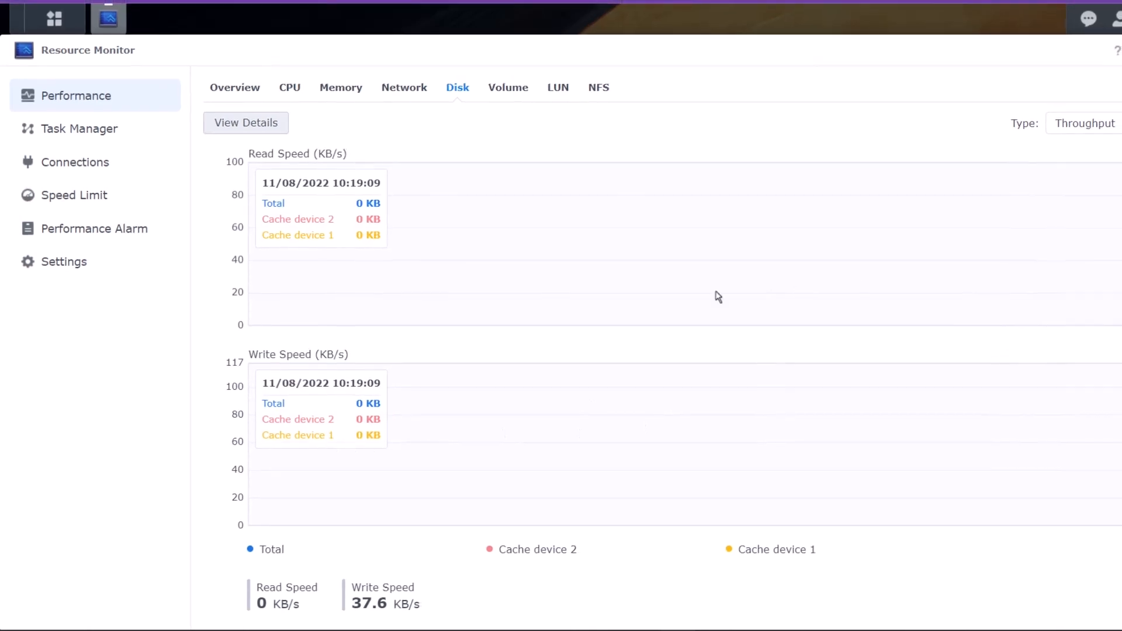
pyautogui.click(1107, 133)
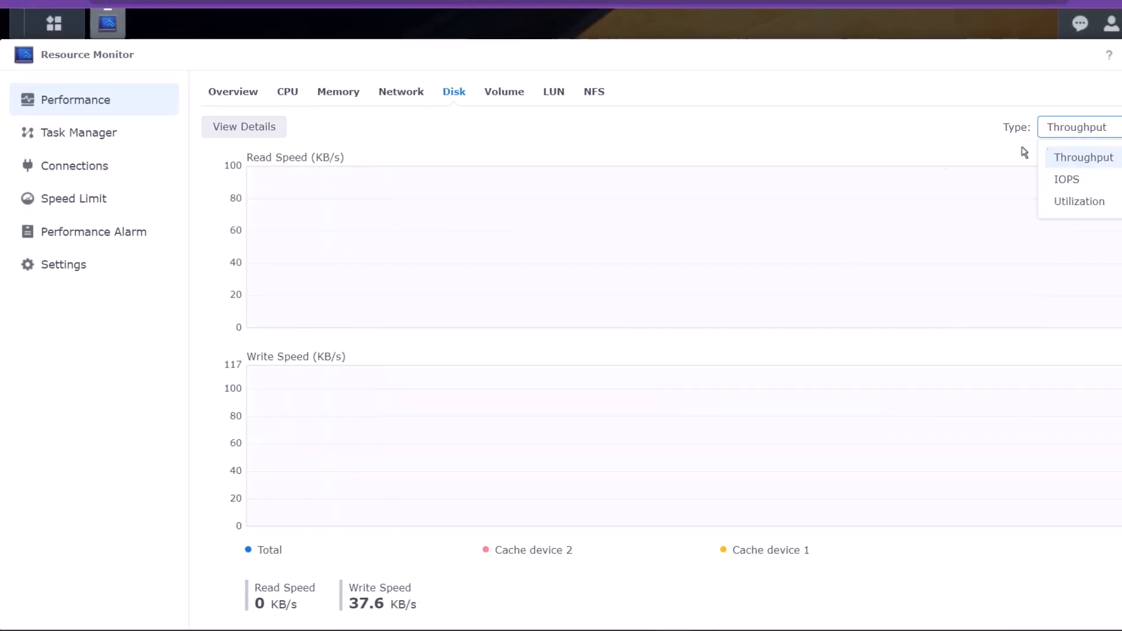
pyautogui.click(661, 144)
# - On the Volume tab, chart volume1 and volume2 individually
pyautogui.click(508, 102)
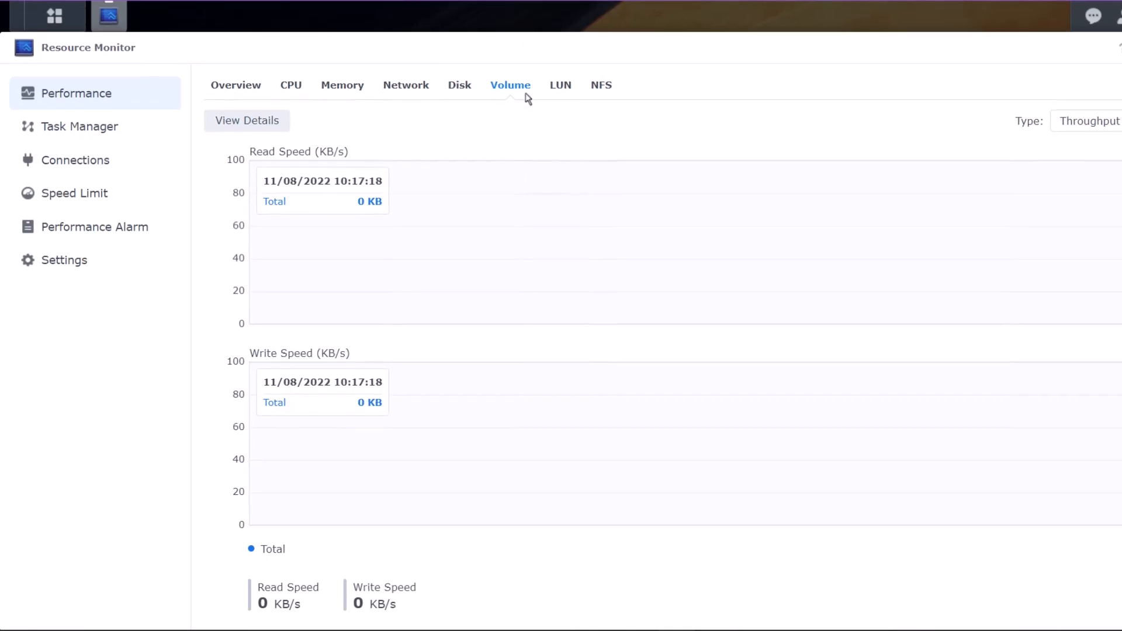
pyautogui.click(274, 133)
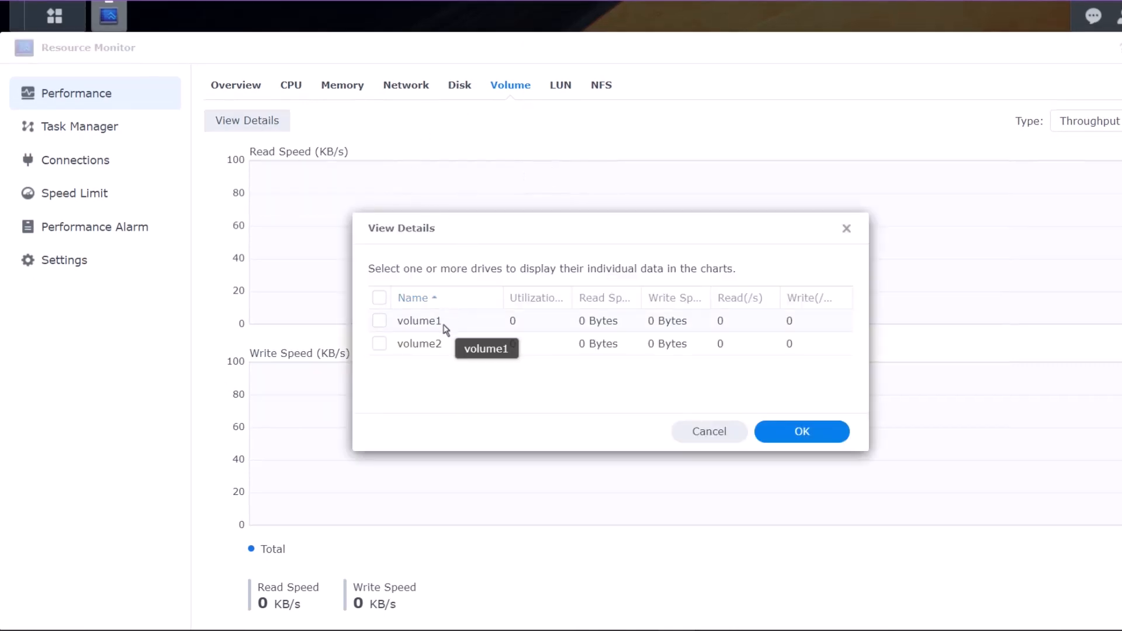
pyautogui.click(379, 343)
pyautogui.click(379, 321)
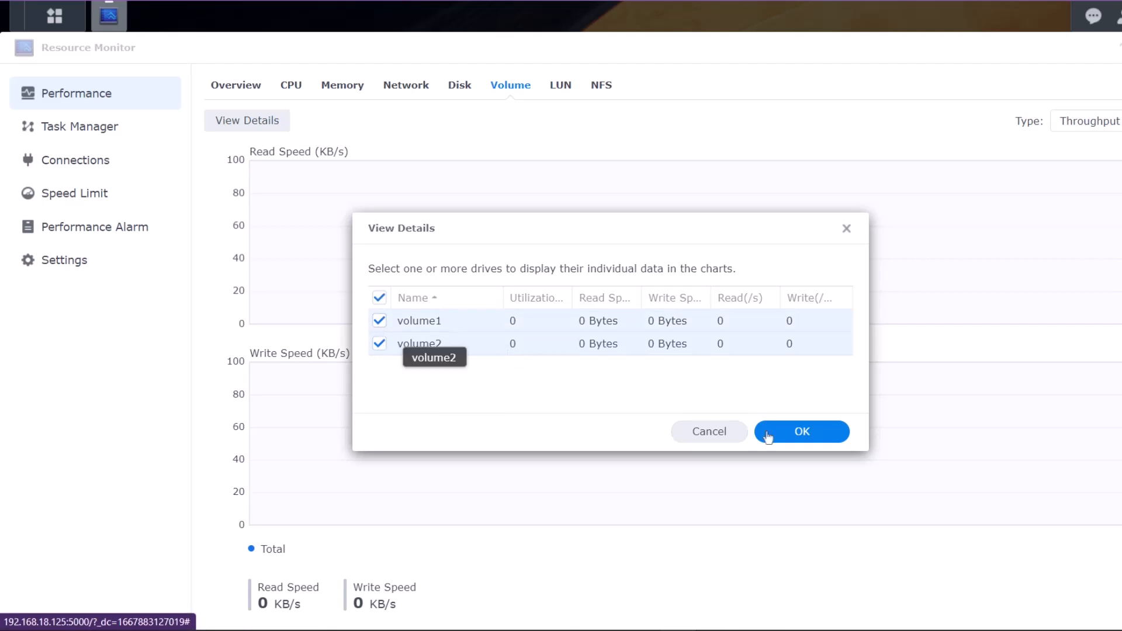
pyautogui.click(824, 442)
# - Glance at the LUN and NFS charts, then open Task Manager's services list
pyautogui.click(564, 94)
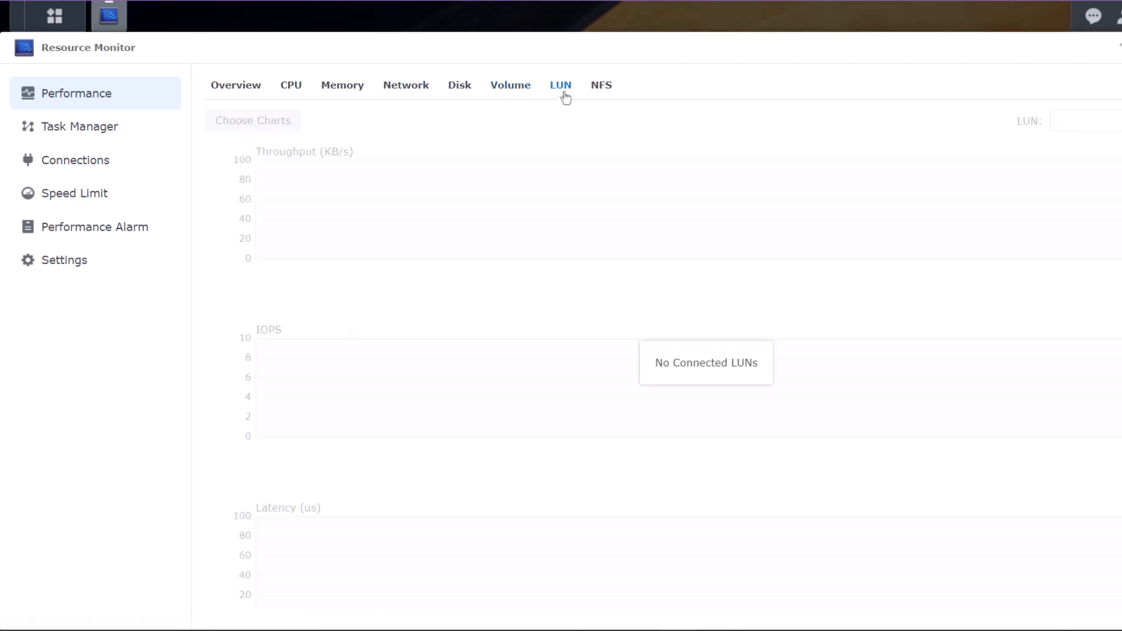
pyautogui.click(592, 99)
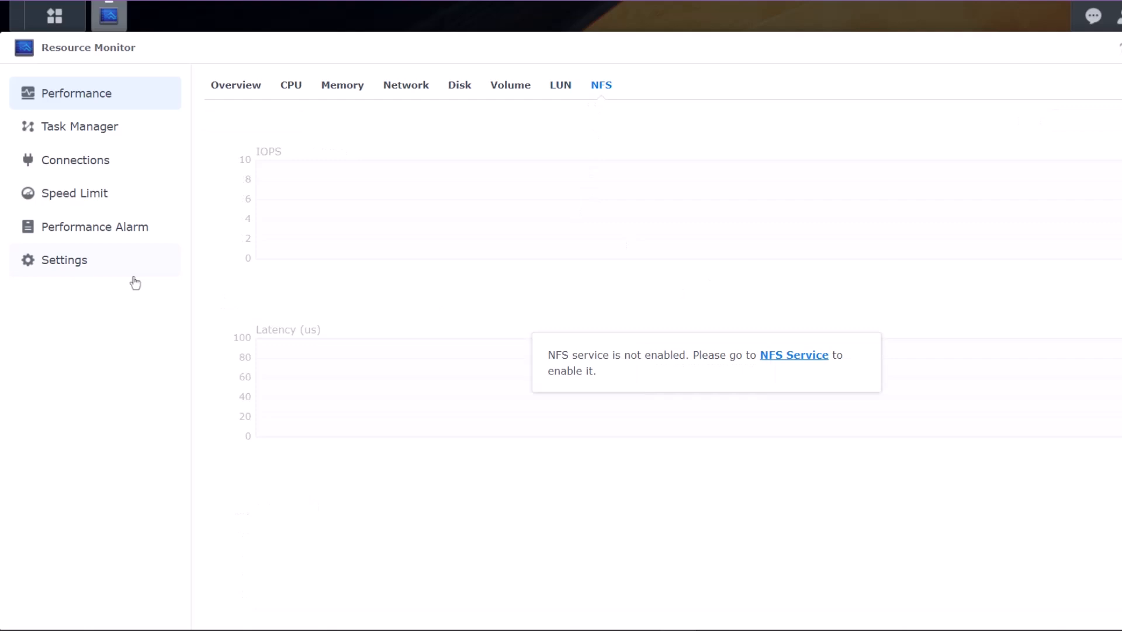
pyautogui.click(104, 135)
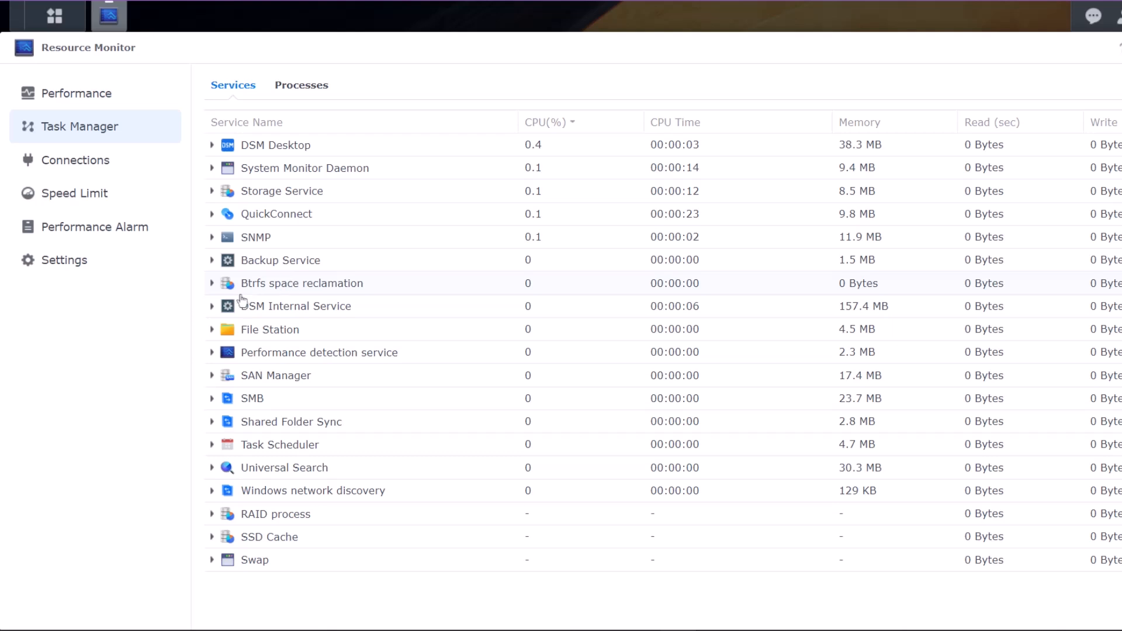
# - Inspect DSM Internal Service and the Processes list sorted by private memory, then show Connections
pyautogui.click(212, 282)
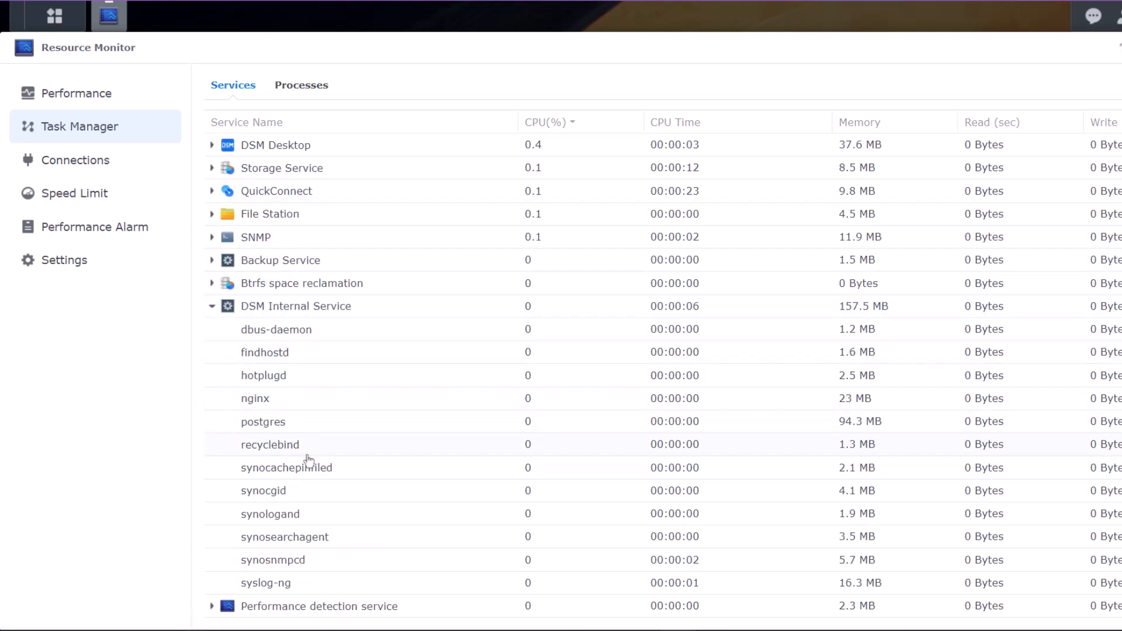
pyautogui.click(212, 262)
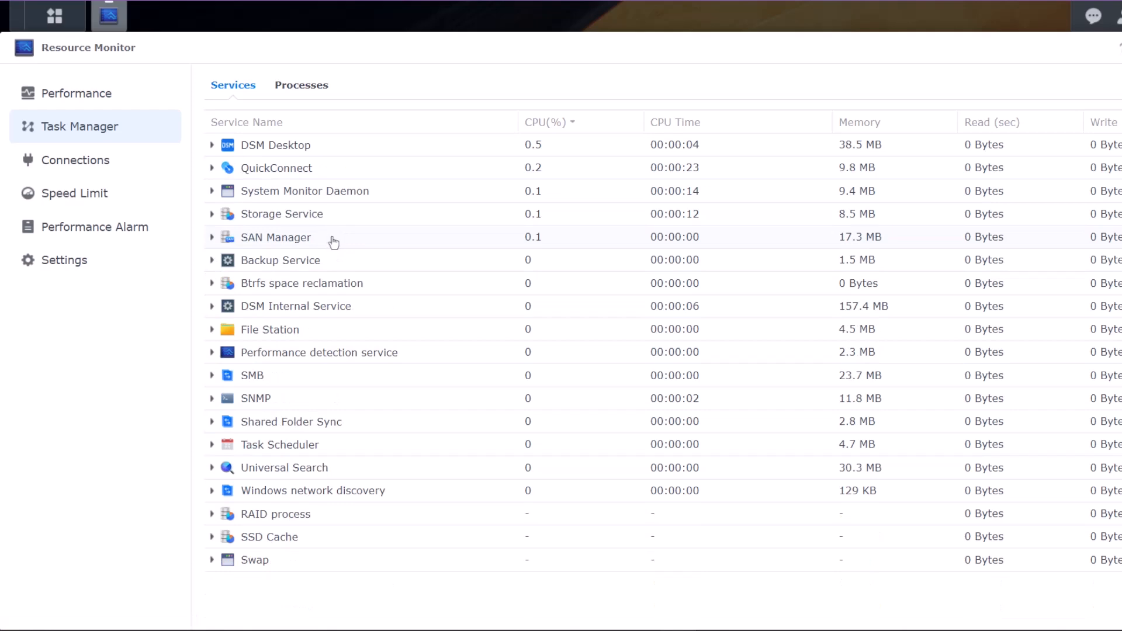
pyautogui.click(305, 87)
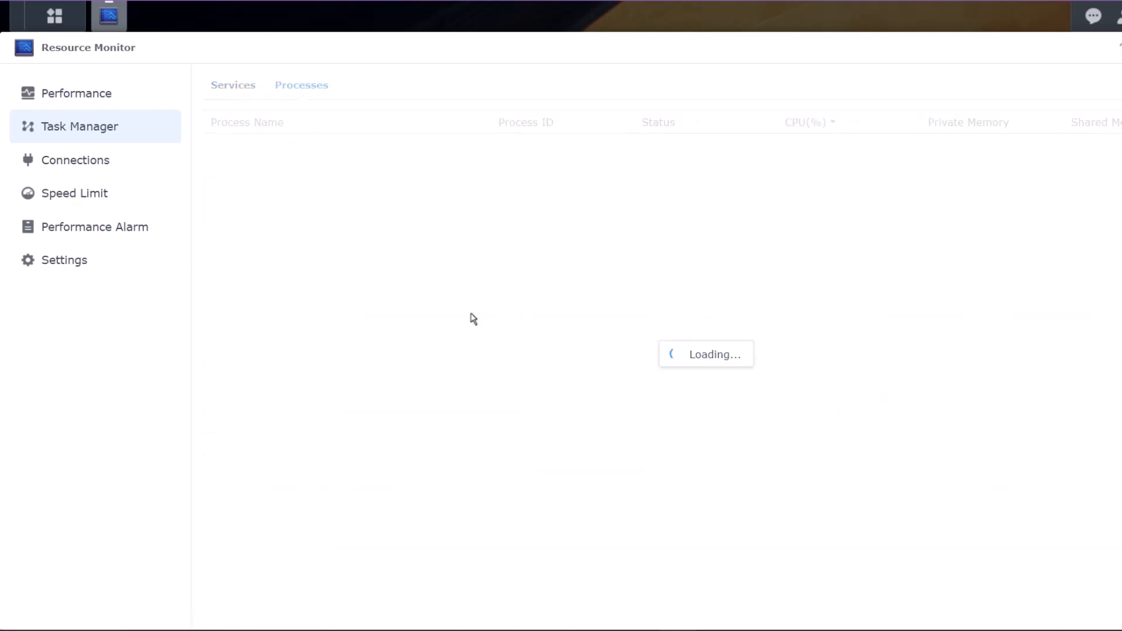
pyautogui.scroll(-4, 363, 237)
pyautogui.scroll(-20, 365, 240)
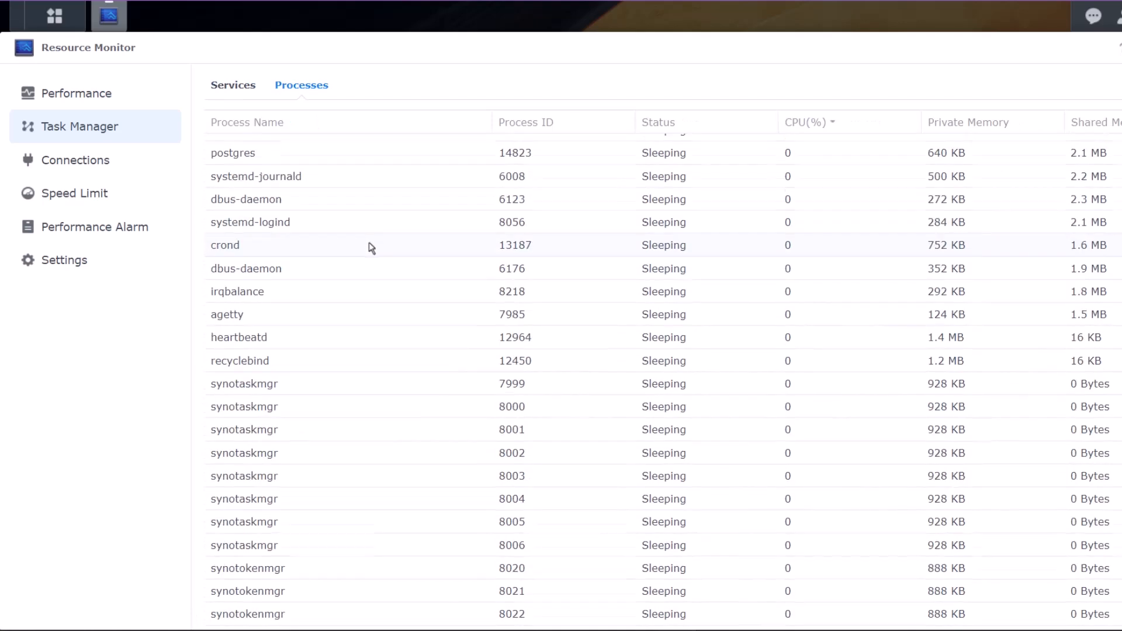
pyautogui.scroll(-20, 390, 267)
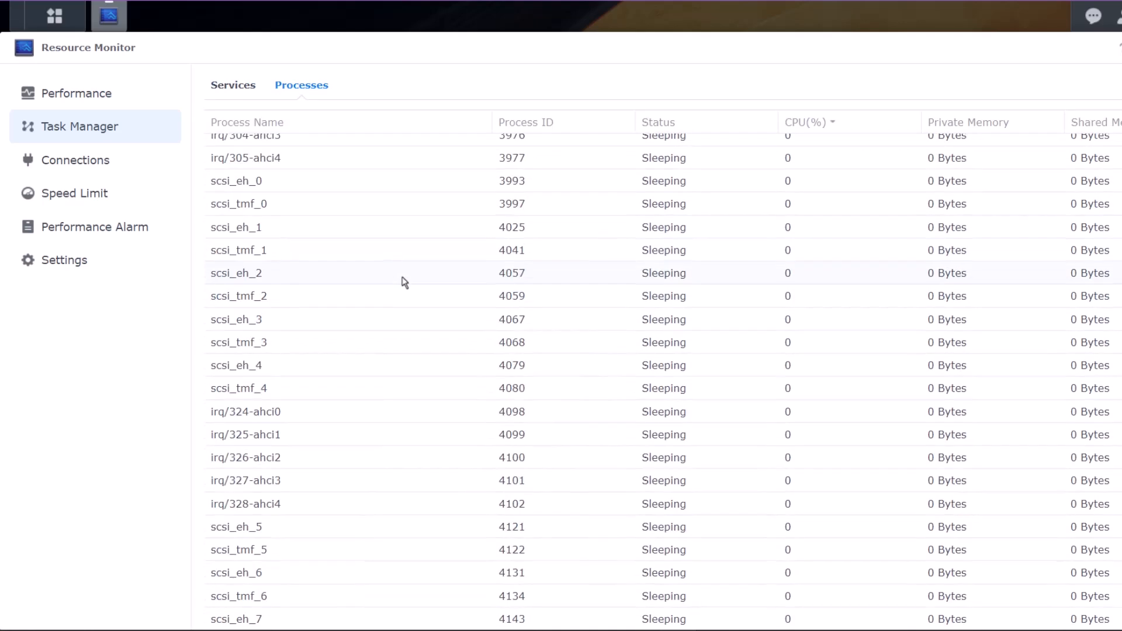
pyautogui.scroll(-20, 409, 290)
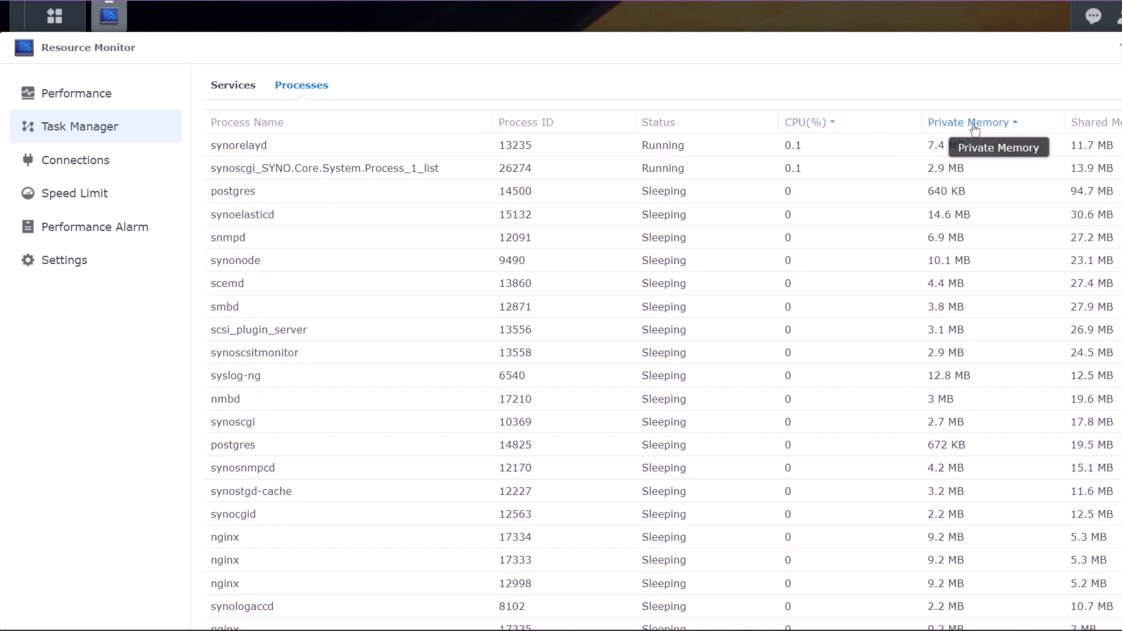
pyautogui.click(1121, 122)
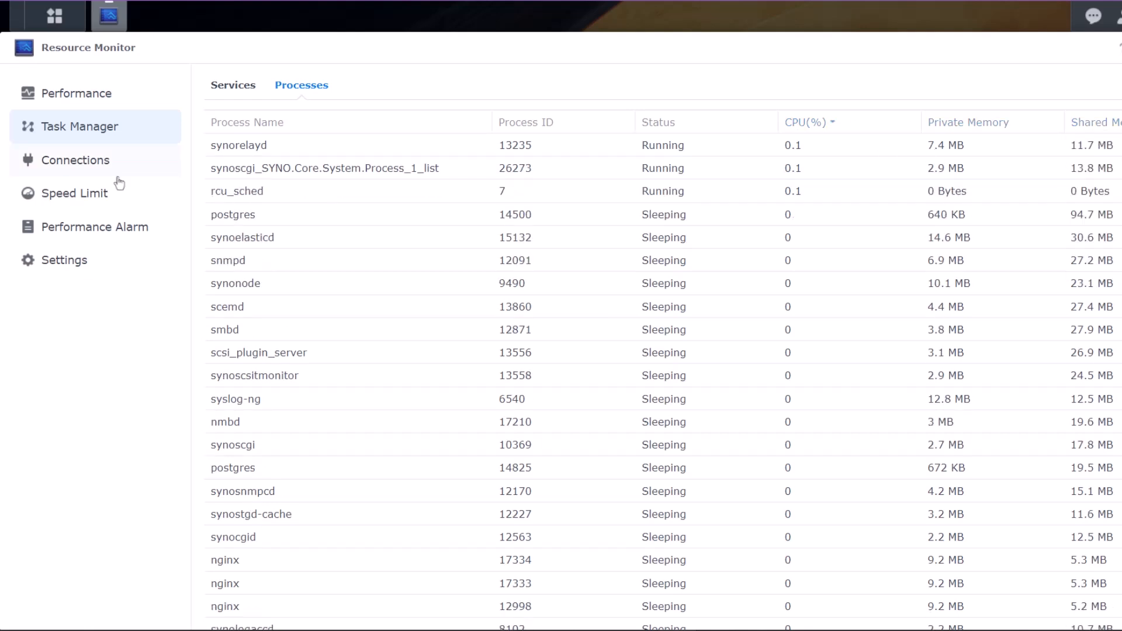
pyautogui.click(117, 169)
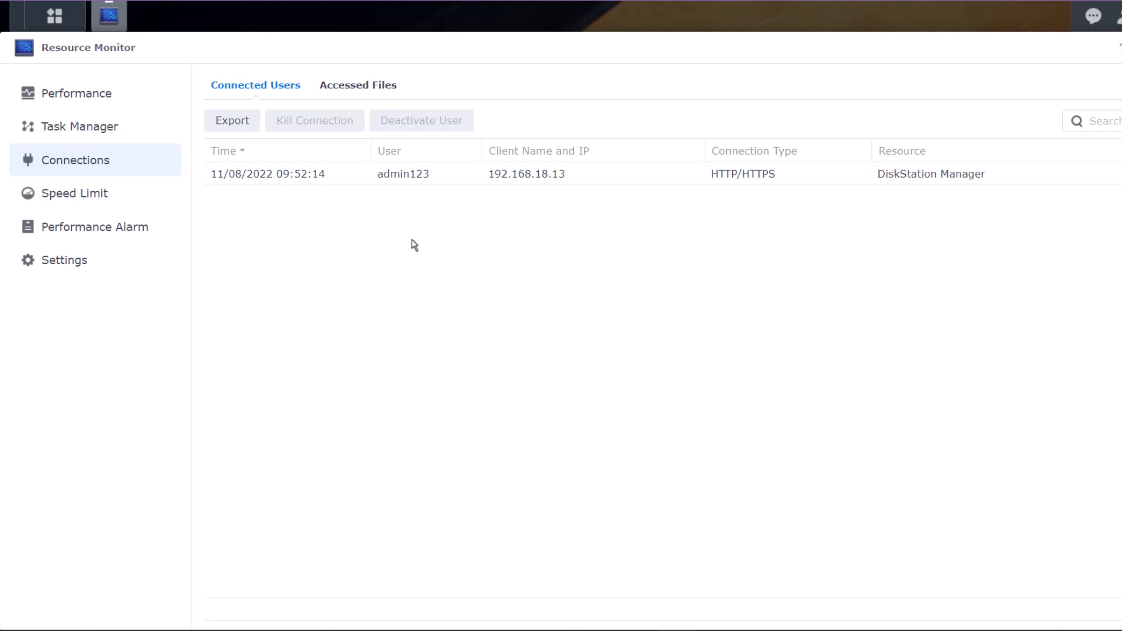
# - Export the connection list as currentlog.html, view it in Chrome, then show the Accessed Files tab
pyautogui.click(232, 121)
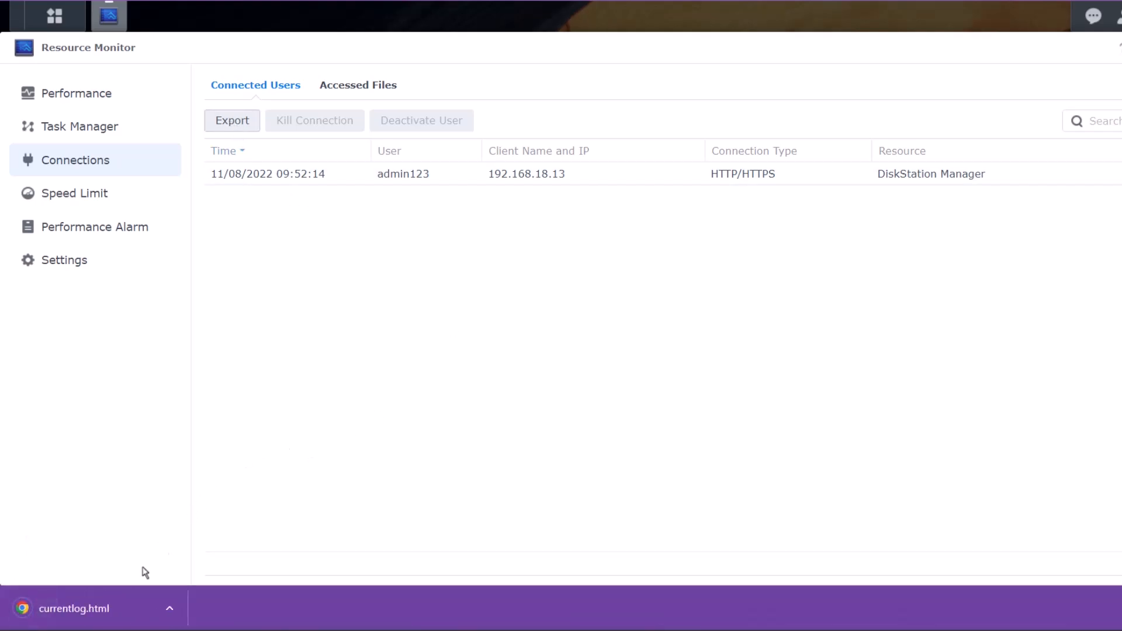
pyautogui.click(105, 618)
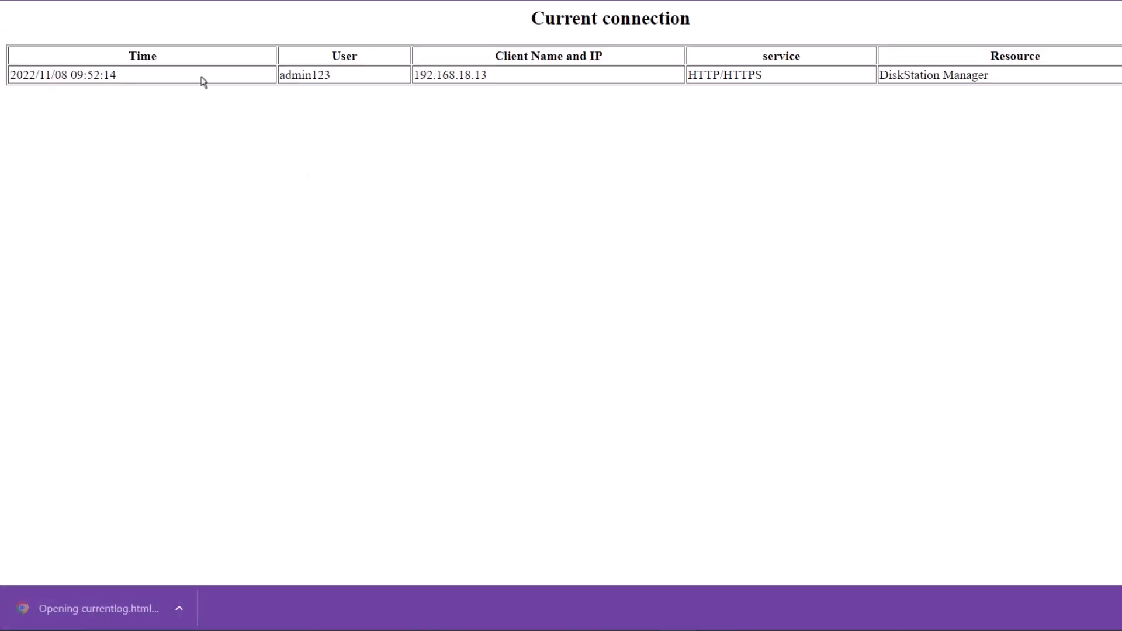
pyautogui.moveTo(203, 82); pyautogui.dragTo(1039, 80)
pyautogui.click(1038, 81)
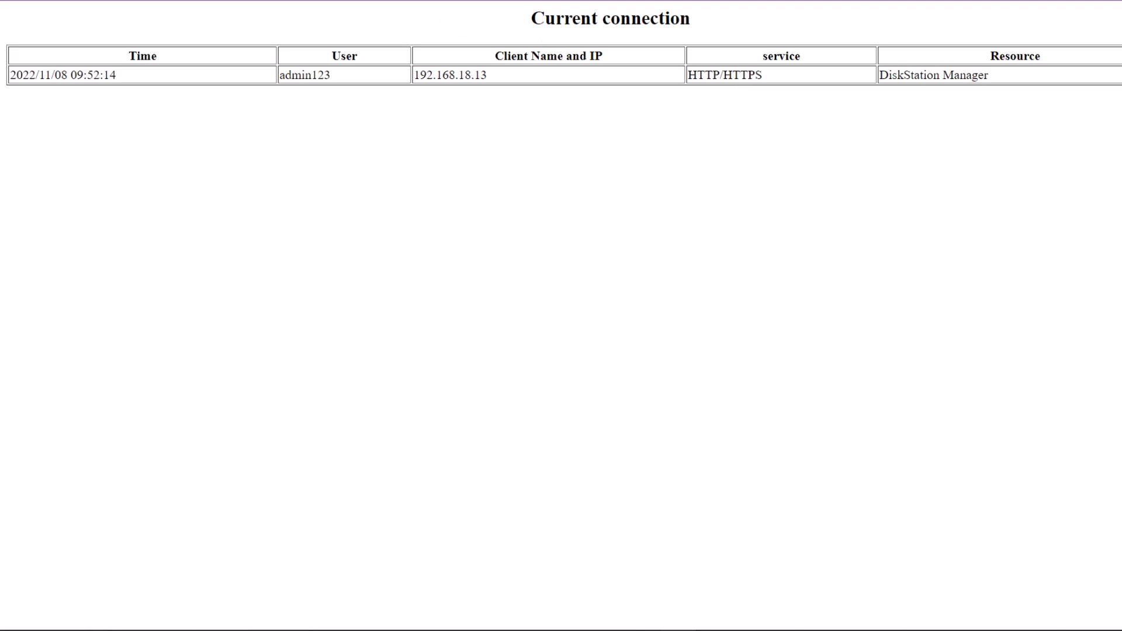
pyautogui.hotkey('ctrl', 'w')
pyautogui.click(343, 95)
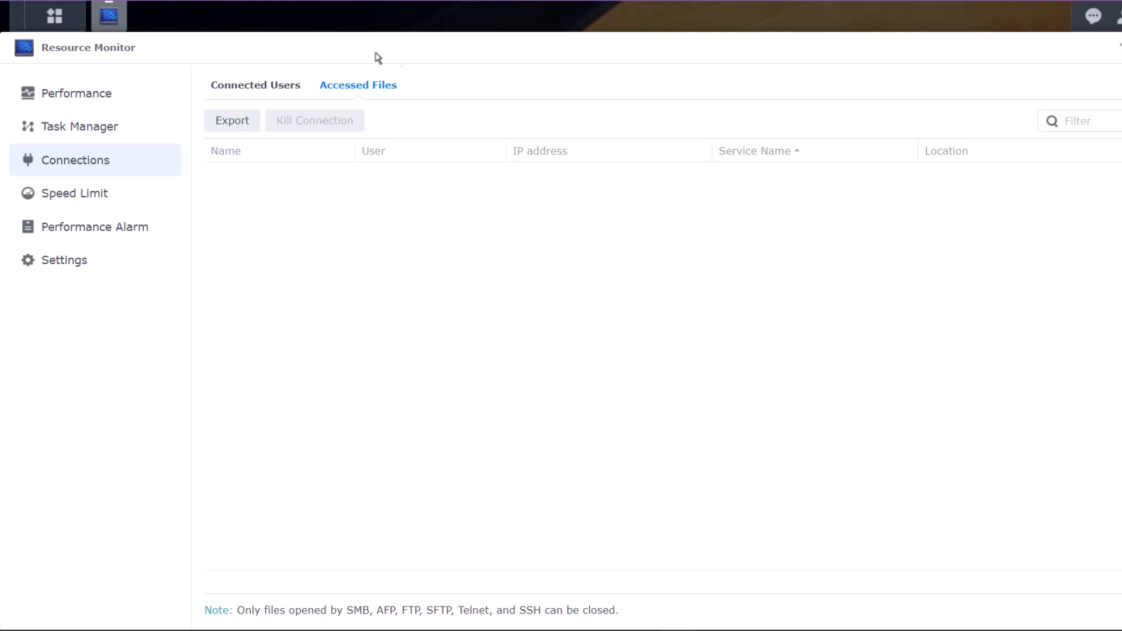
# - Select the single active connection under Connected Users and view the Speed Limit overview
pyautogui.click(255, 86)
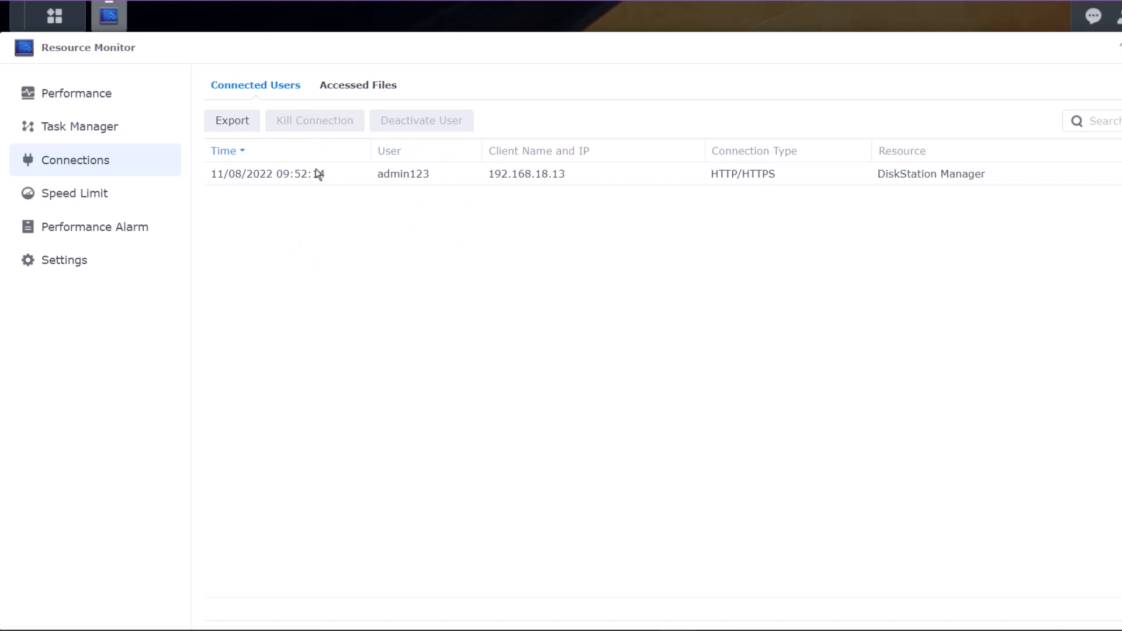
pyautogui.click(344, 182)
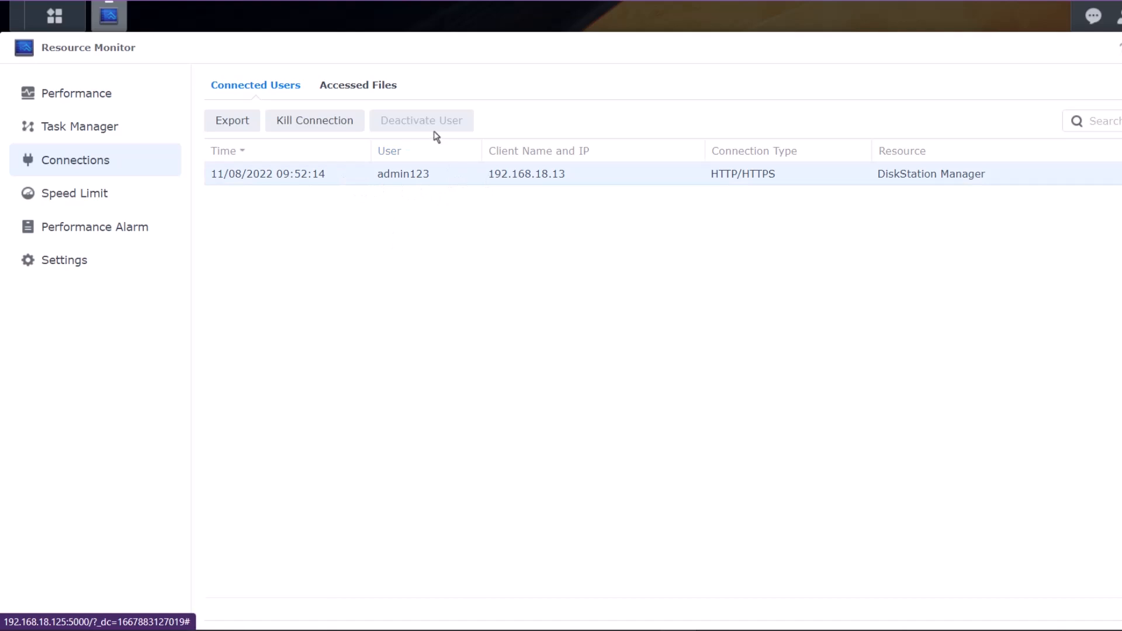
pyautogui.click(140, 198)
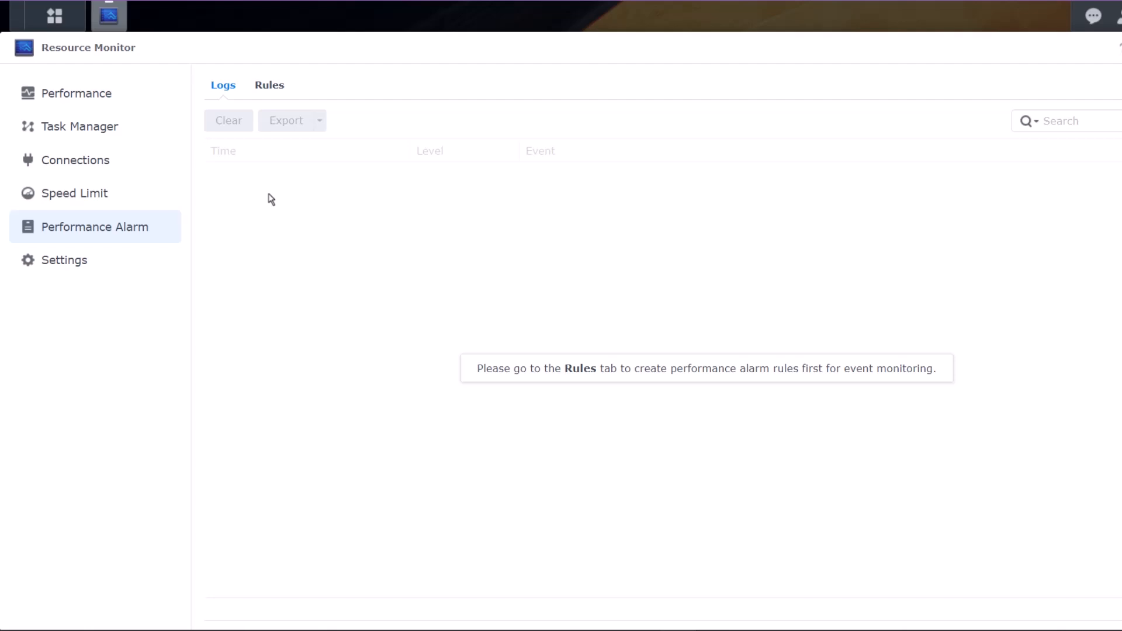
# - Begin a new performance alarm rule that monitors the DSM Desktop service
pyautogui.click(272, 86)
pyautogui.click(252, 129)
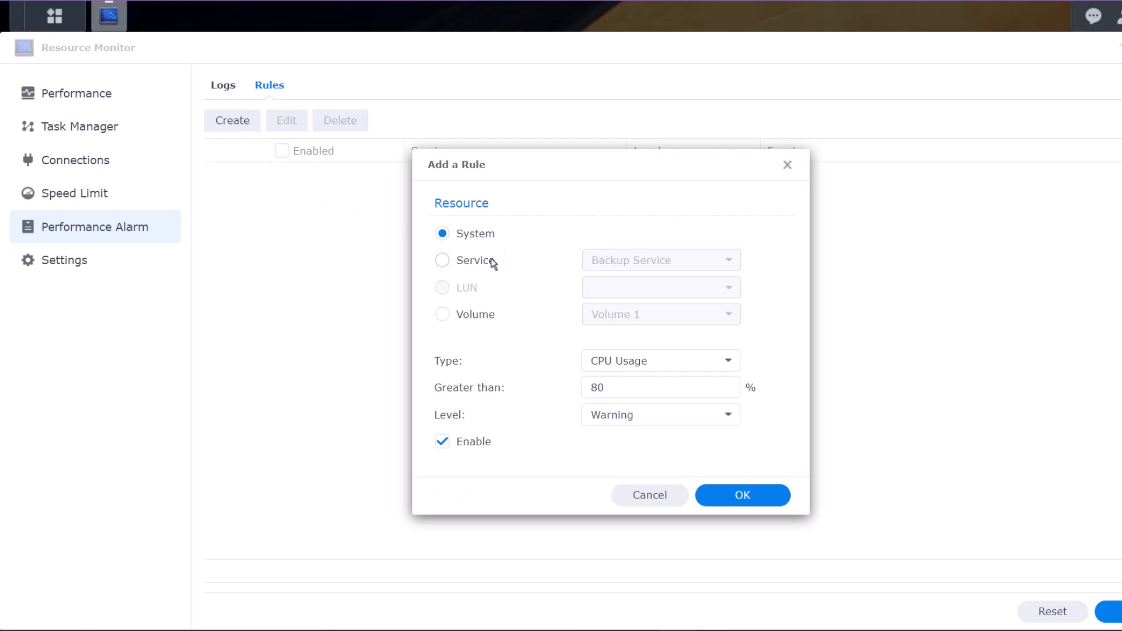
pyautogui.click(488, 262)
pyautogui.click(693, 270)
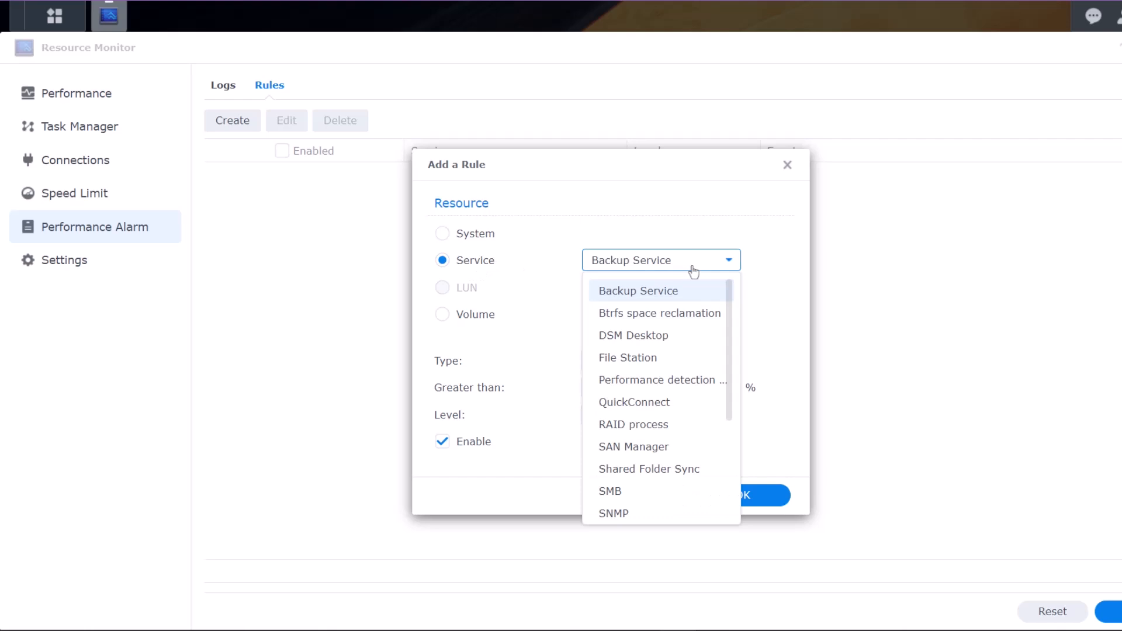
pyautogui.click(672, 337)
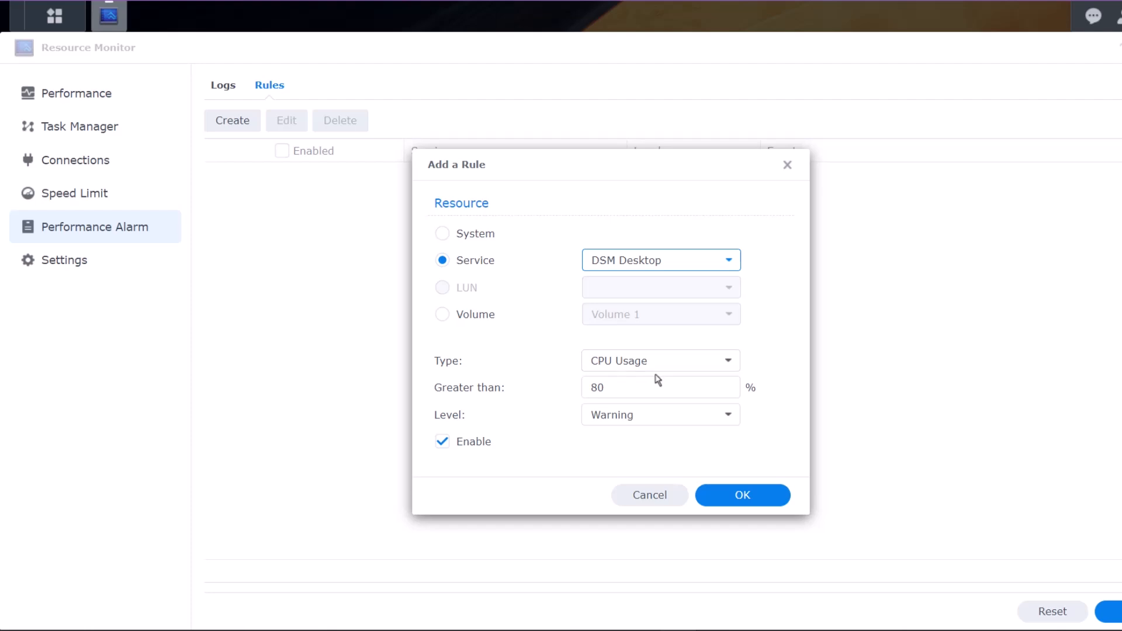
# - Review the 80% CPU threshold and Warning level, then apply Settings with usage history left off
pyautogui.click(660, 388)
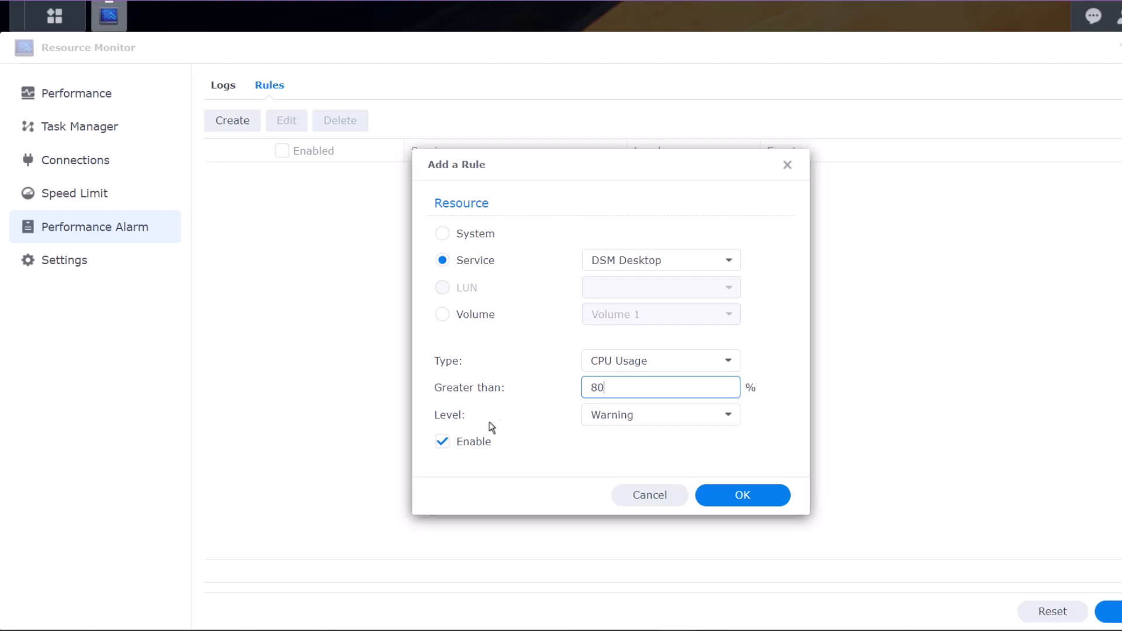
pyautogui.click(646, 416)
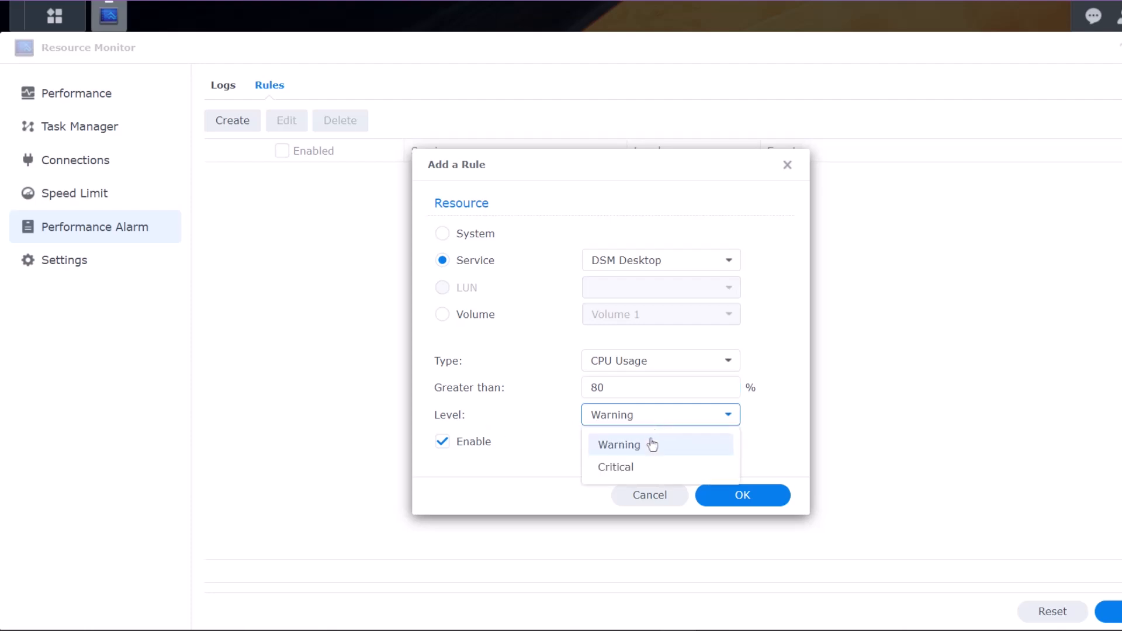
pyautogui.click(566, 442)
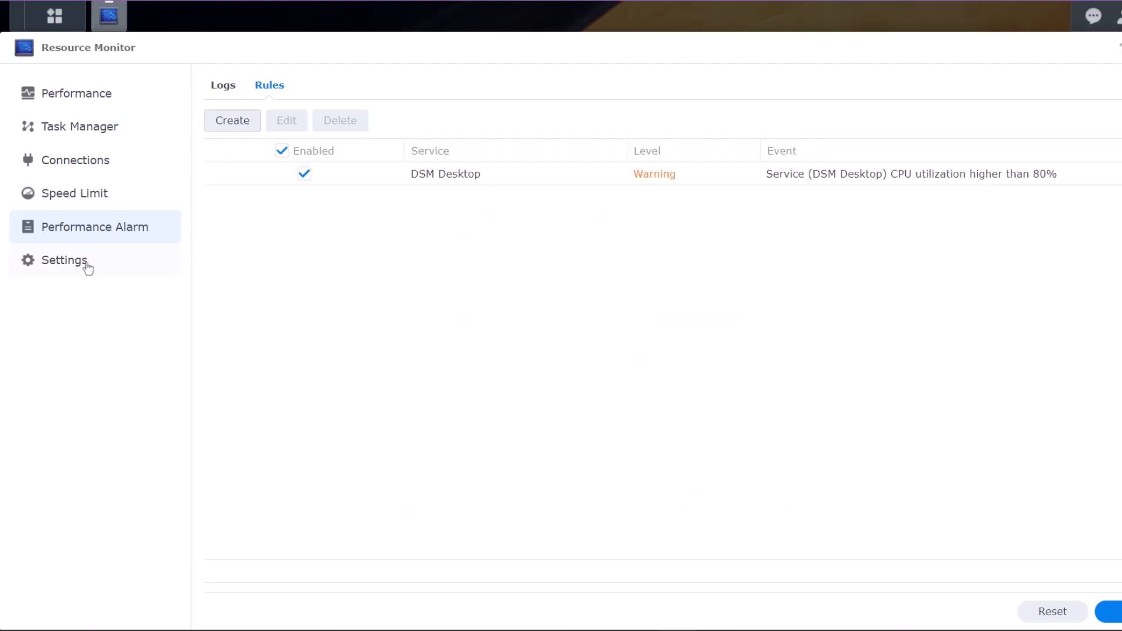
pyautogui.click(88, 269)
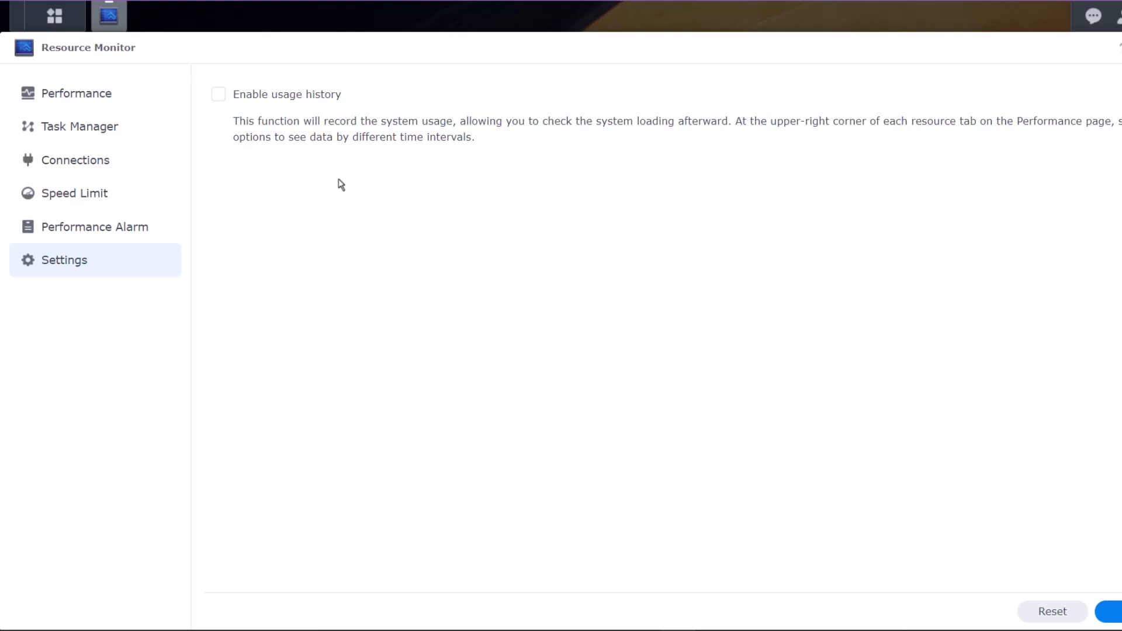
pyautogui.click(1117, 613)
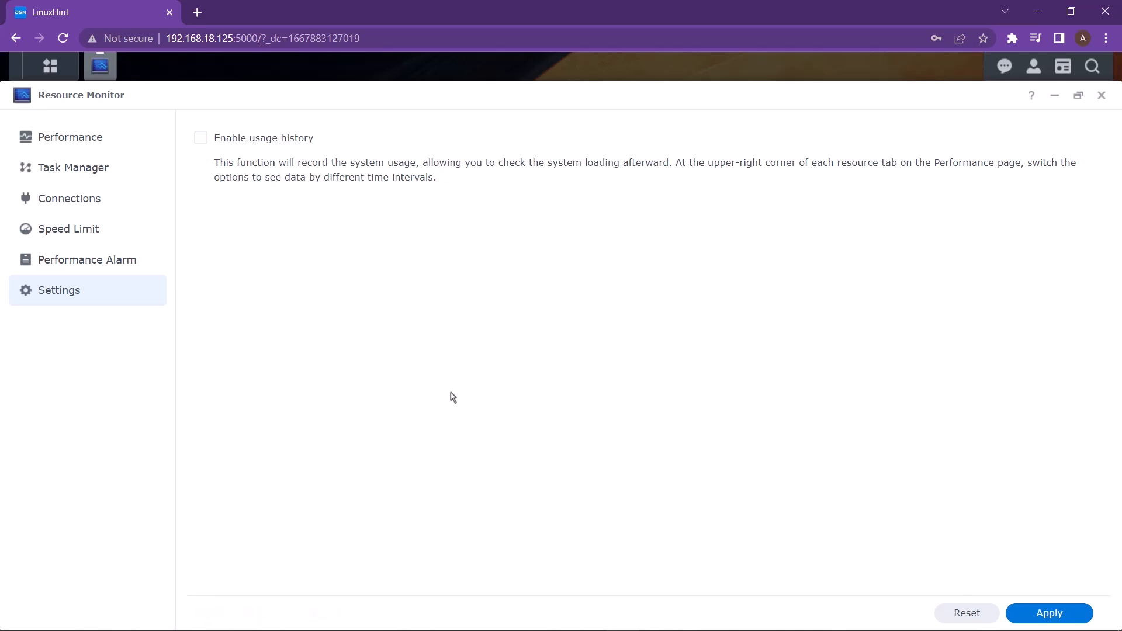
# - Return to Resource Monitor's Performance Alarm page
pyautogui.click(108, 275)
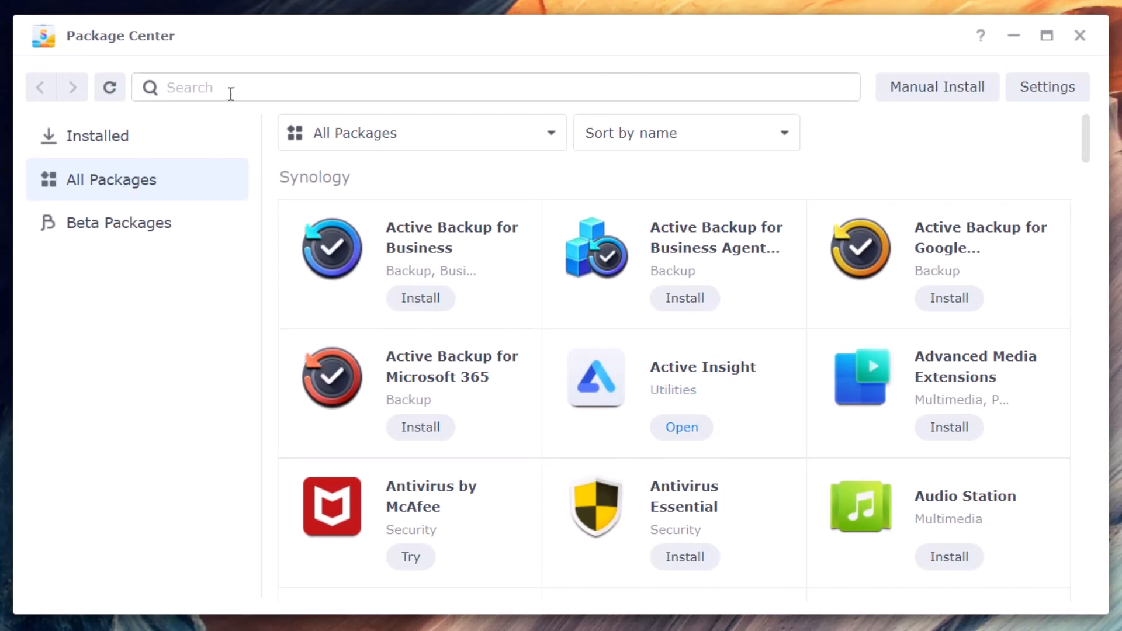
# - Search the package catalogue for 'log center' and open its package page
pyautogui.click(230, 93)
pyautogui.write('log center')
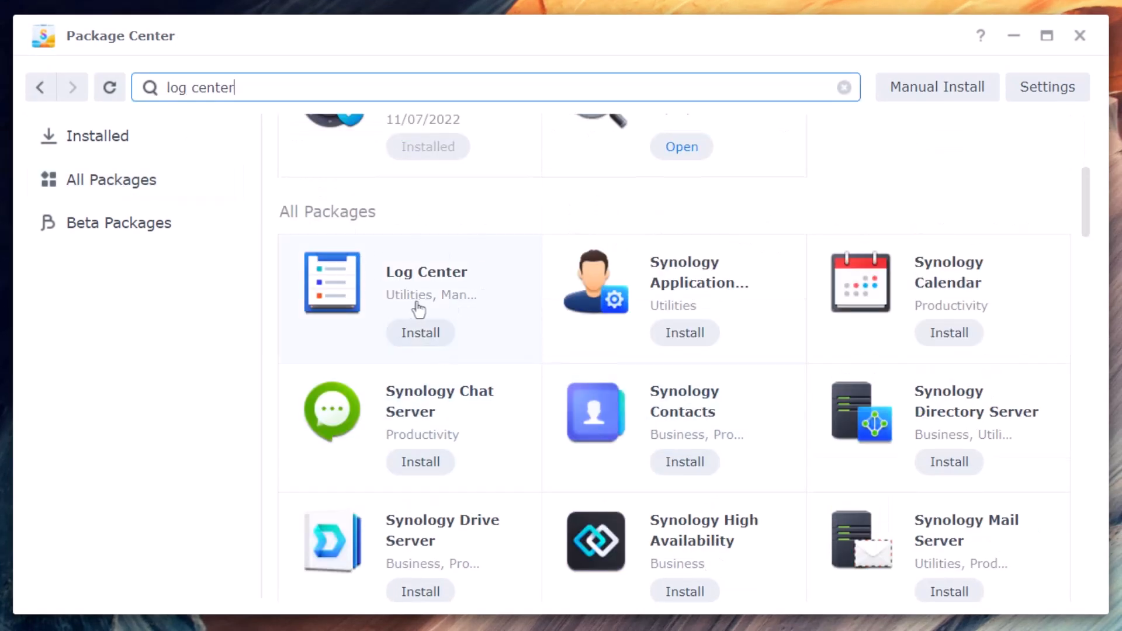
pyautogui.click(358, 292)
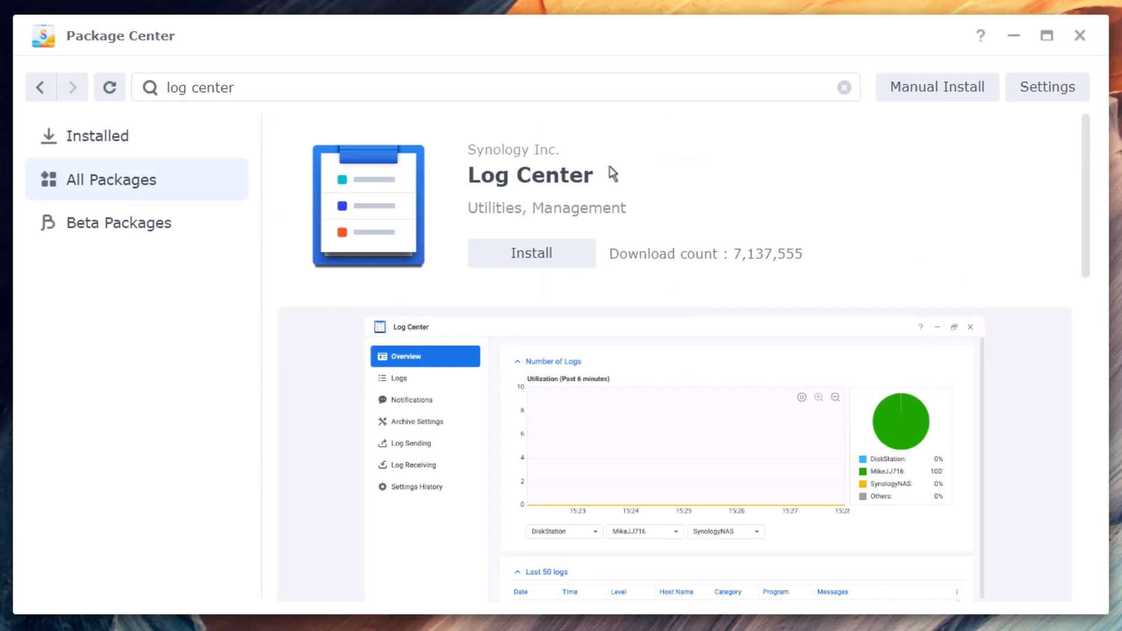
# - Install Log Center on Volume 1 and launch it
pyautogui.click(575, 264)
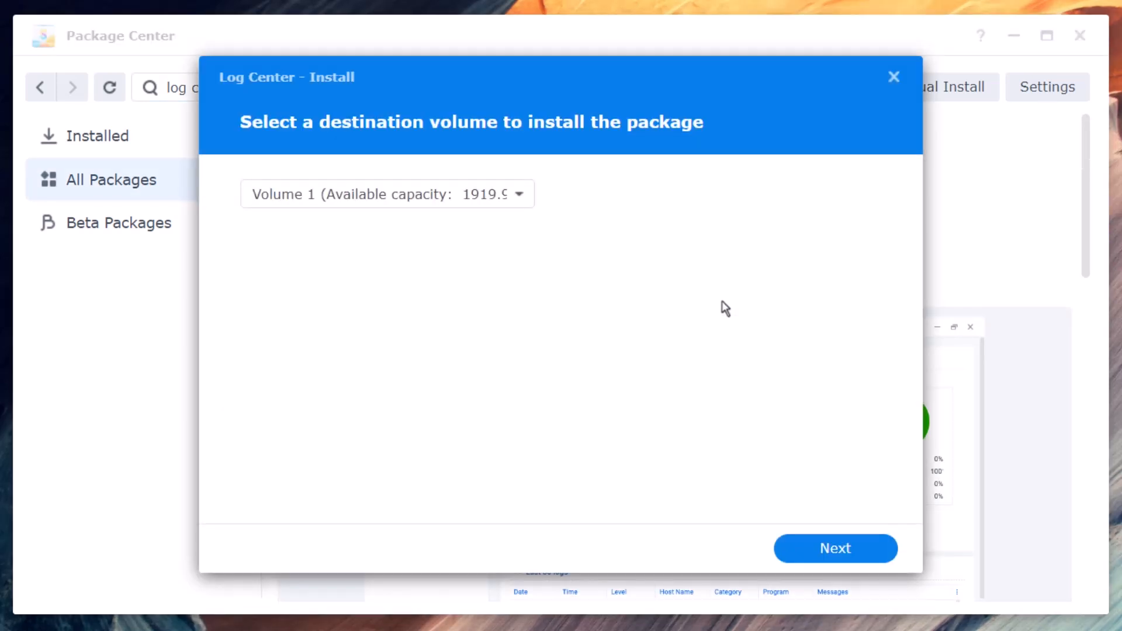
pyautogui.click(503, 208)
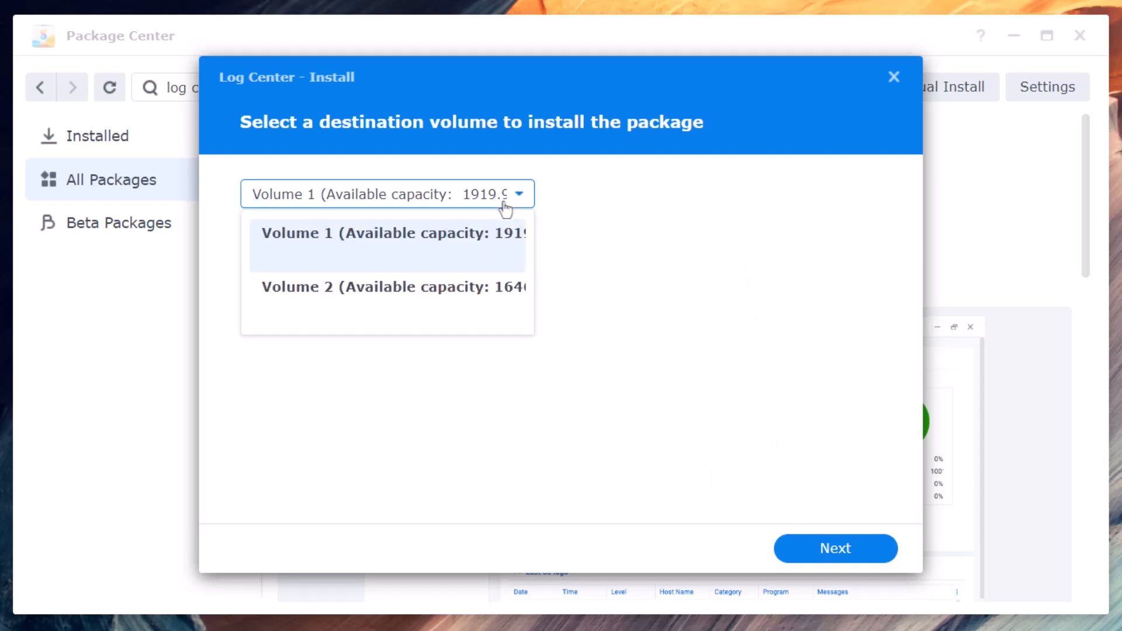
pyautogui.click(505, 208)
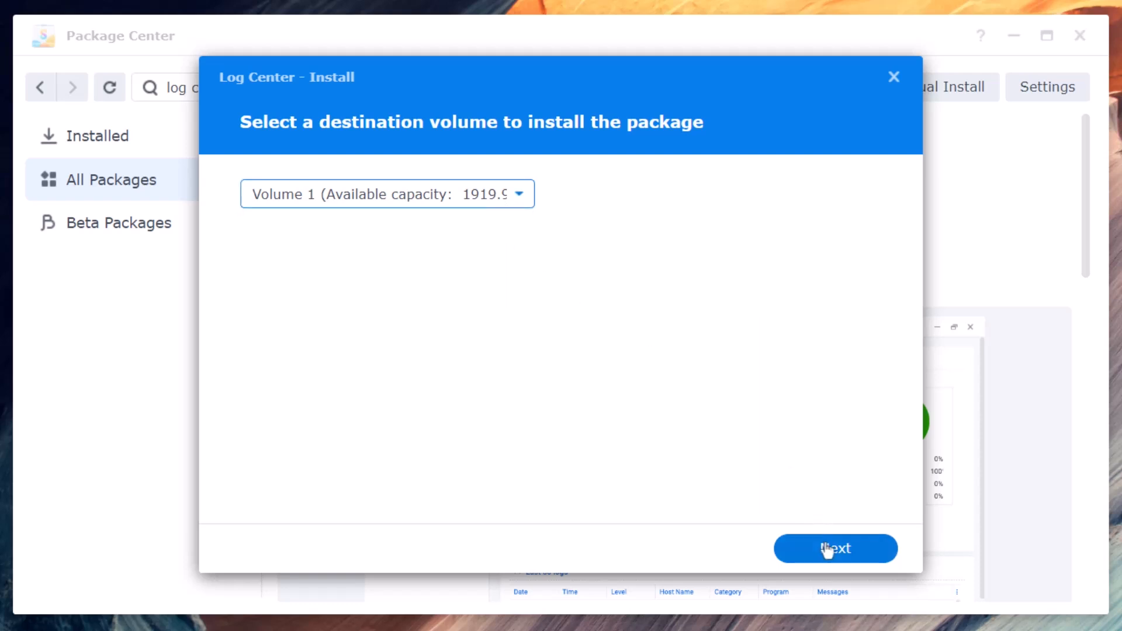
pyautogui.click(826, 548)
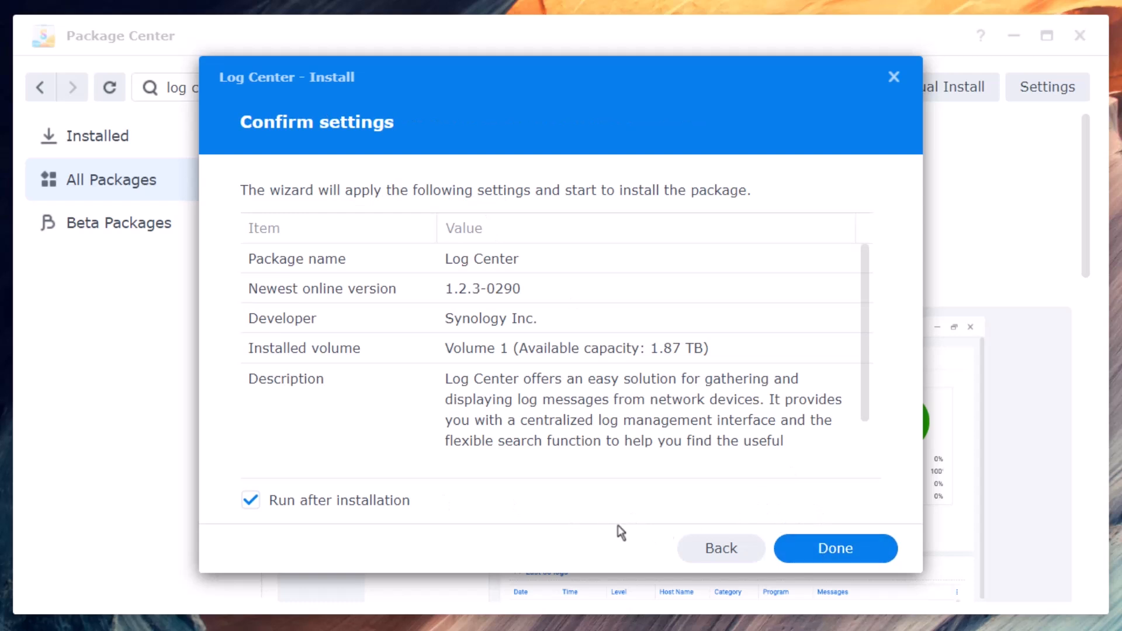
pyautogui.click(829, 564)
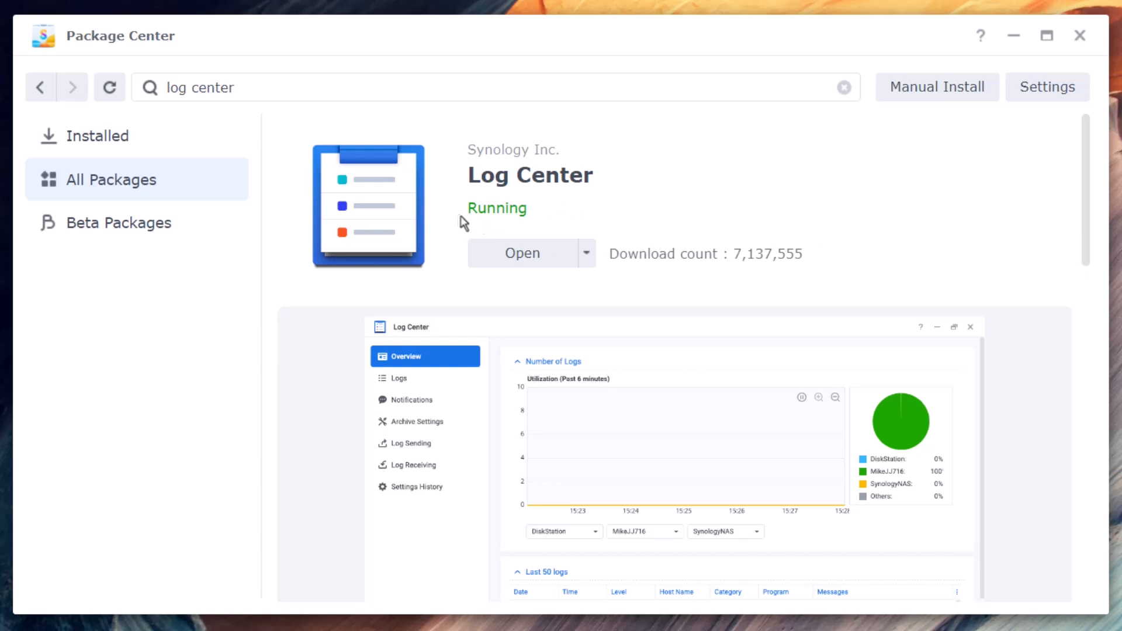
pyautogui.click(530, 264)
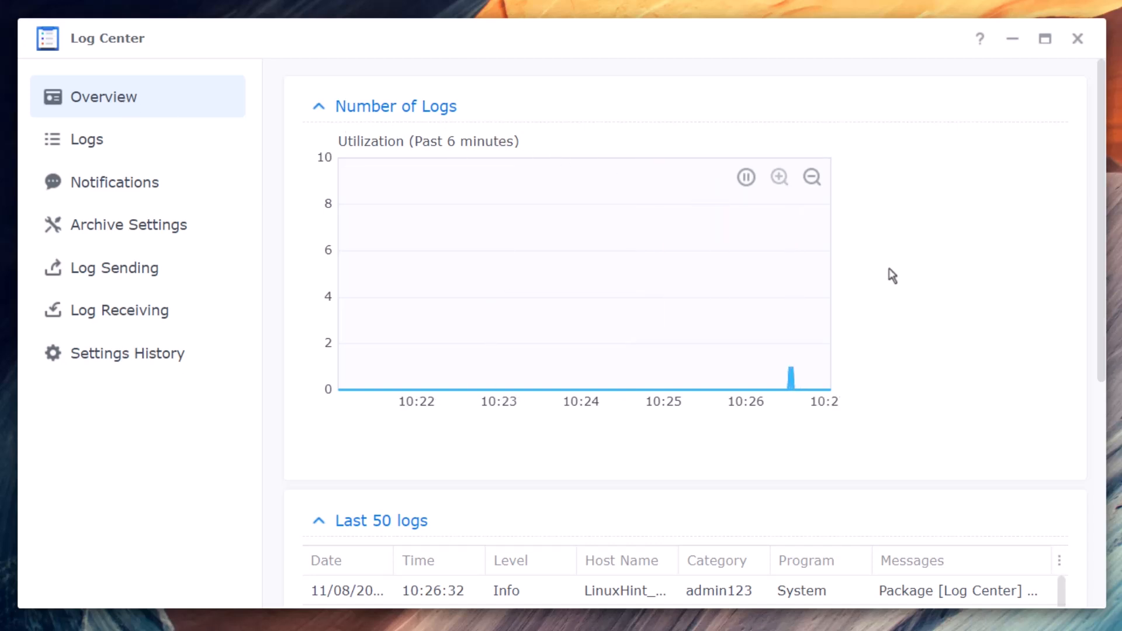
# - Scroll through the Last 50 logs on the Overview, then switch to the full Logs list
pyautogui.scroll(-5, 999, 325)
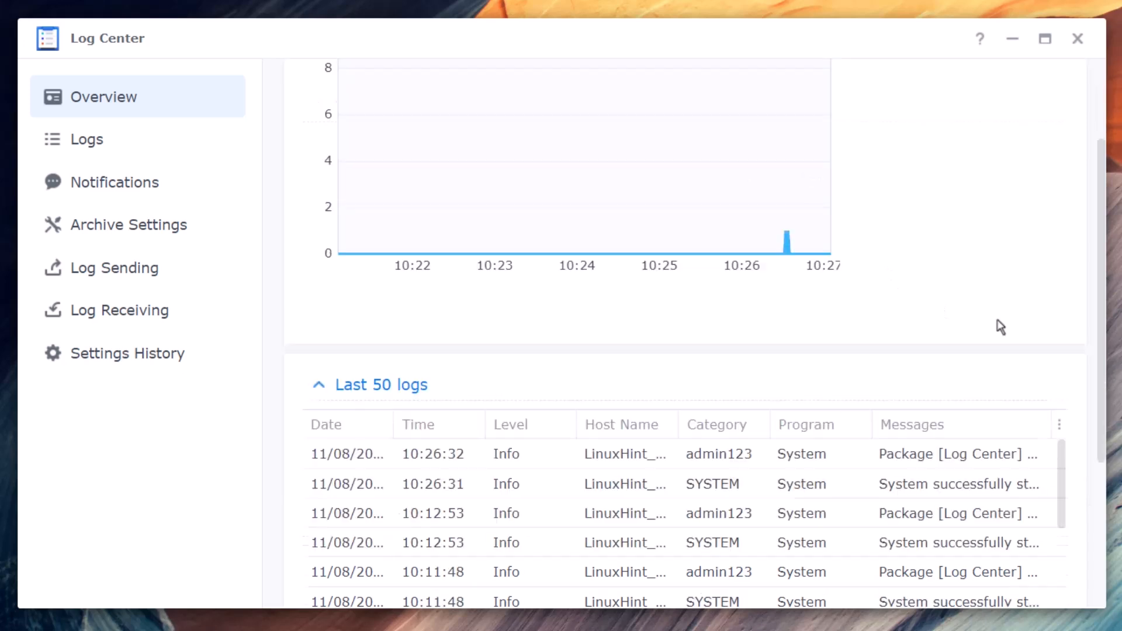
pyautogui.scroll(-6, 697, 345)
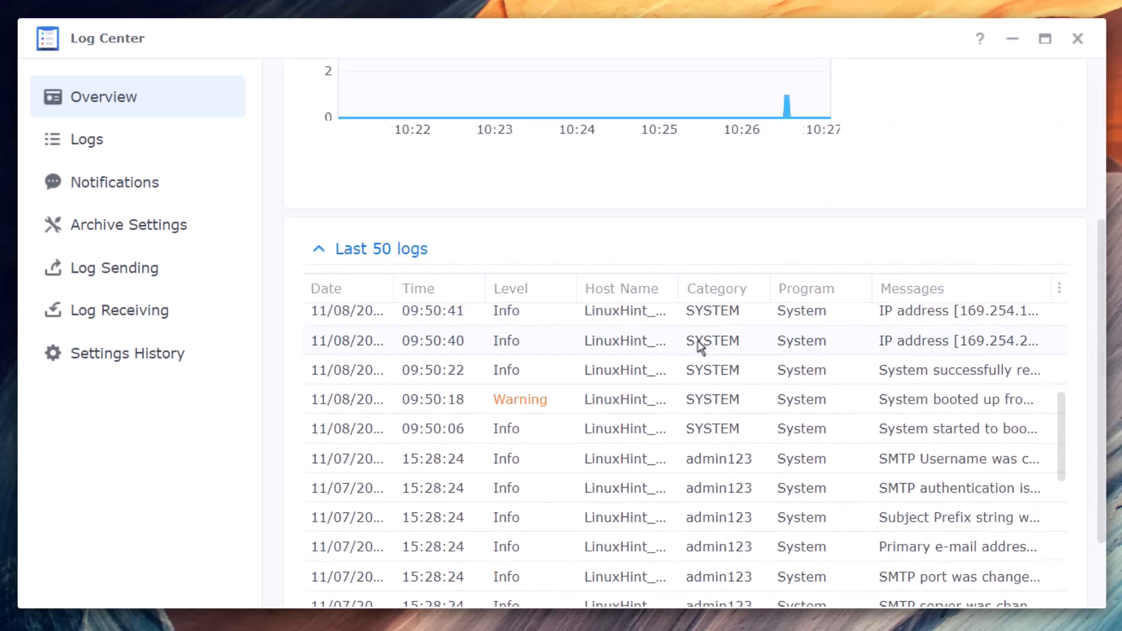
pyautogui.scroll(5, 709, 384)
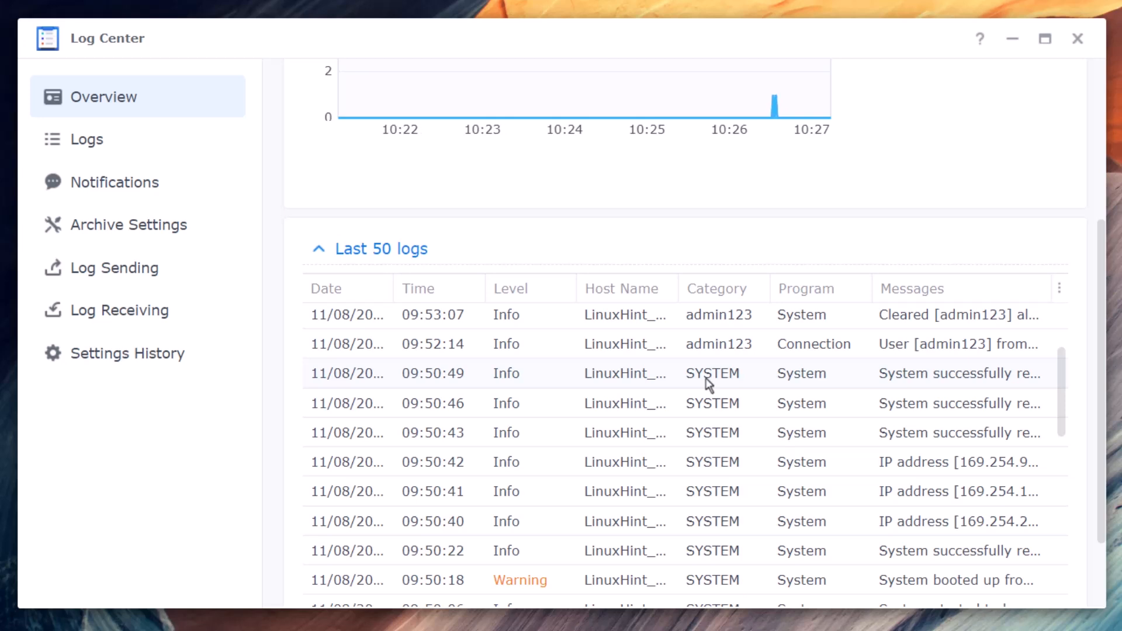
pyautogui.scroll(-2, 709, 384)
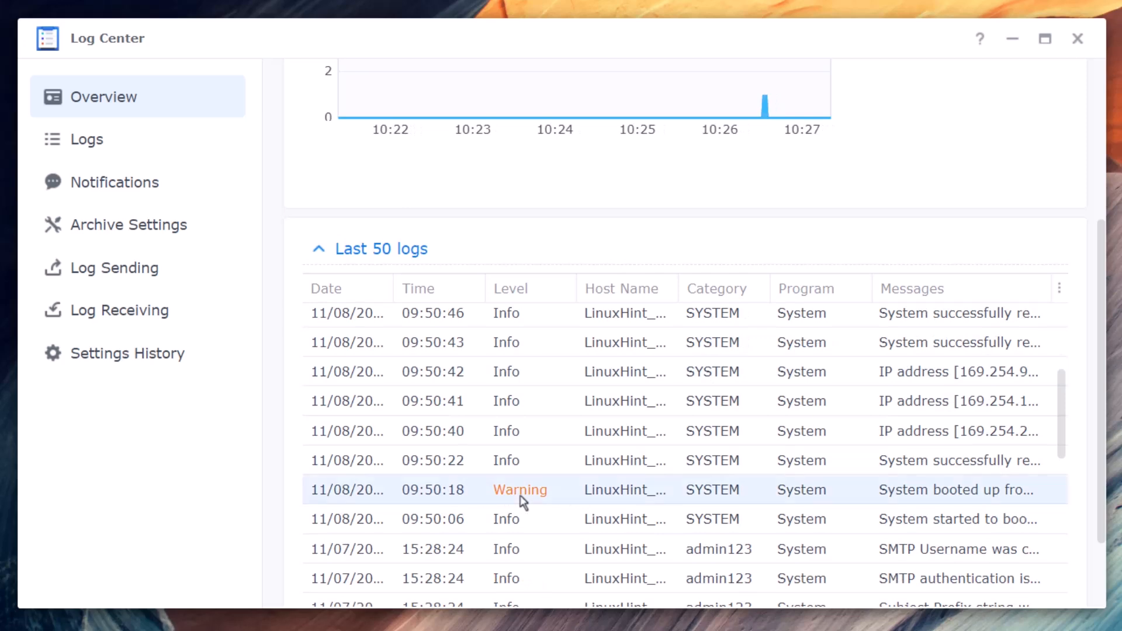
pyautogui.scroll(2, 1000, 326)
pyautogui.scroll(-10, 999, 327)
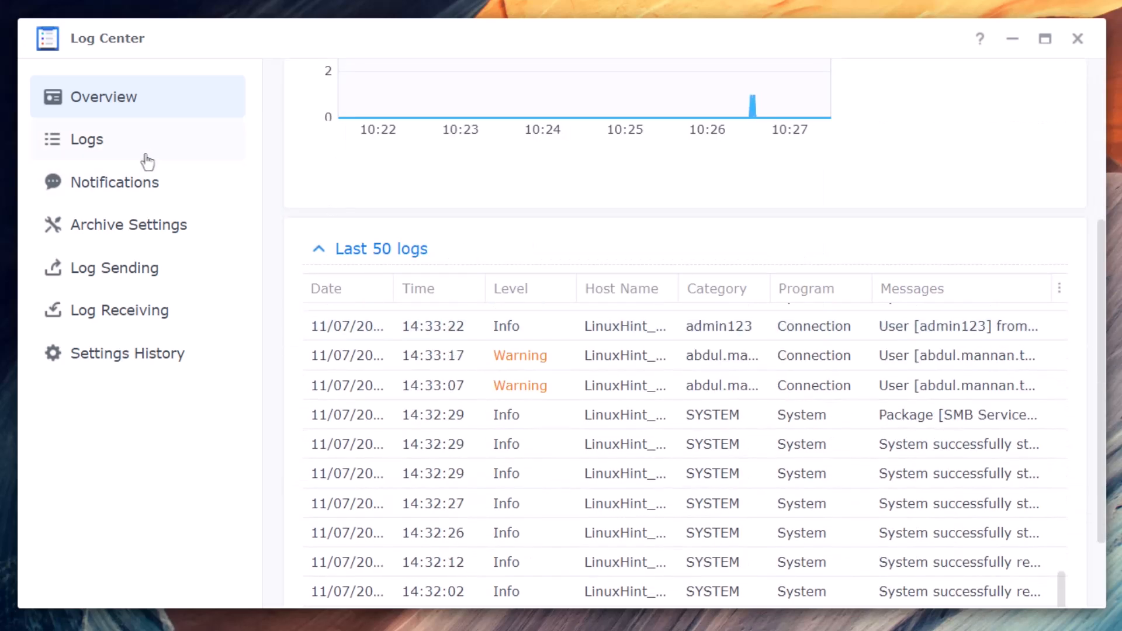
pyautogui.click(147, 162)
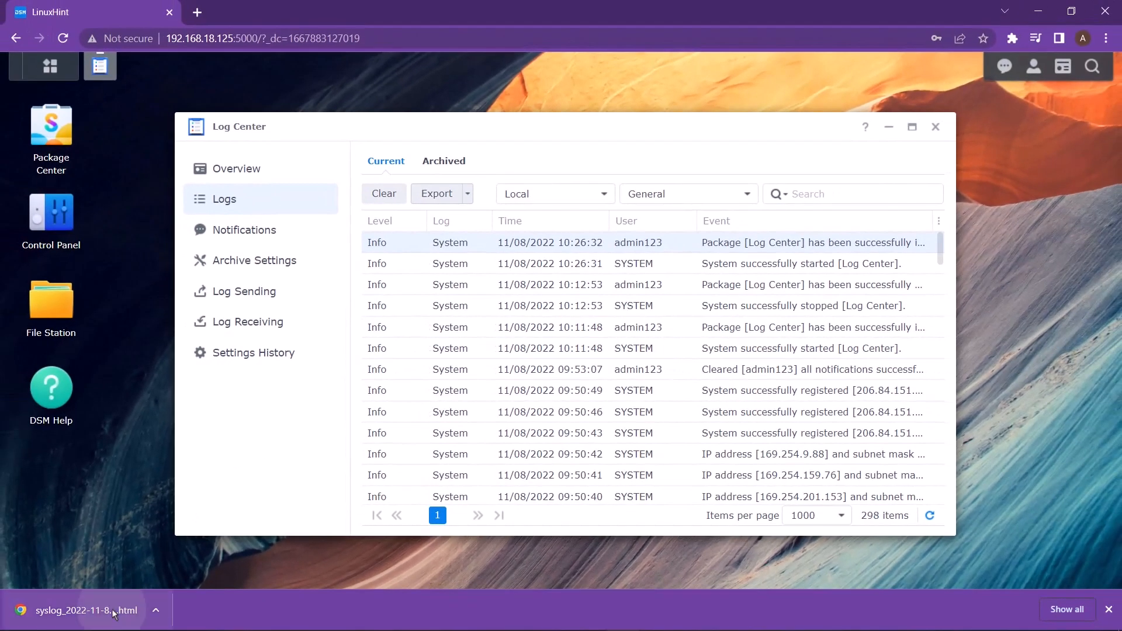
# - View the downloaded syslog HTML file and check the HTML and CSV export formats
pyautogui.click(117, 610)
pyautogui.scroll(-15, 339, 122)
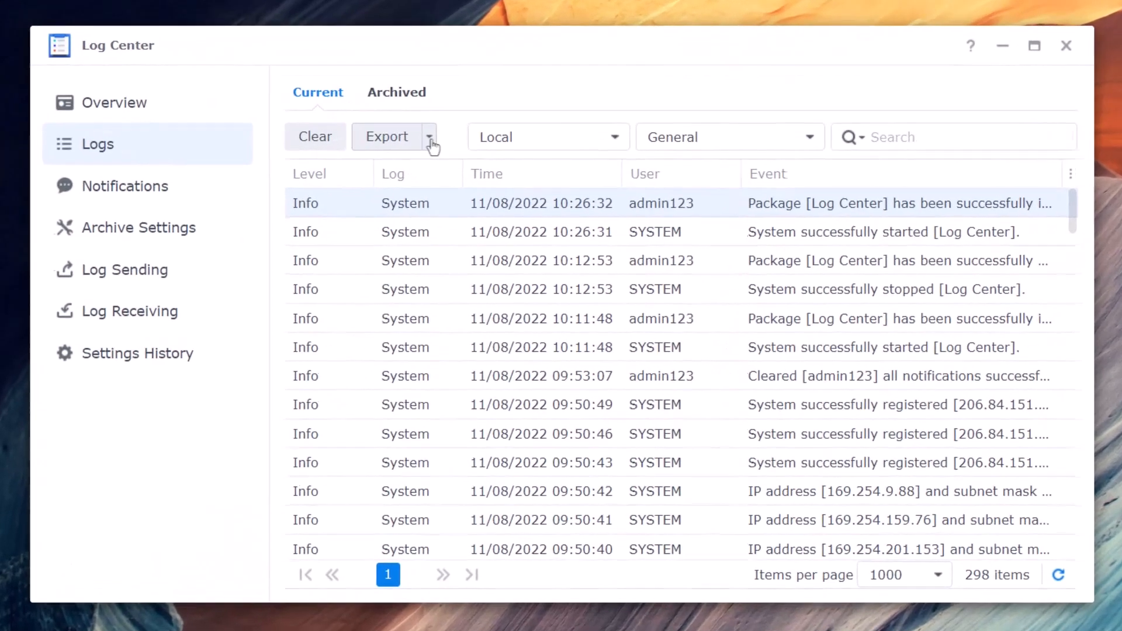
pyautogui.click(427, 133)
pyautogui.click(432, 135)
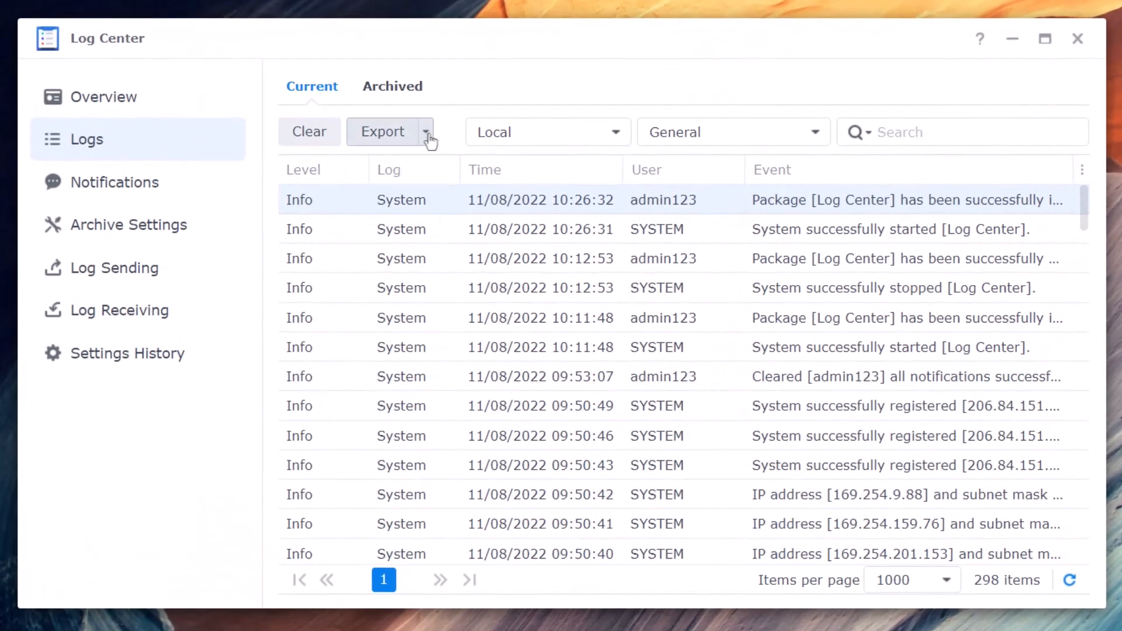
pyautogui.click(426, 133)
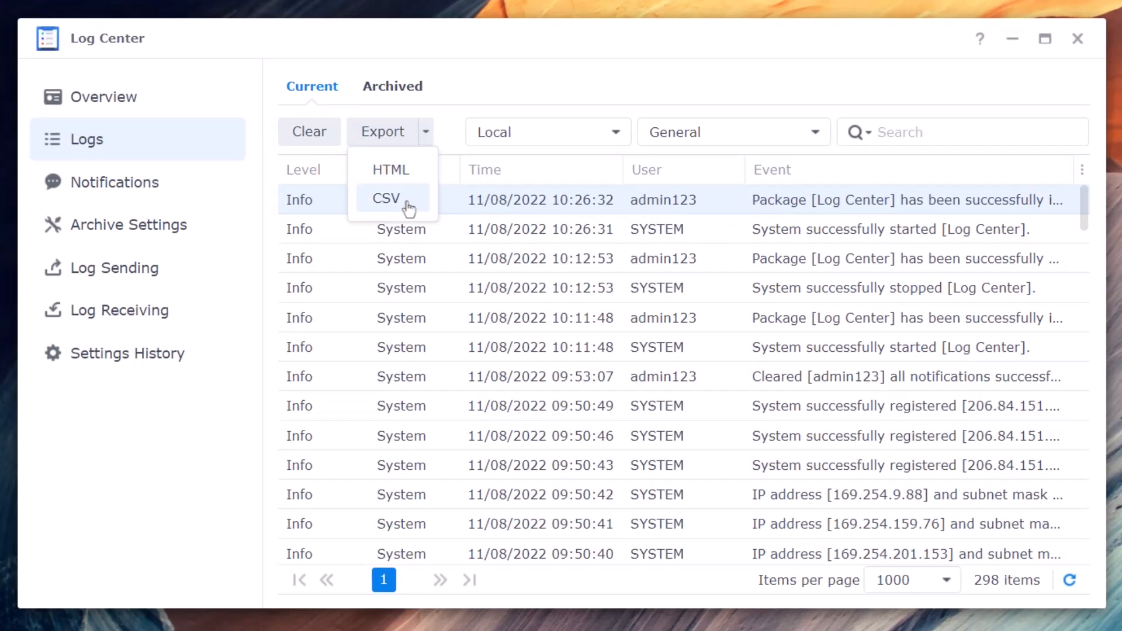
pyautogui.click(578, 84)
# - Browse File Transfer, Connection and General logs, the archived logs, then the notification rules
pyautogui.click(602, 131)
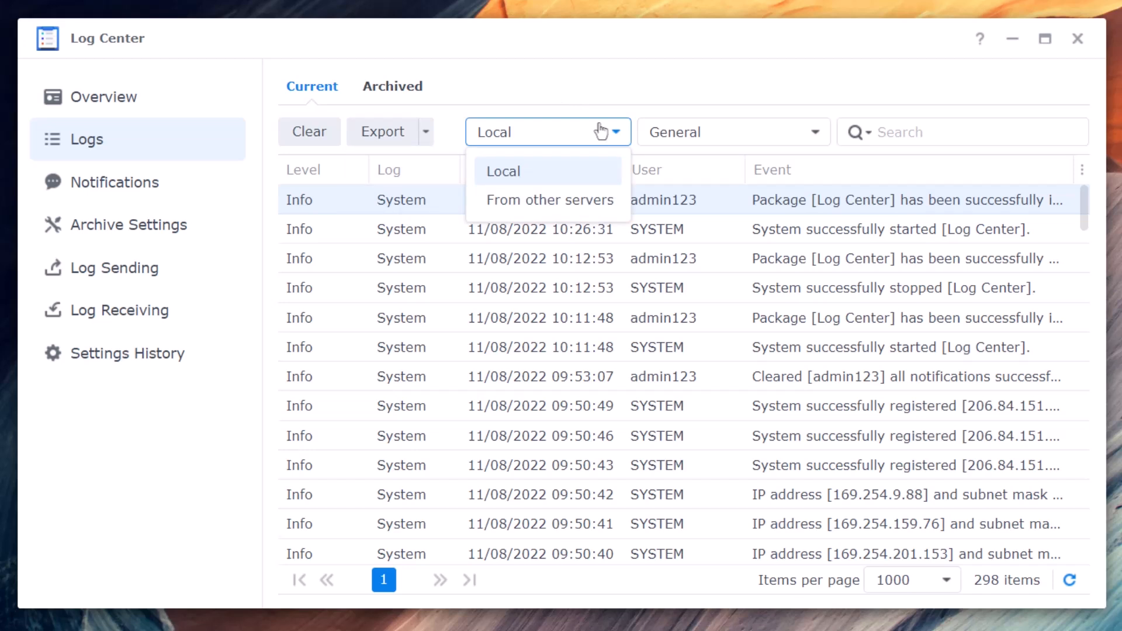
pyautogui.click(785, 128)
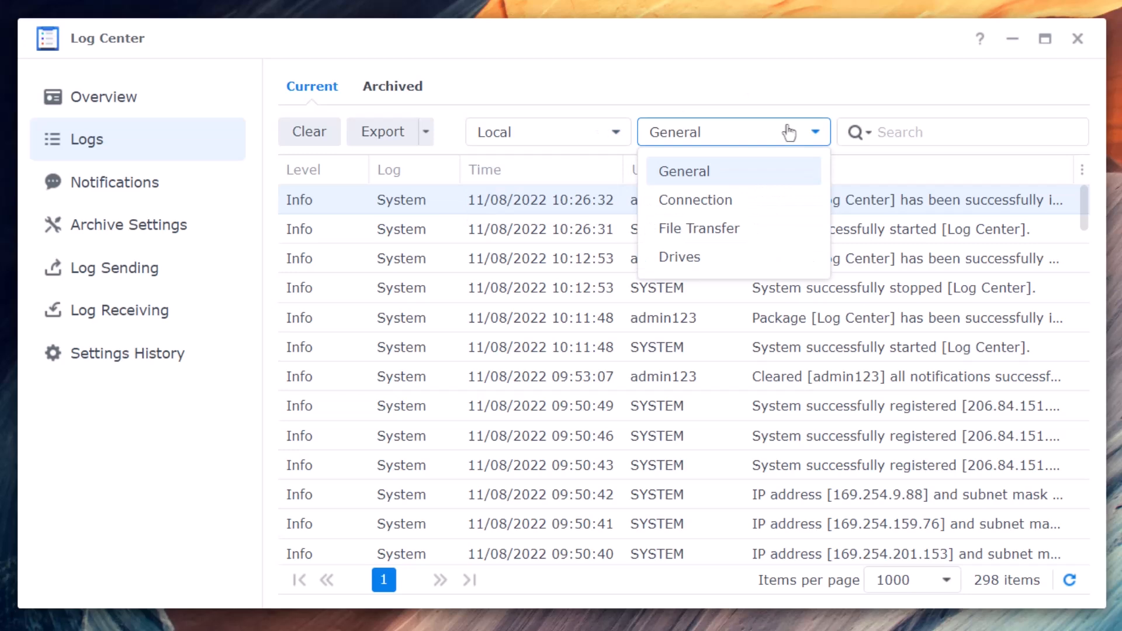
pyautogui.click(714, 230)
pyautogui.click(730, 133)
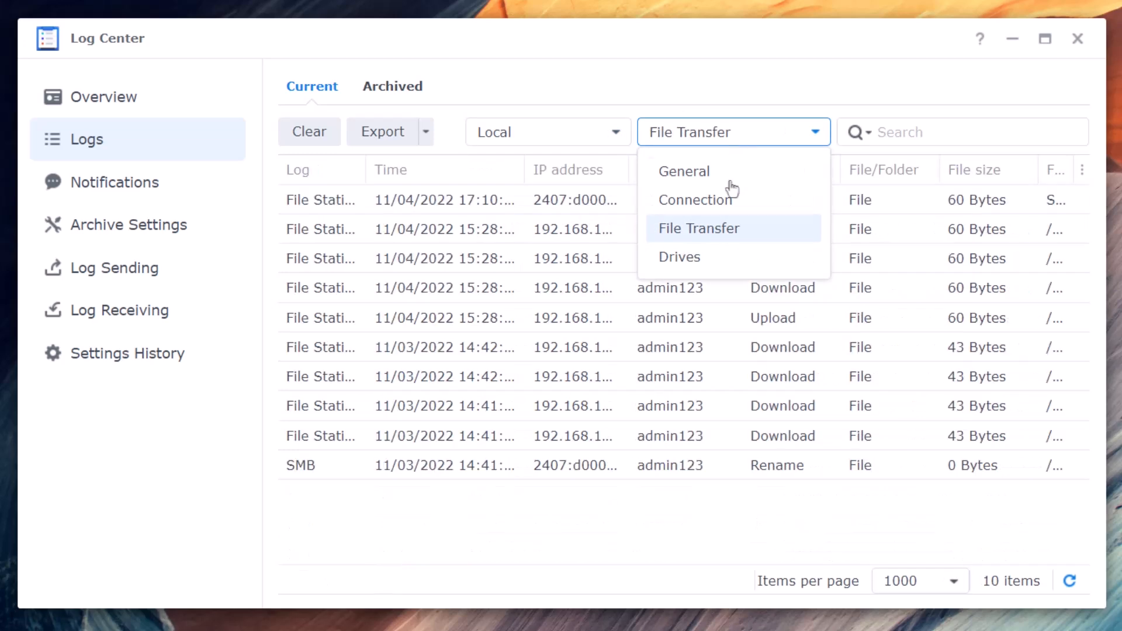
pyautogui.click(728, 200)
pyautogui.click(730, 133)
pyautogui.click(723, 173)
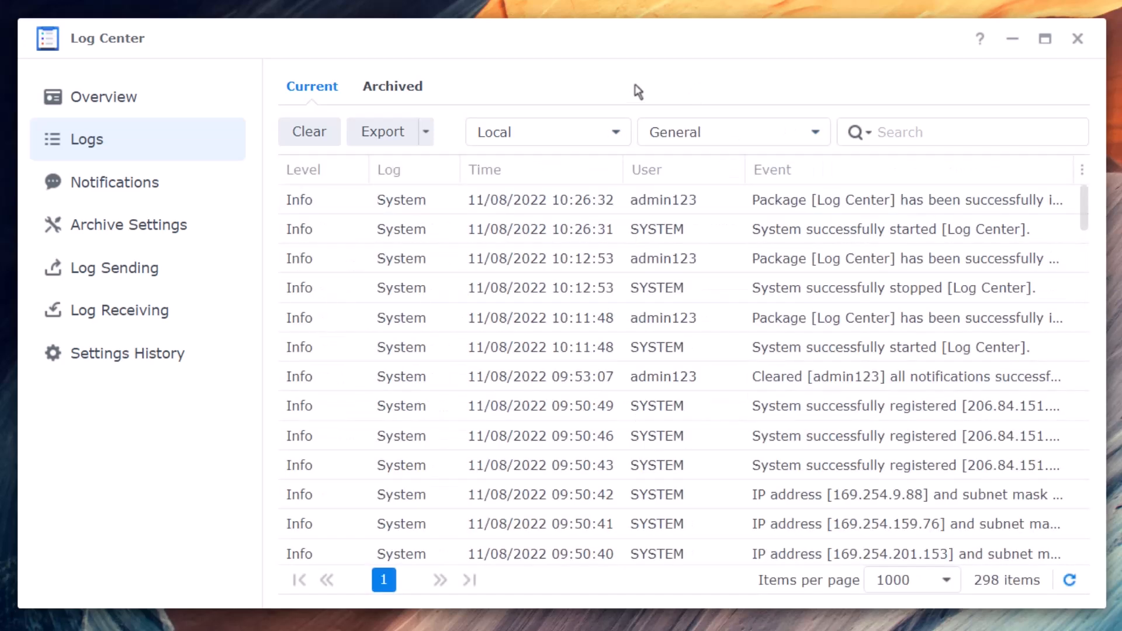
pyautogui.click(411, 89)
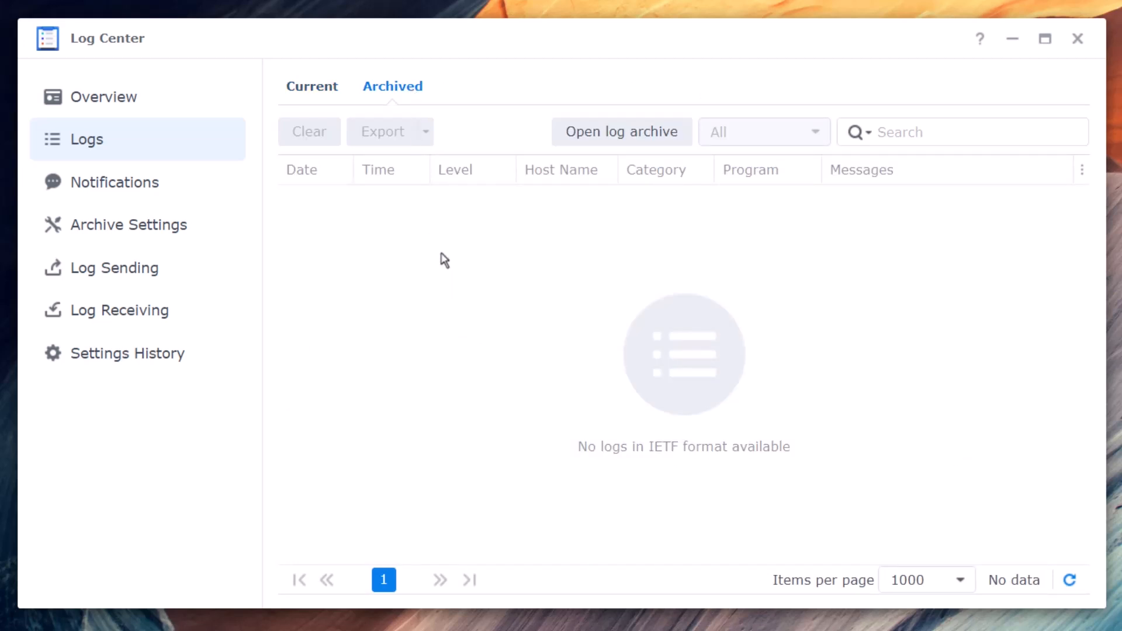
pyautogui.click(149, 188)
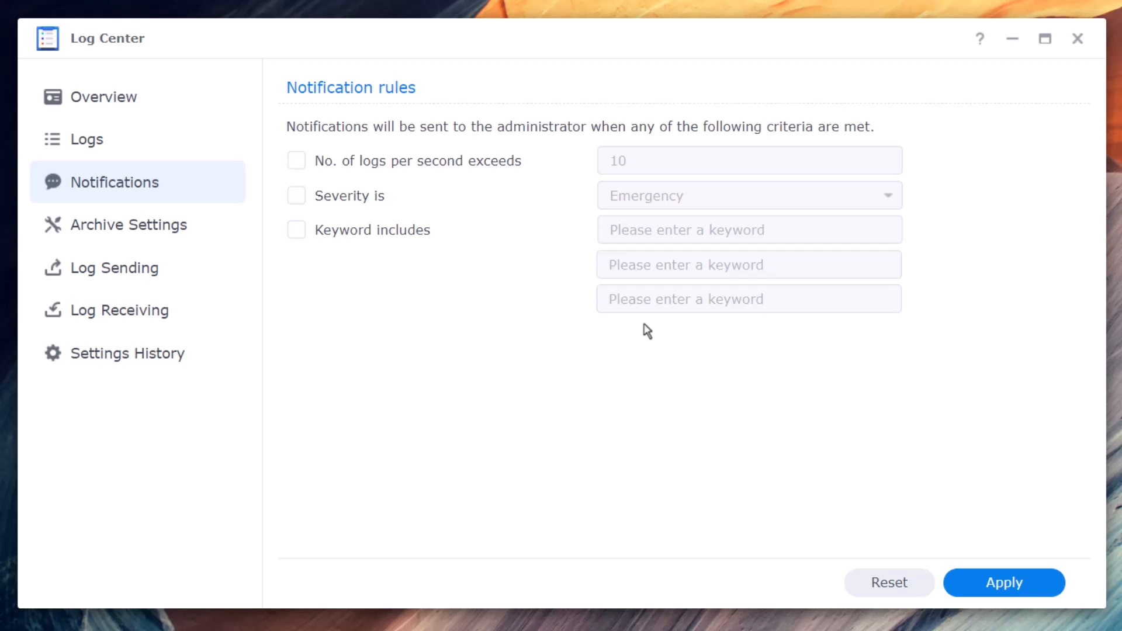
pyautogui.click(305, 161)
pyautogui.click(297, 199)
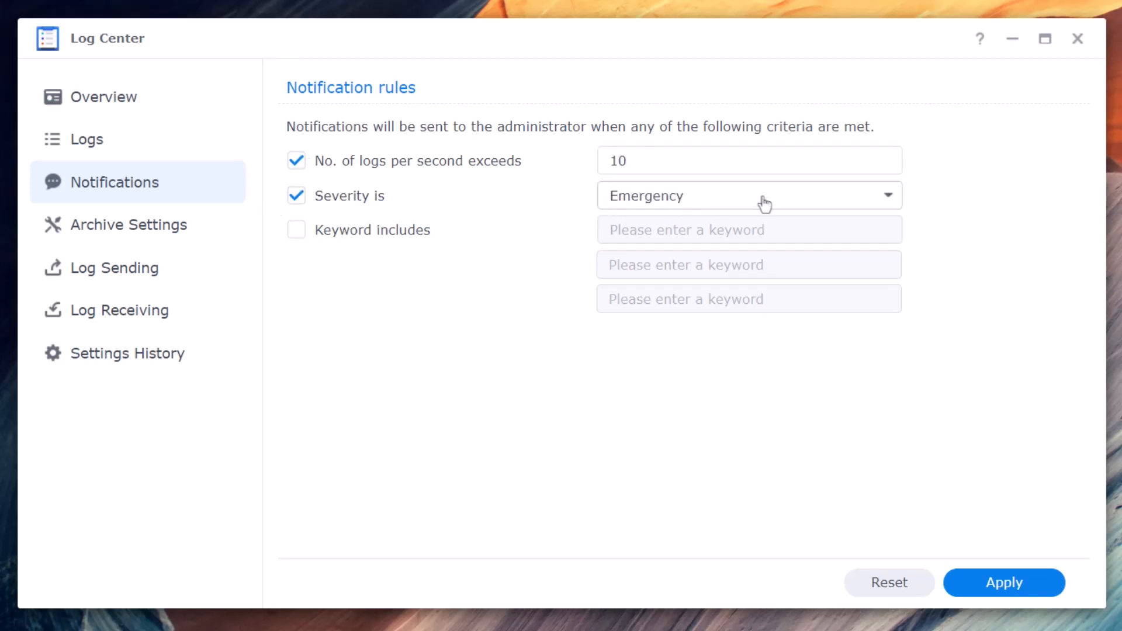
pyautogui.click(761, 202)
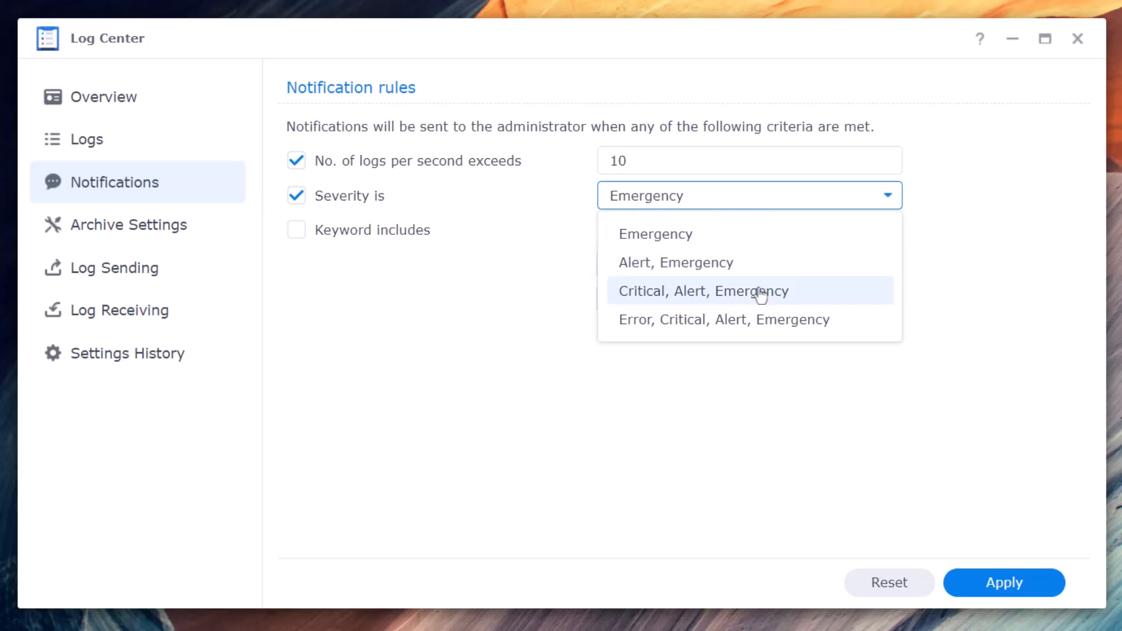
pyautogui.click(786, 331)
pyautogui.click(337, 237)
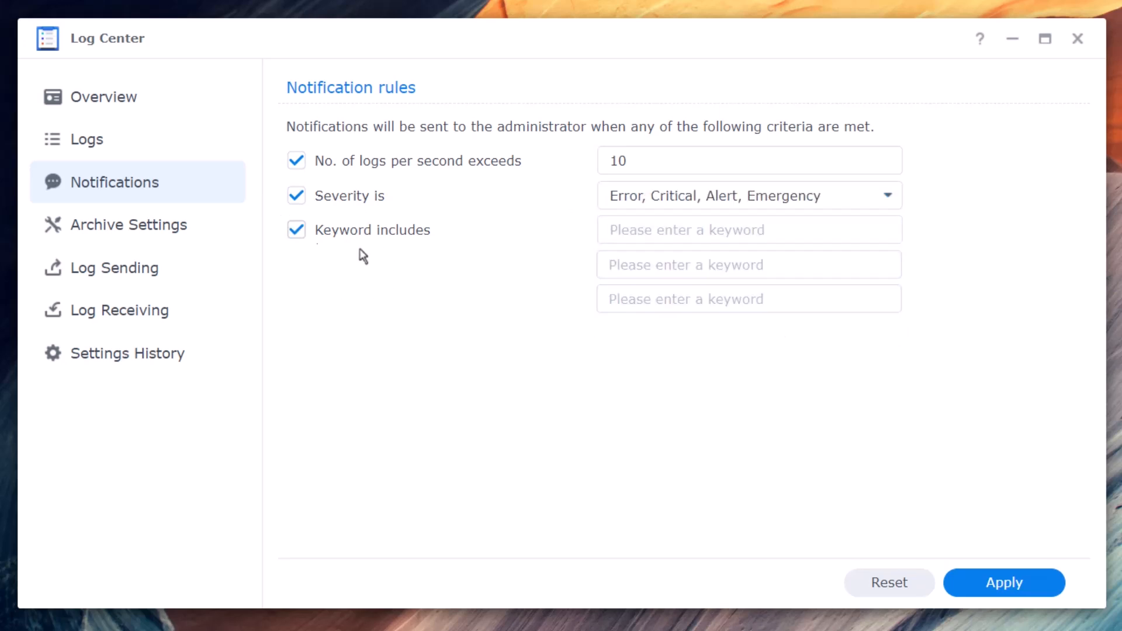
pyautogui.click(297, 230)
pyautogui.click(297, 196)
pyautogui.click(296, 161)
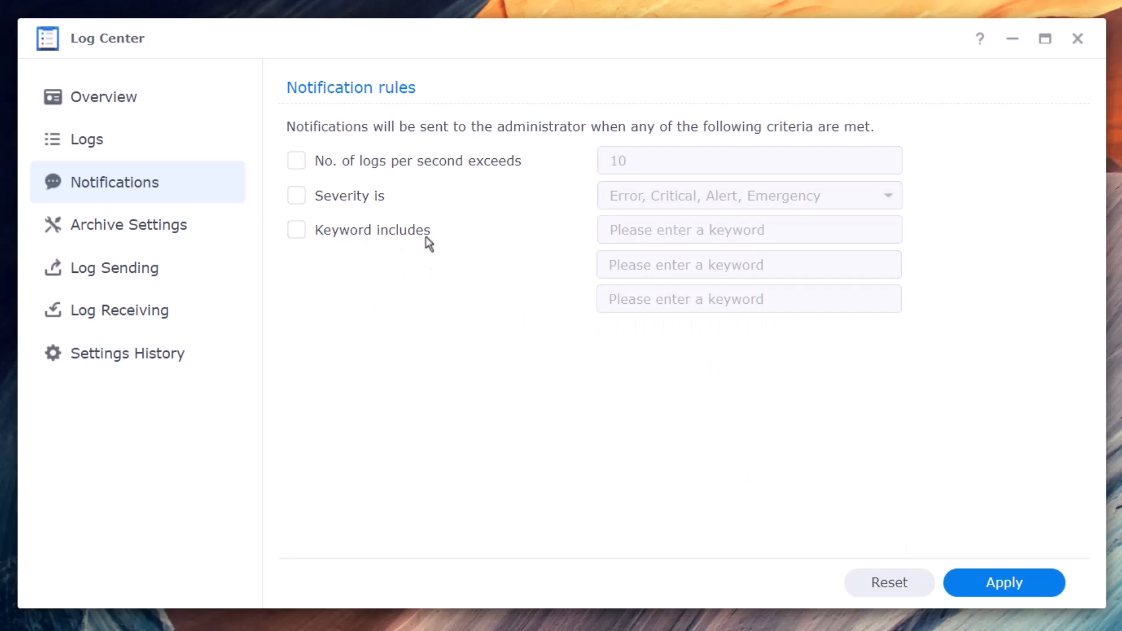
pyautogui.click(996, 582)
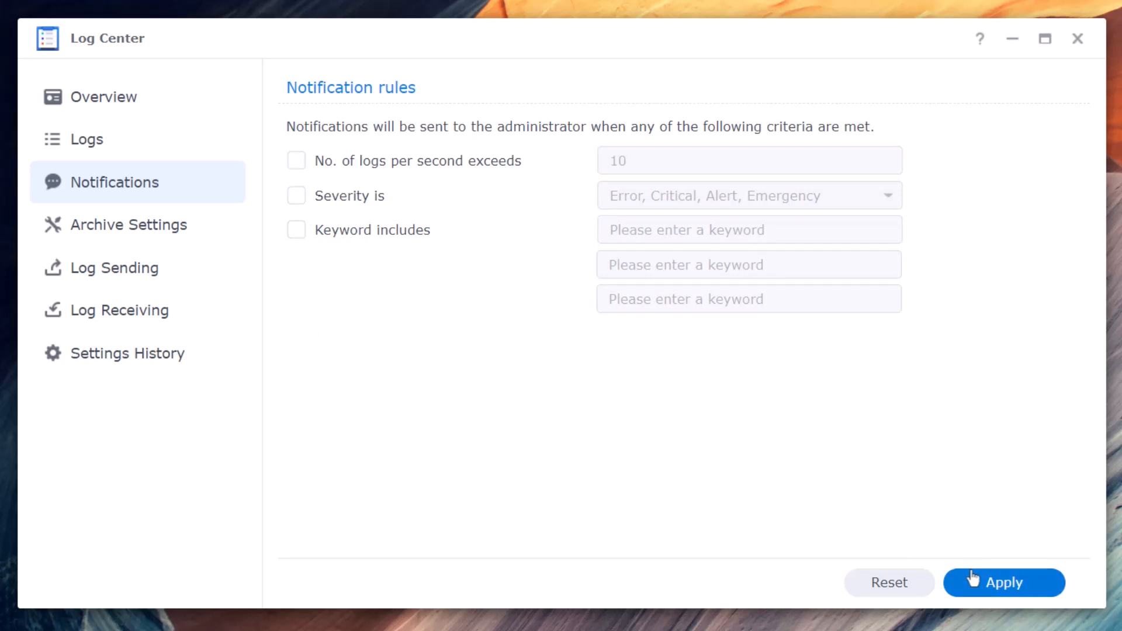
# - Review Log Center's Archive Settings, Log Sending, Log Receiving and Settings History pages
pyautogui.click(193, 241)
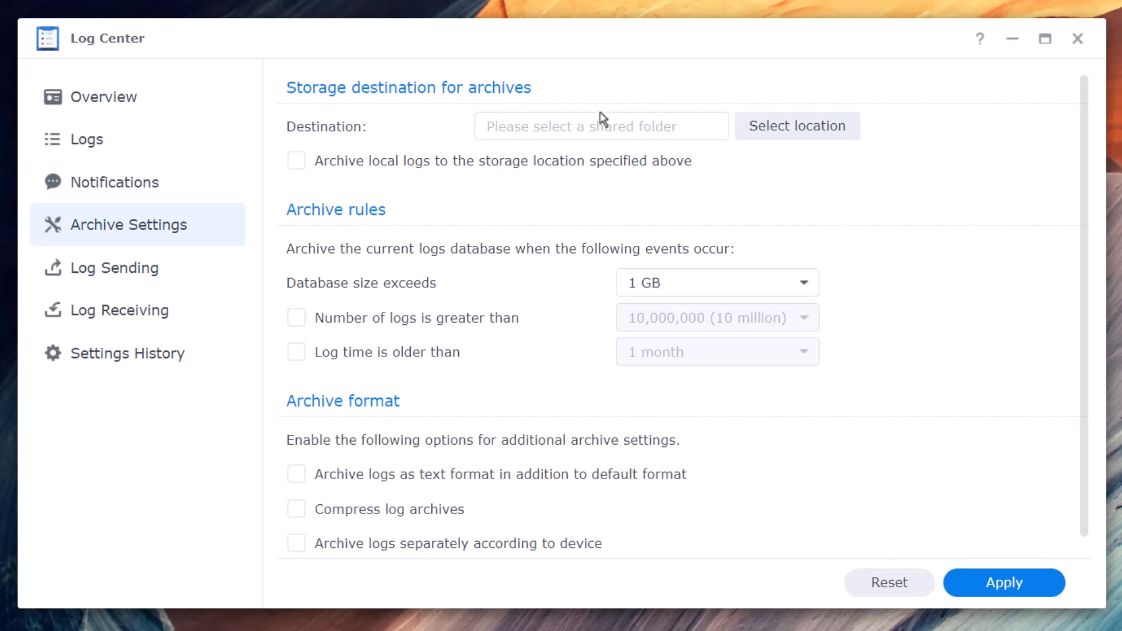
pyautogui.scroll(-1, 361, 361)
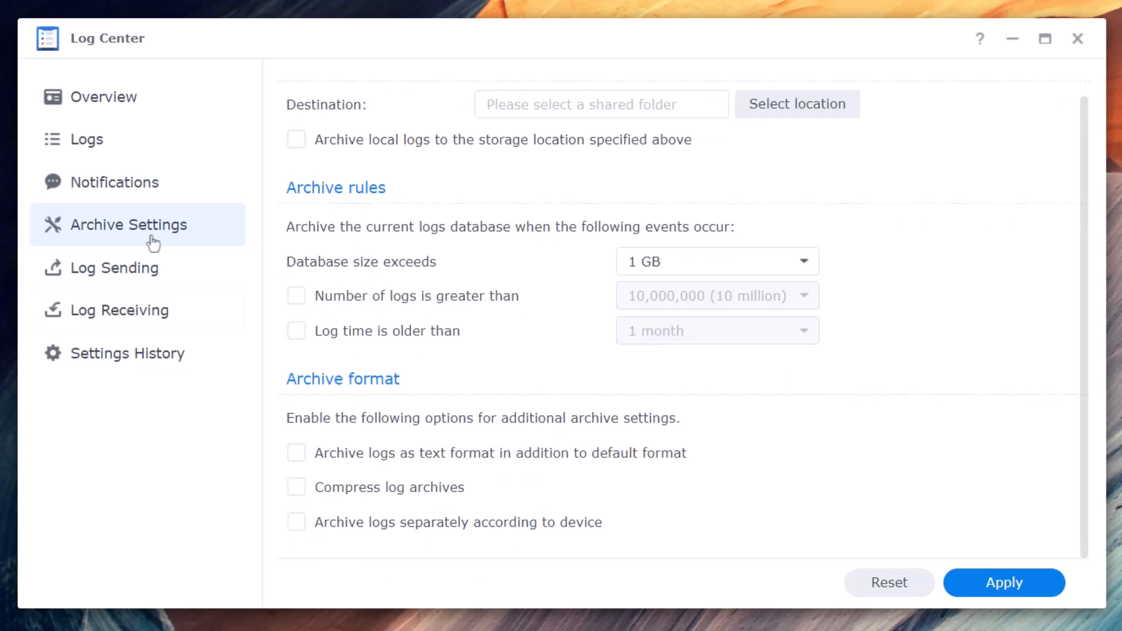
pyautogui.click(191, 281)
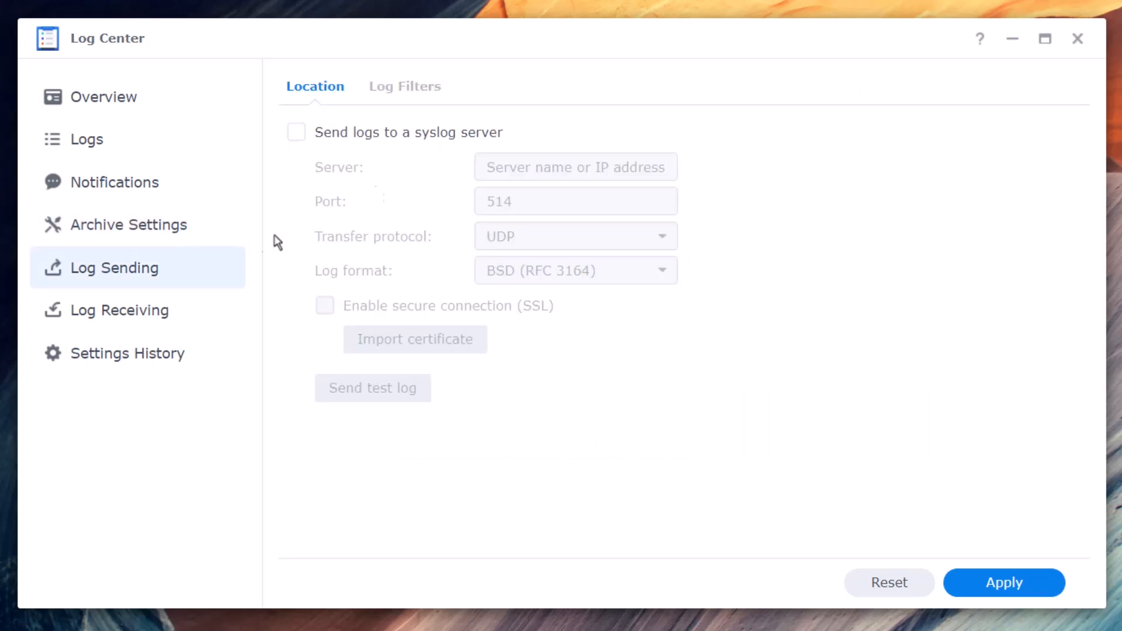
pyautogui.click(107, 330)
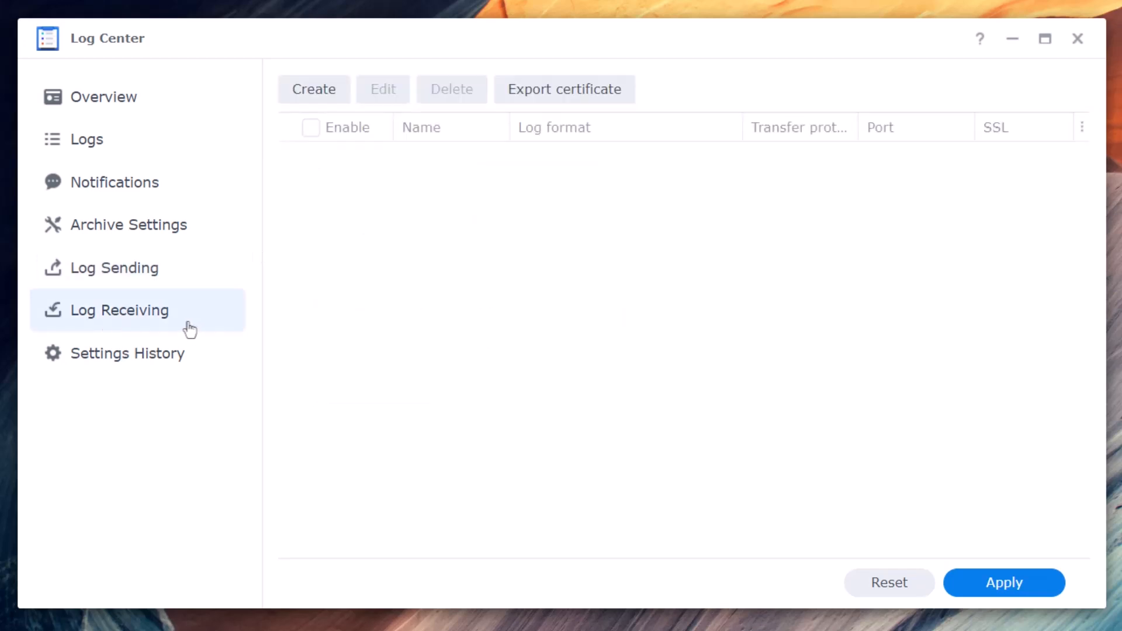
pyautogui.click(145, 369)
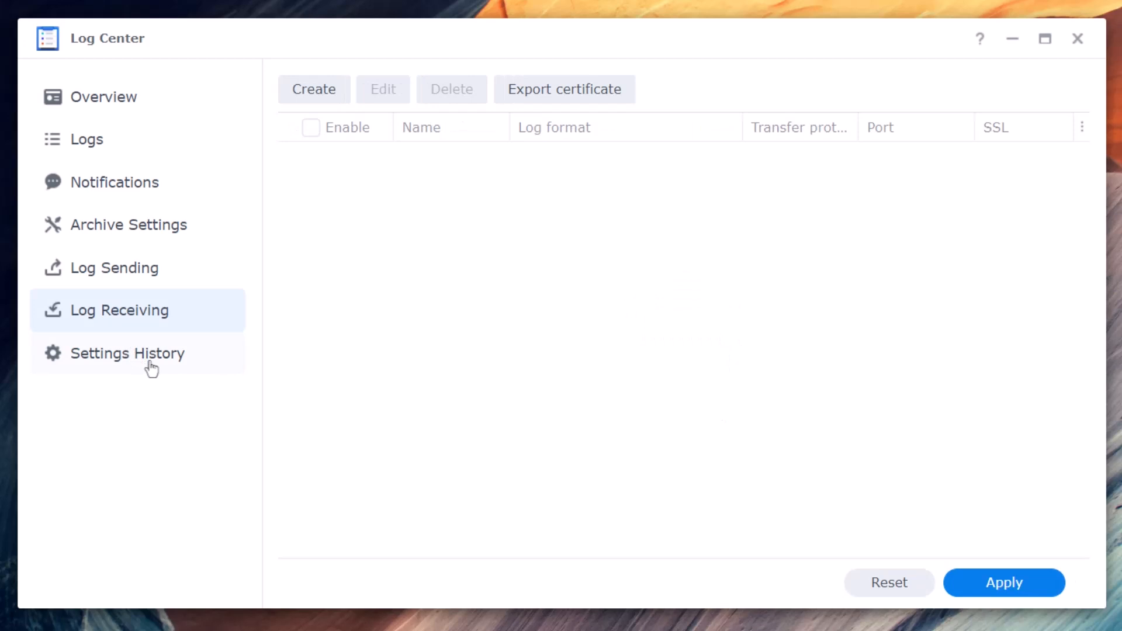
pyautogui.click(148, 366)
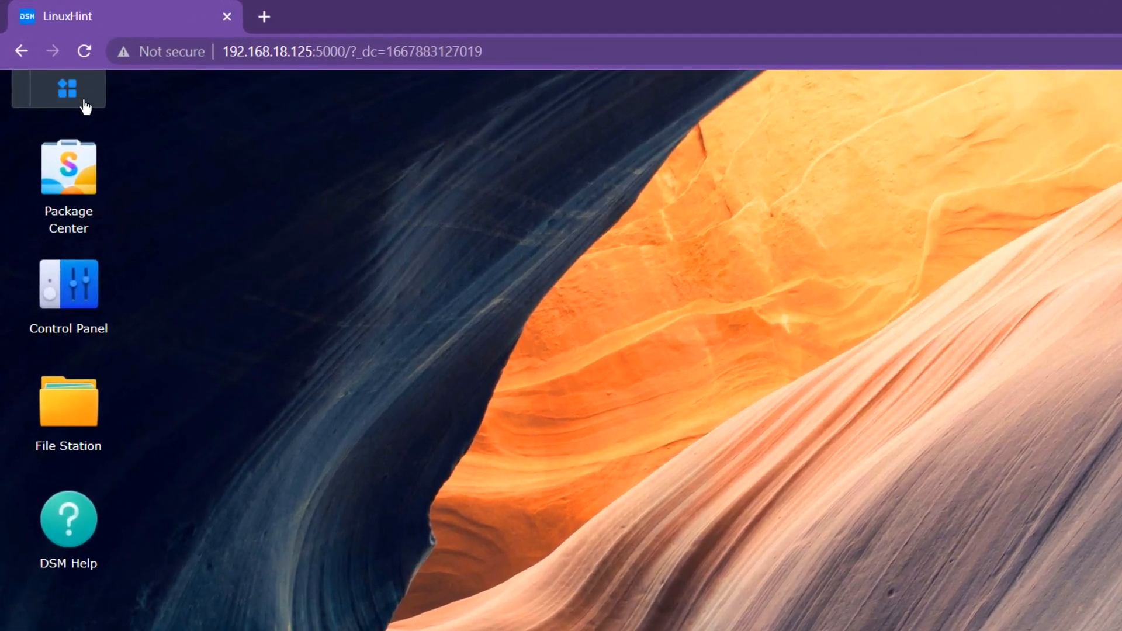
# - Launch Security Advisor and start a scan with the 'For home and personal use' baseline
pyautogui.click(50, 66)
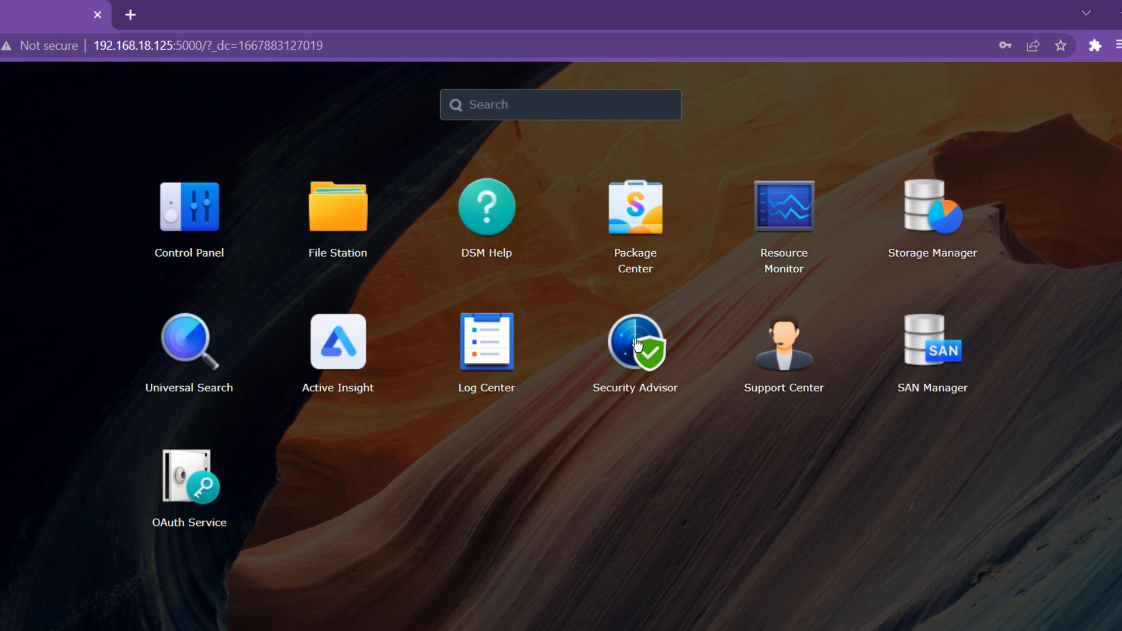
pyautogui.click(658, 379)
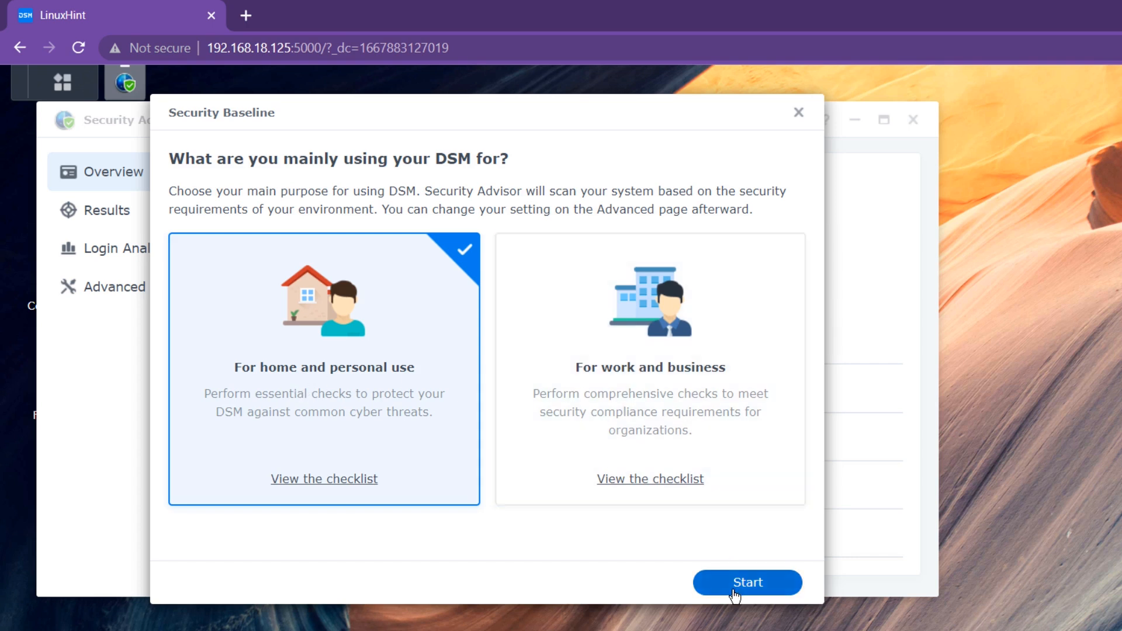
pyautogui.click(734, 591)
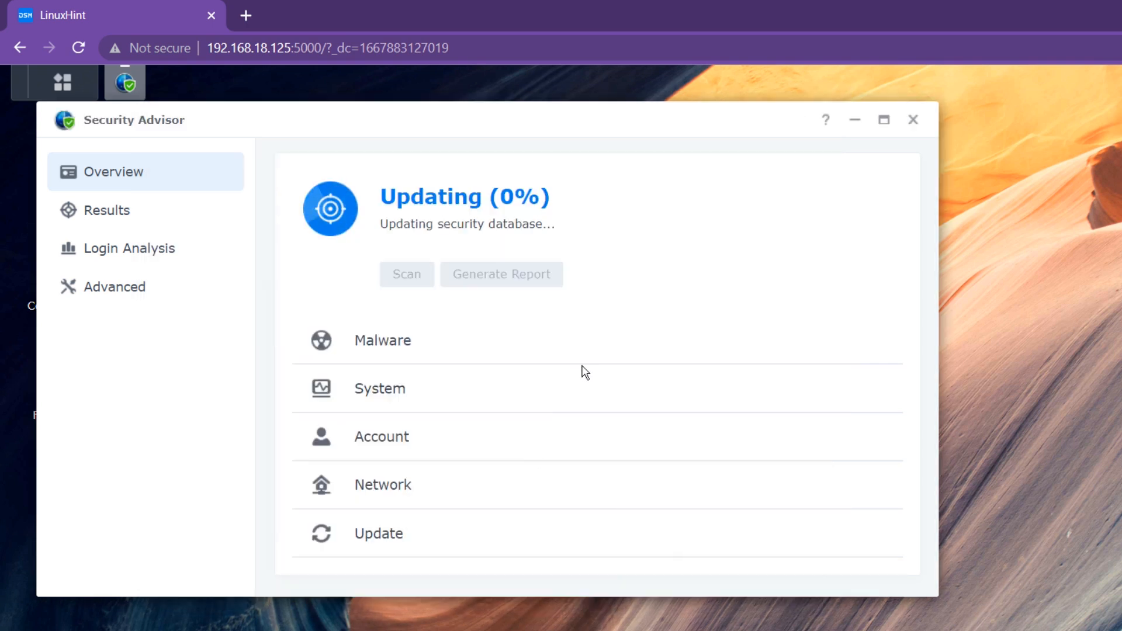
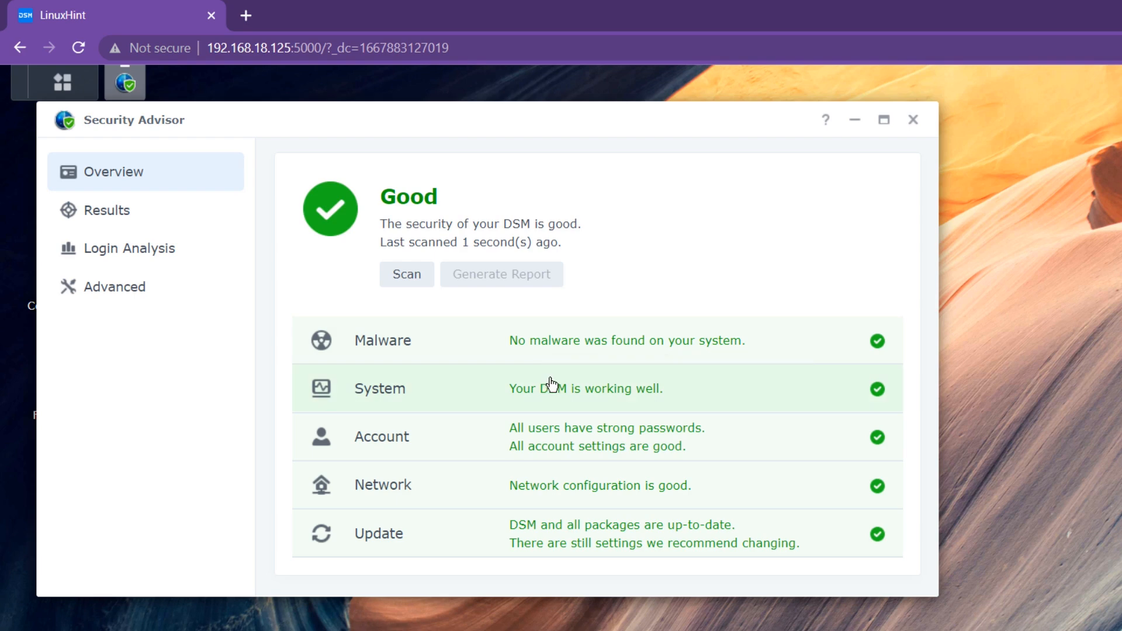
# - Bring Security Advisor into view and open the Malware results, showing four passed critical checks
pyautogui.moveTo(638, 117); pyautogui.dragTo(842, 143)
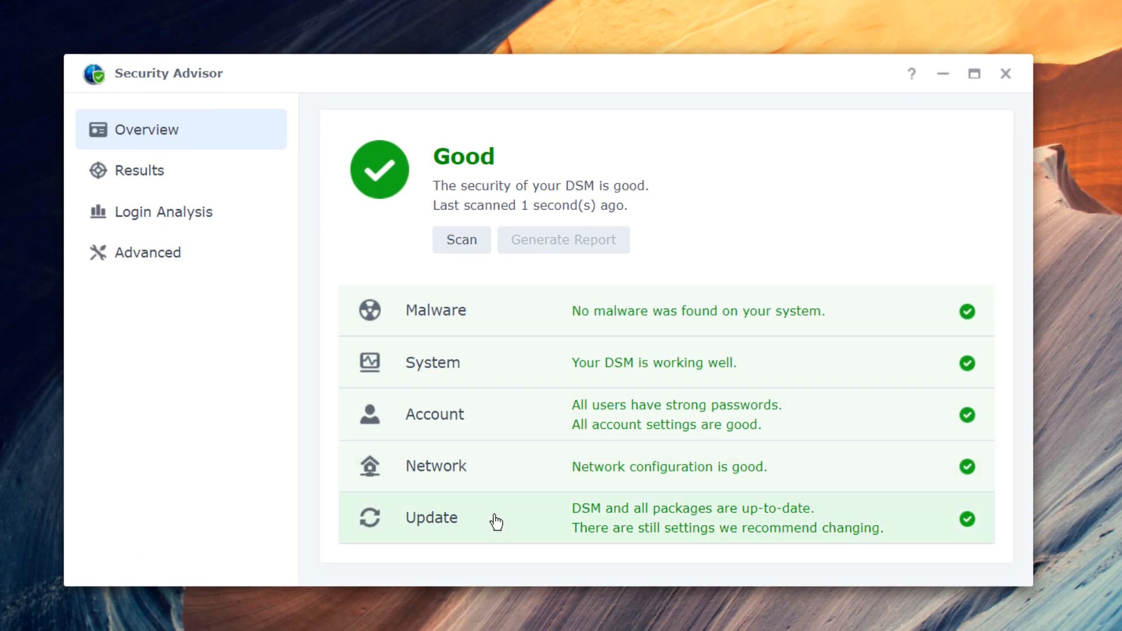
pyautogui.click(472, 320)
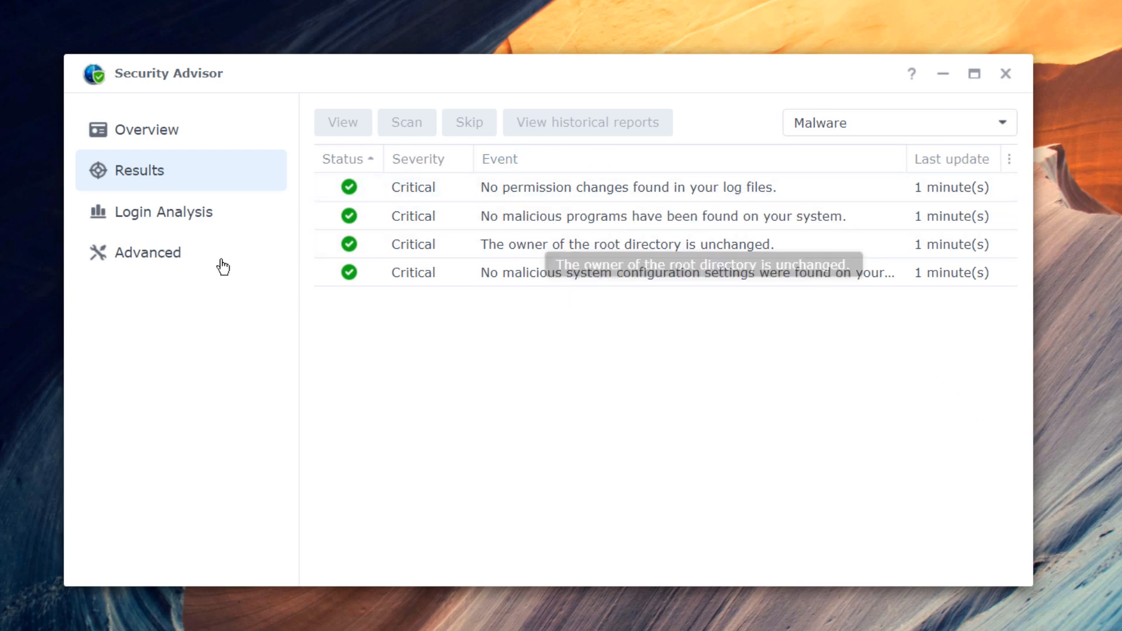
# - Browse the System, Account, Network and Update result categories in turn
pyautogui.click(963, 126)
pyautogui.click(853, 229)
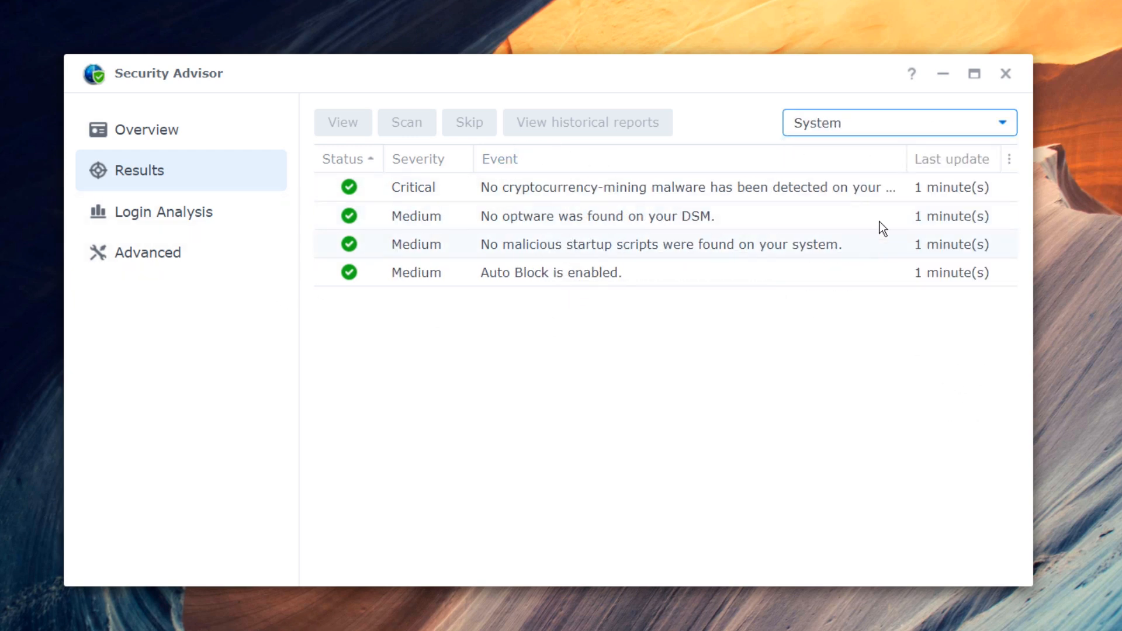
pyautogui.click(896, 137)
pyautogui.click(854, 255)
pyautogui.click(874, 137)
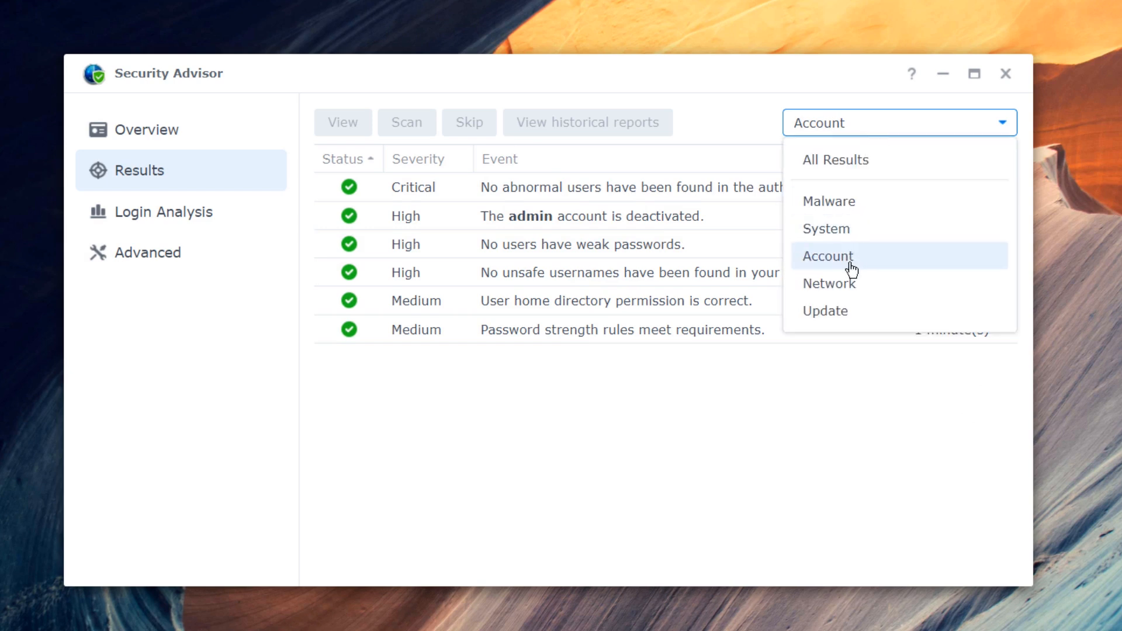
pyautogui.click(850, 283)
pyautogui.click(879, 136)
pyautogui.click(834, 311)
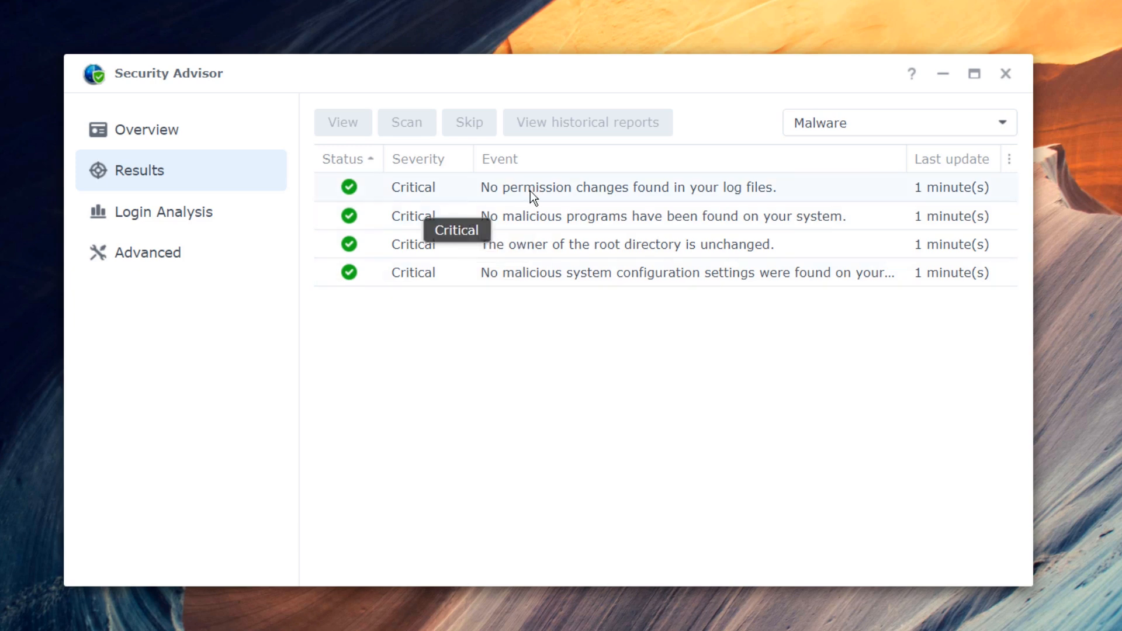
# - Inspect the log-file permission event's details, then dismiss them
pyautogui.click(654, 191)
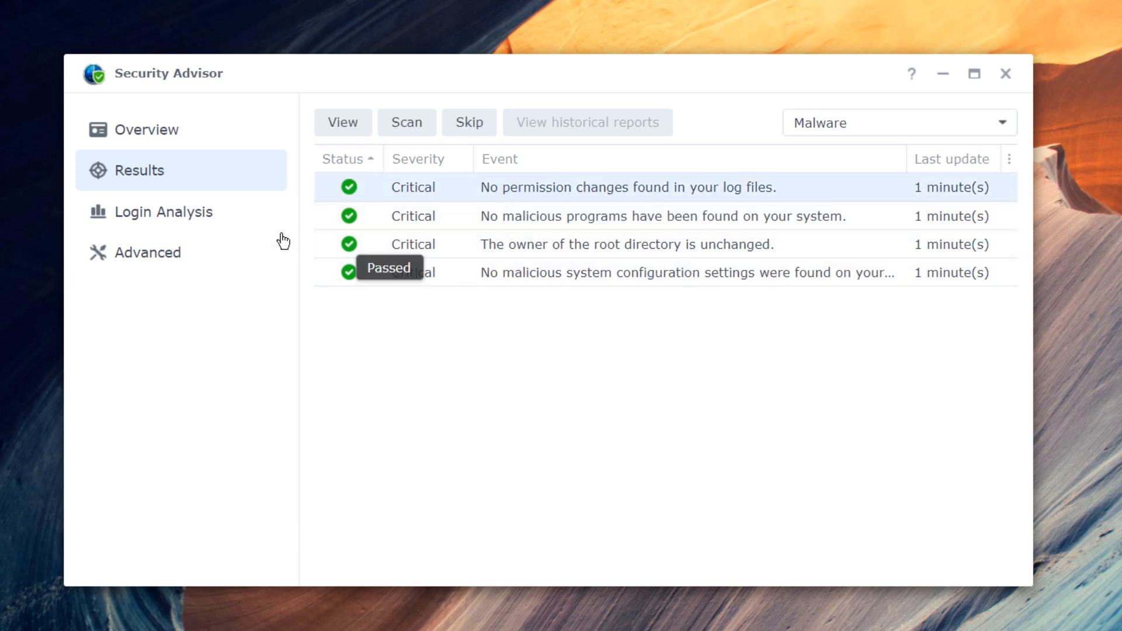
pyautogui.click(353, 139)
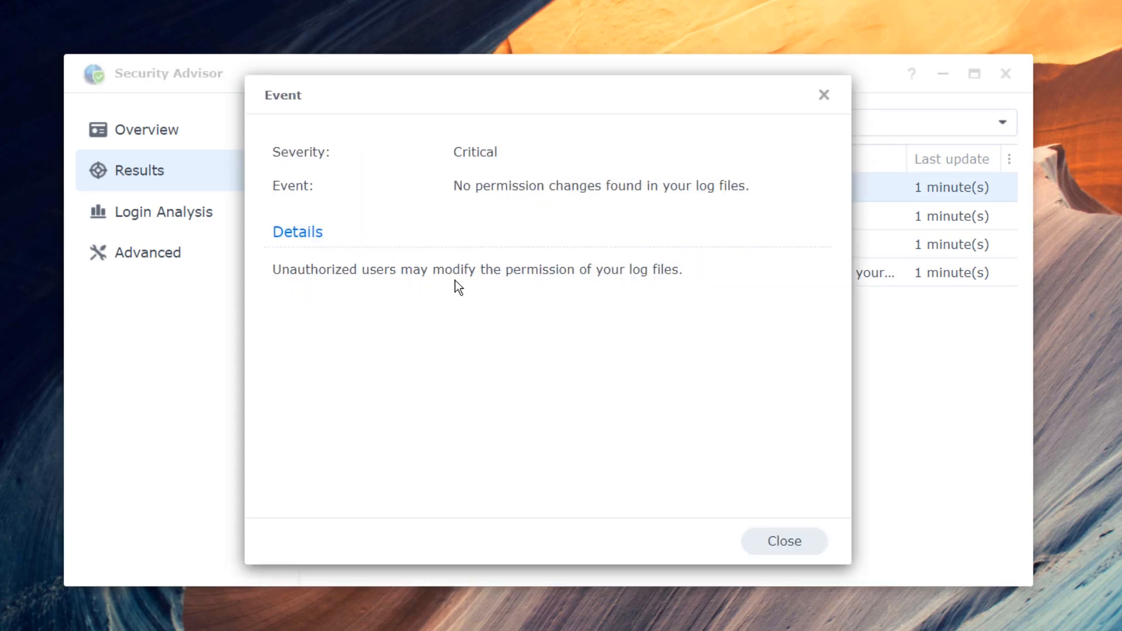
pyautogui.press('Escape')
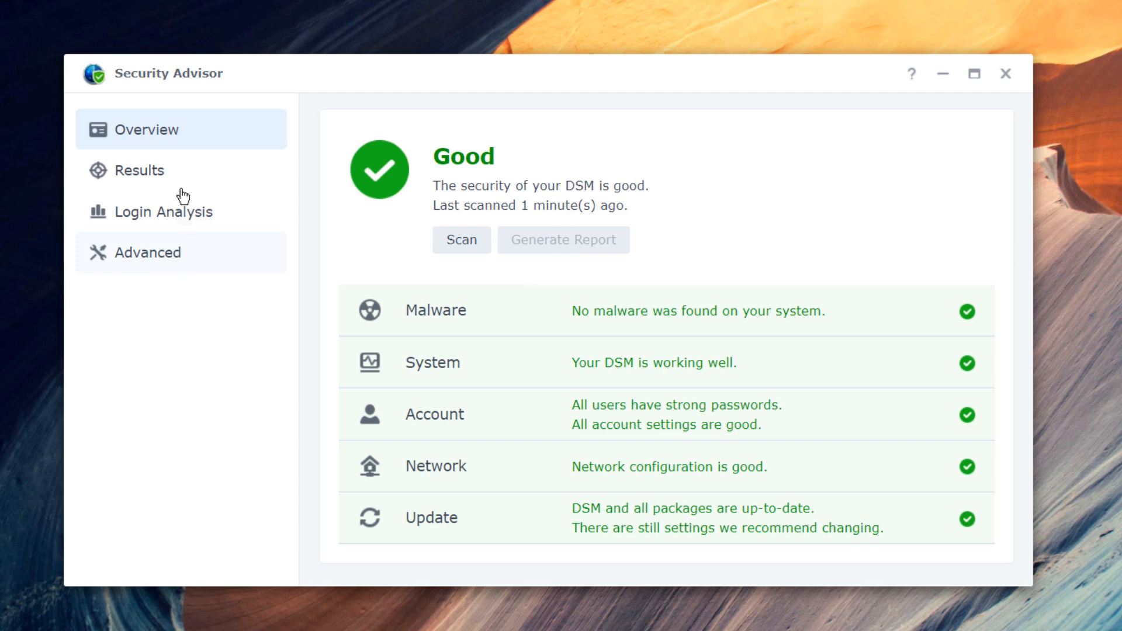
# - Open Advanced settings and review the 'For home and personal use' checklist
pyautogui.click(146, 269)
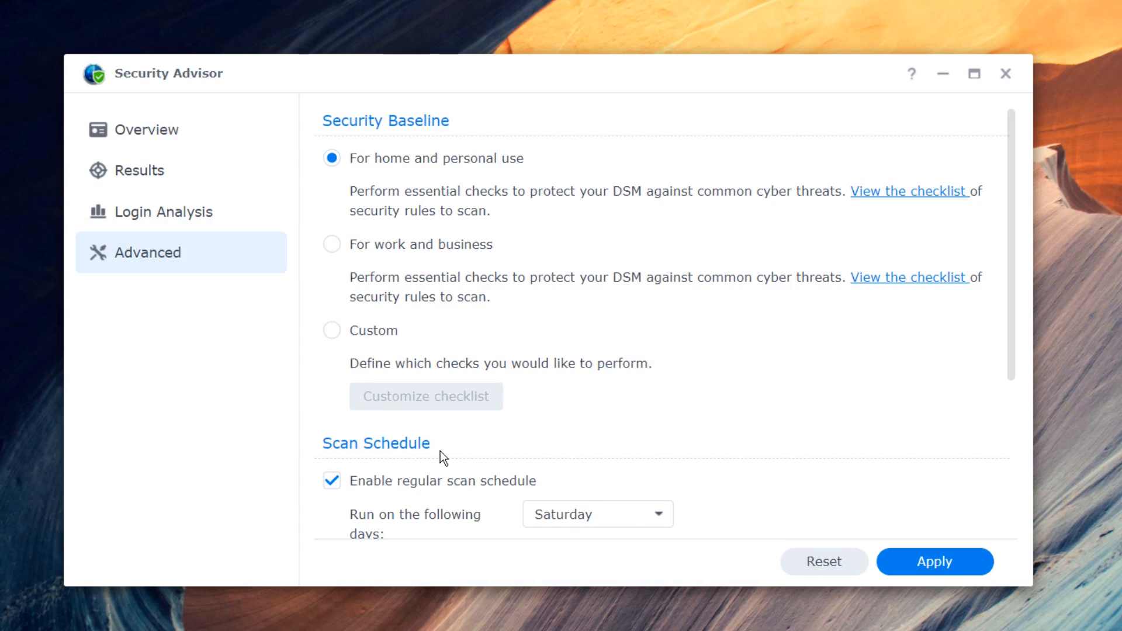
pyautogui.scroll(-5, 440, 450)
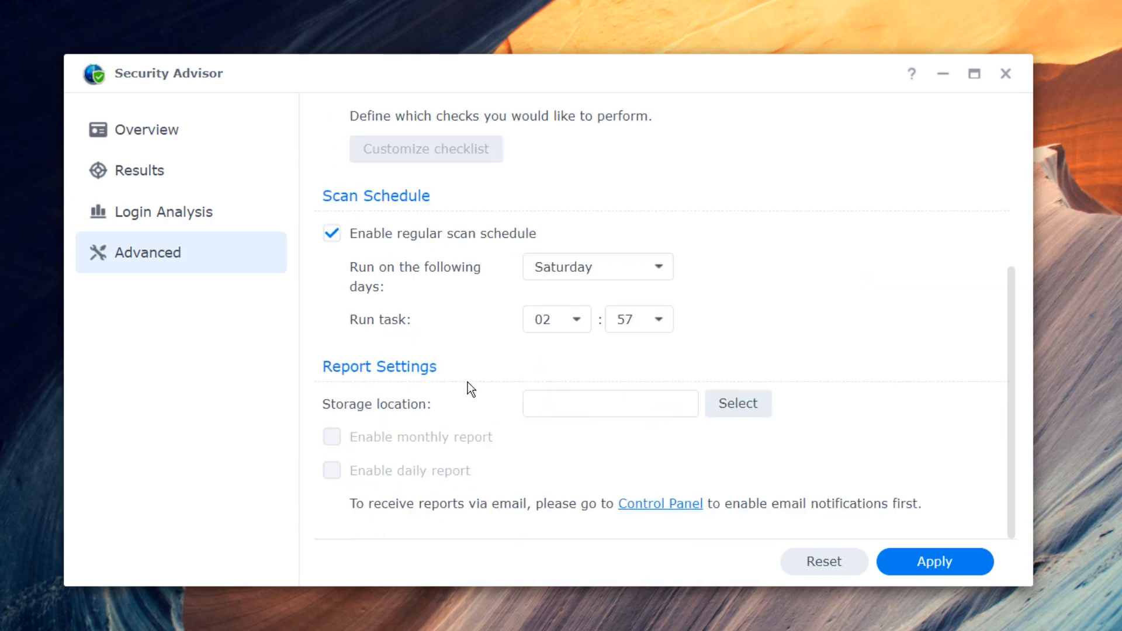
pyautogui.scroll(4, 468, 382)
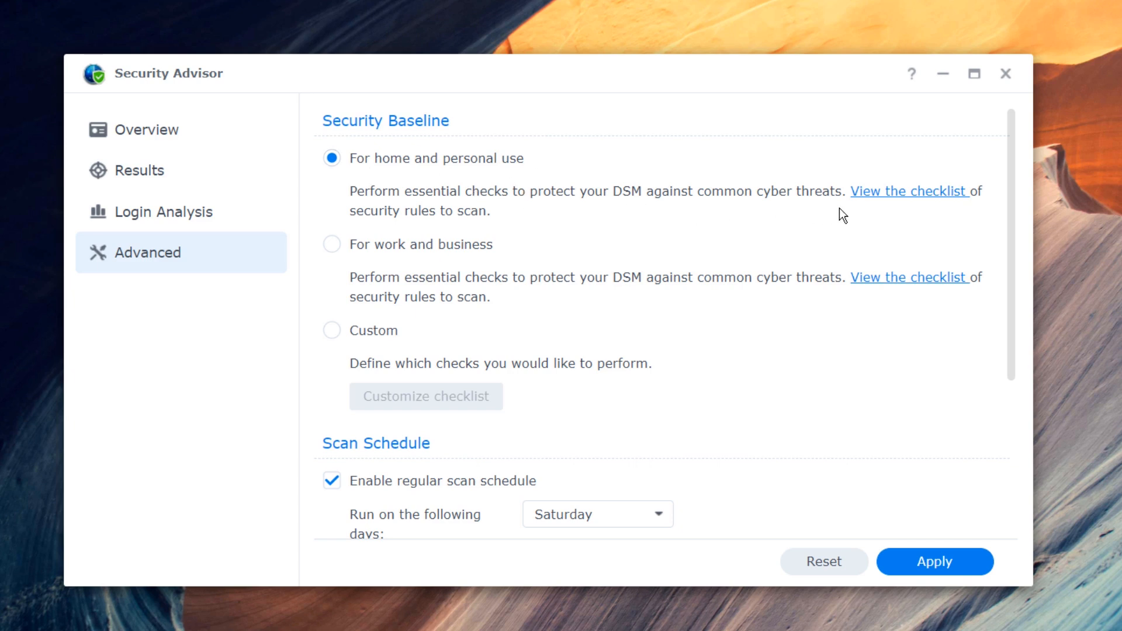
pyautogui.click(904, 202)
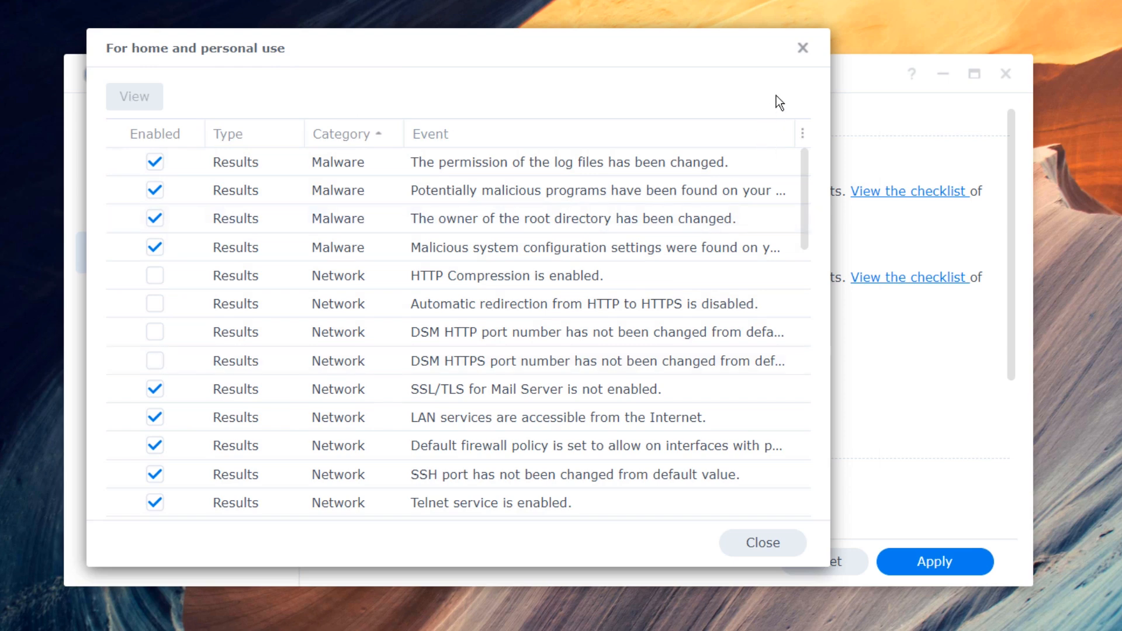
pyautogui.click(803, 48)
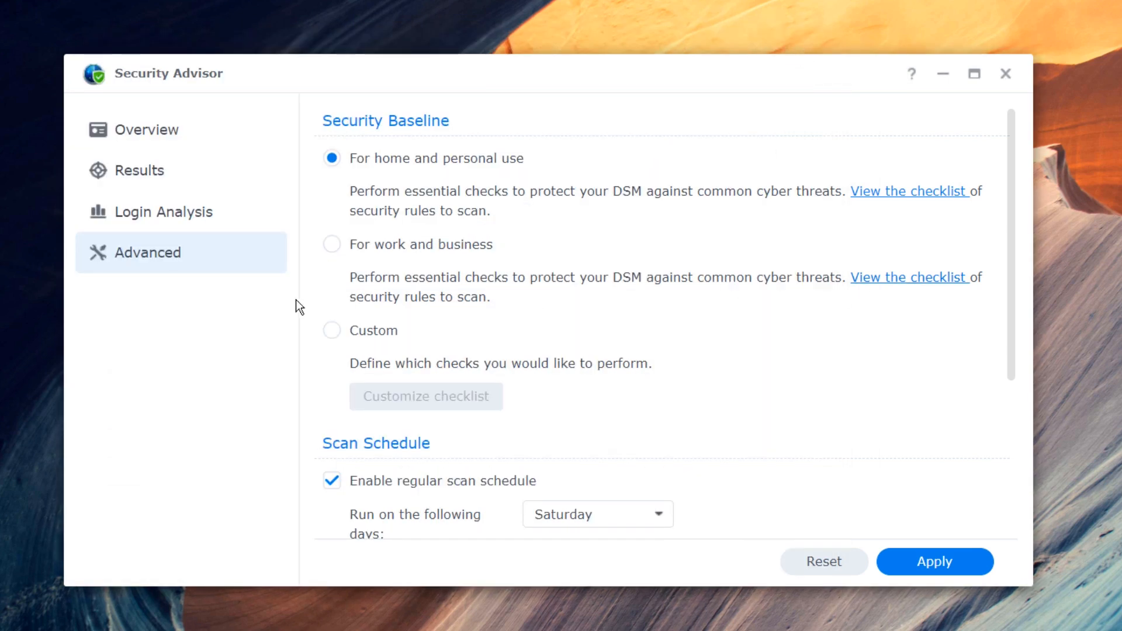
# - Review the 'For work and business' checklist, including the SNMPv1/v2c check details
pyautogui.click(895, 279)
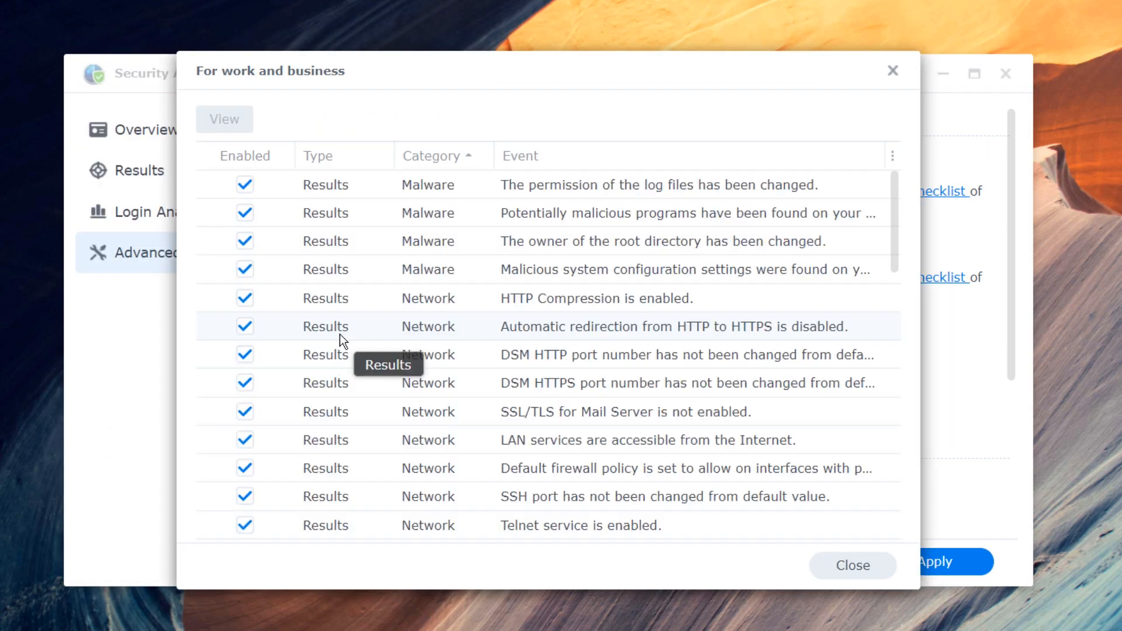
pyautogui.click(892, 71)
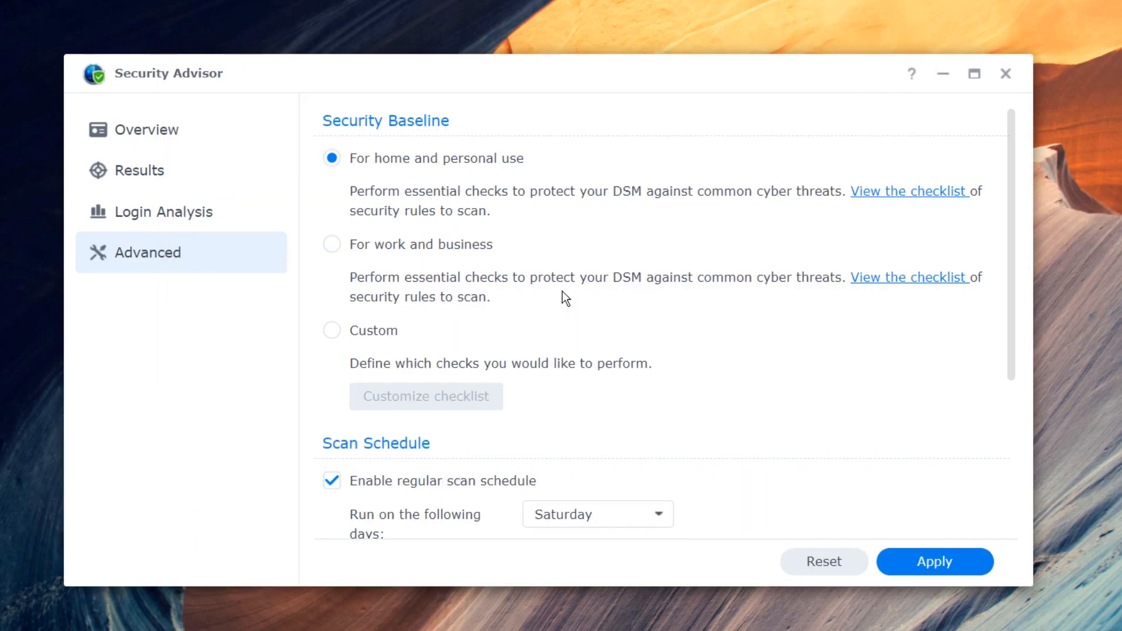
pyautogui.click(916, 280)
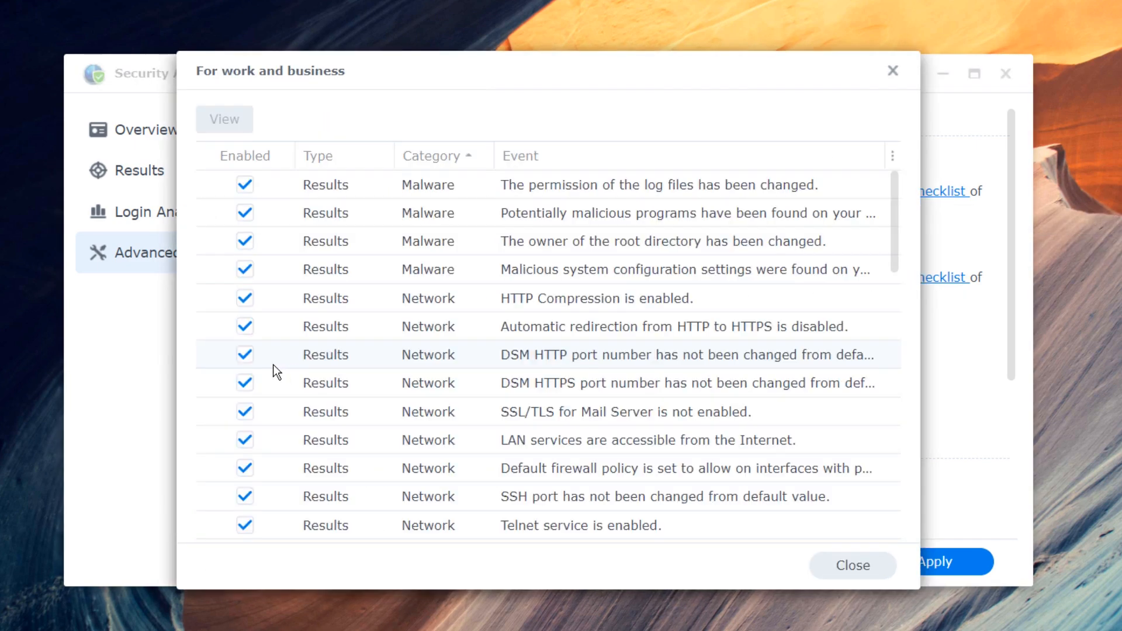
pyautogui.scroll(-5, 259, 380)
pyautogui.click(254, 380)
pyautogui.scroll(-5, 245, 418)
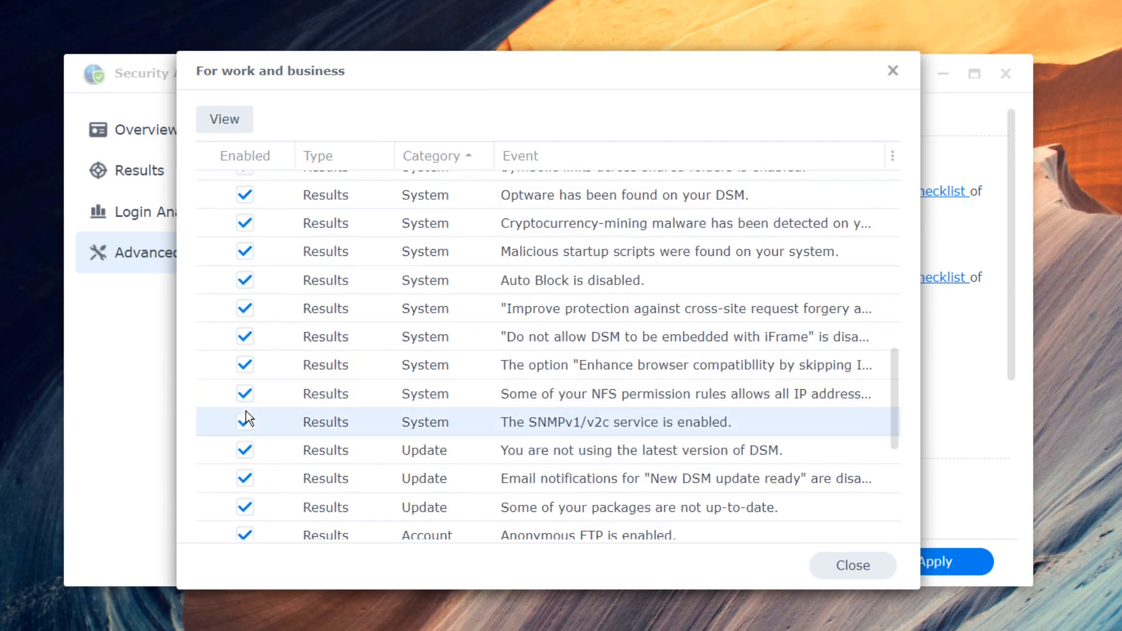
pyautogui.doubleClick(245, 421)
pyautogui.click(824, 95)
pyautogui.click(893, 72)
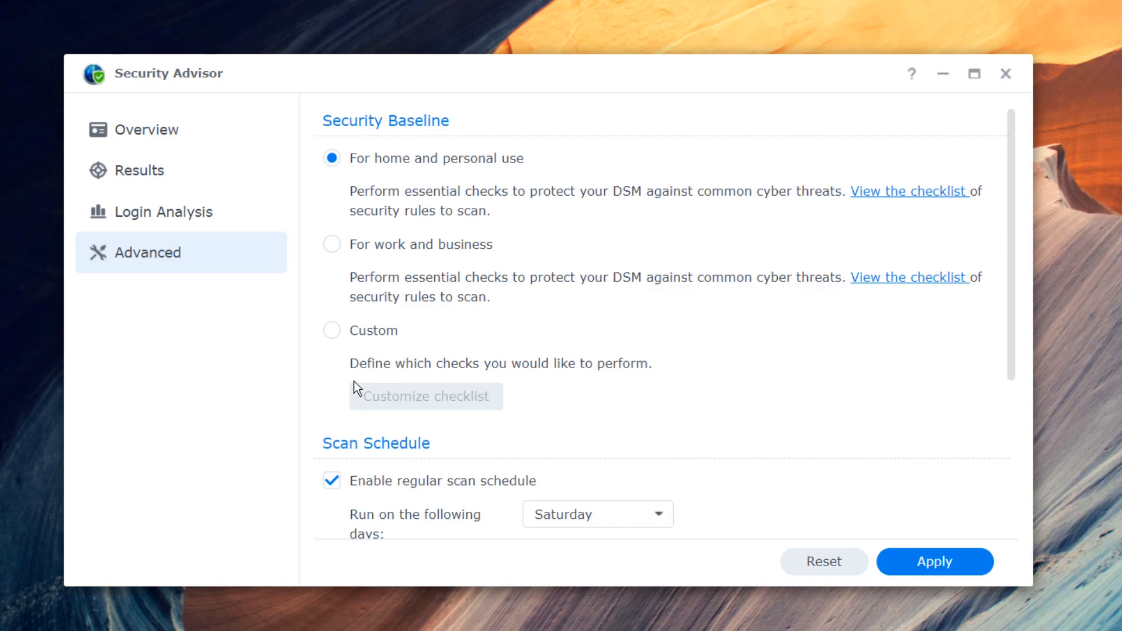
# - Save a Custom checklist with log-file permission, HTTP Compression, administrator permissions and maximum SMB checks, then revert to home baseline
pyautogui.click(356, 334)
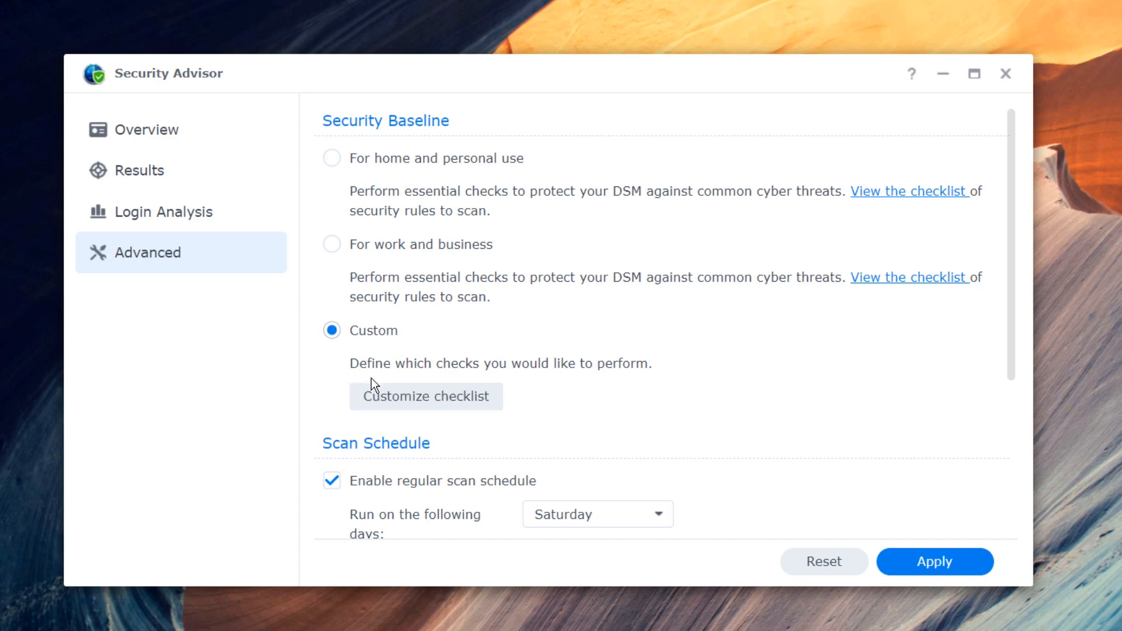
pyautogui.click(451, 406)
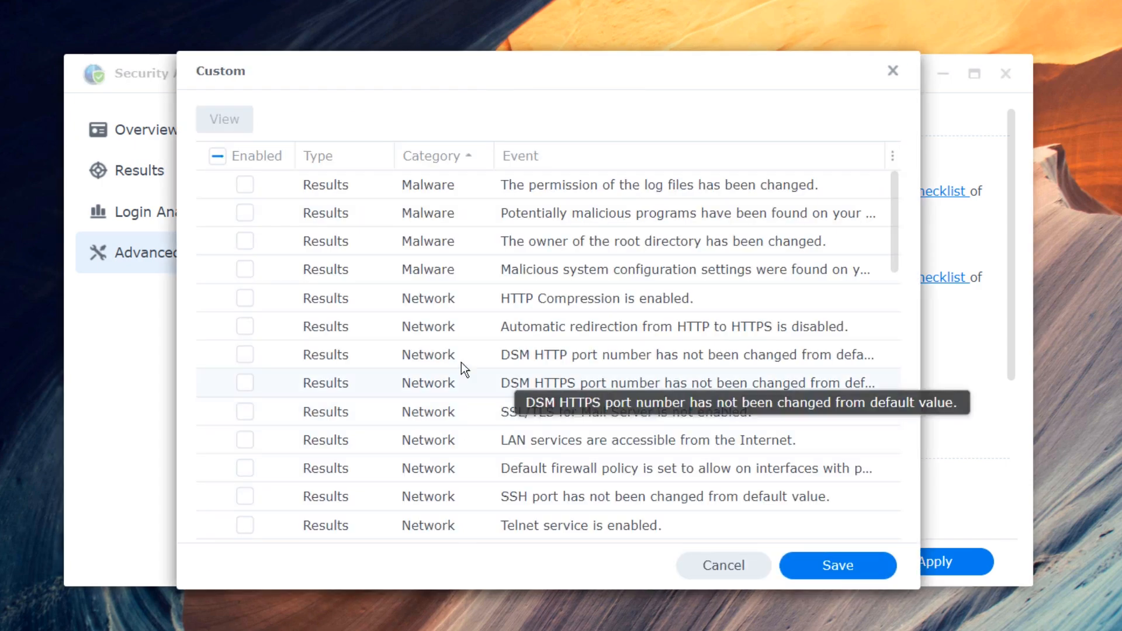
pyautogui.click(244, 184)
pyautogui.click(244, 298)
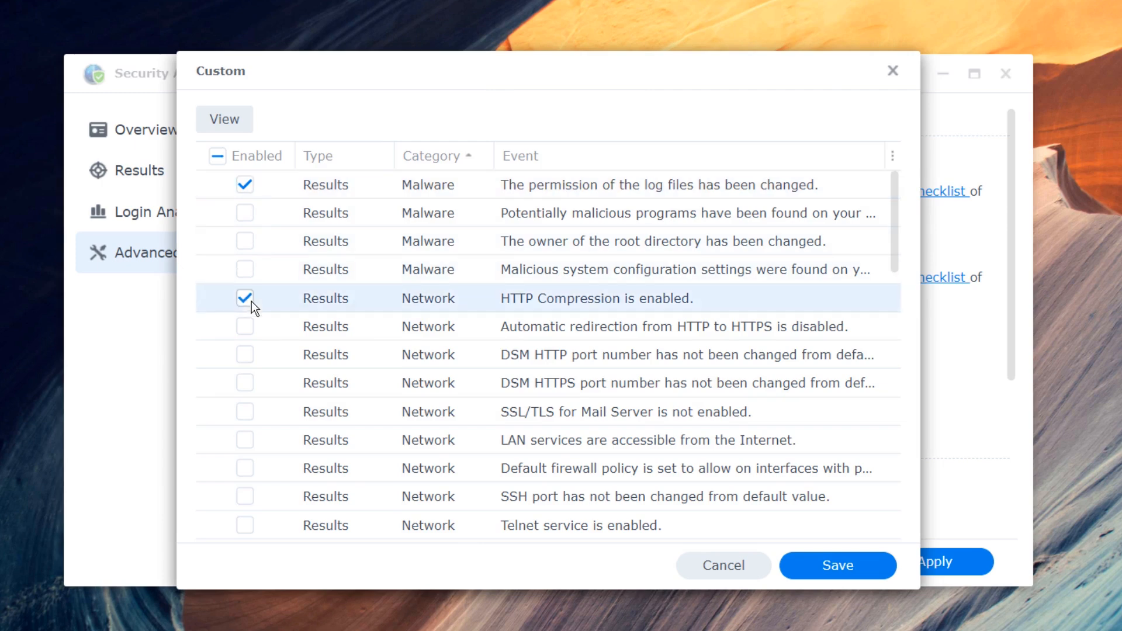
pyautogui.scroll(-3, 252, 327)
pyautogui.click(245, 369)
pyautogui.scroll(-6, 250, 416)
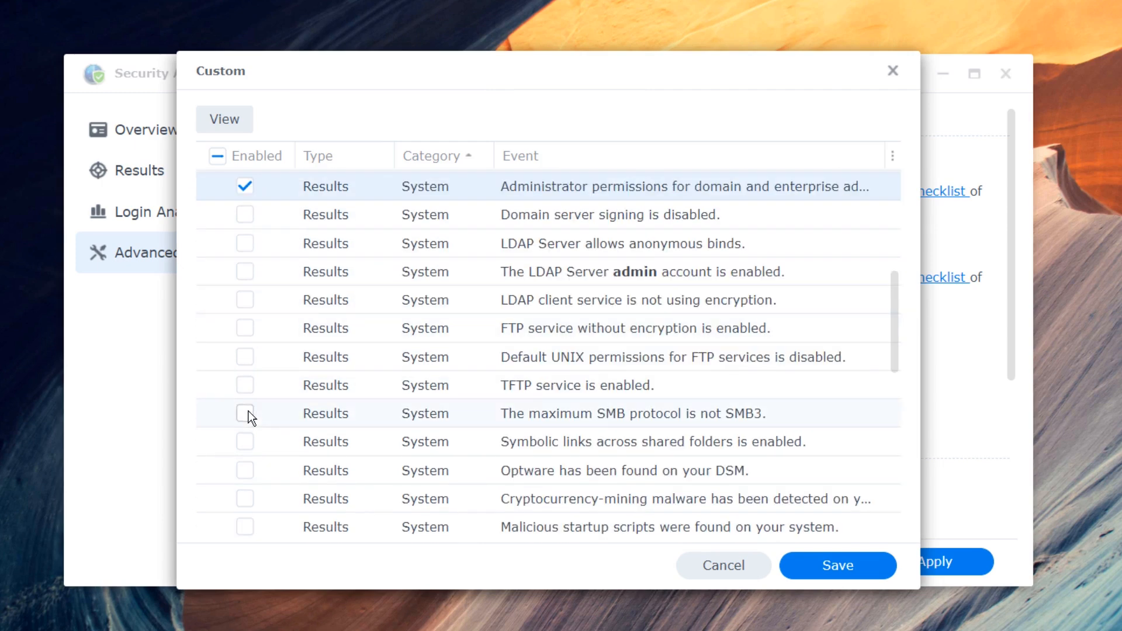
pyautogui.click(245, 413)
pyautogui.click(837, 574)
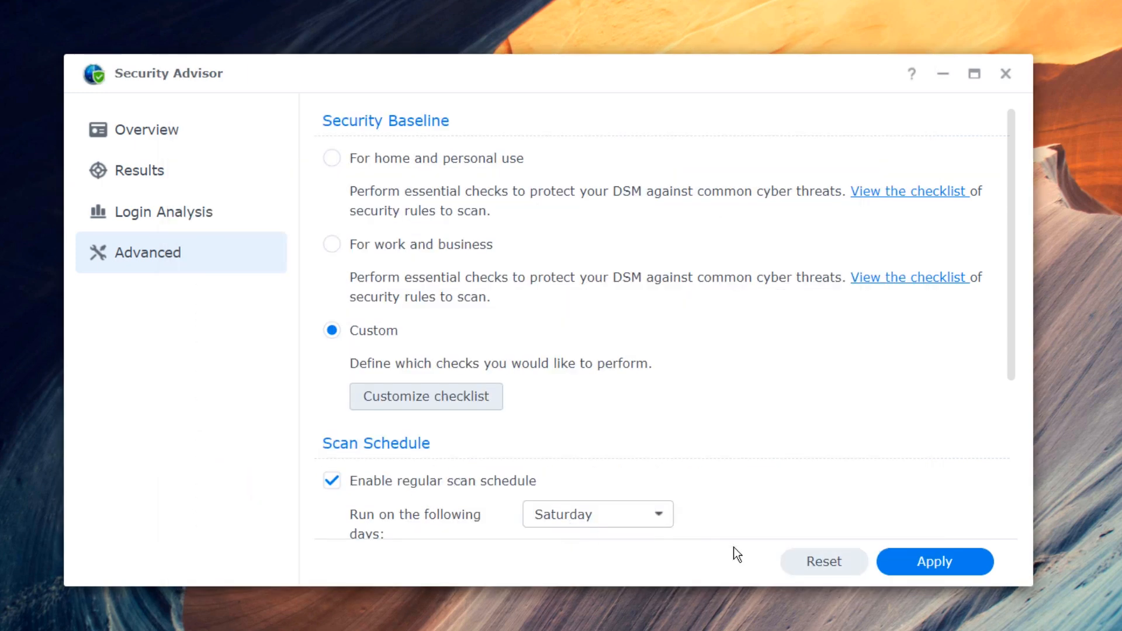
pyautogui.click(370, 168)
pyautogui.scroll(-3, 364, 256)
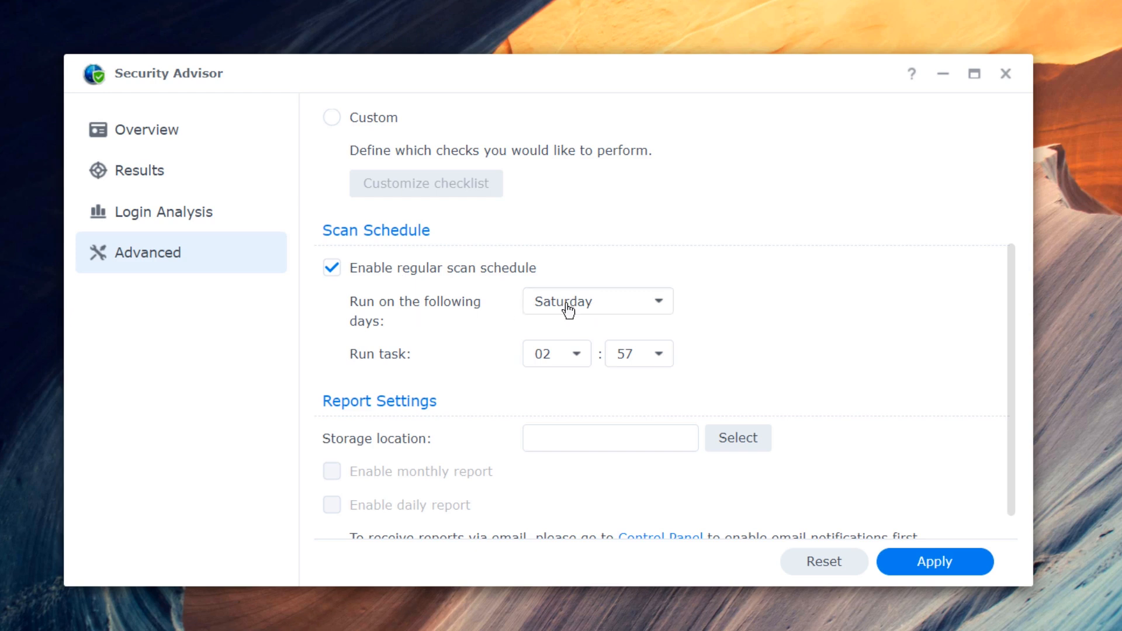
# - Schedule regular scans for Monday instead of Saturday, starting at 11:00
pyautogui.click(624, 310)
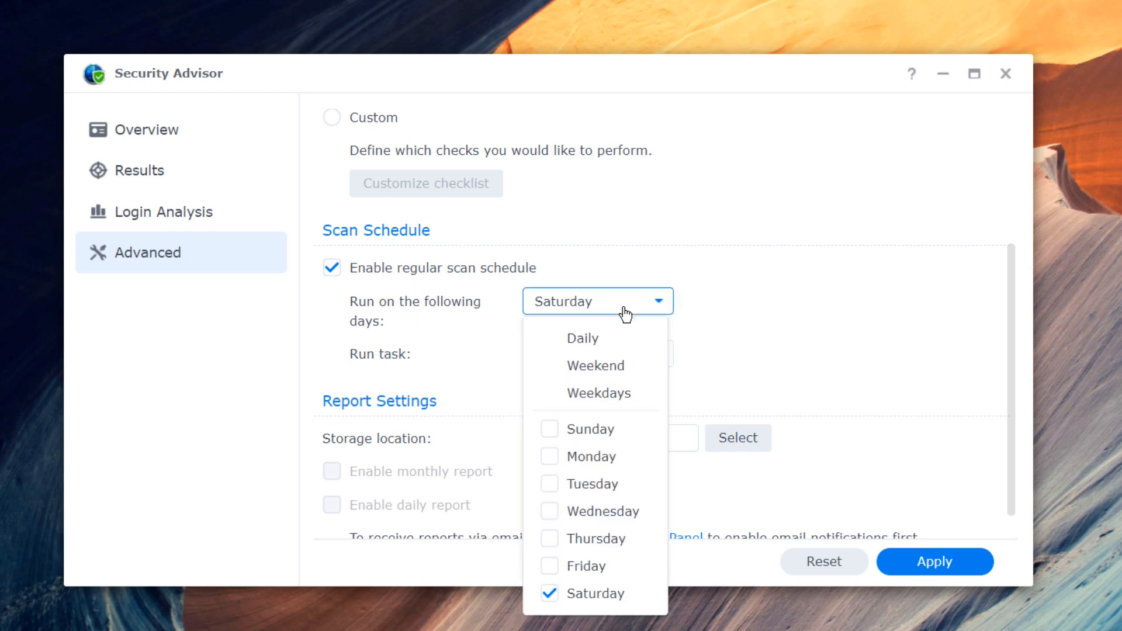
pyautogui.click(603, 457)
pyautogui.click(580, 594)
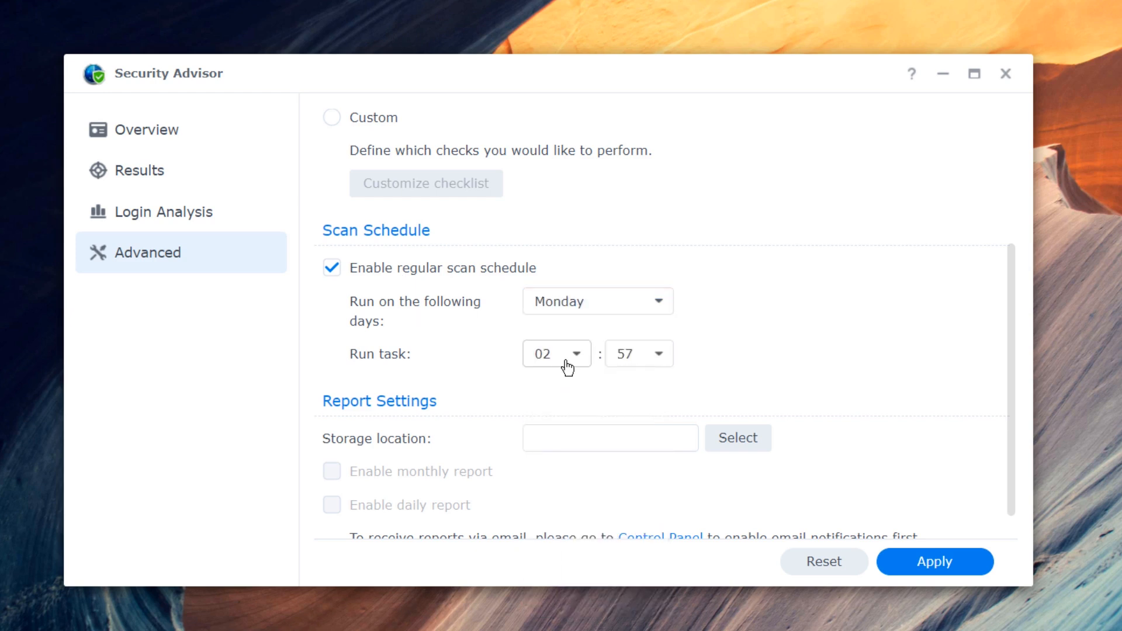
pyautogui.click(567, 367)
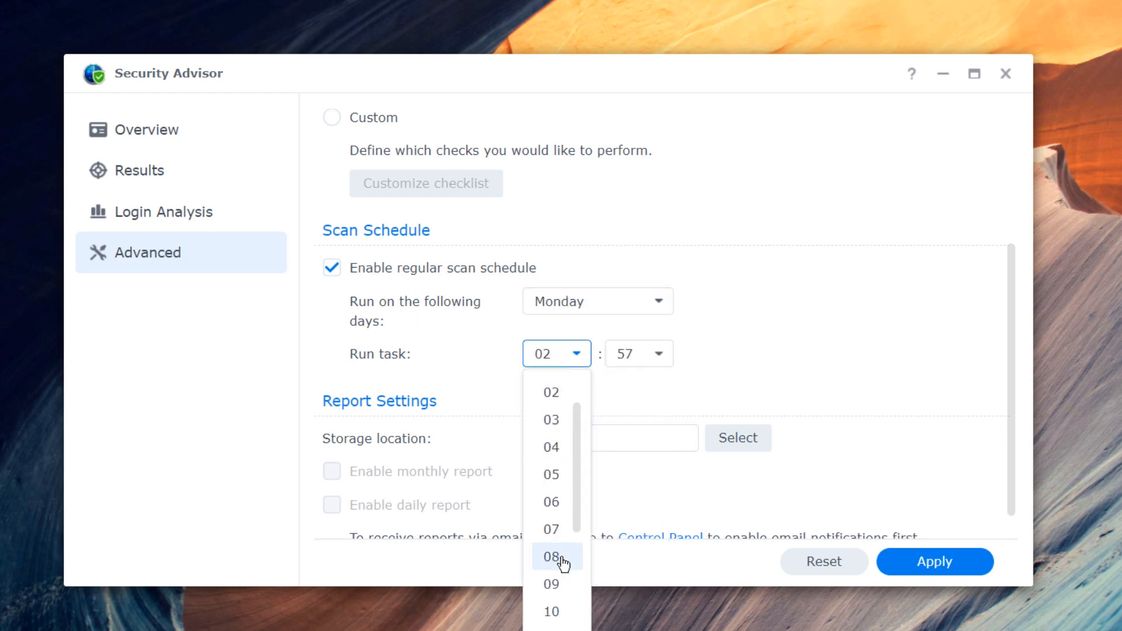
pyautogui.click(558, 625)
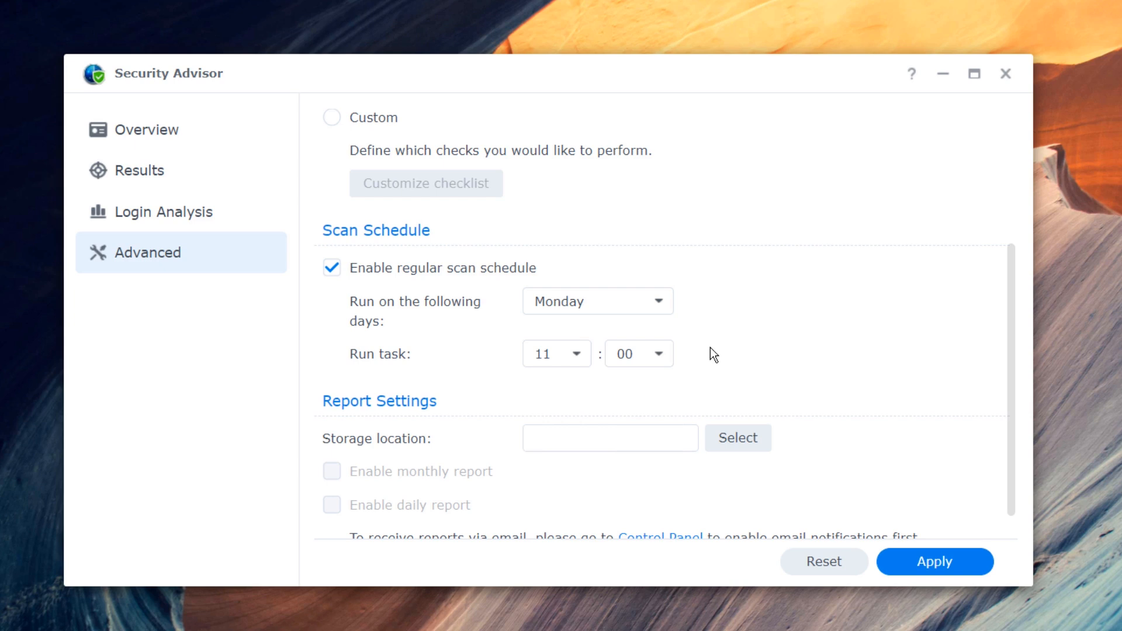
# - Store reports in a new Testers/System Reports folder and apply the settings
pyautogui.scroll(-1, 707, 350)
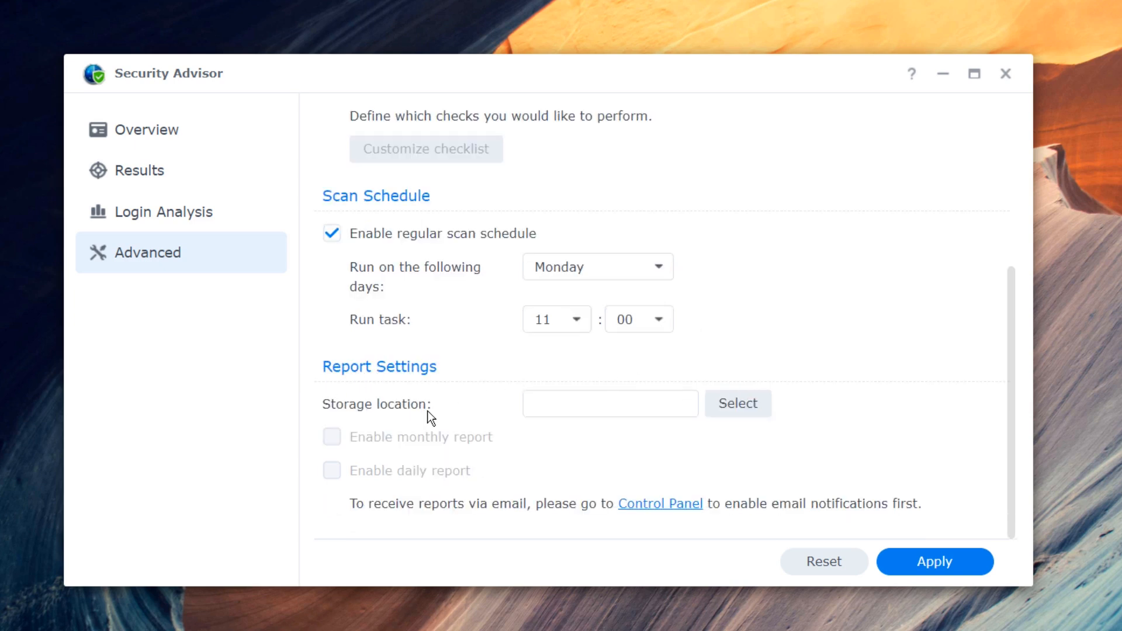
pyautogui.click(738, 403)
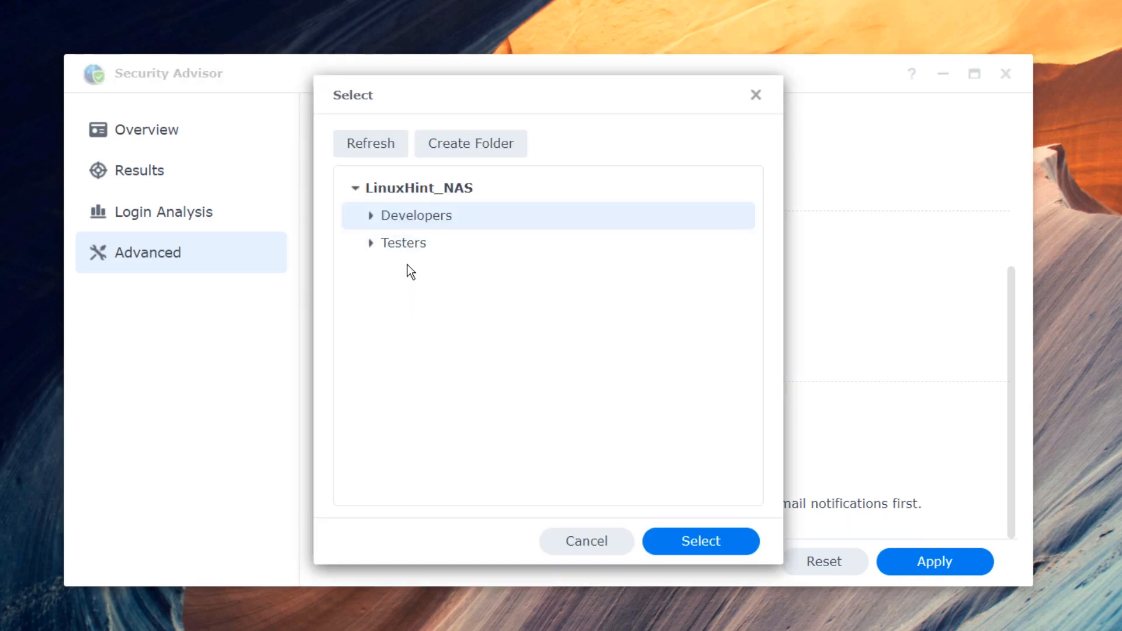
pyautogui.click(404, 244)
pyautogui.click(471, 143)
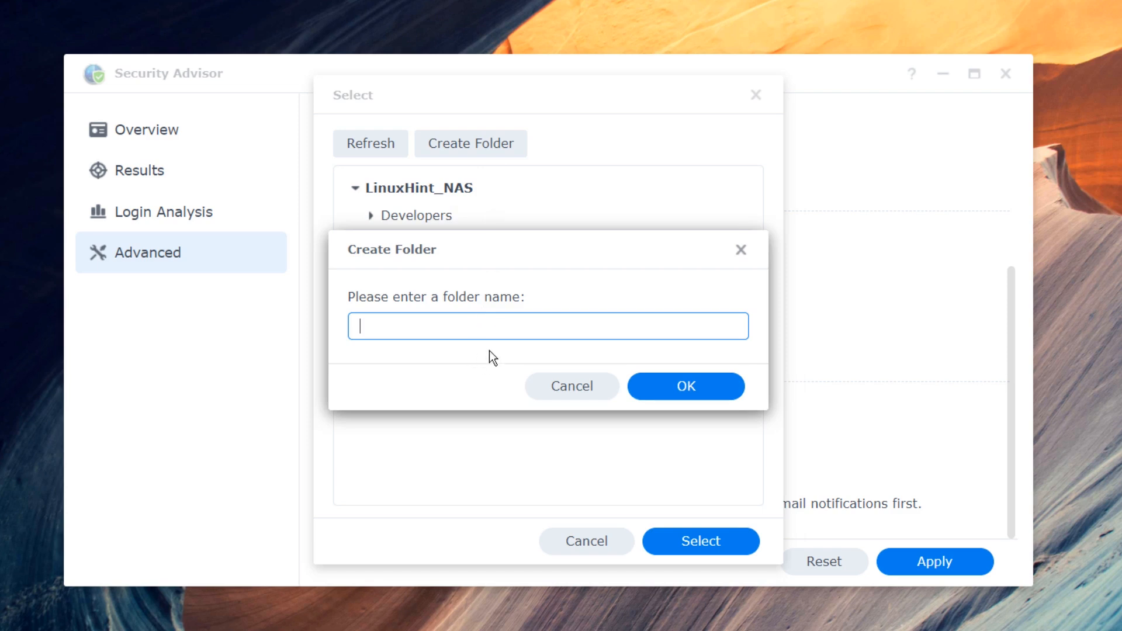
pyautogui.write('System Reports')
pyautogui.press('Return')
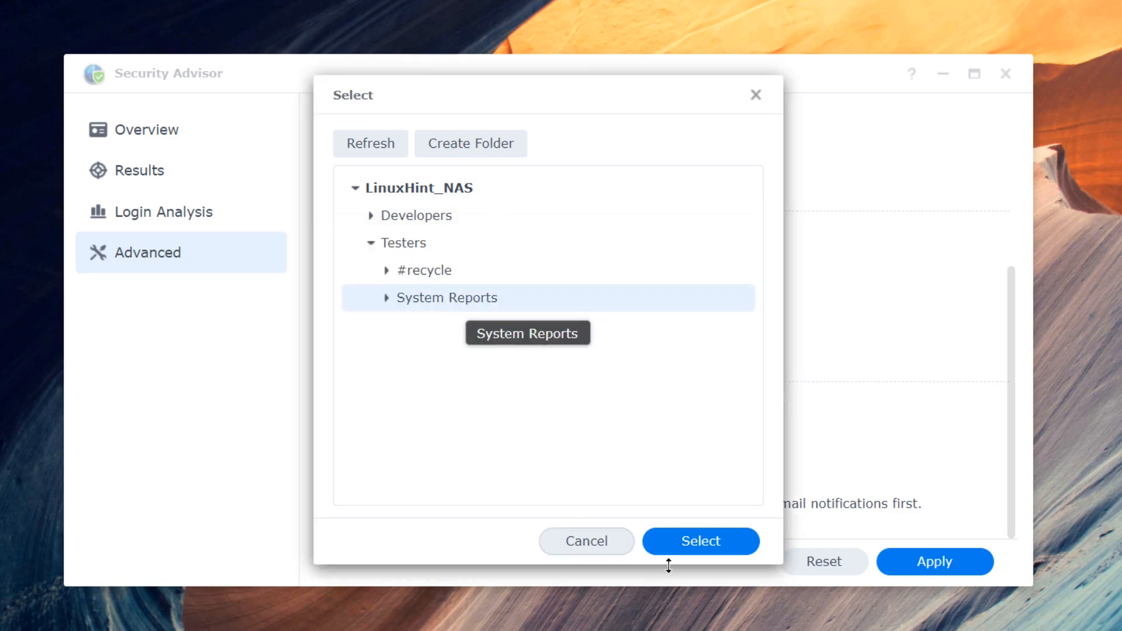
pyautogui.click(707, 542)
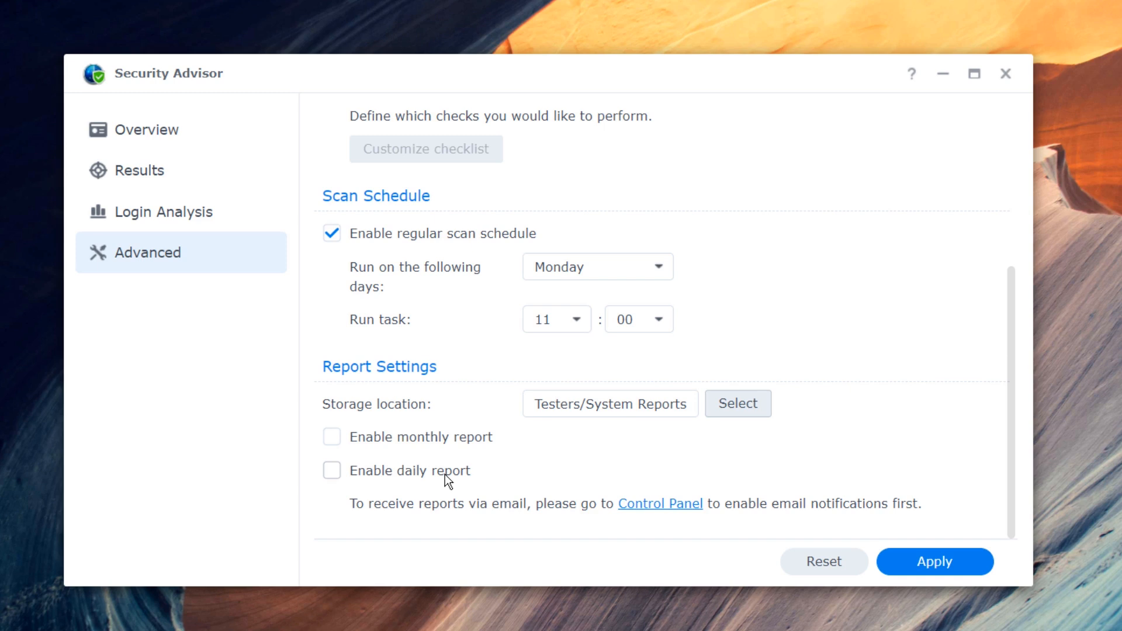
pyautogui.scroll(5, 604, 387)
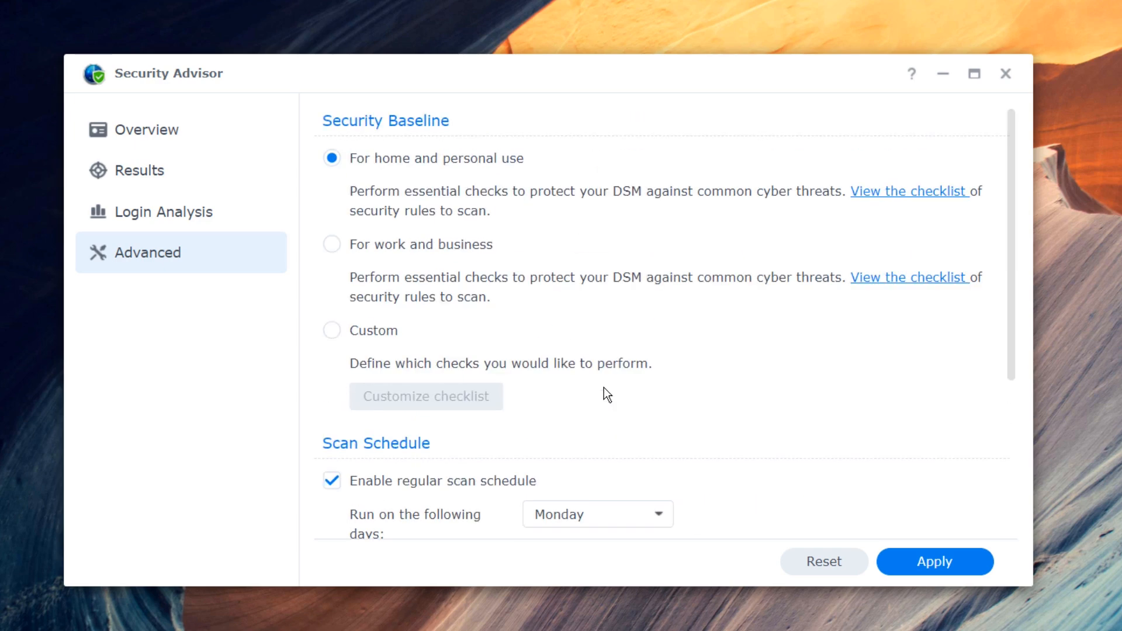
pyautogui.scroll(-5, 565, 386)
pyautogui.scroll(5, 567, 391)
pyautogui.scroll(-5, 576, 392)
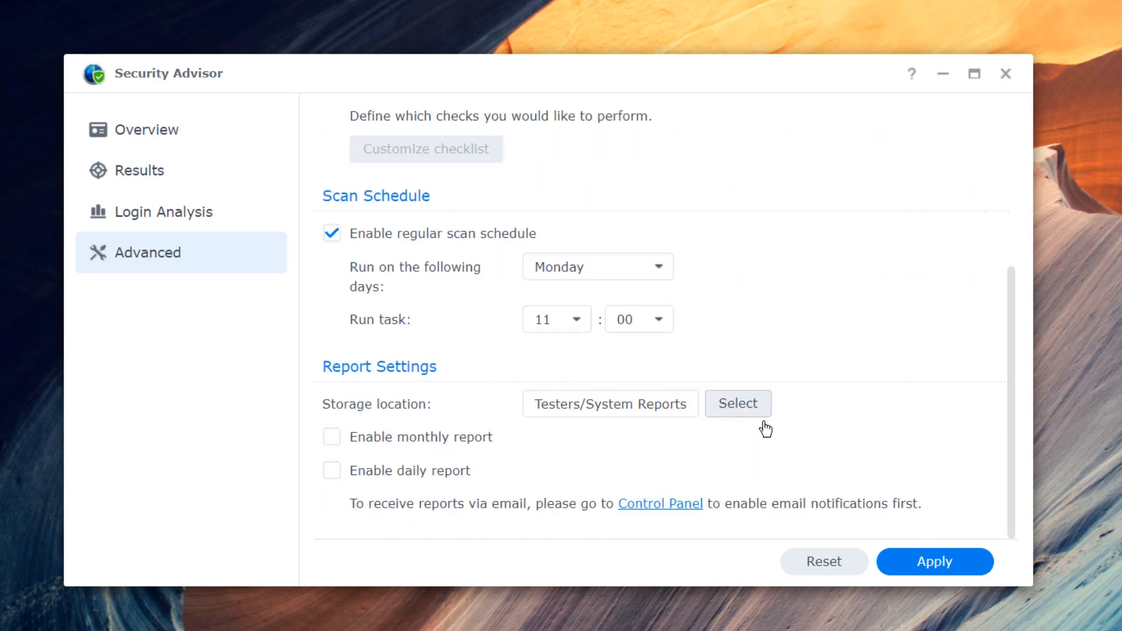
pyautogui.click(935, 567)
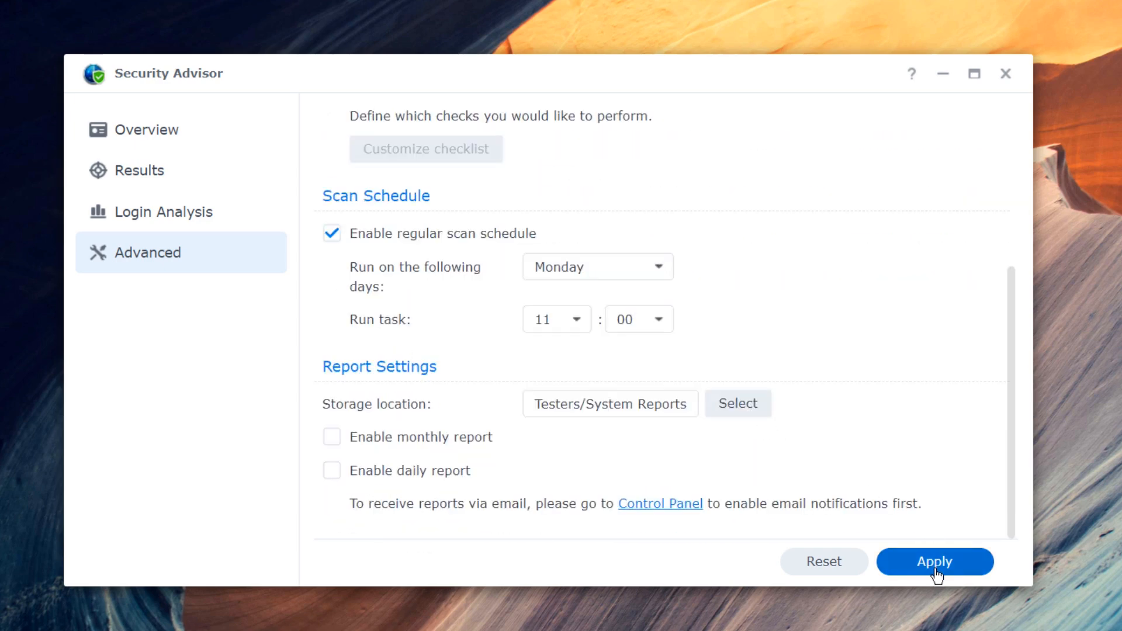
pyautogui.scroll(5, 593, 429)
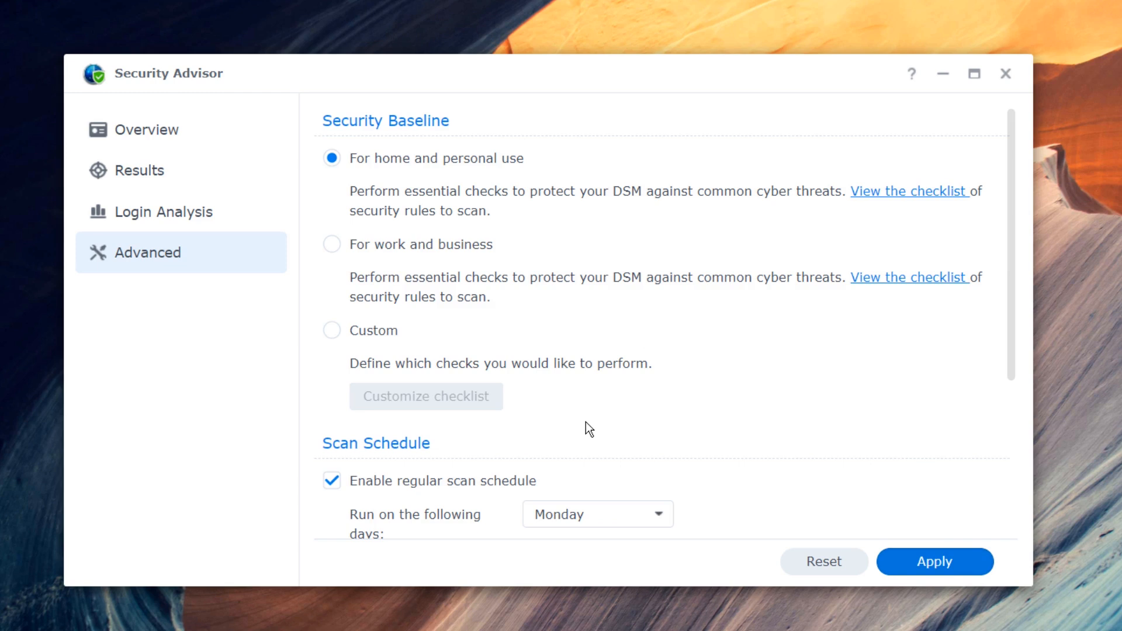
# - Generate this month's security report from the Overview page and open it
pyautogui.click(188, 142)
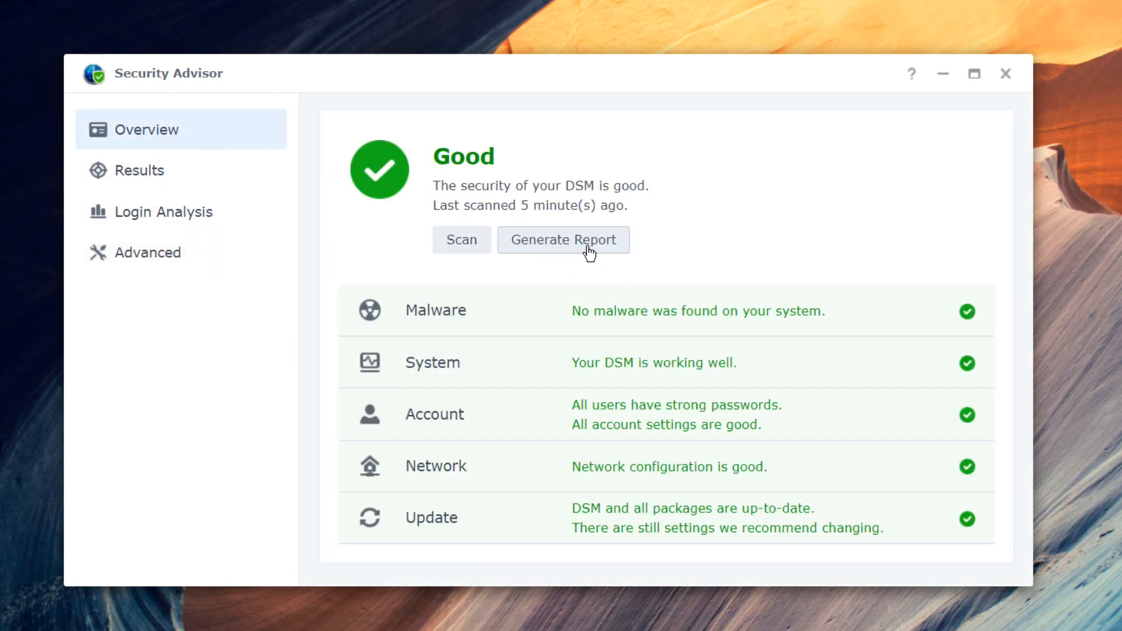
pyautogui.click(588, 251)
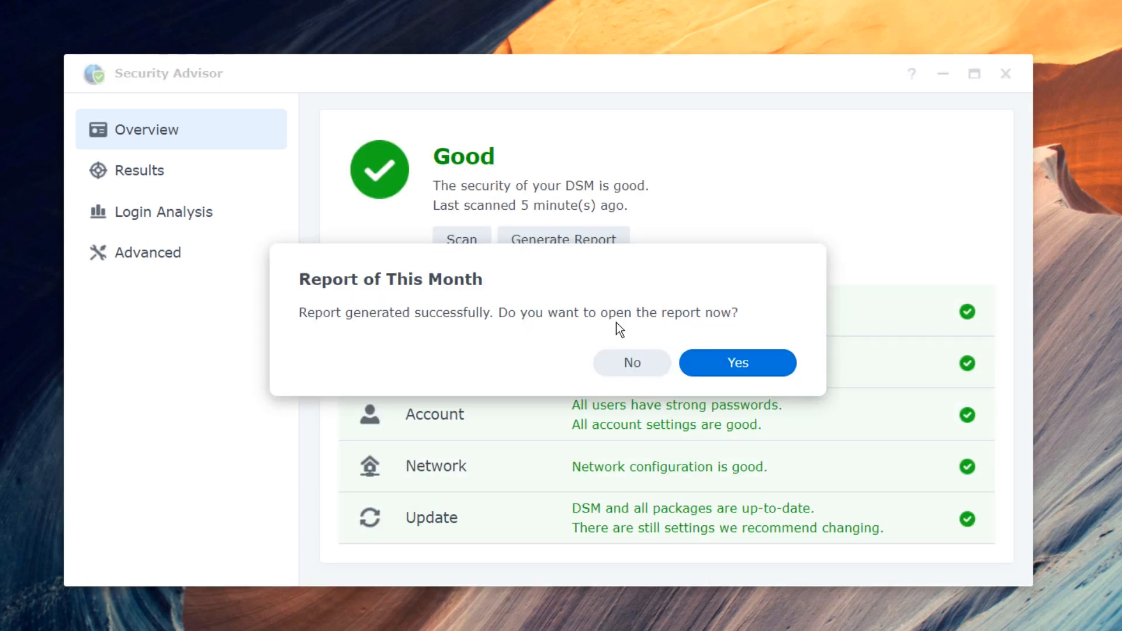
pyautogui.click(724, 371)
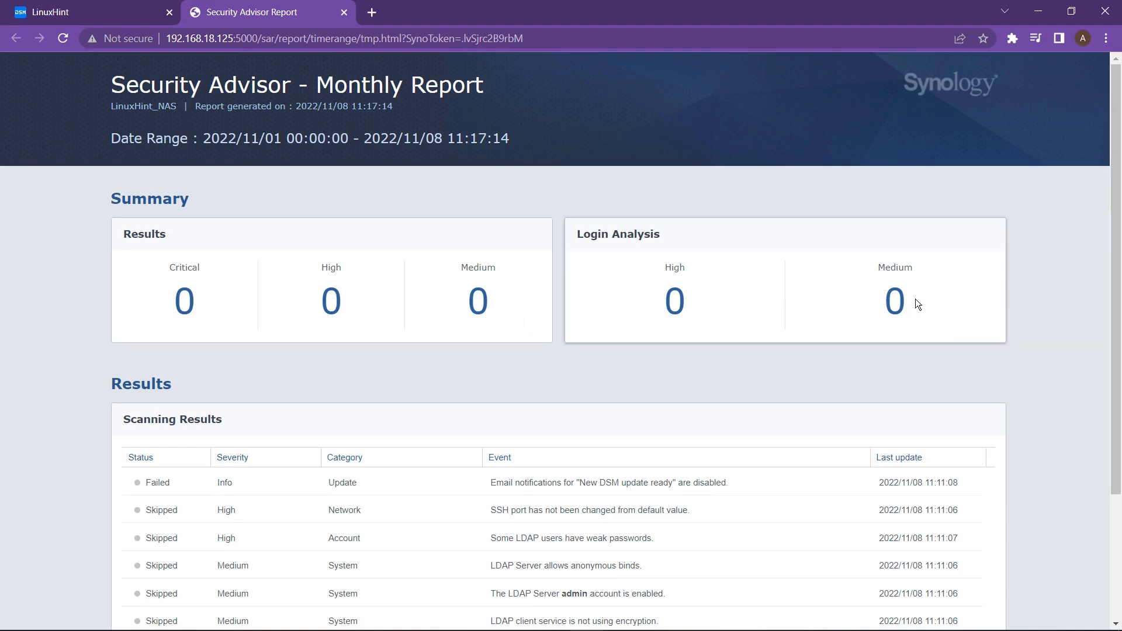
# - Review the report with all scanning result items shown
pyautogui.moveTo(576, 238); pyautogui.dragTo(732, 247)
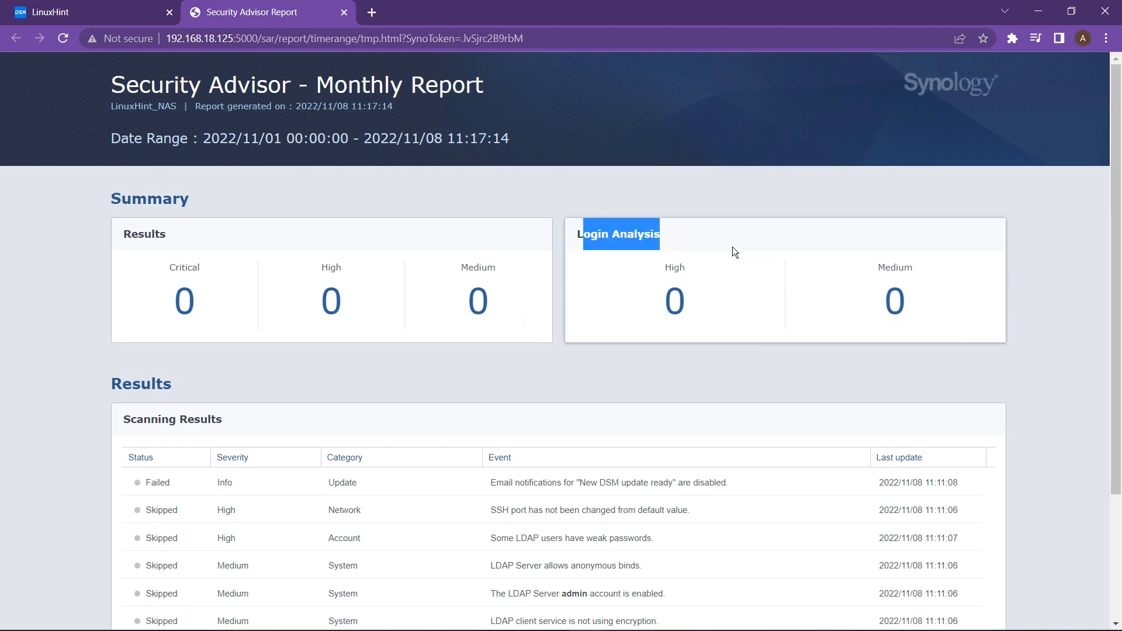
pyautogui.click(754, 347)
pyautogui.scroll(-3, 559, 398)
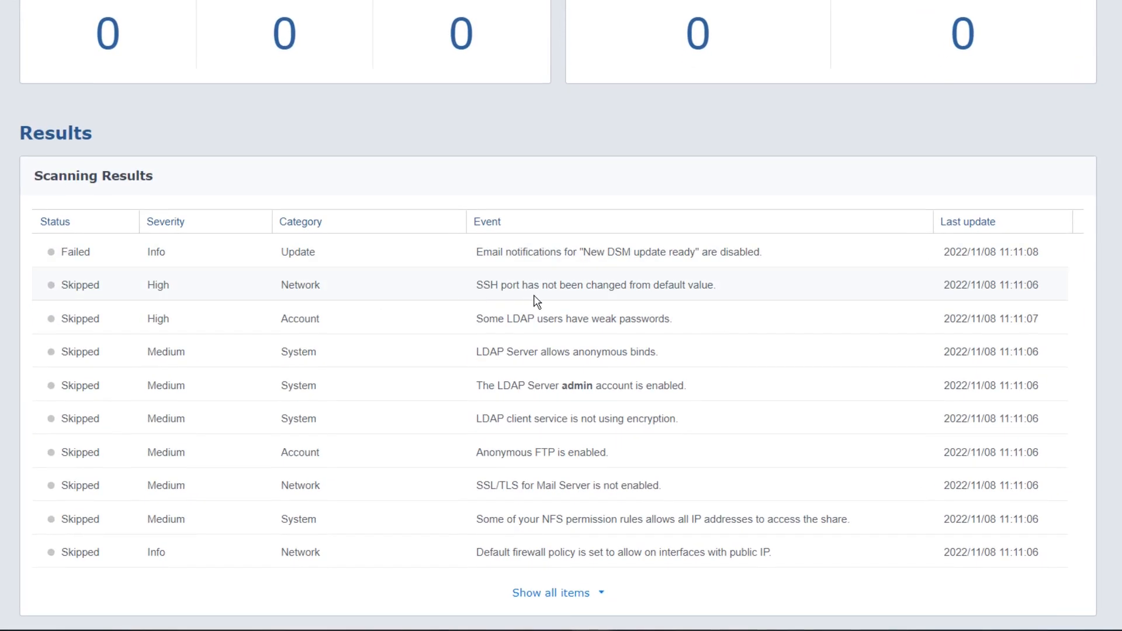
pyautogui.click(564, 592)
pyautogui.scroll(-10, 570, 467)
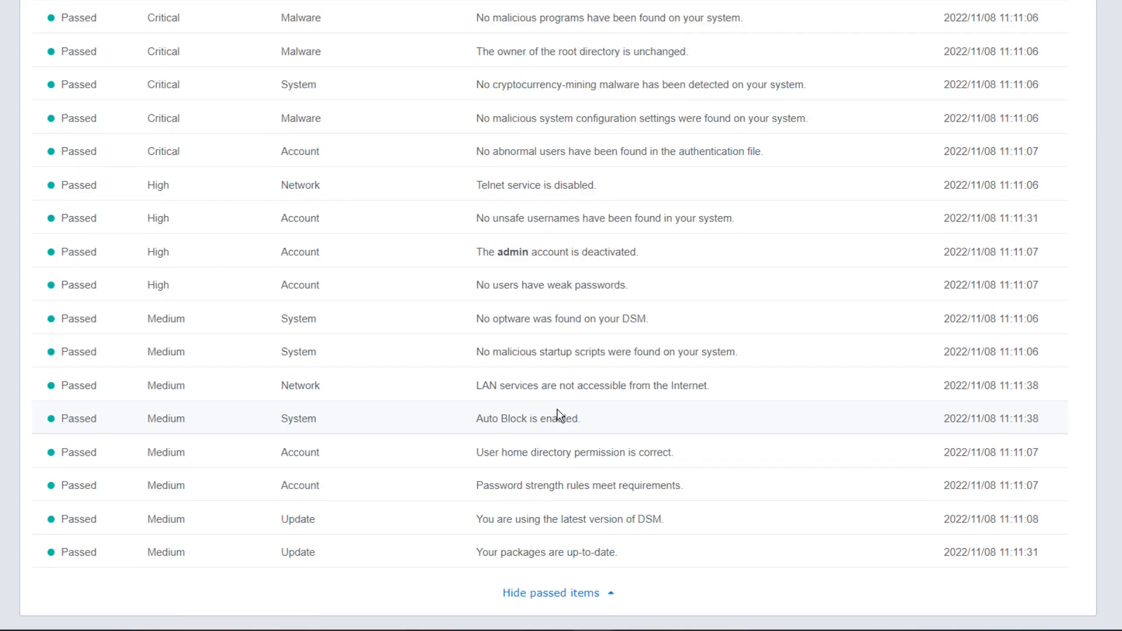
pyautogui.scroll(15, 558, 416)
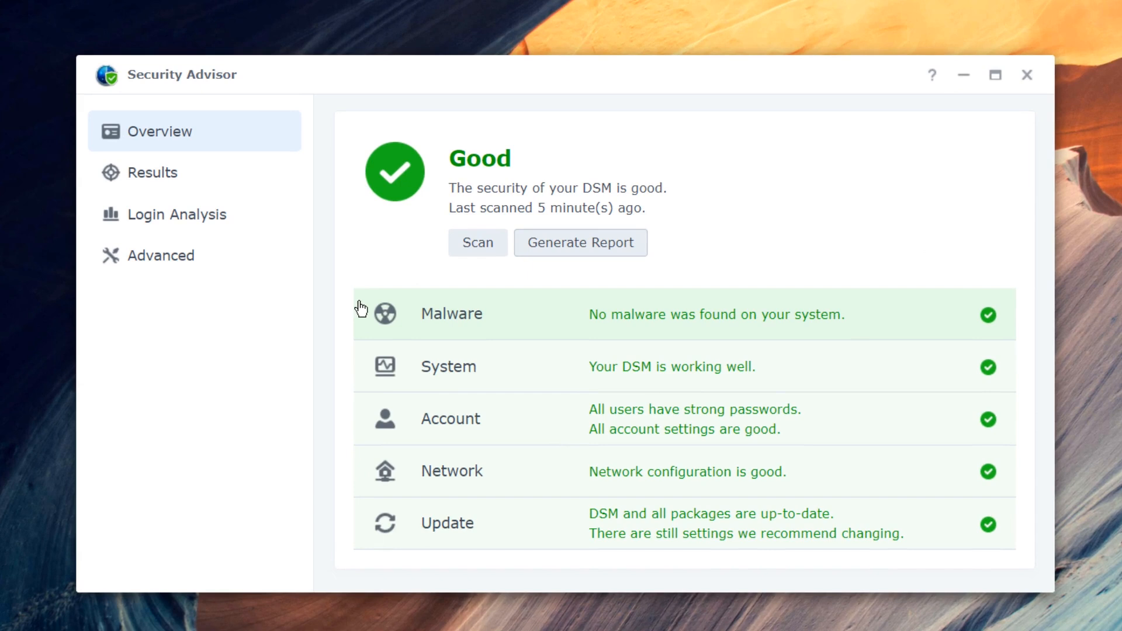
# - Apply the 'For work and business' baseline and rescan from the Overview page
pyautogui.click(225, 272)
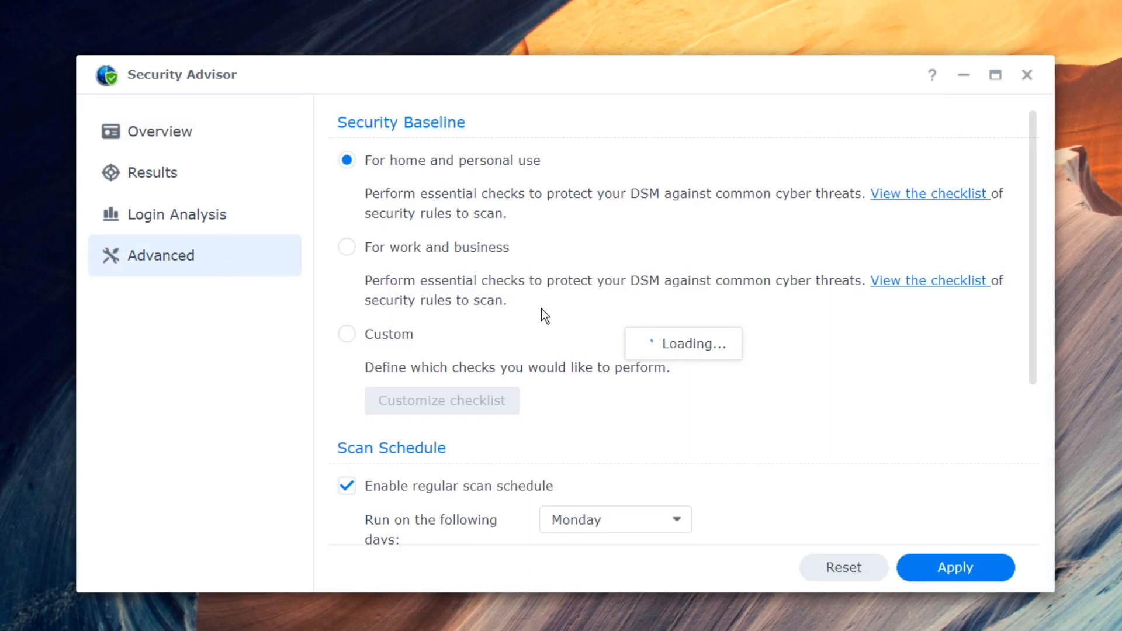
pyautogui.click(419, 248)
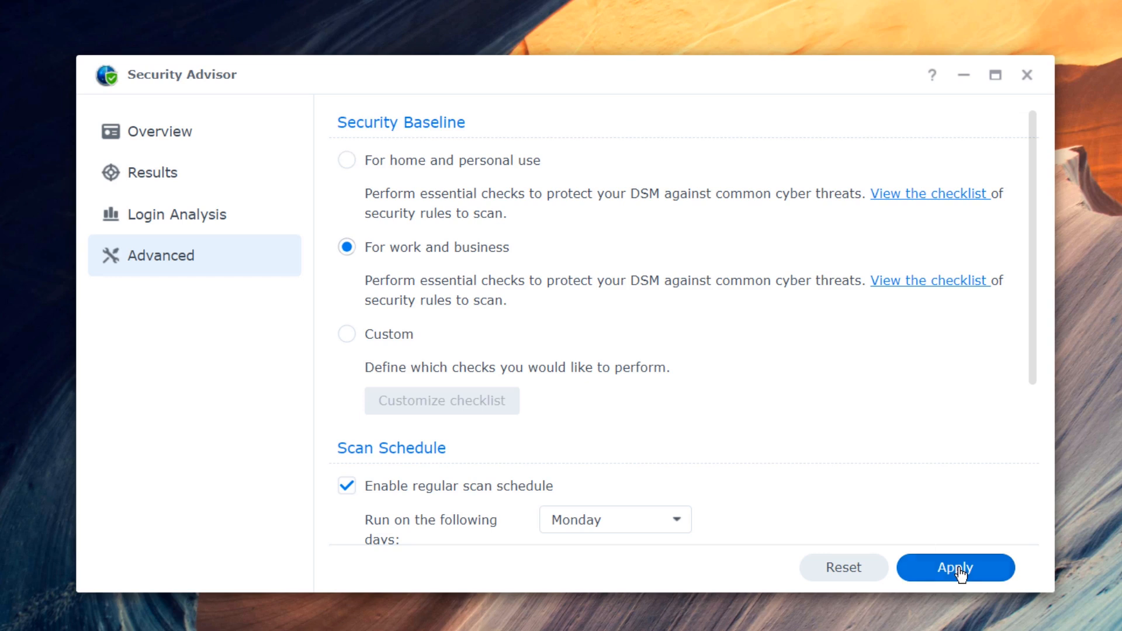
pyautogui.click(955, 569)
pyautogui.click(200, 143)
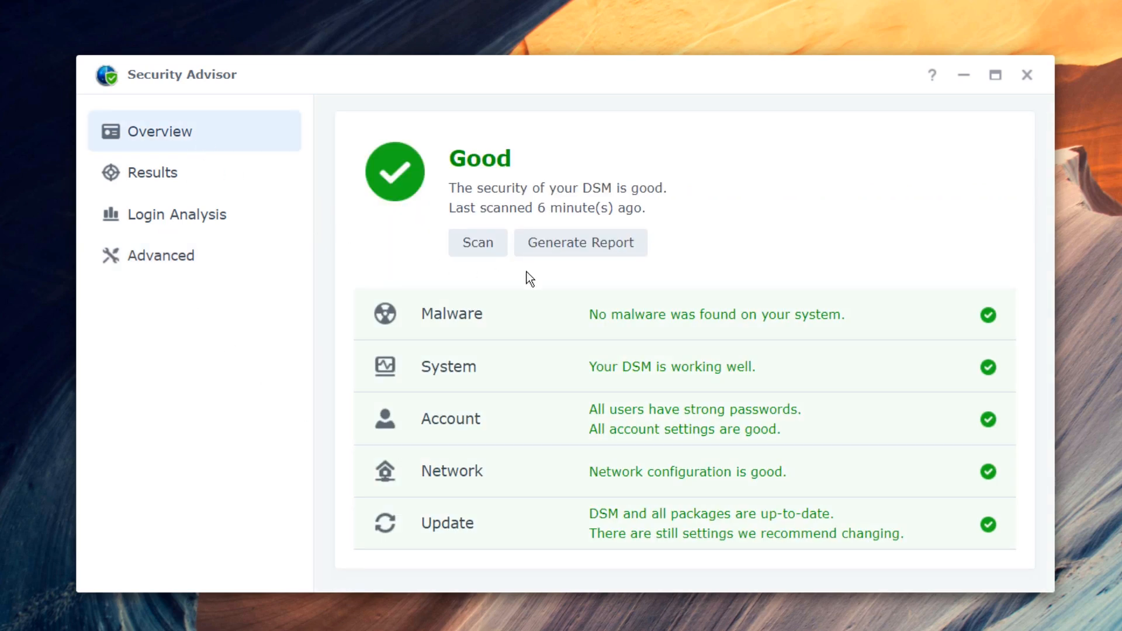
pyautogui.click(481, 247)
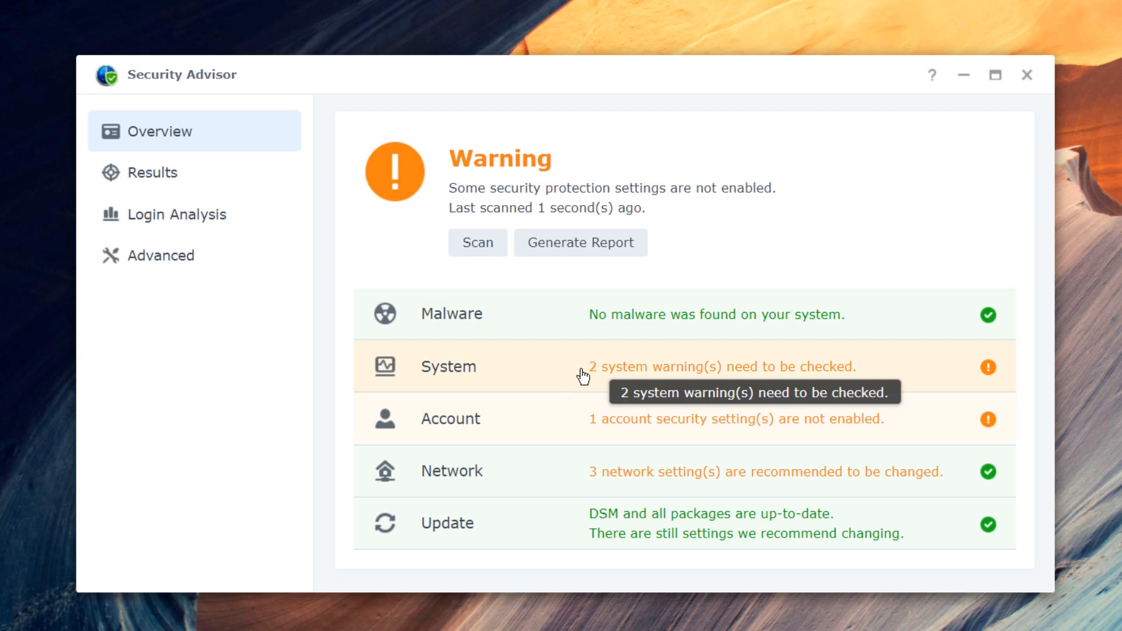
# - Review the System warnings, restore the 'For home and personal use' baseline, and check Login Analysis
pyautogui.click(870, 387)
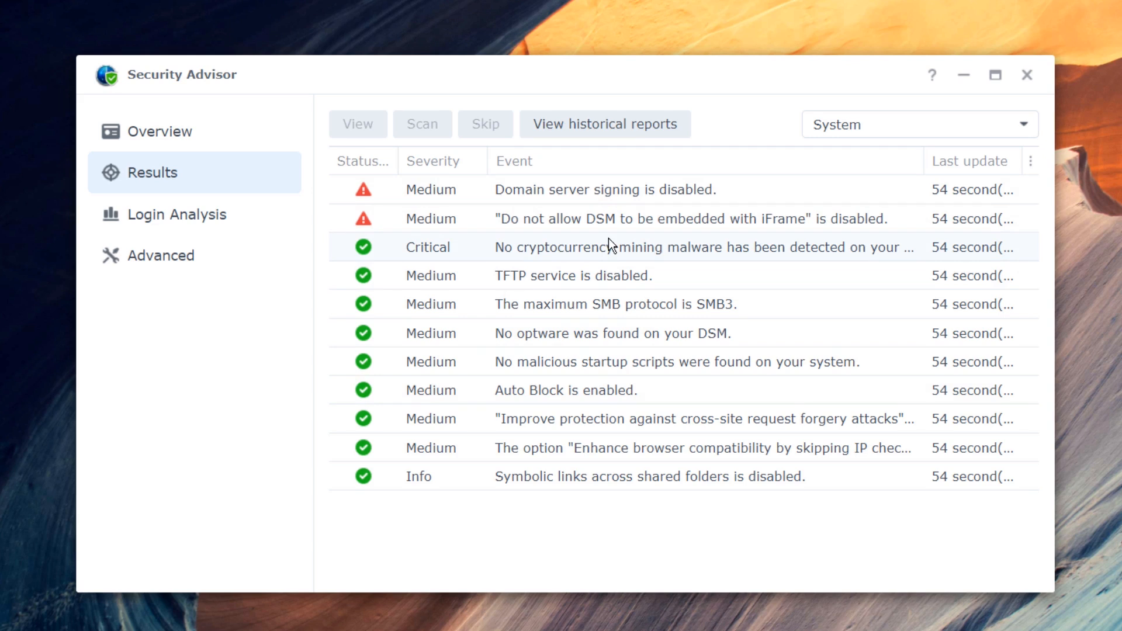
pyautogui.click(248, 268)
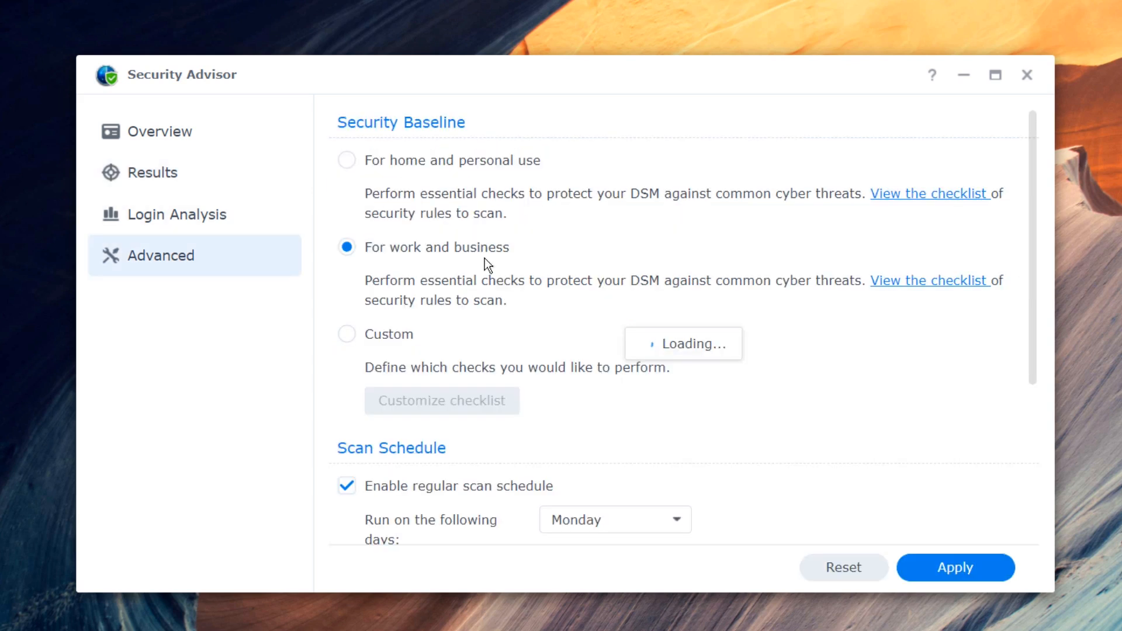
pyautogui.click(421, 166)
pyautogui.click(1002, 566)
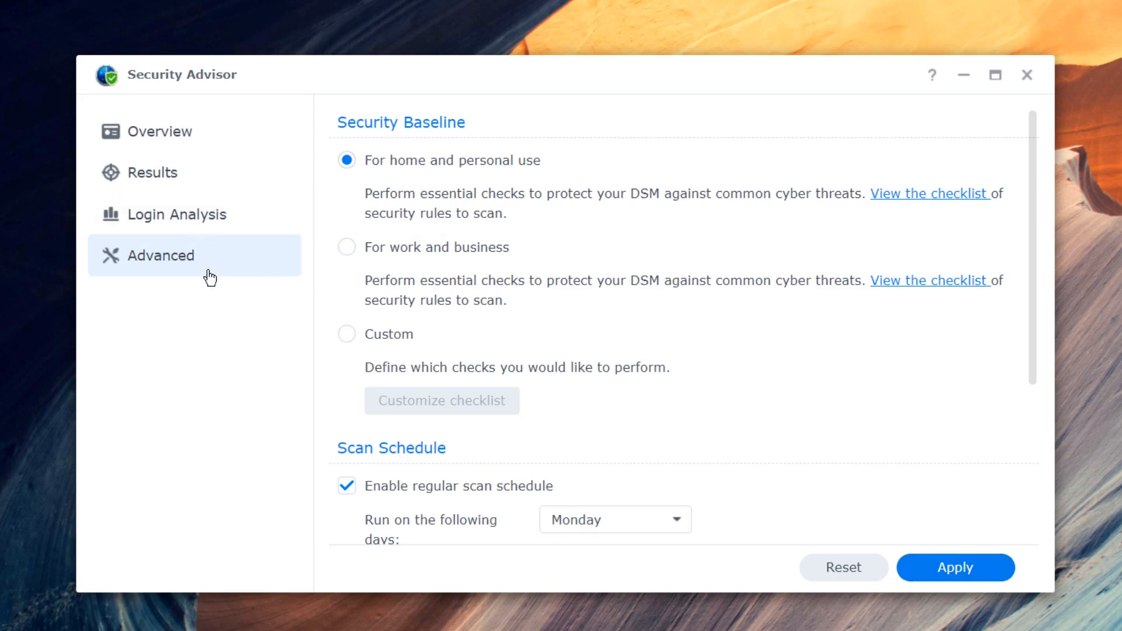
pyautogui.click(204, 230)
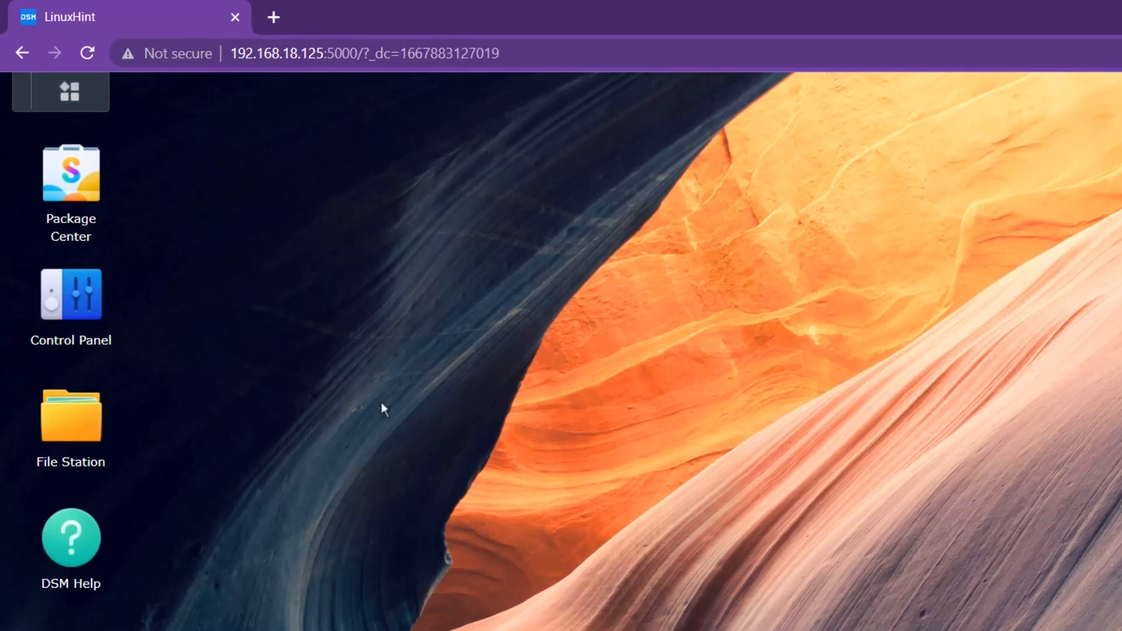
# - In Control Panel's Update & Restore, read the installed DSM version's release notes
pyautogui.click(70, 295)
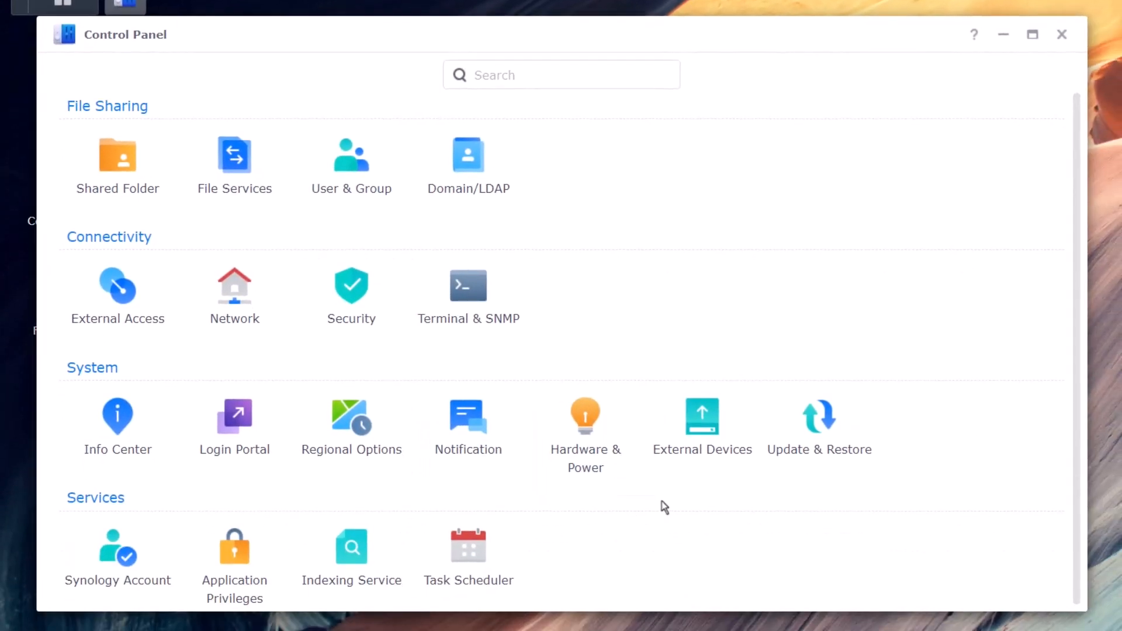
pyautogui.click(825, 427)
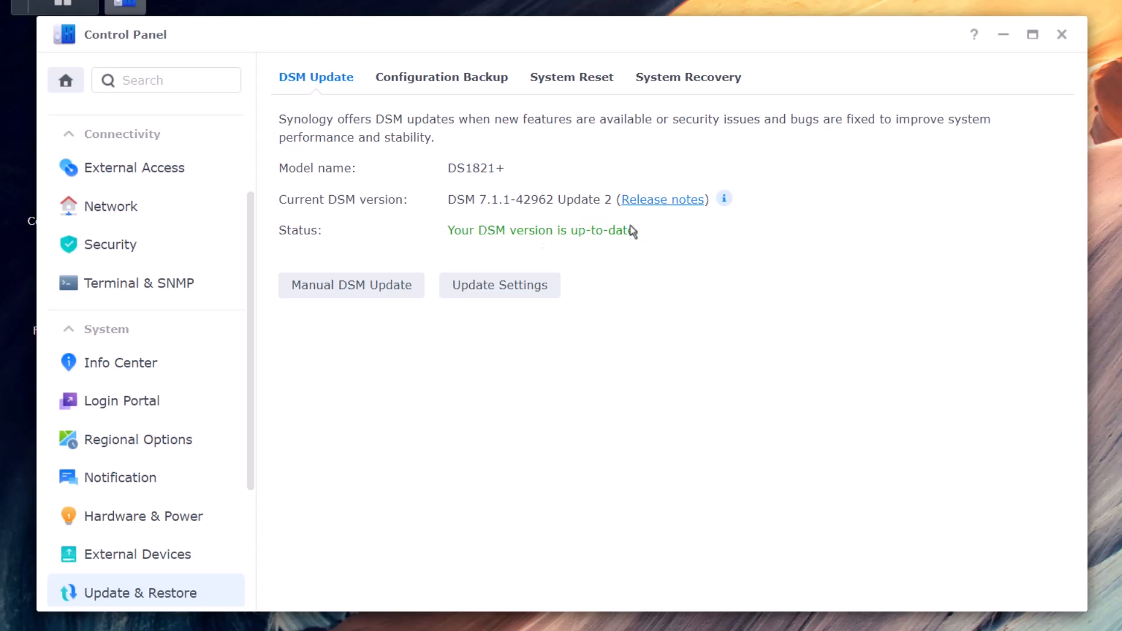
pyautogui.click(669, 208)
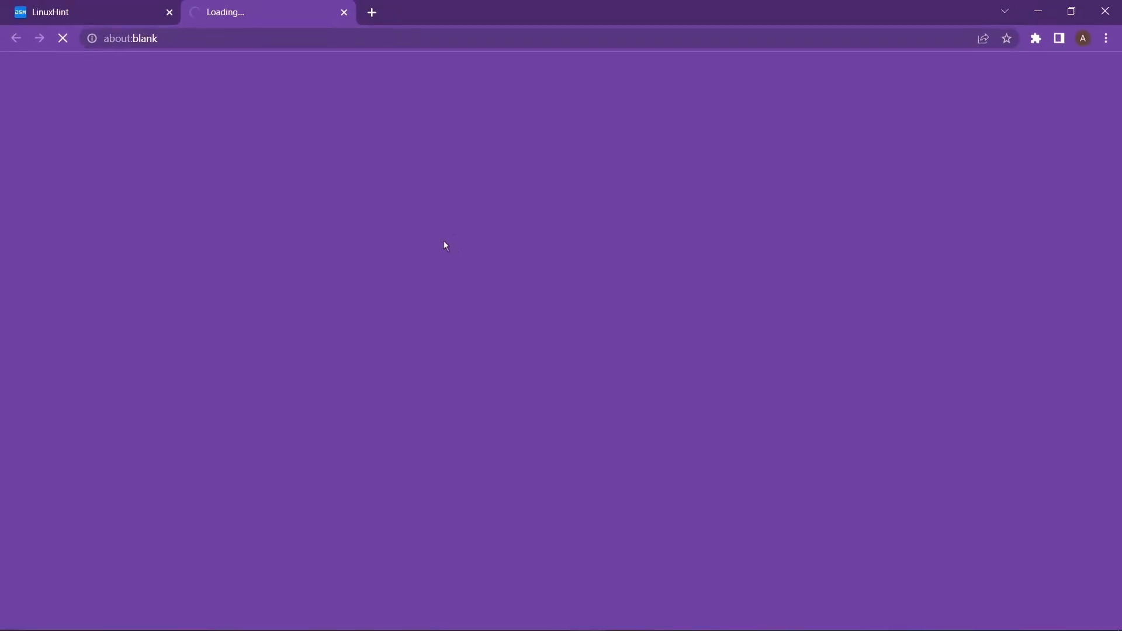
pyautogui.click(344, 13)
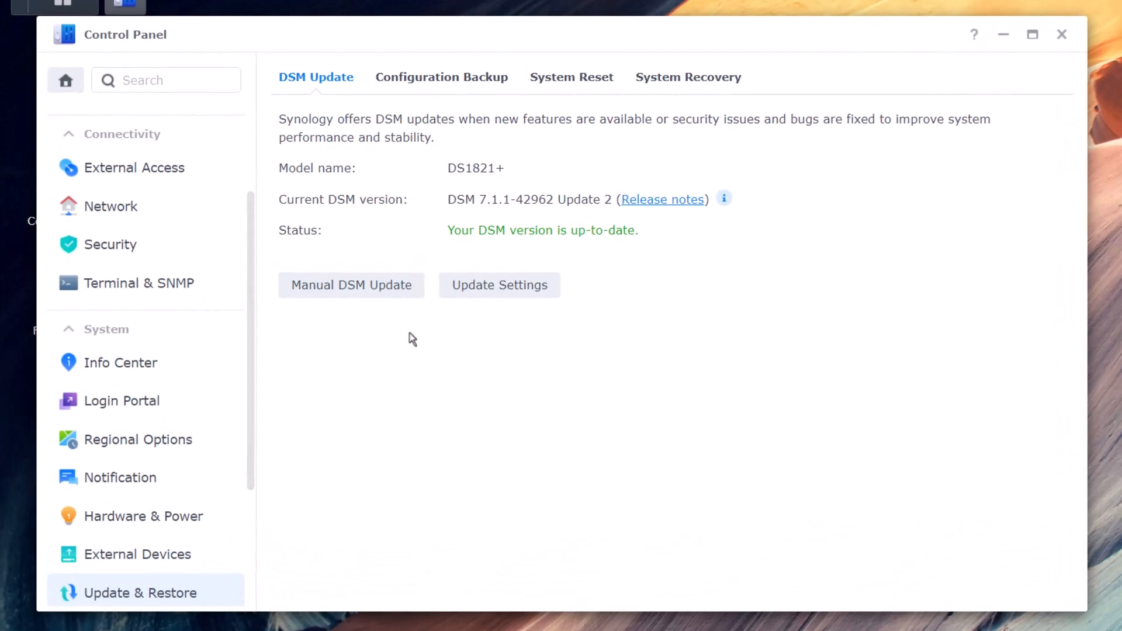
# - Keep automatic installation of important security updates, checked Saturdays at 02:25
pyautogui.click(376, 290)
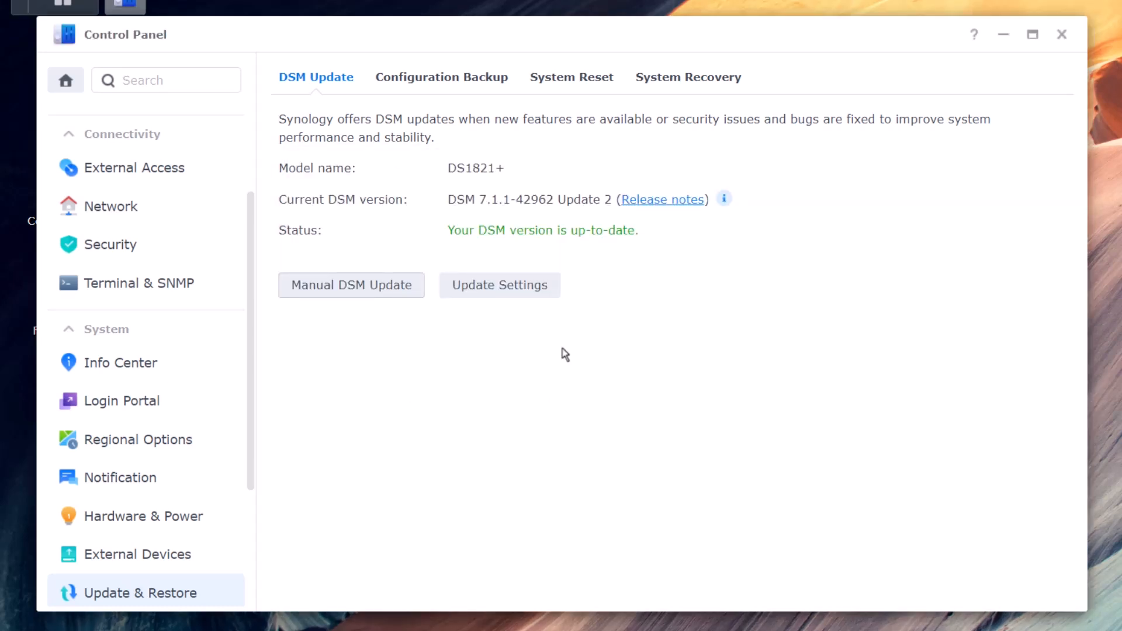
pyautogui.click(519, 286)
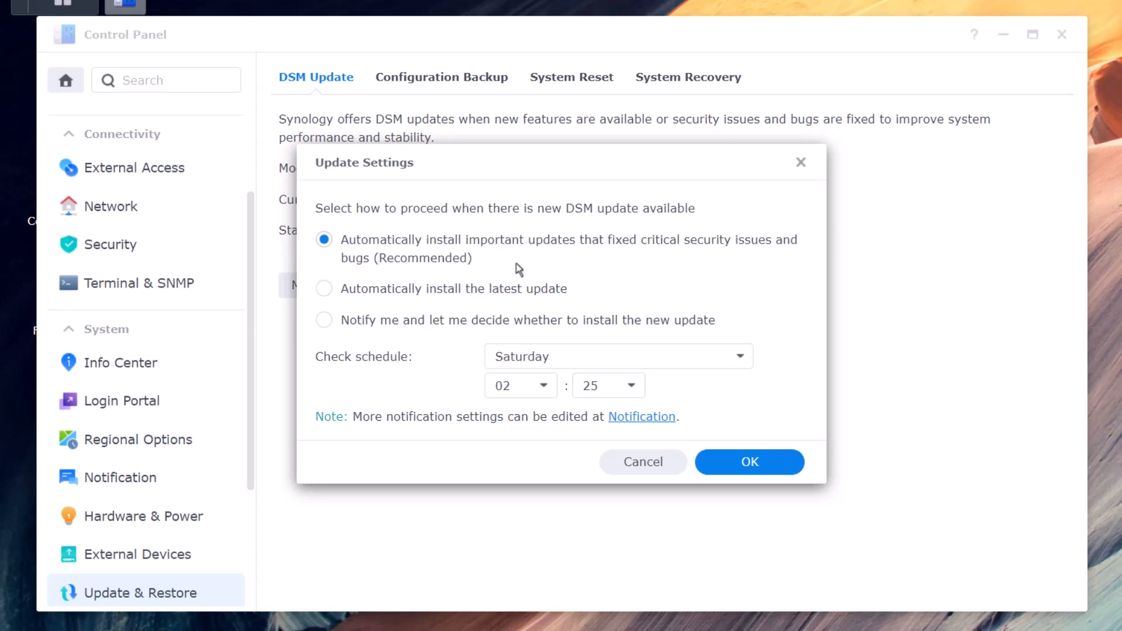
pyautogui.click(773, 464)
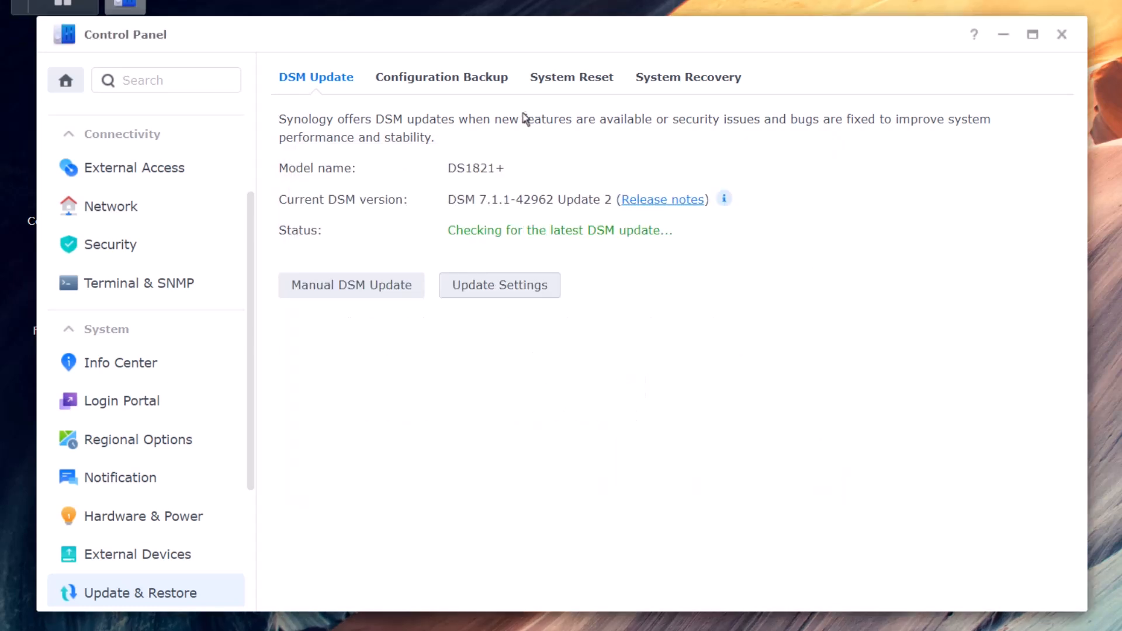
# - Enable automatic DSM configuration backup, then view the System Reset options
pyautogui.click(441, 78)
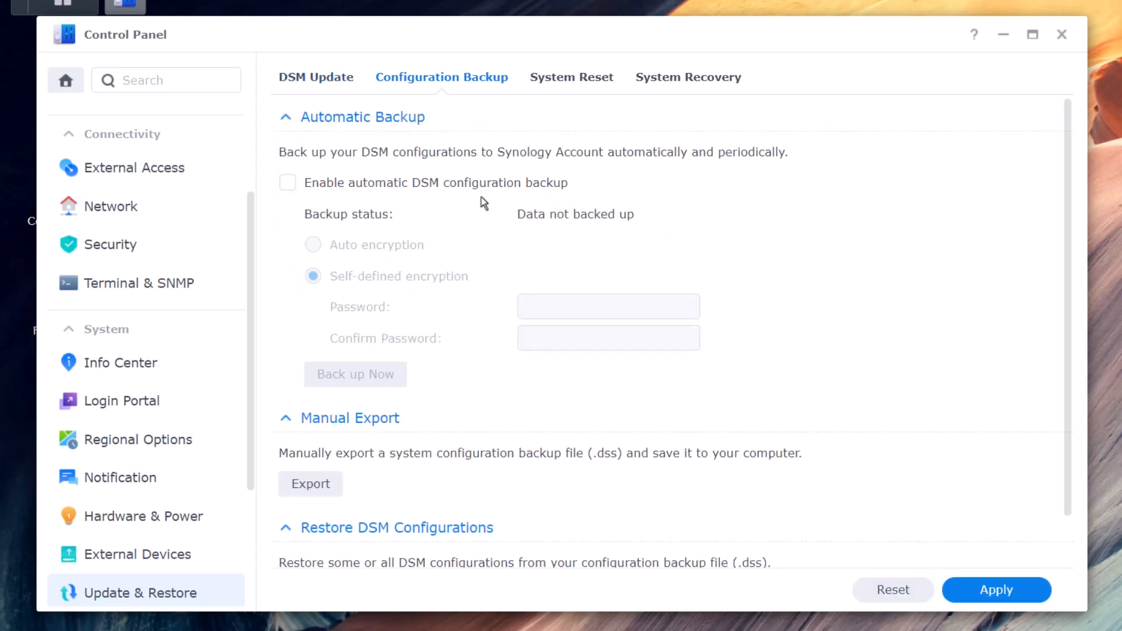
pyautogui.click(288, 183)
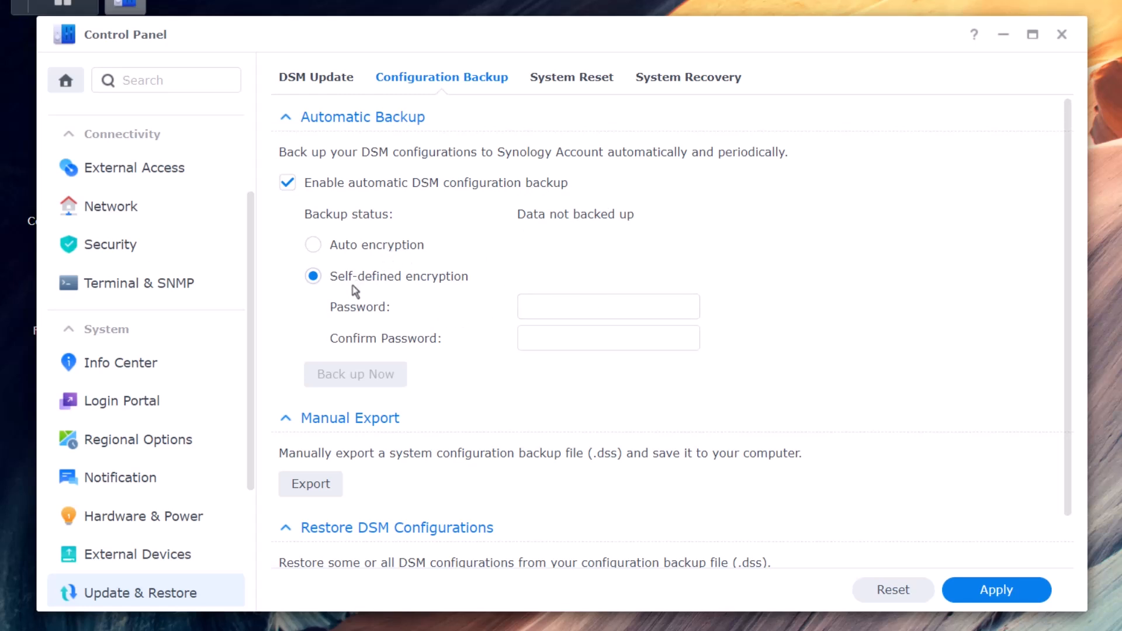
pyautogui.scroll(-1, 496, 312)
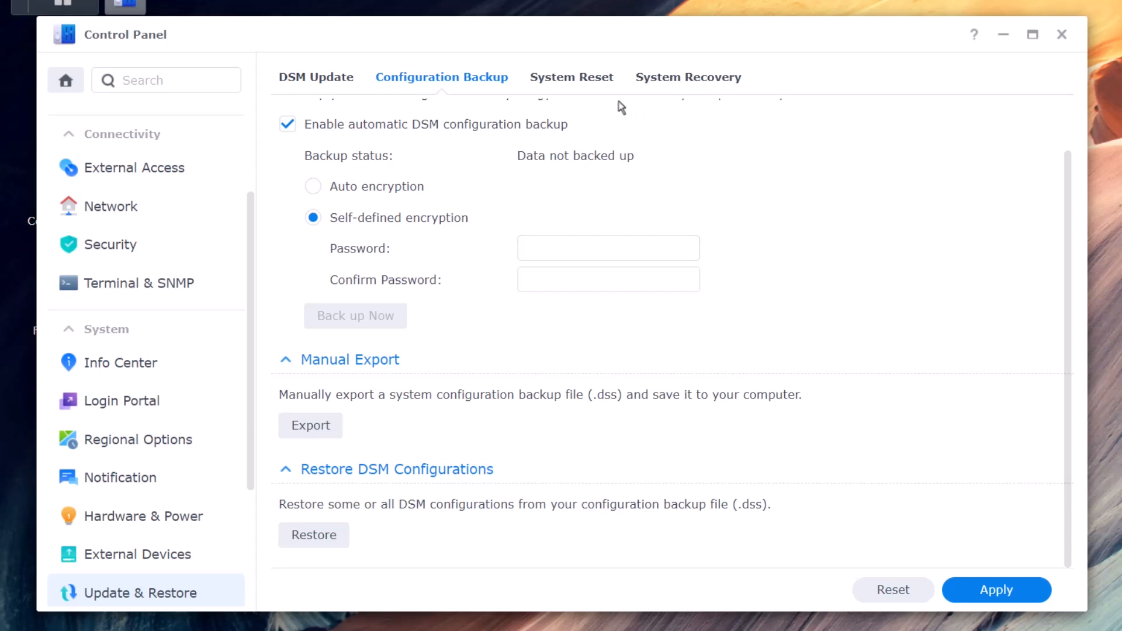
pyautogui.click(595, 92)
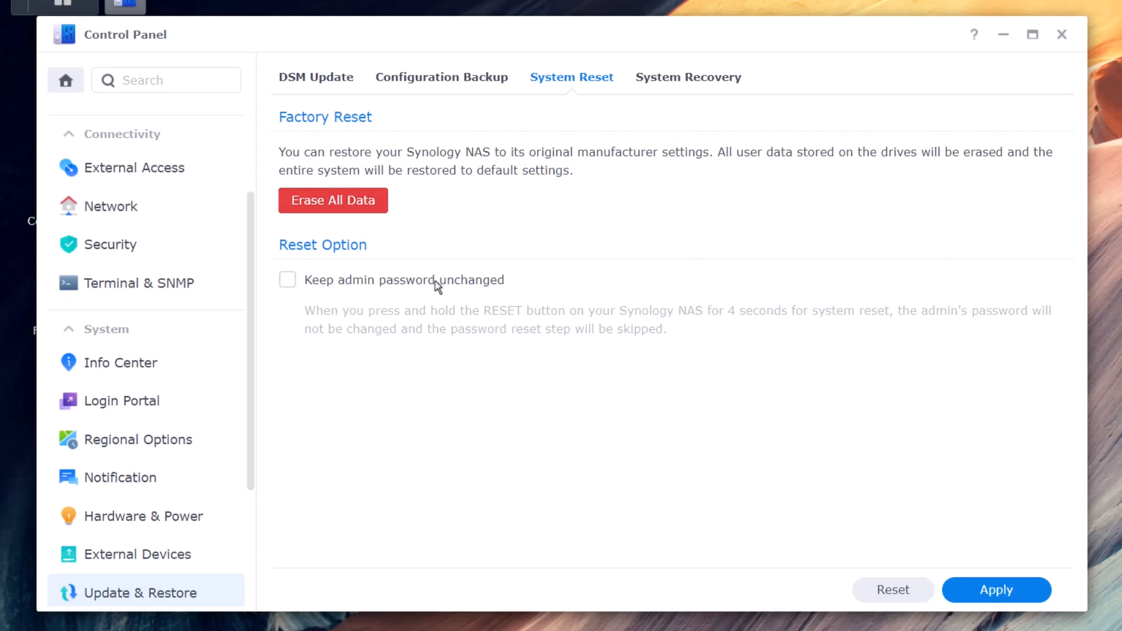
# - Tick 'Keep admin password unchanged' under System Reset, then view the System Recovery options
pyautogui.click(303, 286)
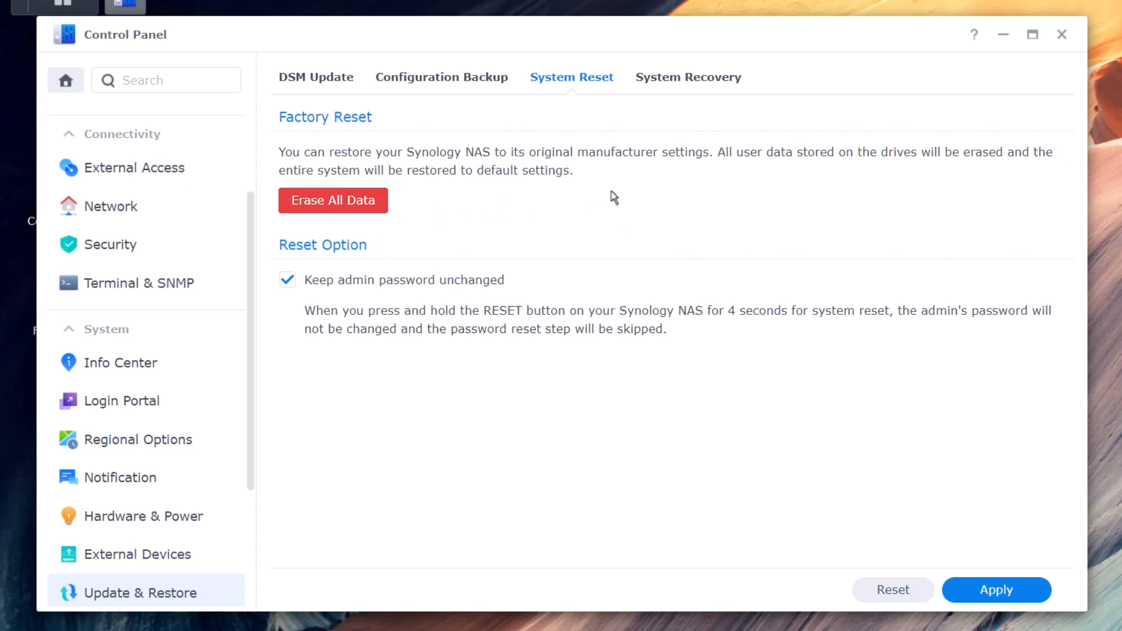
pyautogui.click(688, 77)
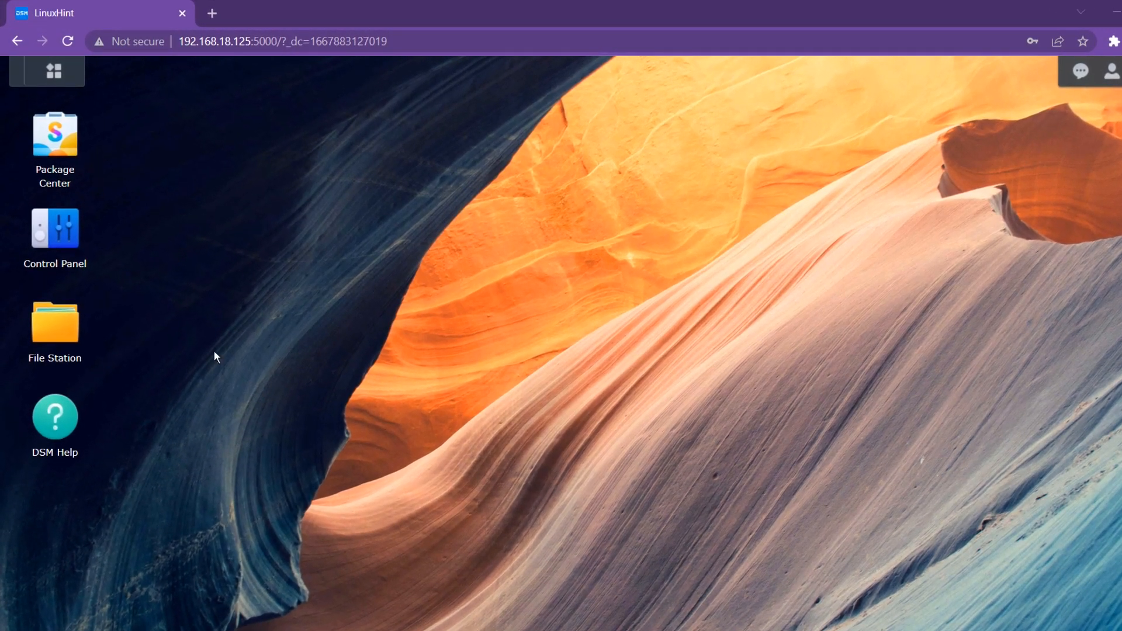
# - In Hardware & Power, enable automatic restart after power-supply failure and Wake on LAN for LAN 1
pyautogui.click(58, 237)
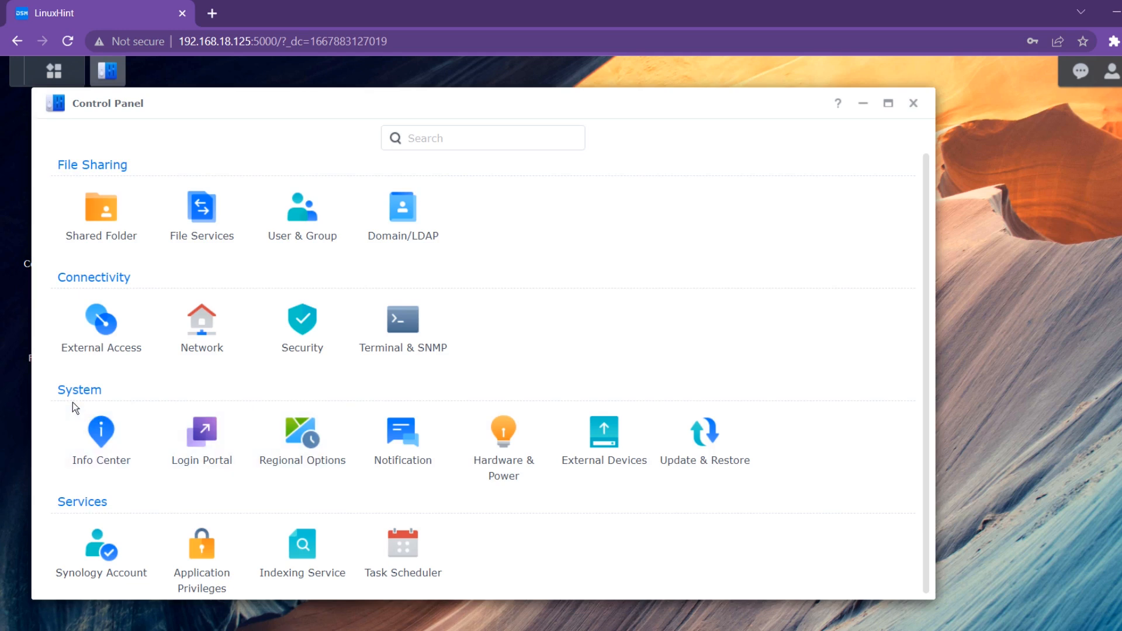
pyautogui.click(505, 451)
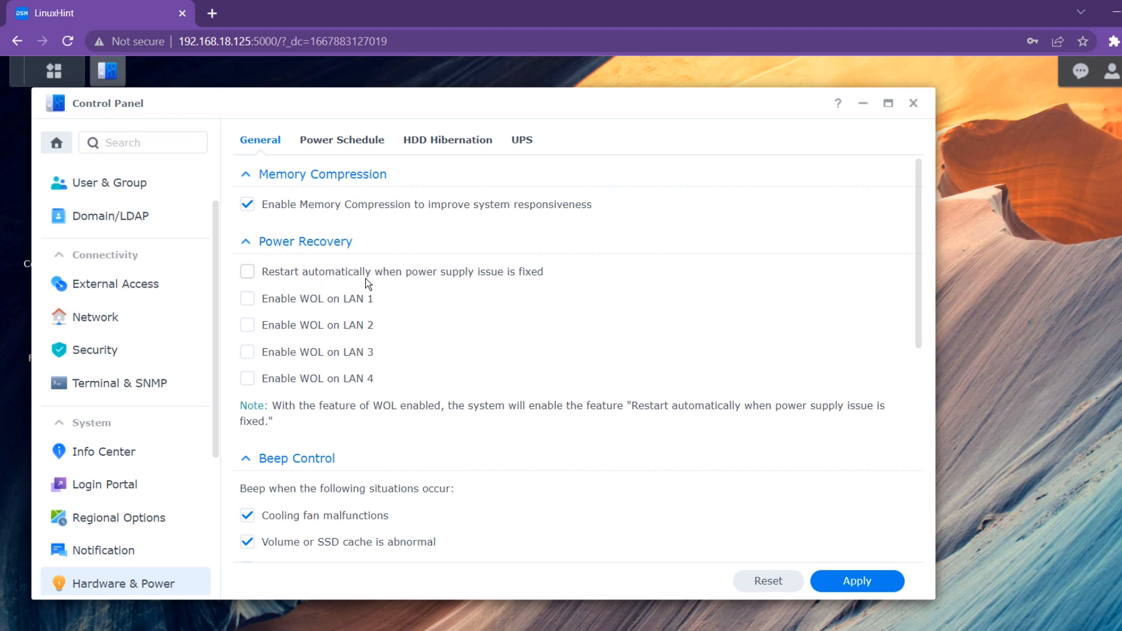
pyautogui.click(247, 272)
pyautogui.click(303, 300)
pyautogui.click(303, 300)
pyautogui.click(327, 303)
pyautogui.scroll(-3, 328, 297)
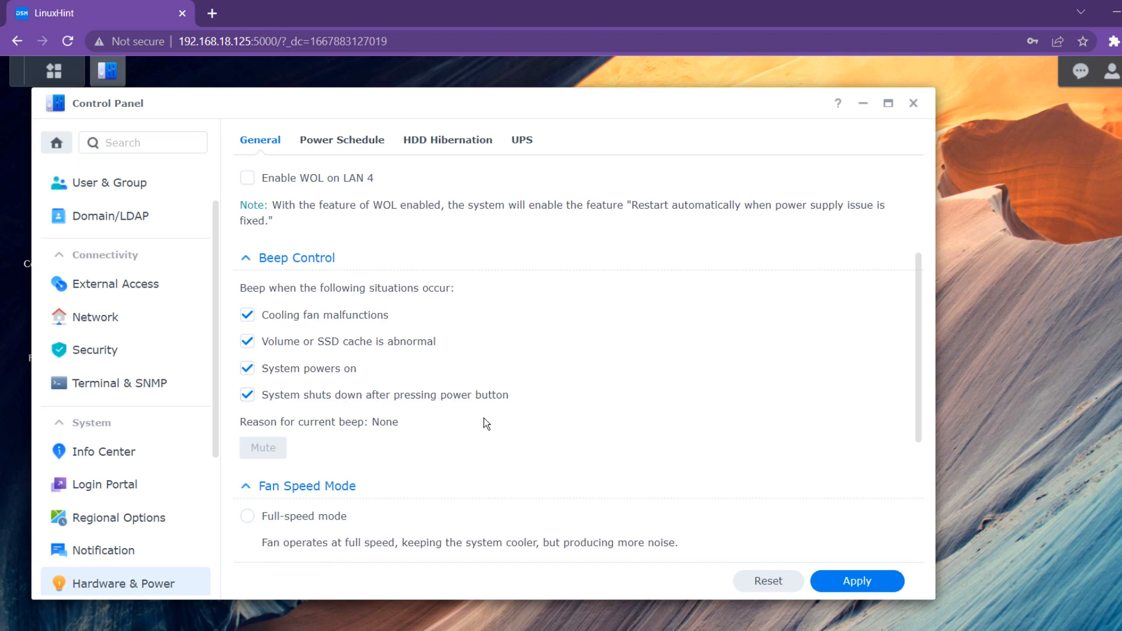
pyautogui.scroll(-4, 484, 421)
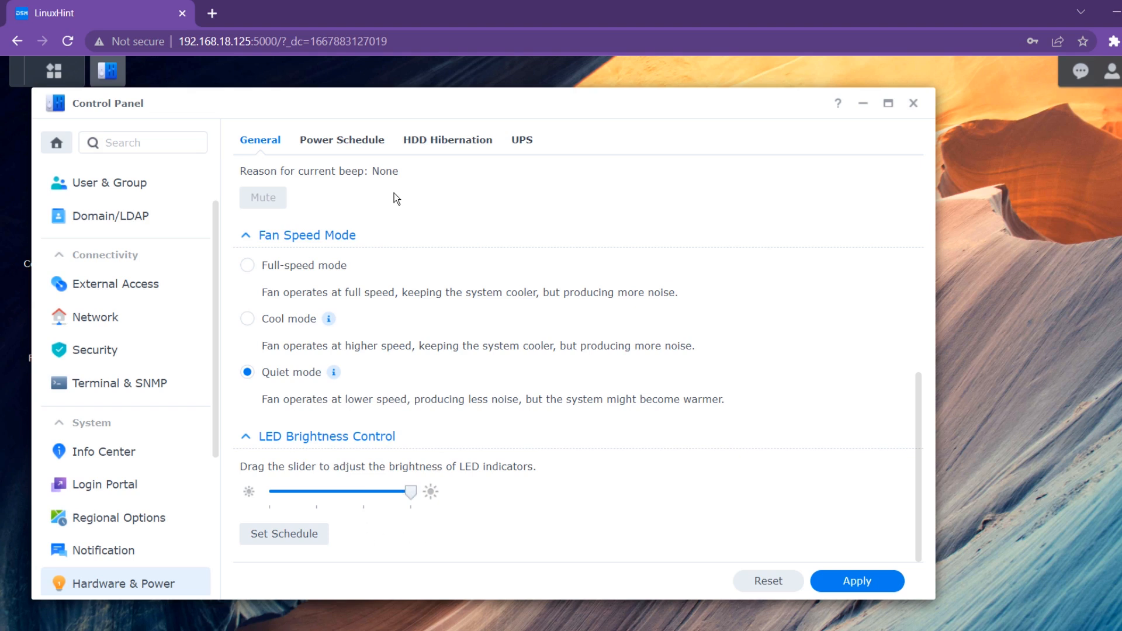
# - Create a daily Power Schedule entry that starts up the NAS at 08:00
pyautogui.click(340, 142)
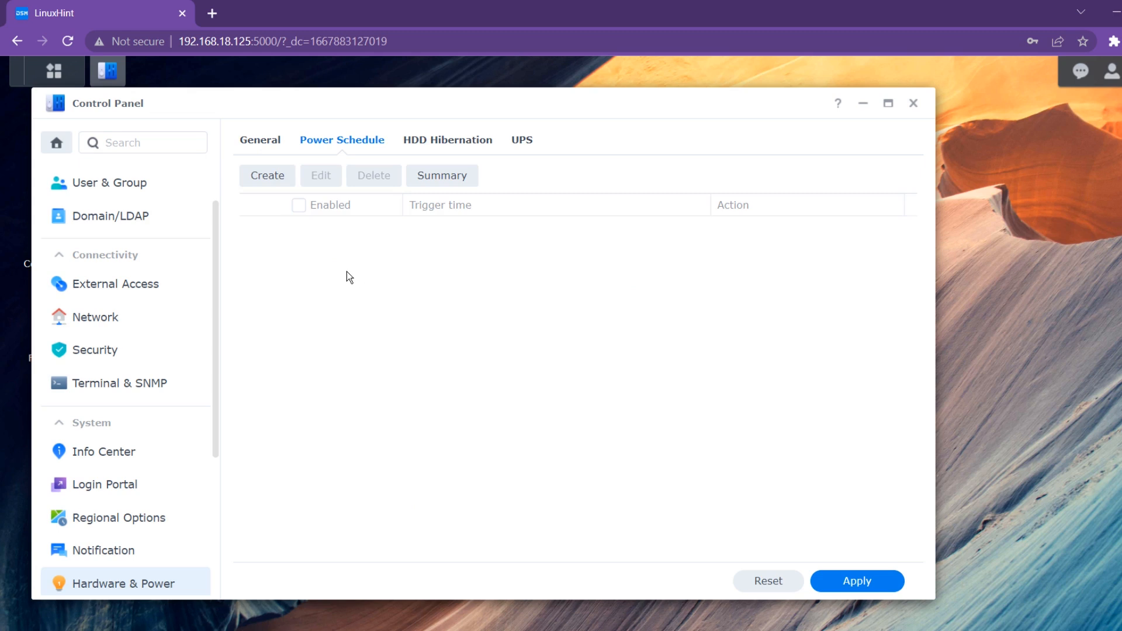
pyautogui.click(261, 176)
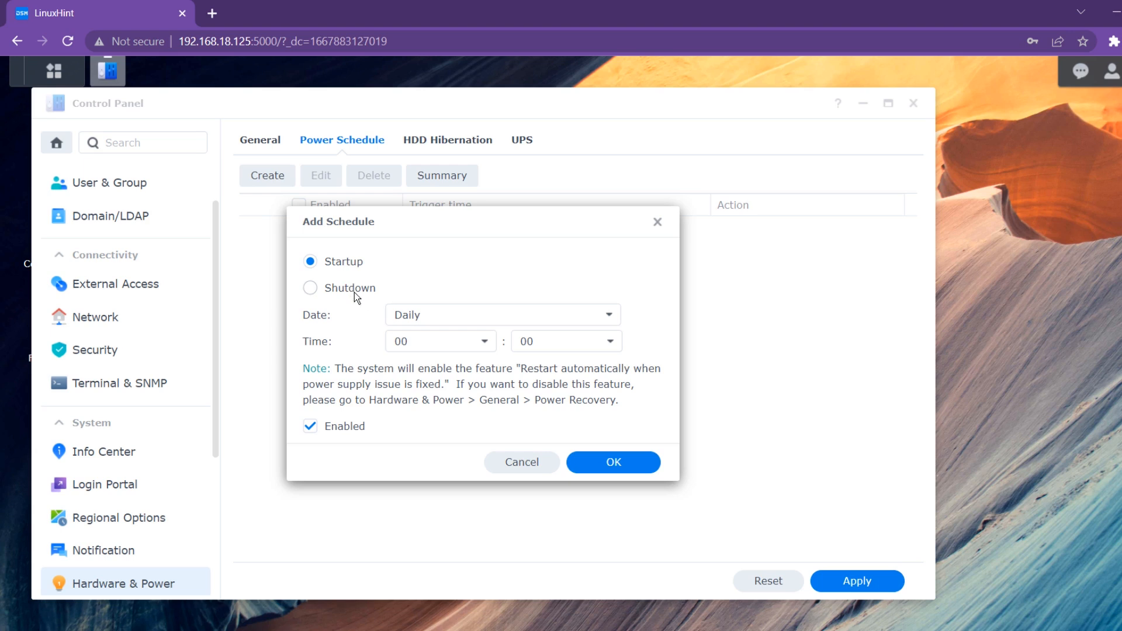
pyautogui.click(459, 322)
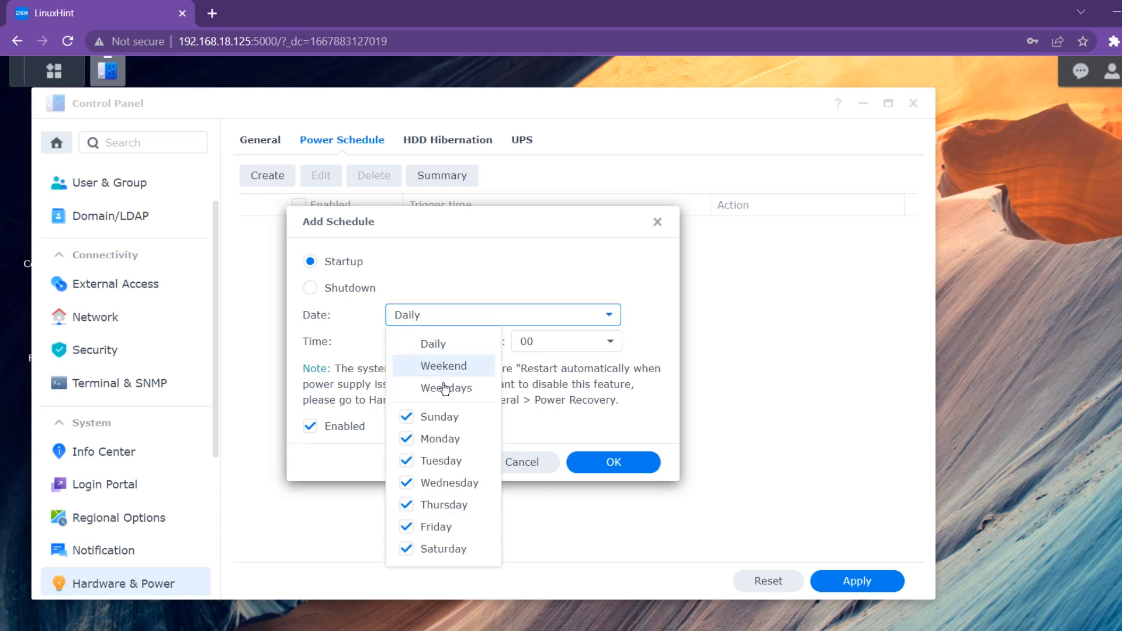
pyautogui.click(449, 346)
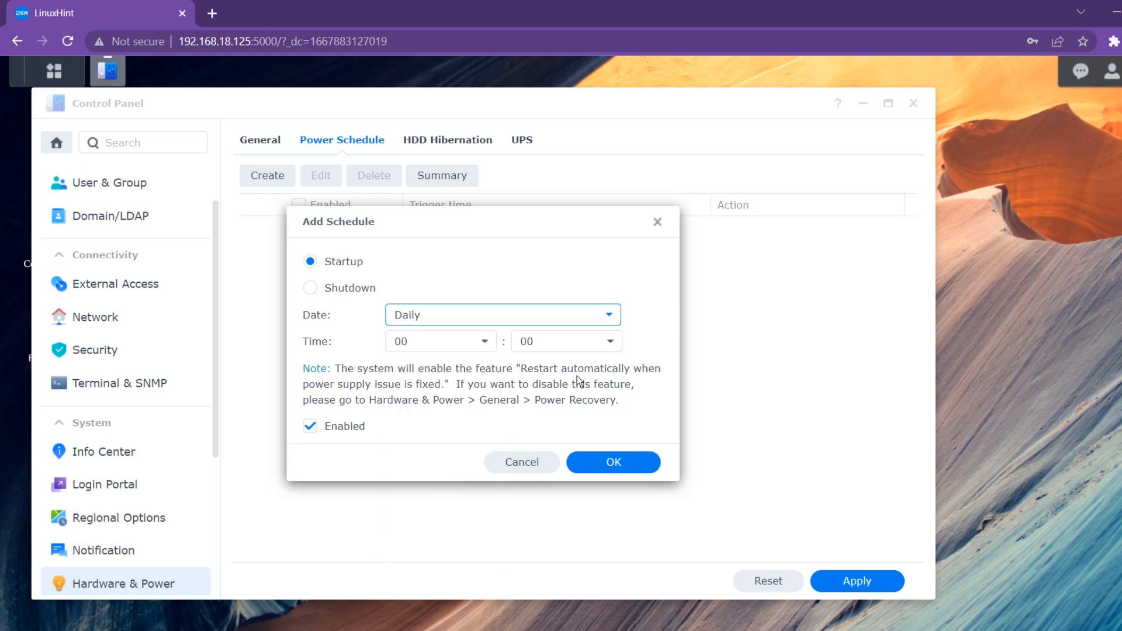
pyautogui.click(484, 349)
pyautogui.scroll(-3, 440, 463)
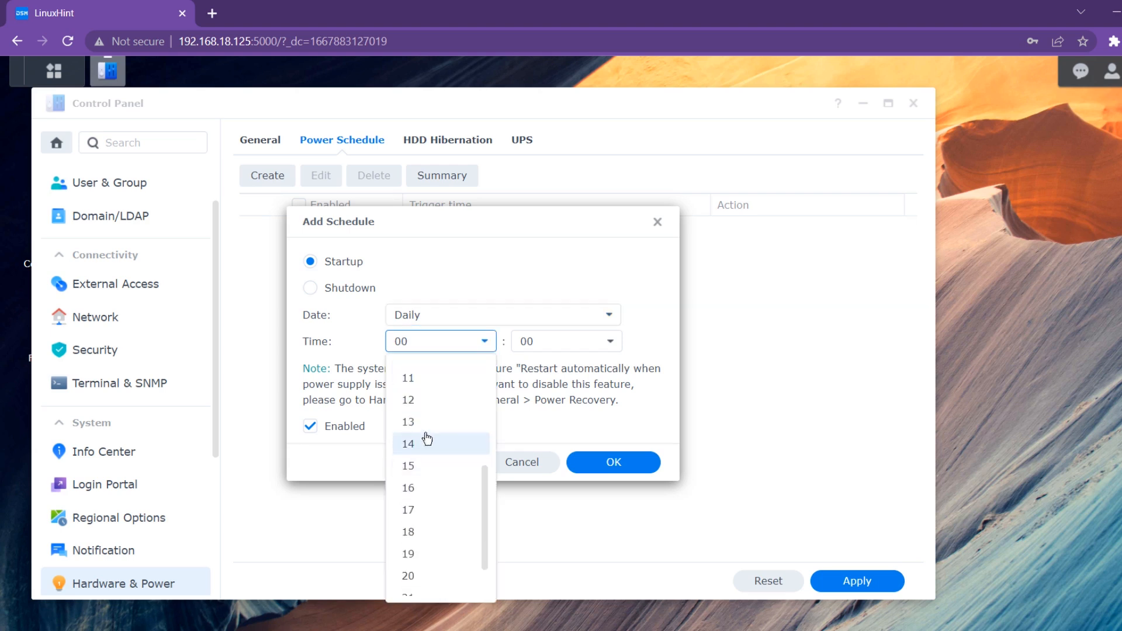
pyautogui.scroll(1, 427, 439)
pyautogui.click(430, 372)
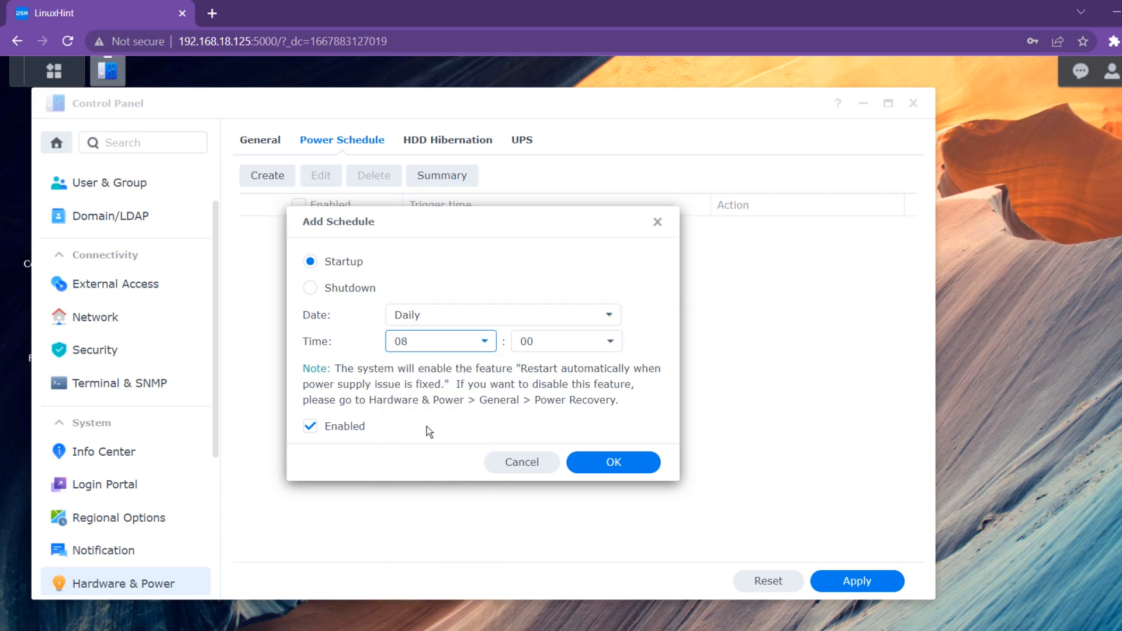
pyautogui.click(645, 461)
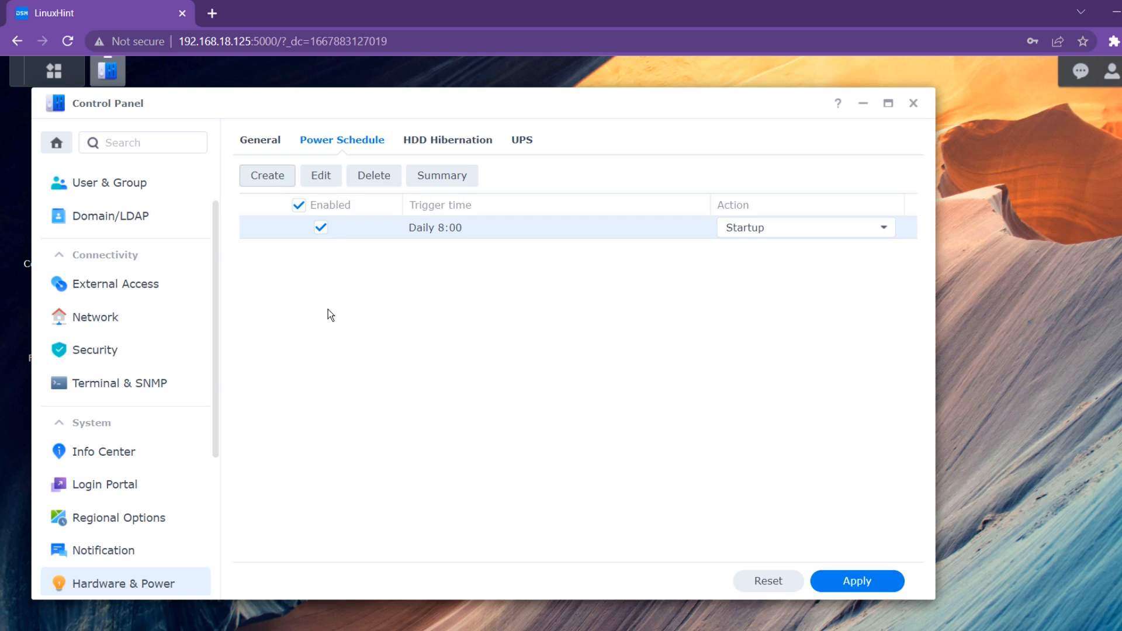
# - Add a second daily schedule that shuts down the NAS at 20:00
pyautogui.click(271, 185)
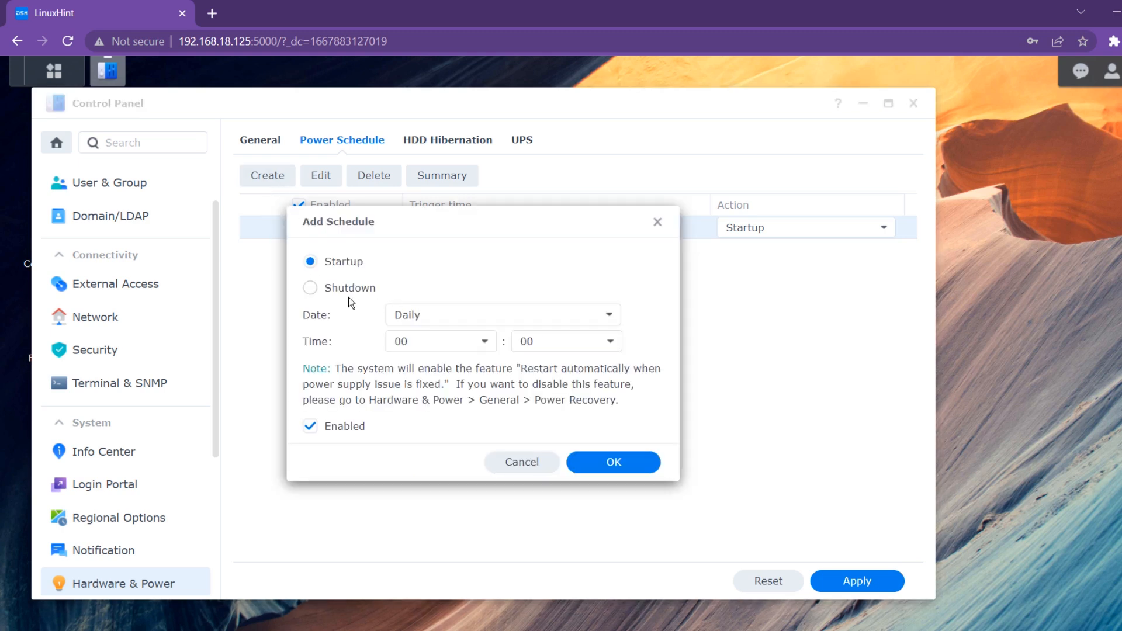
pyautogui.click(348, 289)
pyautogui.doubleClick(486, 323)
pyautogui.click(486, 324)
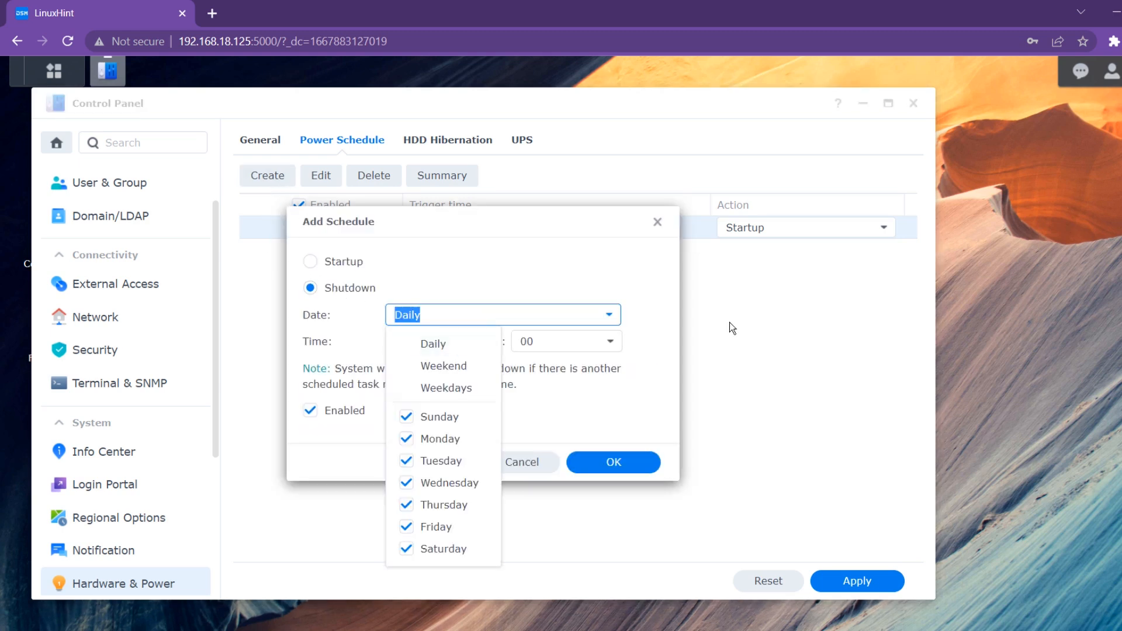
pyautogui.click(730, 321)
pyautogui.click(472, 339)
pyautogui.scroll(-5, 446, 456)
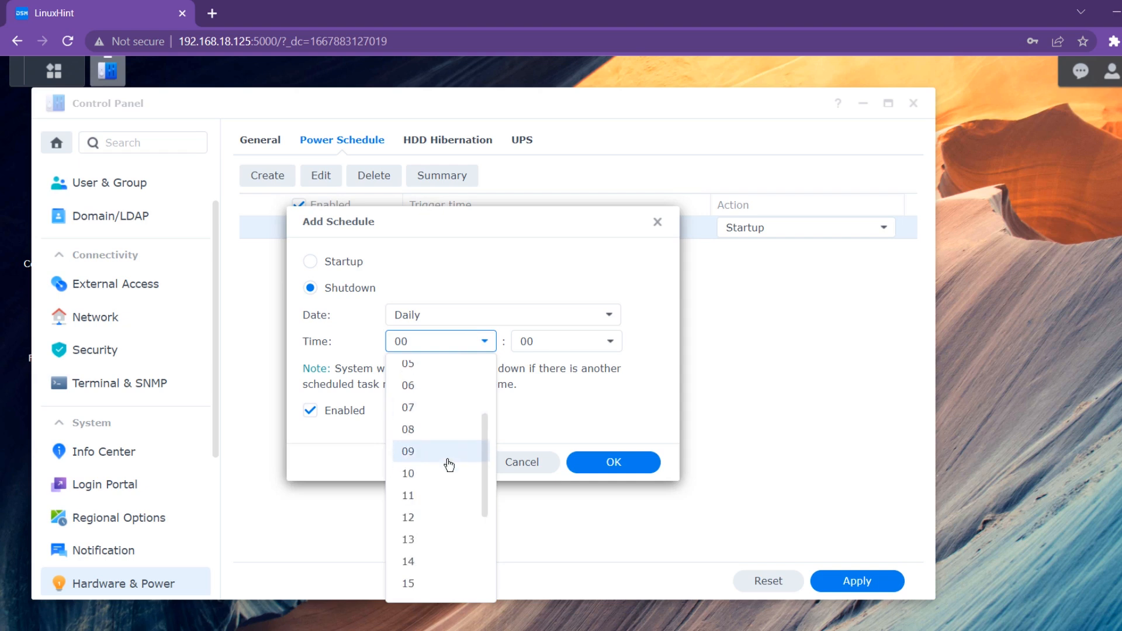
pyautogui.click(446, 462)
pyautogui.click(584, 462)
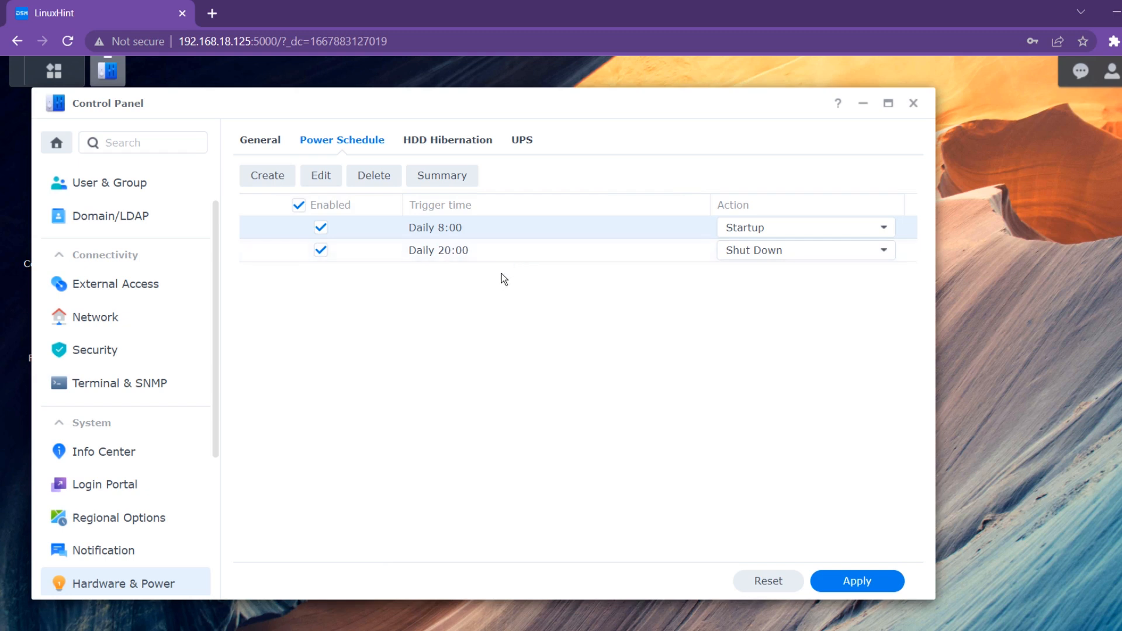
pyautogui.click(461, 153)
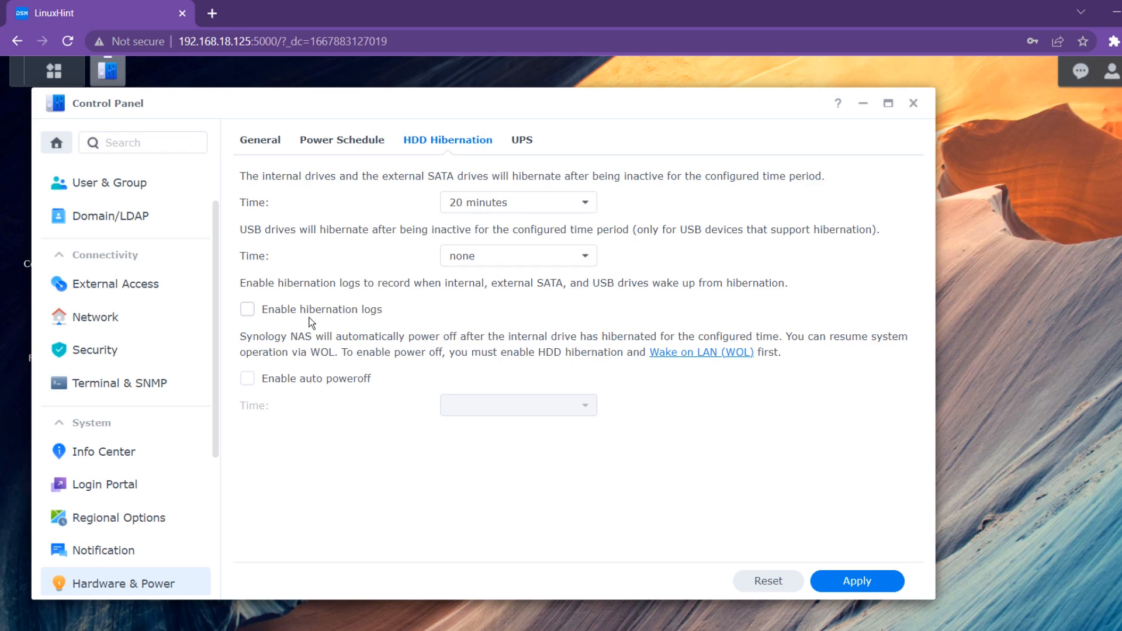
pyautogui.click(250, 309)
pyautogui.click(247, 380)
pyautogui.click(527, 140)
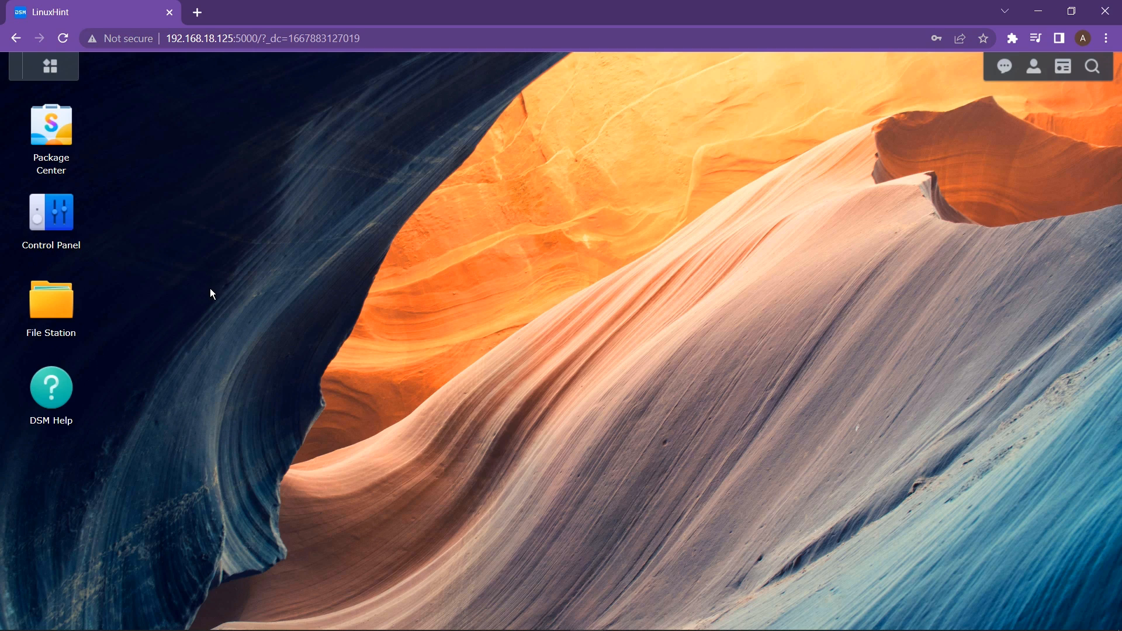
# - Open Control Panel's Network Interface list and check LAN 1's actions menu, then dismiss it
pyautogui.click(59, 222)
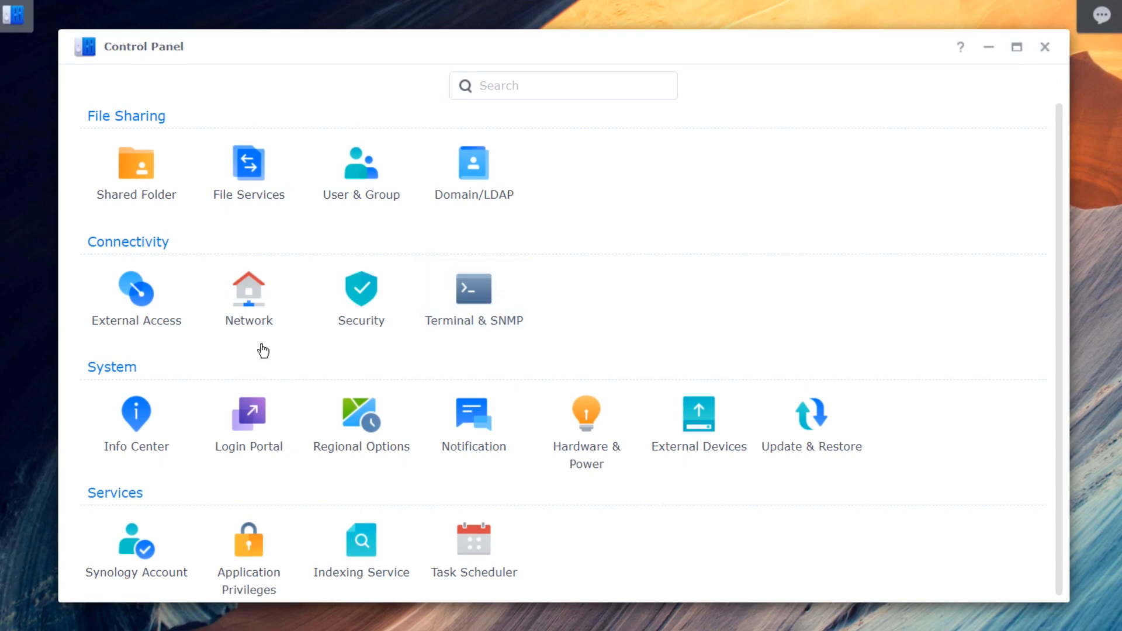
pyautogui.click(251, 317)
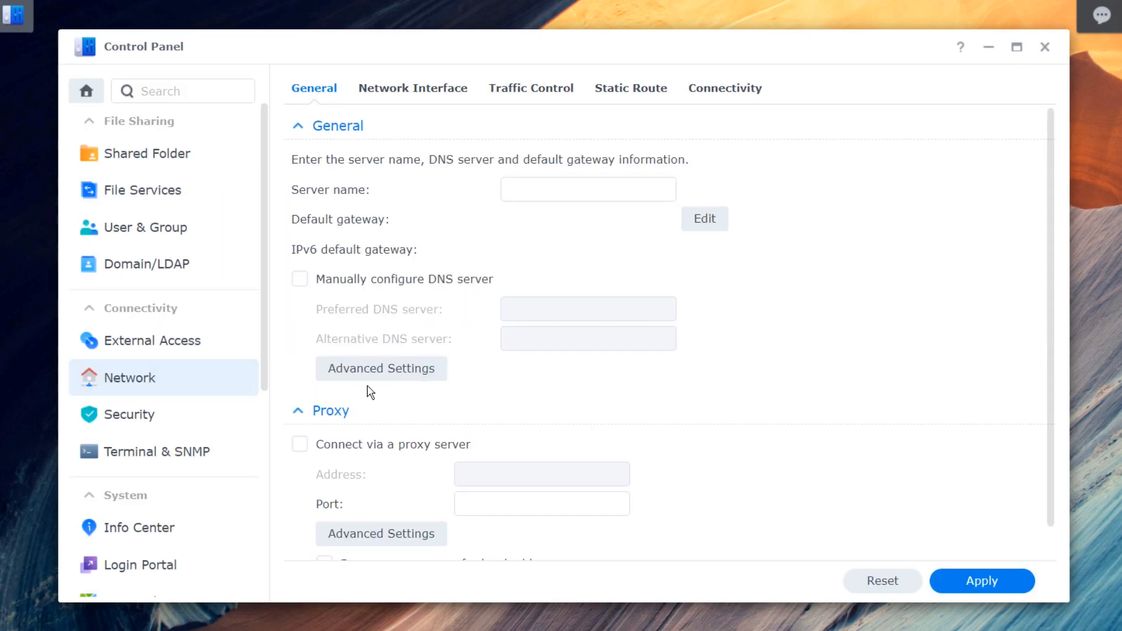
pyautogui.click(412, 93)
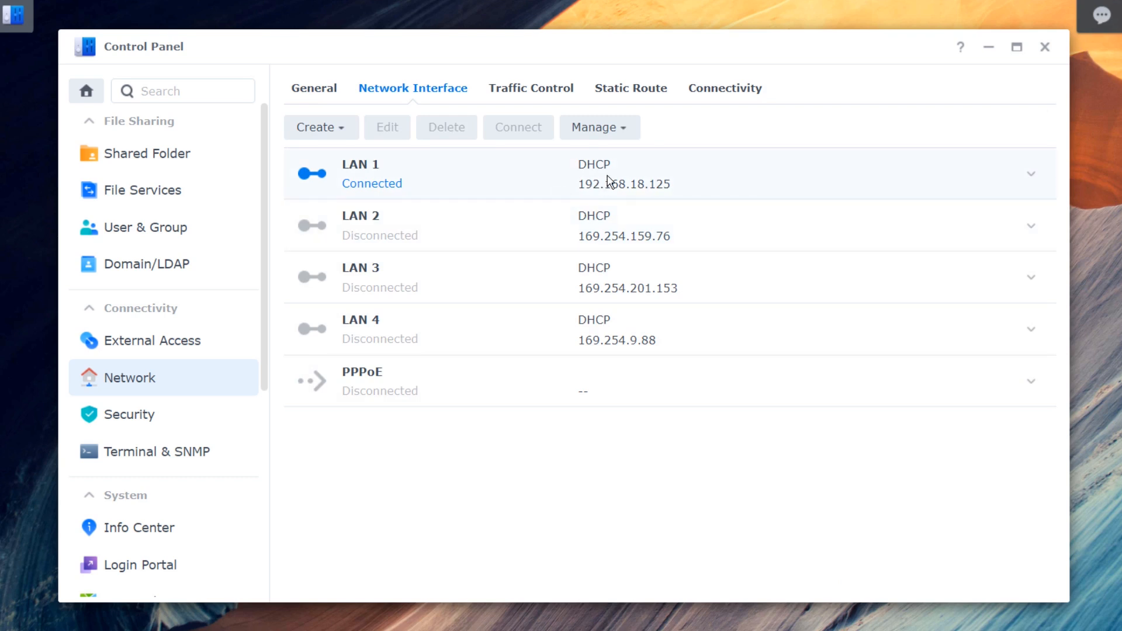
pyautogui.rightClick(451, 177)
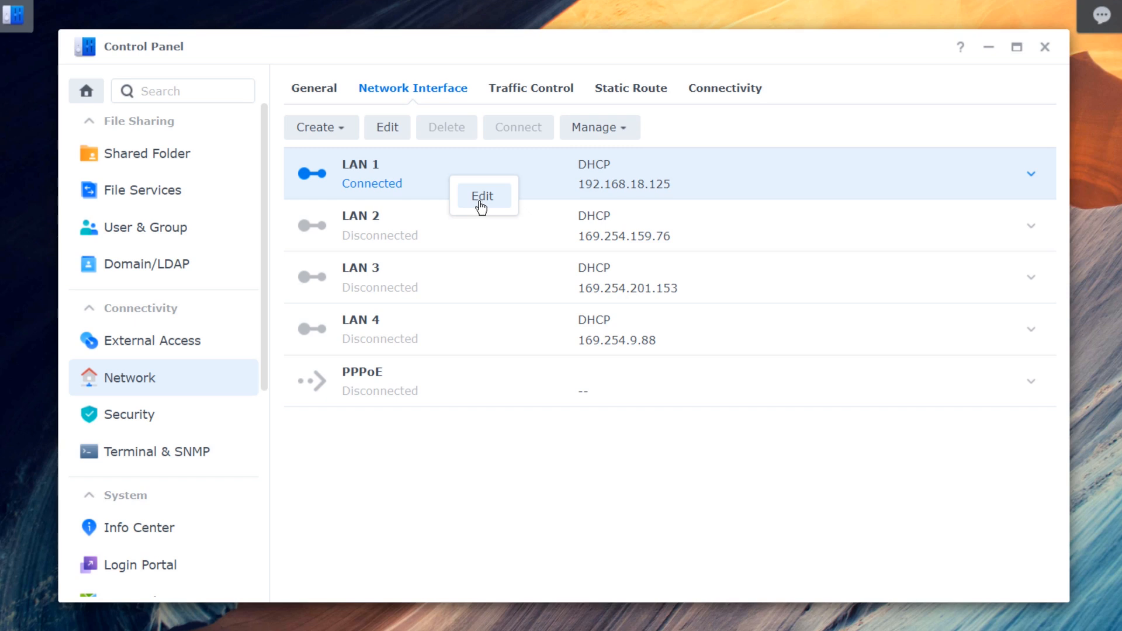
pyautogui.click(563, 483)
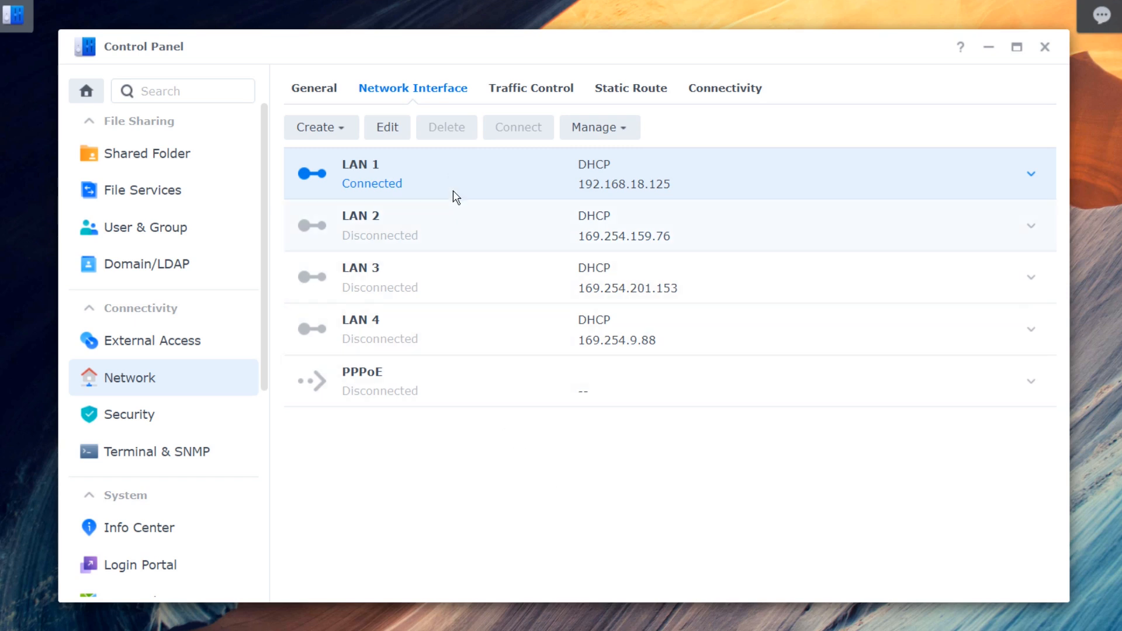
# - Edit LAN 1 and switch its IPv4 to manual: 192.168.18.125, 255.255.255.0, gateway 192.168.18.1
pyautogui.click(386, 127)
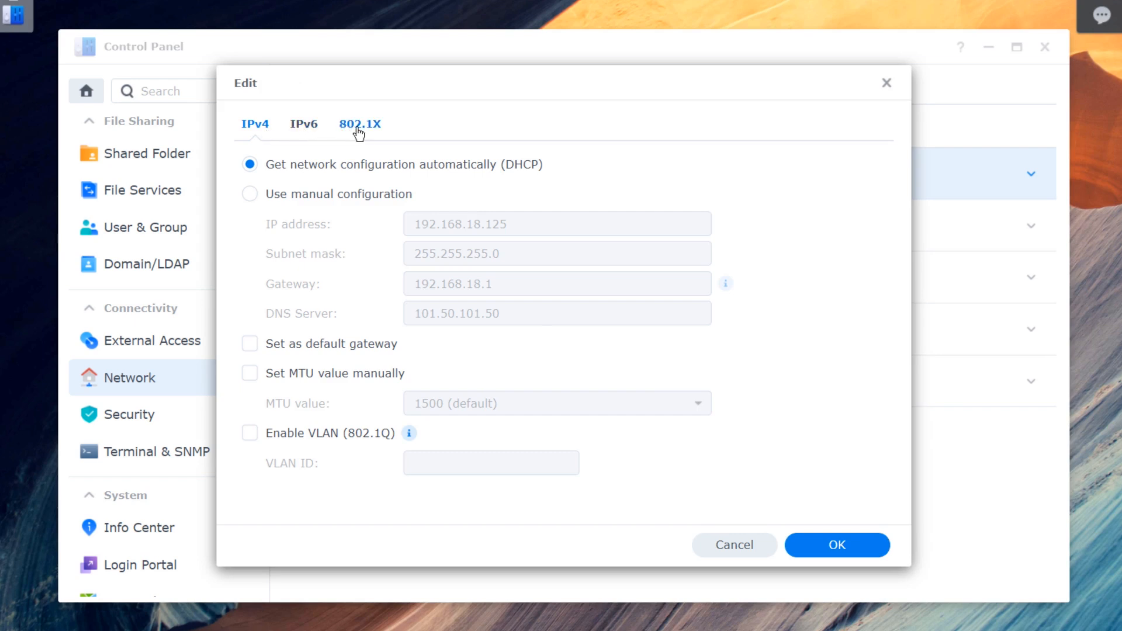
pyautogui.click(344, 201)
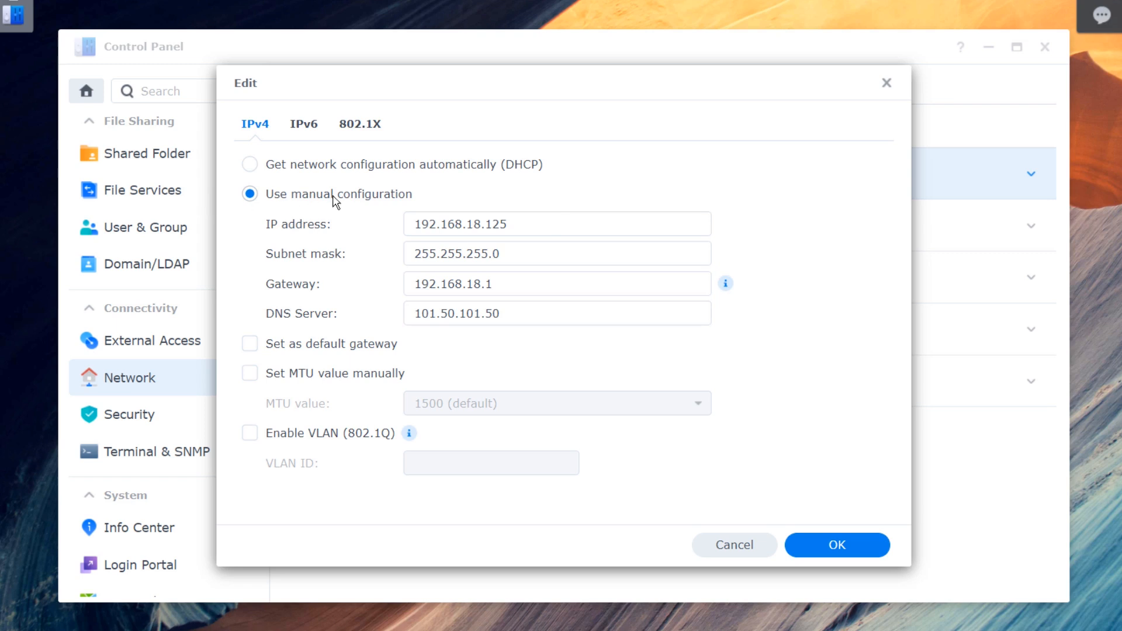
pyautogui.click(886, 84)
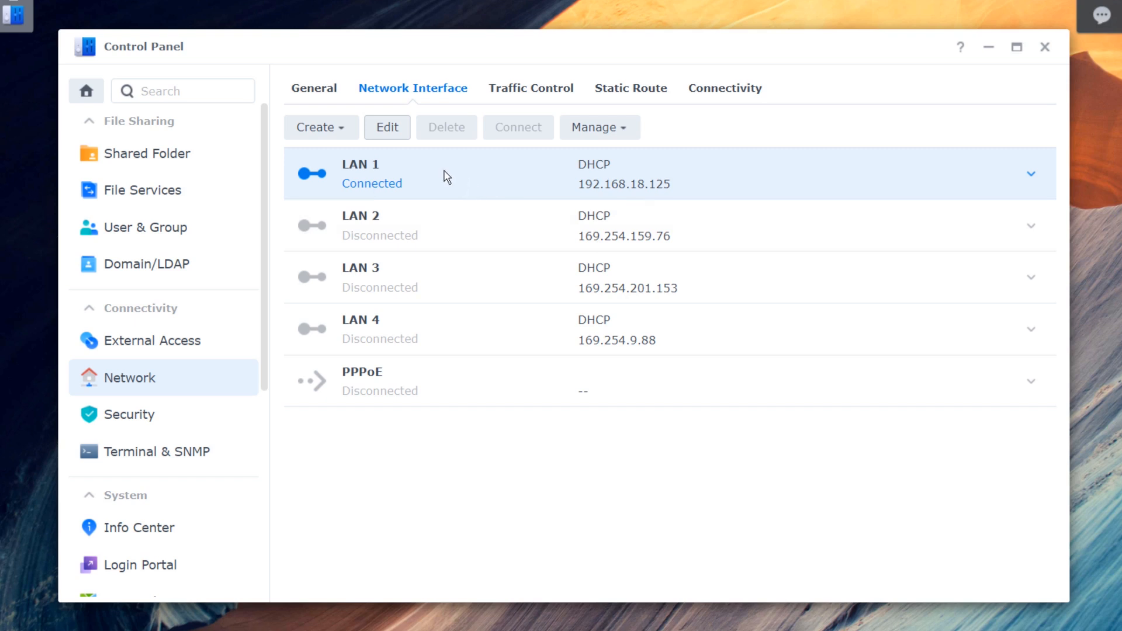
pyautogui.click(391, 129)
pyautogui.click(249, 194)
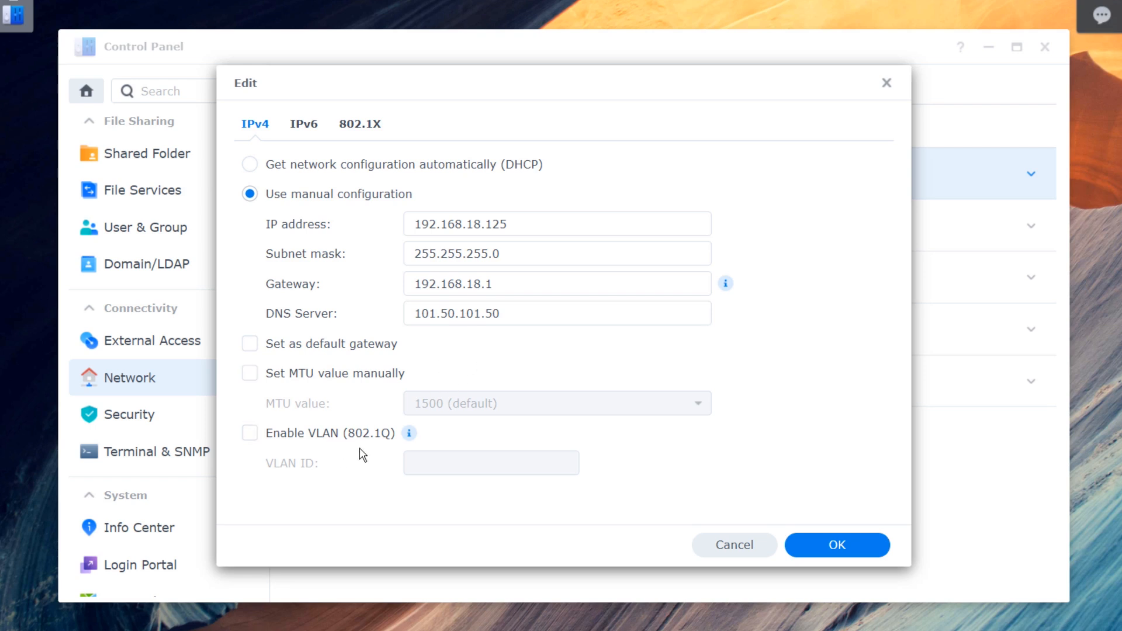
# - On LAN 1's IPv6 tab, try Manual setup and then set it back to Auto
pyautogui.click(303, 125)
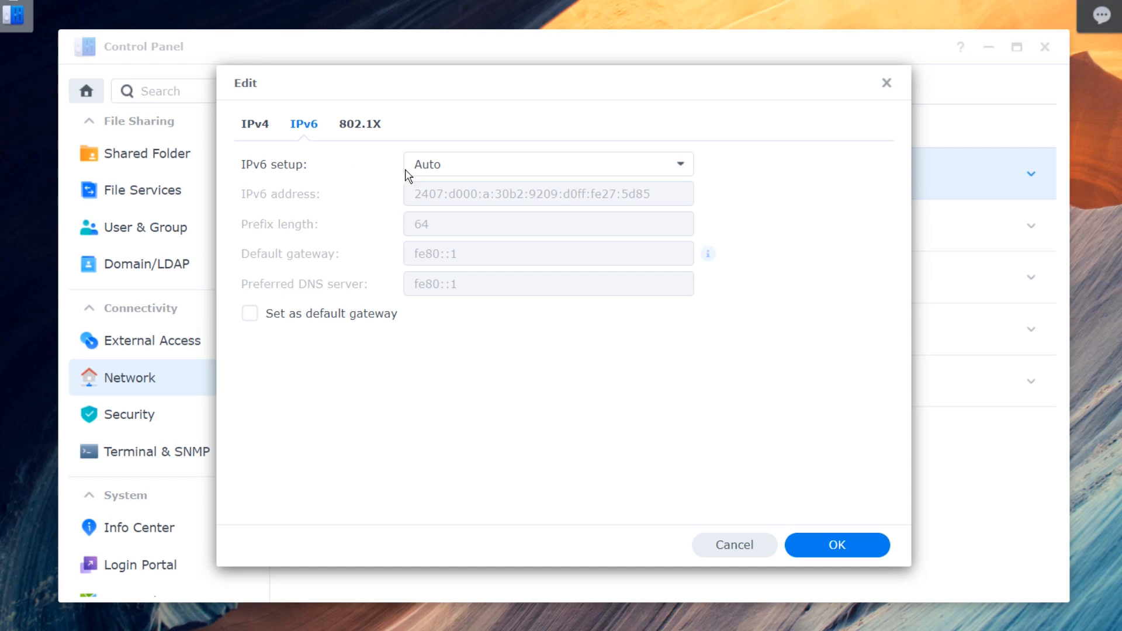
pyautogui.click(500, 170)
pyautogui.click(484, 248)
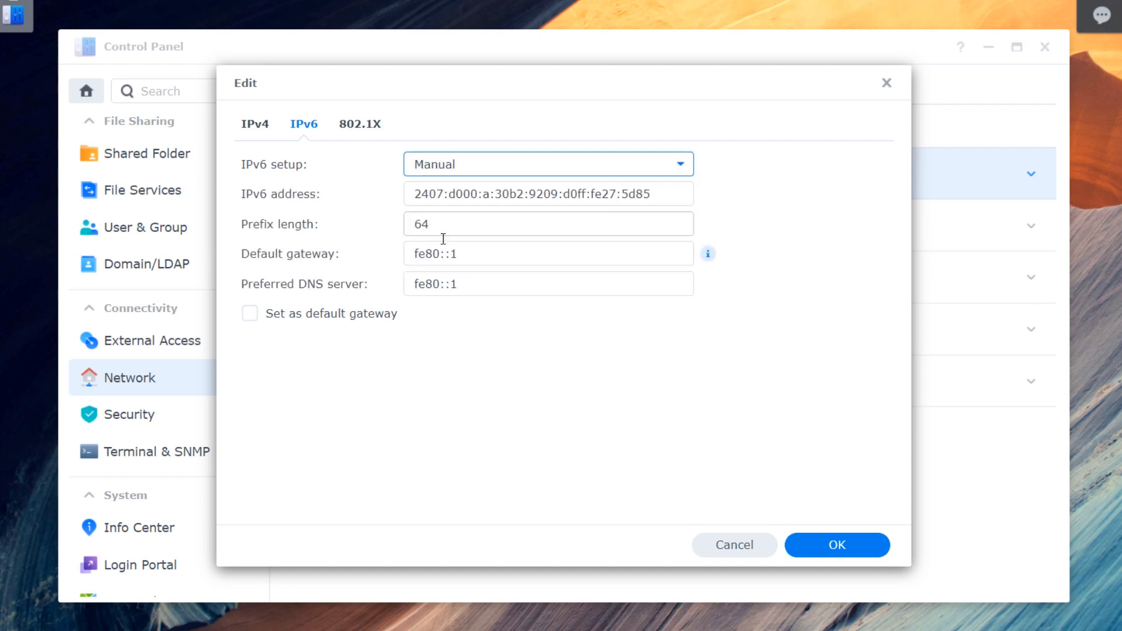
pyautogui.click(481, 171)
pyautogui.click(447, 227)
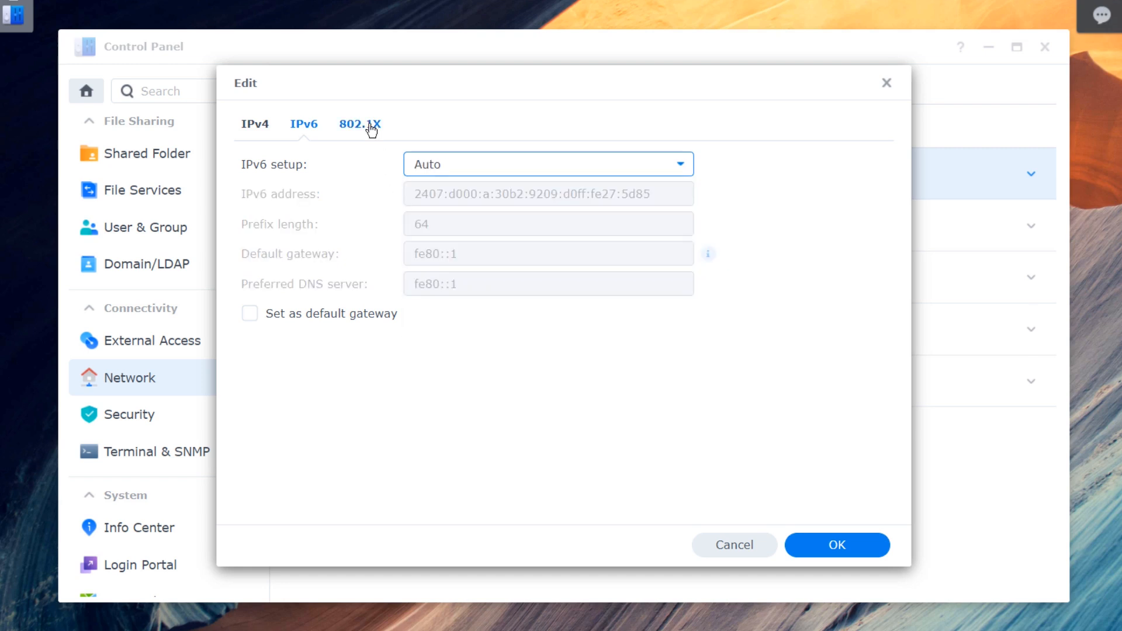
# - Toggle 802.1X authentication on and back off, then close LAN 1's settings unsaved
pyautogui.click(365, 125)
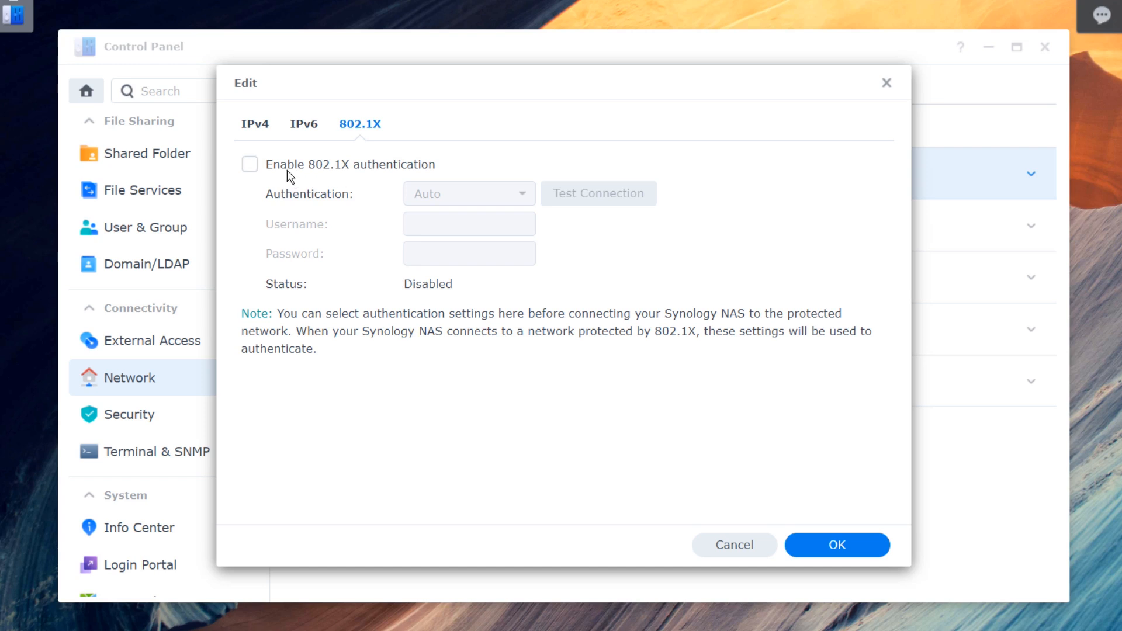
pyautogui.click(251, 169)
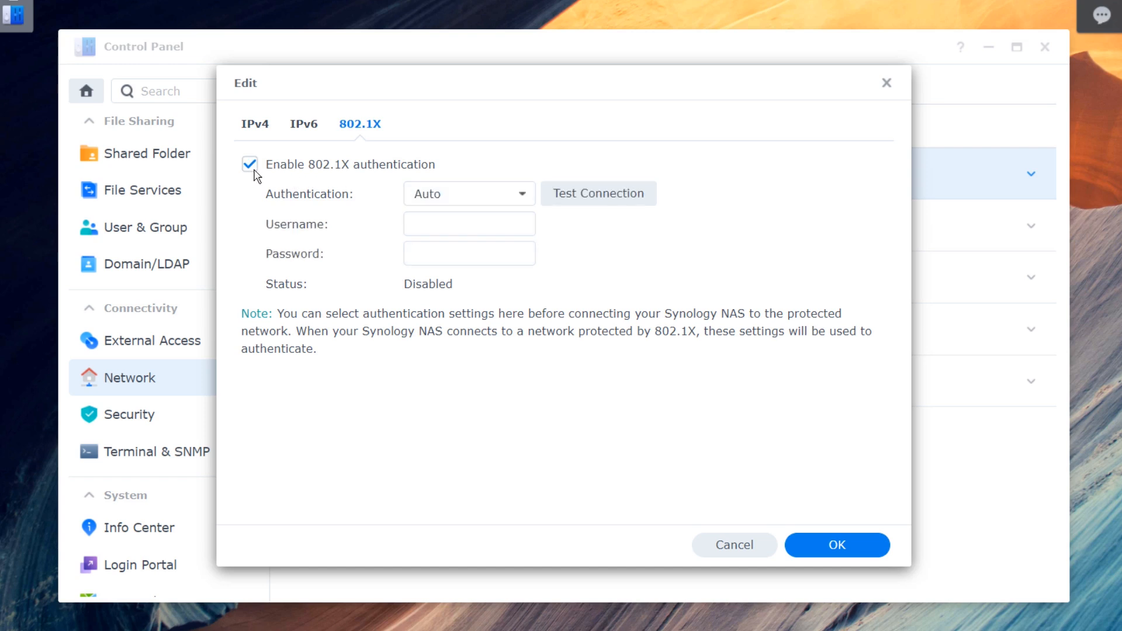
pyautogui.click(496, 190)
pyautogui.click(496, 170)
pyautogui.click(501, 194)
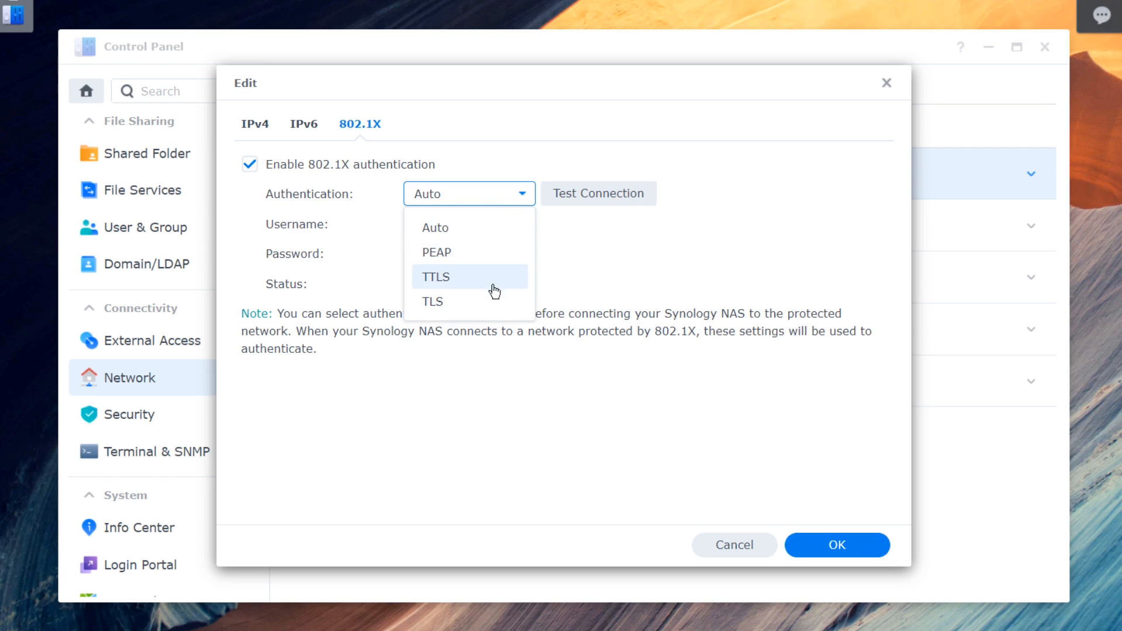
pyautogui.click(646, 291)
pyautogui.click(392, 166)
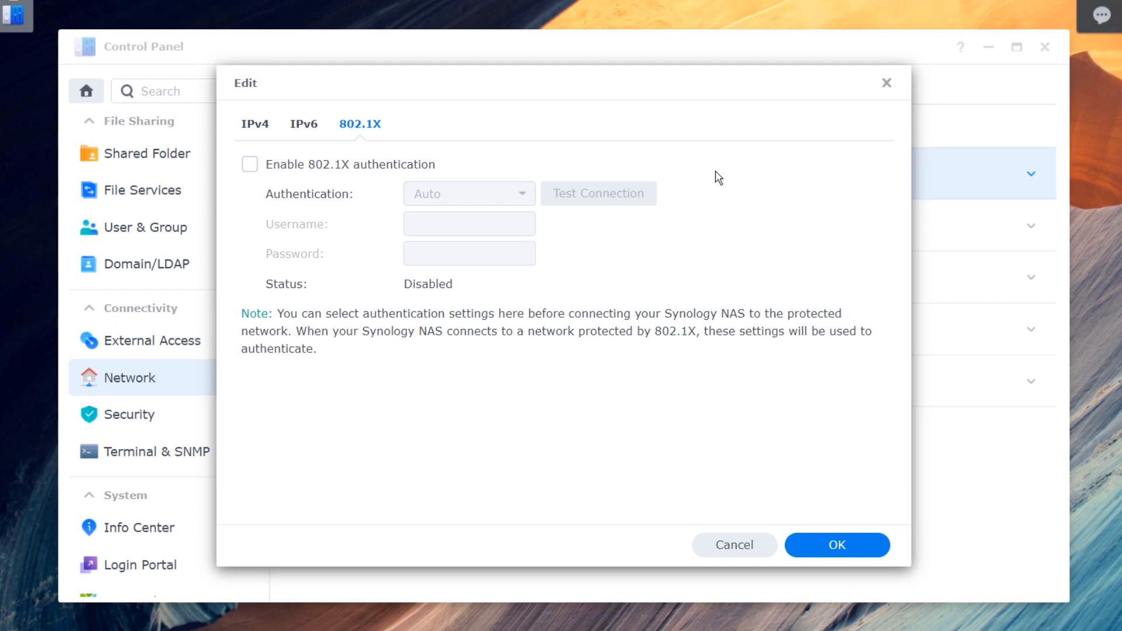
pyautogui.click(886, 83)
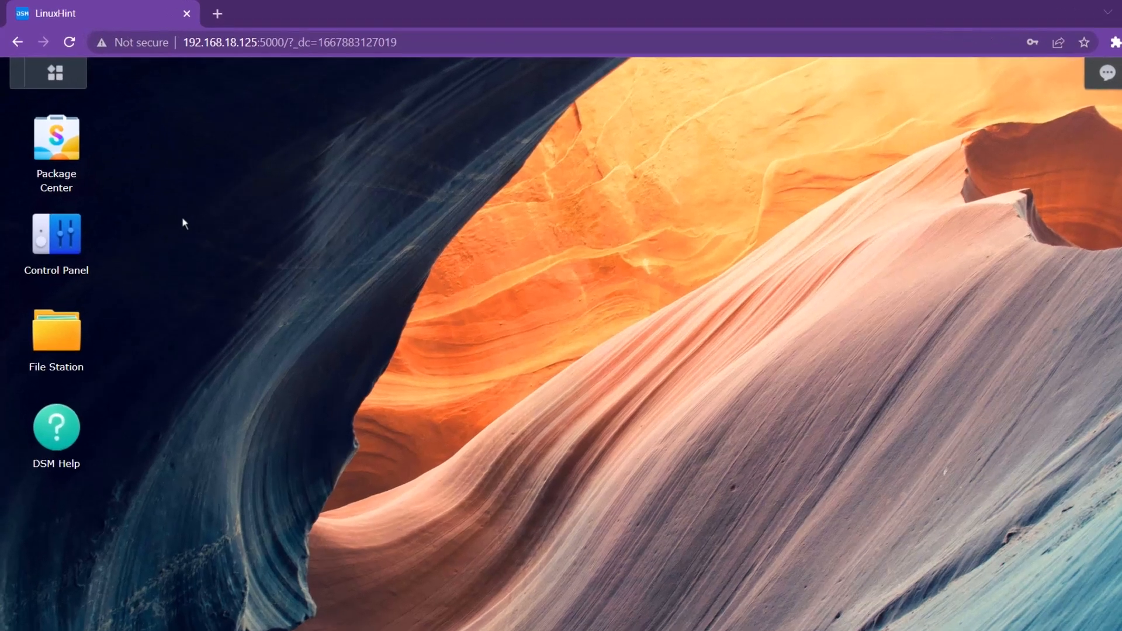
# - Enable the SSH service on port 22 in Terminal & SNMP and apply it, confirming the warning
pyautogui.click(64, 219)
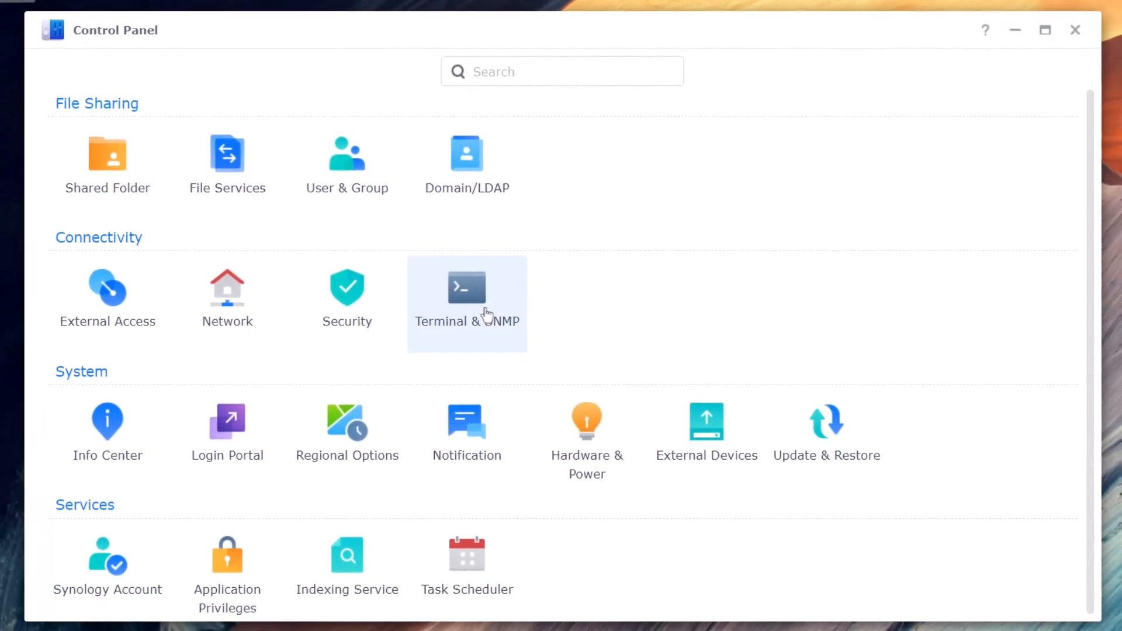
pyautogui.click(486, 315)
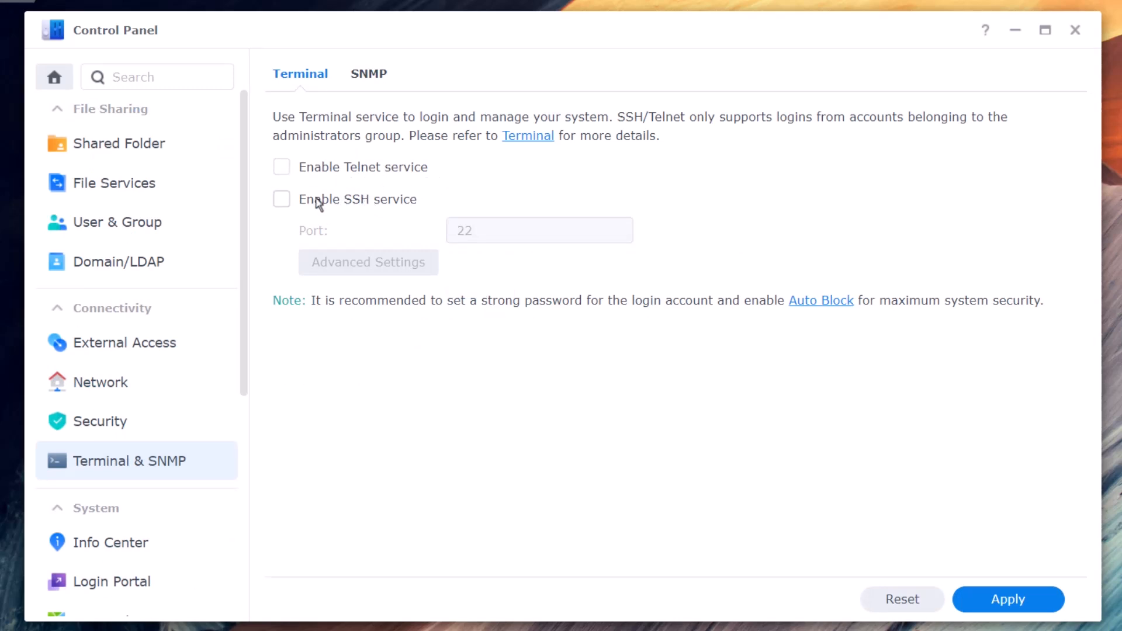
pyautogui.click(329, 206)
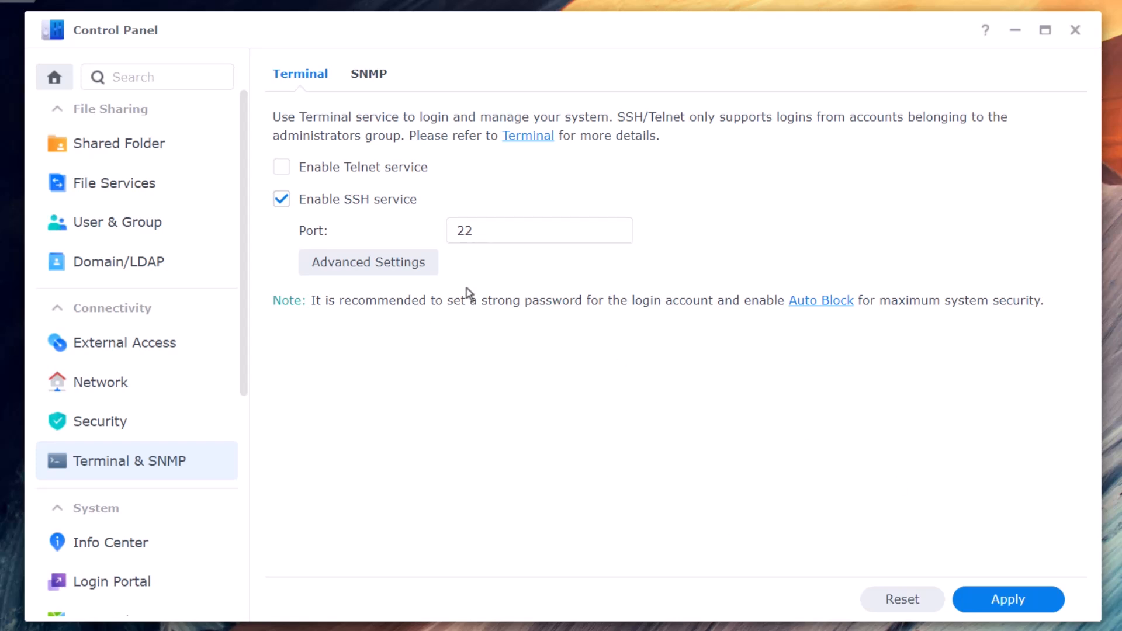
pyautogui.click(1034, 603)
pyautogui.click(765, 370)
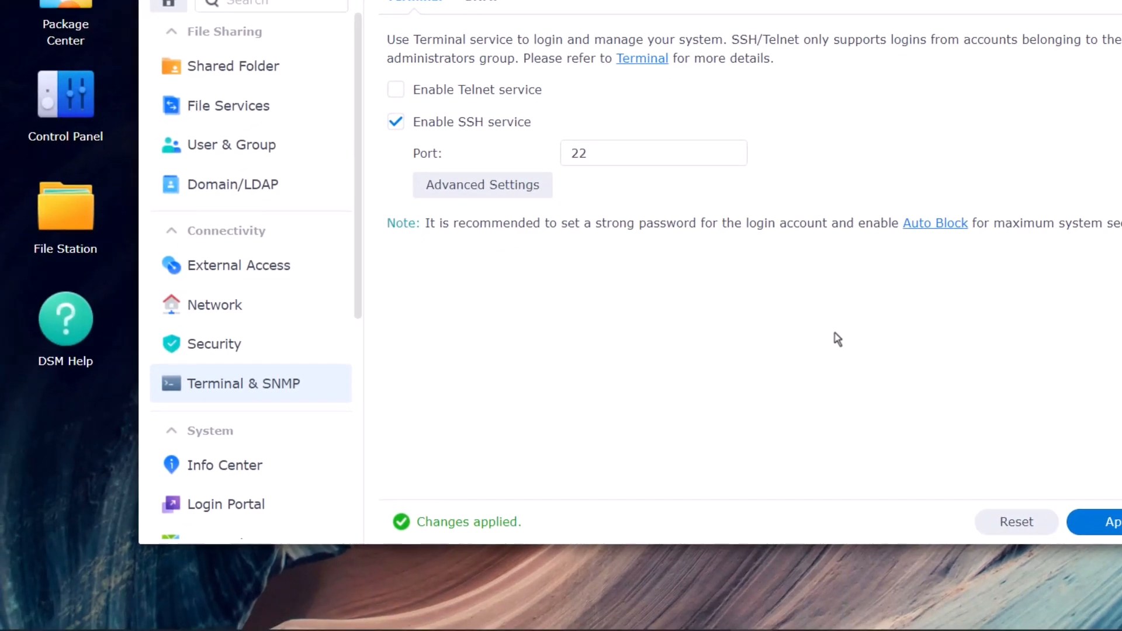
# - From Command Prompt, SSH into 192.168.18.125 with the admin account and enter its password
pyautogui.press('super')
pyautogui.write('cmd')
pyautogui.press('Return')
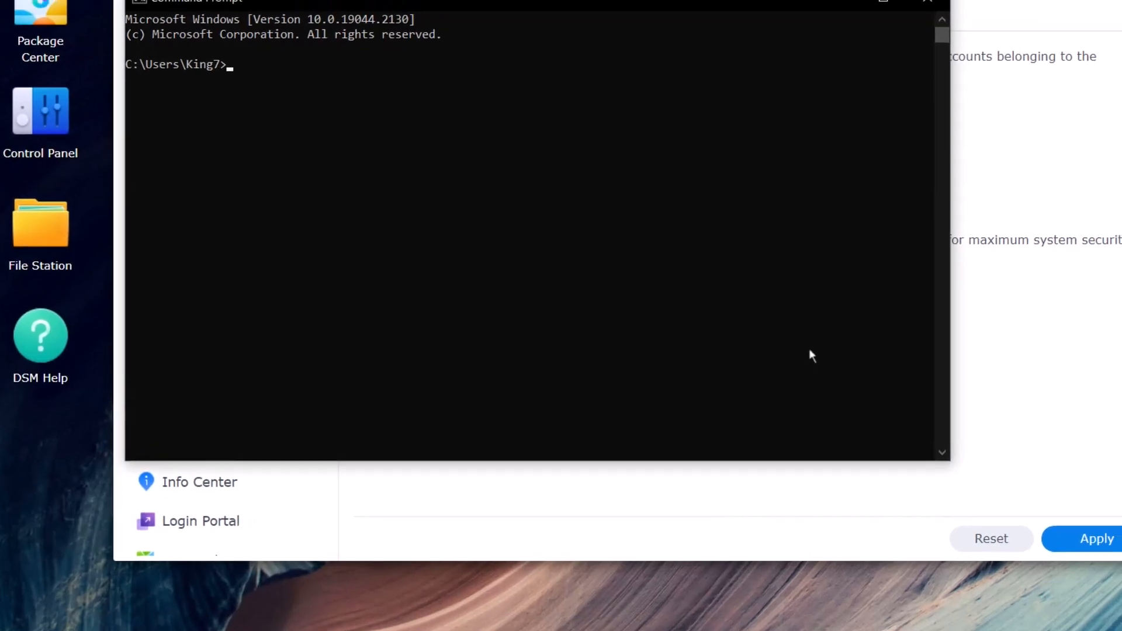
pyautogui.write('ssh ')
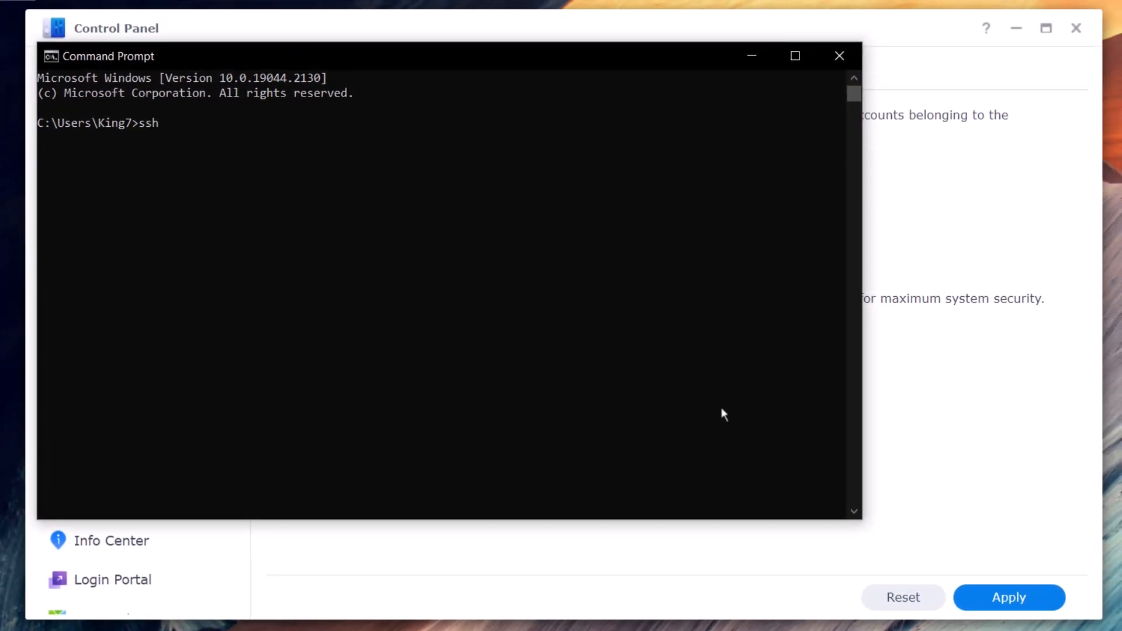
pyautogui.write('admin123@')
pyautogui.write('192.168')
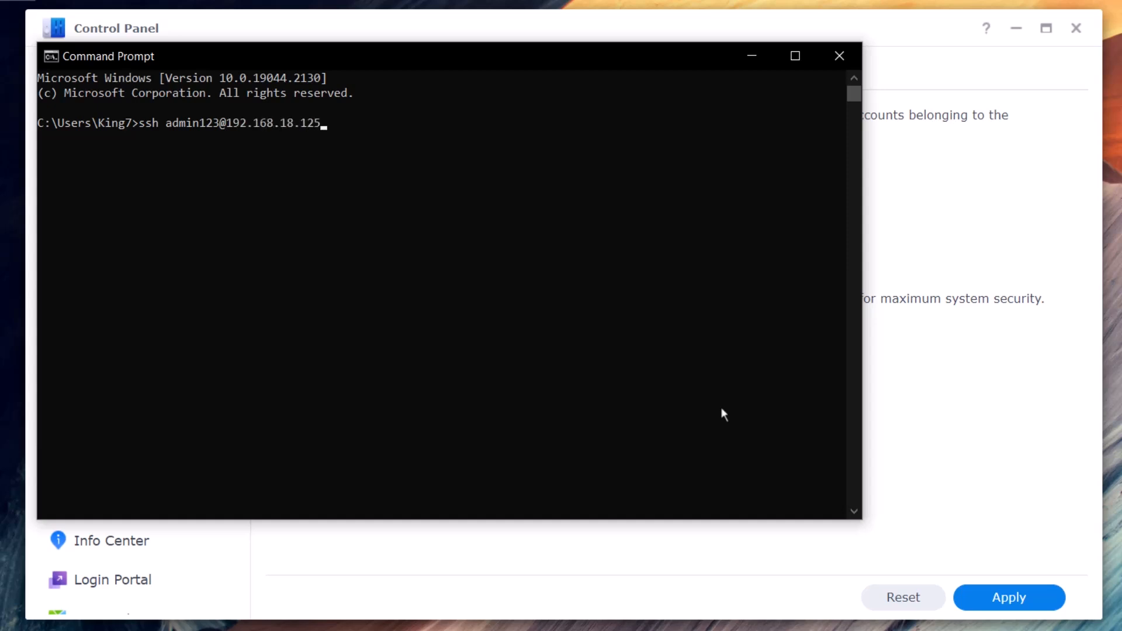
pyautogui.write('.18.125')
pyautogui.press('Return')
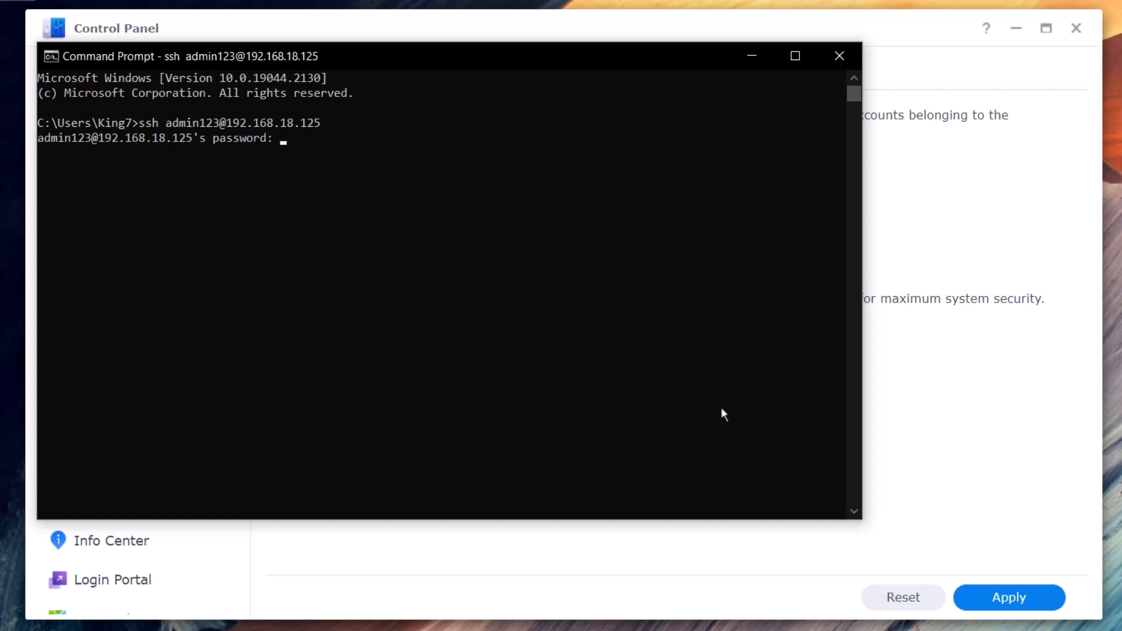
pyautogui.press('Return')
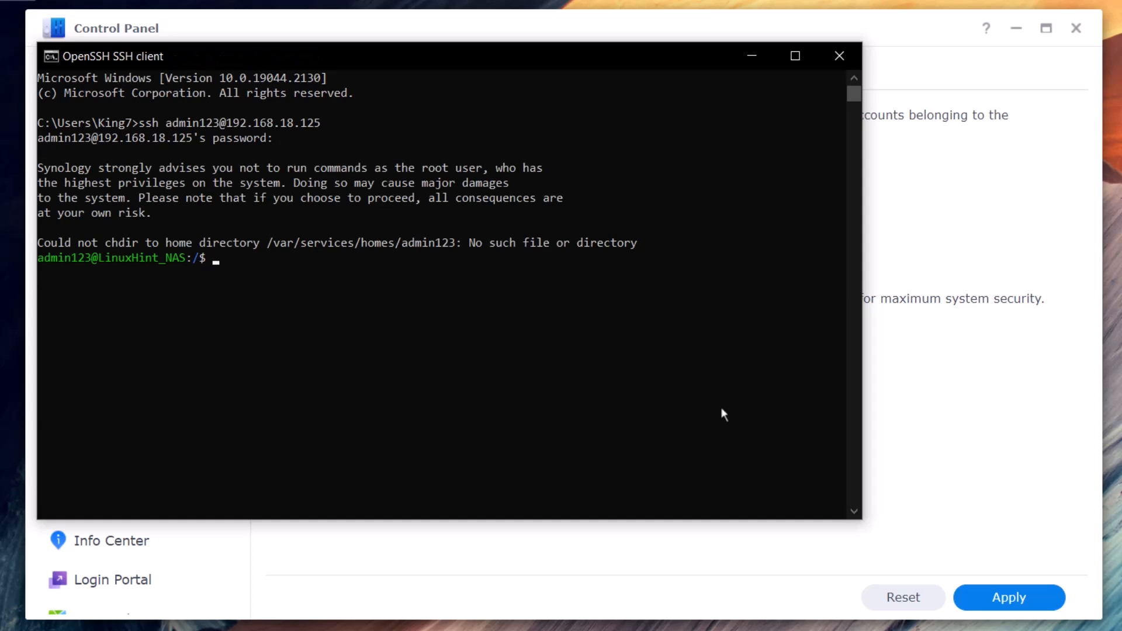